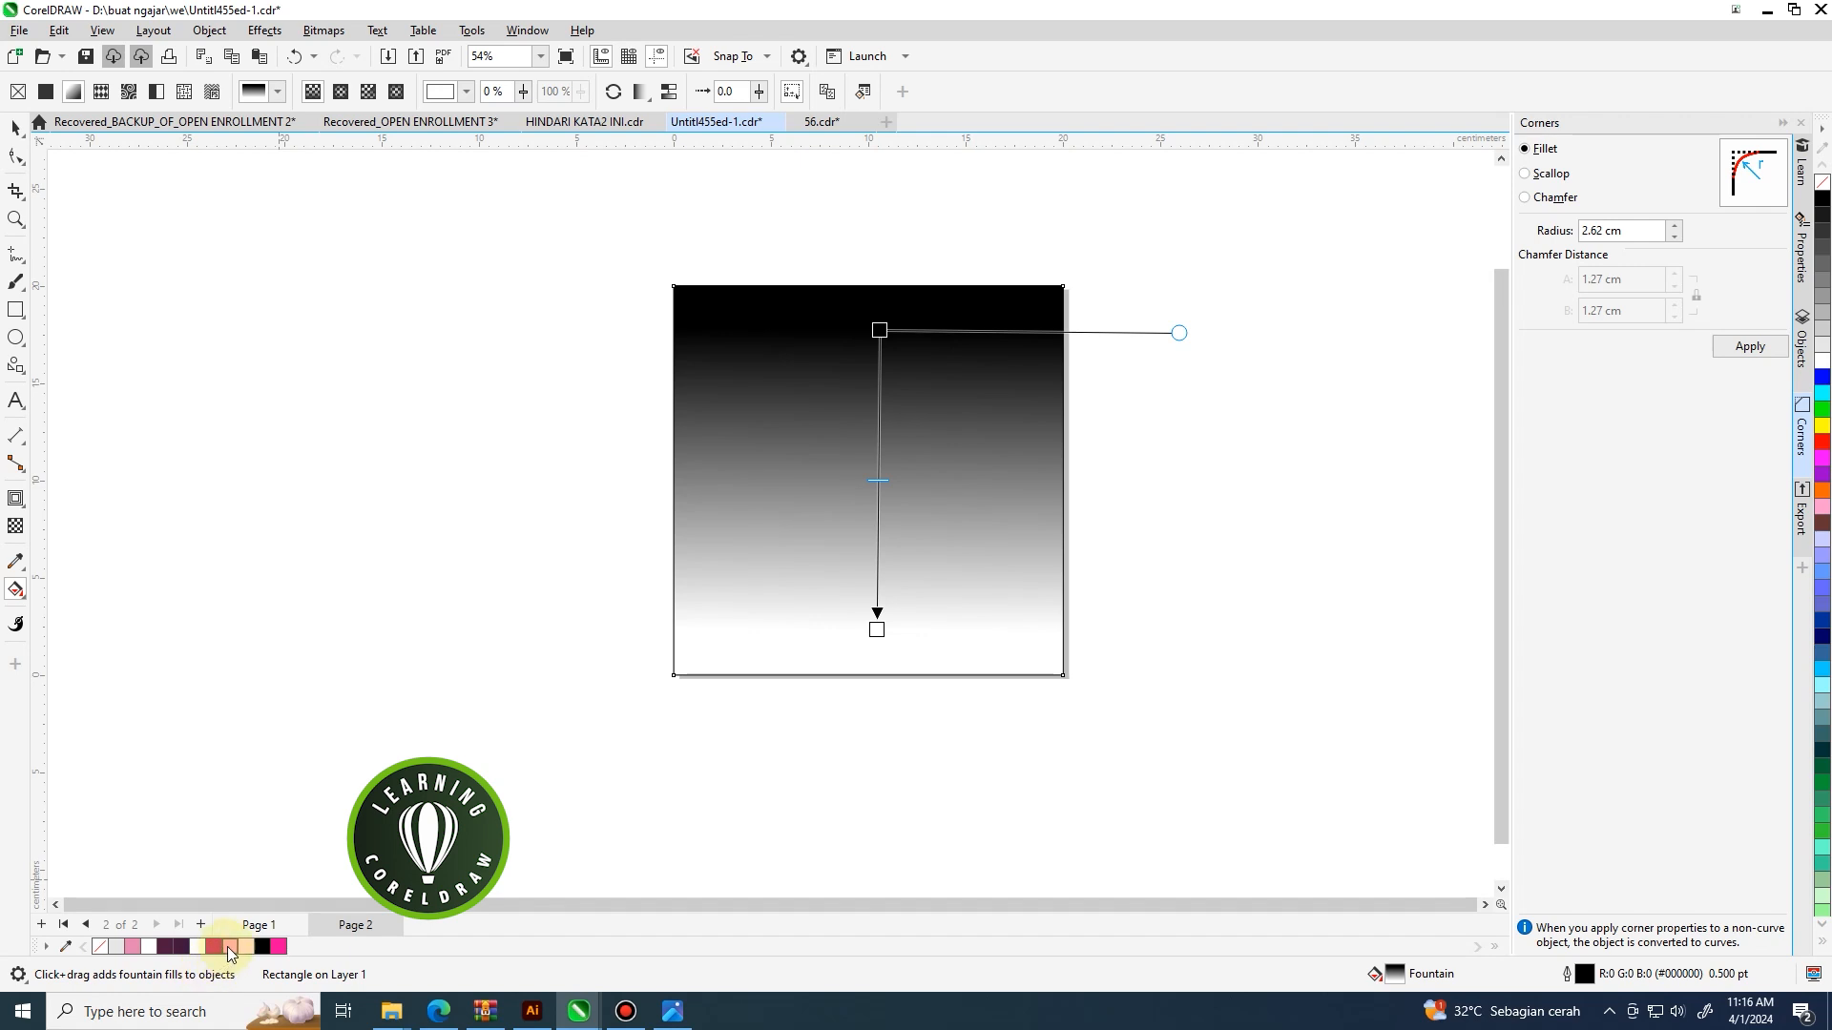
# Turn the square's black-and-white gradient into an elliptical fountain fill with a light pink centre fading to darker pink edges.
pyautogui.click(879, 330)
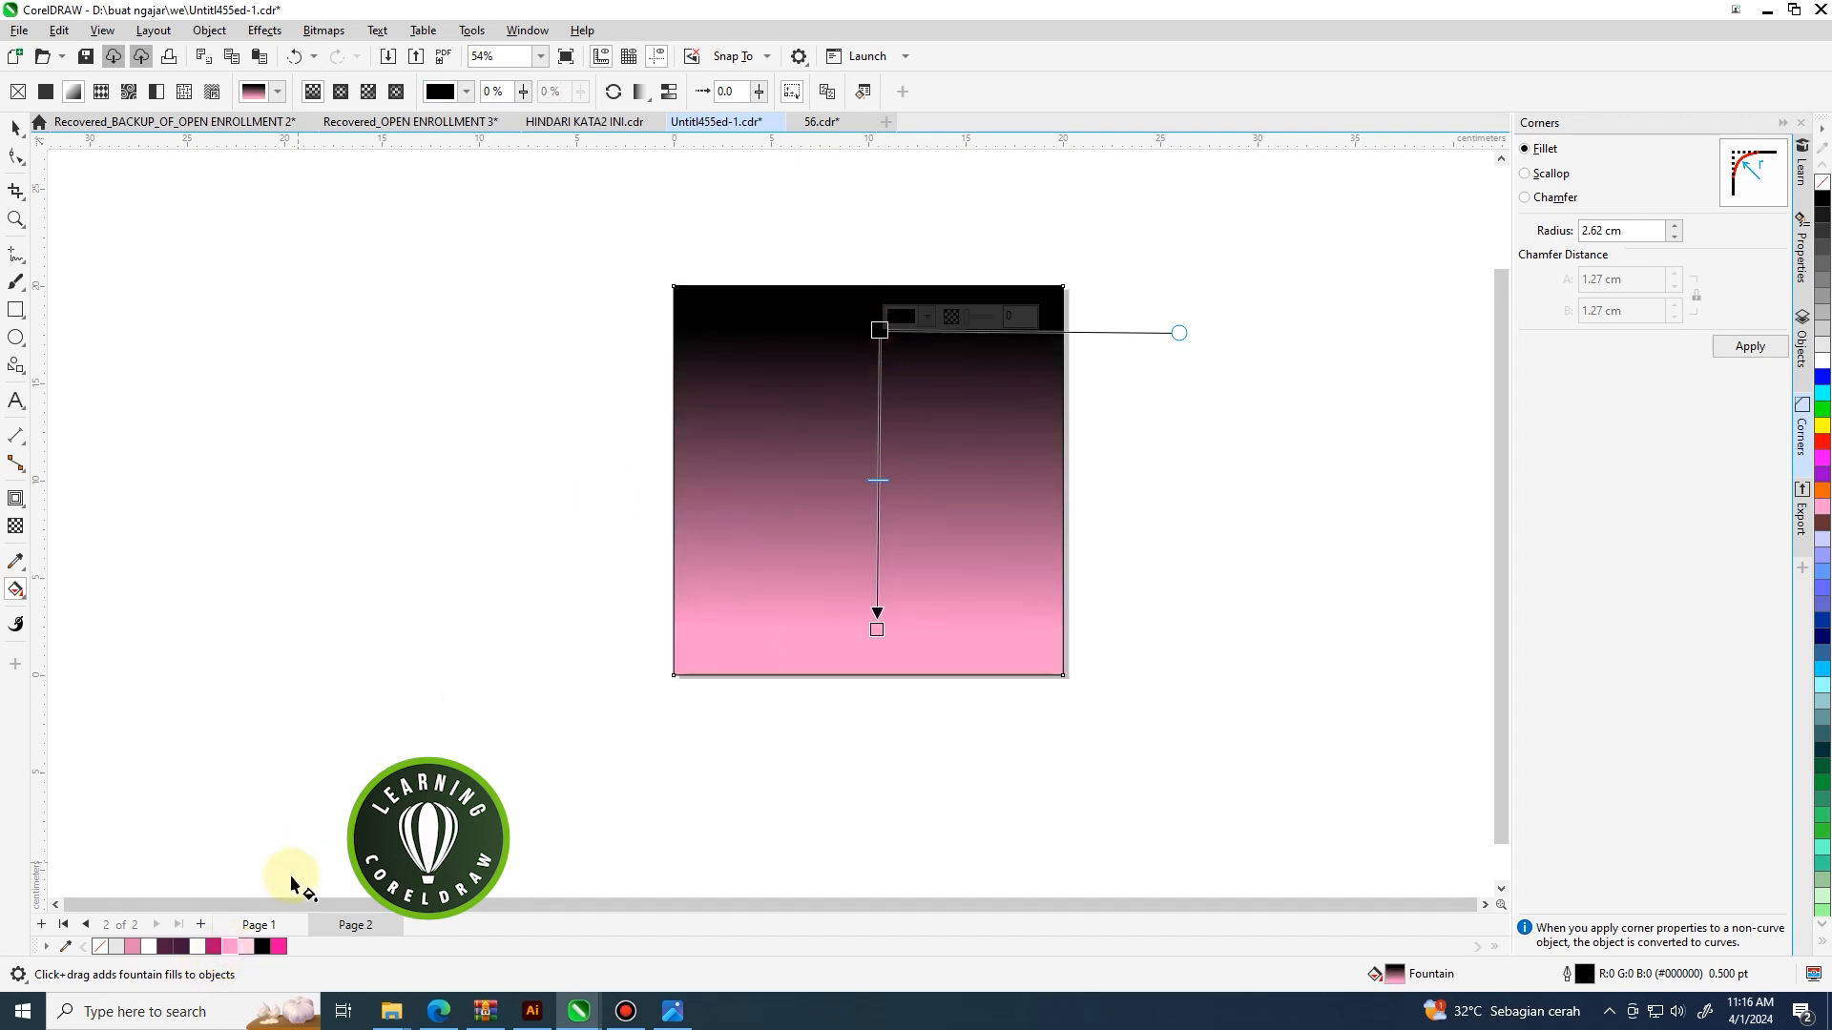
pyautogui.click(246, 946)
pyautogui.moveTo(880, 329); pyautogui.dragTo(880, 369)
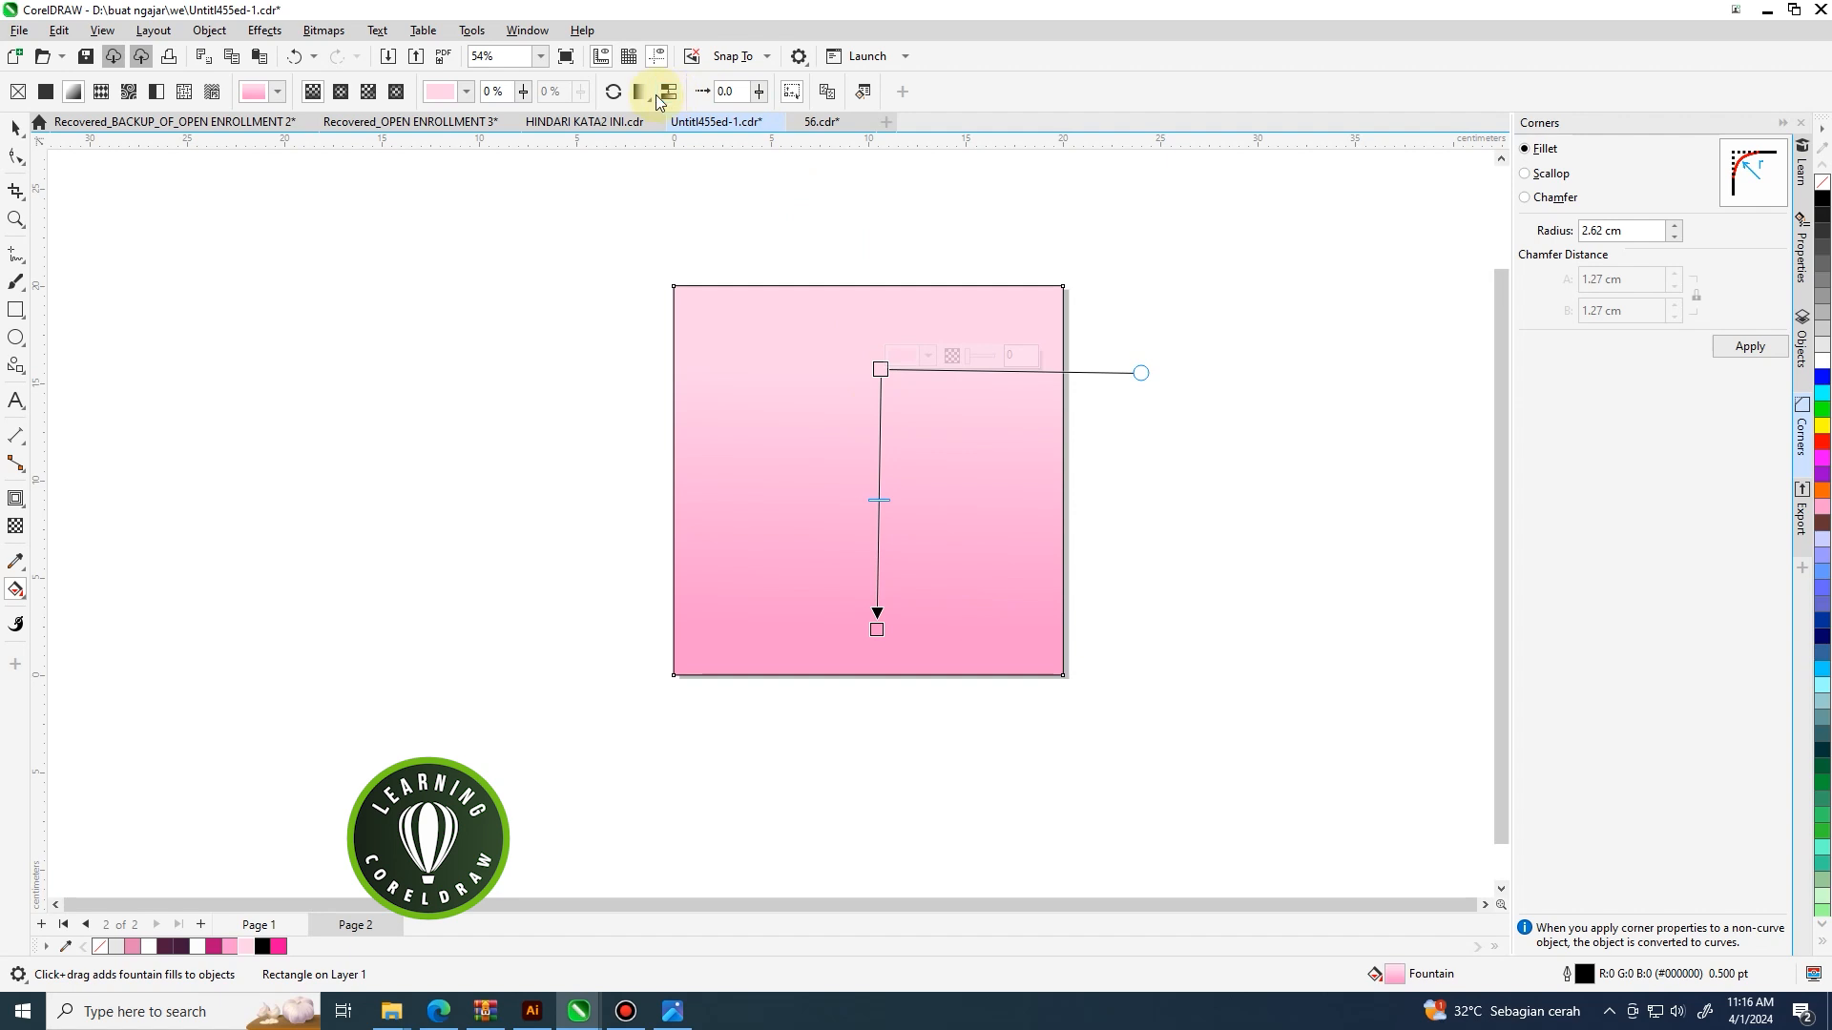
pyautogui.click(342, 92)
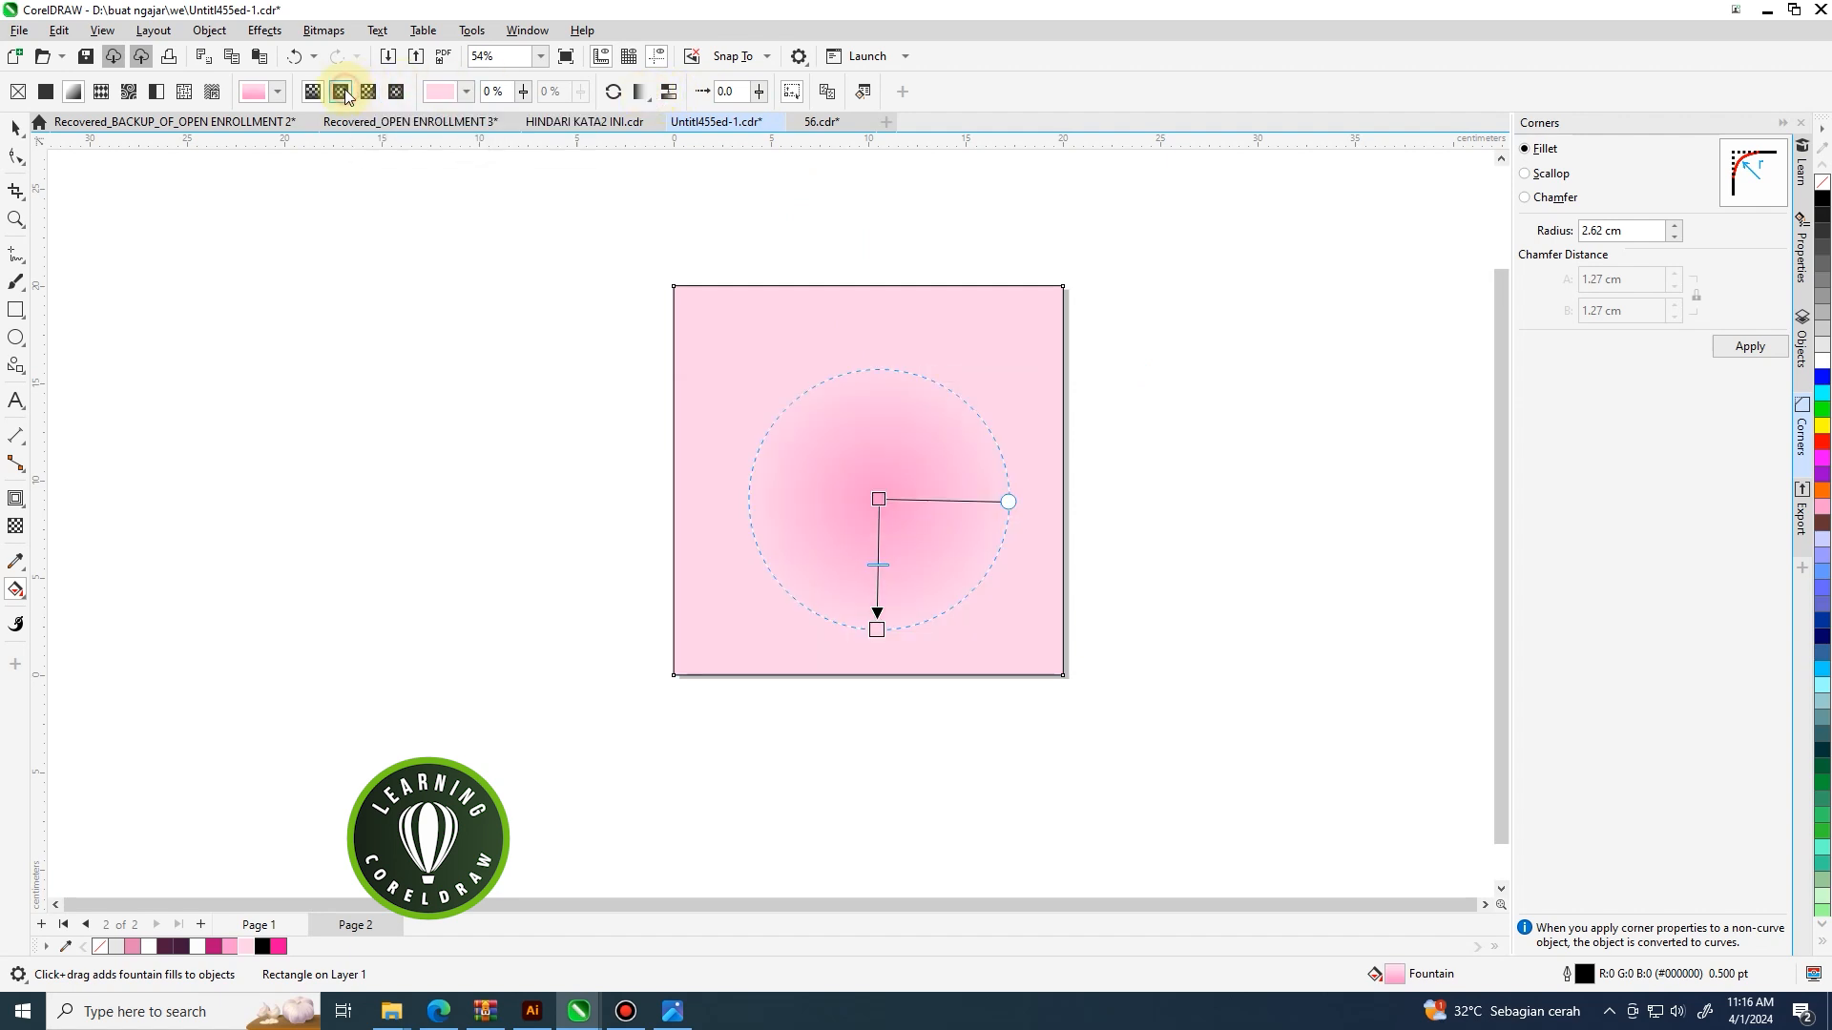
pyautogui.click(613, 92)
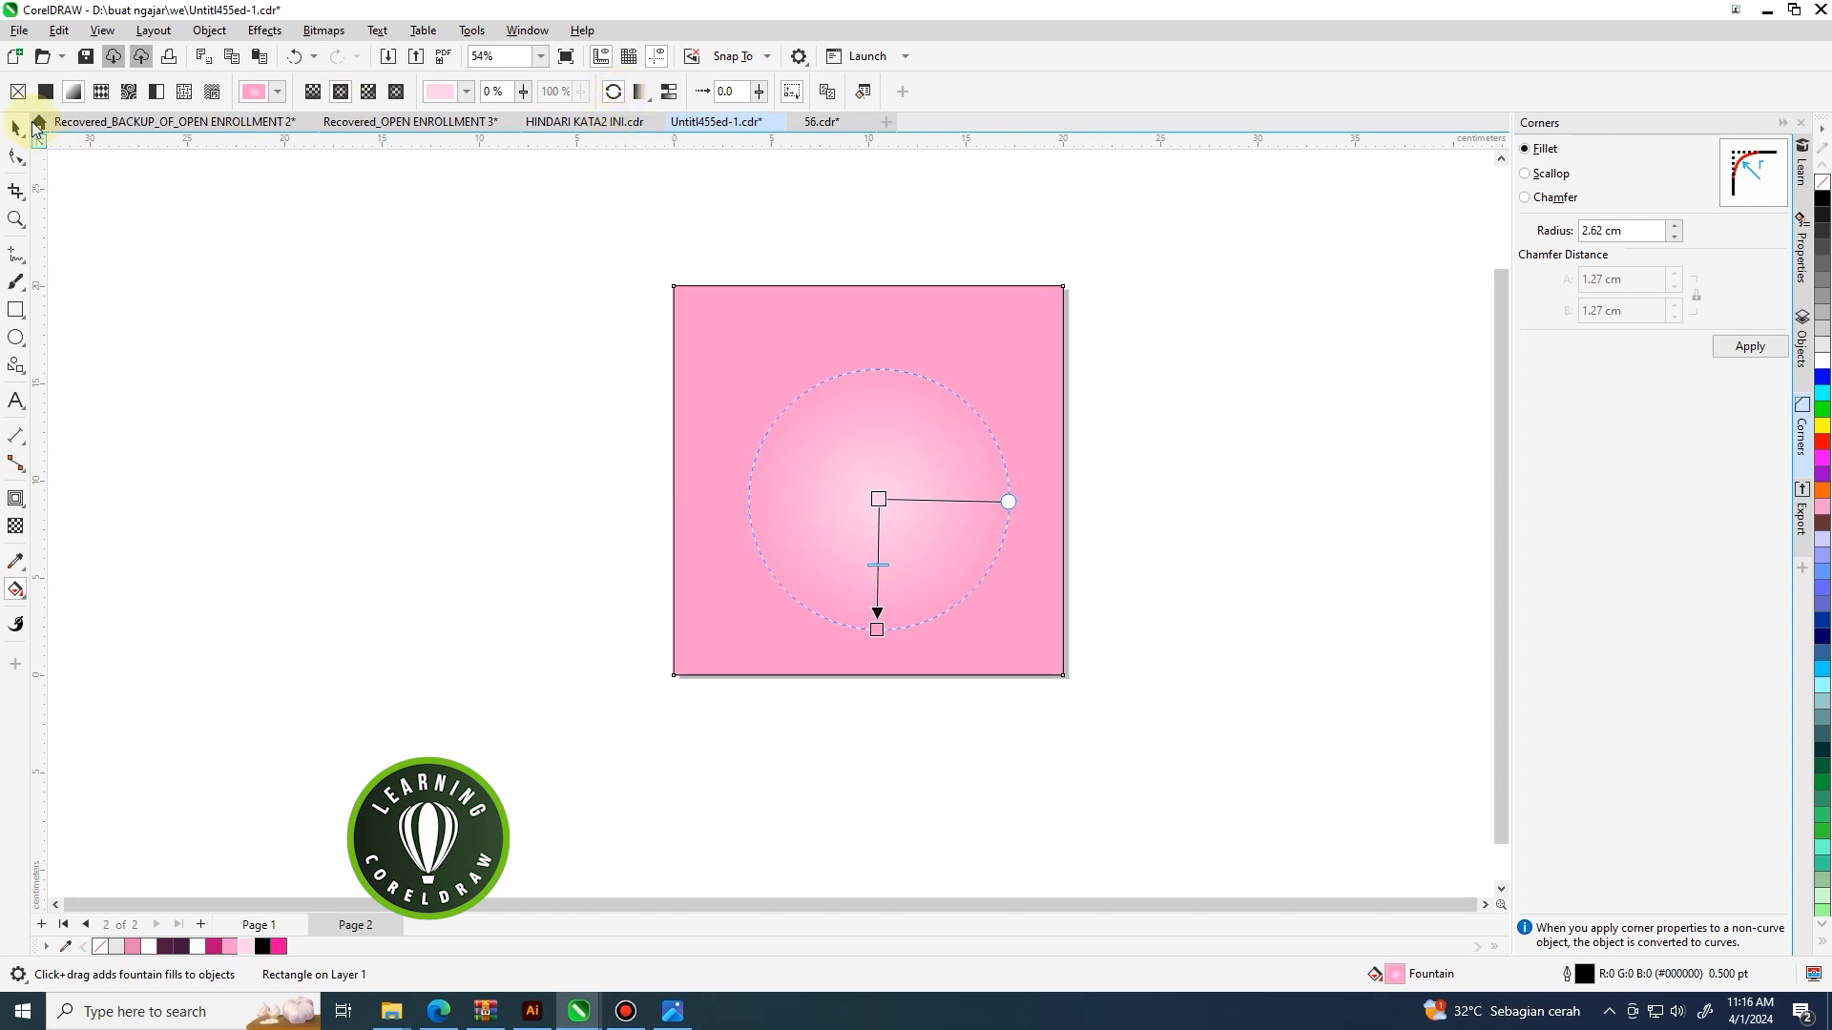
# Shift the elliptical gradient's centre slightly up and left so the light highlight sits in the middle of the pink square.
pyautogui.click(12, 124)
pyautogui.click(956, 533)
pyautogui.click(906, 479)
pyautogui.click(17, 589)
pyautogui.click(907, 493)
pyautogui.moveTo(880, 498); pyautogui.dragTo(872, 482)
pyautogui.click(17, 129)
pyautogui.click(1226, 414)
pyautogui.scroll(-1, 1220, 407)
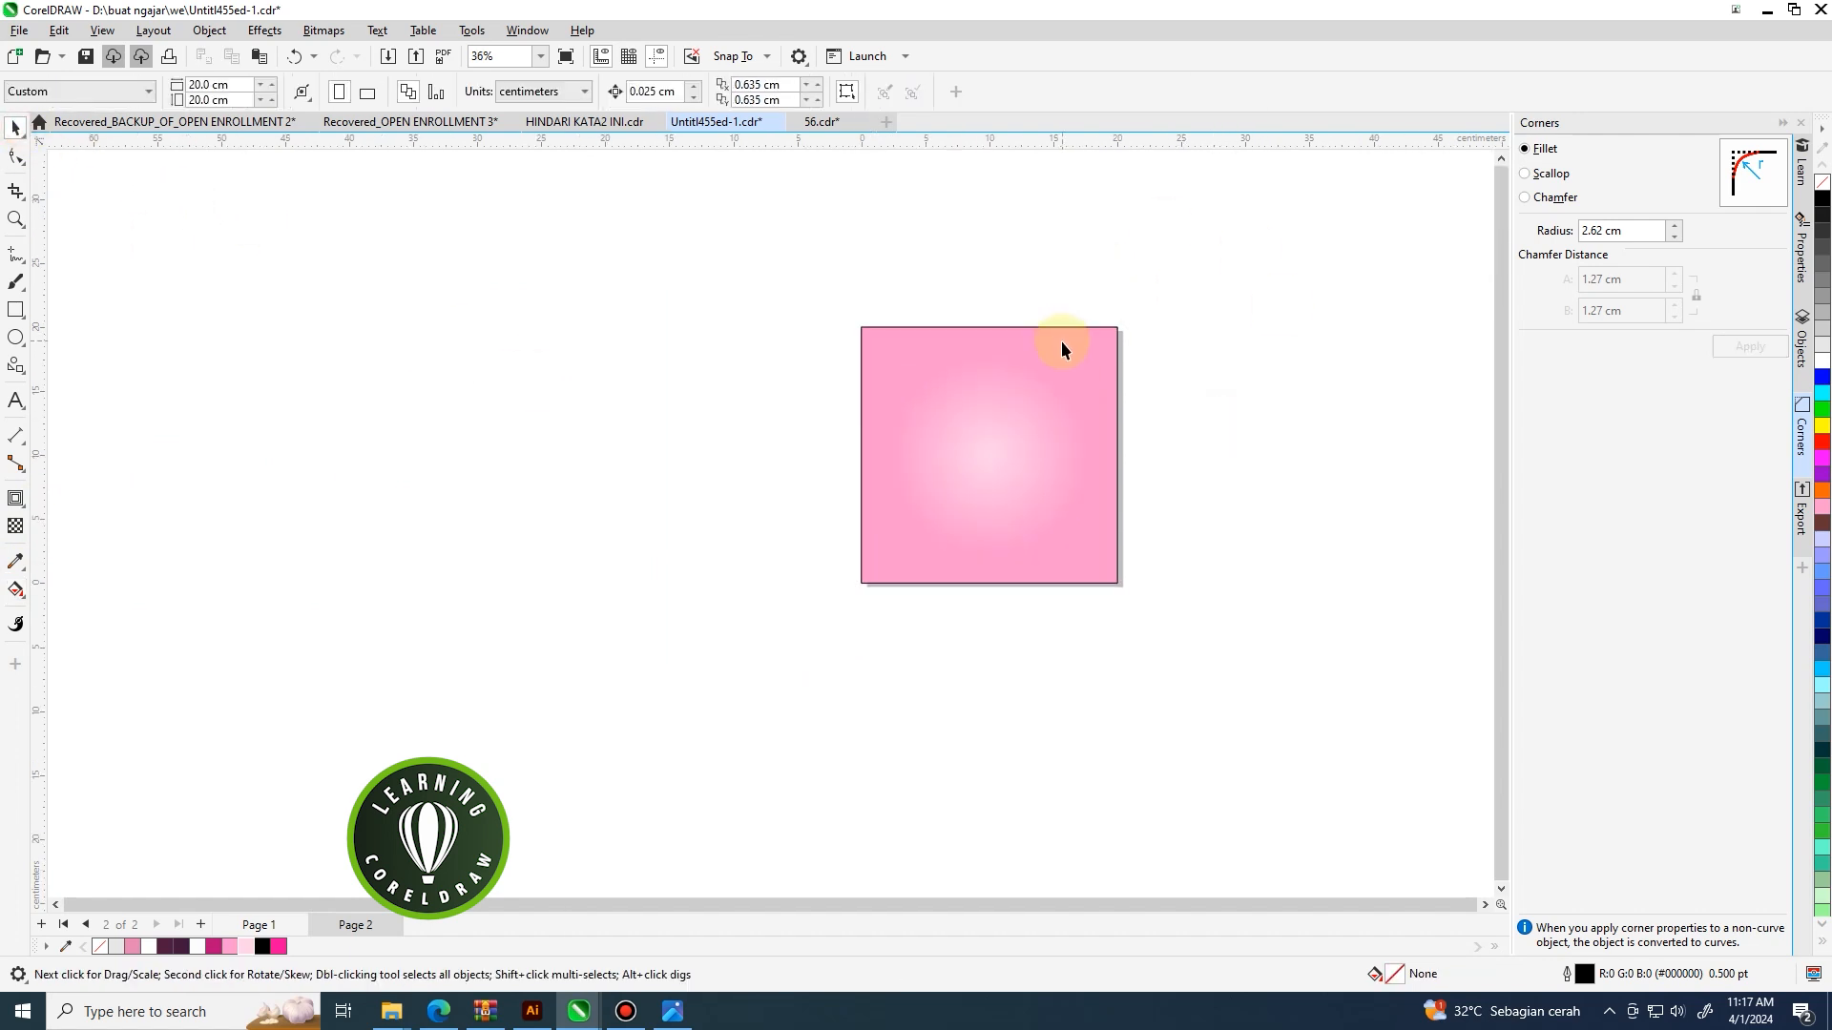
# Remove the outline from the pink background square.
pyautogui.click(1061, 344)
pyautogui.click(945, 98)
pyautogui.click(963, 150)
pyautogui.click(1193, 376)
pyautogui.scroll(1, 1188, 382)
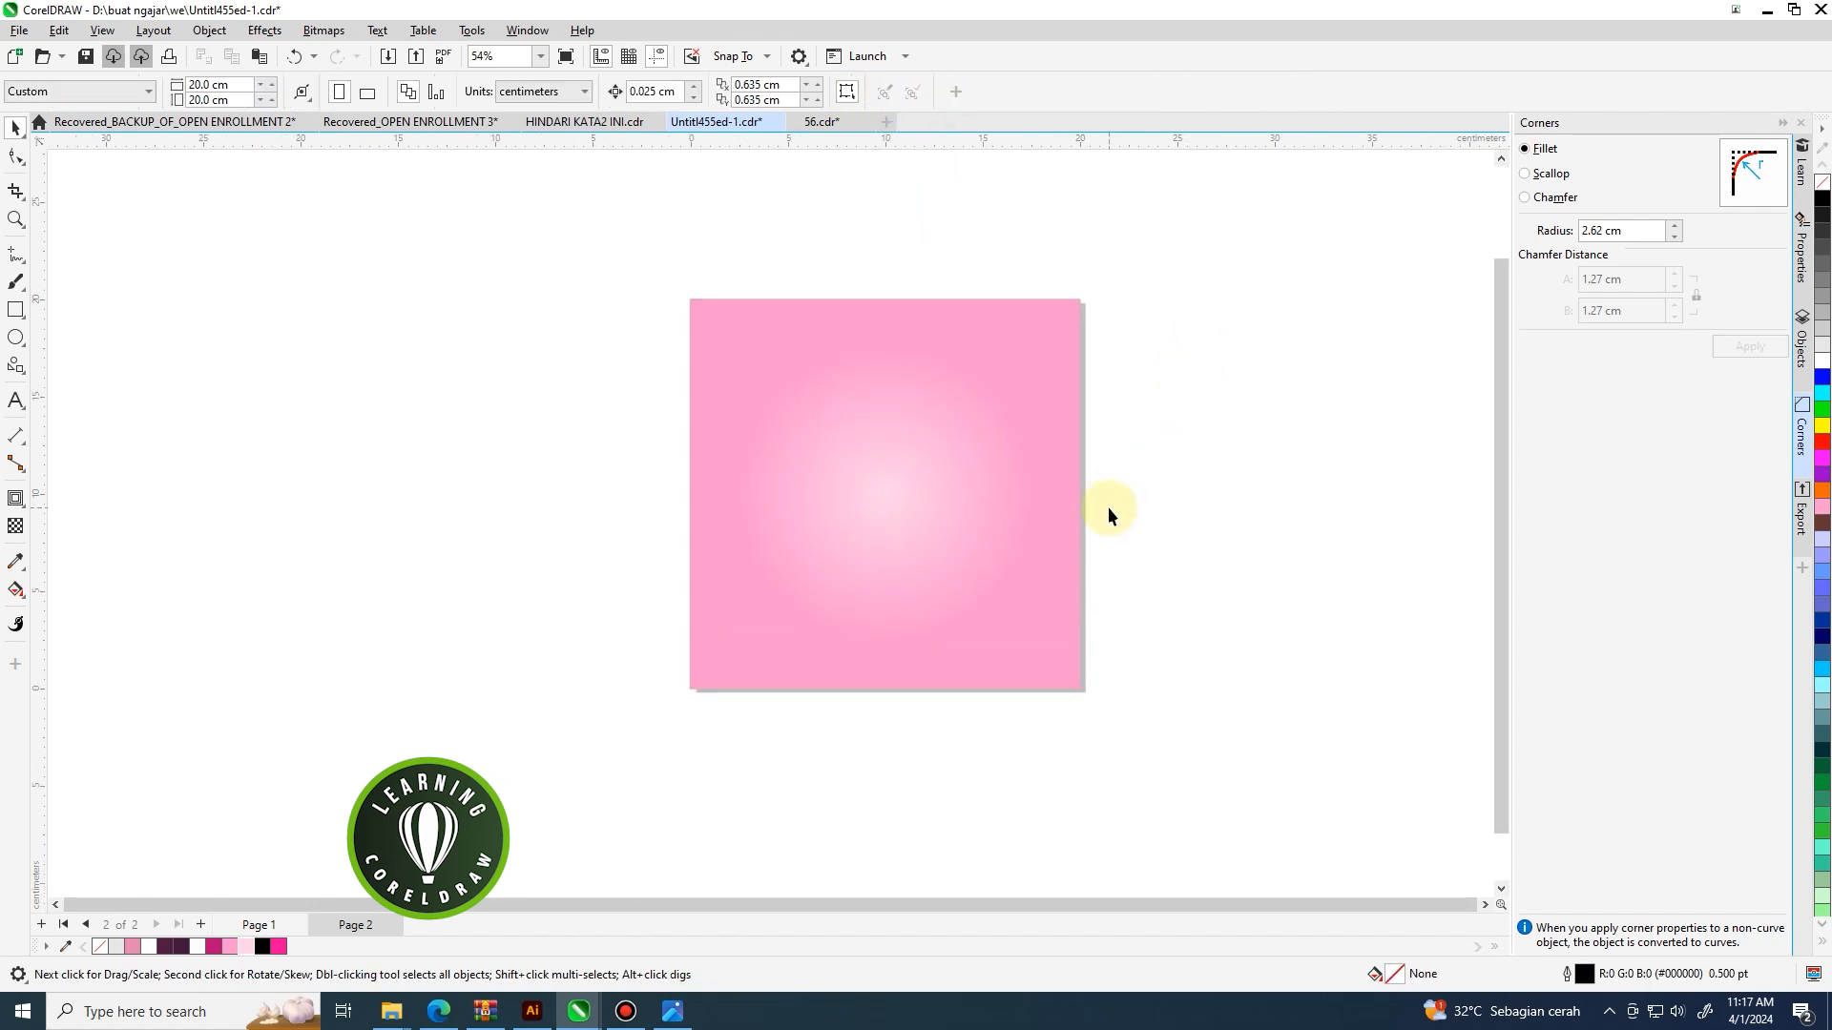
pyautogui.scroll(1, 1107, 507)
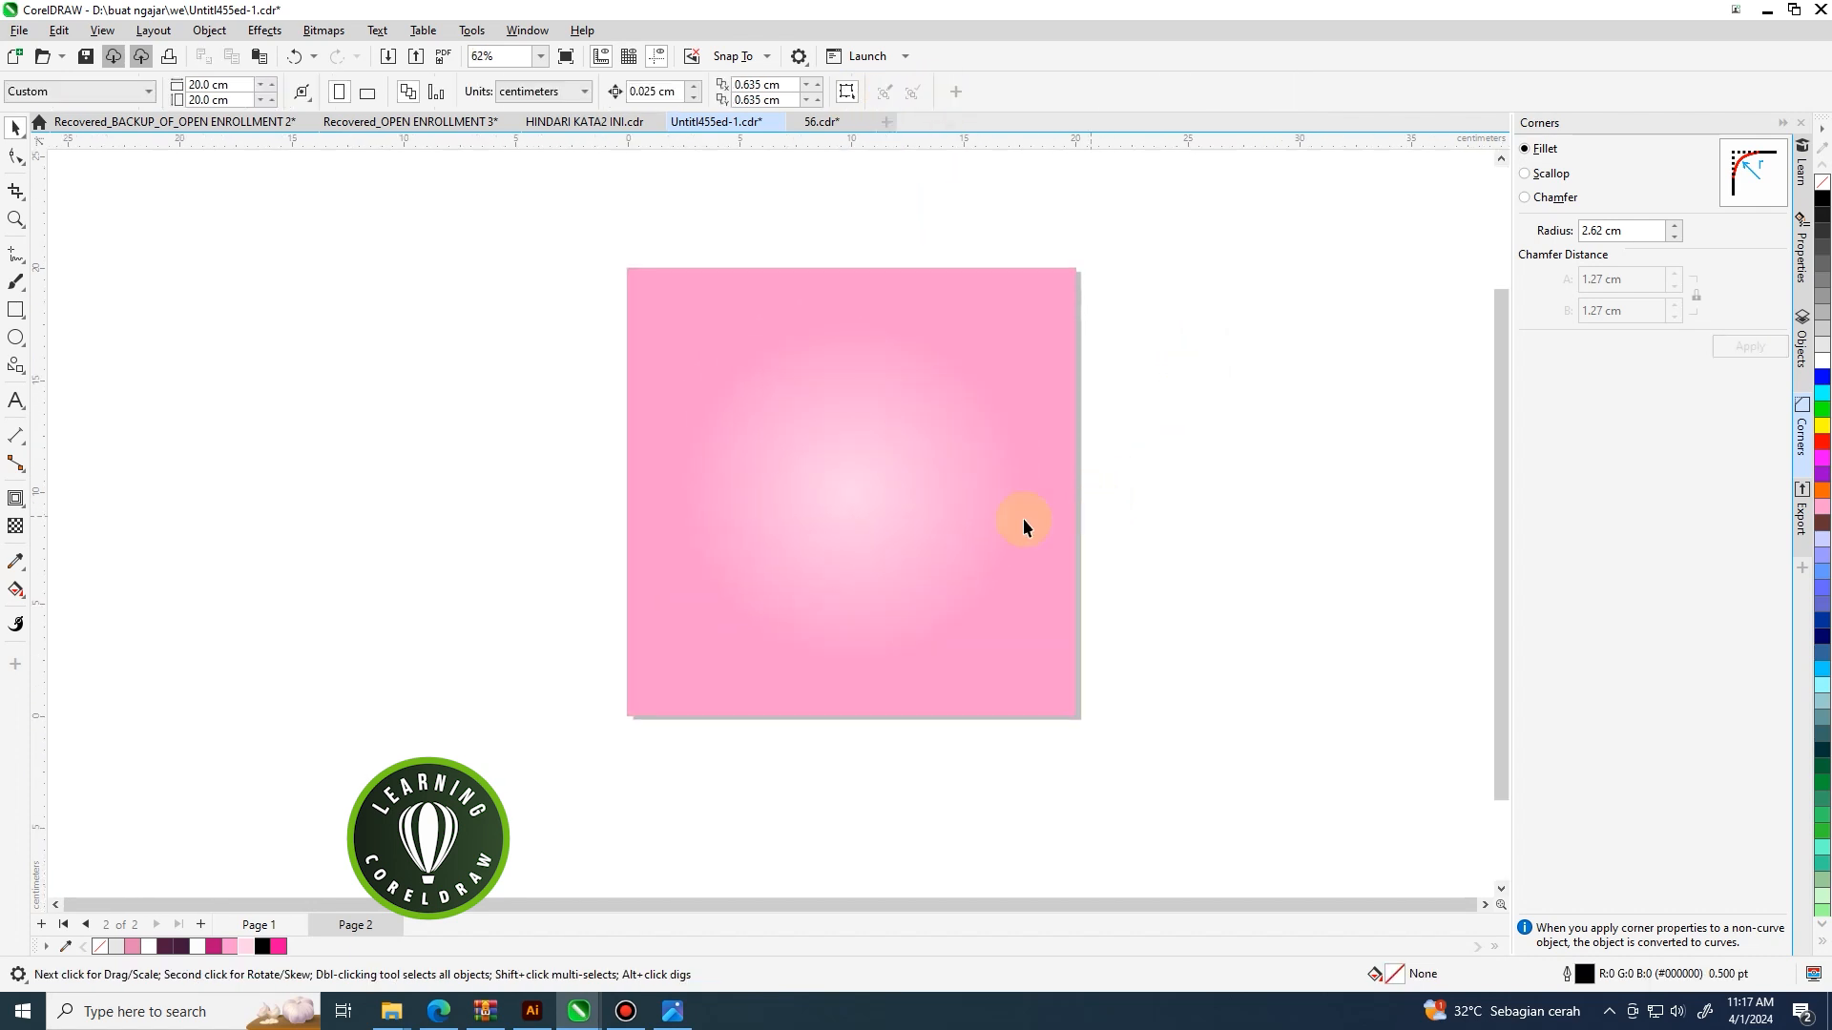
# Draw an inverted triangle over the middle of the pink square using the flowchart common shape.
pyautogui.click(13, 365)
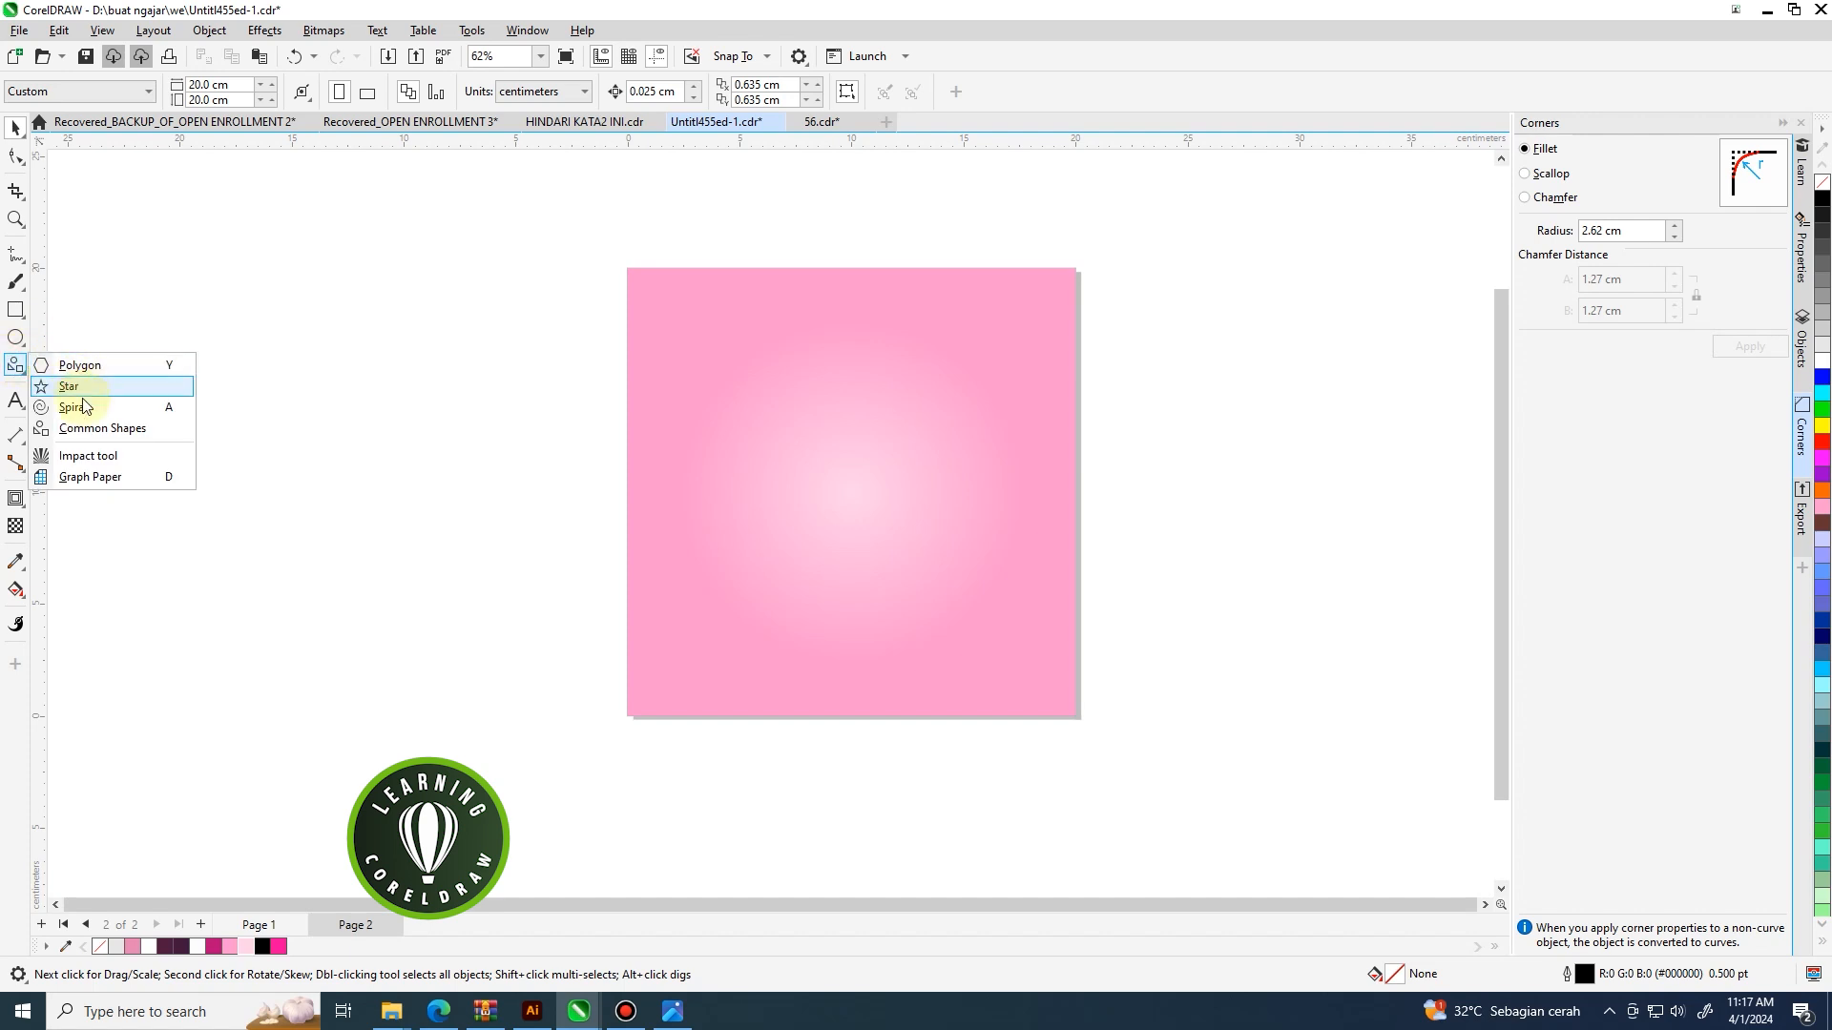
pyautogui.click(86, 432)
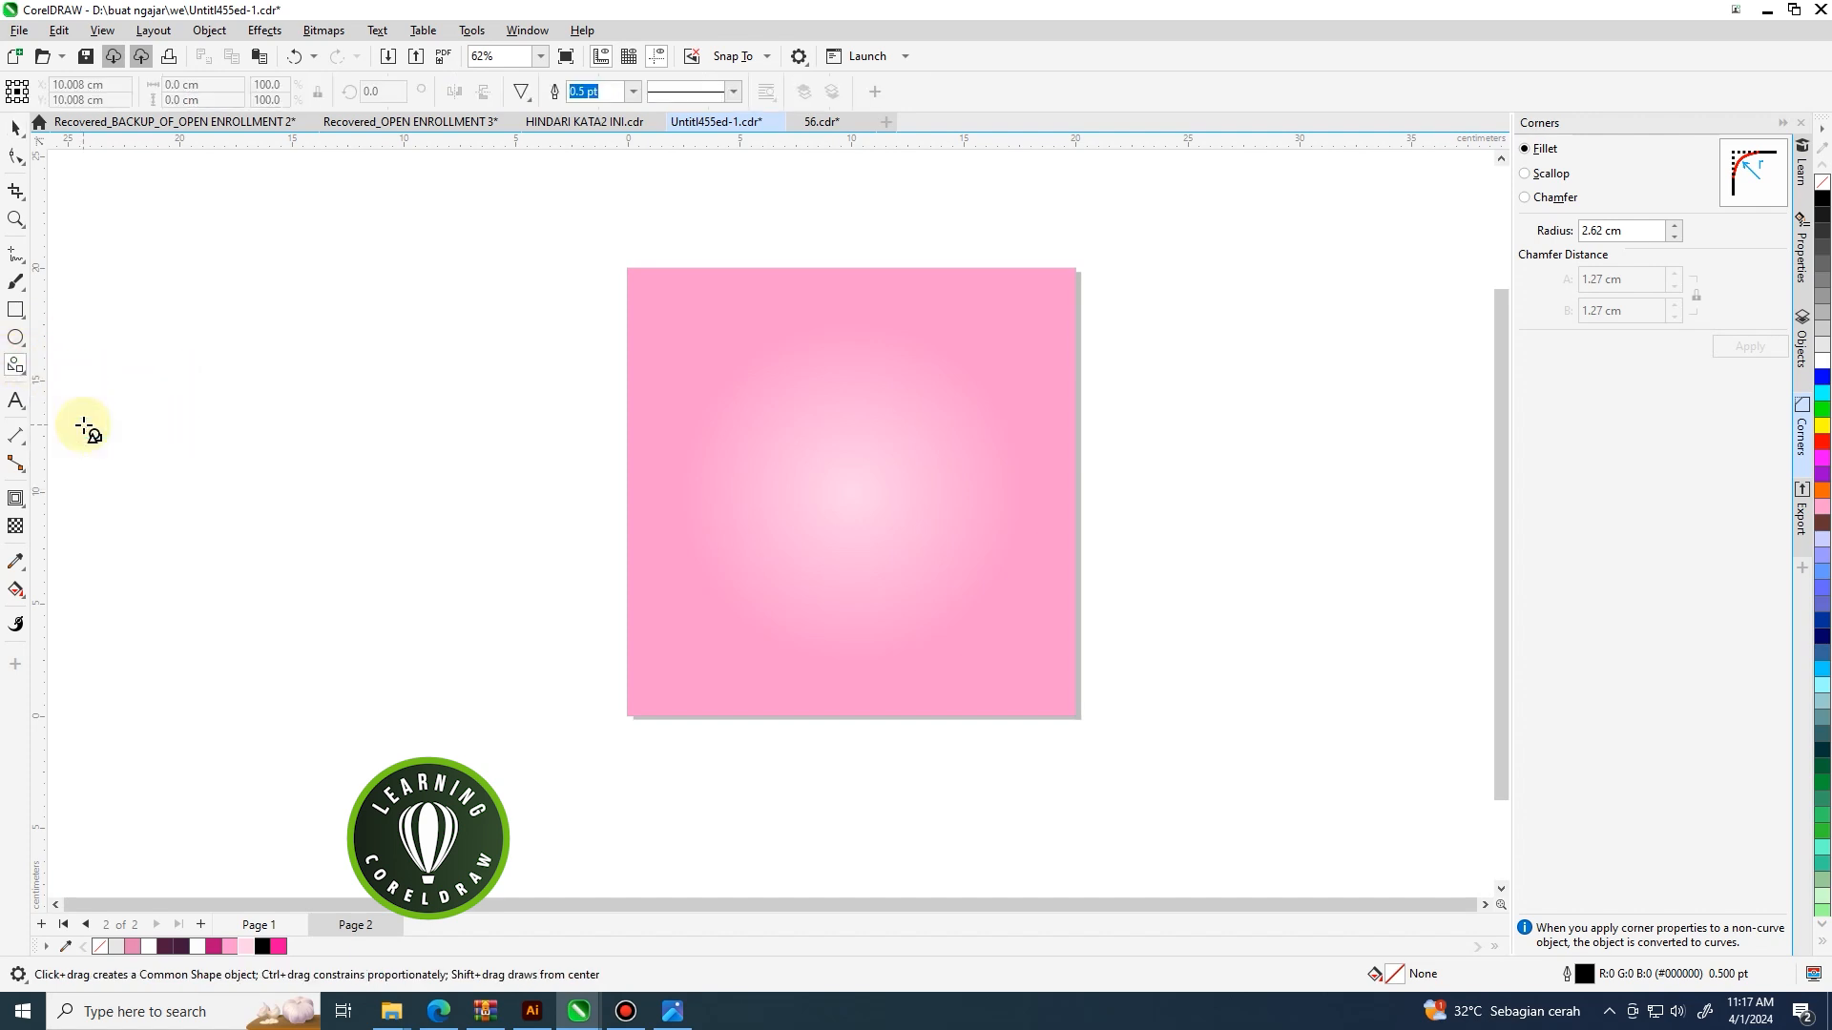
pyautogui.click(520, 92)
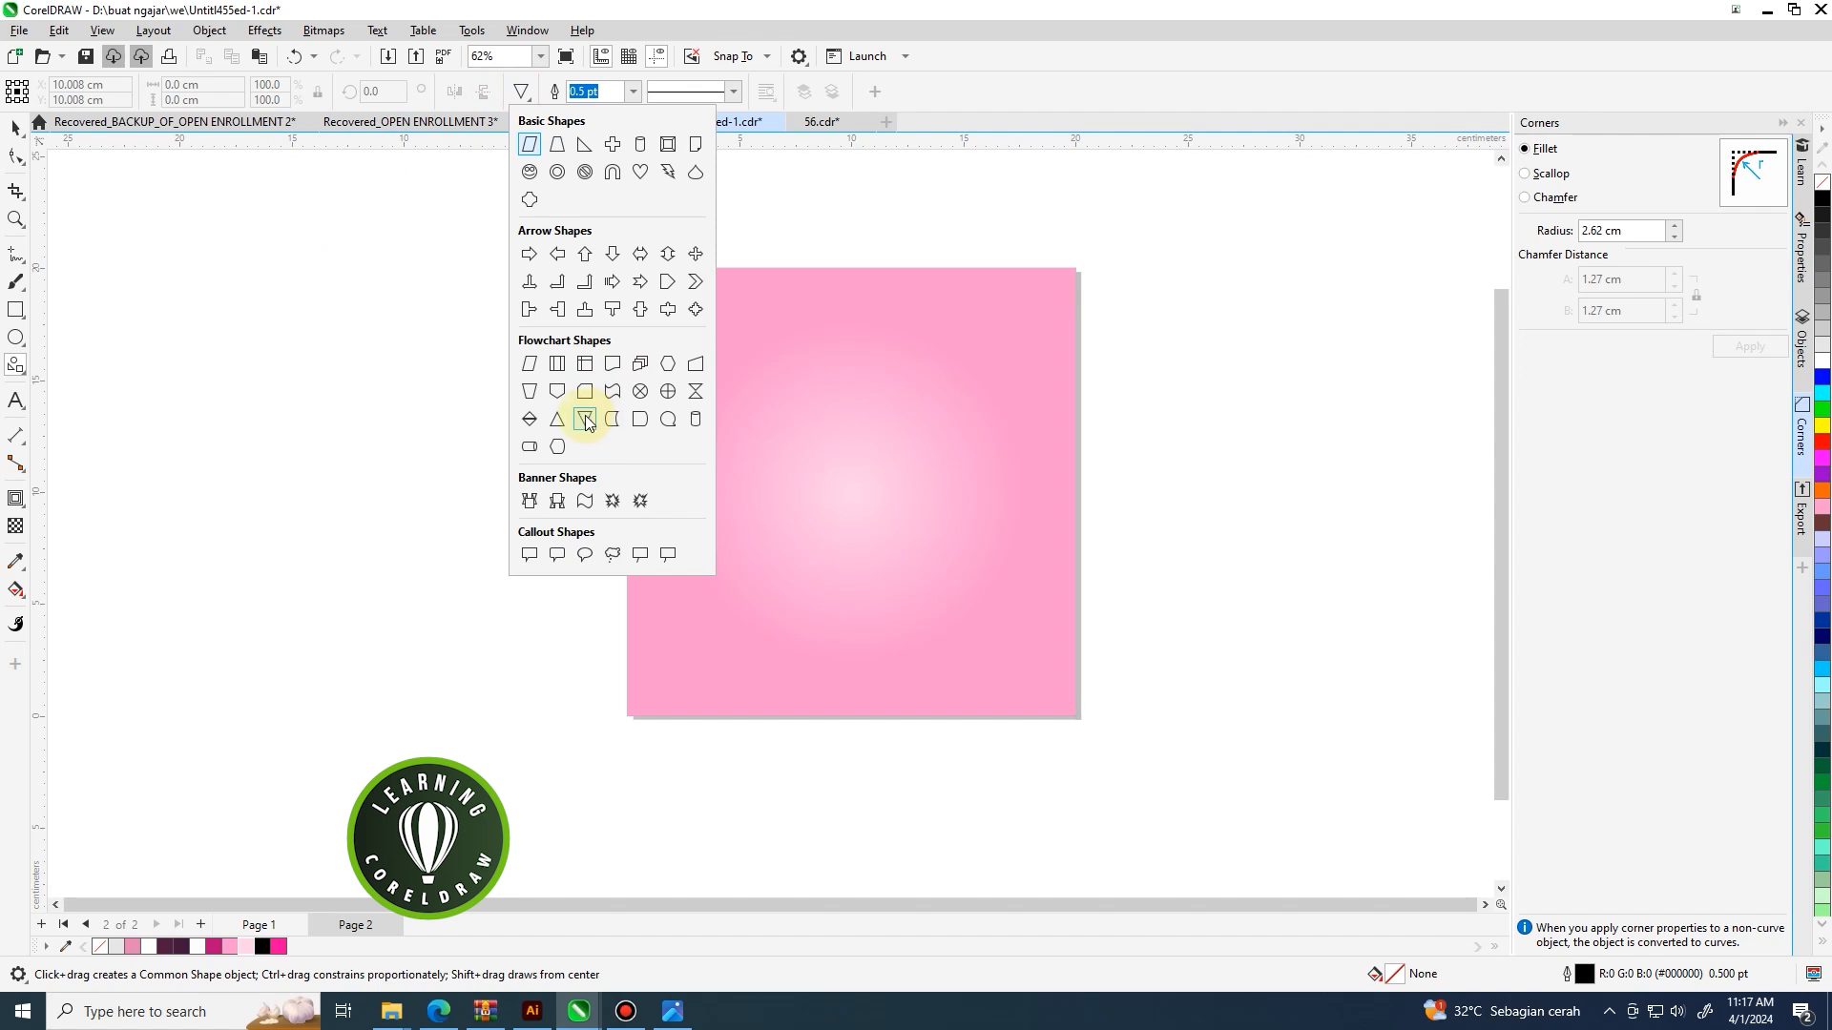
pyautogui.click(585, 420)
pyautogui.moveTo(754, 373); pyautogui.dragTo(983, 556)
# Resize the inverted triangle to about 14.6 × 10.6 cm.
pyautogui.click(15, 127)
pyautogui.moveTo(744, 489); pyautogui.dragTo(658, 488)
pyautogui.moveTo(990, 489); pyautogui.dragTo(1017, 489)
pyautogui.moveTo(840, 618); pyautogui.dragTo(836, 637)
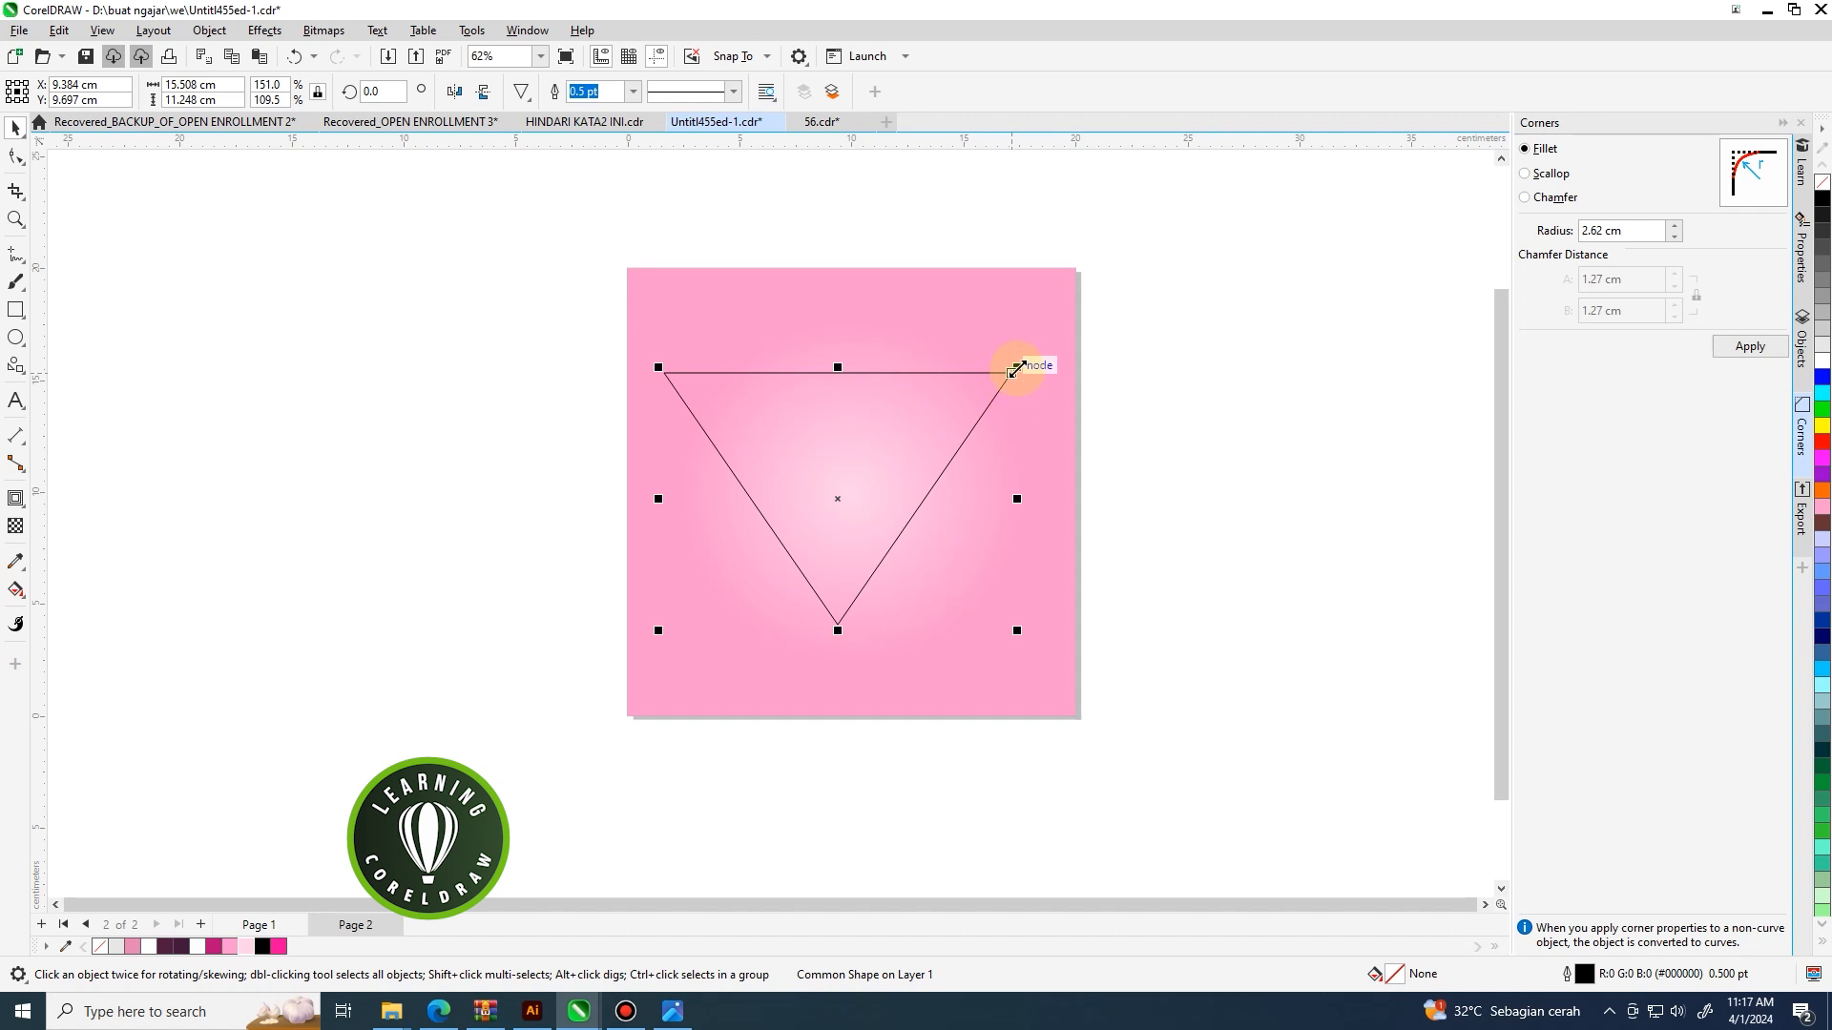
pyautogui.moveTo(1014, 372); pyautogui.dragTo(1002, 376)
pyautogui.click(1263, 386)
pyautogui.click(941, 407)
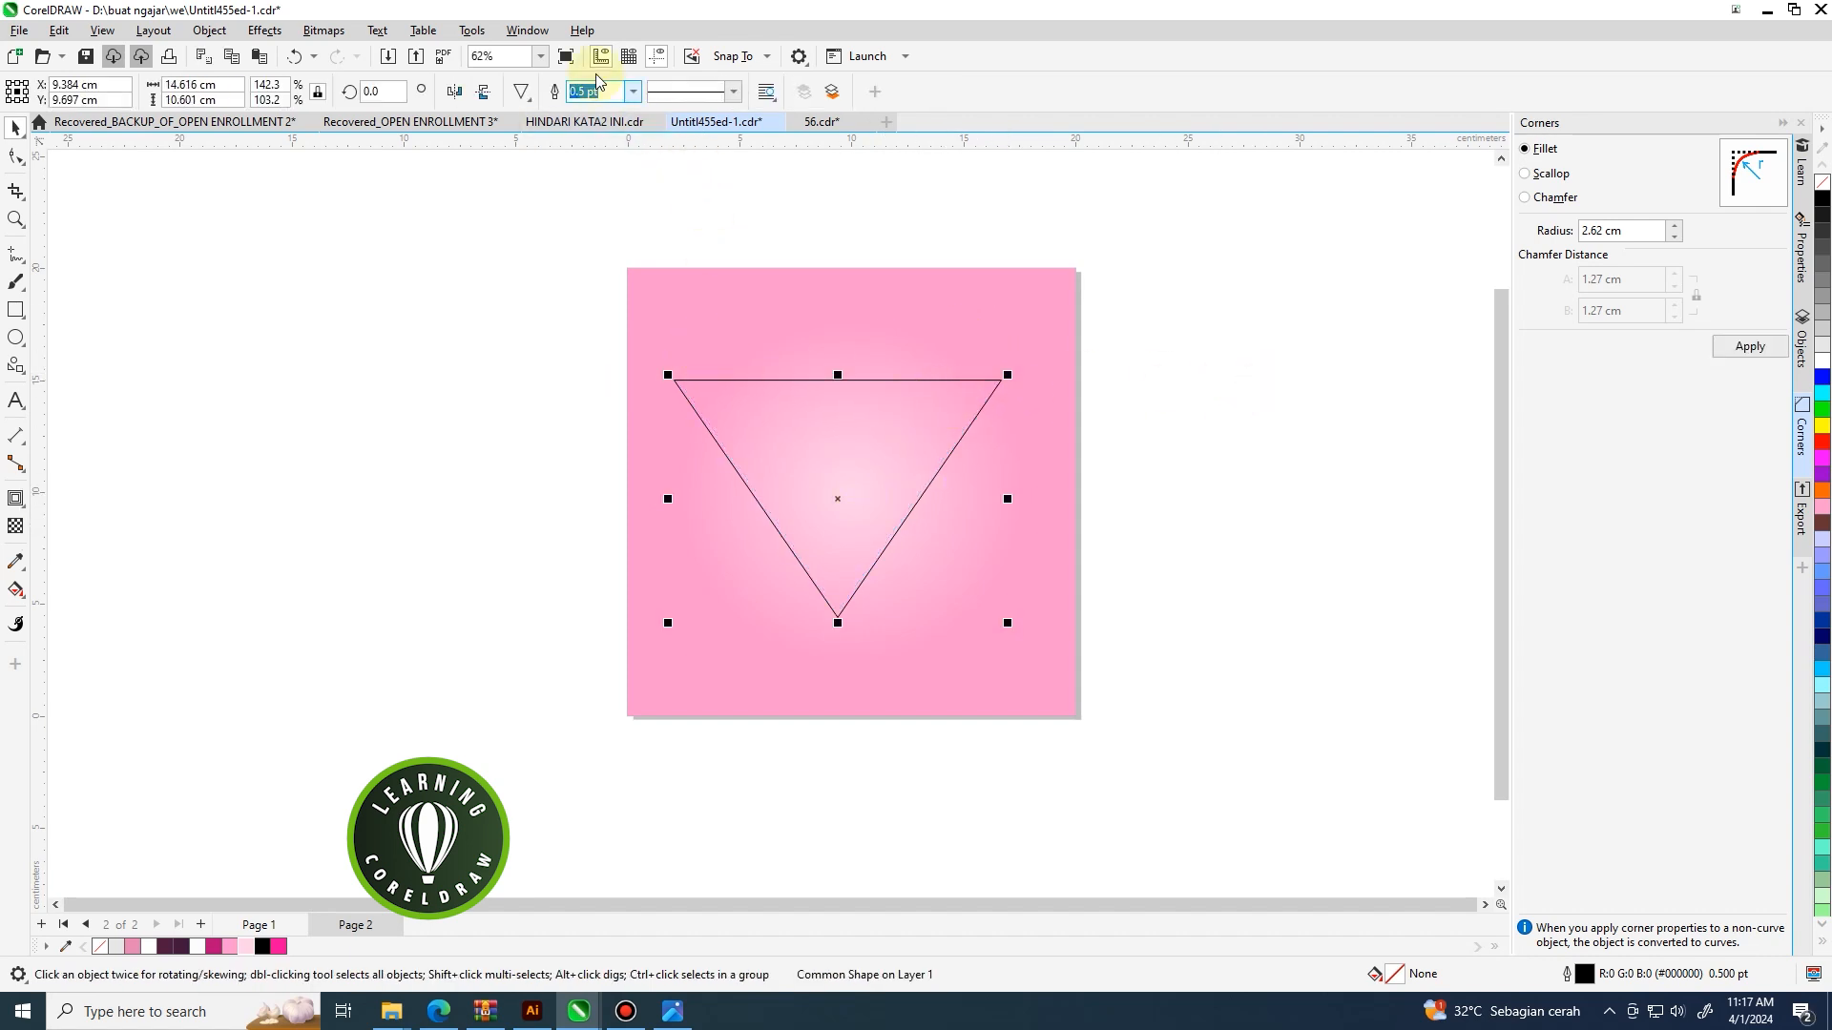
# Round the triangle's corners with a 2.62 cm fillet.
pyautogui.click(526, 29)
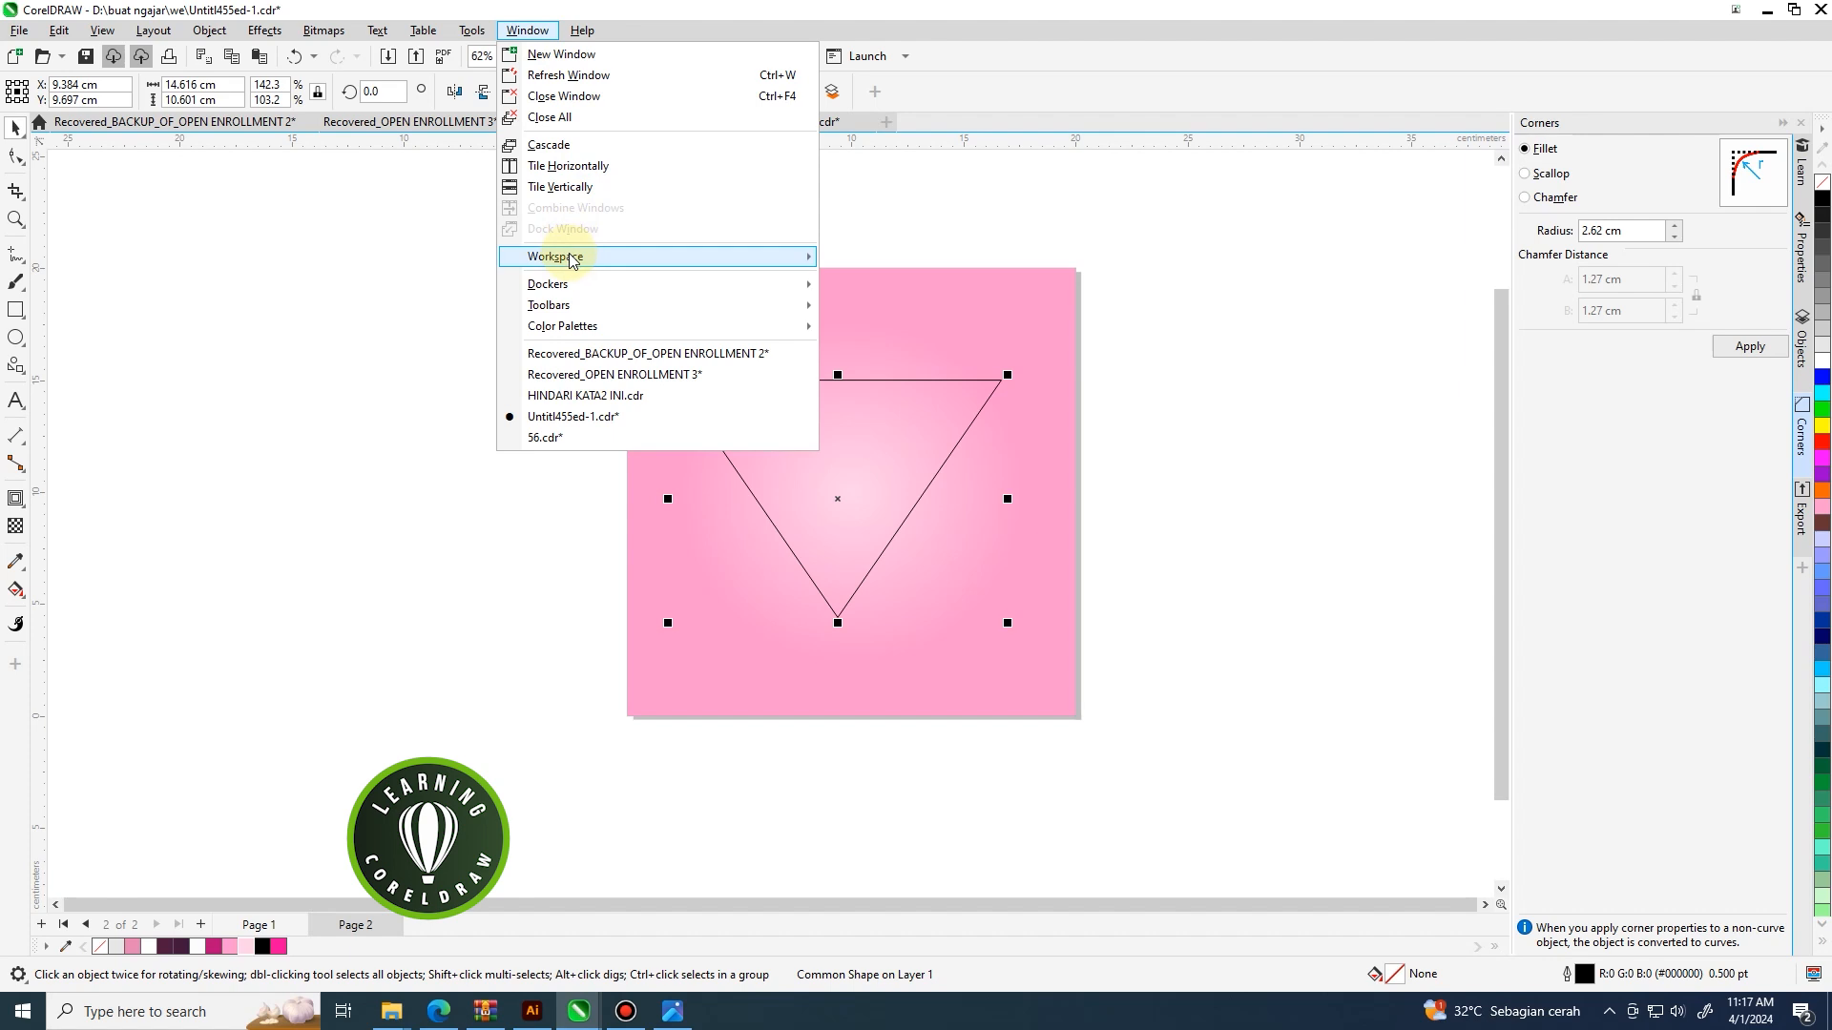
pyautogui.moveTo(578, 286)
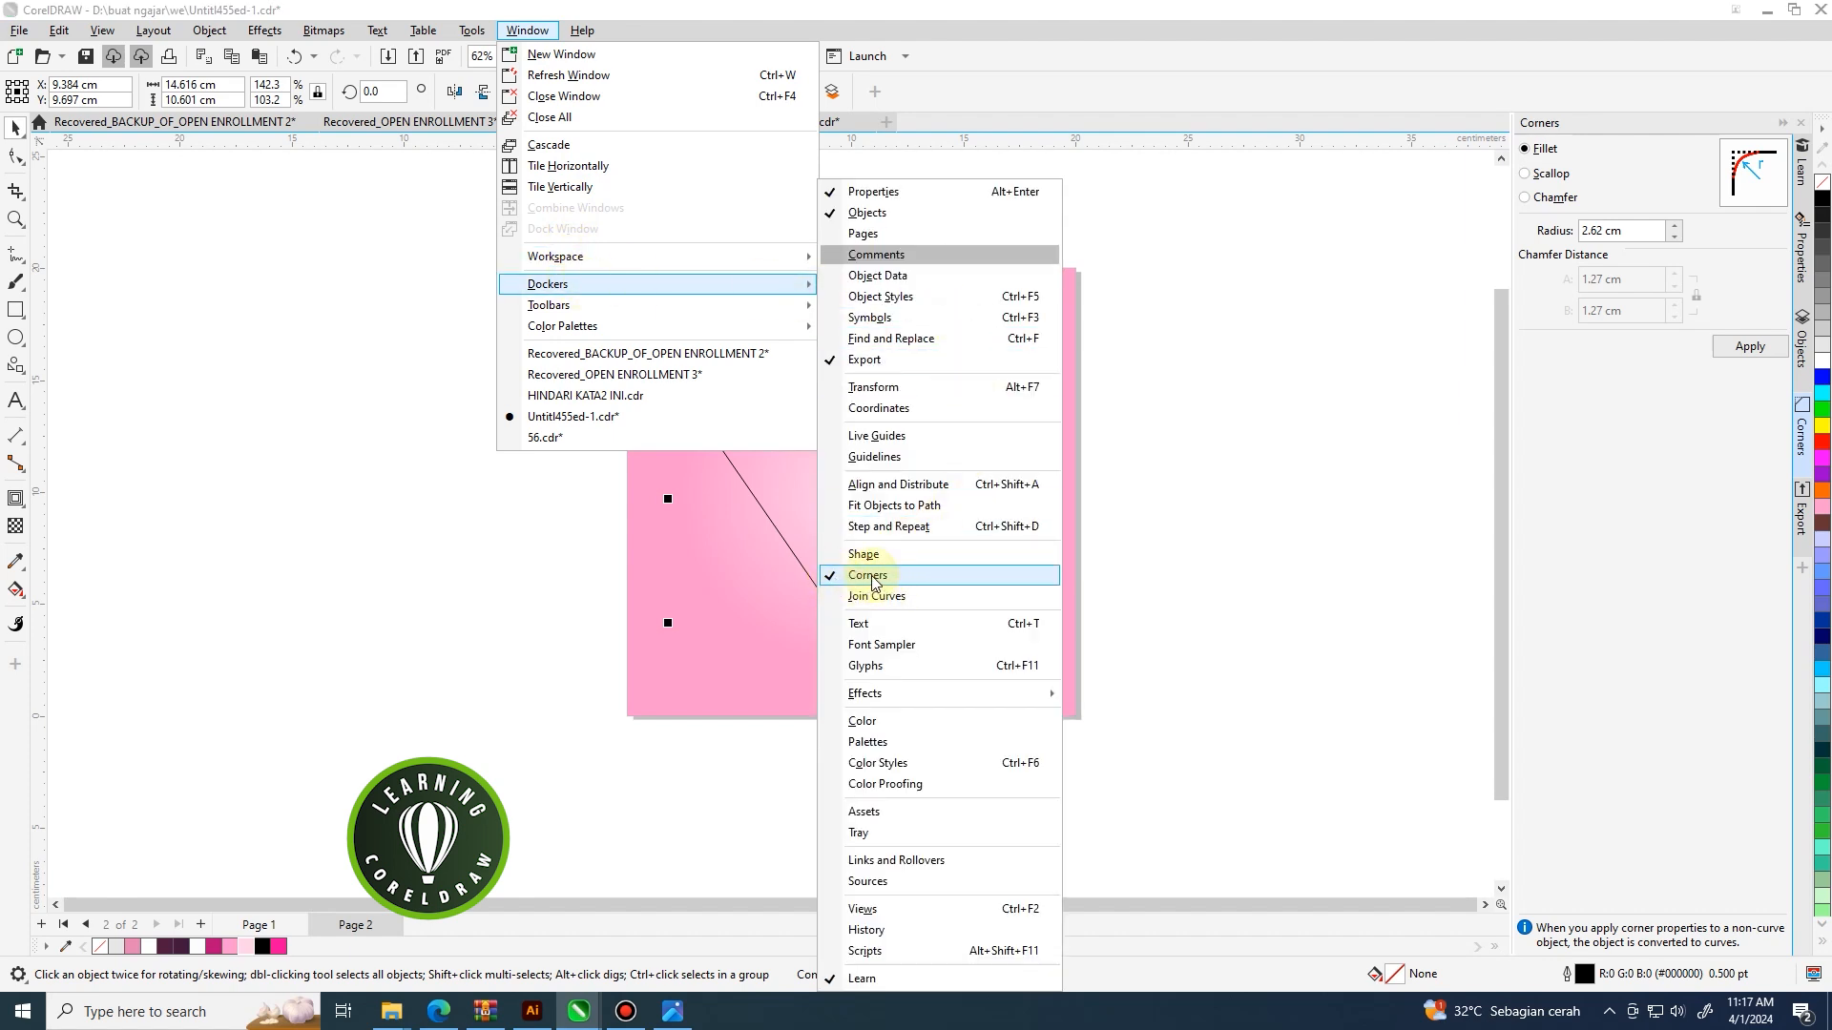
pyautogui.click(1182, 553)
pyautogui.click(837, 462)
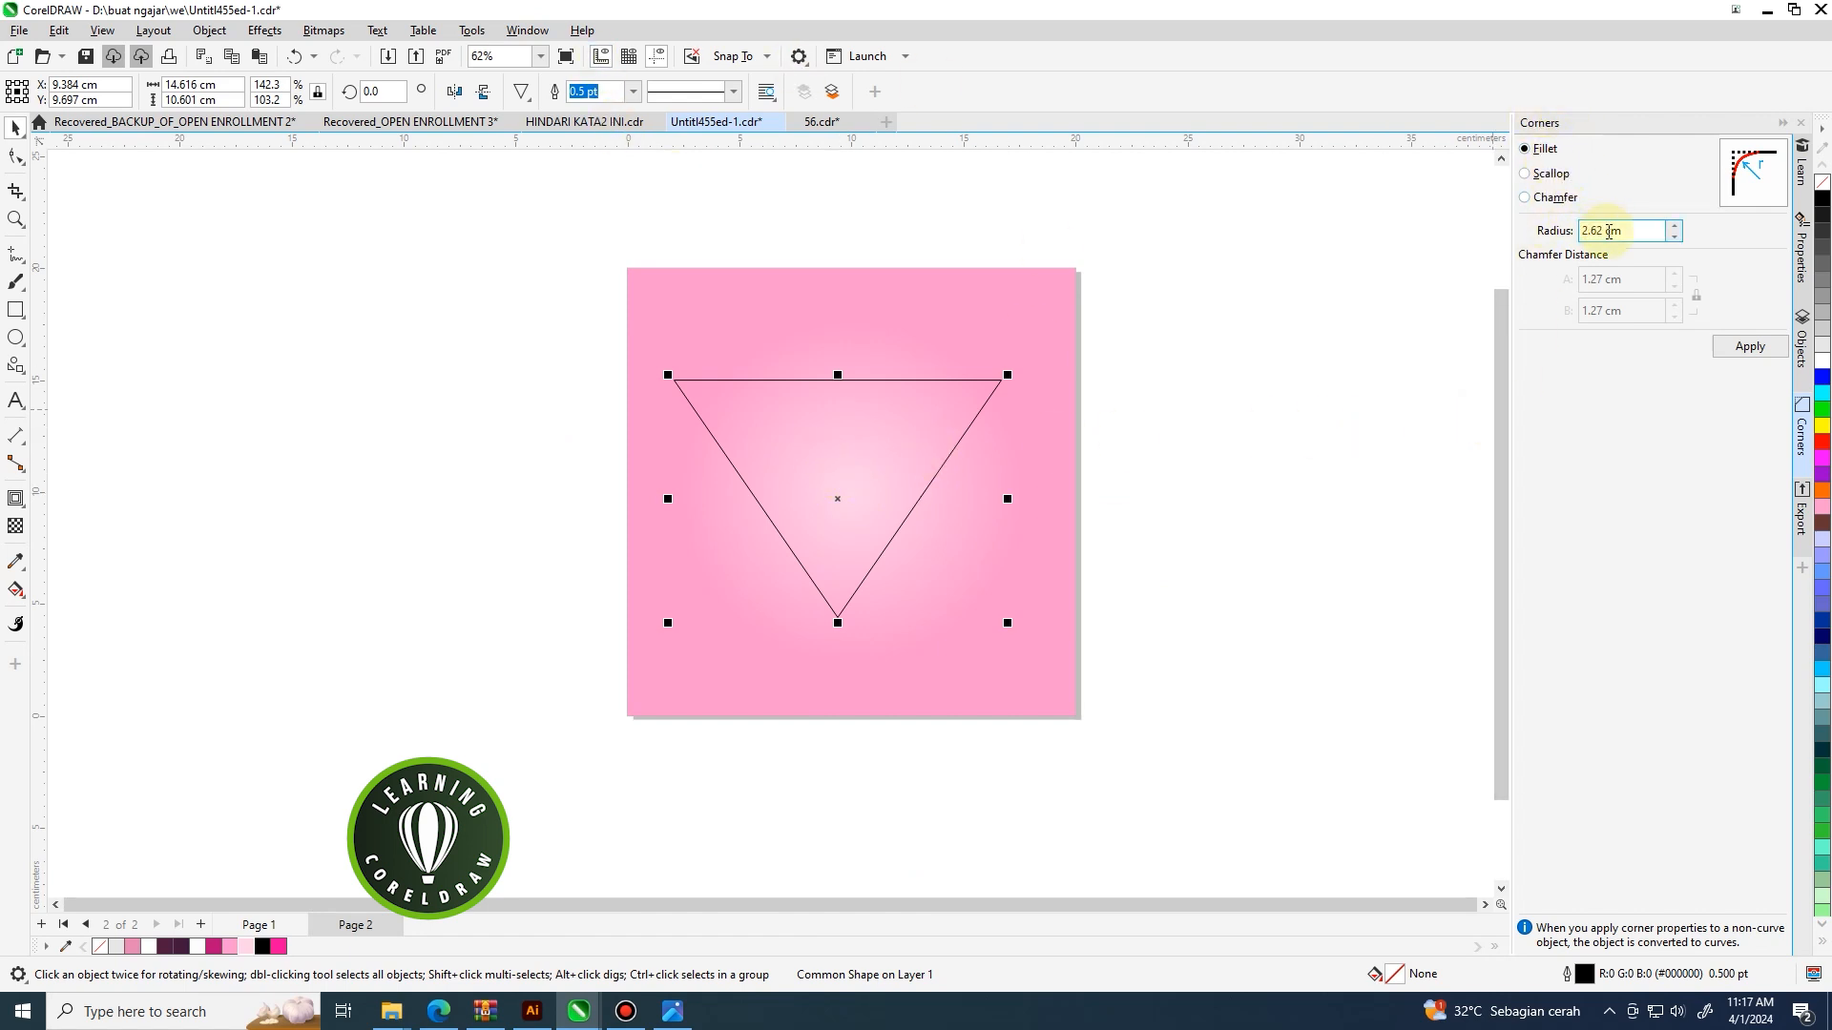
pyautogui.click(1760, 349)
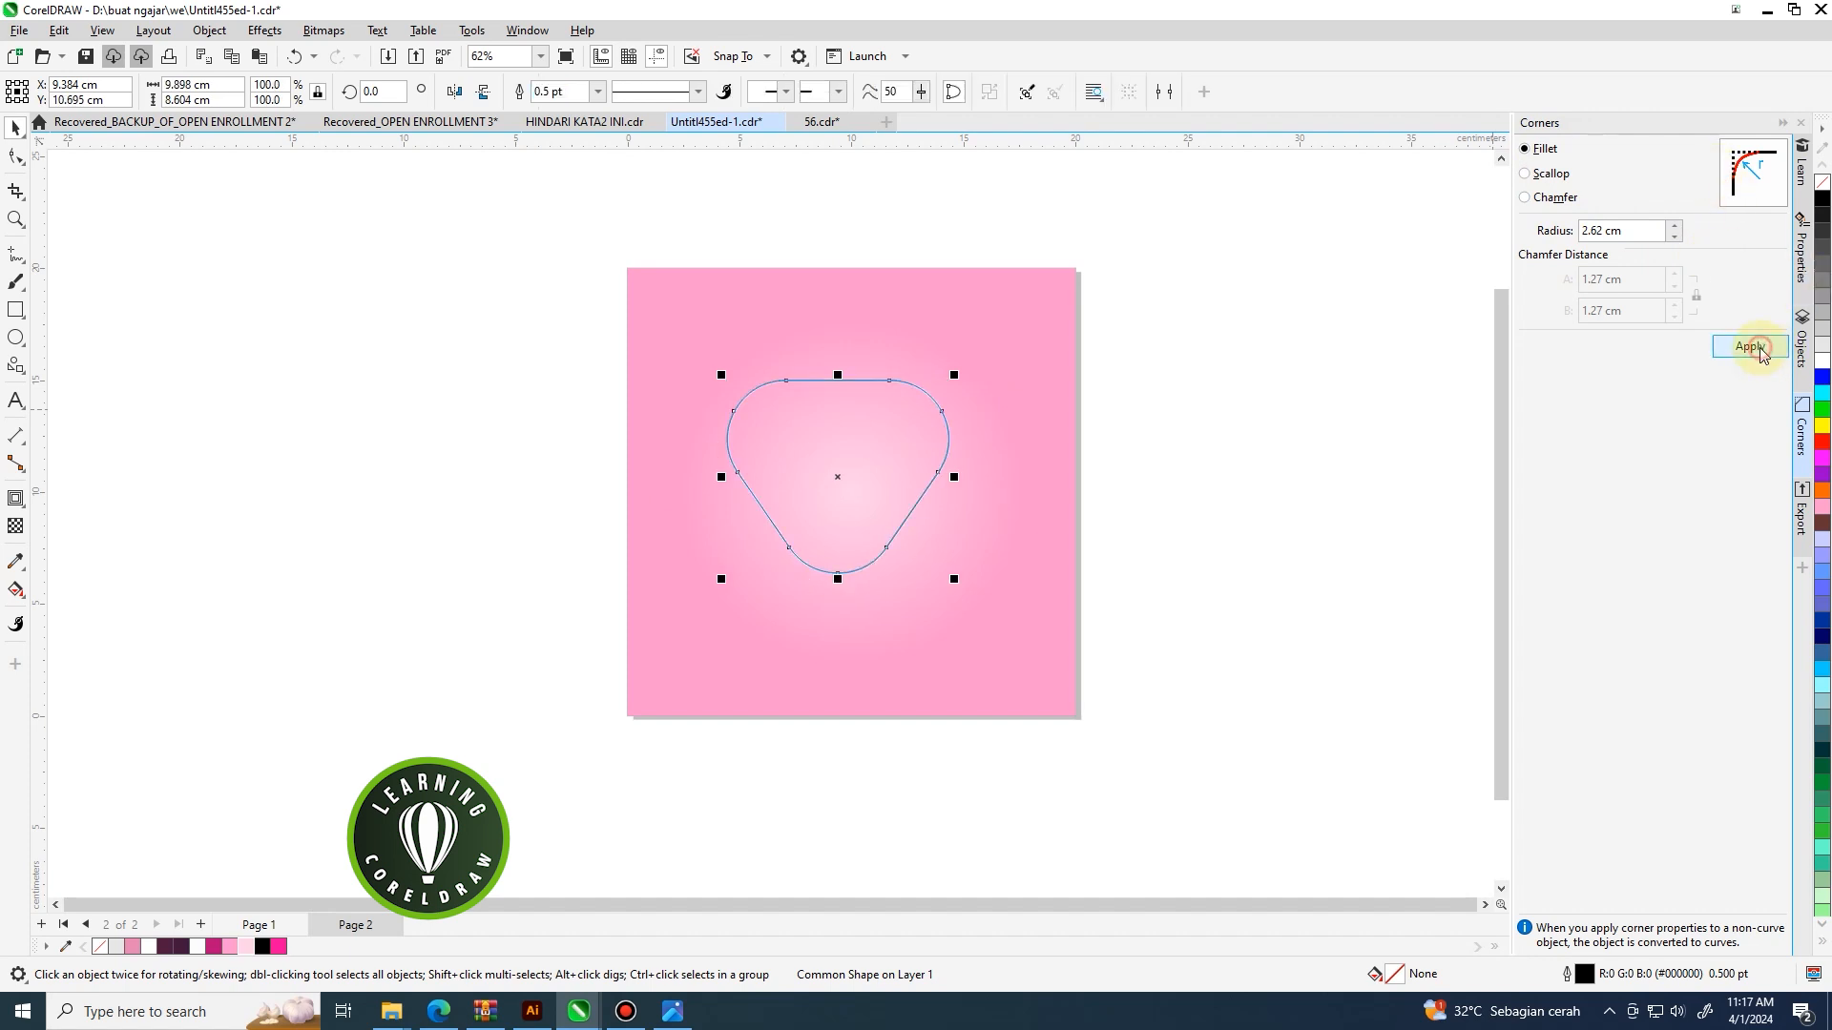
# Enlarge the rounded triangle to about 11 × 9.5 cm and reposition it toward the left half of the pink square.
pyautogui.scroll(2, 873, 472)
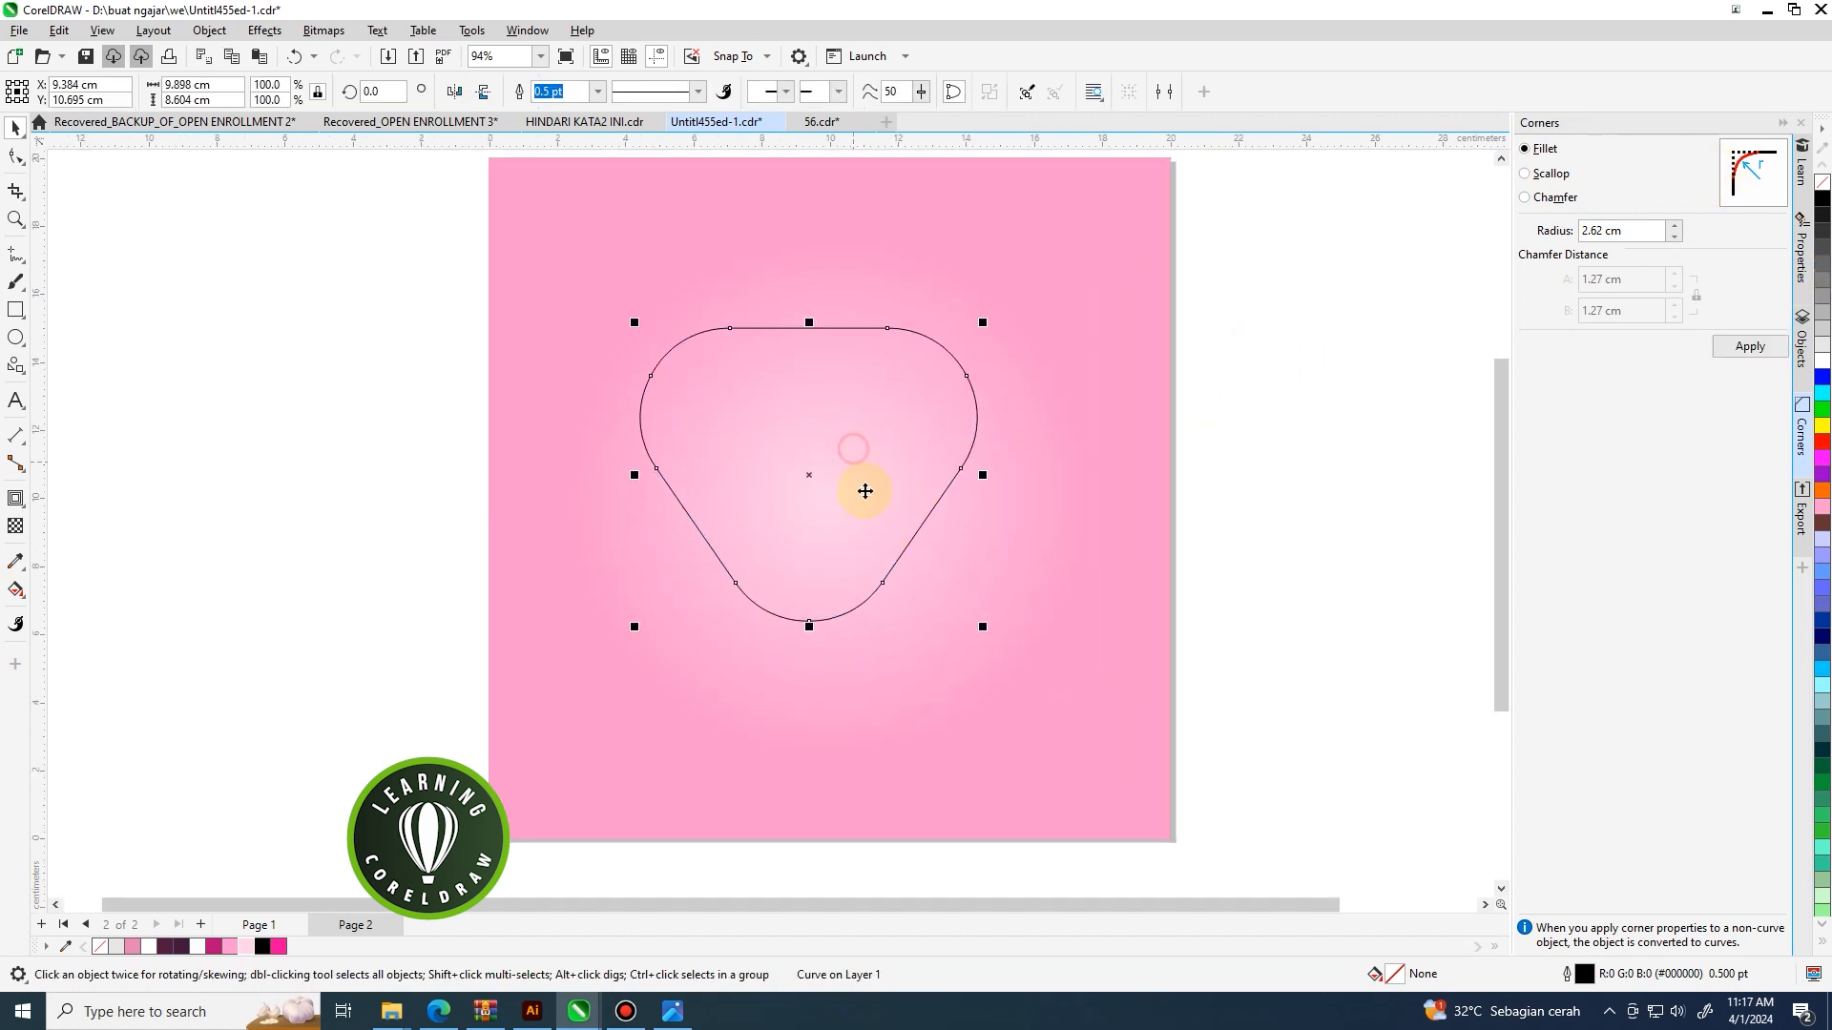
pyautogui.moveTo(982, 627); pyautogui.dragTo(989, 658)
pyautogui.moveTo(822, 483); pyautogui.dragTo(761, 449)
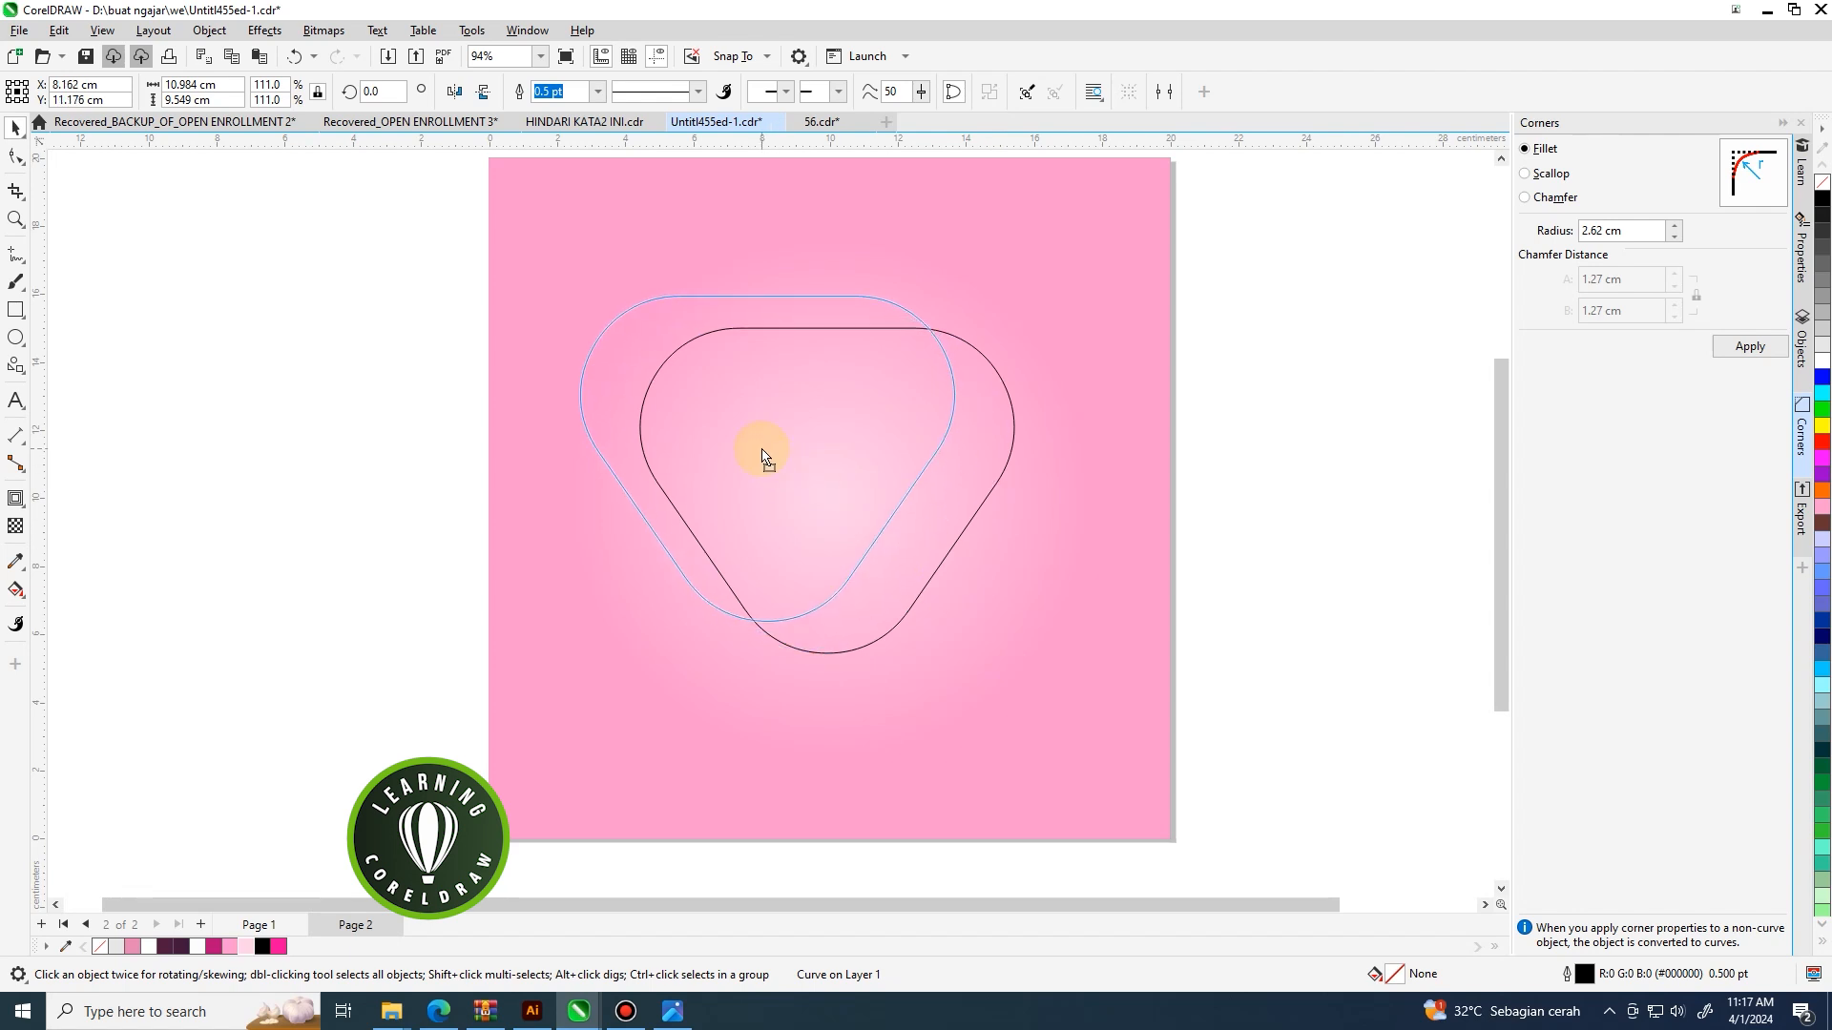
pyautogui.scroll(-3, 760, 450)
pyautogui.click(1050, 410)
pyautogui.scroll(1, 812, 428)
pyautogui.click(763, 456)
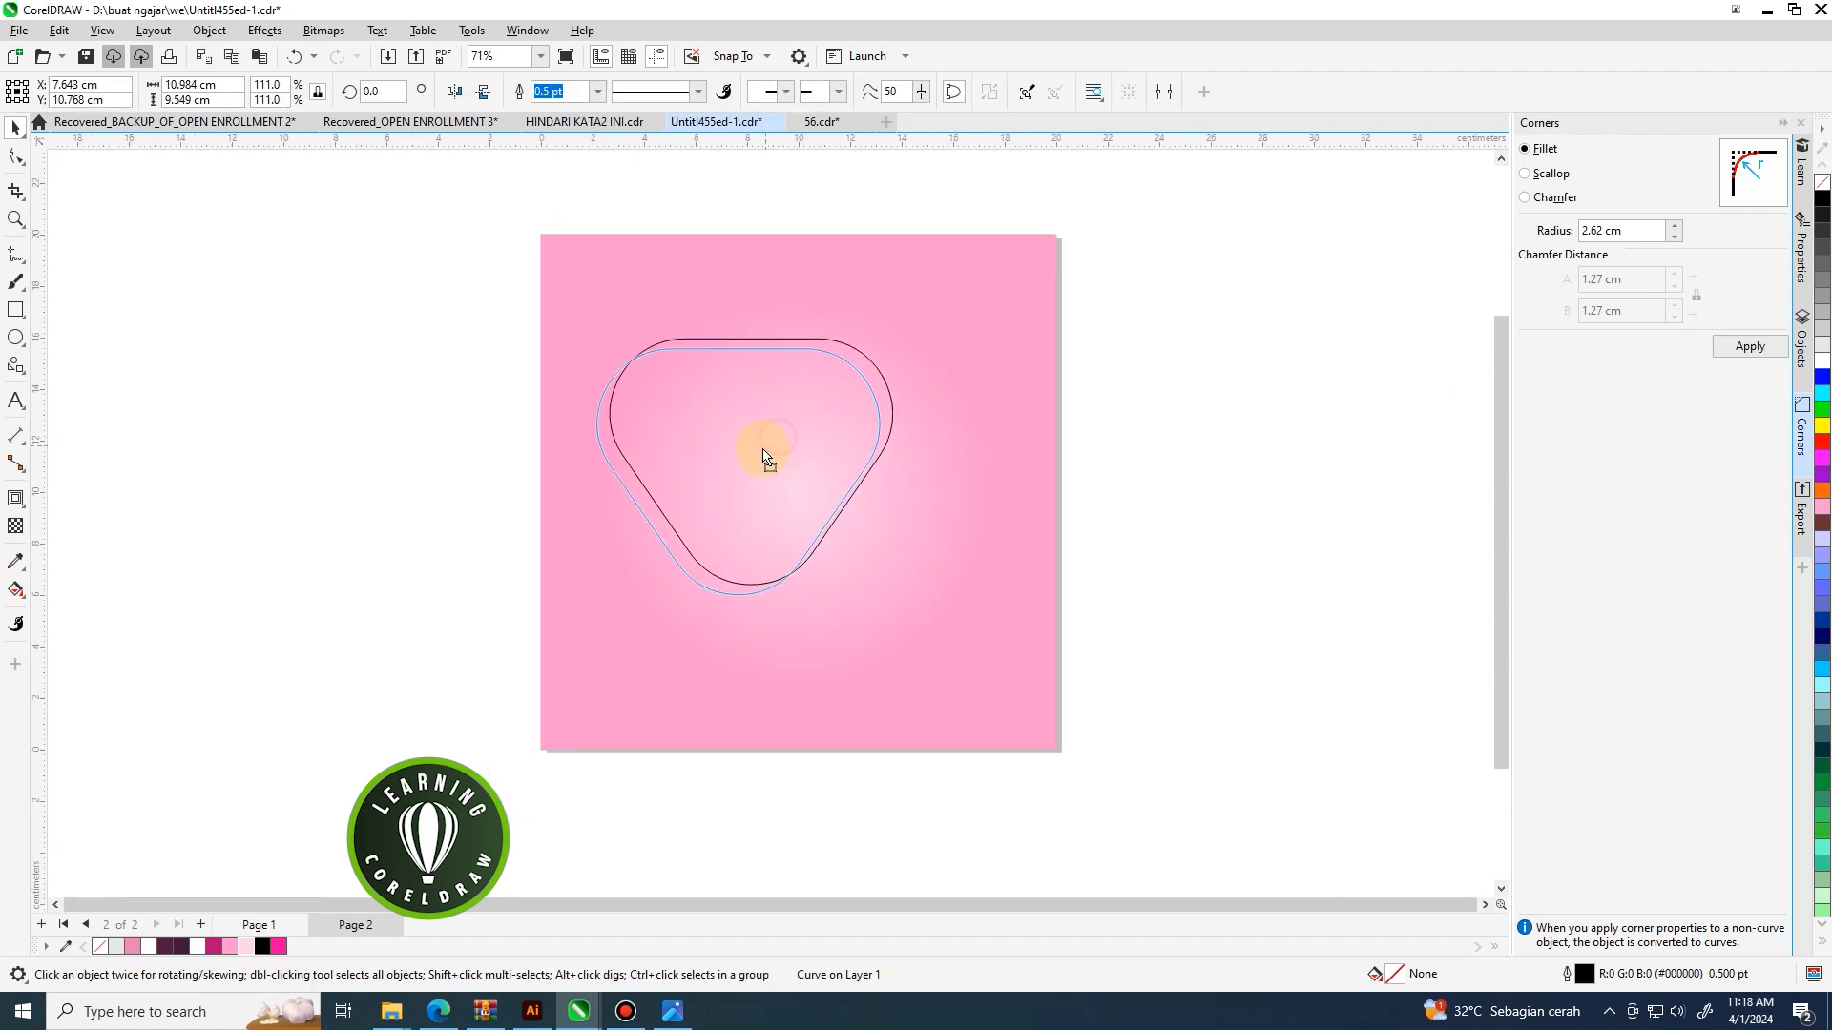
pyautogui.moveTo(758, 459); pyautogui.dragTo(754, 454)
pyautogui.scroll(-1, 753, 411)
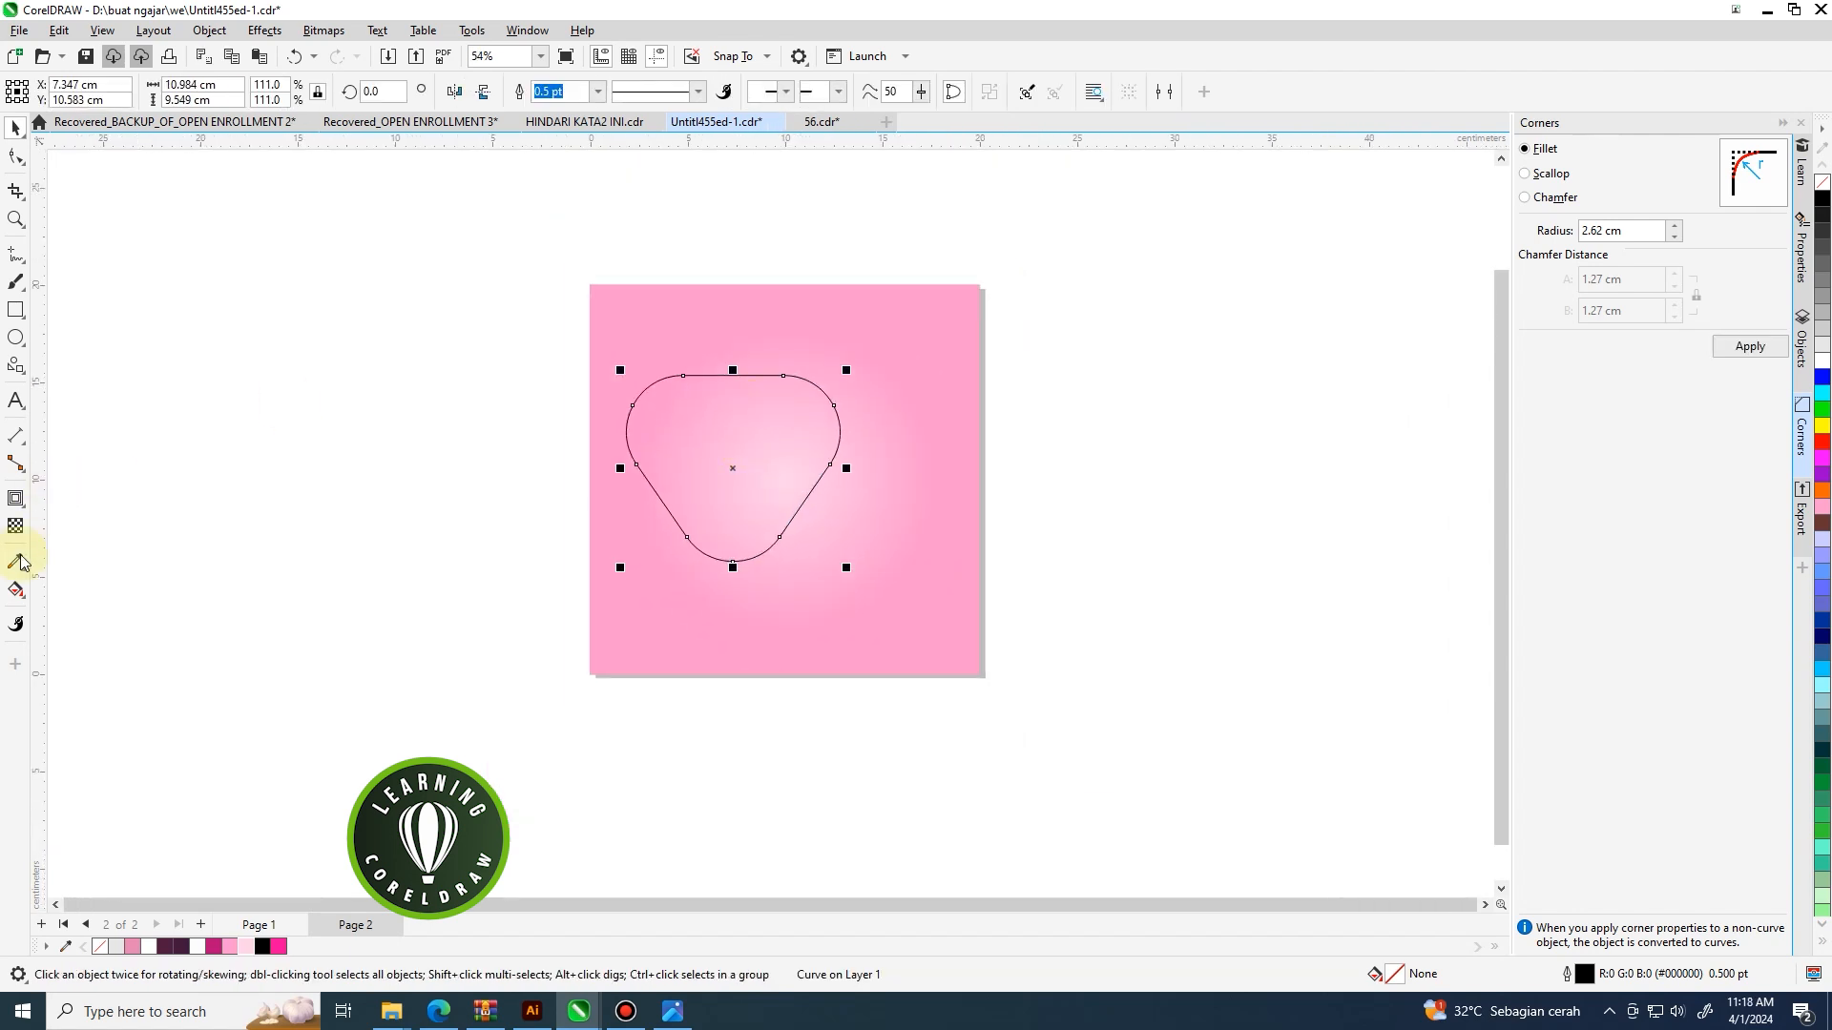
# Apply a linear fountain fill to the rounded triangle, from bright pink at the upper right to dark purple at the lower left.
pyautogui.click(15, 590)
pyautogui.click(86, 589)
pyautogui.scroll(1, 801, 487)
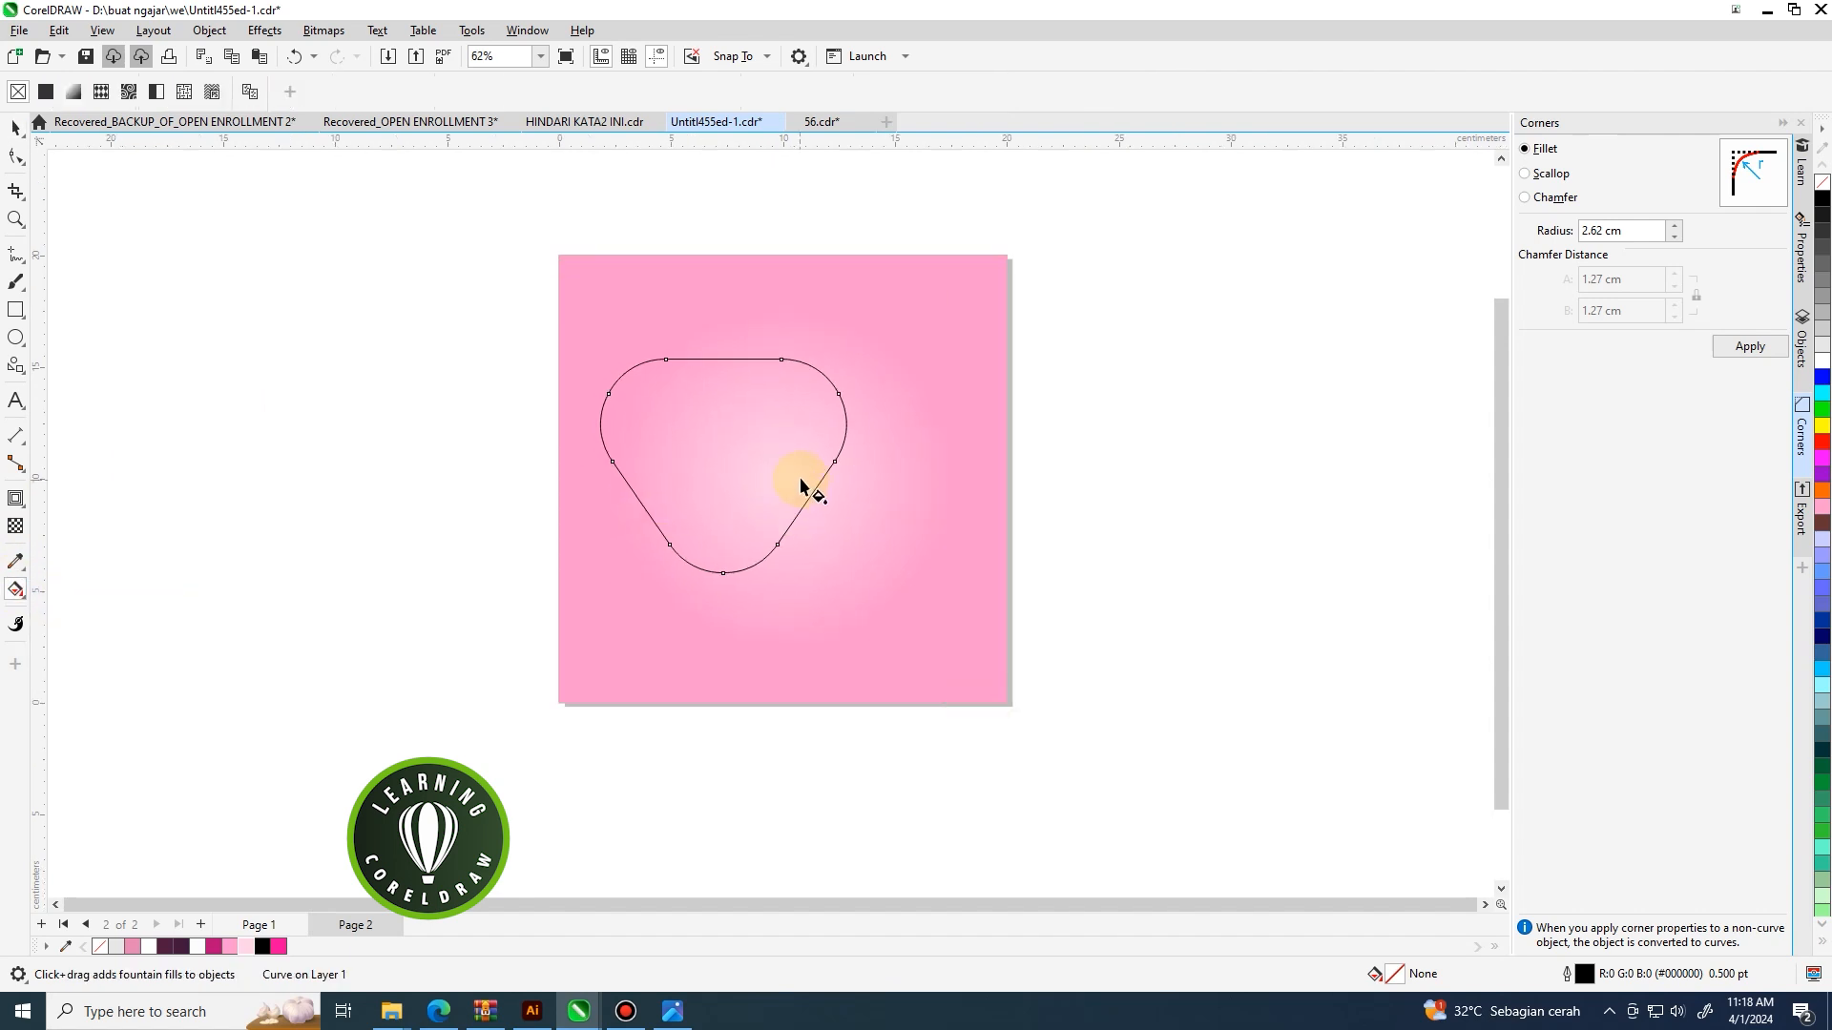
pyautogui.moveTo(620, 489); pyautogui.dragTo(614, 498)
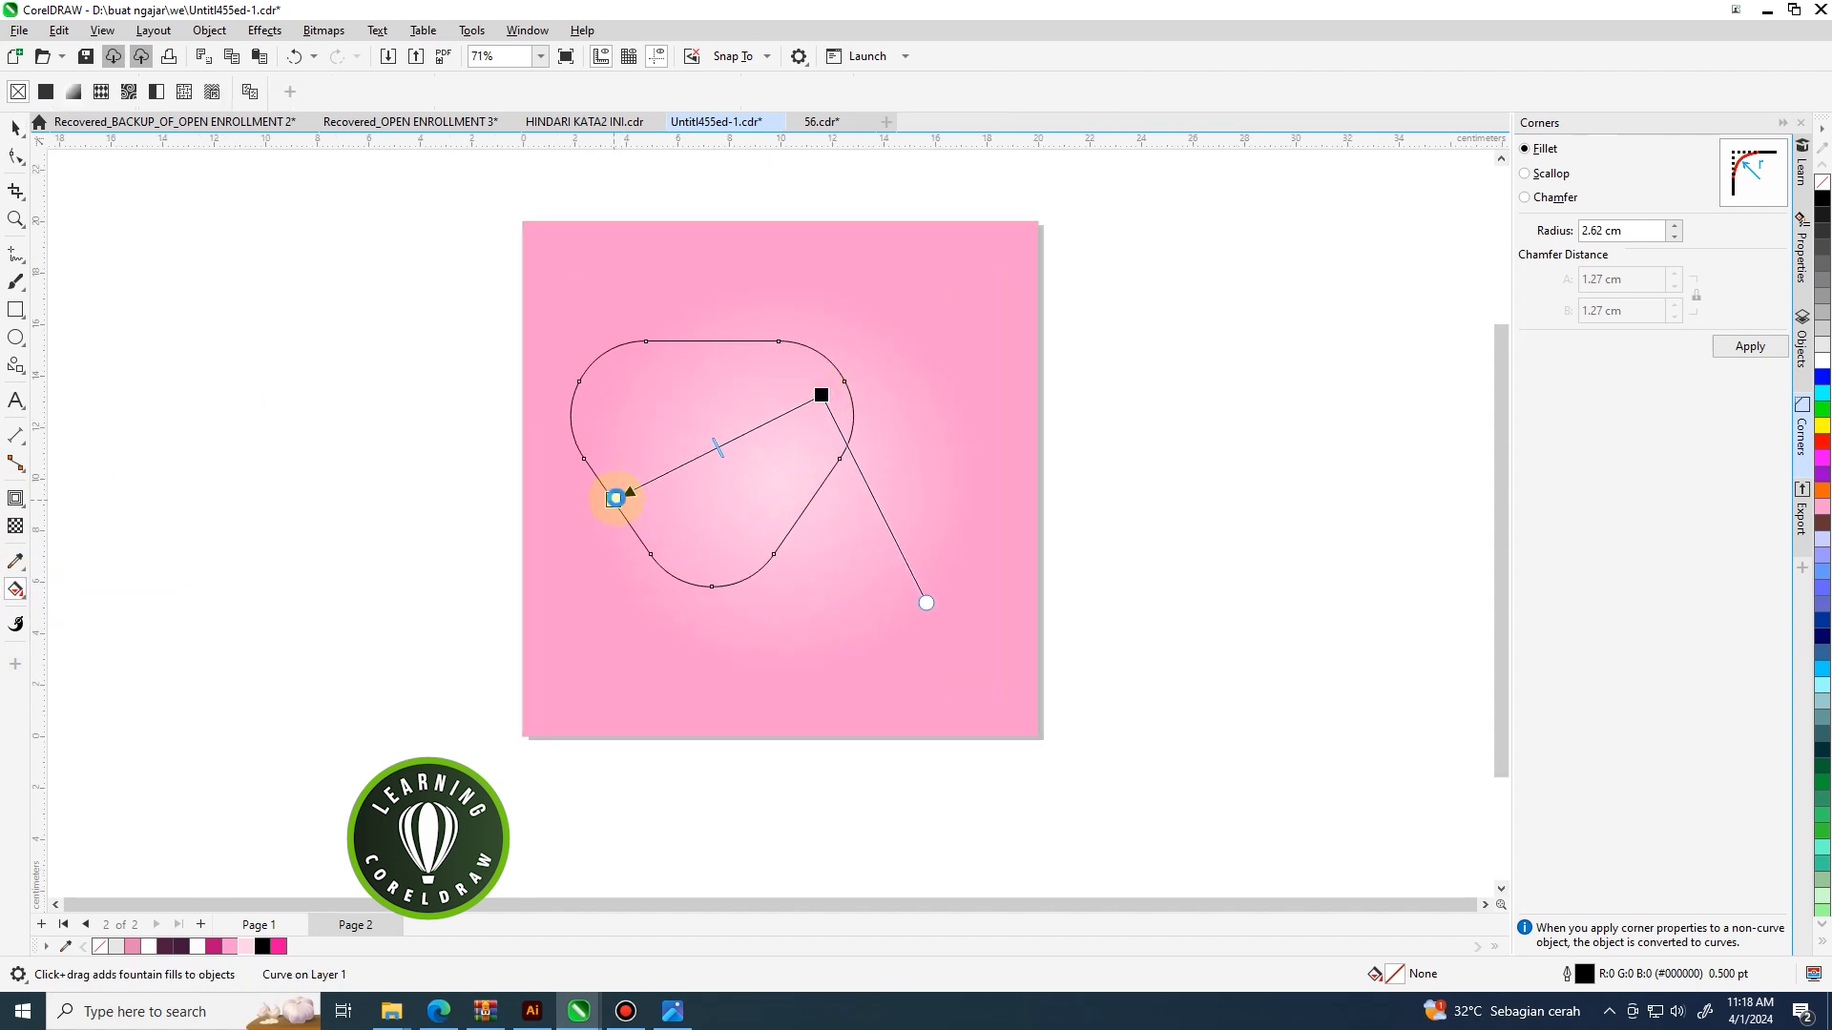
pyautogui.click(278, 947)
pyautogui.click(613, 499)
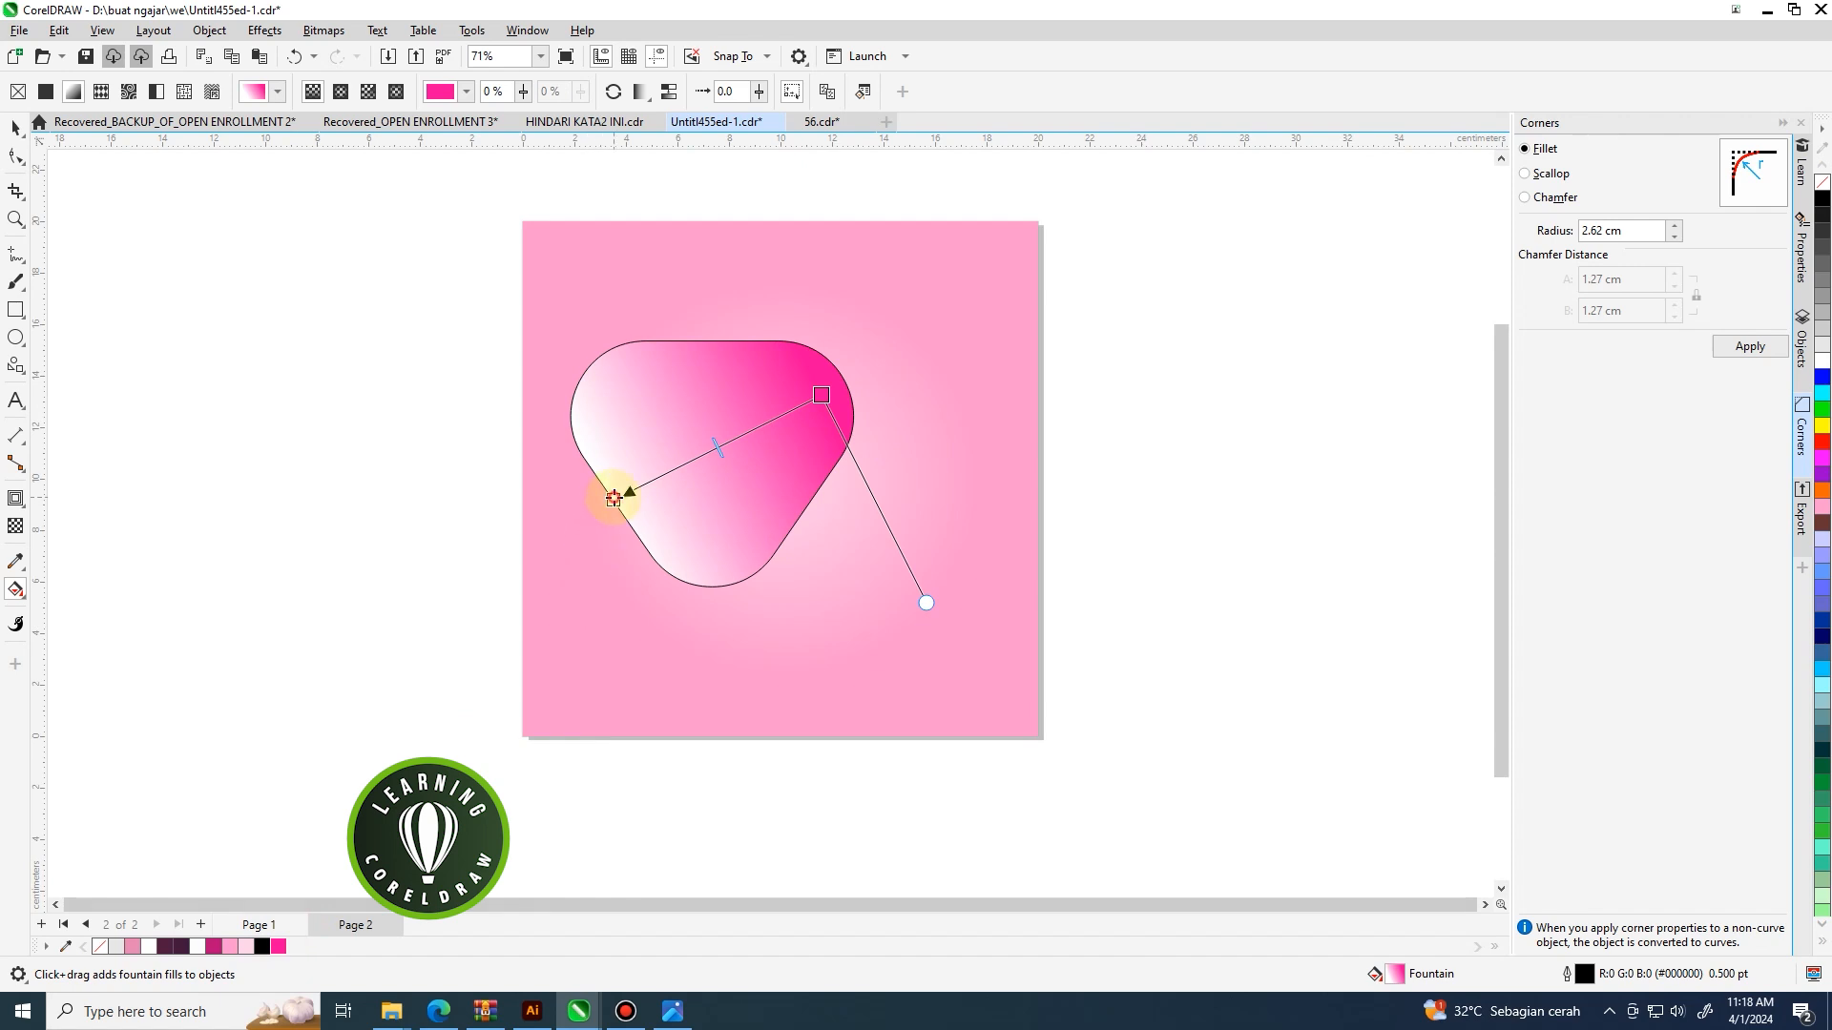
pyautogui.click(166, 947)
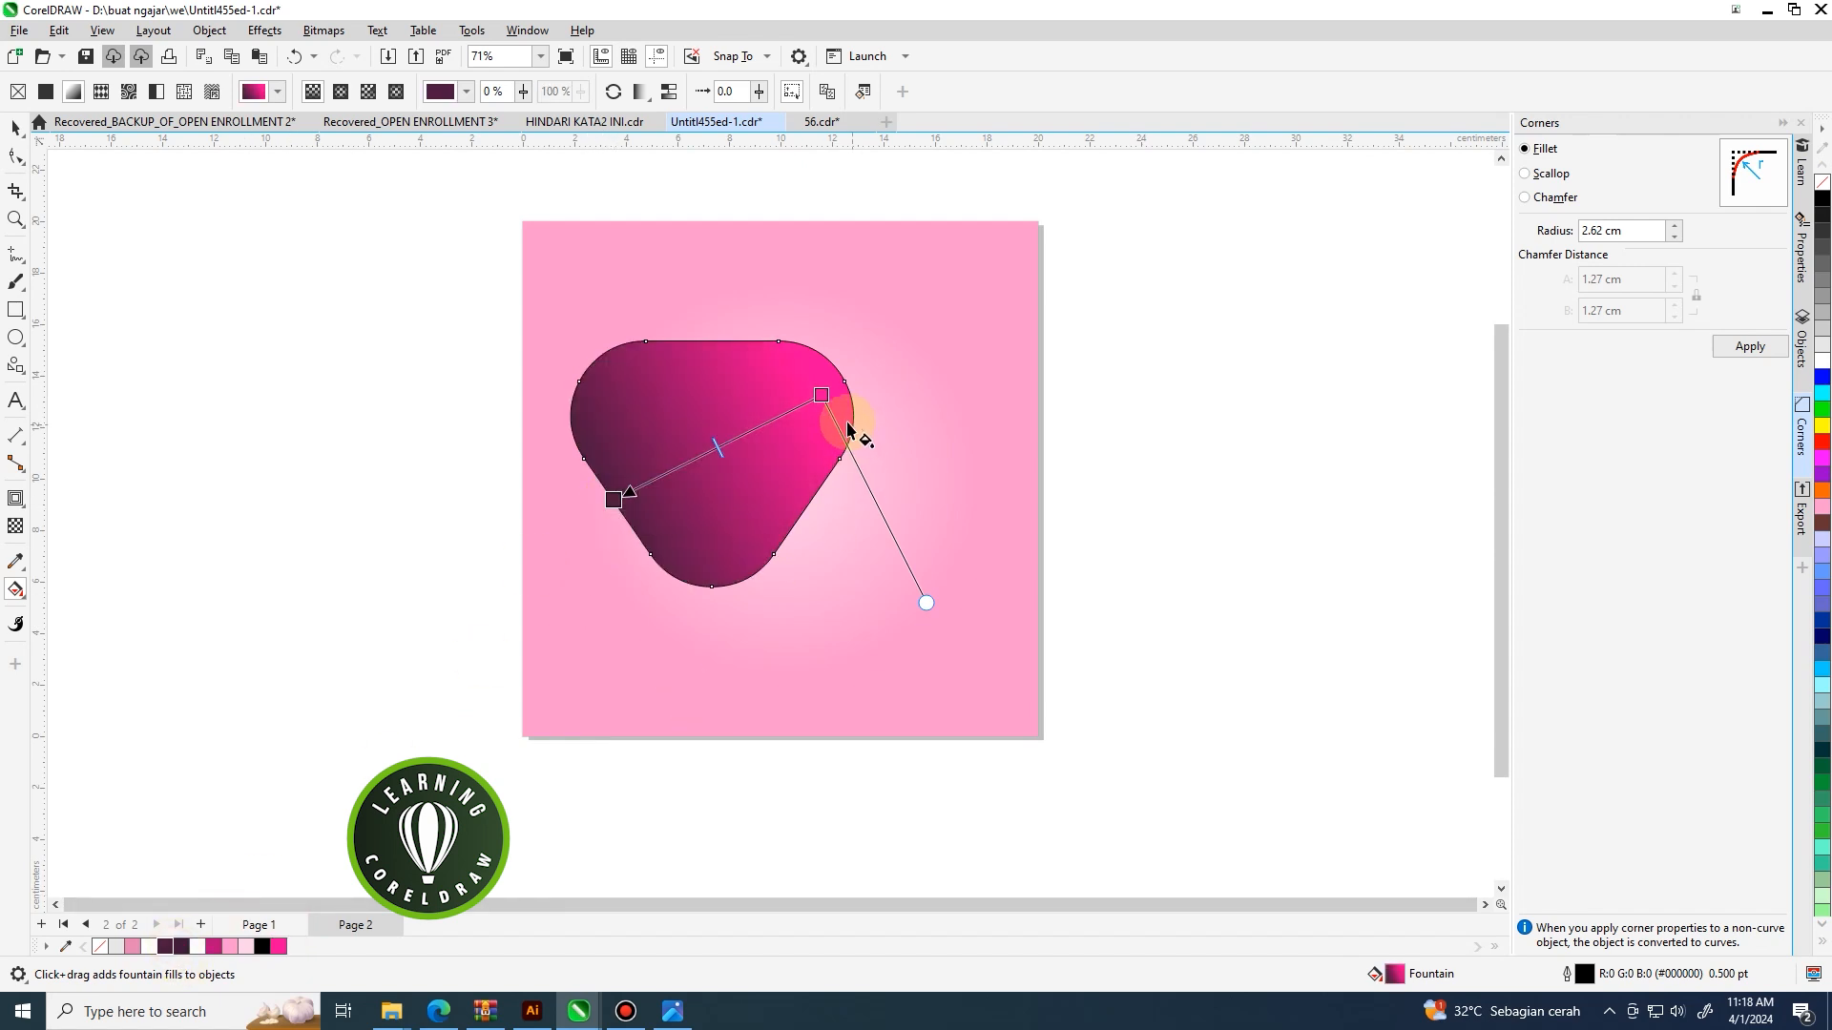
# Fine-tune both end points of the rounded triangle's gradient, shifting them slightly up and to the right.
pyautogui.moveTo(826, 399); pyautogui.dragTo(844, 392)
pyautogui.moveTo(614, 497); pyautogui.dragTo(623, 490)
pyautogui.moveTo(844, 393); pyautogui.dragTo(837, 397)
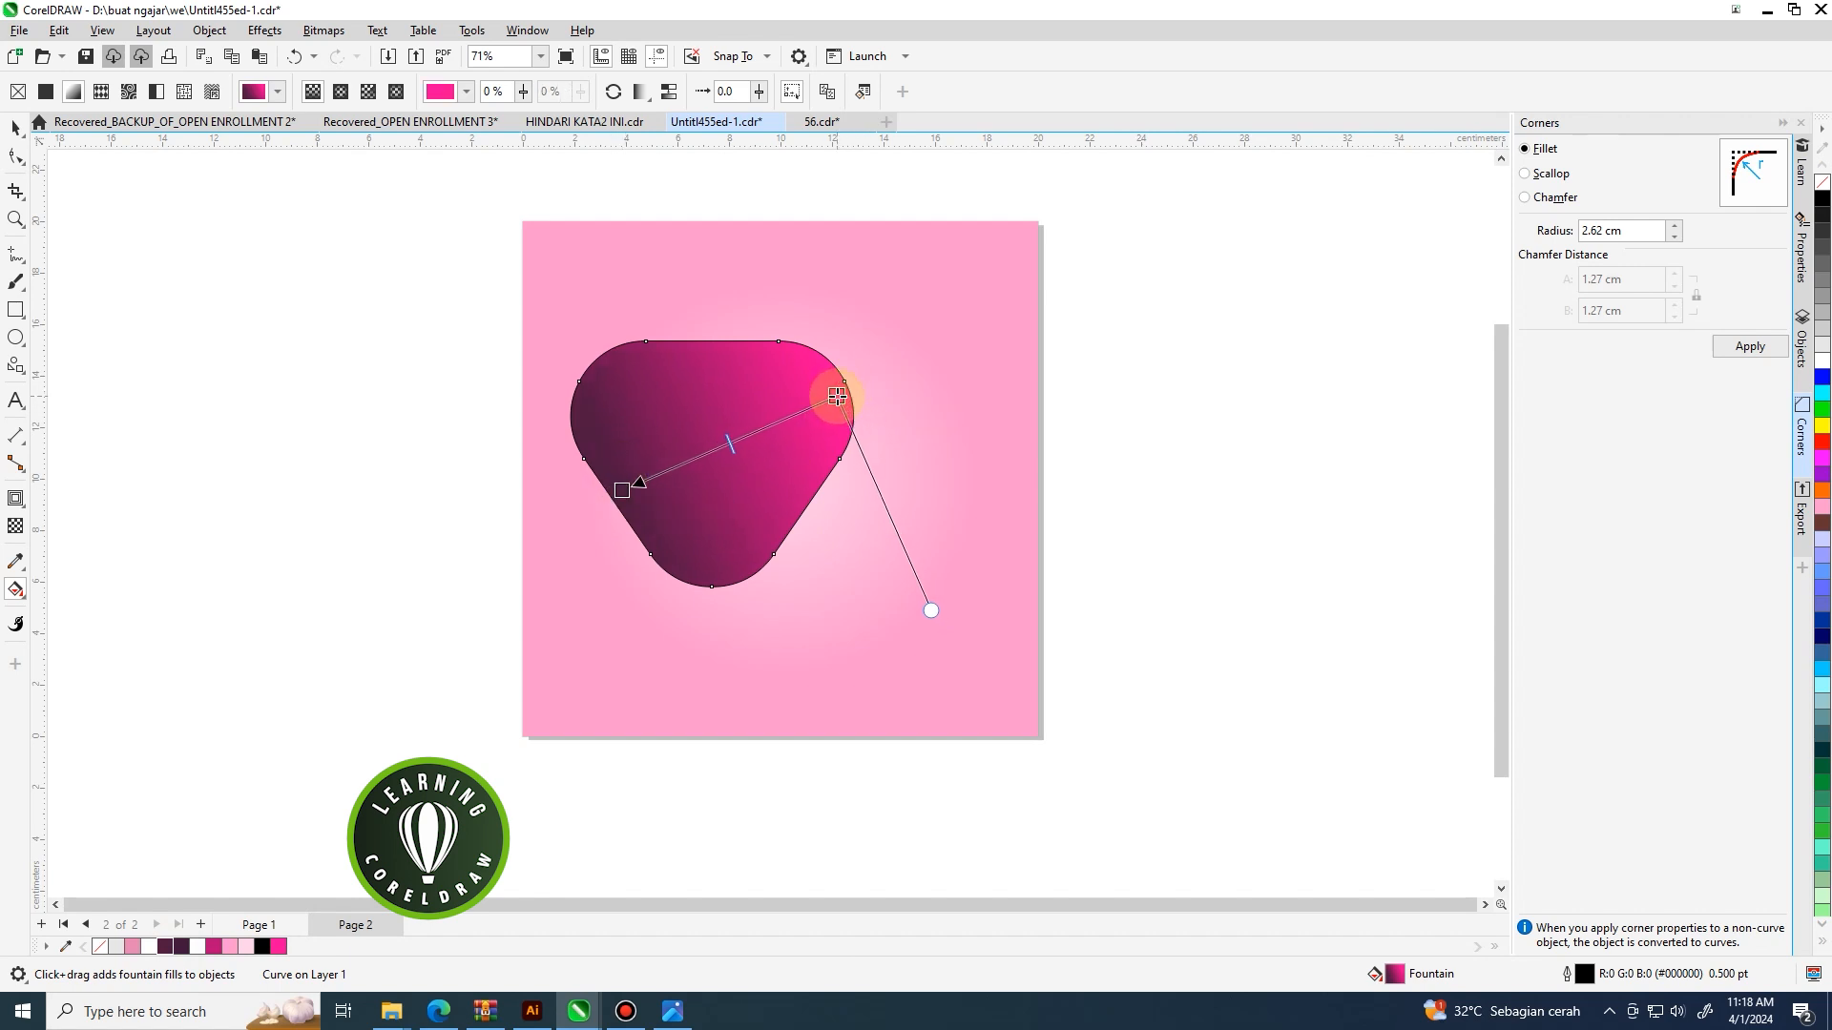
pyautogui.click(15, 127)
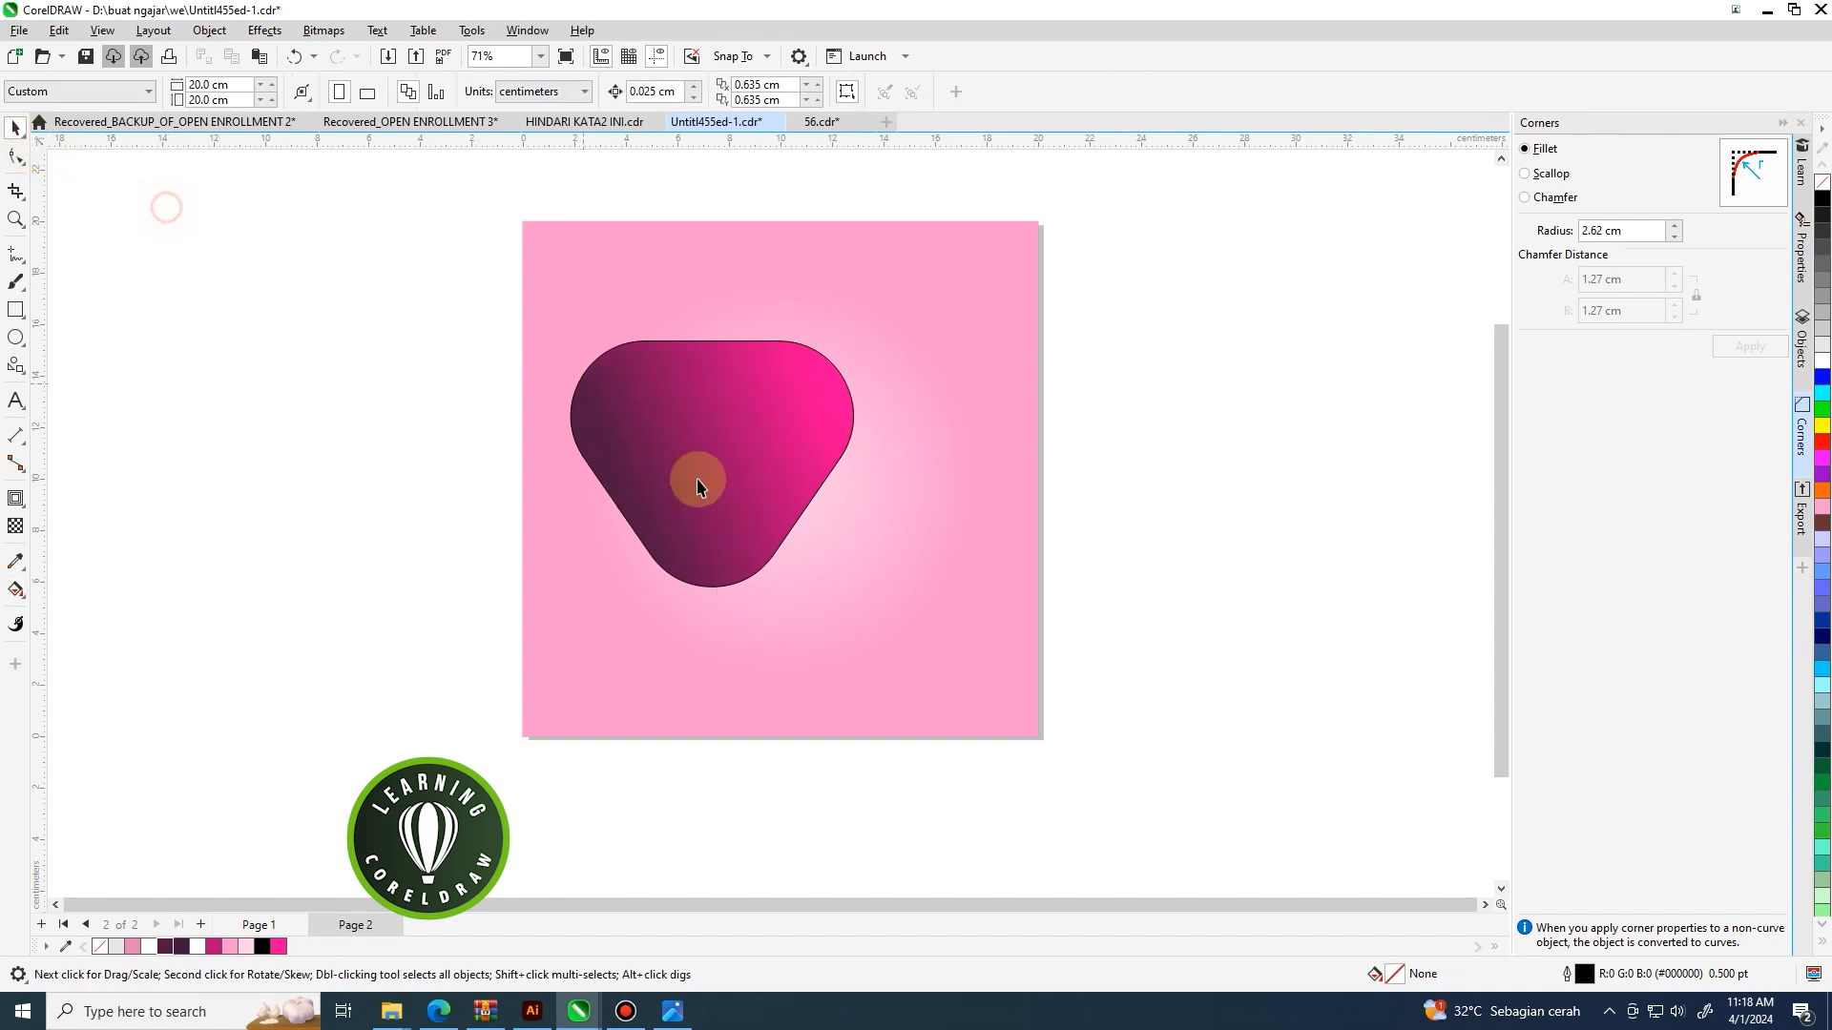
# Set the rounded triangle's outline width to None.
pyautogui.scroll(-2, 733, 518)
pyautogui.click(733, 518)
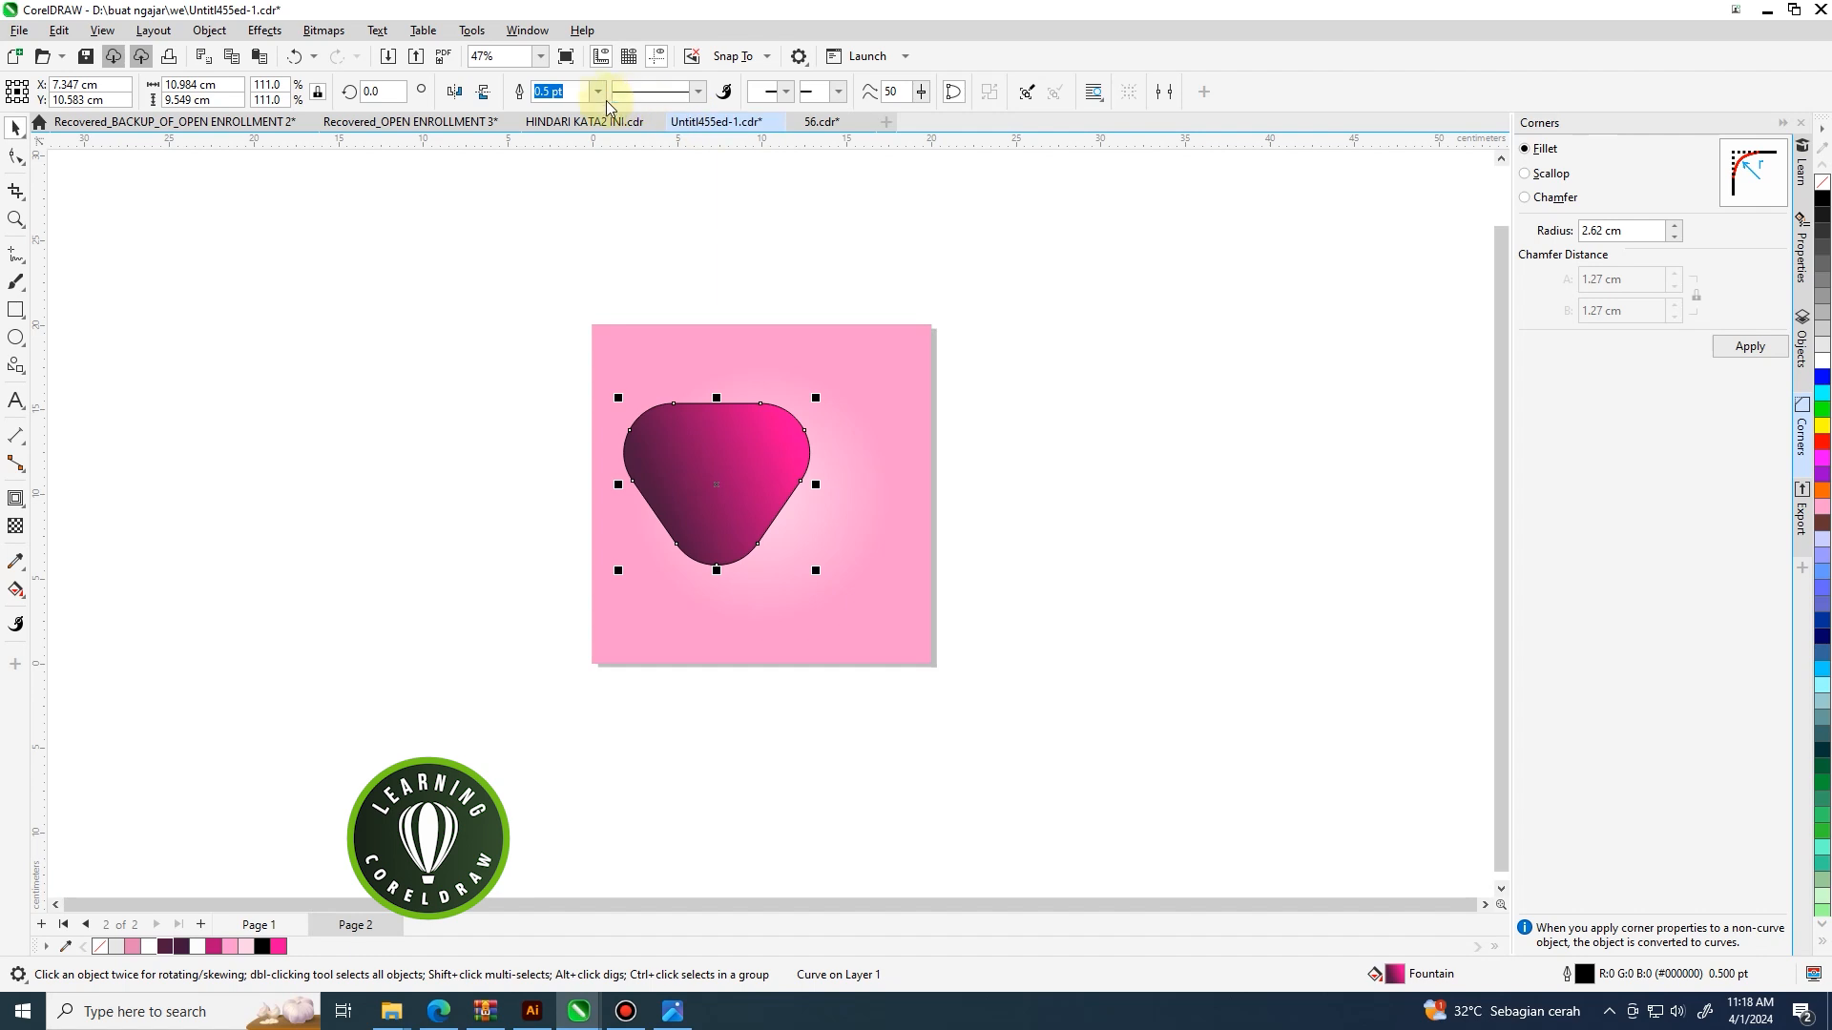
pyautogui.click(596, 95)
pyautogui.click(589, 110)
pyautogui.click(1054, 336)
# Rotate the rounded triangle slightly clockwise to about 349.5°.
pyautogui.scroll(2, 775, 521)
pyautogui.click(706, 443)
pyautogui.click(700, 417)
pyautogui.click(788, 371)
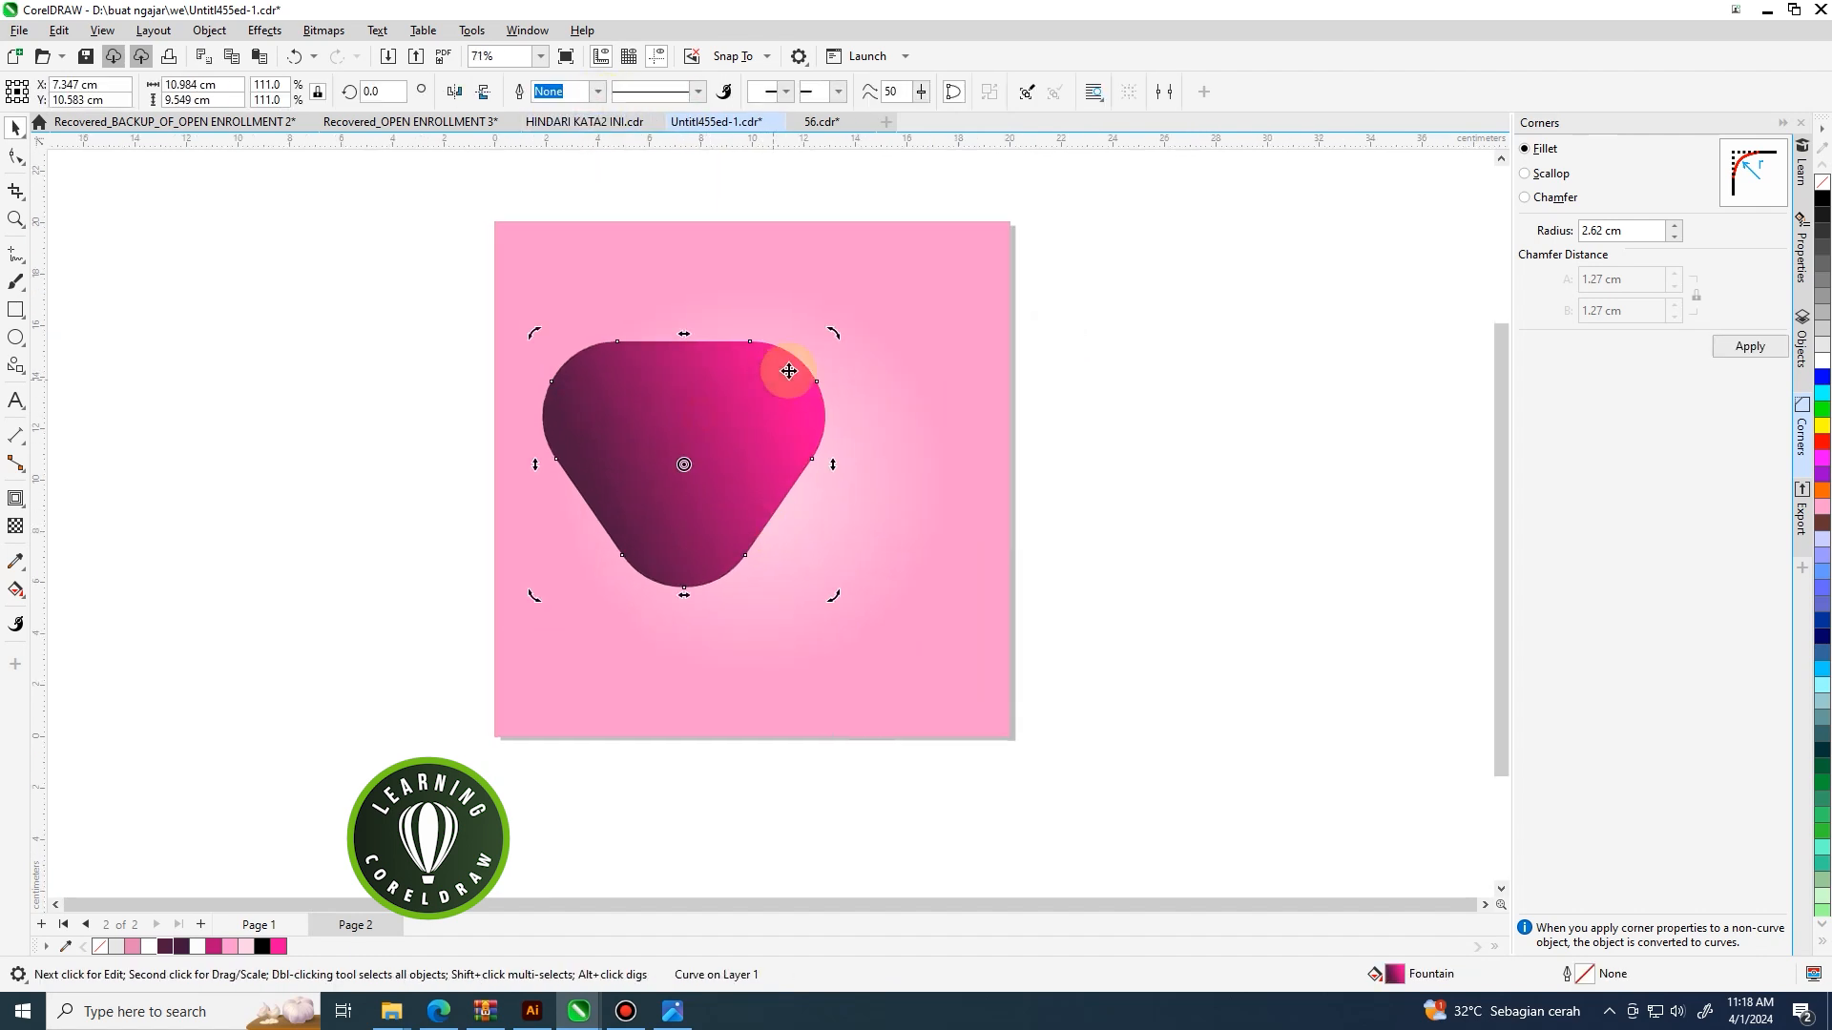
pyautogui.moveTo(831, 336); pyautogui.dragTo(856, 365)
pyautogui.click(1341, 366)
pyautogui.moveTo(727, 446); pyautogui.dragTo(711, 450)
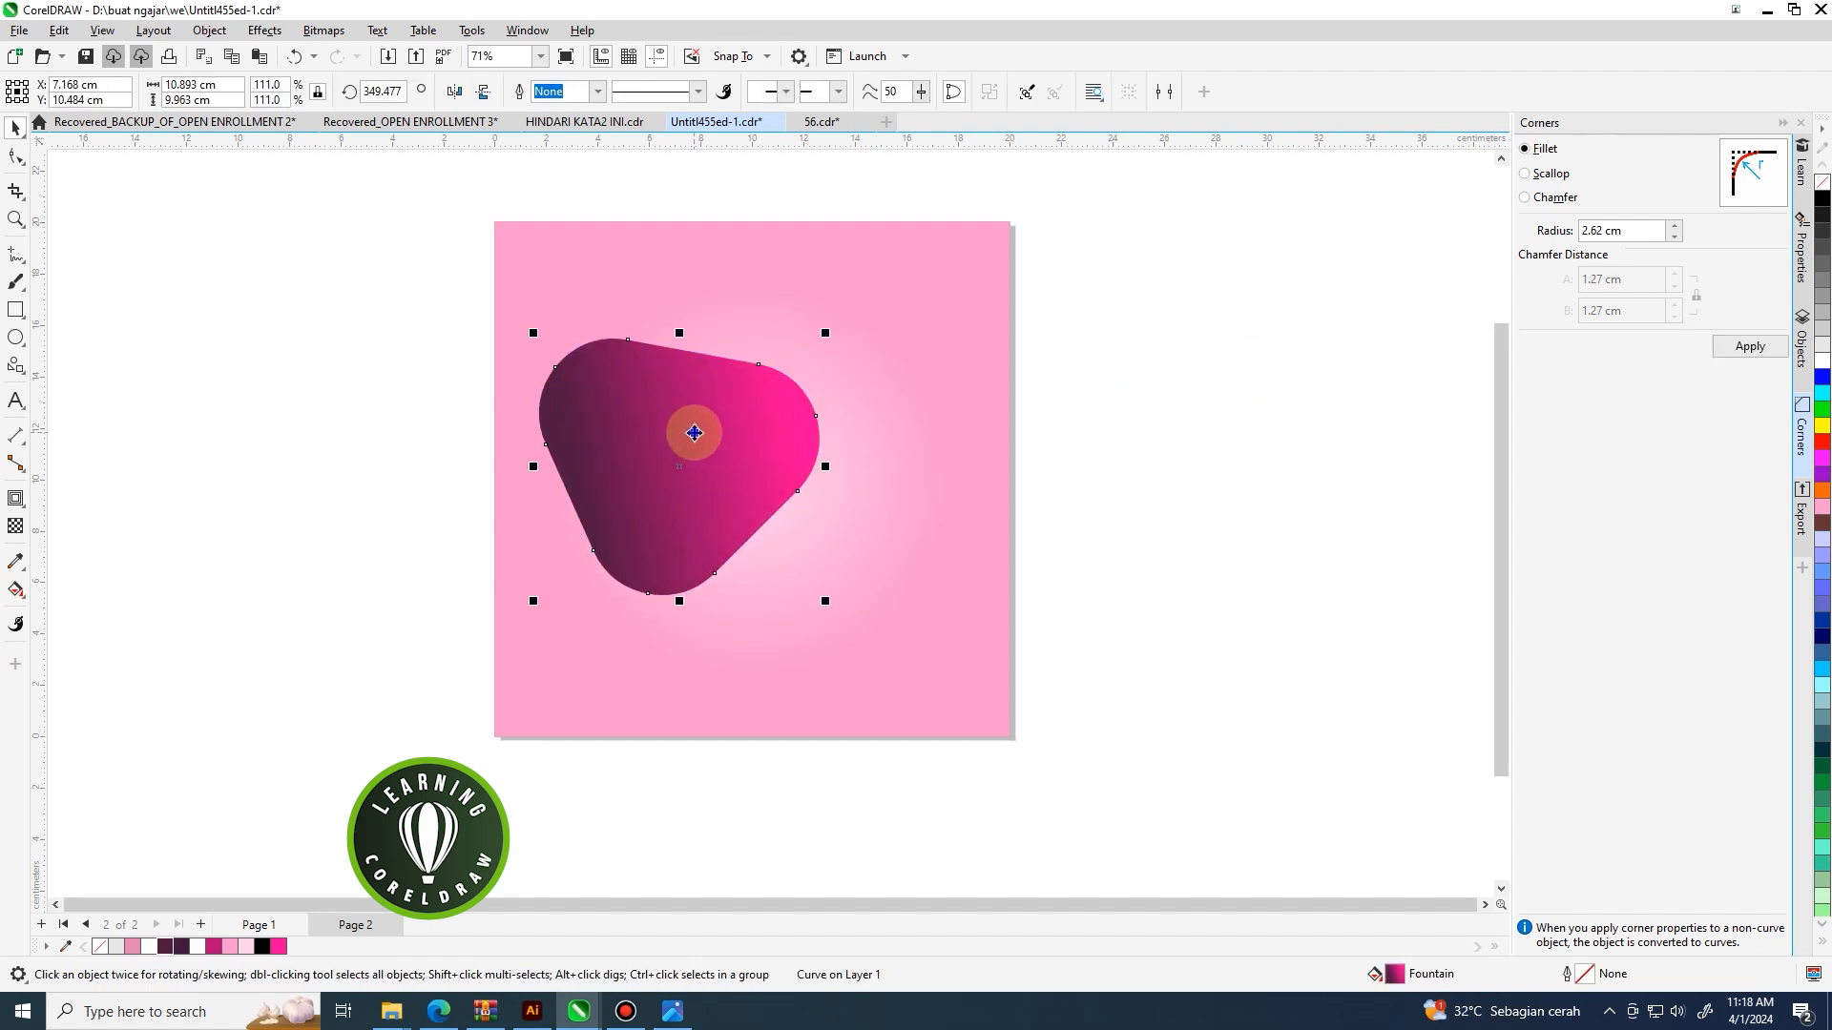
# Copy and paste the rounded triangle, then mirror the duplicate horizontally.
pyautogui.rightClick(701, 441)
pyautogui.click(749, 528)
pyautogui.rightClick(1216, 421)
pyautogui.click(1260, 569)
pyautogui.click(454, 92)
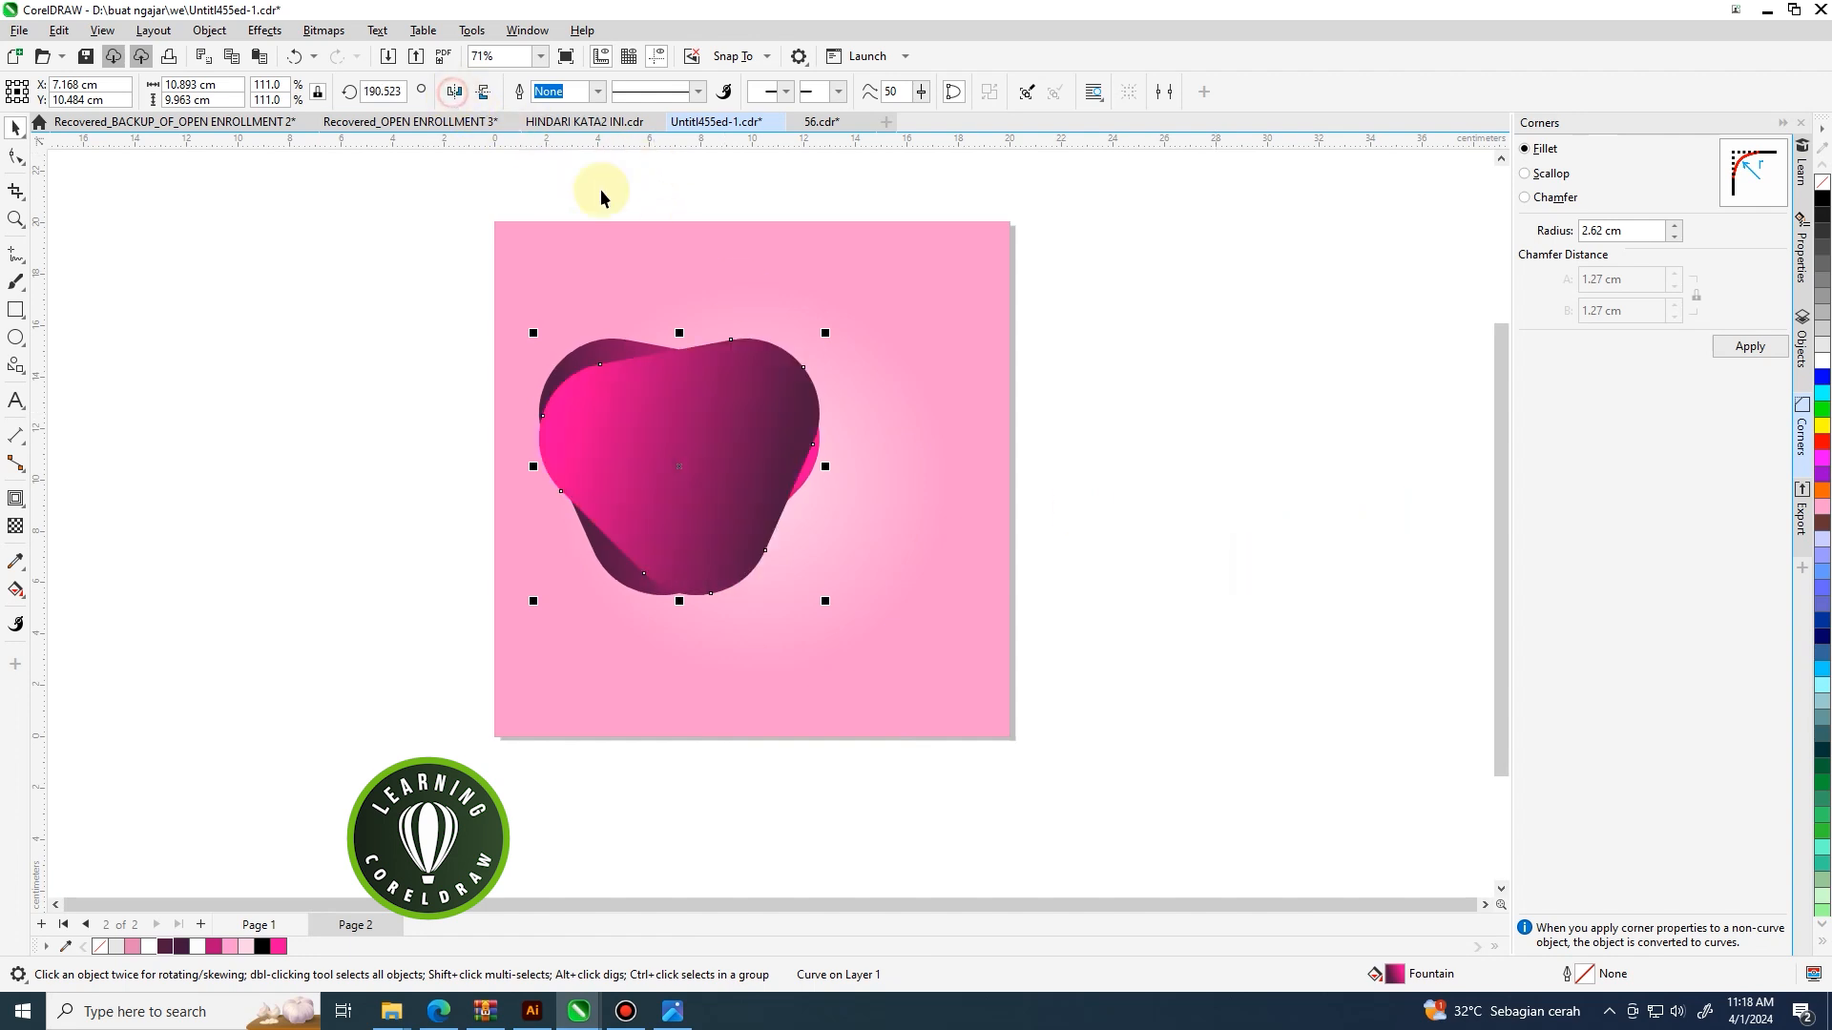
# Spread the two overlapping triangles apart sideways and enlarge the mirrored copy on the right to about 12.1 × 11 cm.
pyautogui.moveTo(712, 404); pyautogui.dragTo(862, 408)
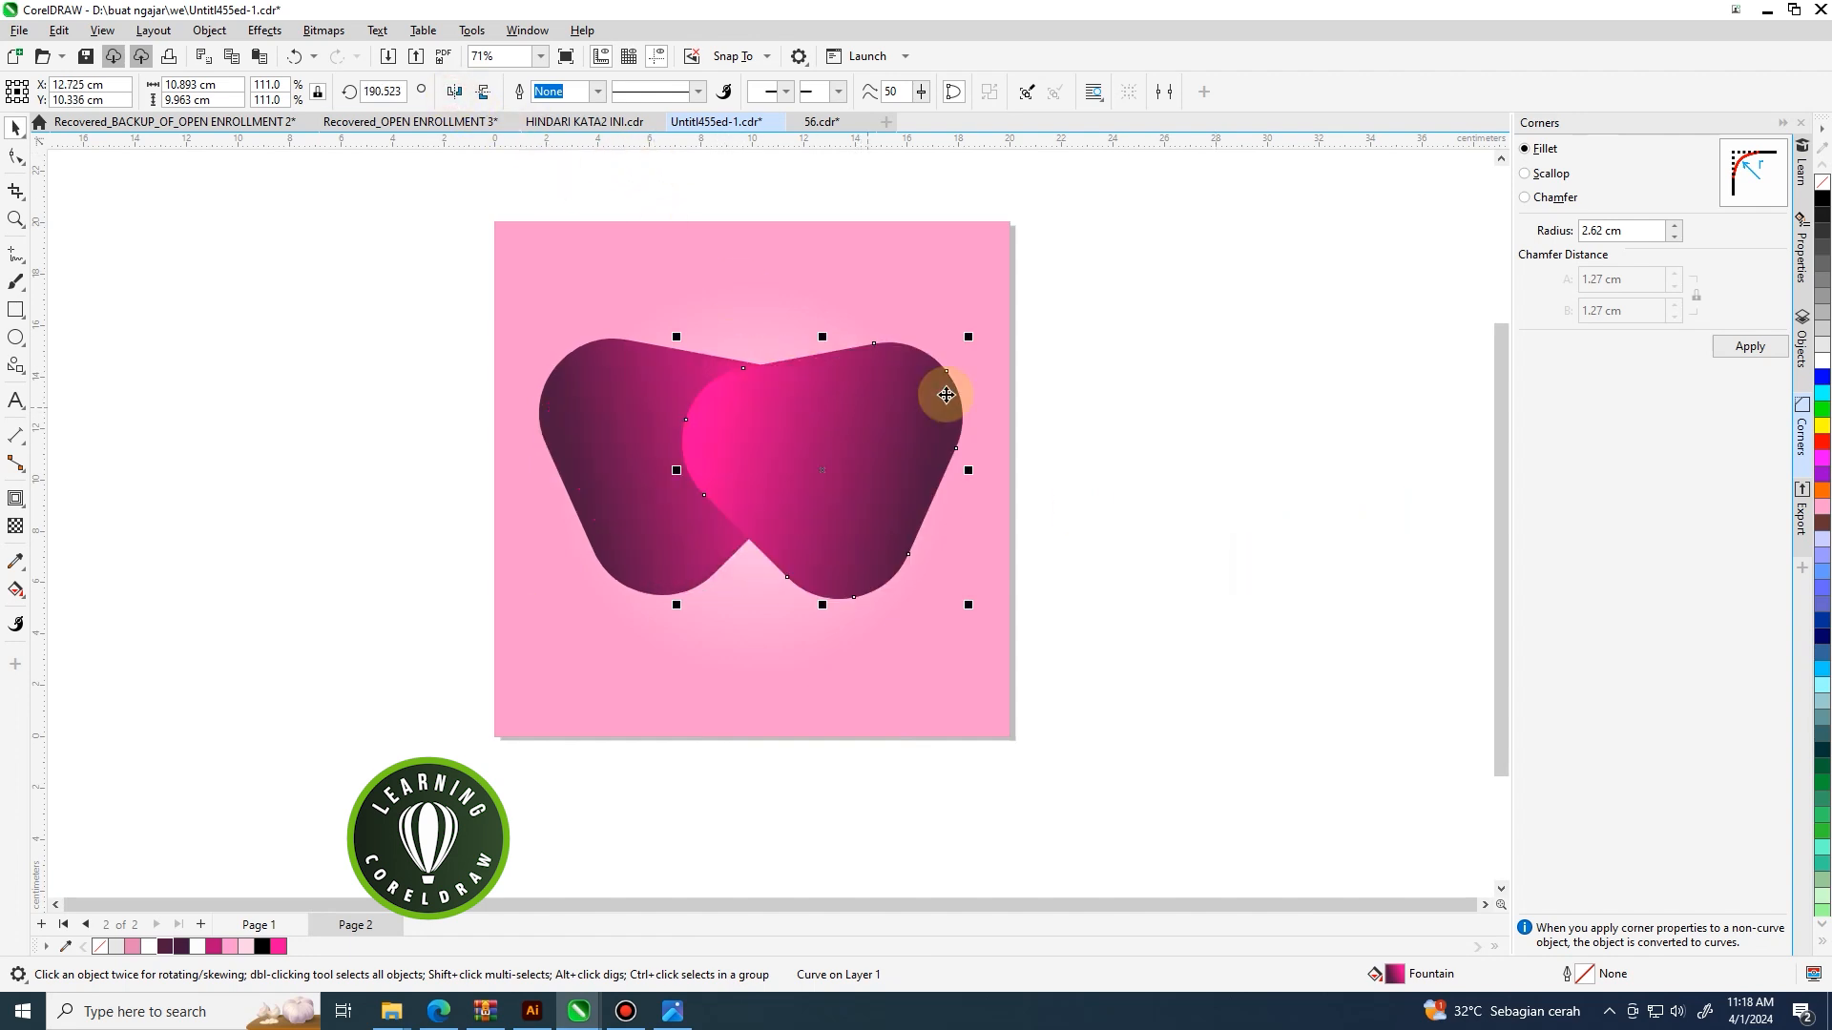
pyautogui.moveTo(970, 334); pyautogui.dragTo(993, 306)
pyautogui.moveTo(858, 389); pyautogui.dragTo(860, 400)
pyautogui.moveTo(607, 445); pyautogui.dragTo(597, 449)
pyautogui.click(883, 449)
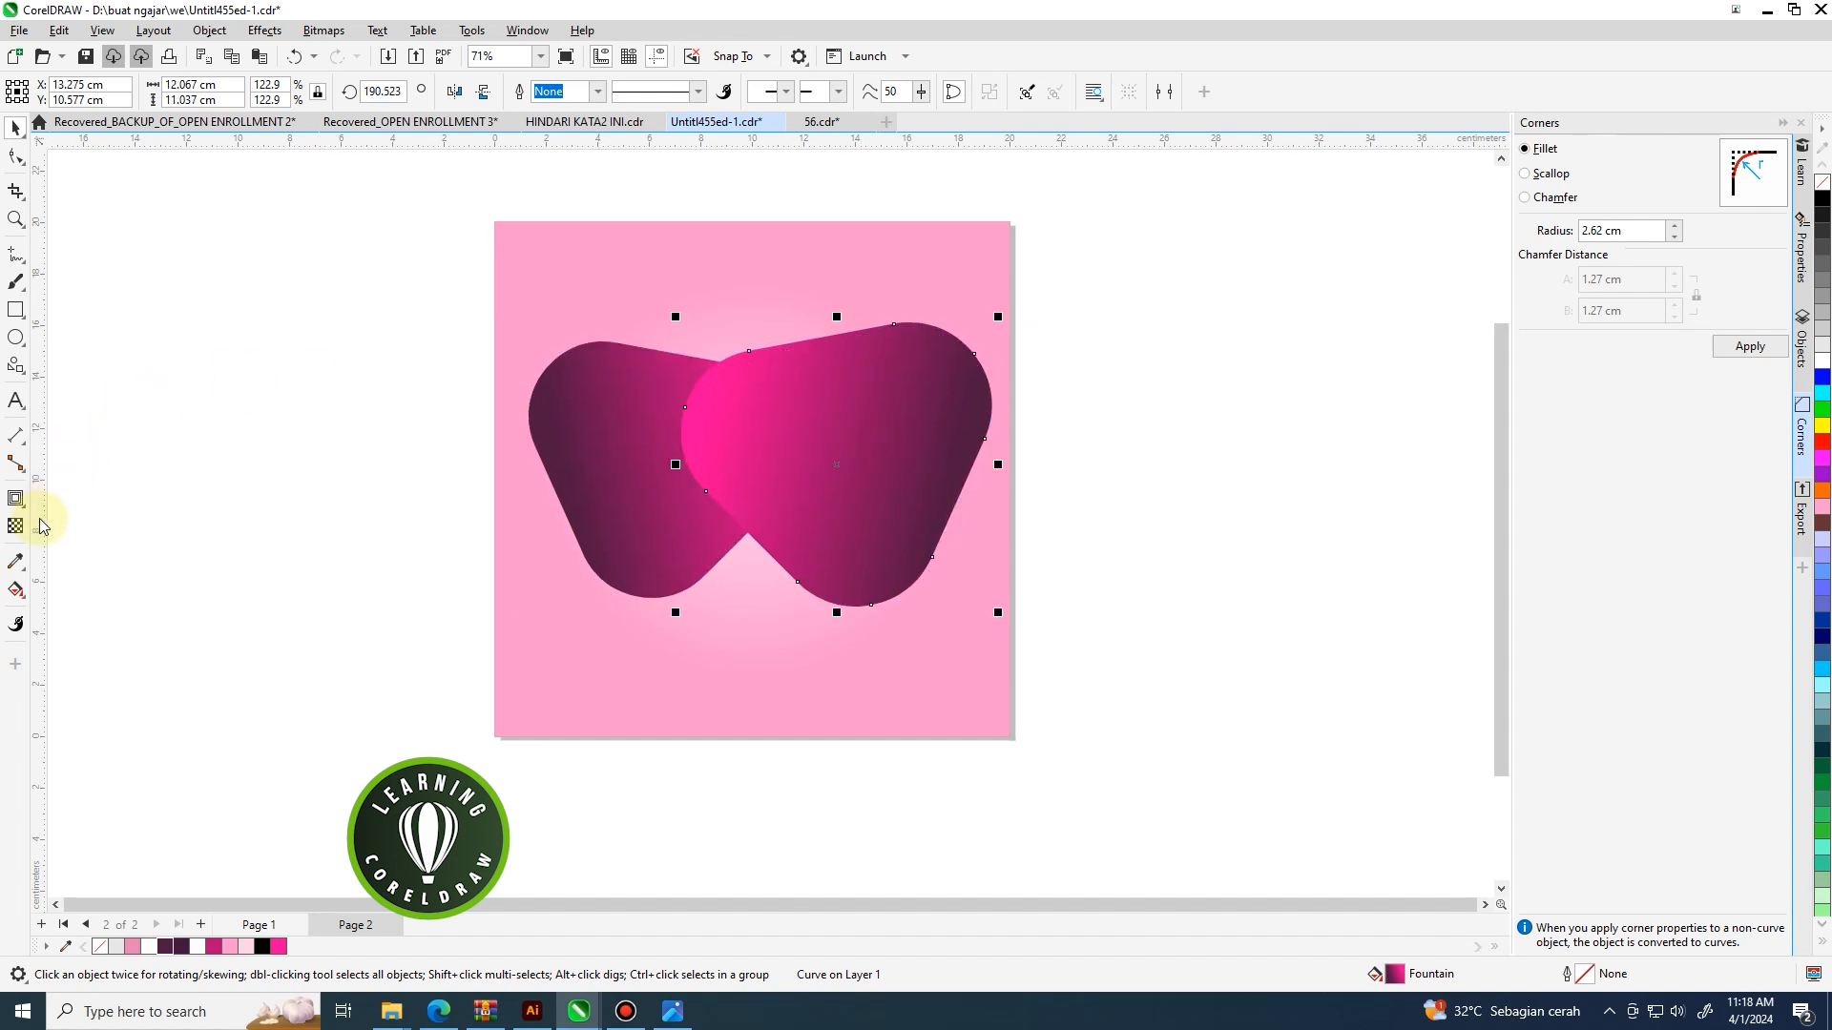
# Reverse the mirrored triangle's gradient so dark purple is on its left and bright pink on its right.
pyautogui.click(16, 589)
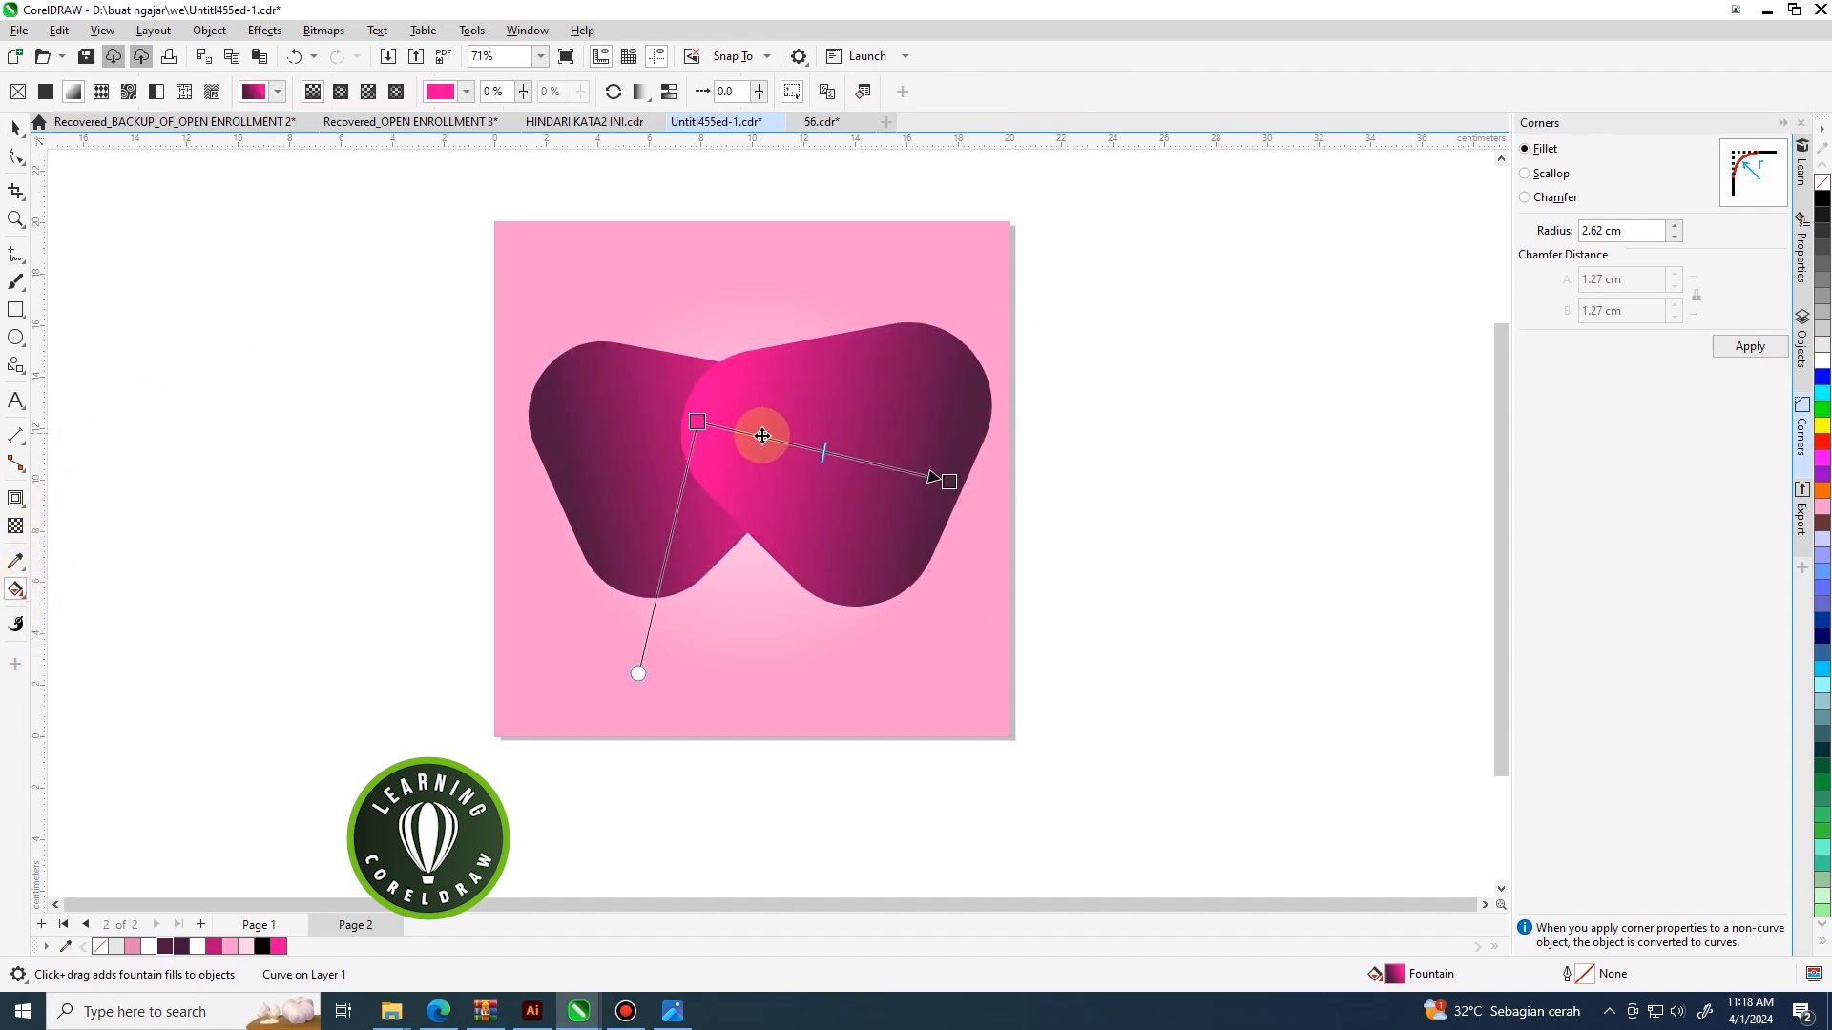
pyautogui.click(613, 92)
pyautogui.press('space')
pyautogui.click(1122, 382)
# Change the stacking order of the right-hand triangle so it sits directly in front of the pink background square.
pyautogui.rightClick(867, 388)
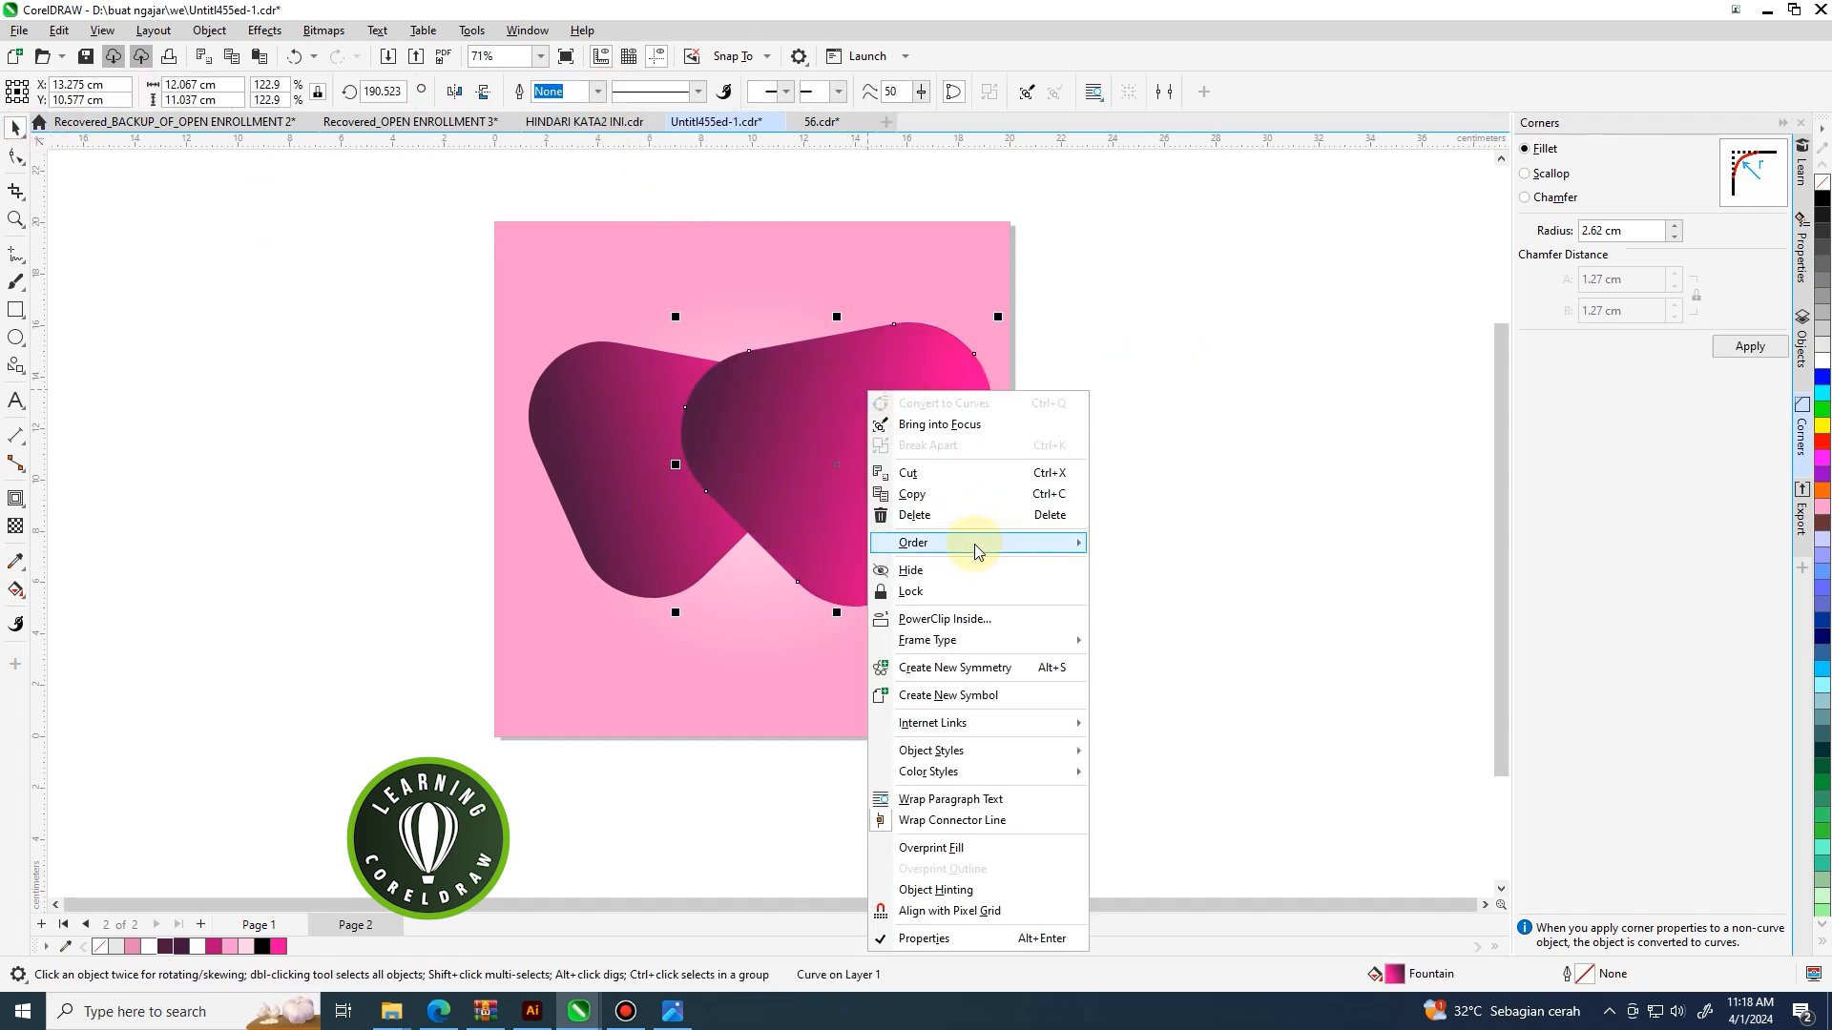
pyautogui.moveTo(1035, 543)
pyautogui.click(1197, 682)
pyautogui.click(900, 288)
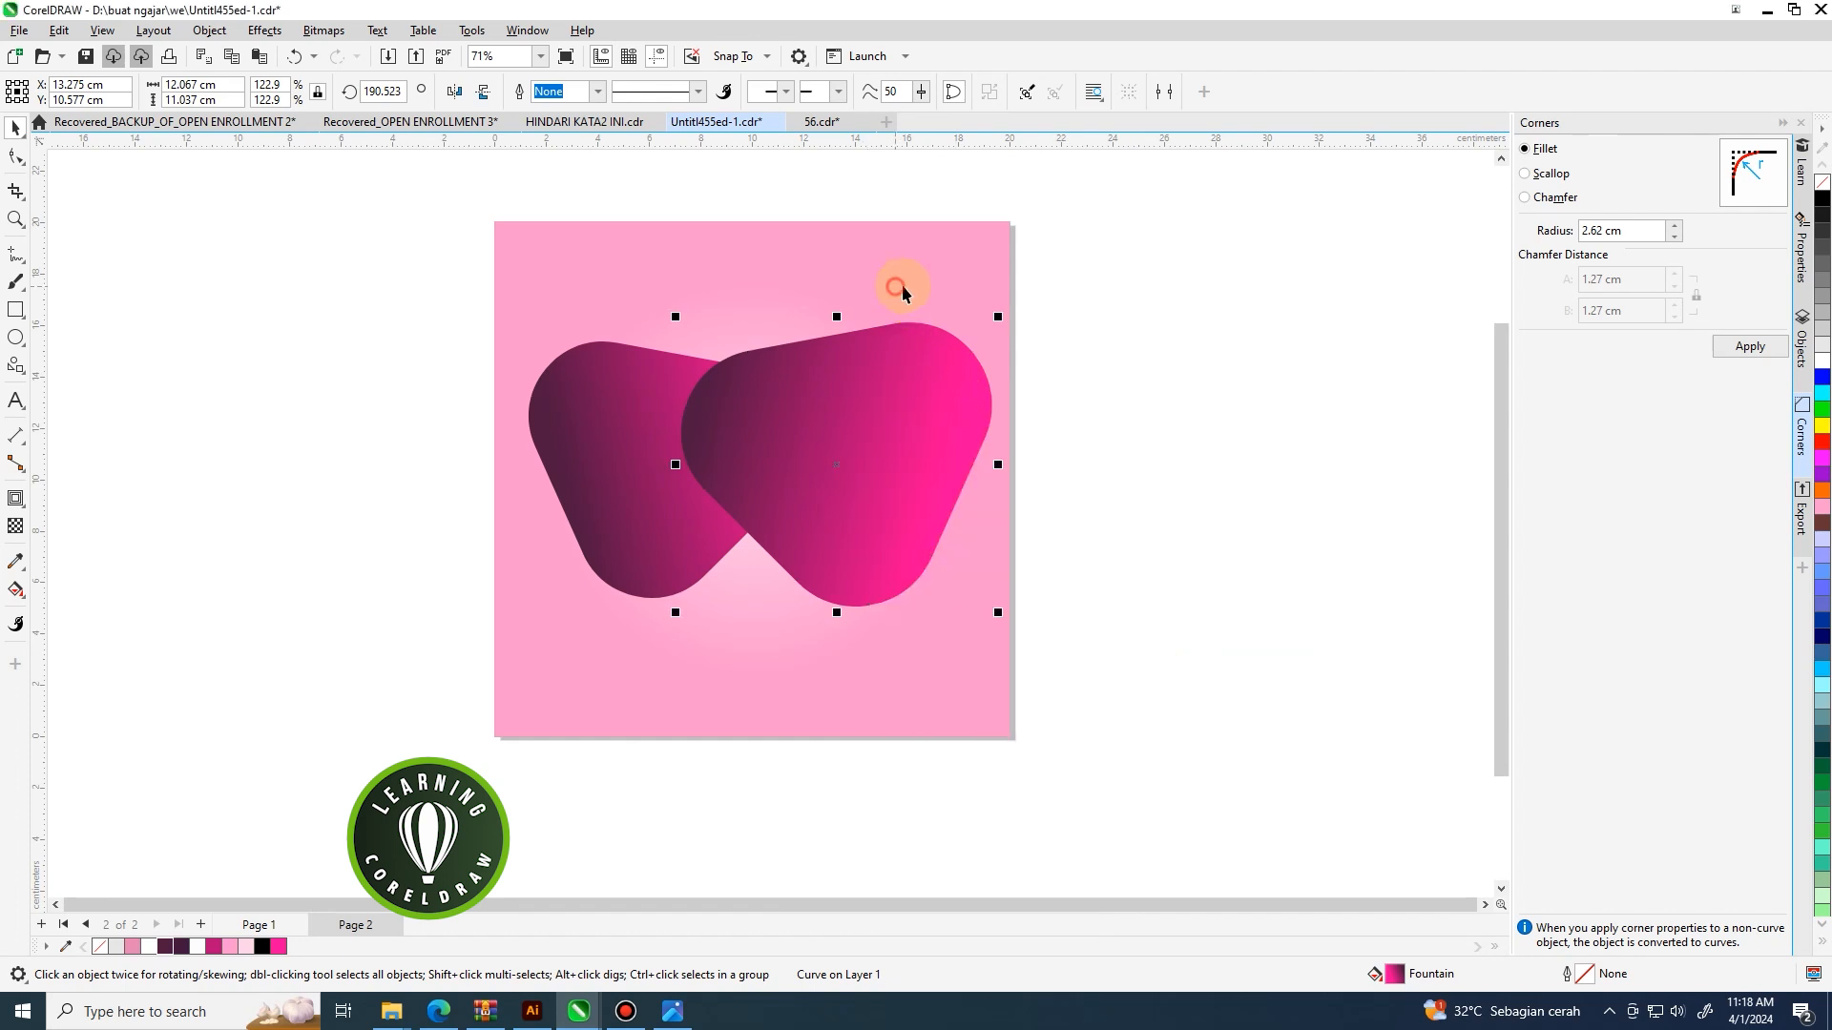
# Move the left gradient triangle lower and nudge the right one slightly up on the pink square.
pyautogui.click(1216, 291)
pyautogui.click(702, 449)
pyautogui.moveTo(702, 449); pyautogui.dragTo(679, 478)
pyautogui.moveTo(800, 448); pyautogui.dragTo(805, 430)
pyautogui.click(613, 473)
pyautogui.moveTo(619, 471); pyautogui.dragTo(622, 471)
pyautogui.scroll(-2, 908, 412)
pyautogui.click(1026, 410)
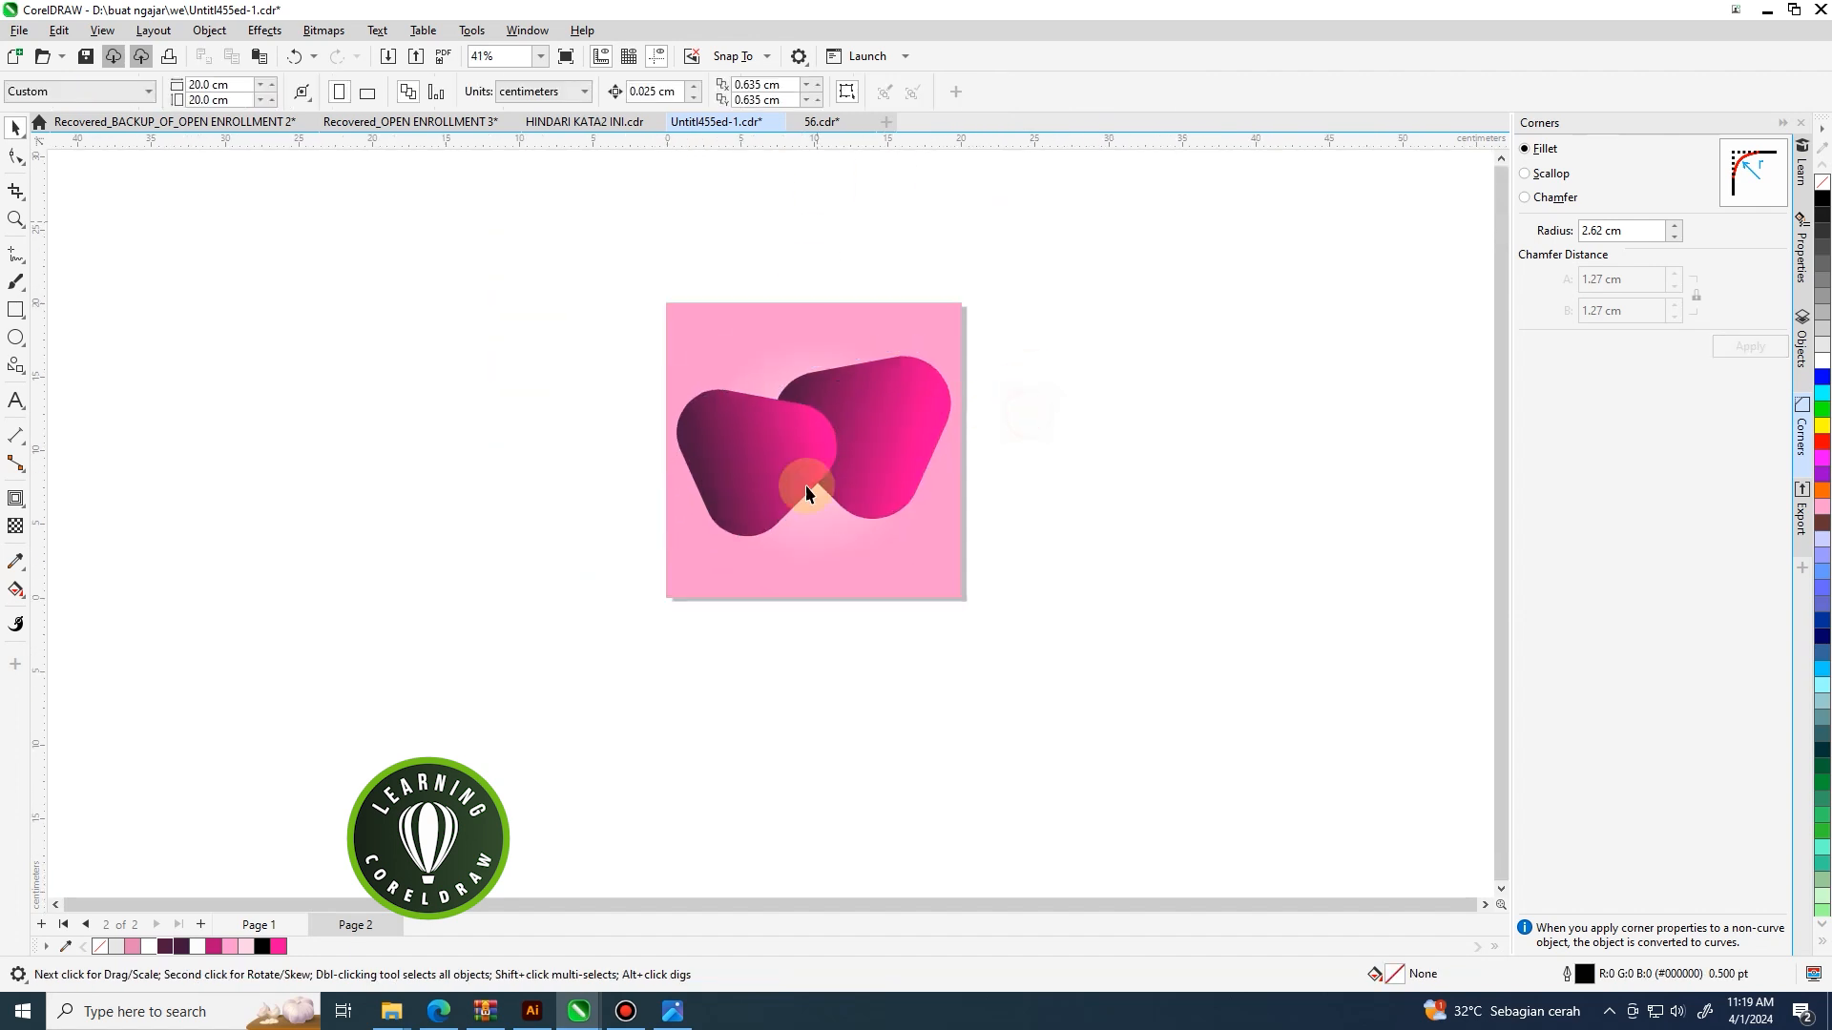
pyautogui.scroll(2, 871, 392)
# Copy and paste the right-hand triangle in place, then enlarge the duplicate from its centre to about 14.4 × 13.2 cm.
pyautogui.click(880, 375)
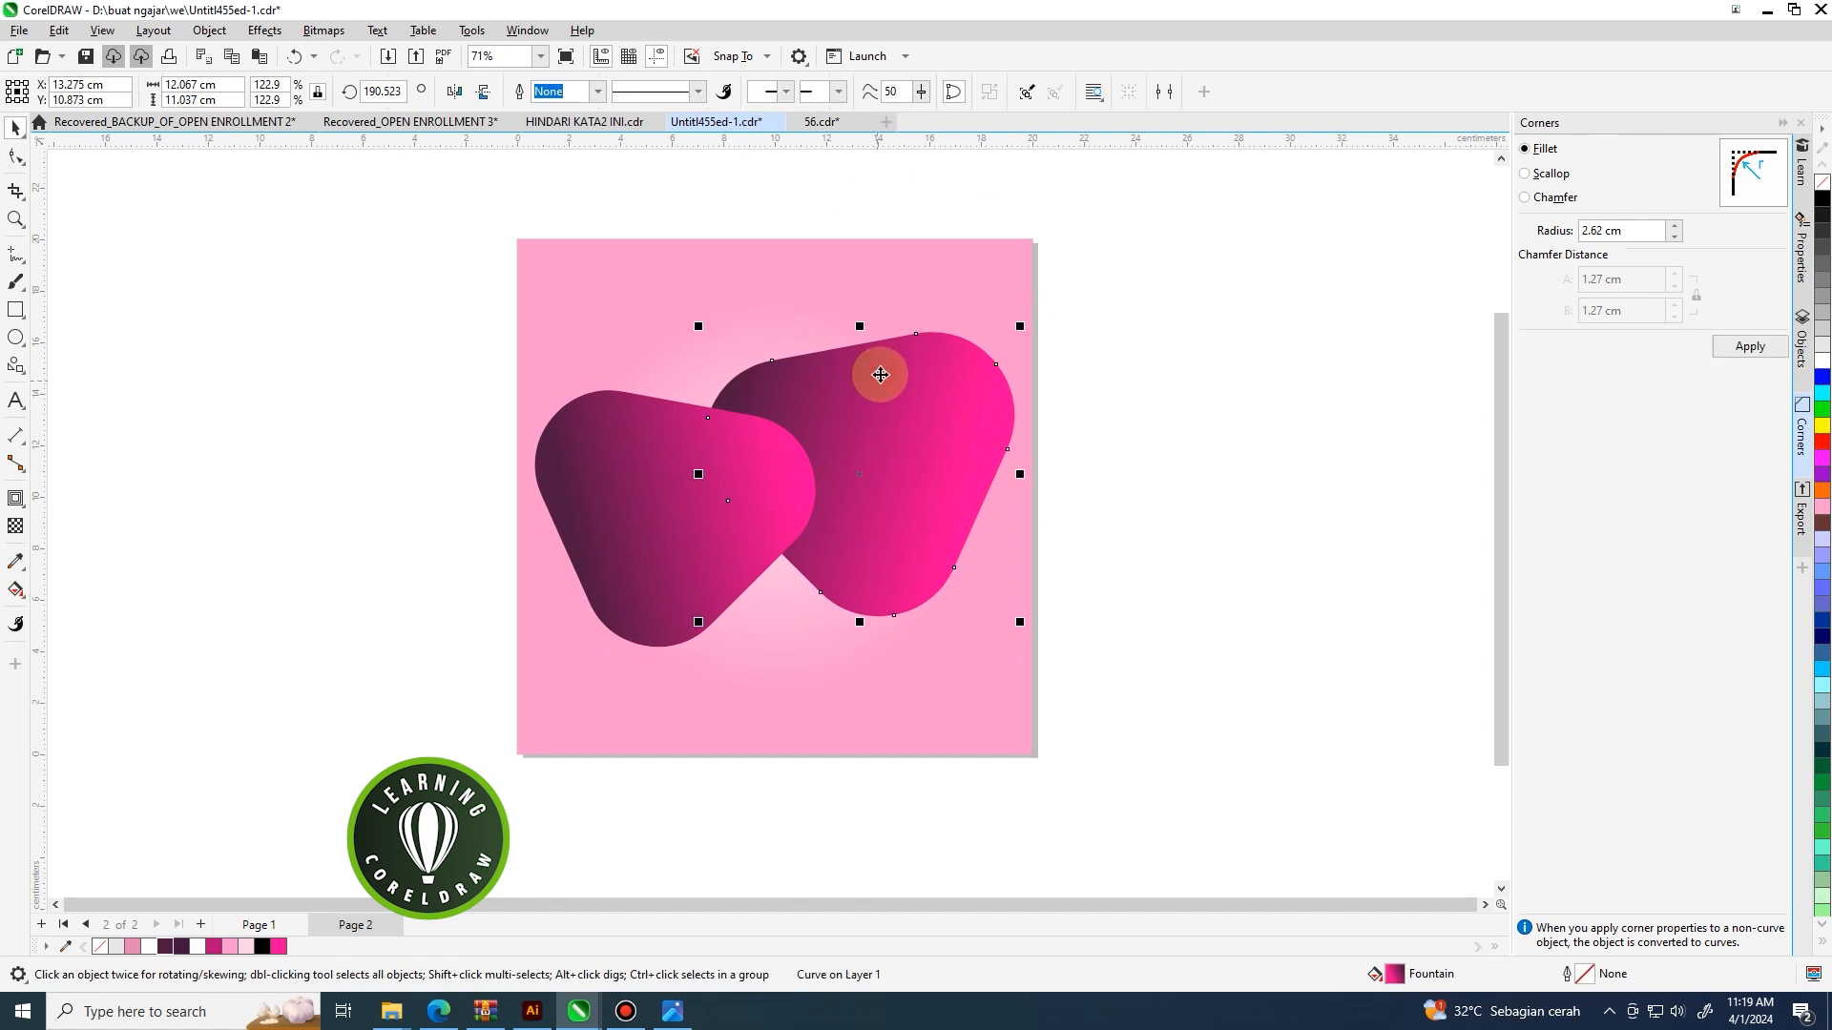
pyautogui.rightClick(879, 375)
pyautogui.rightClick(1154, 334)
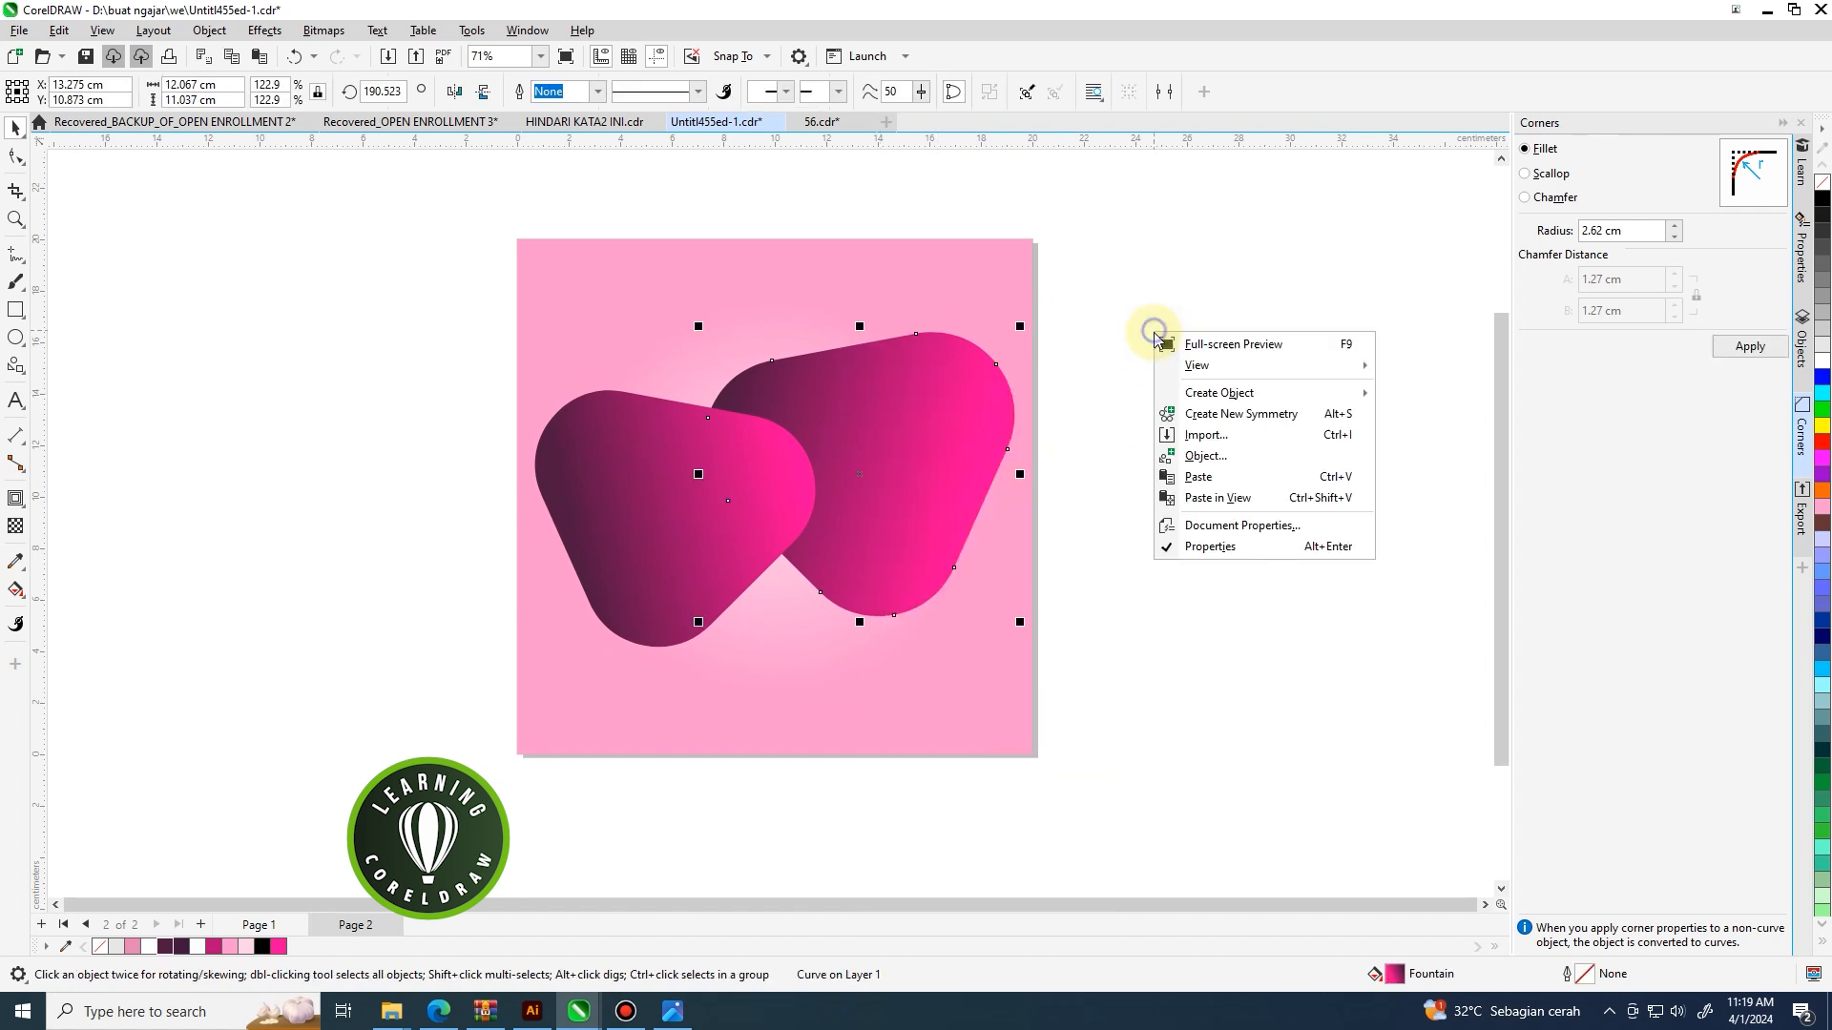
pyautogui.click(1194, 477)
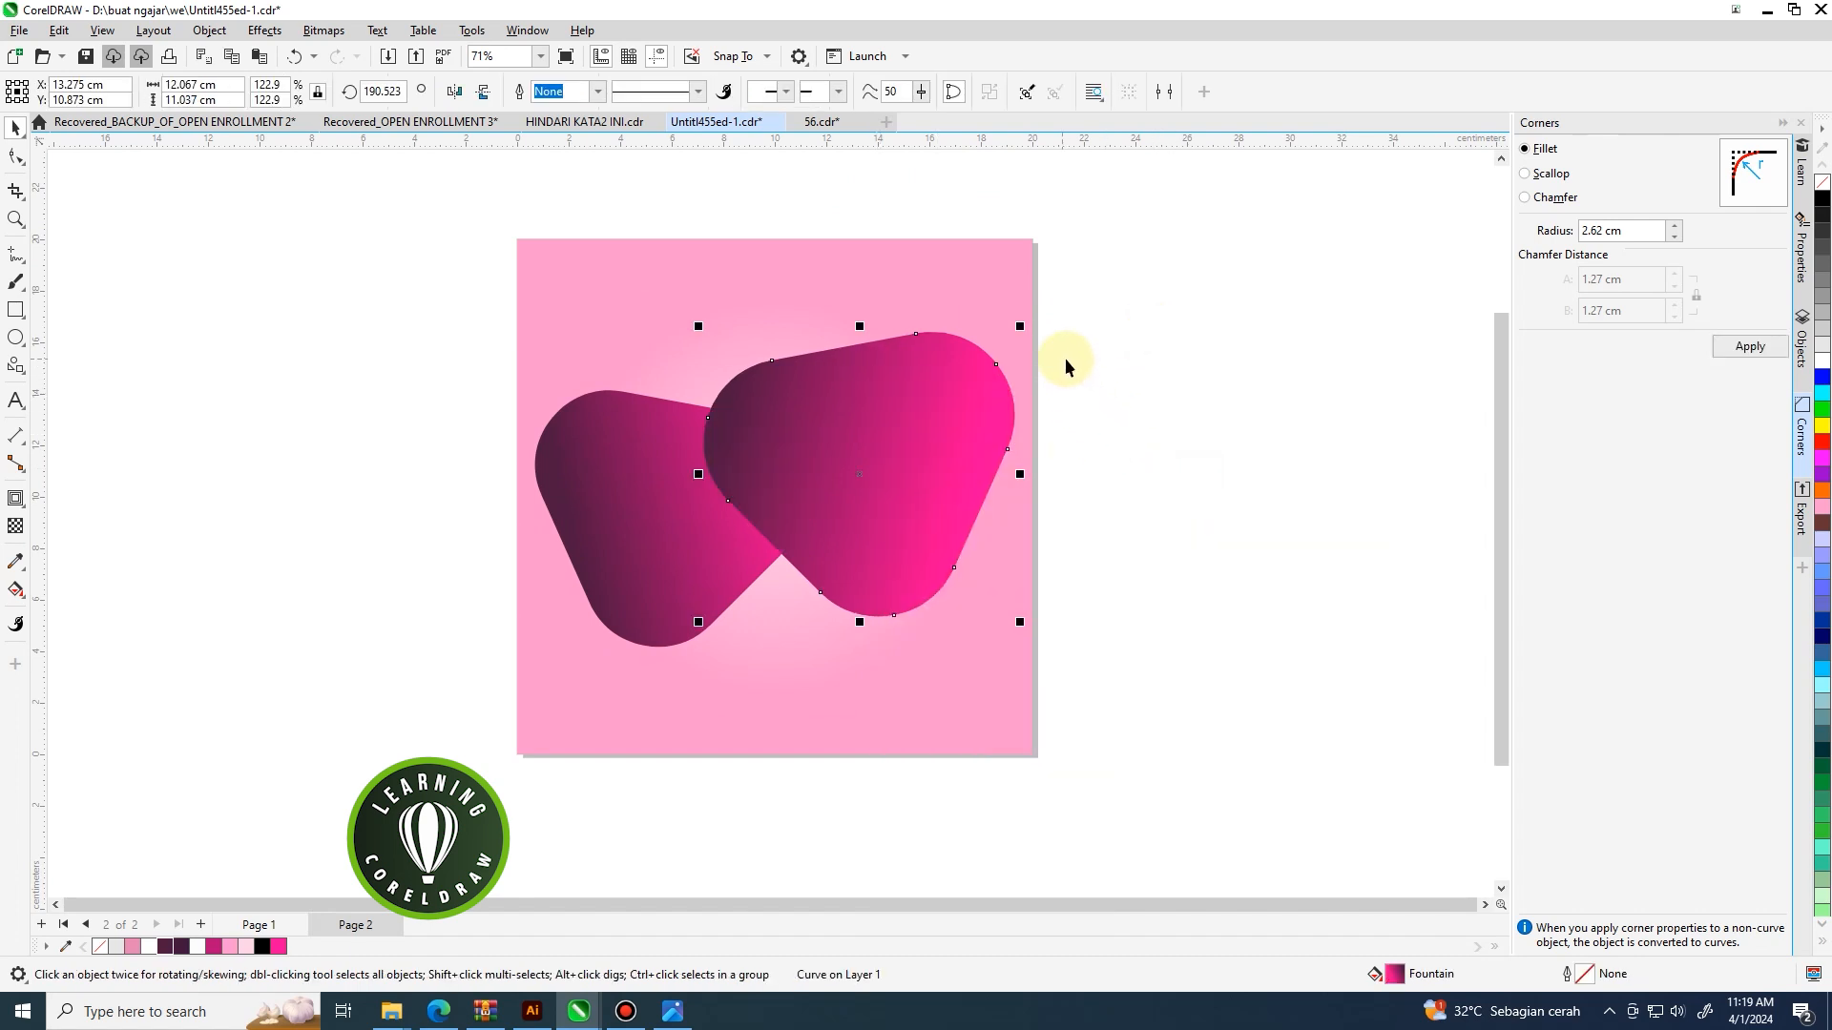
pyautogui.moveTo(1020, 325); pyautogui.dragTo(1053, 299)
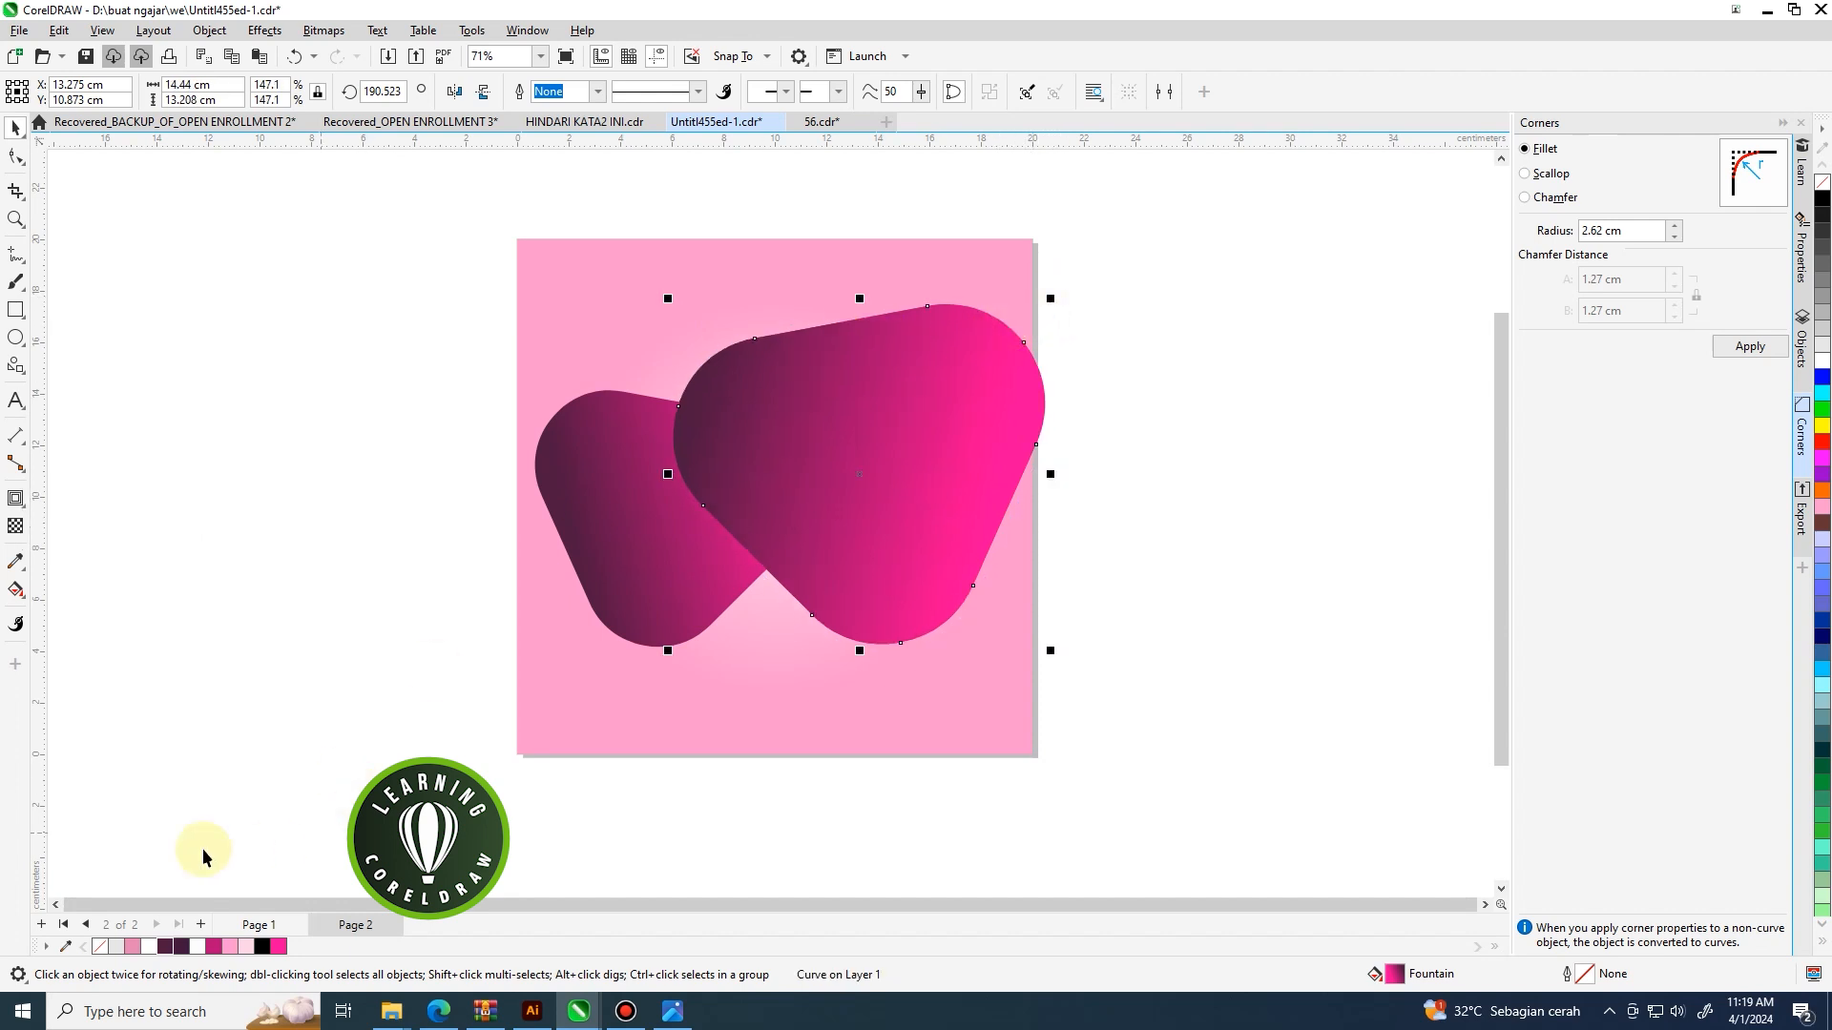
# Fill the enlarged duplicate with a linear gradient from white on its left to pale pink on its right.
pyautogui.click(1824, 363)
pyautogui.click(24, 589)
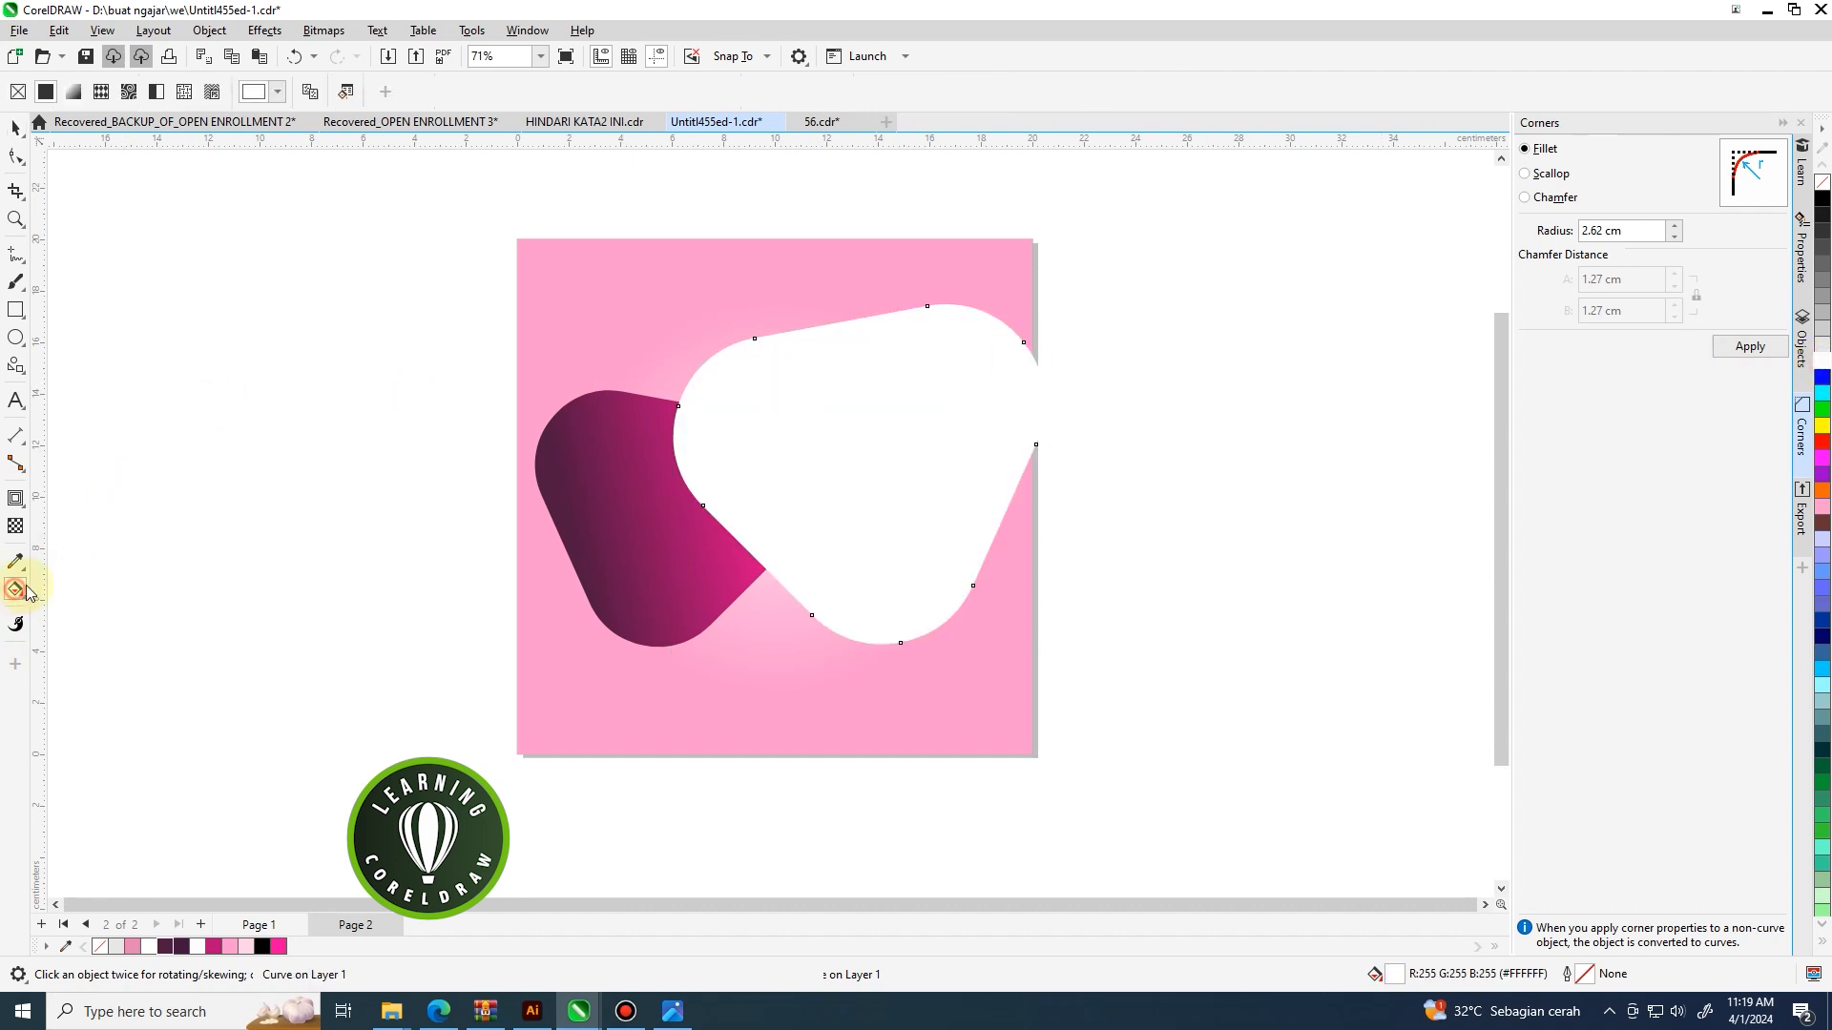
pyautogui.moveTo(706, 407); pyautogui.dragTo(1015, 536)
pyautogui.moveTo(249, 950); pyautogui.dragTo(1065, 570)
pyautogui.click(15, 128)
pyautogui.scroll(-3, 1050, 400)
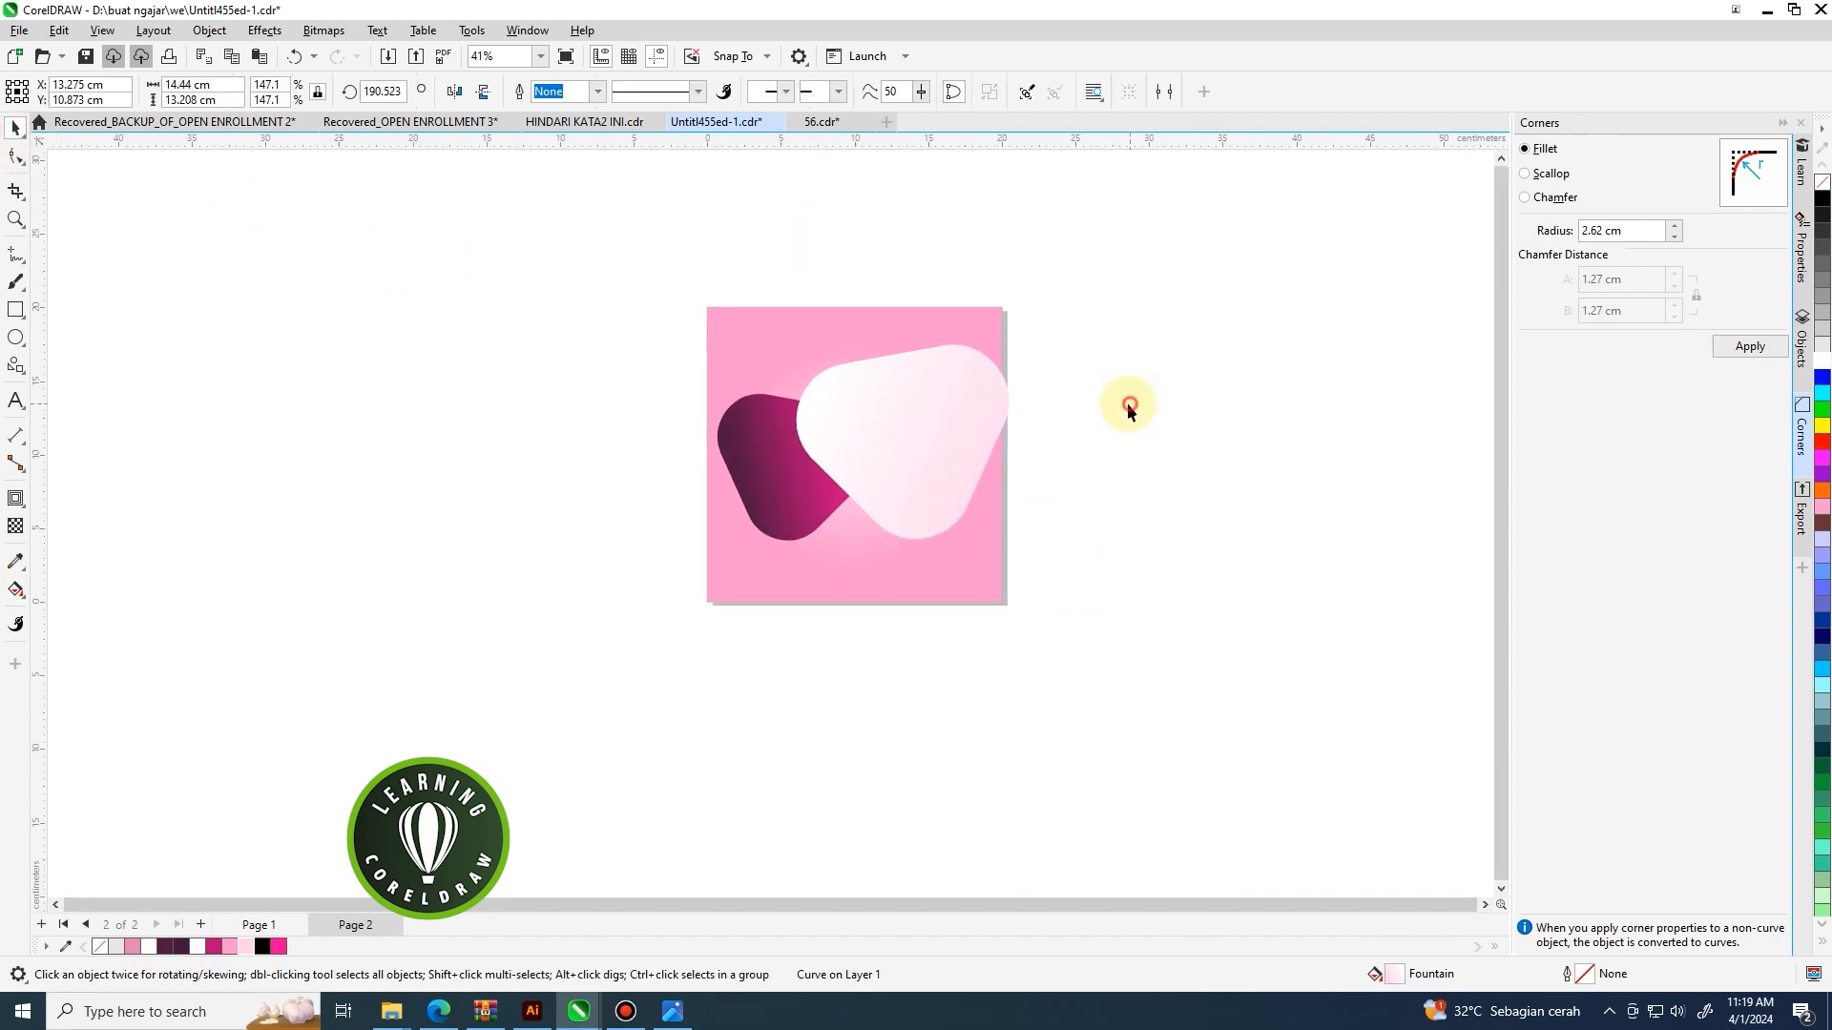
# Place the pale triangle in the stacking order directly in front of the pink background square.
pyautogui.rightClick(878, 383)
pyautogui.moveTo(1006, 534)
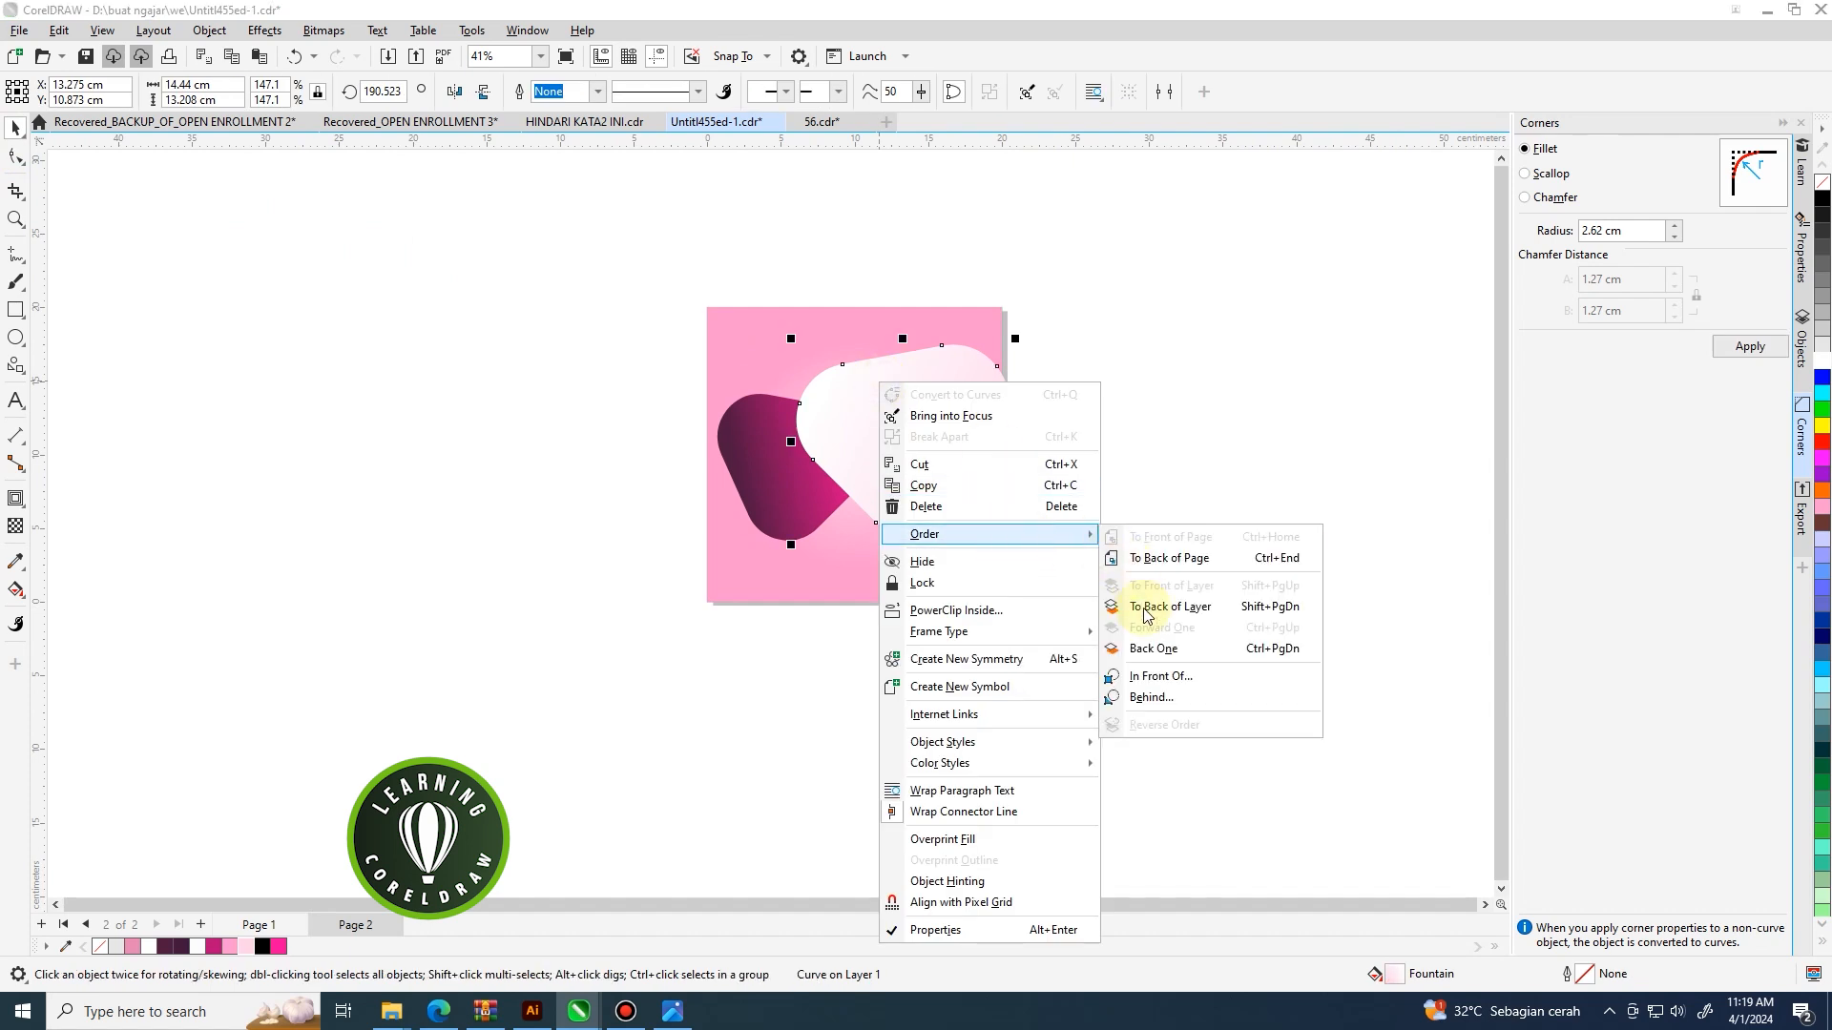
pyautogui.click(1149, 672)
pyautogui.click(952, 568)
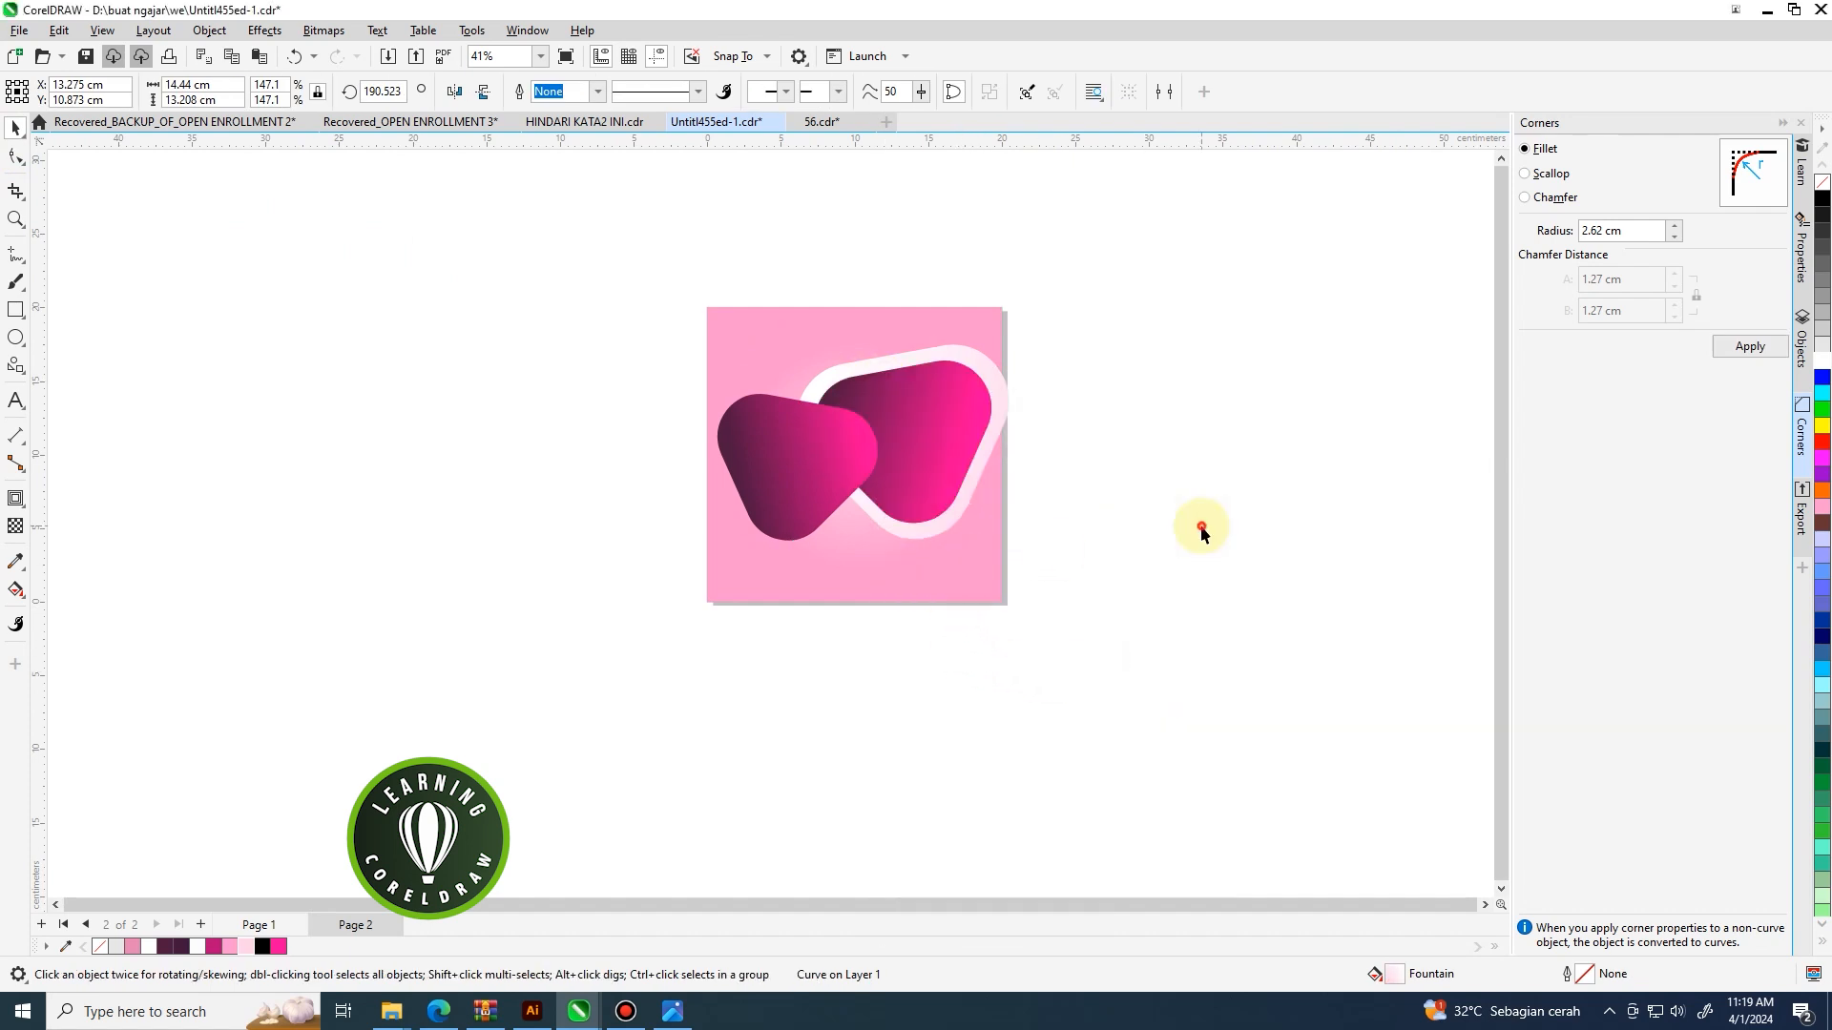
pyautogui.click(1198, 524)
# Shift the pale triangle right and slightly down so it overhangs the square's right edge as an offset backdrop.
pyautogui.scroll(2, 993, 372)
pyautogui.click(978, 371)
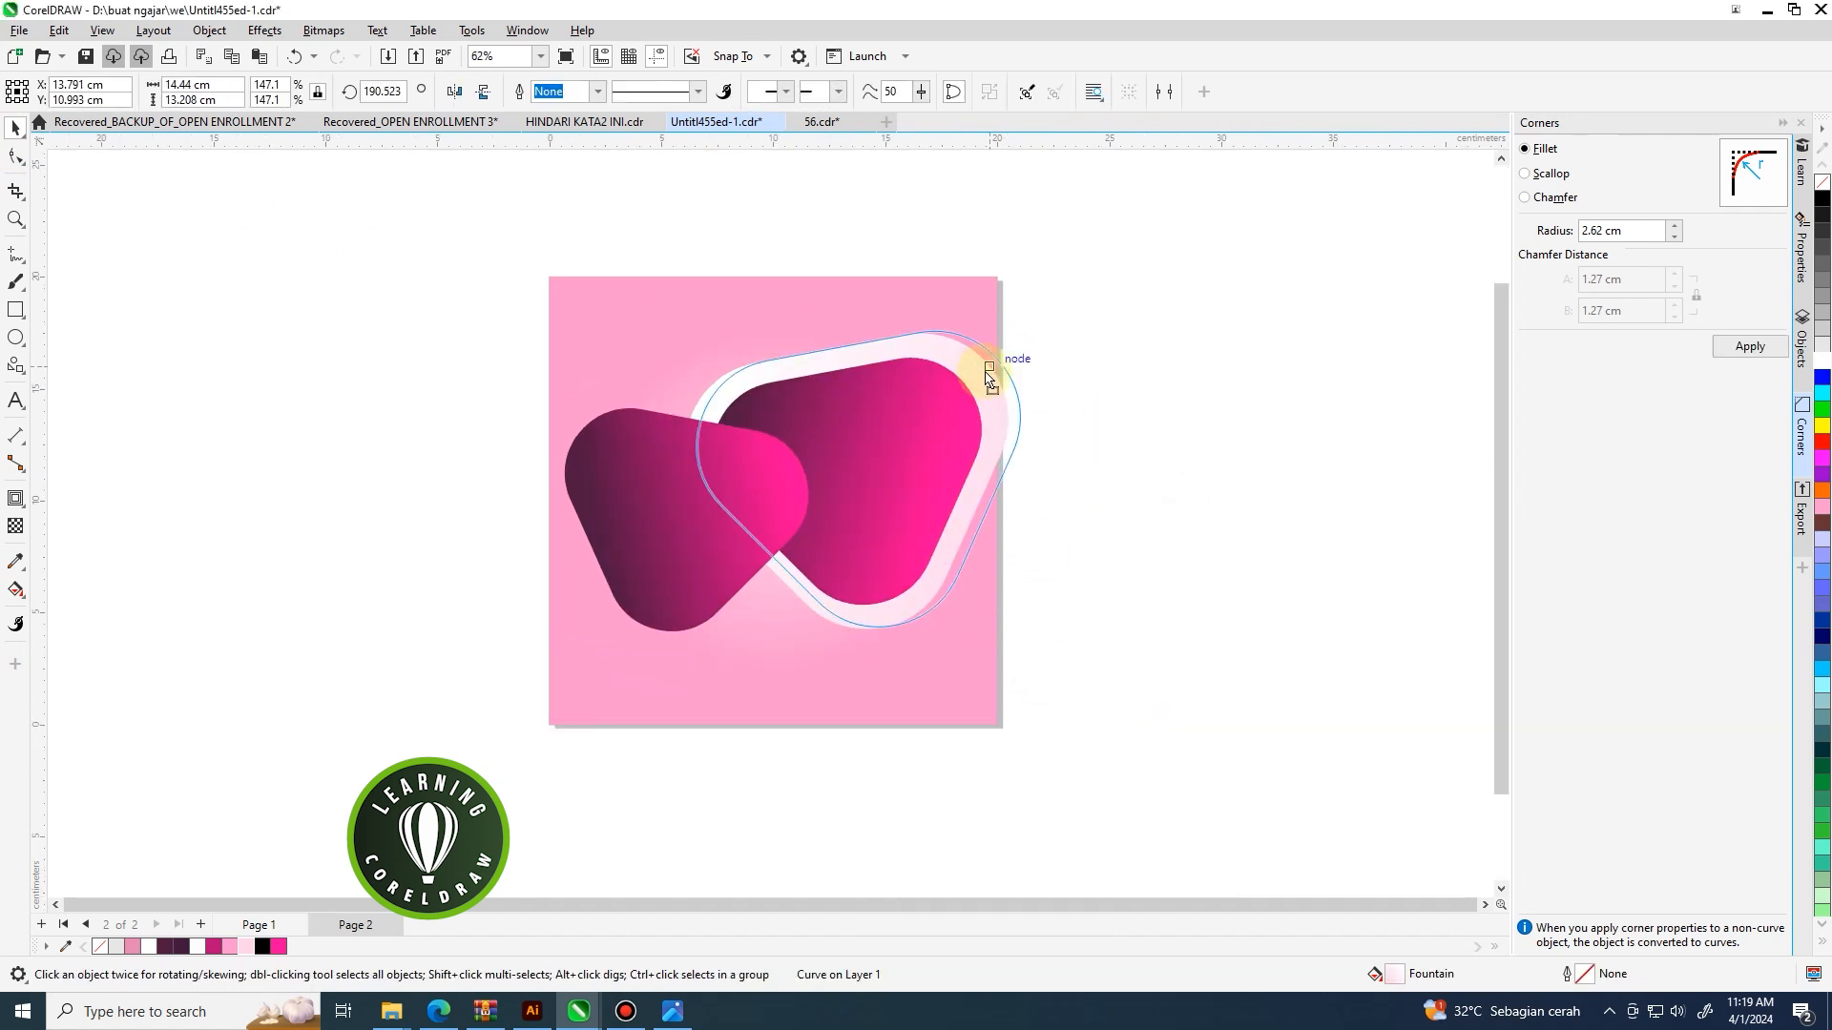
pyautogui.moveTo(991, 390); pyautogui.dragTo(1006, 393)
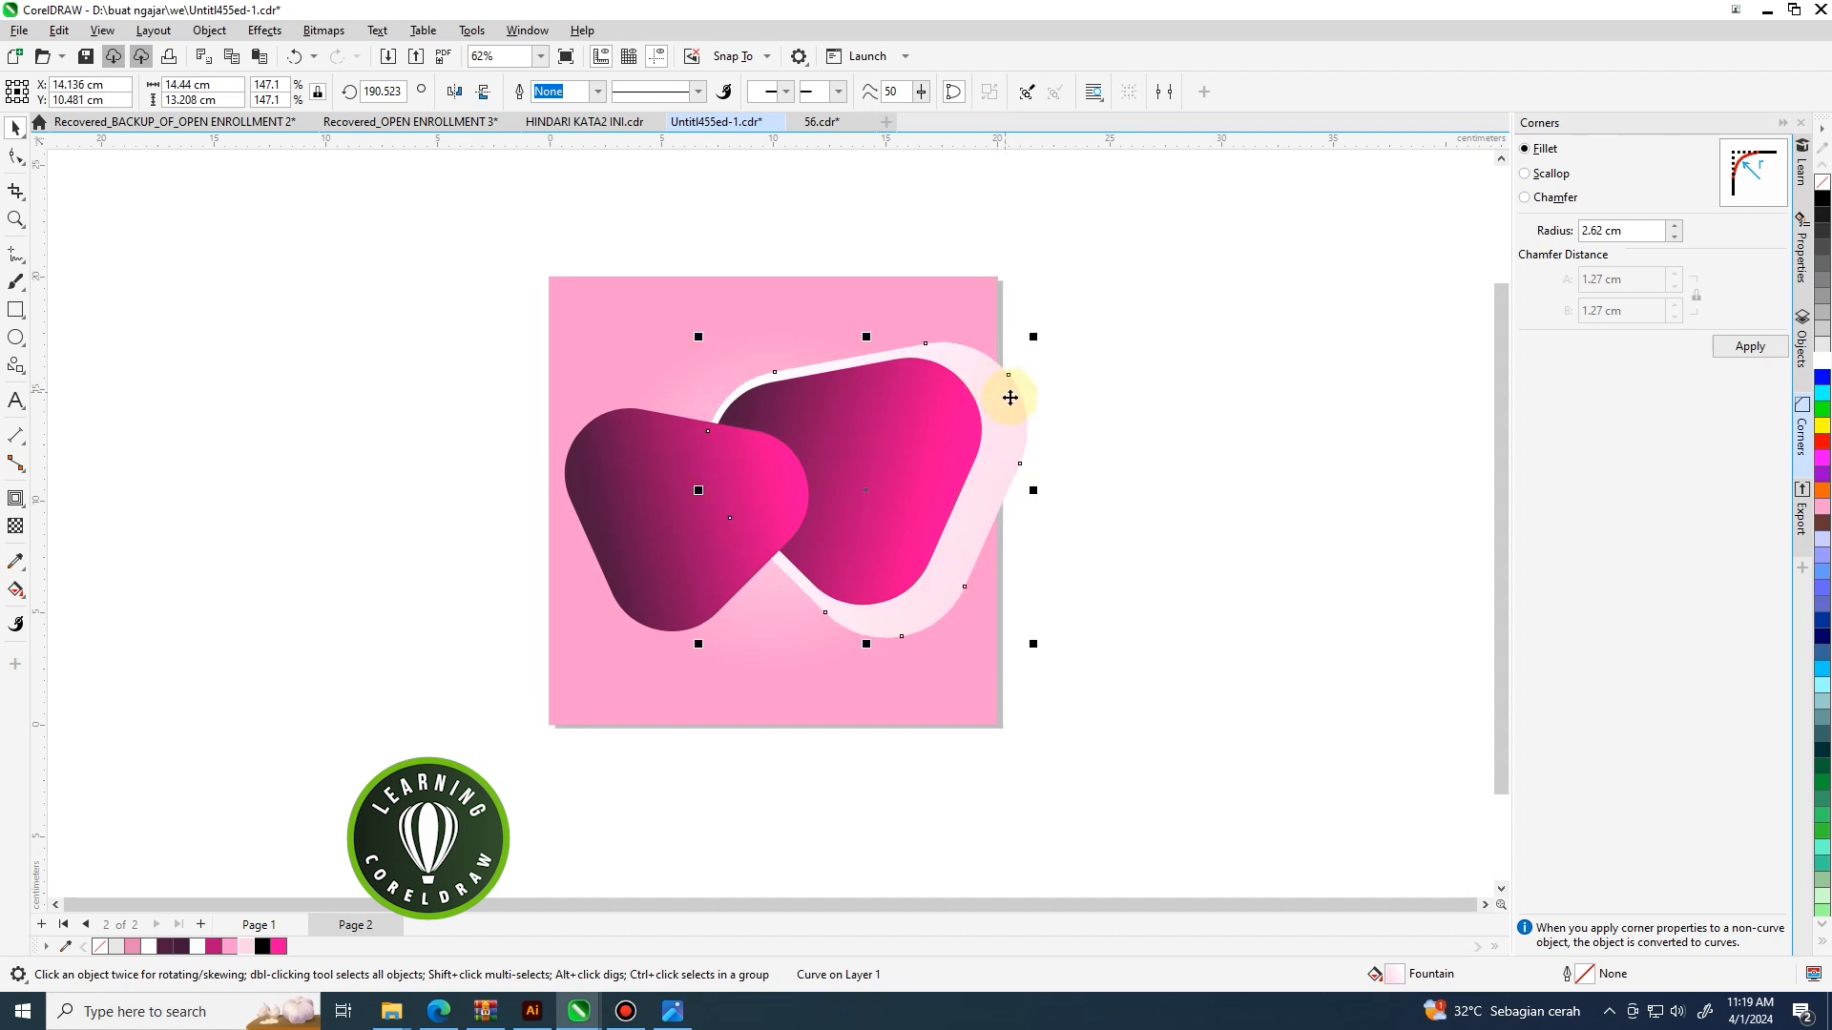
pyautogui.click(1135, 386)
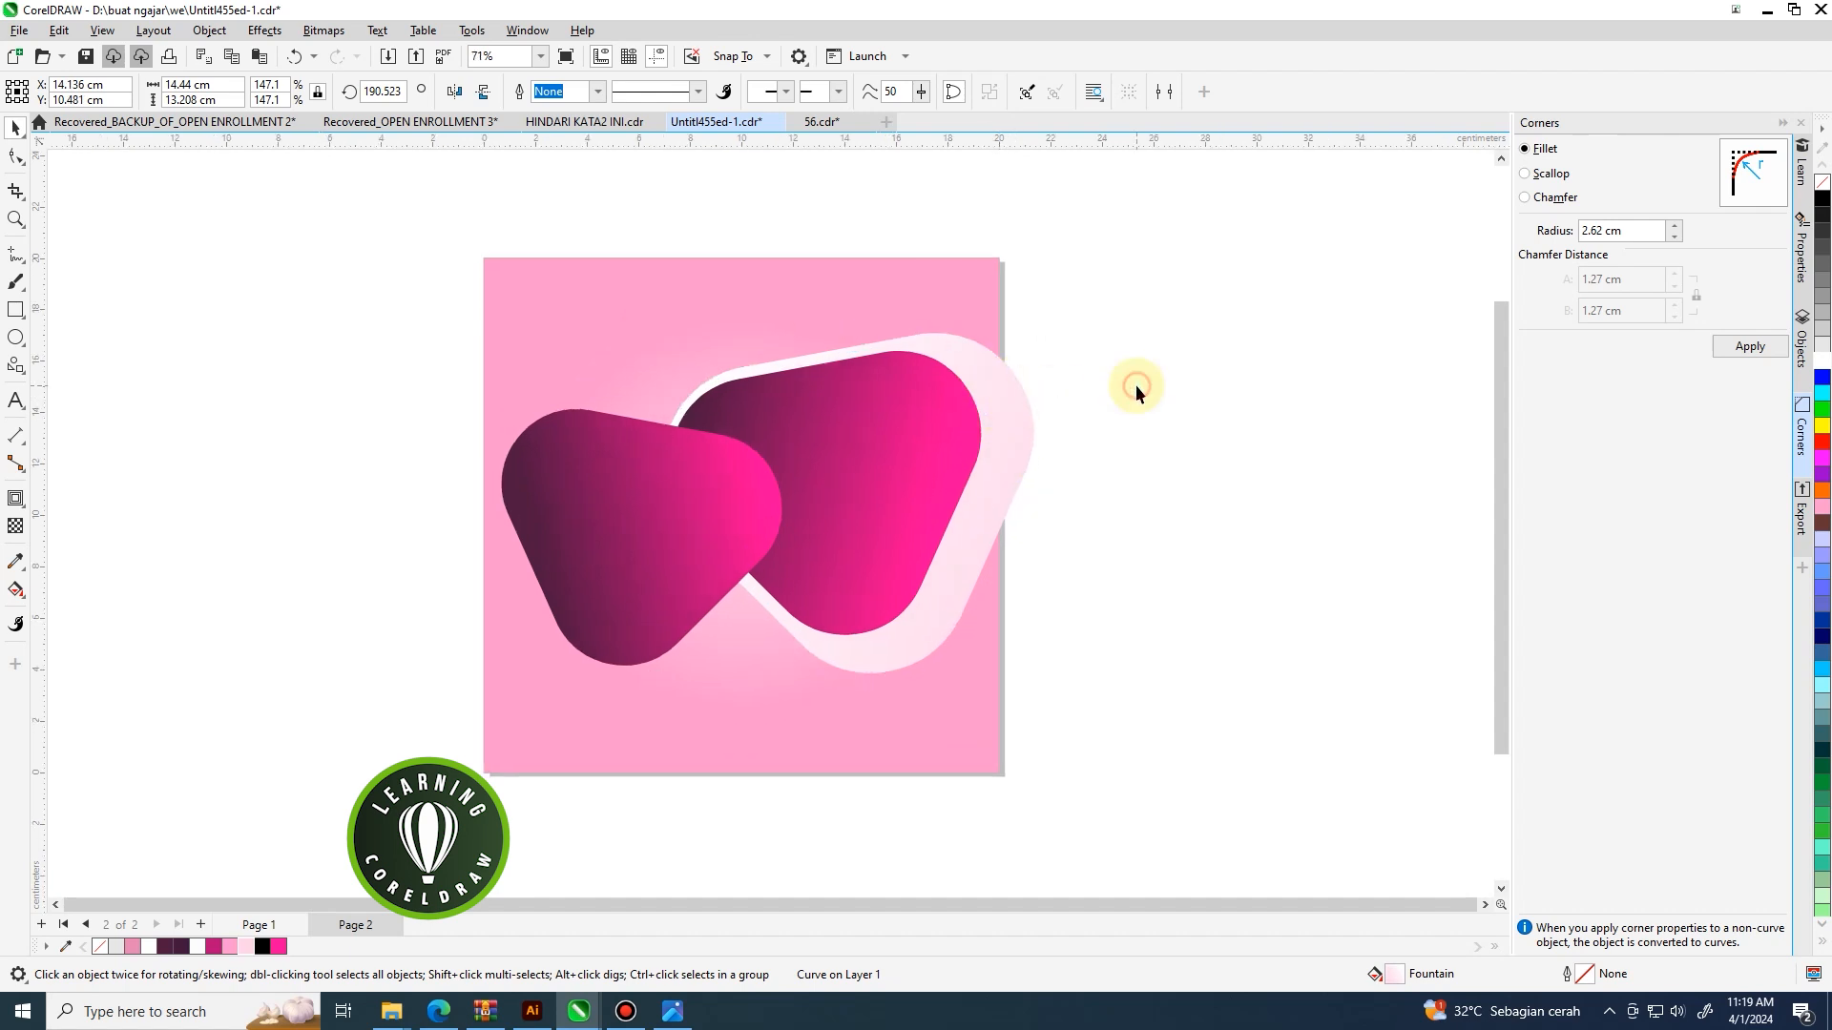
pyautogui.scroll(-2, 1135, 385)
pyautogui.scroll(-3, 731, 377)
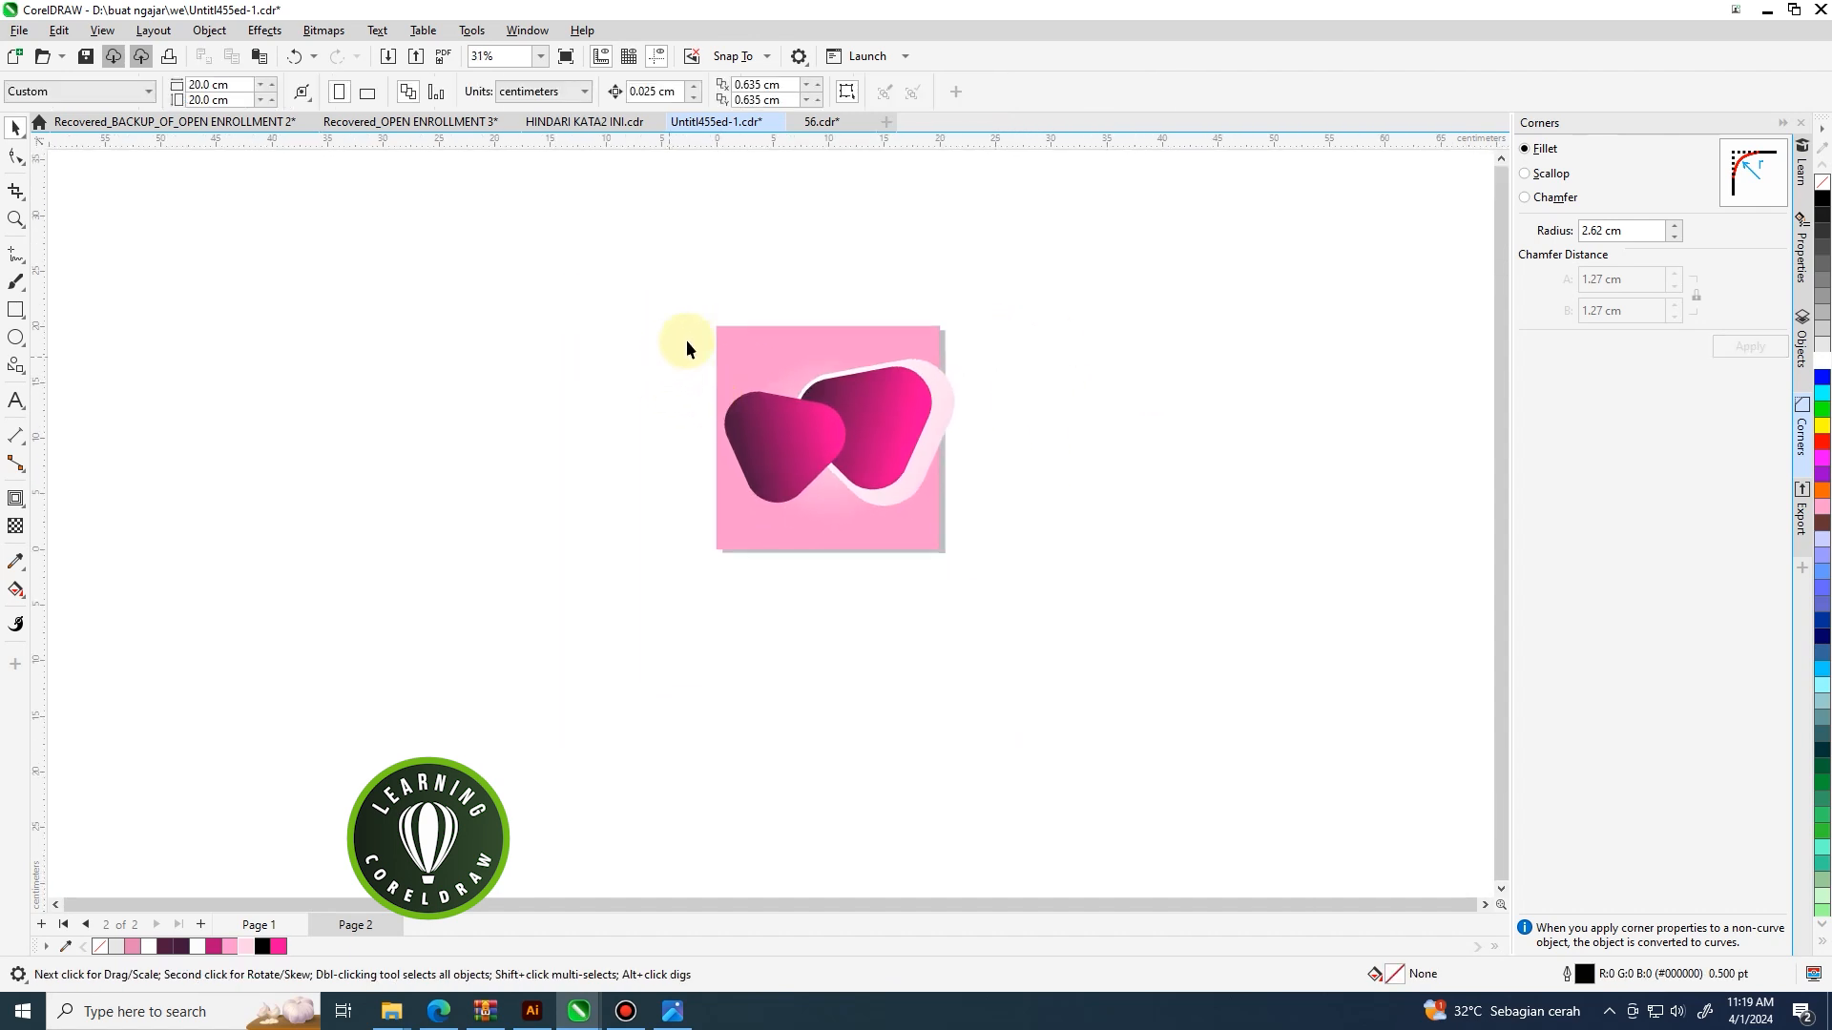
# Enlarge all three triangles together to about 26.1 × 16.6 cm and shift the group up over the square.
pyautogui.scroll(3, 964, 458)
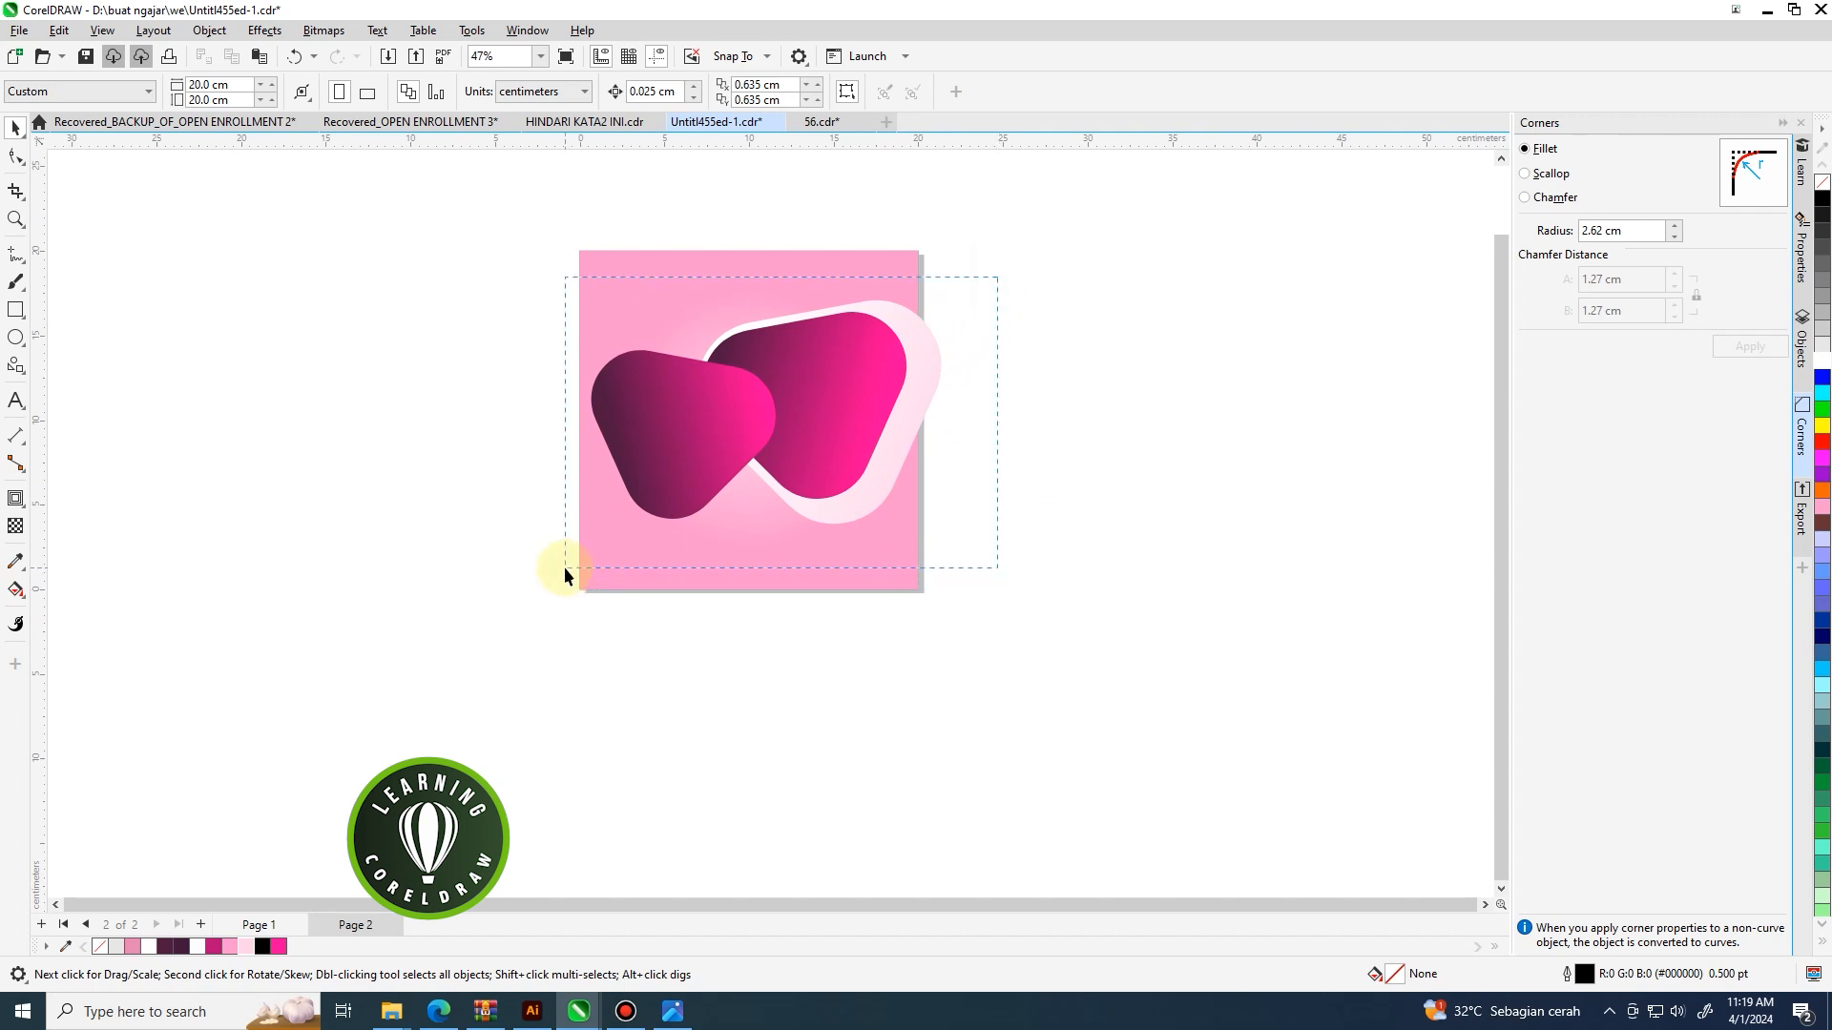
pyautogui.moveTo(563, 569); pyautogui.dragTo(564, 568)
pyautogui.moveTo(942, 298); pyautogui.dragTo(1046, 236)
pyautogui.moveTo(839, 347); pyautogui.dragTo(837, 350)
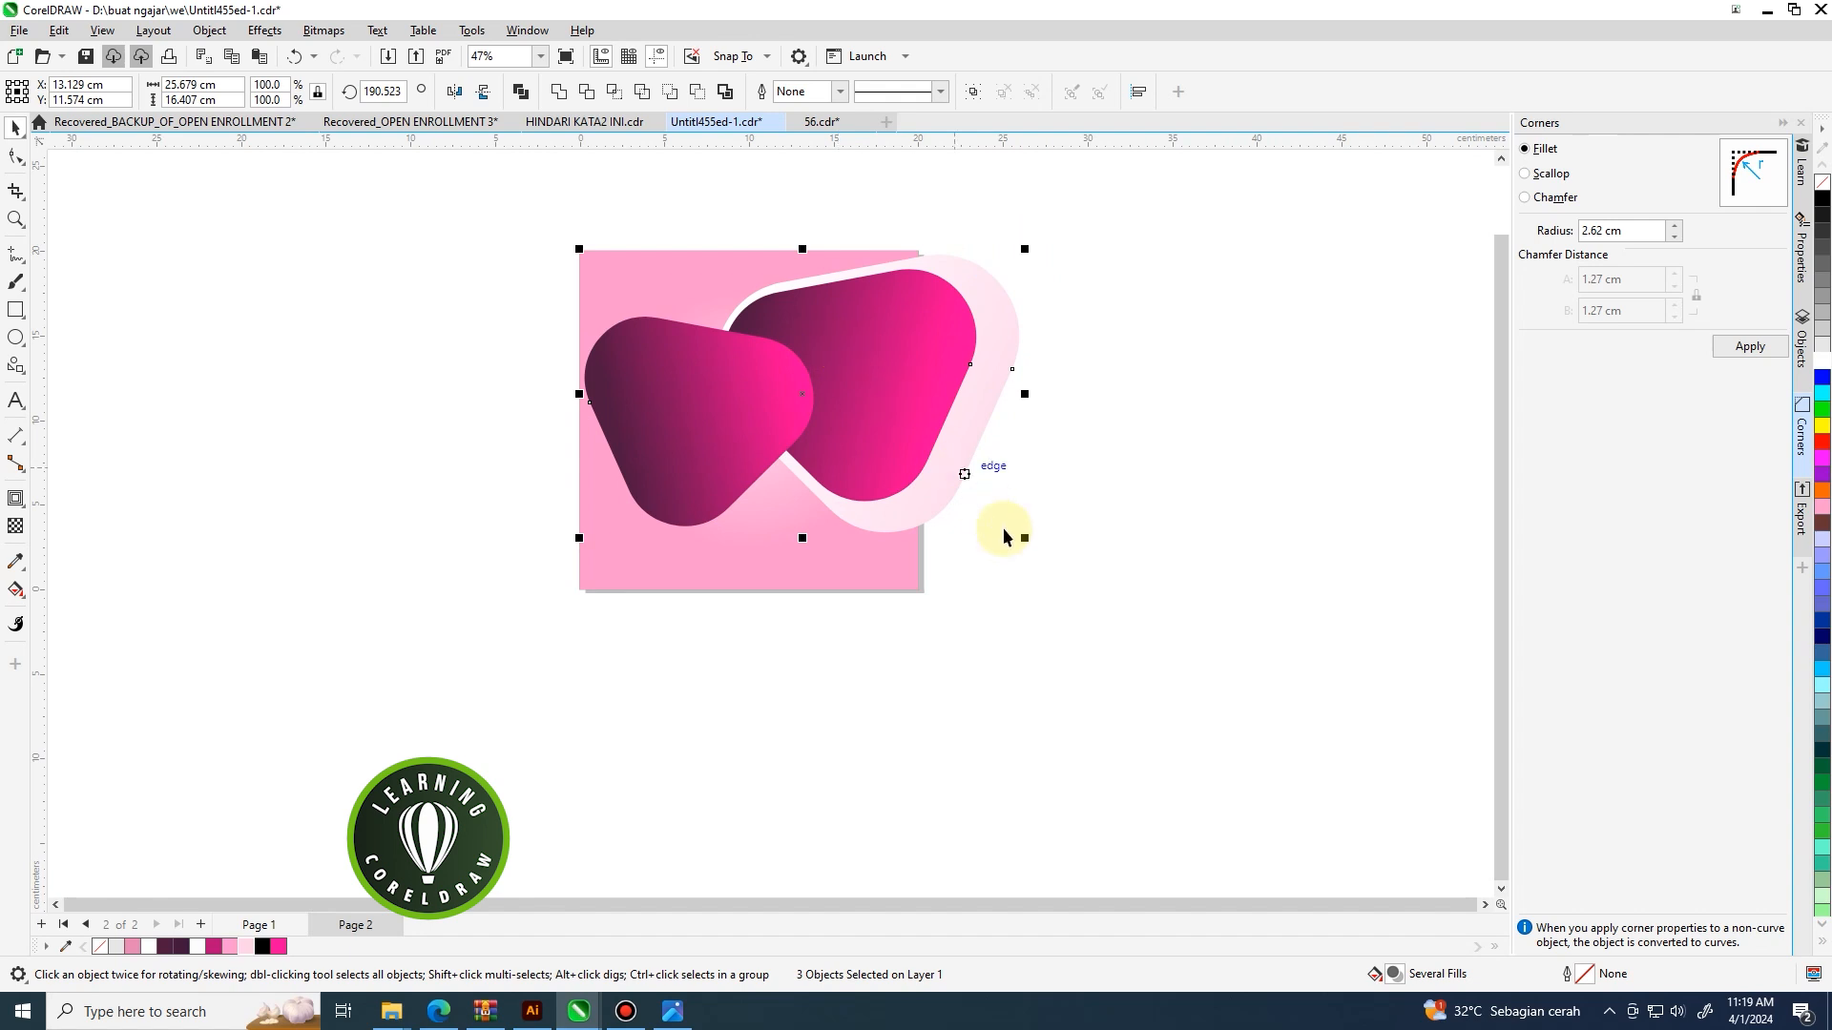
pyautogui.moveTo(1026, 545); pyautogui.dragTo(1031, 543)
pyautogui.moveTo(932, 410); pyautogui.dragTo(930, 405)
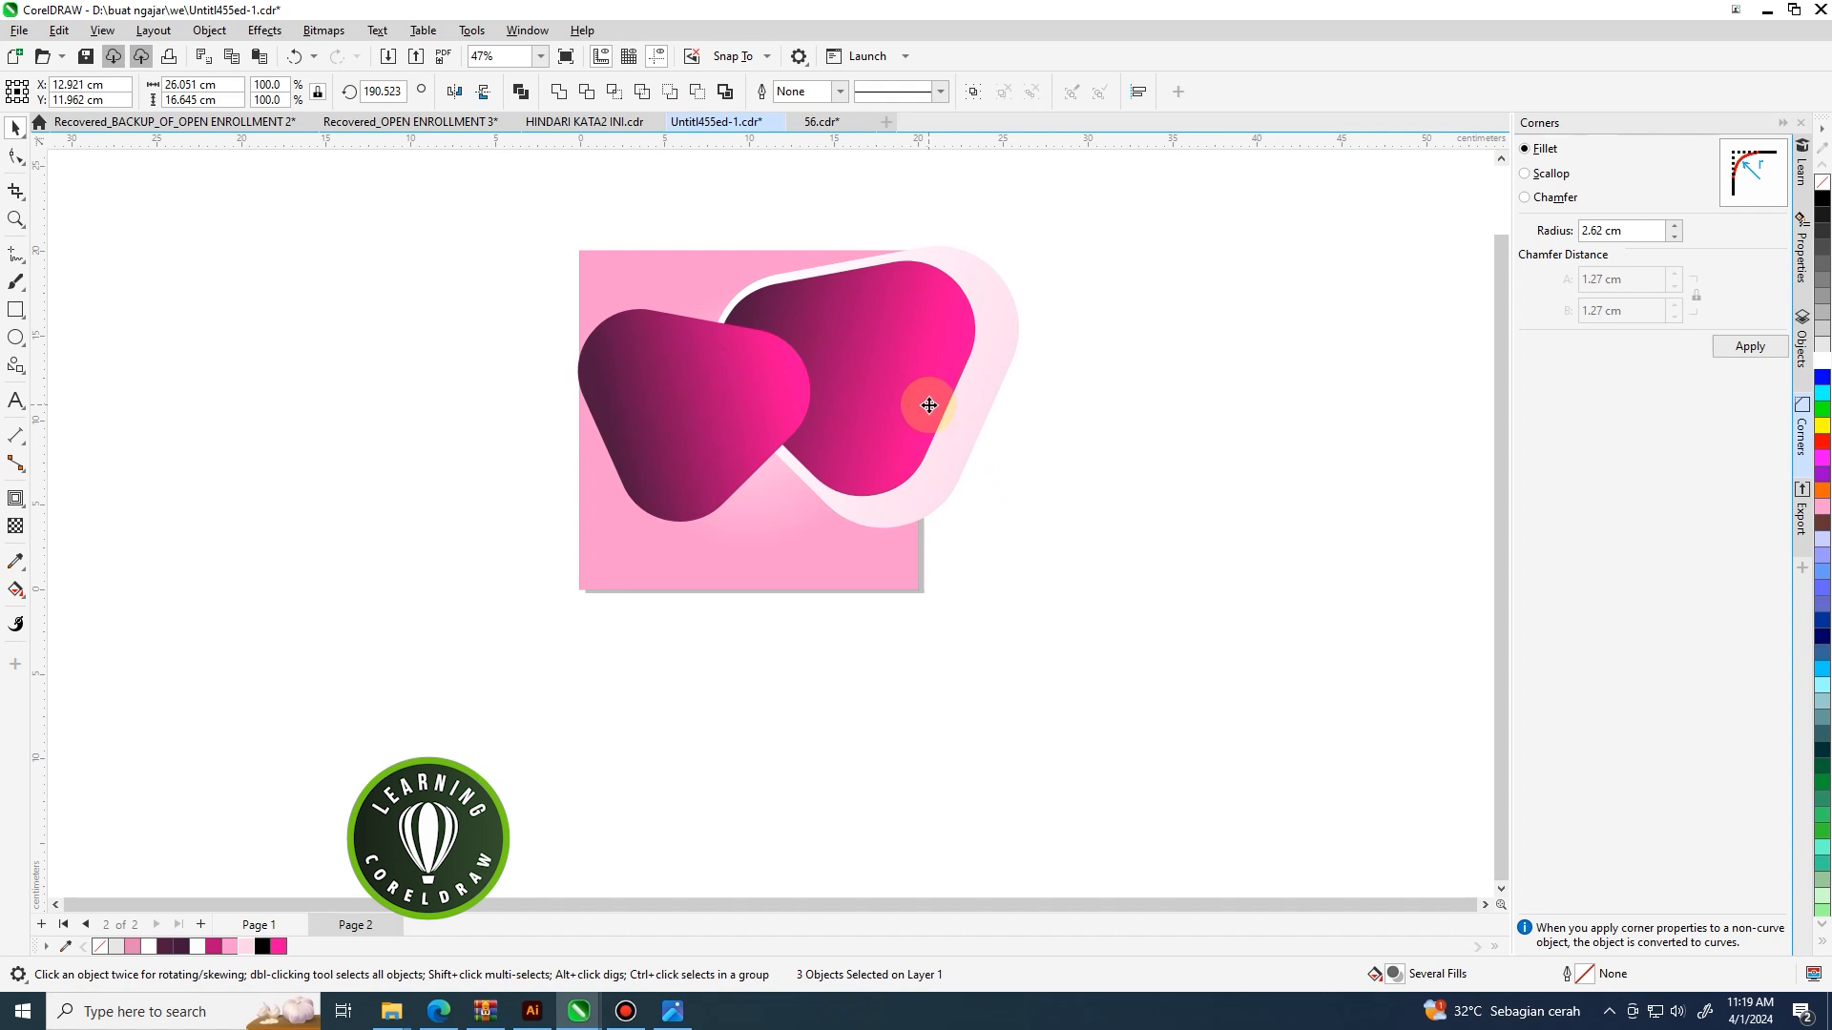
# Select only the two dark pink gradient triangles, scale them down slightly together and nudge them within the pale triangle's outline.
pyautogui.click(900, 364)
pyautogui.keyDown('shift'); pyautogui.click(674, 375); pyautogui.keyUp('shift')
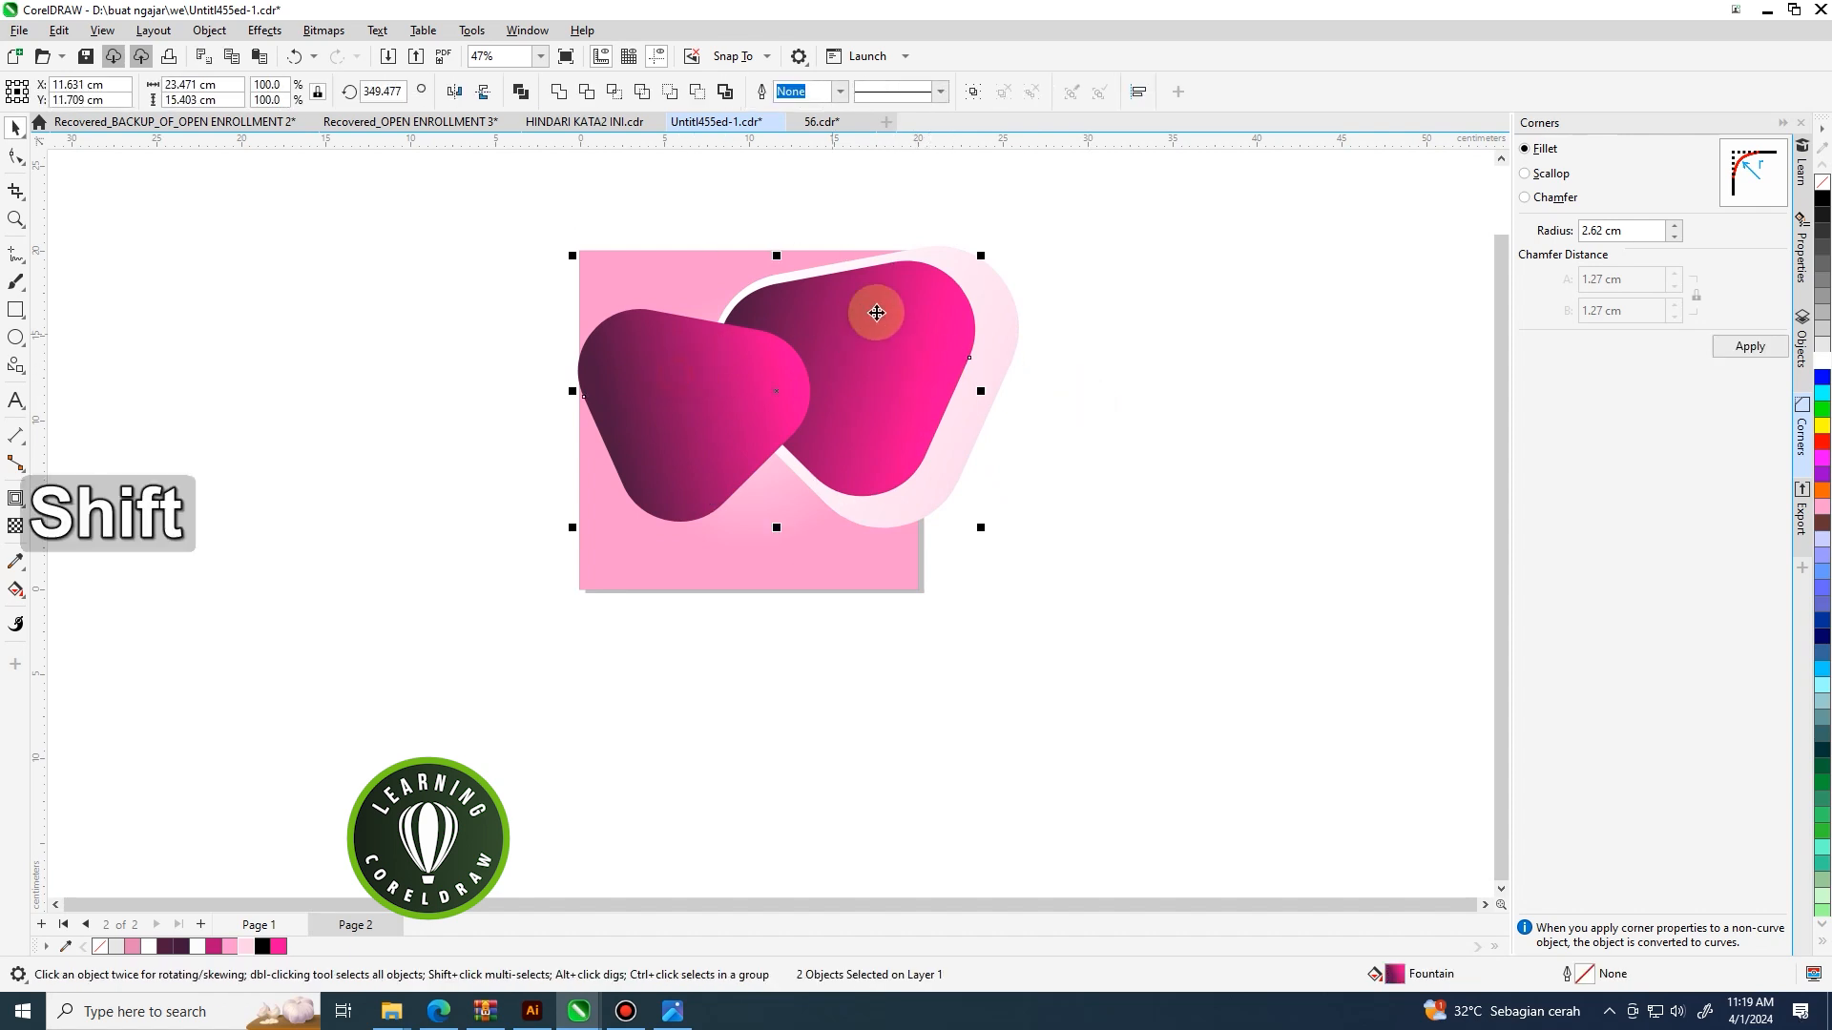
pyautogui.moveTo(982, 257); pyautogui.dragTo(969, 261)
pyautogui.moveTo(913, 313); pyautogui.dragTo(907, 311)
pyautogui.press('shift')
pyautogui.moveTo(1028, 238); pyautogui.dragTo(932, 270)
pyautogui.click(1047, 277)
pyautogui.scroll(-3, 1027, 330)
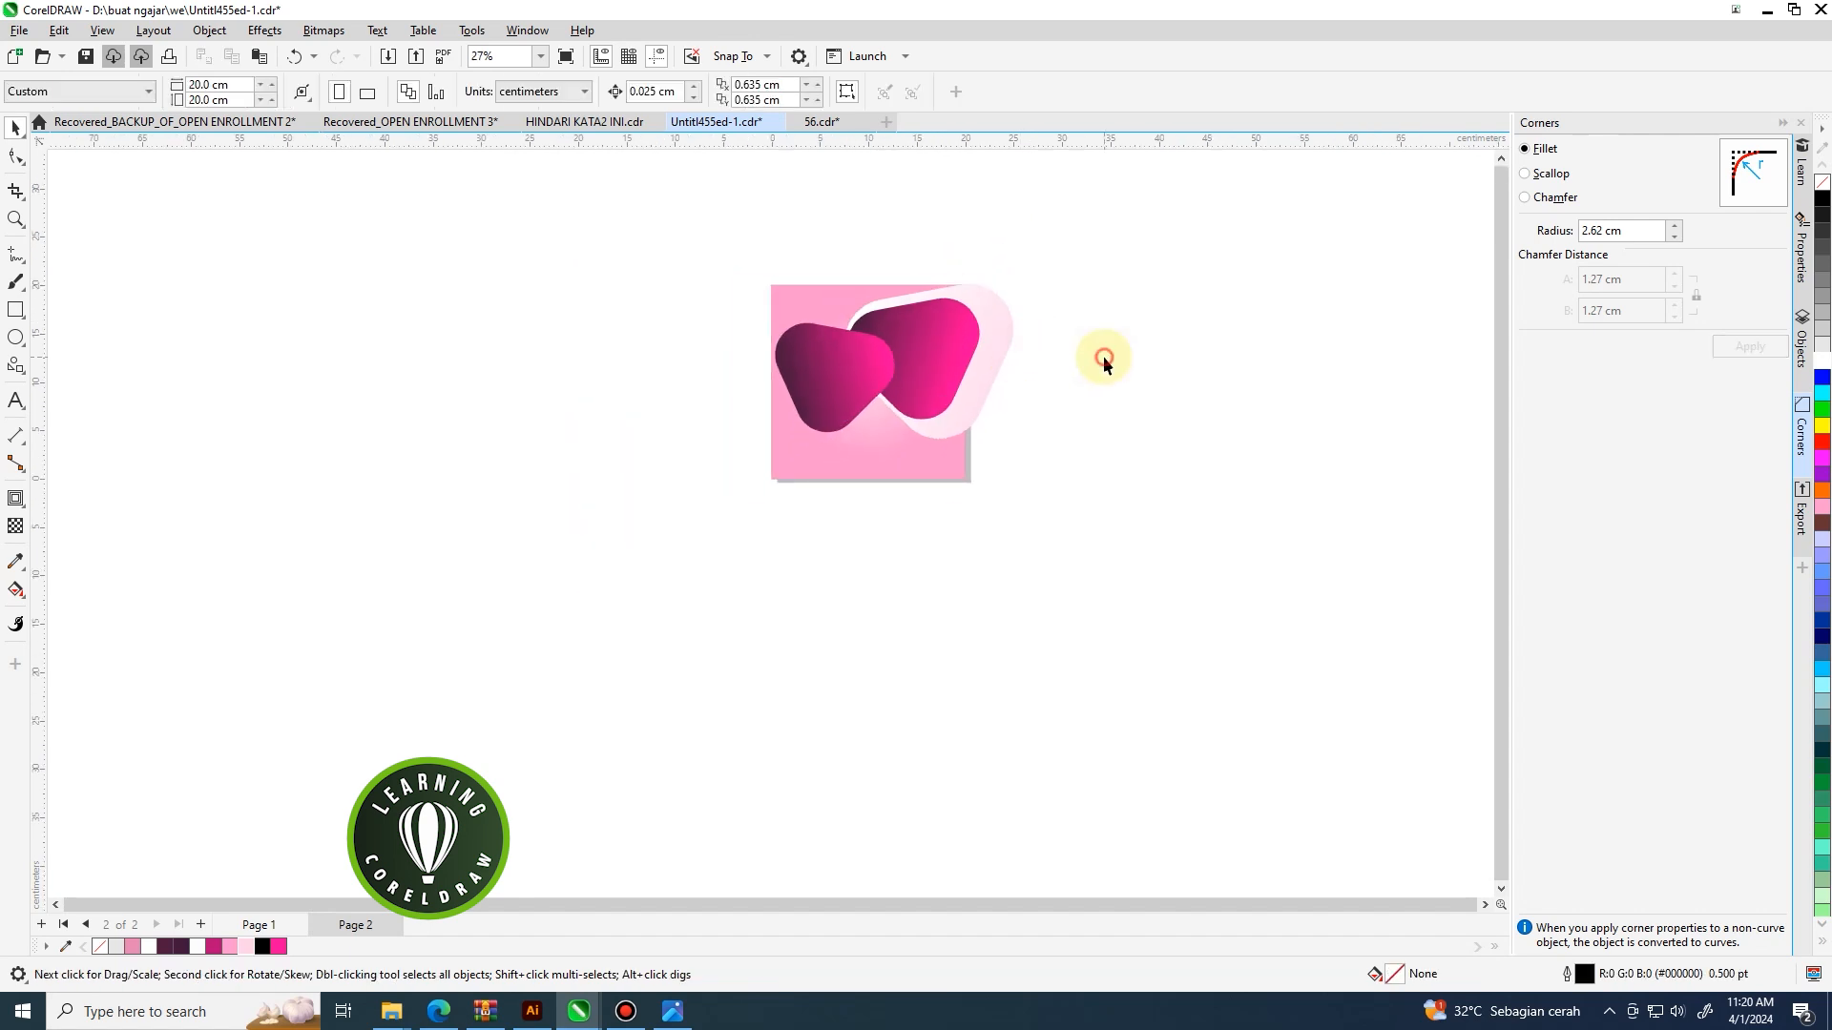
# PowerClip the pale triangle inside the pink background square.
pyautogui.scroll(2, 1009, 334)
pyautogui.click(993, 311)
pyautogui.rightClick(993, 313)
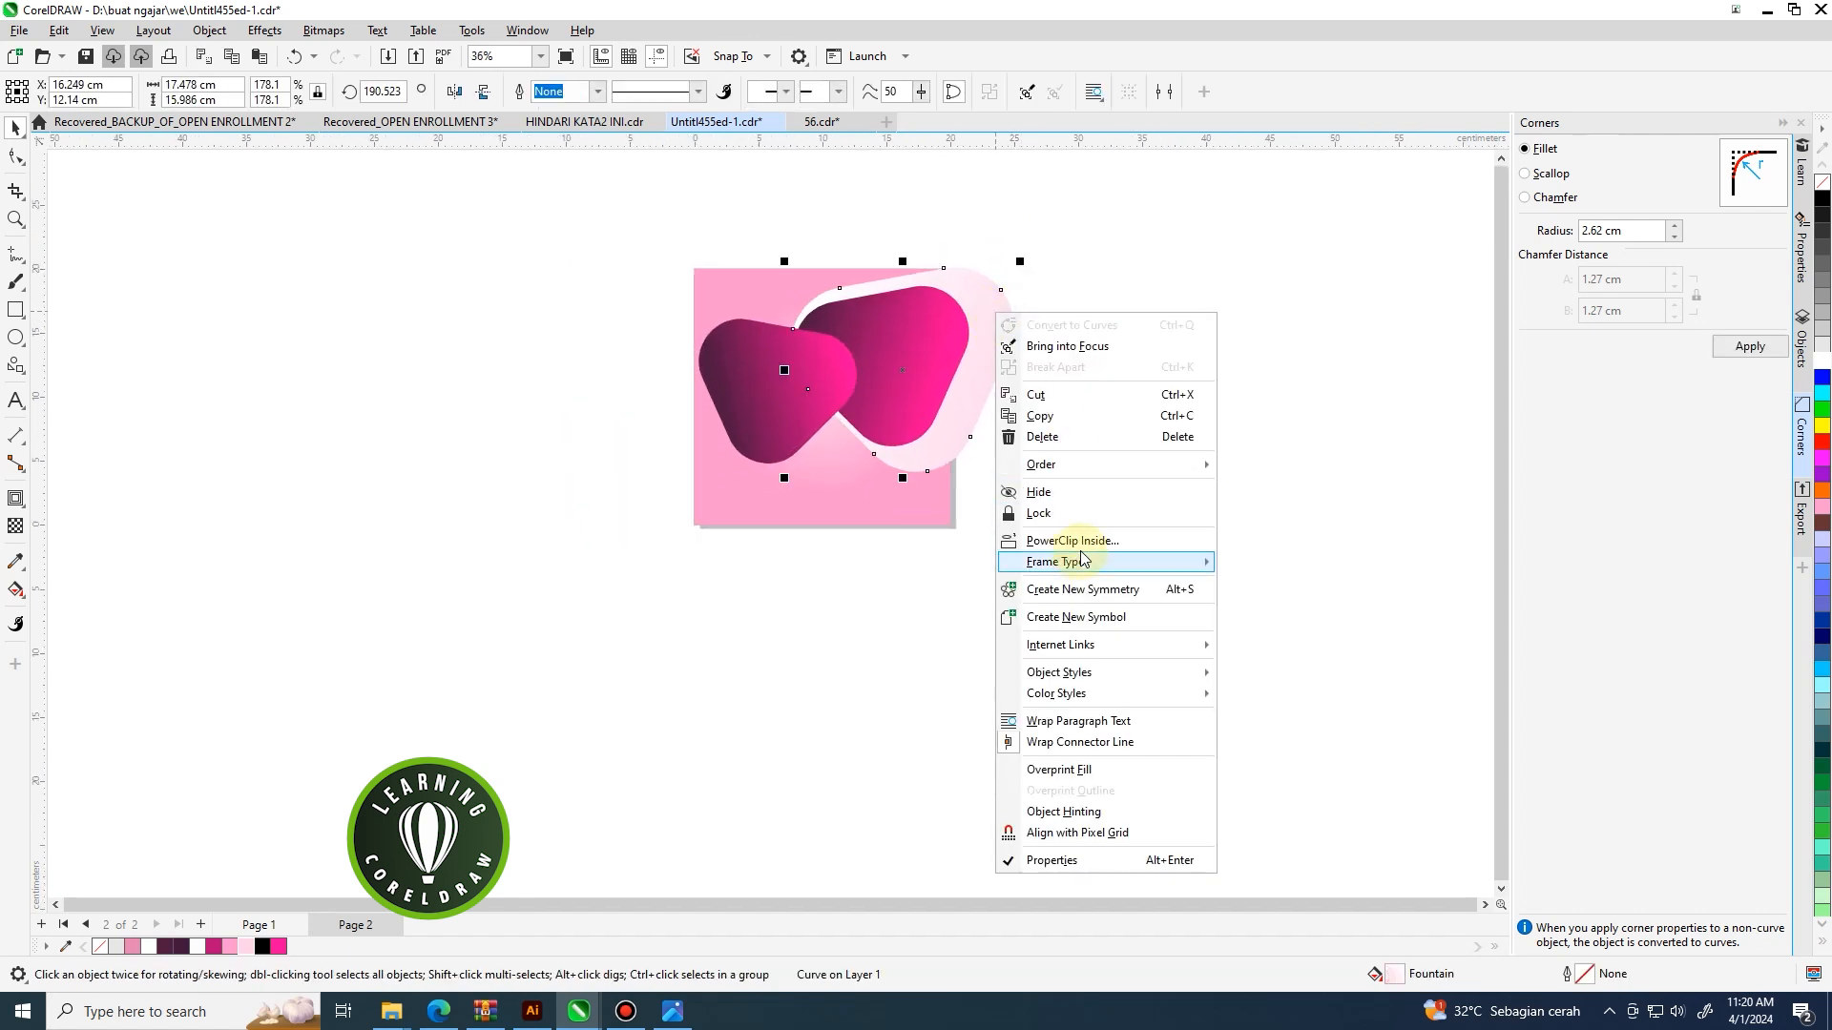
pyautogui.click(1072, 540)
pyautogui.click(886, 515)
pyautogui.click(1052, 491)
pyautogui.scroll(2, 945, 324)
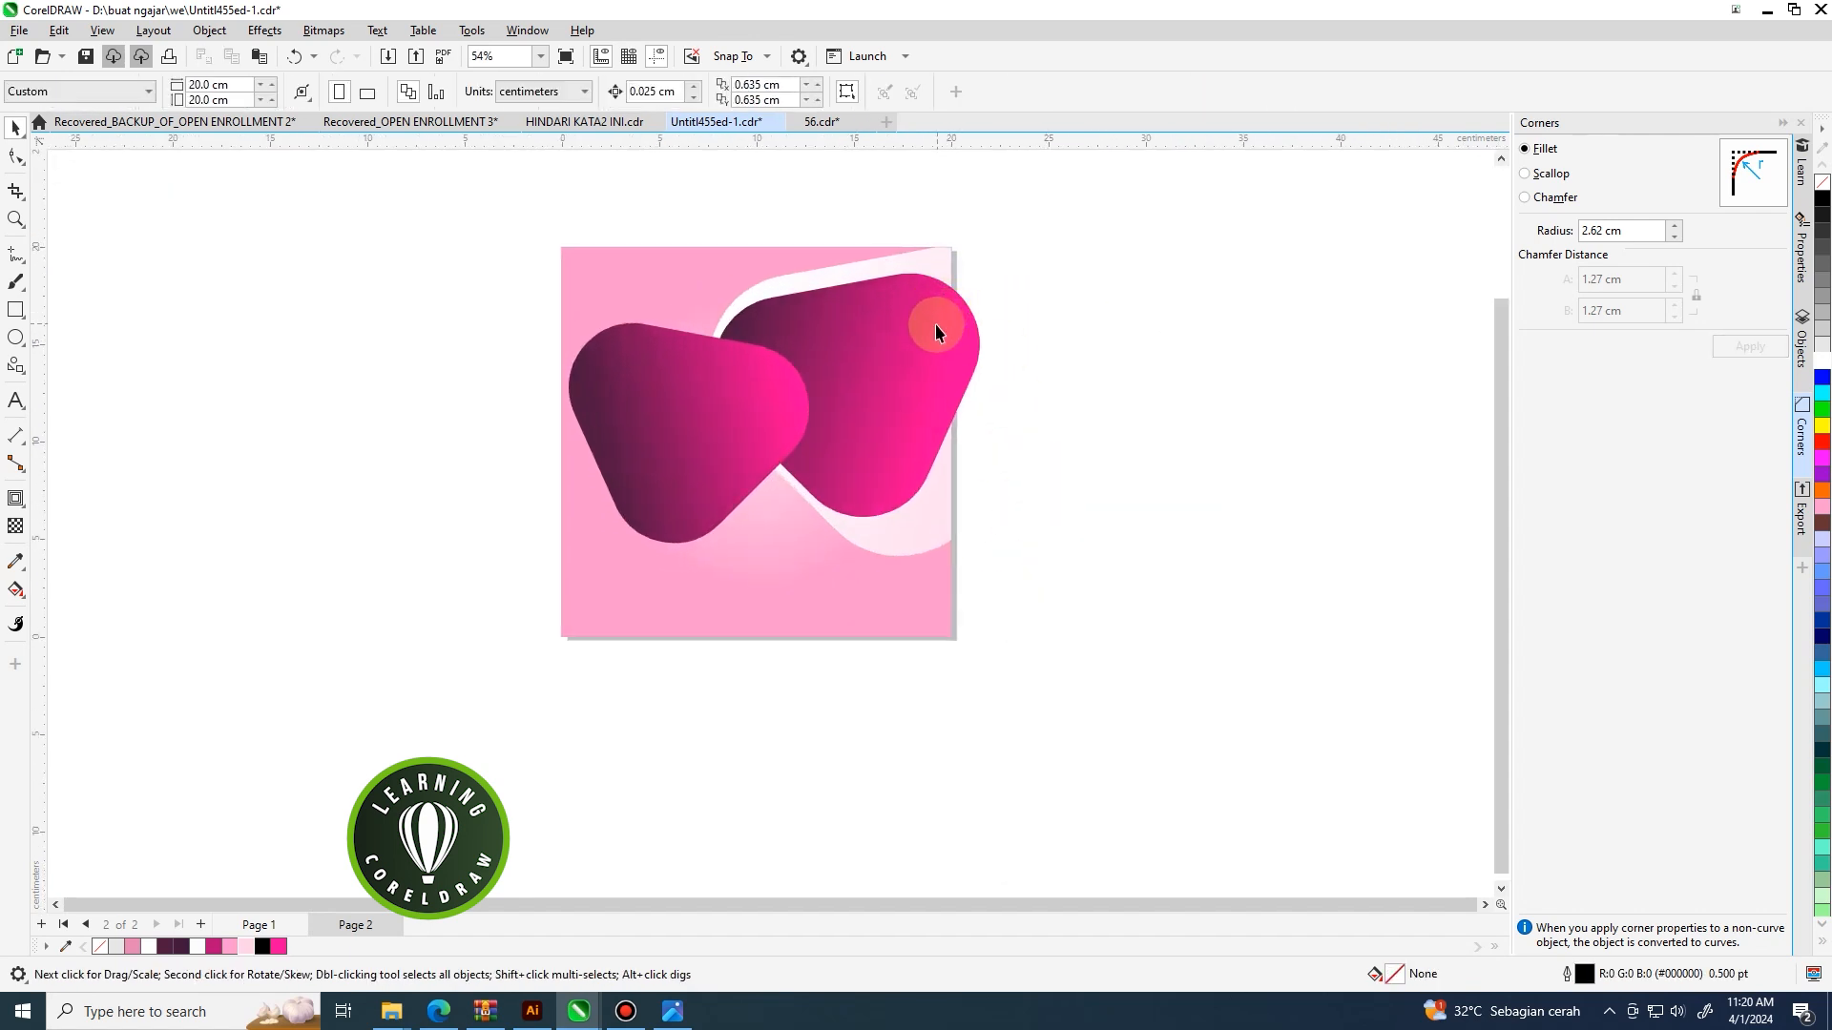
# Shrink and reposition both gradient triangles to fit inside the square, making the right-hand one about 12 × 11 cm.
pyautogui.click(939, 329)
pyautogui.moveTo(989, 266); pyautogui.dragTo(957, 267)
pyautogui.moveTo(740, 392); pyautogui.dragTo(738, 391)
pyautogui.moveTo(555, 318); pyautogui.dragTo(573, 332)
pyautogui.moveTo(652, 380); pyautogui.dragTo(649, 376)
pyautogui.click(879, 396)
pyautogui.moveTo(956, 518); pyautogui.dragTo(948, 505)
pyautogui.moveTo(871, 413); pyautogui.dragTo(878, 408)
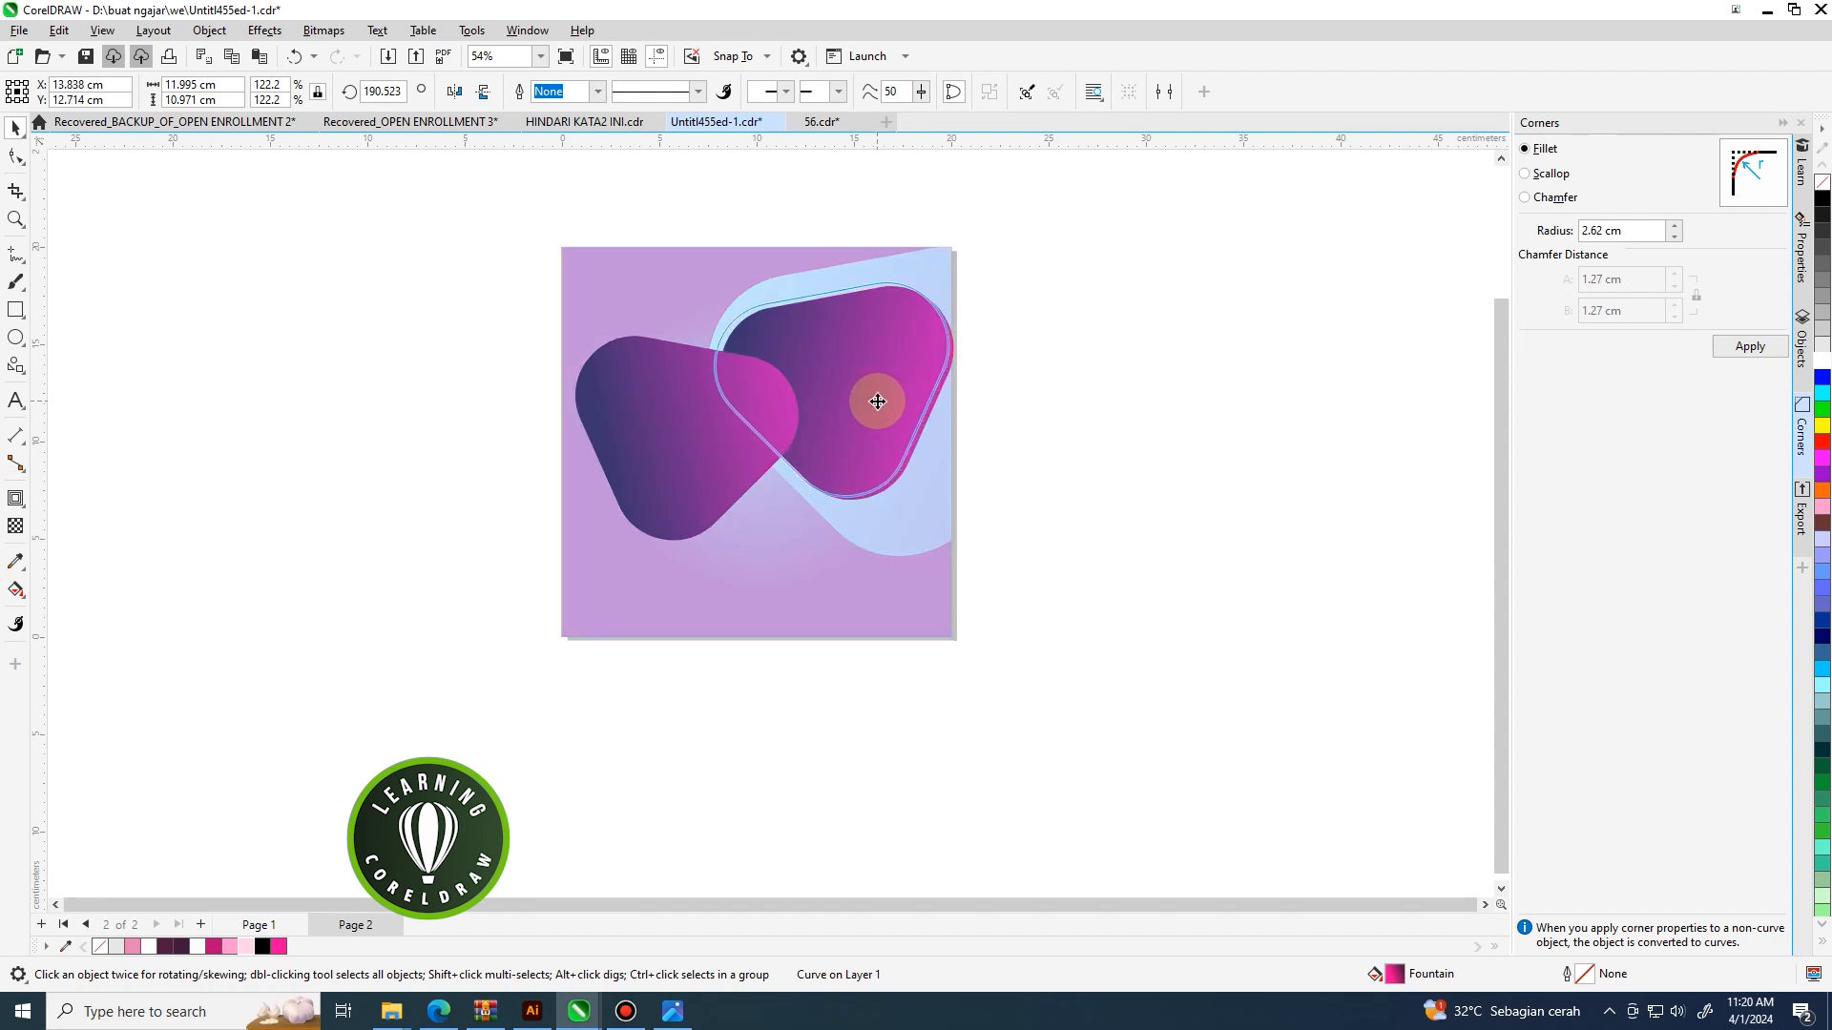
pyautogui.click(1076, 398)
pyautogui.scroll(-2, 920, 421)
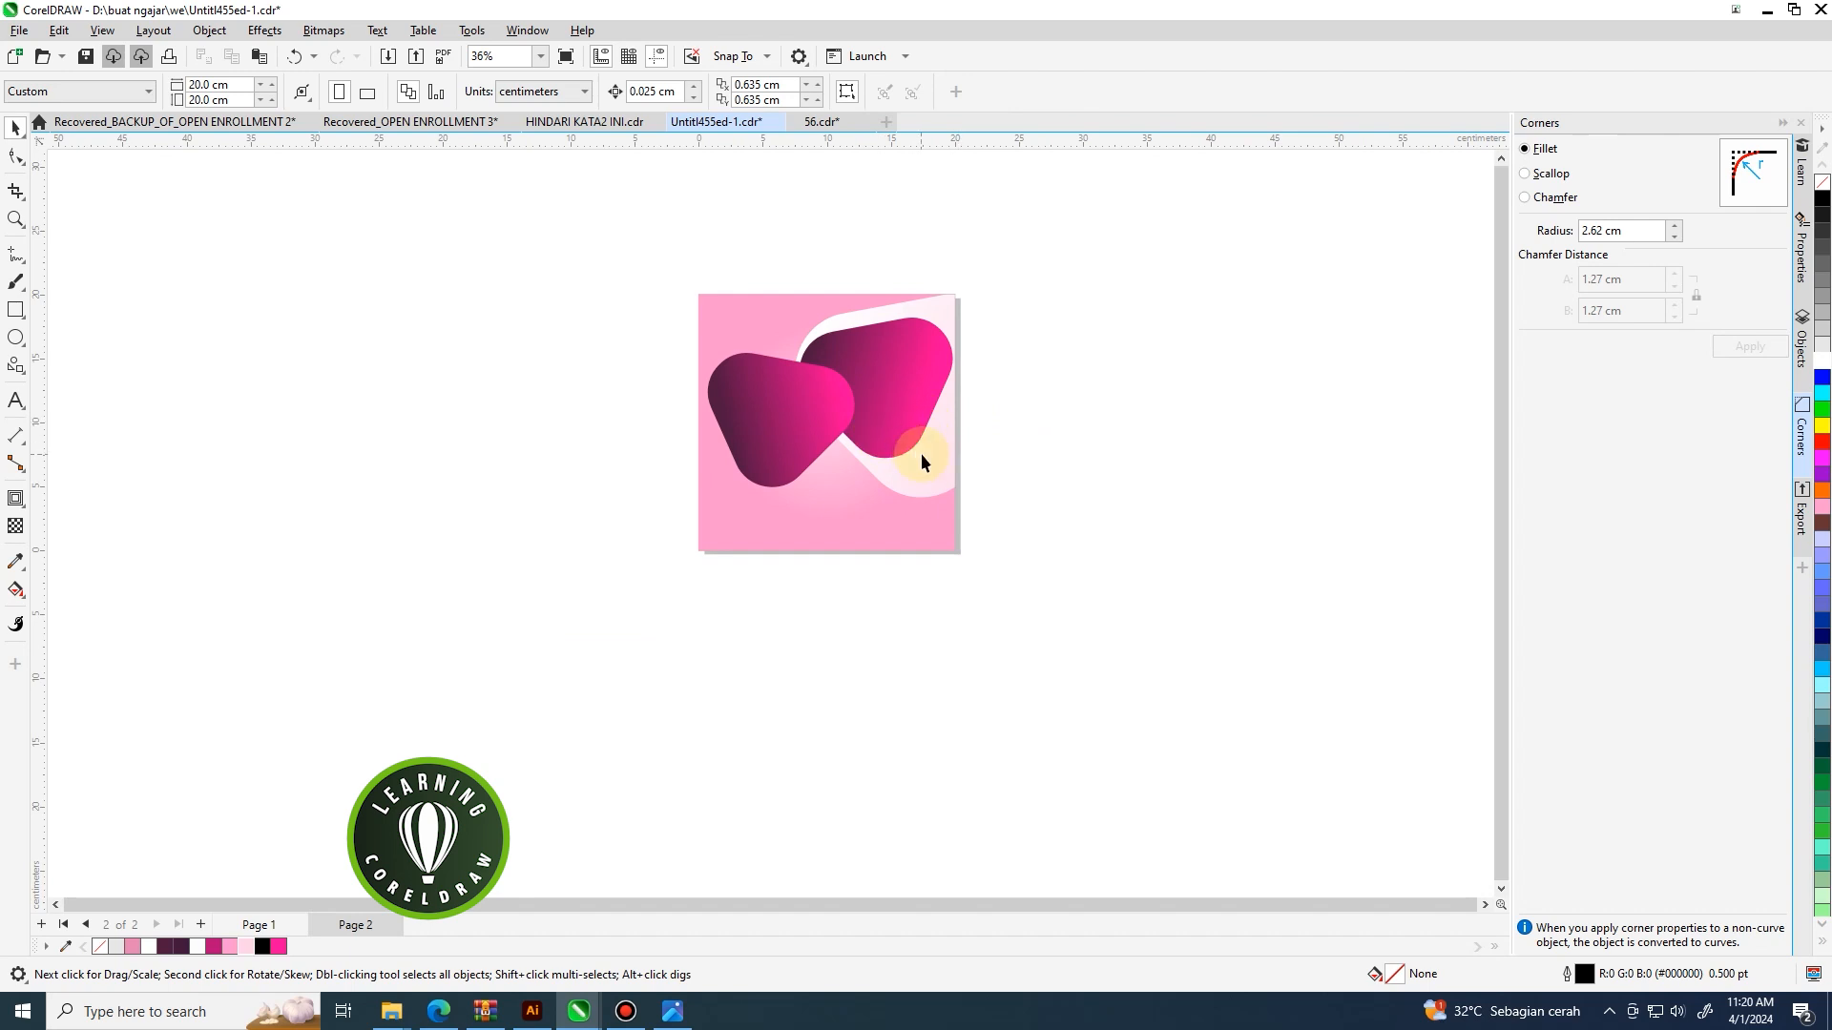
# Paste the cut-out photo of the jumping dancer and position it over the right-hand triangle.
pyautogui.click(919, 454)
pyautogui.click(1125, 434)
pyautogui.scroll(1, 946, 420)
pyautogui.scroll(1, 945, 420)
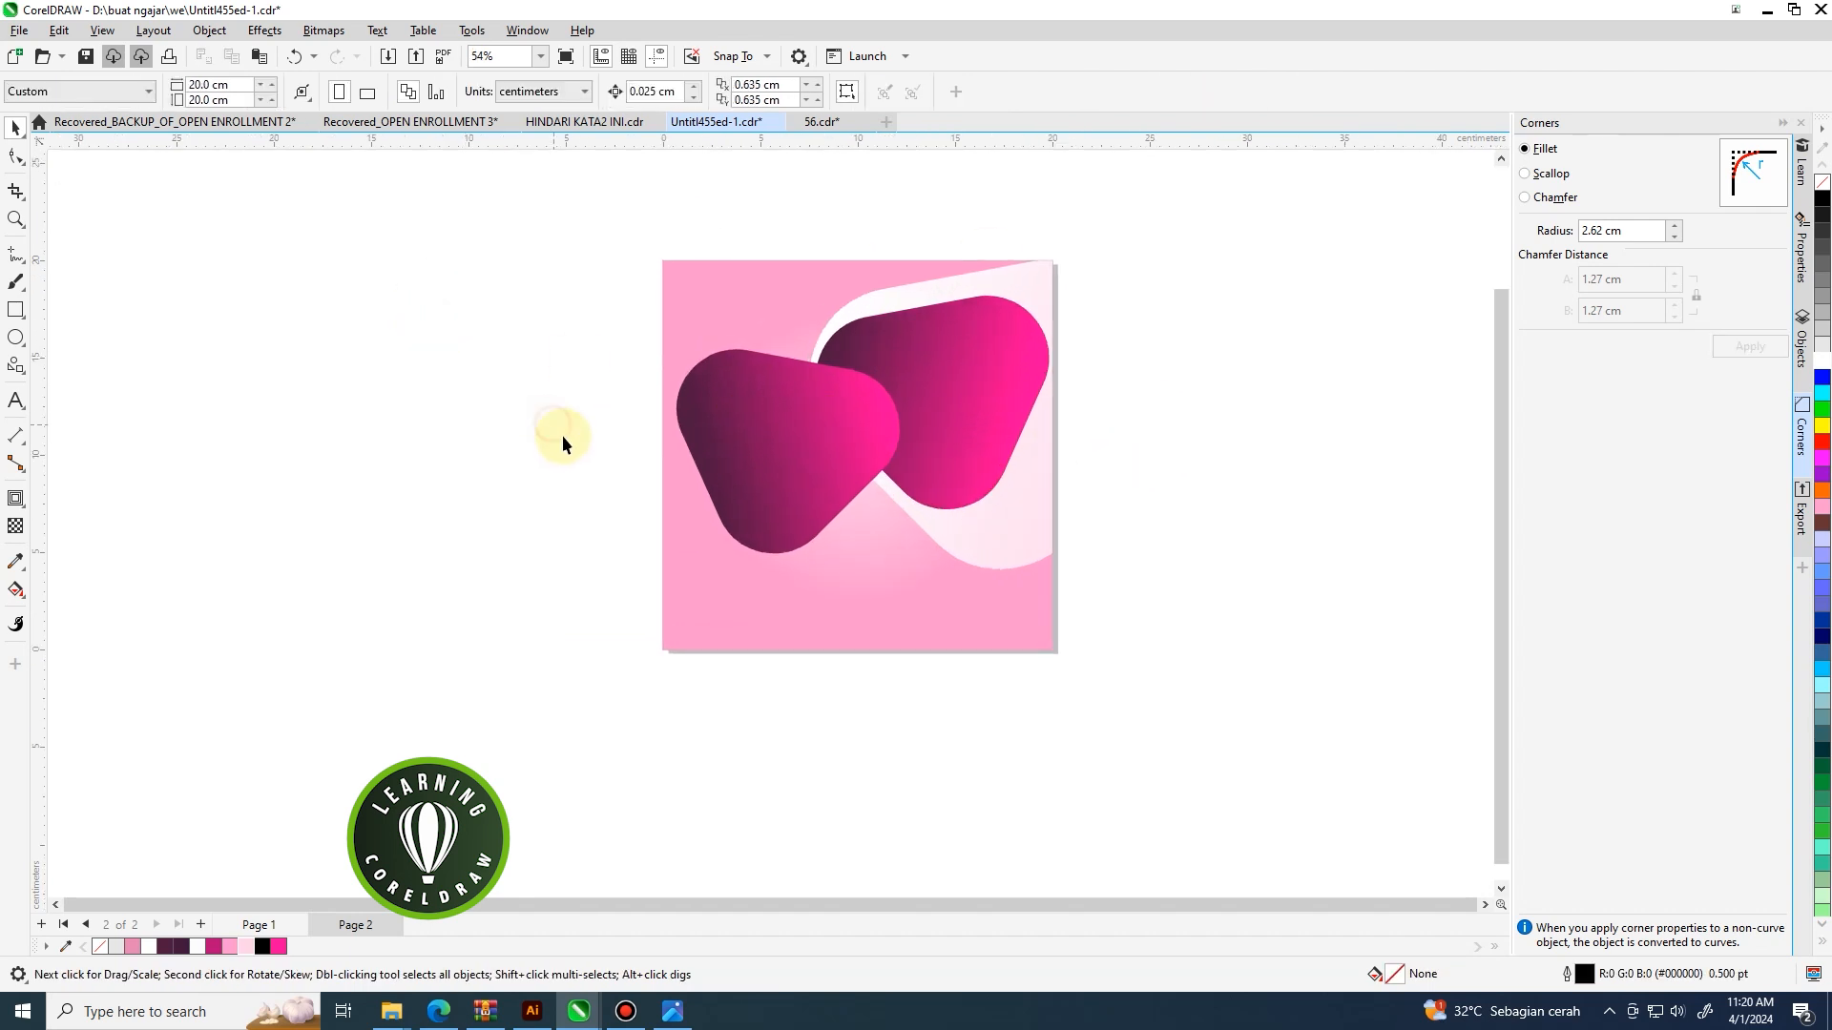
pyautogui.hotkey('ctrl', 'v')
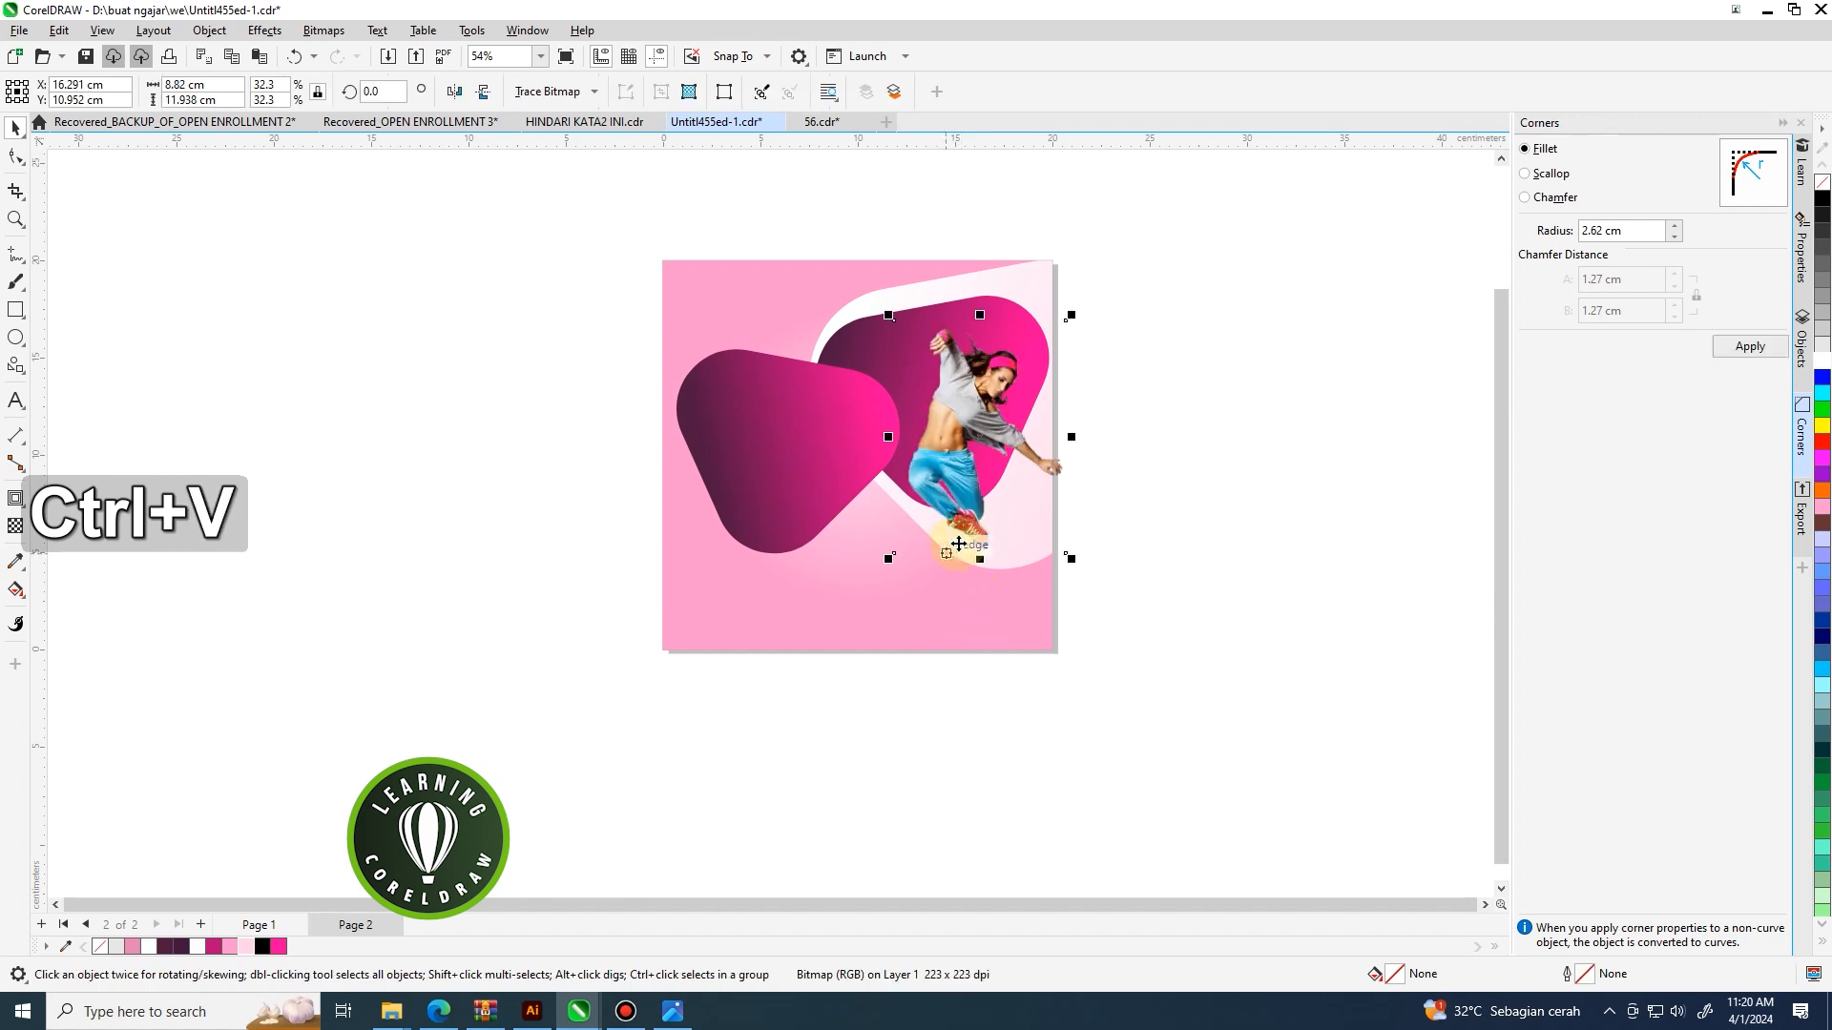
pyautogui.scroll(2, 969, 379)
pyautogui.moveTo(970, 380); pyautogui.dragTo(935, 366)
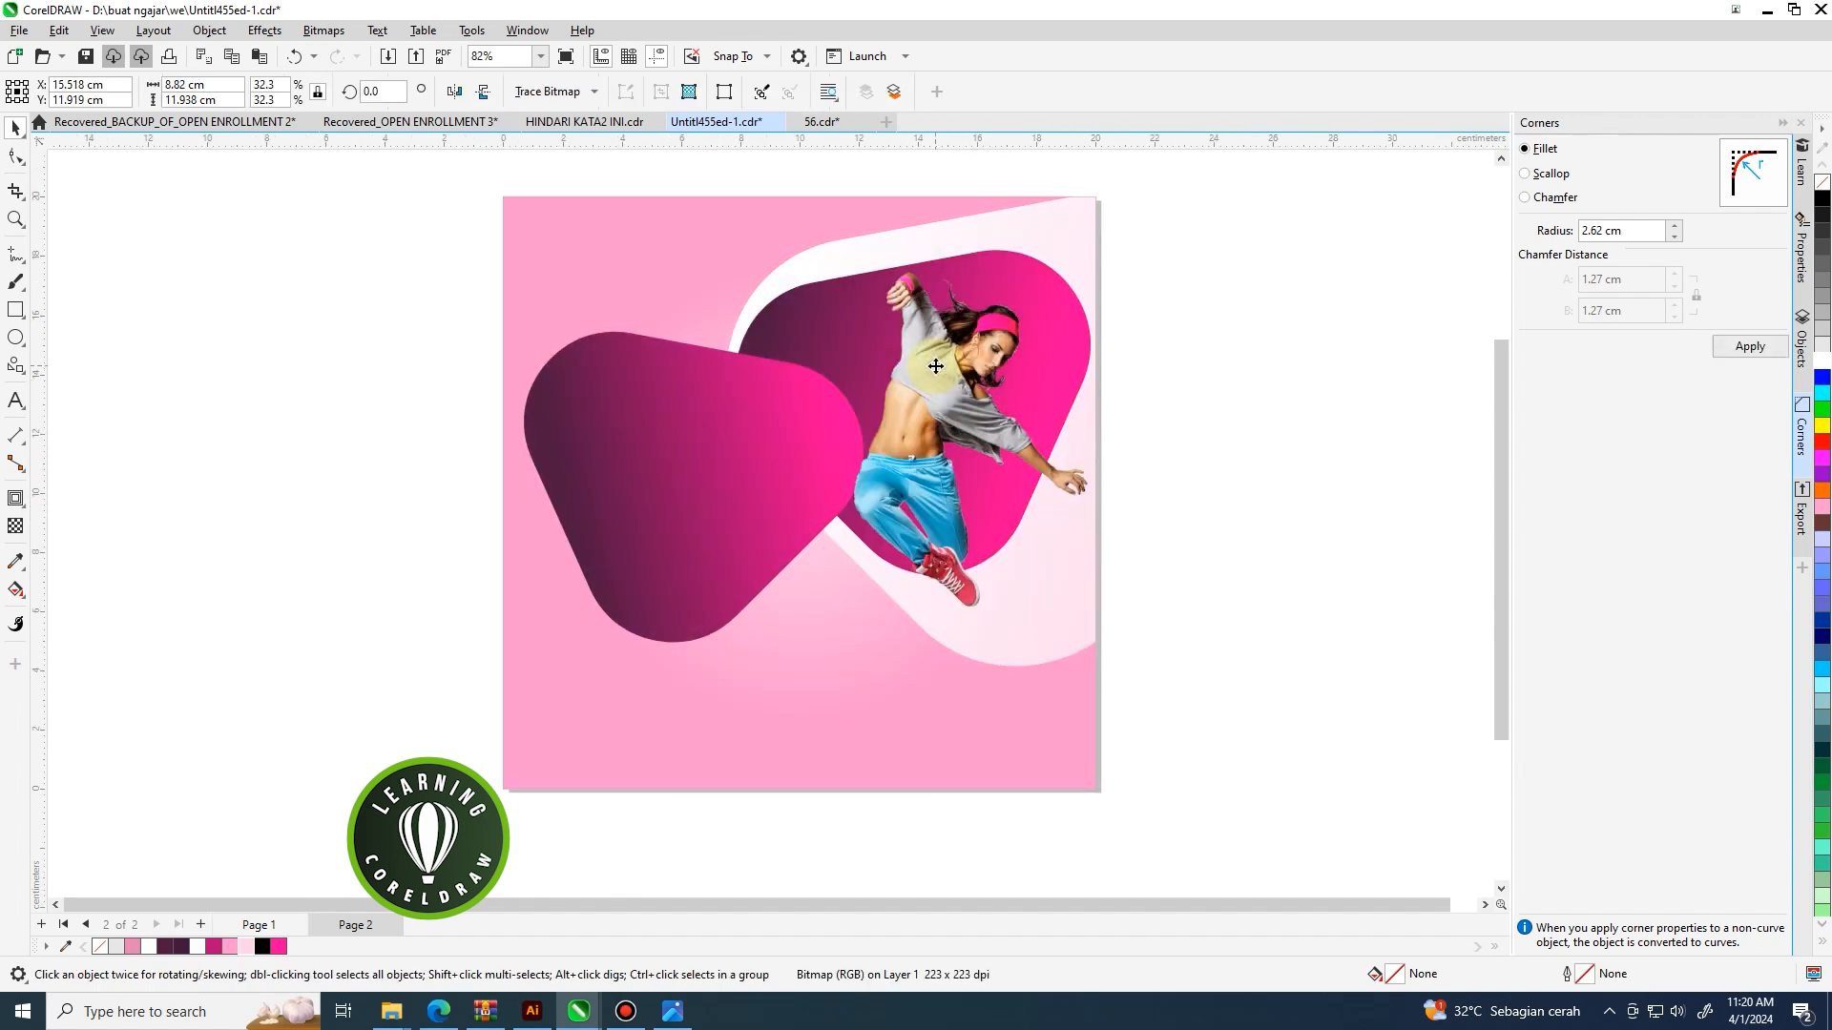
pyautogui.moveTo(935, 369); pyautogui.dragTo(935, 372)
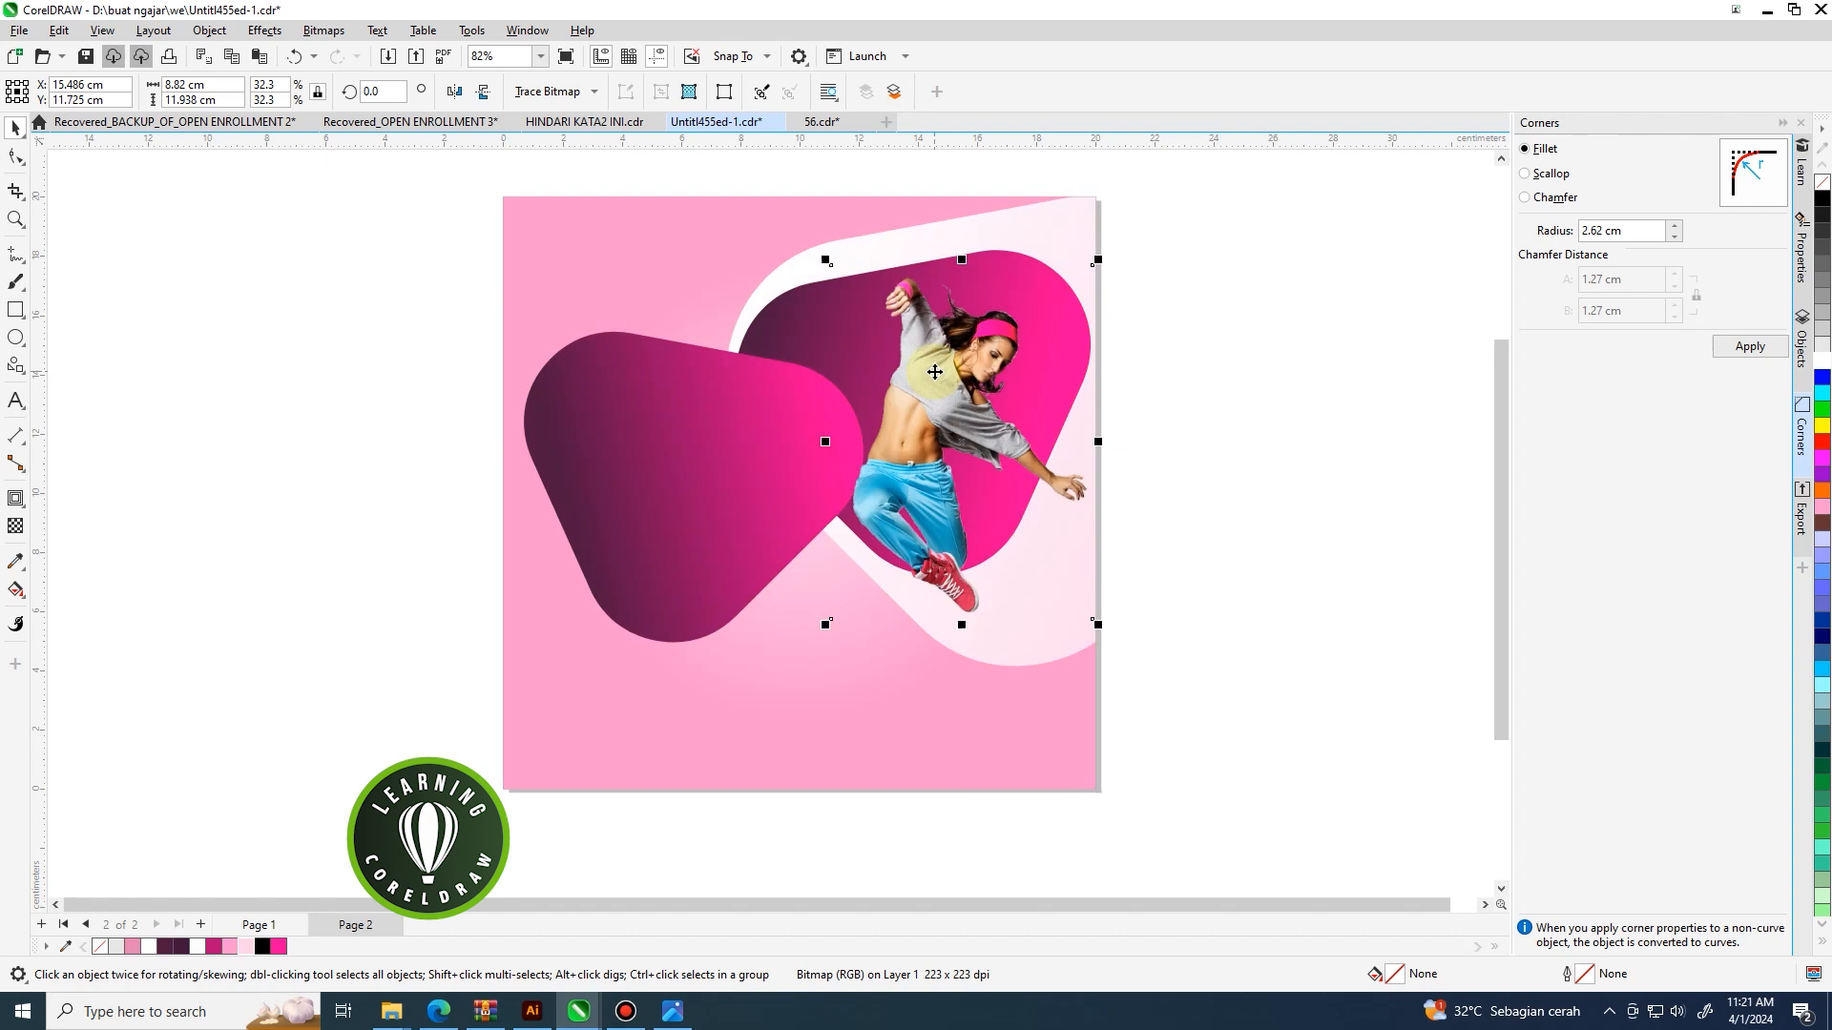
pyautogui.scroll(-2, 935, 372)
pyautogui.click(1159, 368)
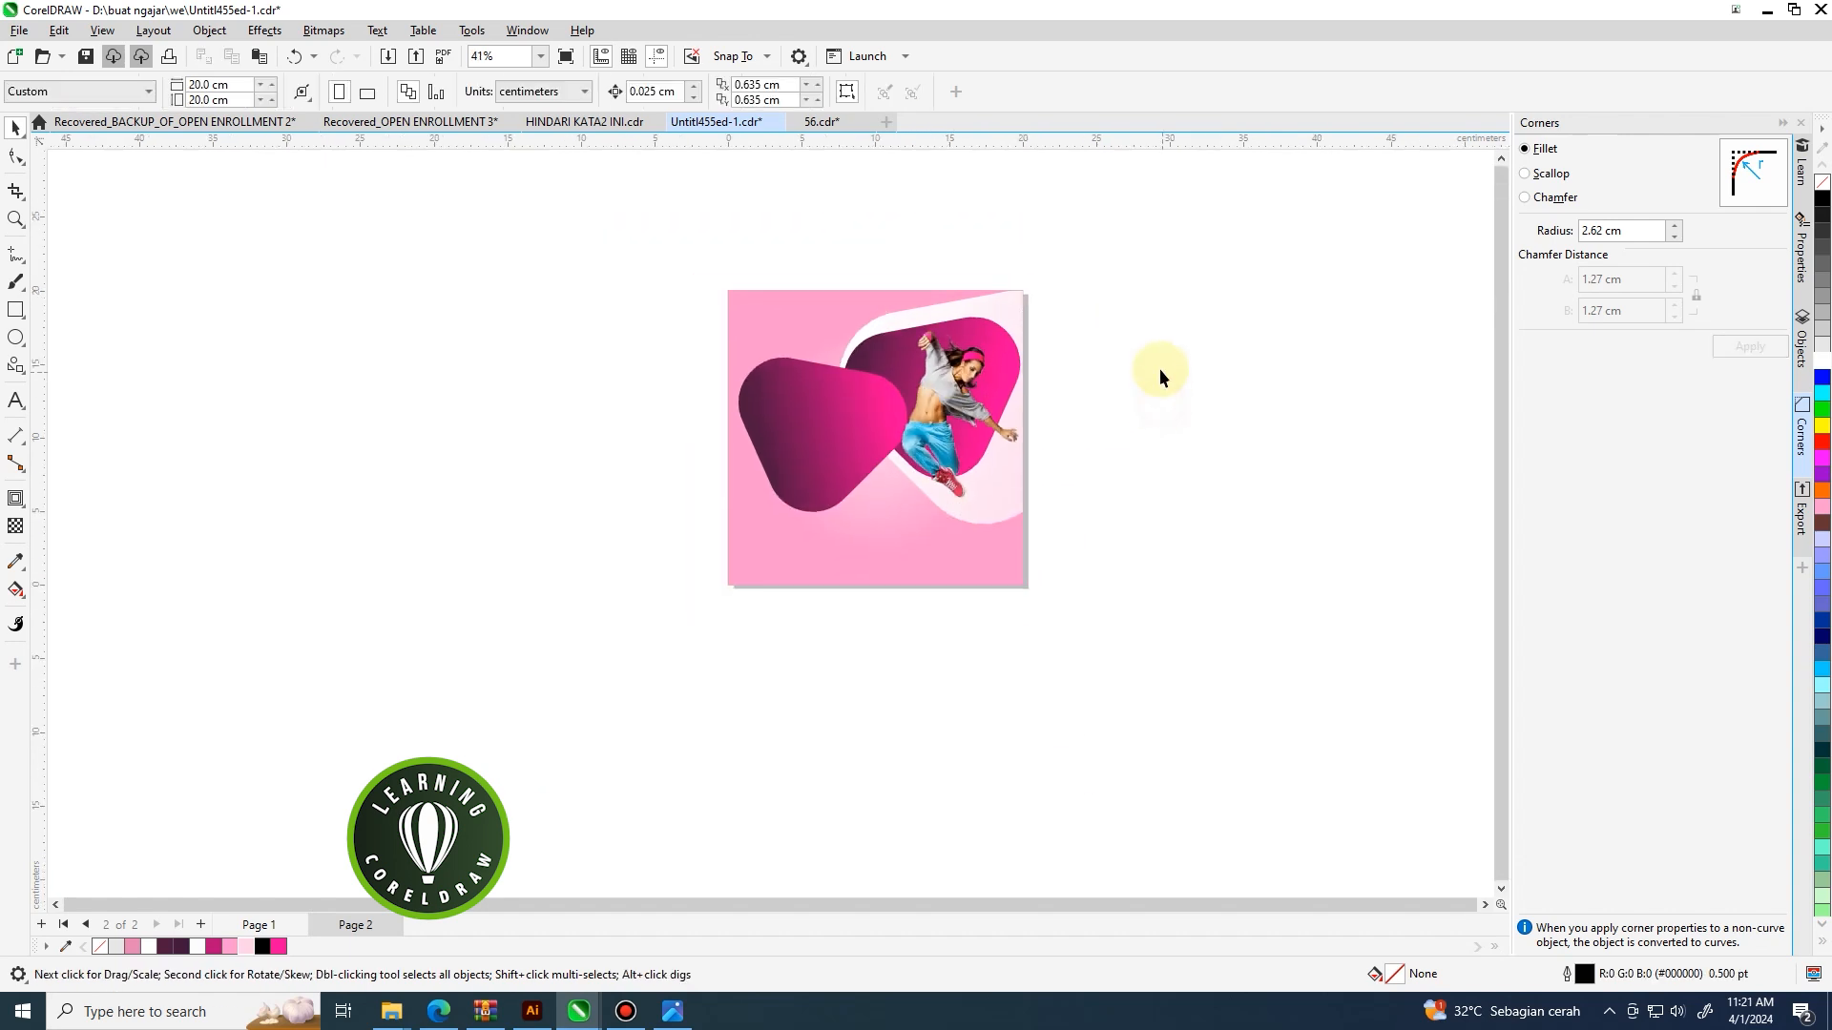
# Add the text "lEARN HOW TO DANCE" on the left triangle, breaking the line before "DANCE".
pyautogui.scroll(2, 883, 360)
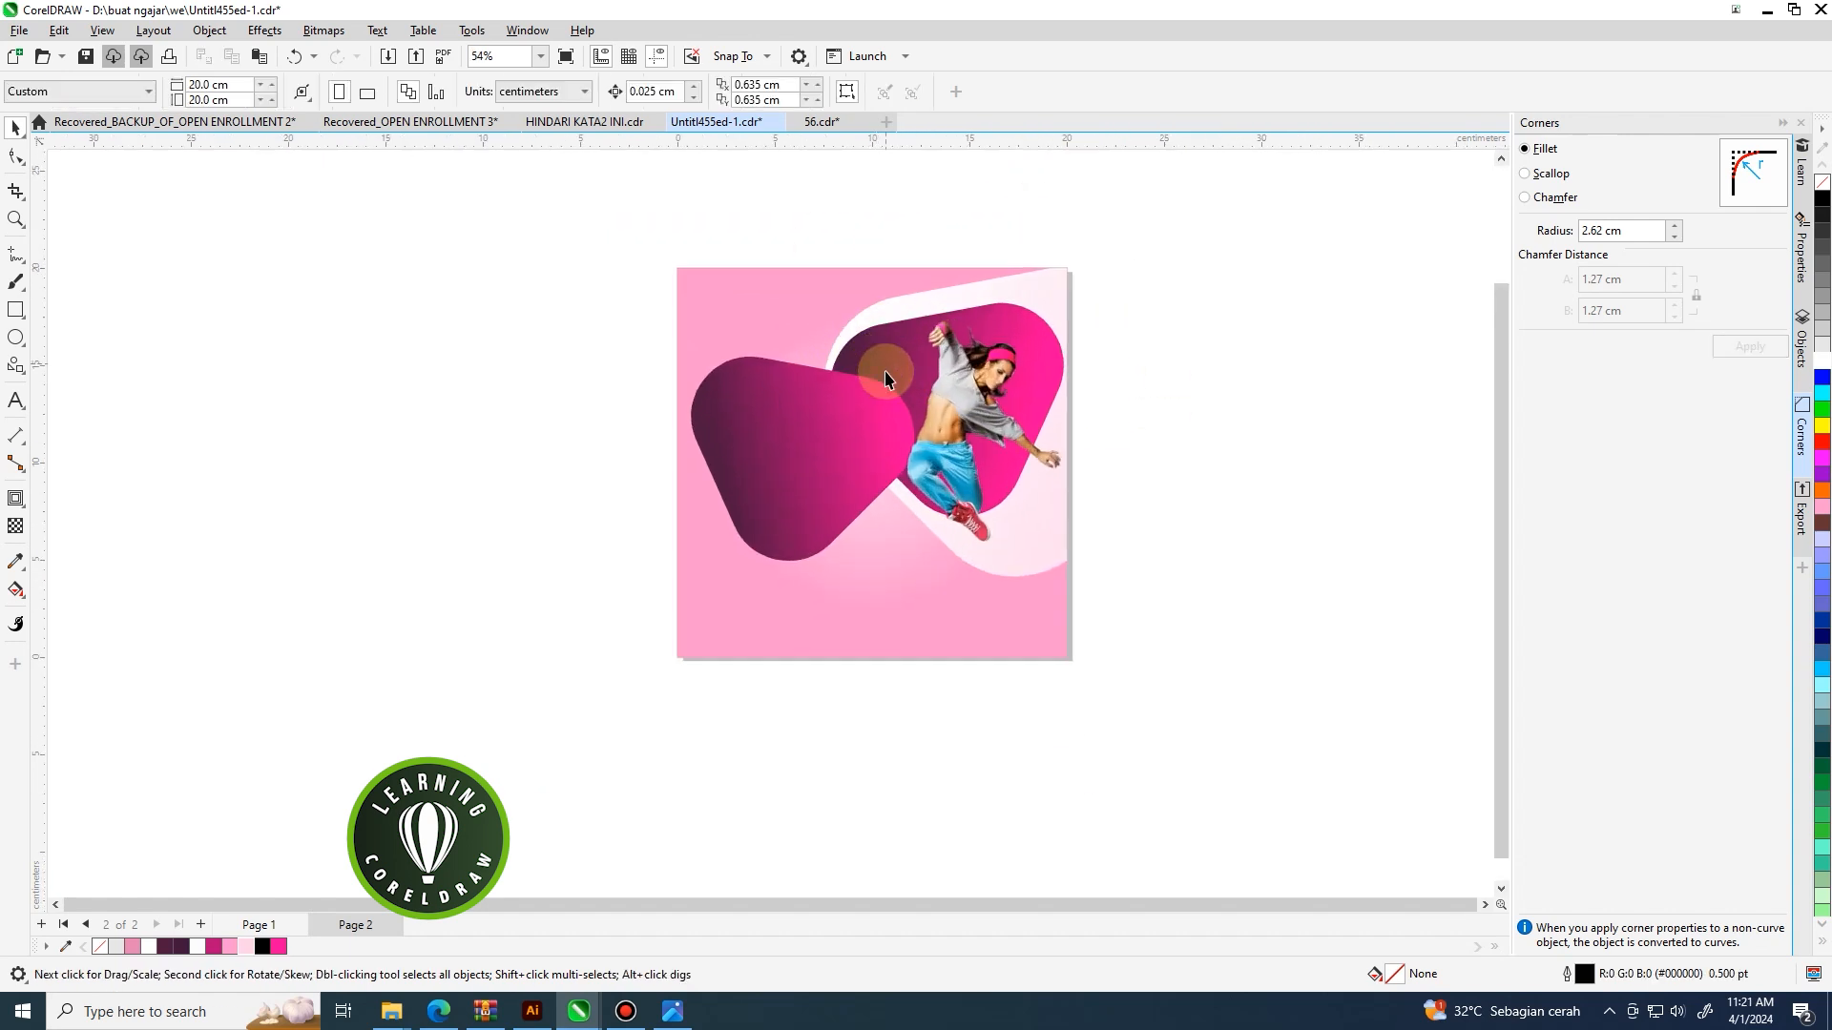
pyautogui.click(17, 401)
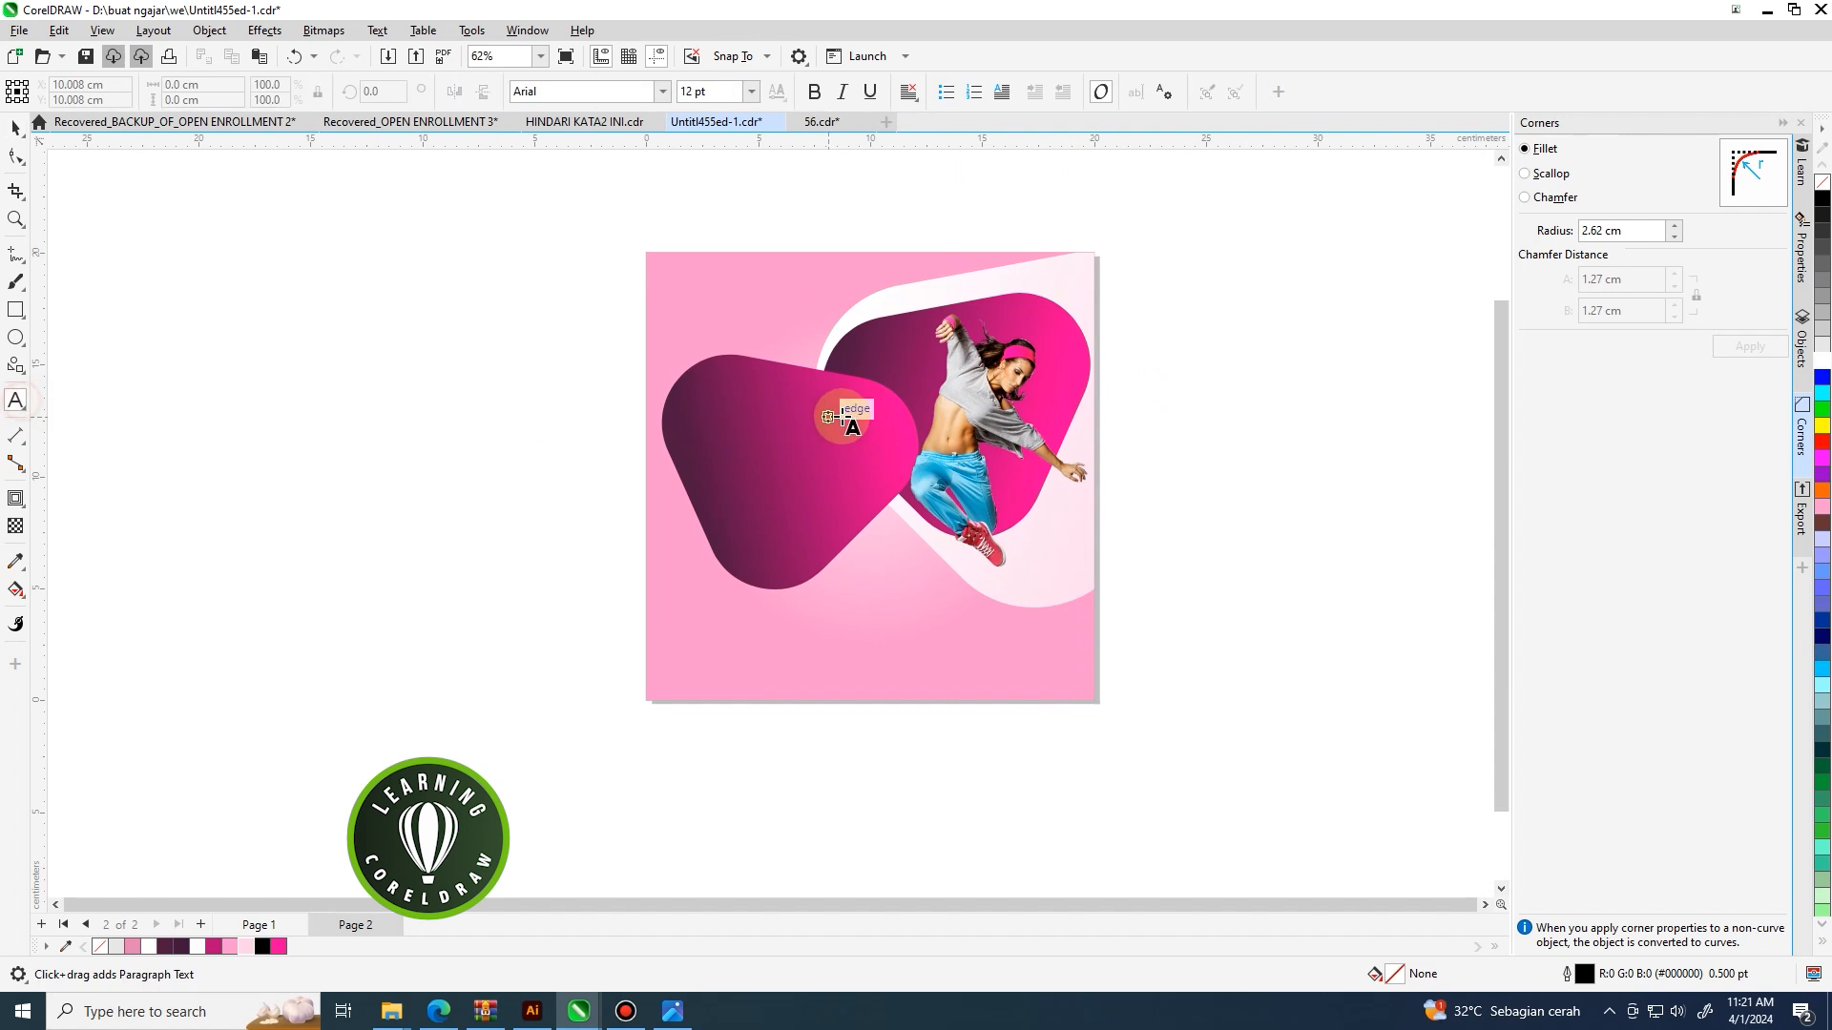
pyautogui.write('lEARN')
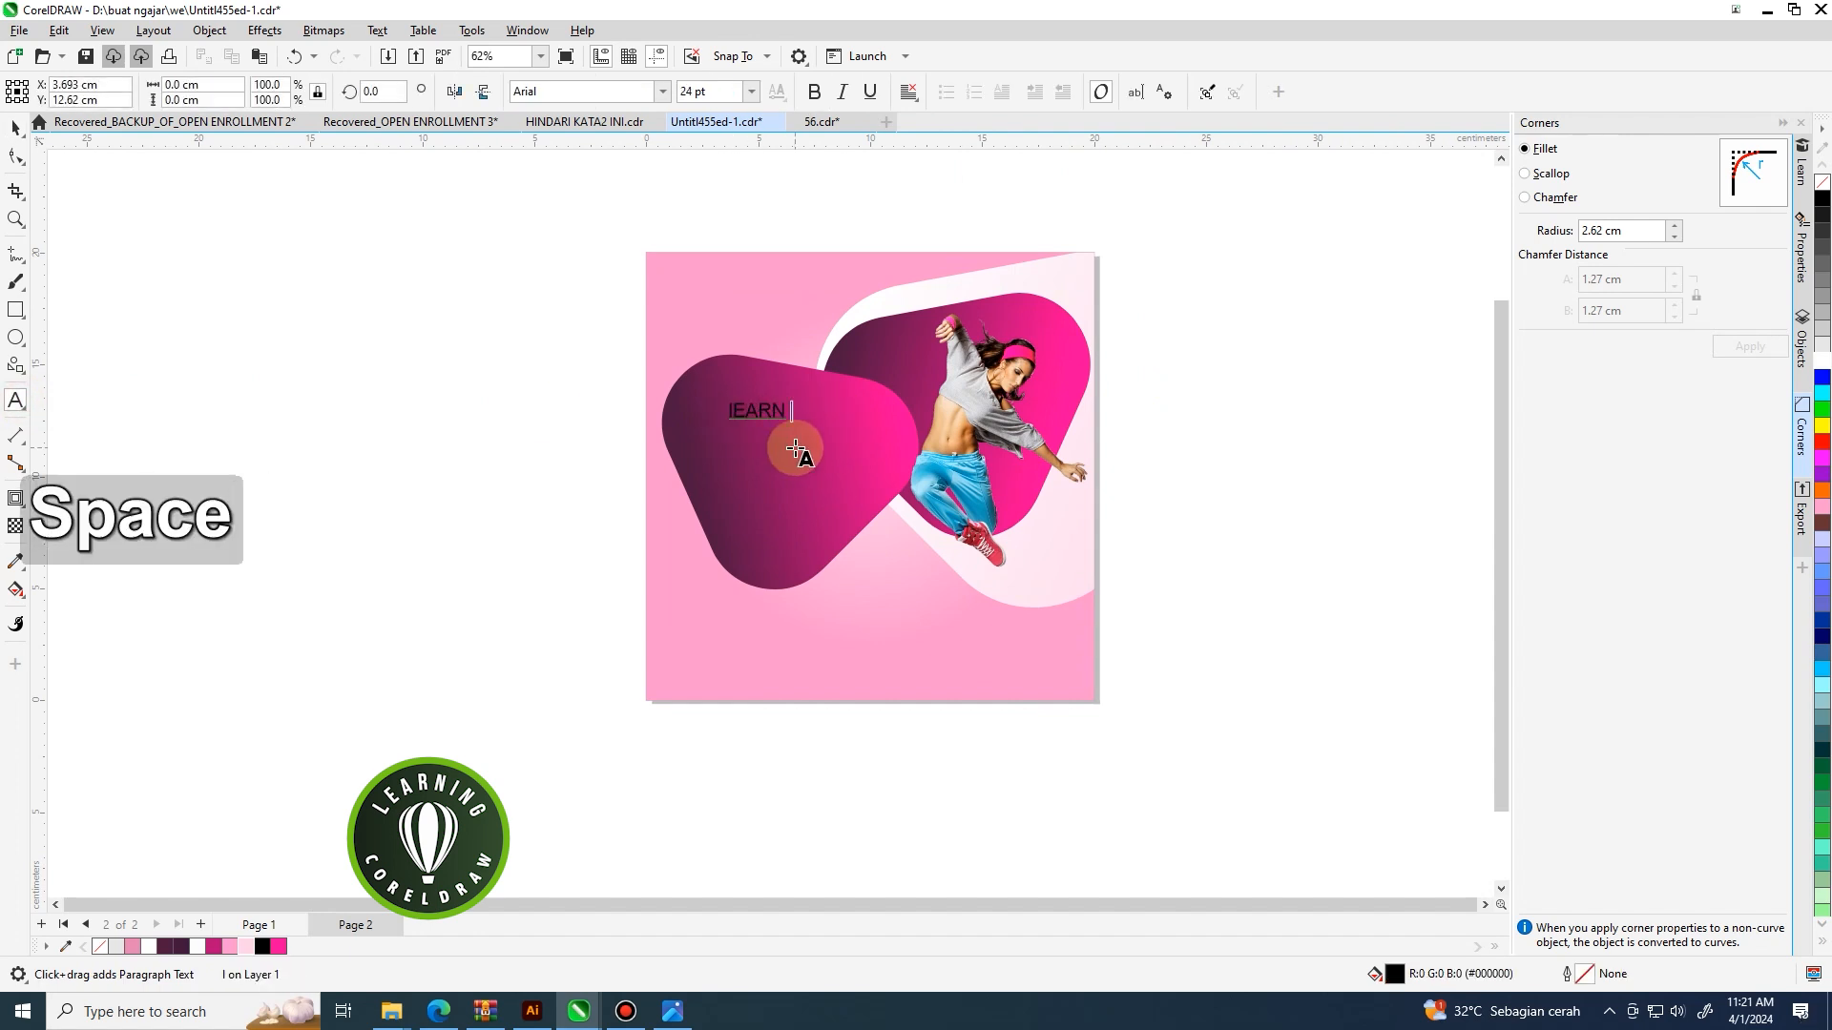
pyautogui.write(' HOW TO')
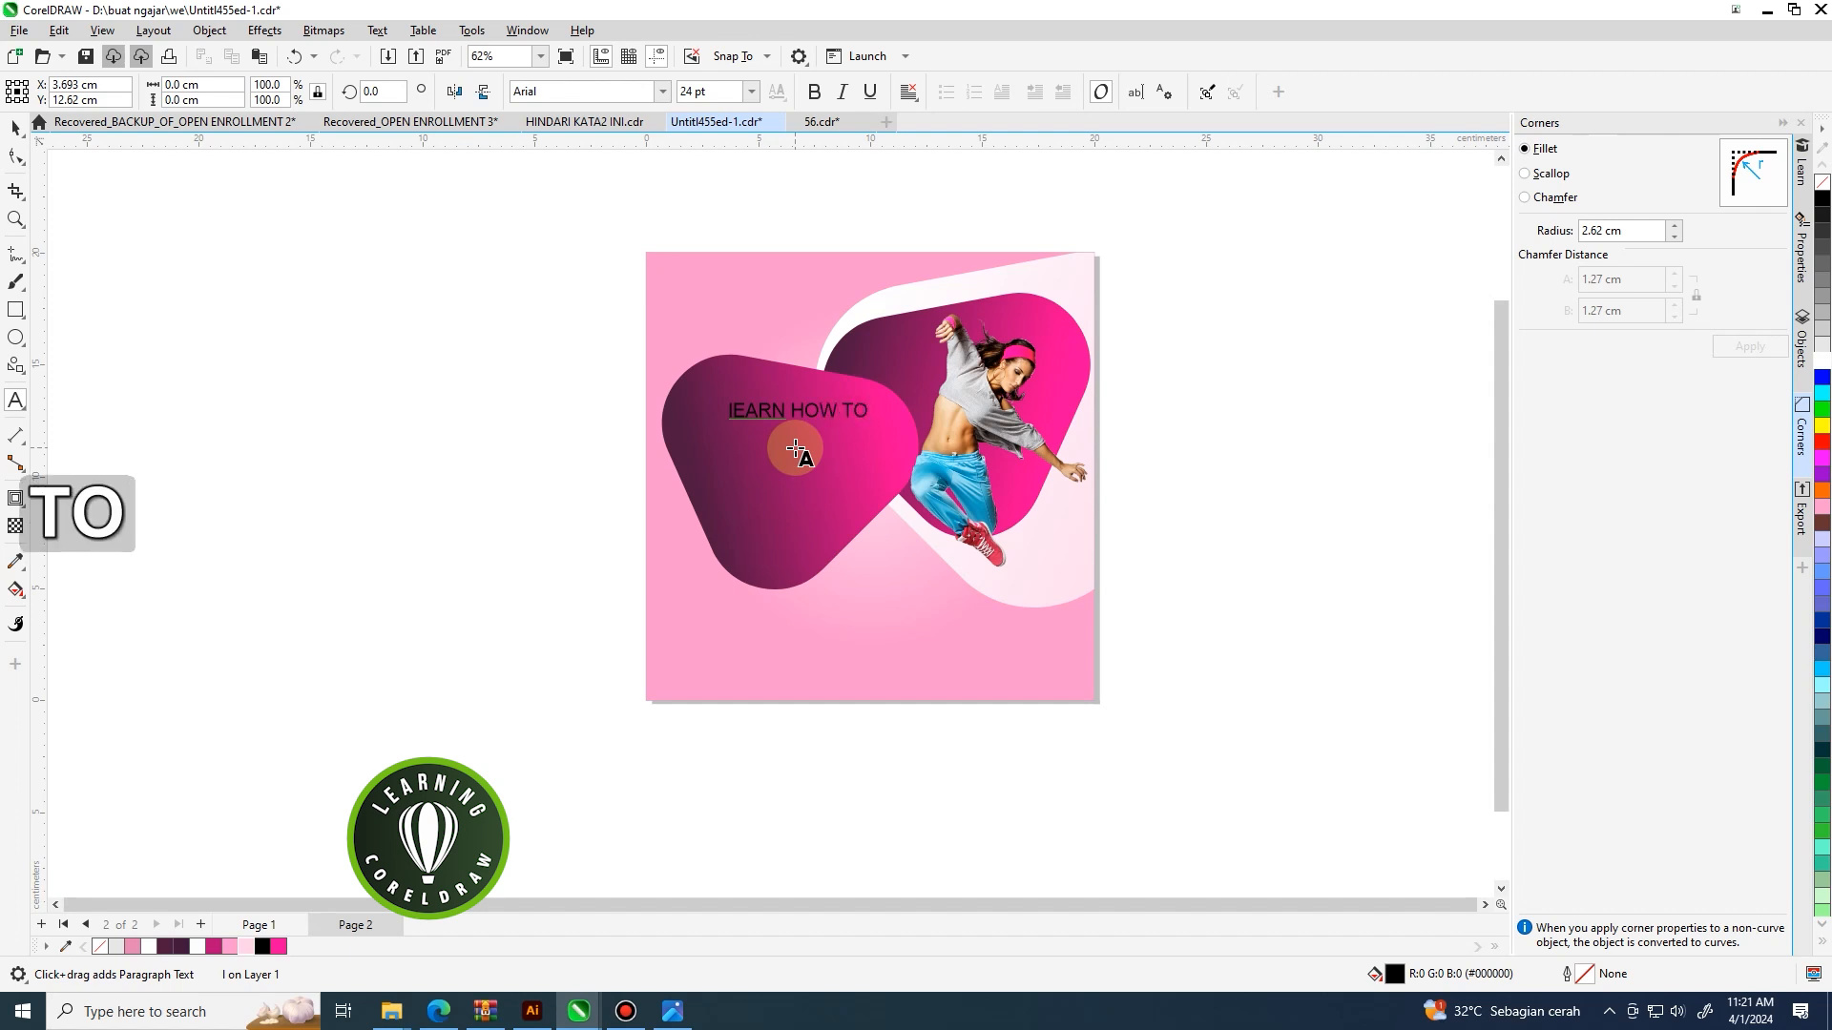
pyautogui.write(' DANCE')
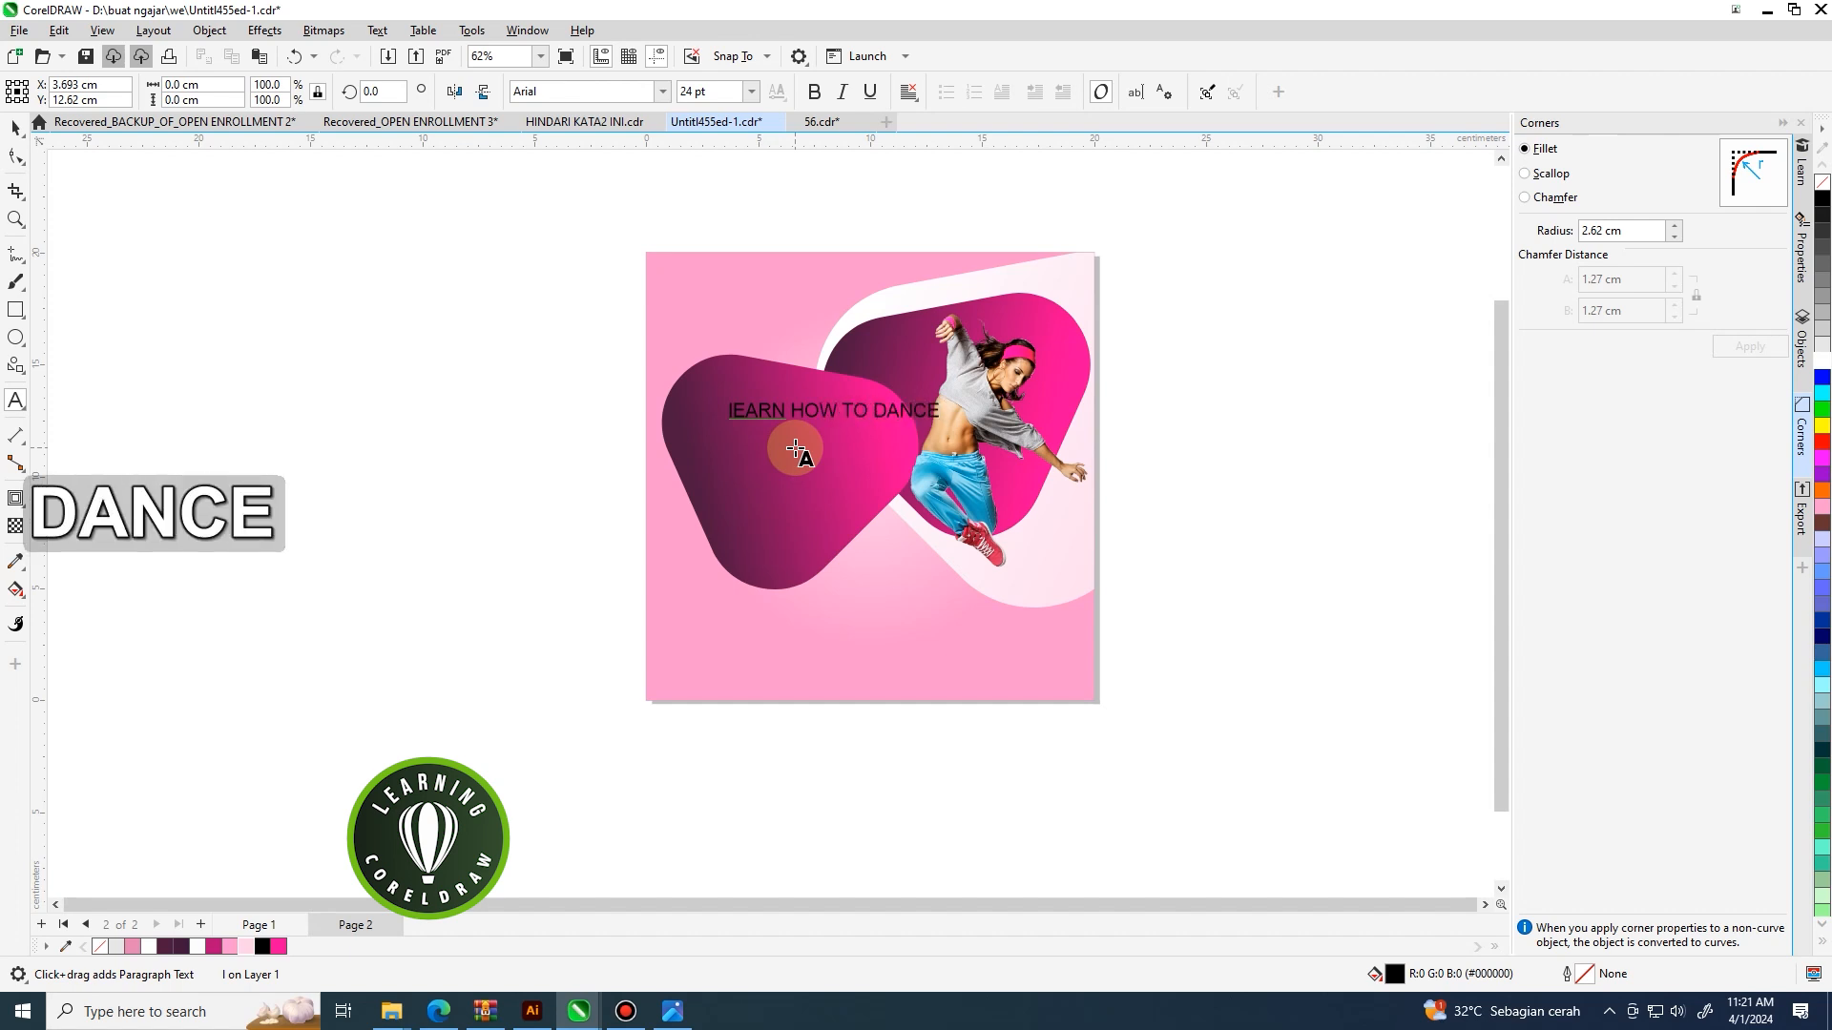
pyautogui.click(874, 410)
pyautogui.press('Return')
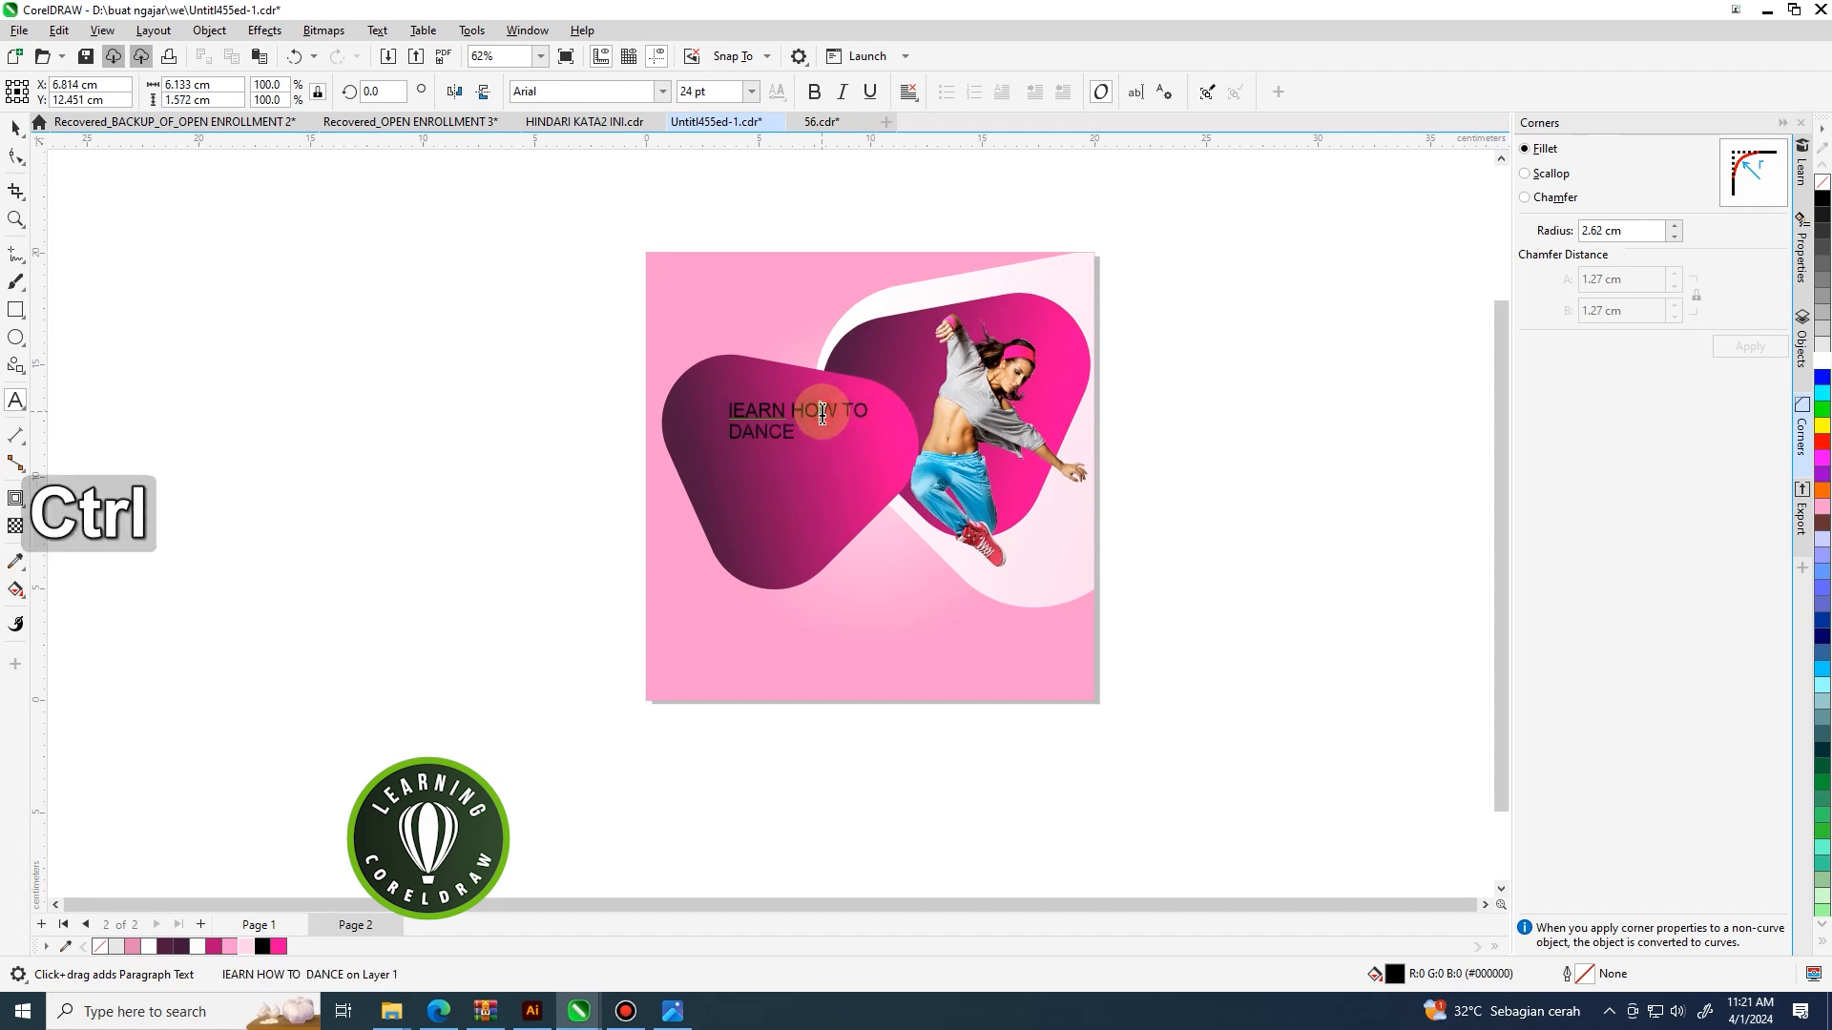
# Change the case of the whole two-line heading to Title Case.
pyautogui.hotkey('ctrl', 'a')
pyautogui.rightClick(824, 415)
pyautogui.moveTo(896, 488)
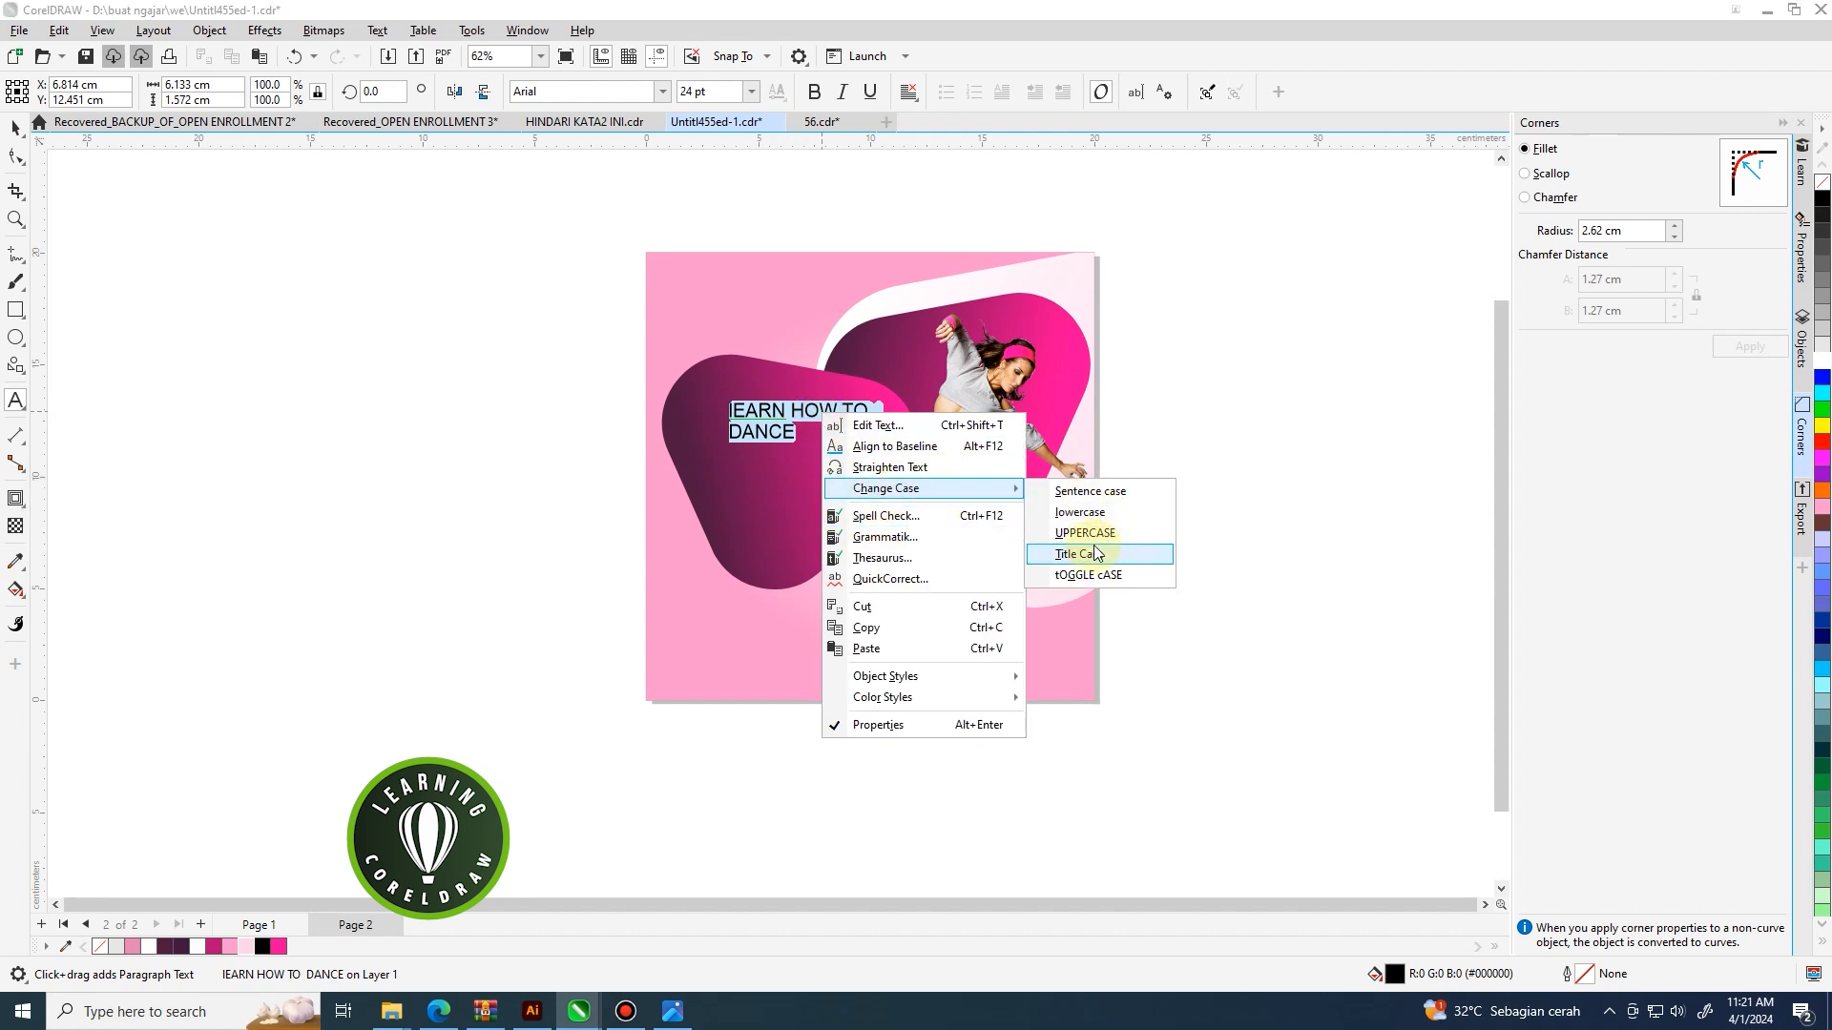
pyautogui.click(1092, 548)
pyautogui.click(774, 422)
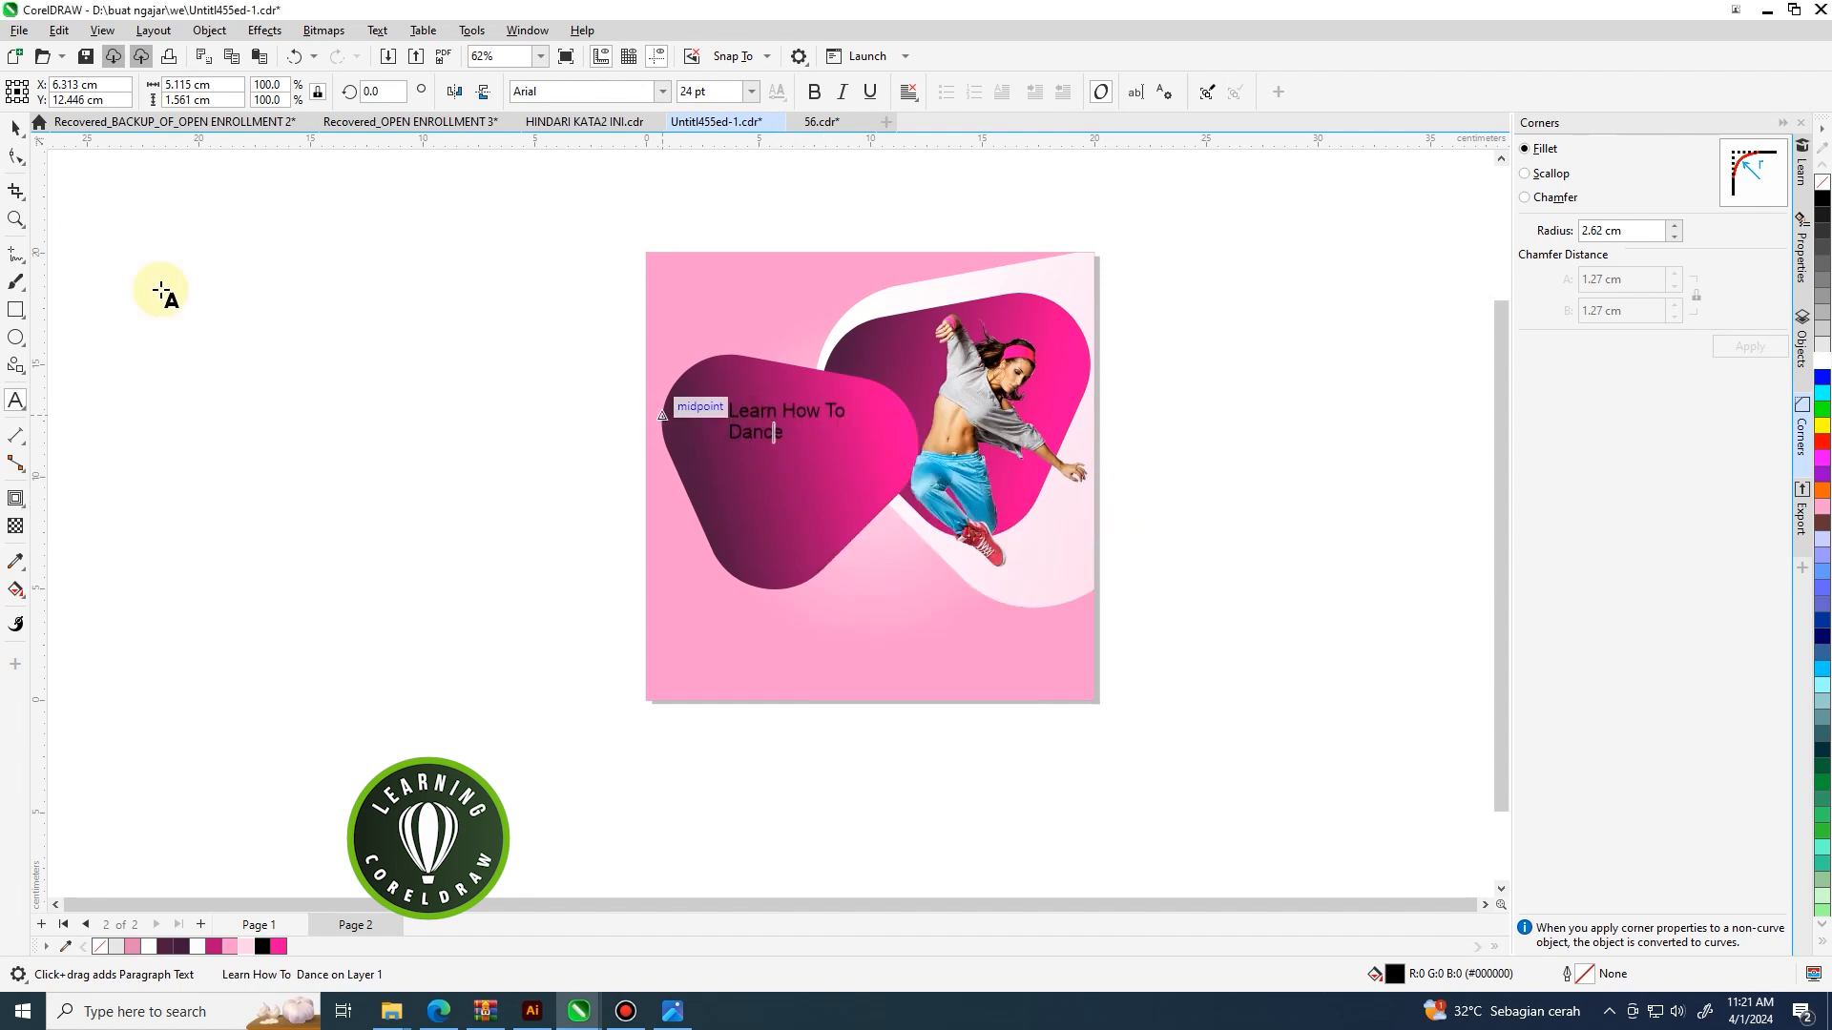
# Break the two-line heading apart into separate lines, moving "Dance" lower and "Learn How To" slightly over within the left triangle.
pyautogui.click(24, 136)
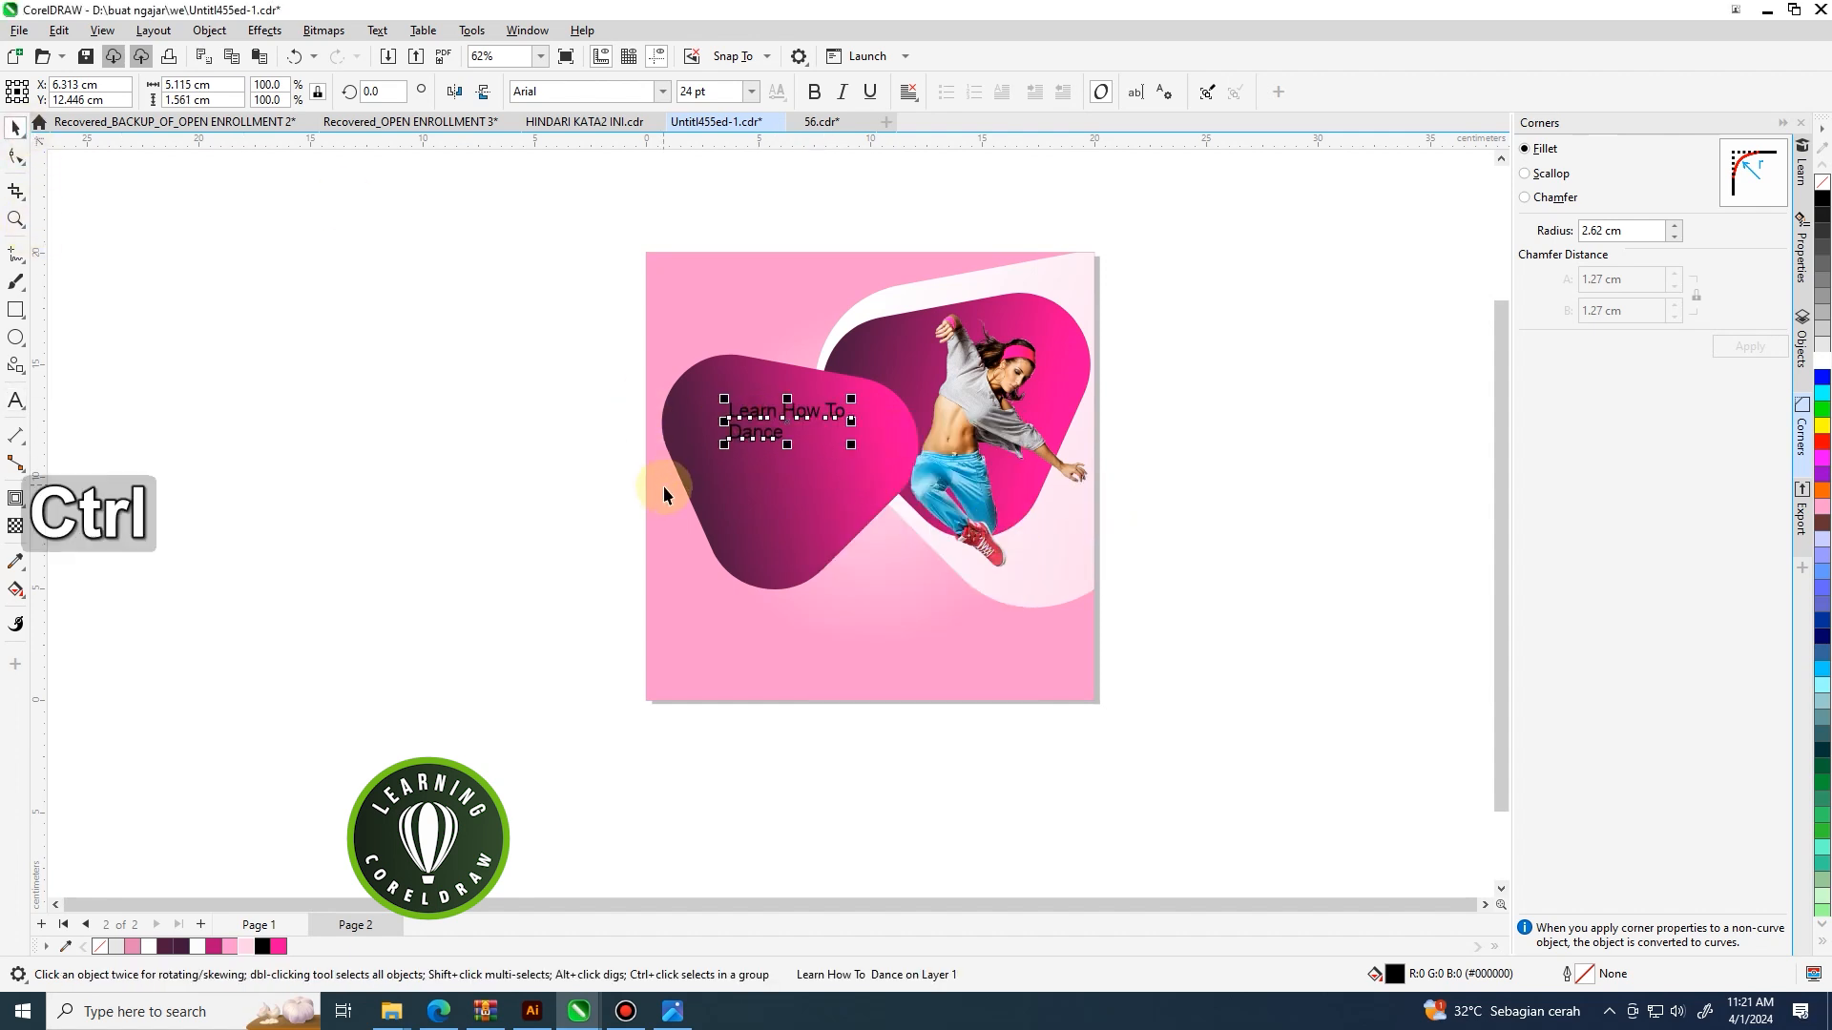
pyautogui.hotkey('ctrl', 'k')
pyautogui.scroll(2, 760, 432)
pyautogui.moveTo(761, 432); pyautogui.dragTo(761, 477)
pyautogui.moveTo(782, 412); pyautogui.dragTo(749, 424)
# Edit the first heading line to read "Learn How to" with a lowercase "t" in "to".
pyautogui.doubleClick(834, 408)
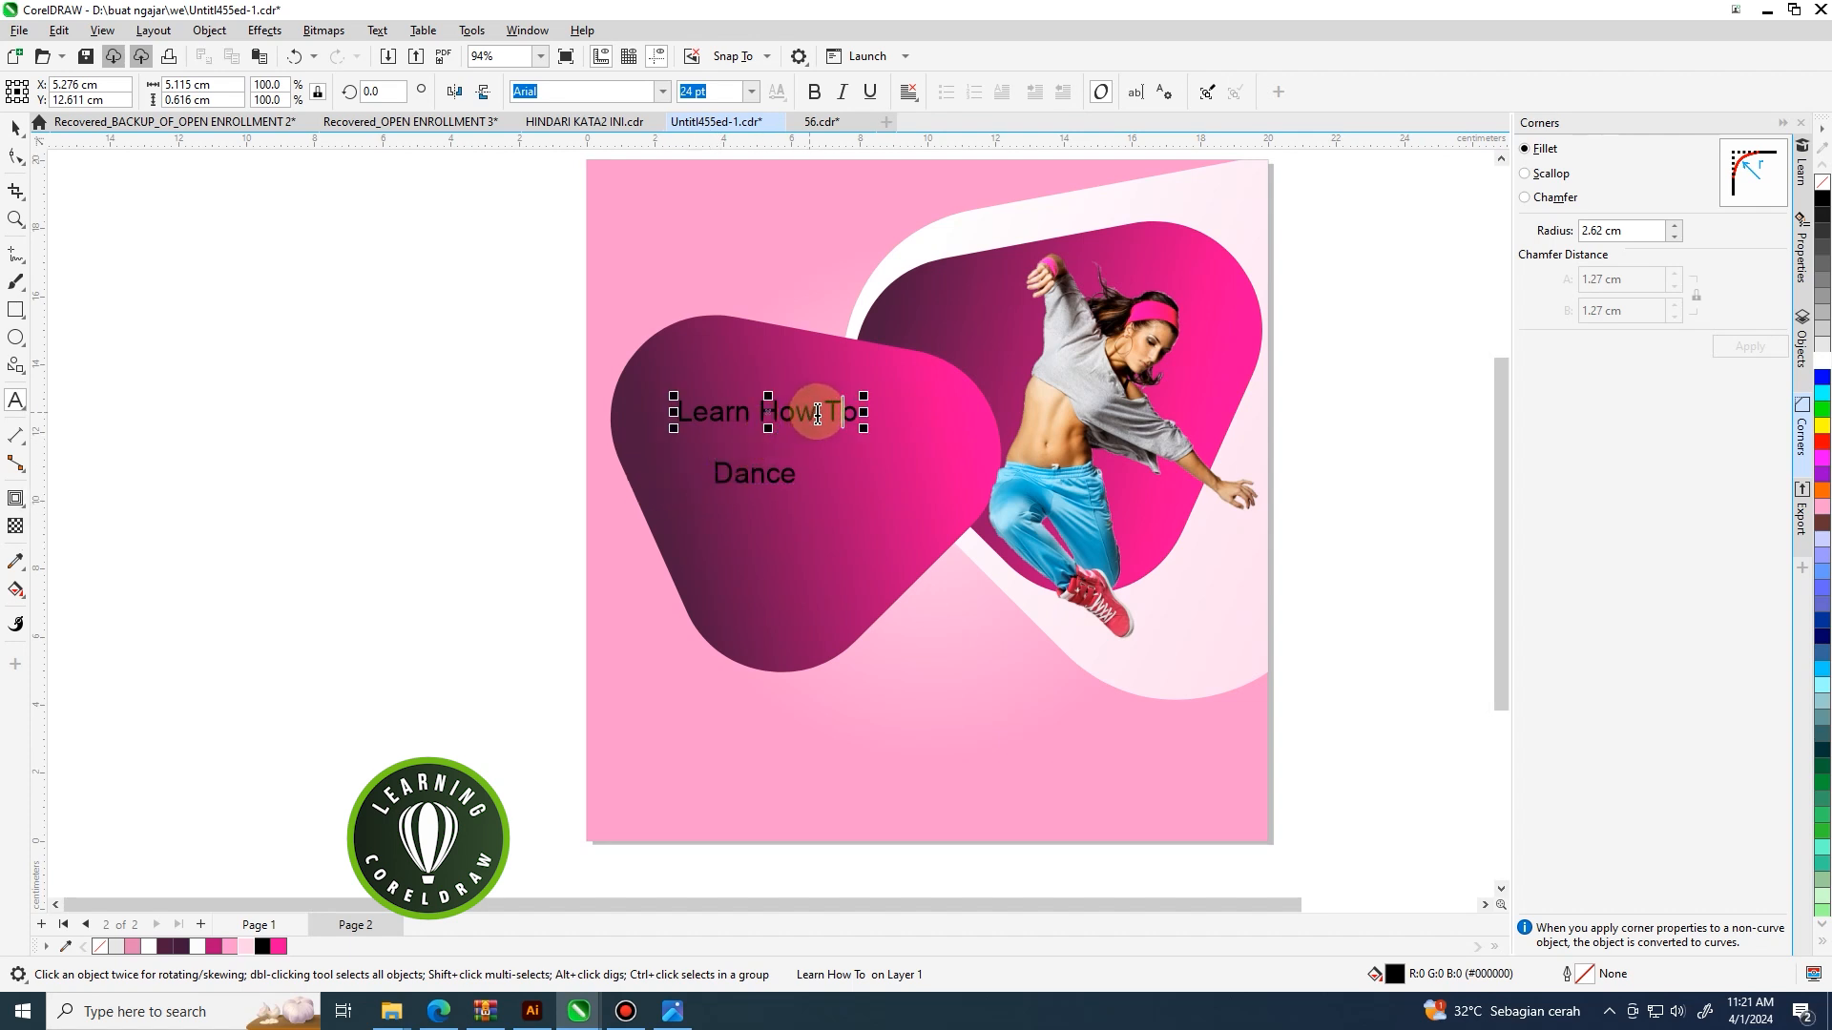
pyautogui.press('capslock')
pyautogui.write('t')
pyautogui.click(15, 127)
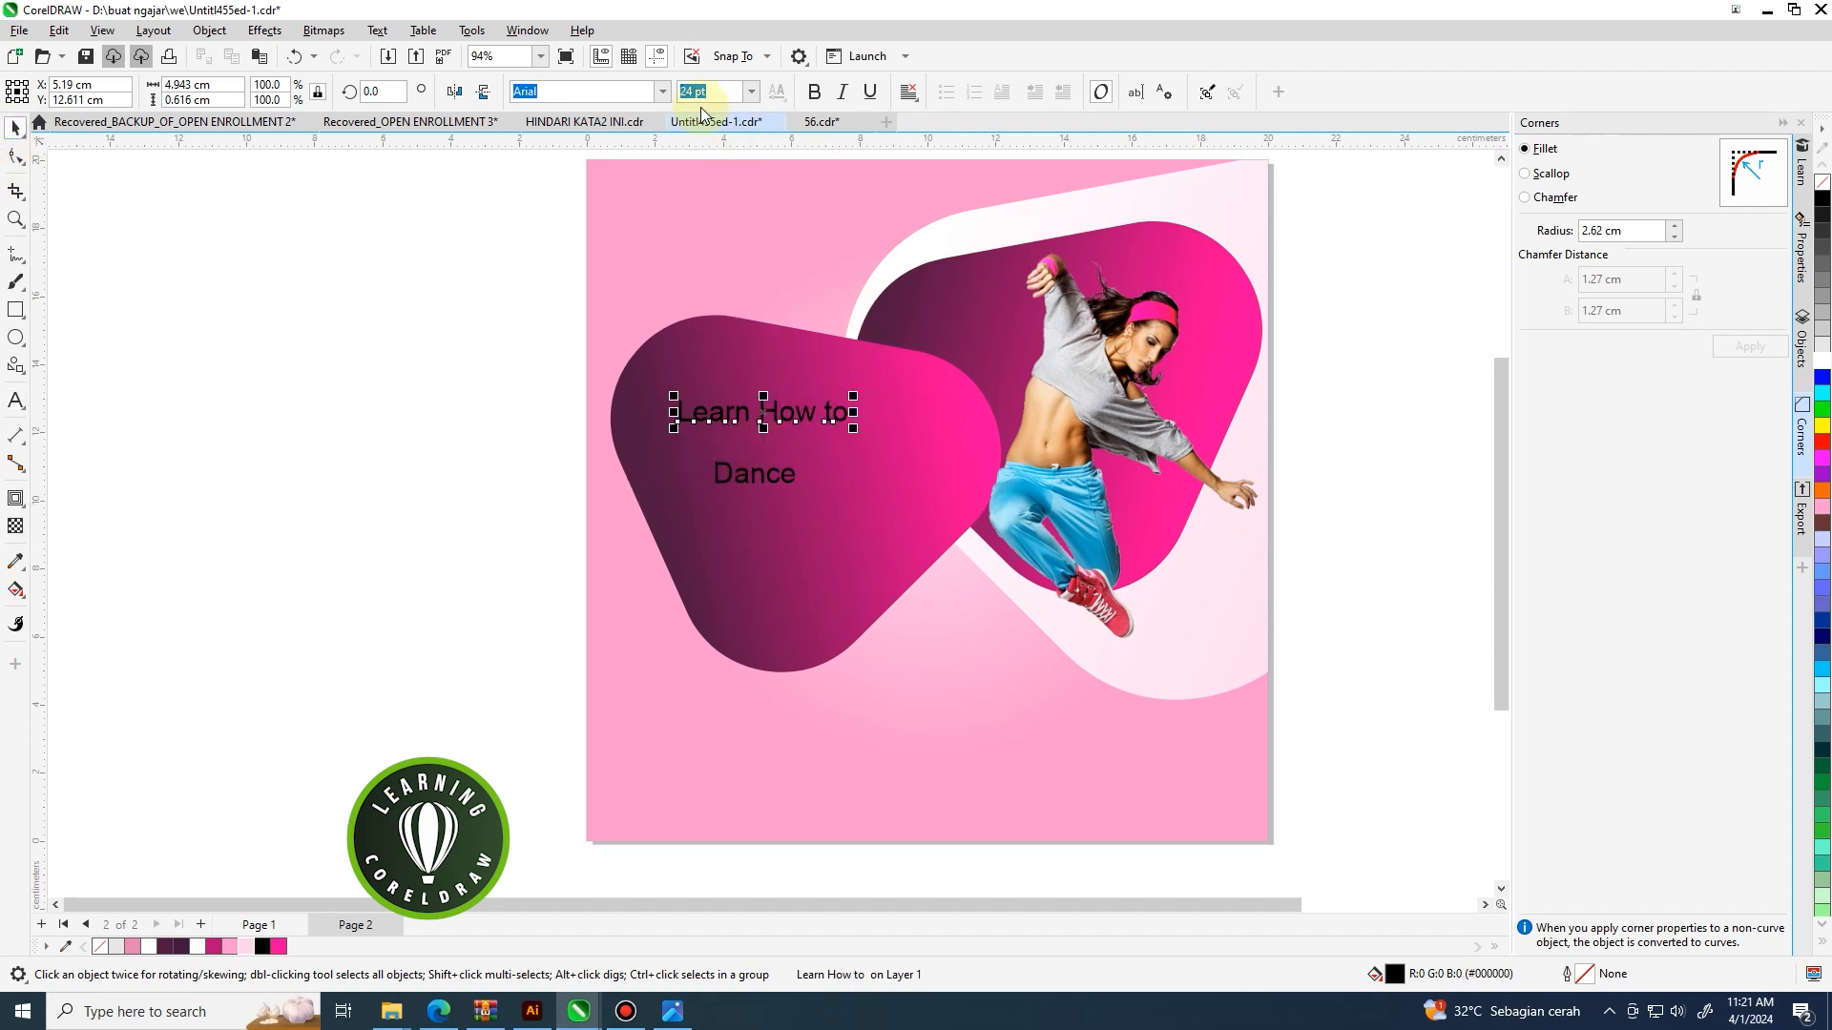
# Fill both heading lines, "Learn How to" and "Dance", with white.
pyautogui.click(1823, 364)
pyautogui.moveTo(388, 380); pyautogui.dragTo(902, 494)
pyautogui.click(1821, 366)
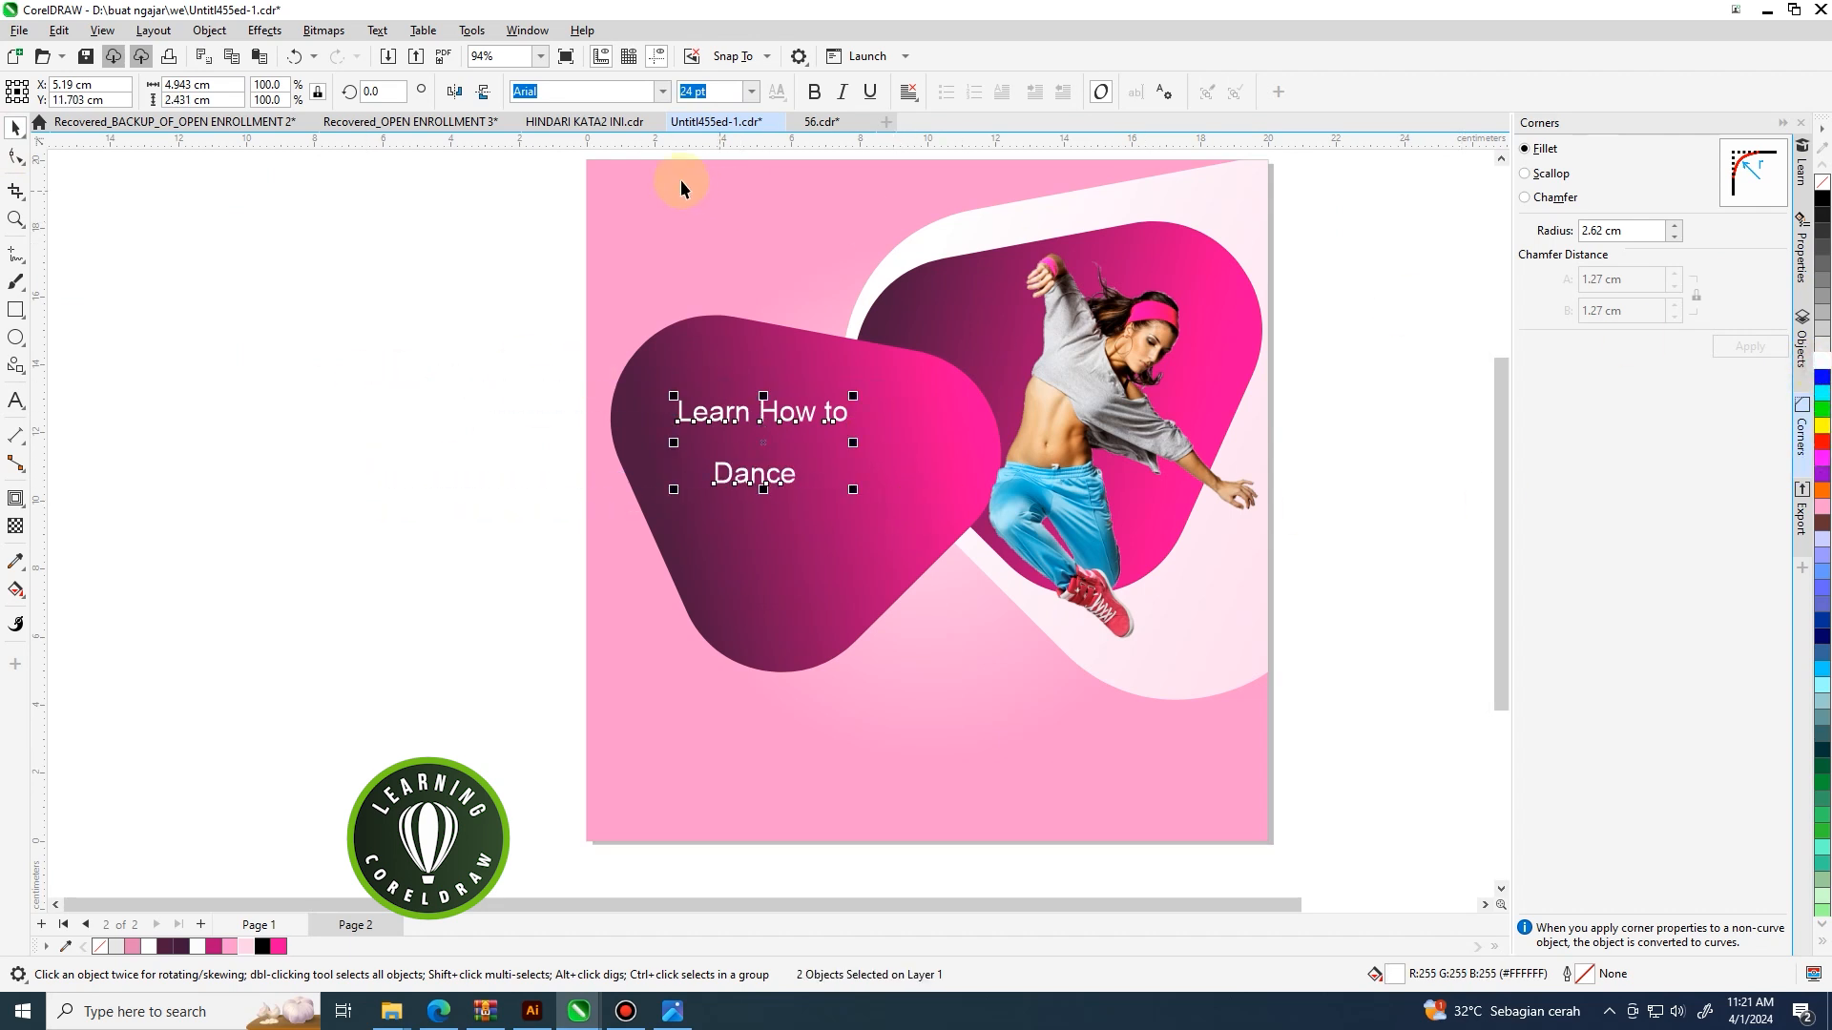
pyautogui.click(487, 254)
# Set "Learn How to" in the Pink Dominique font and enlarge it to about 68.6 pt.
pyautogui.click(703, 410)
pyautogui.click(664, 92)
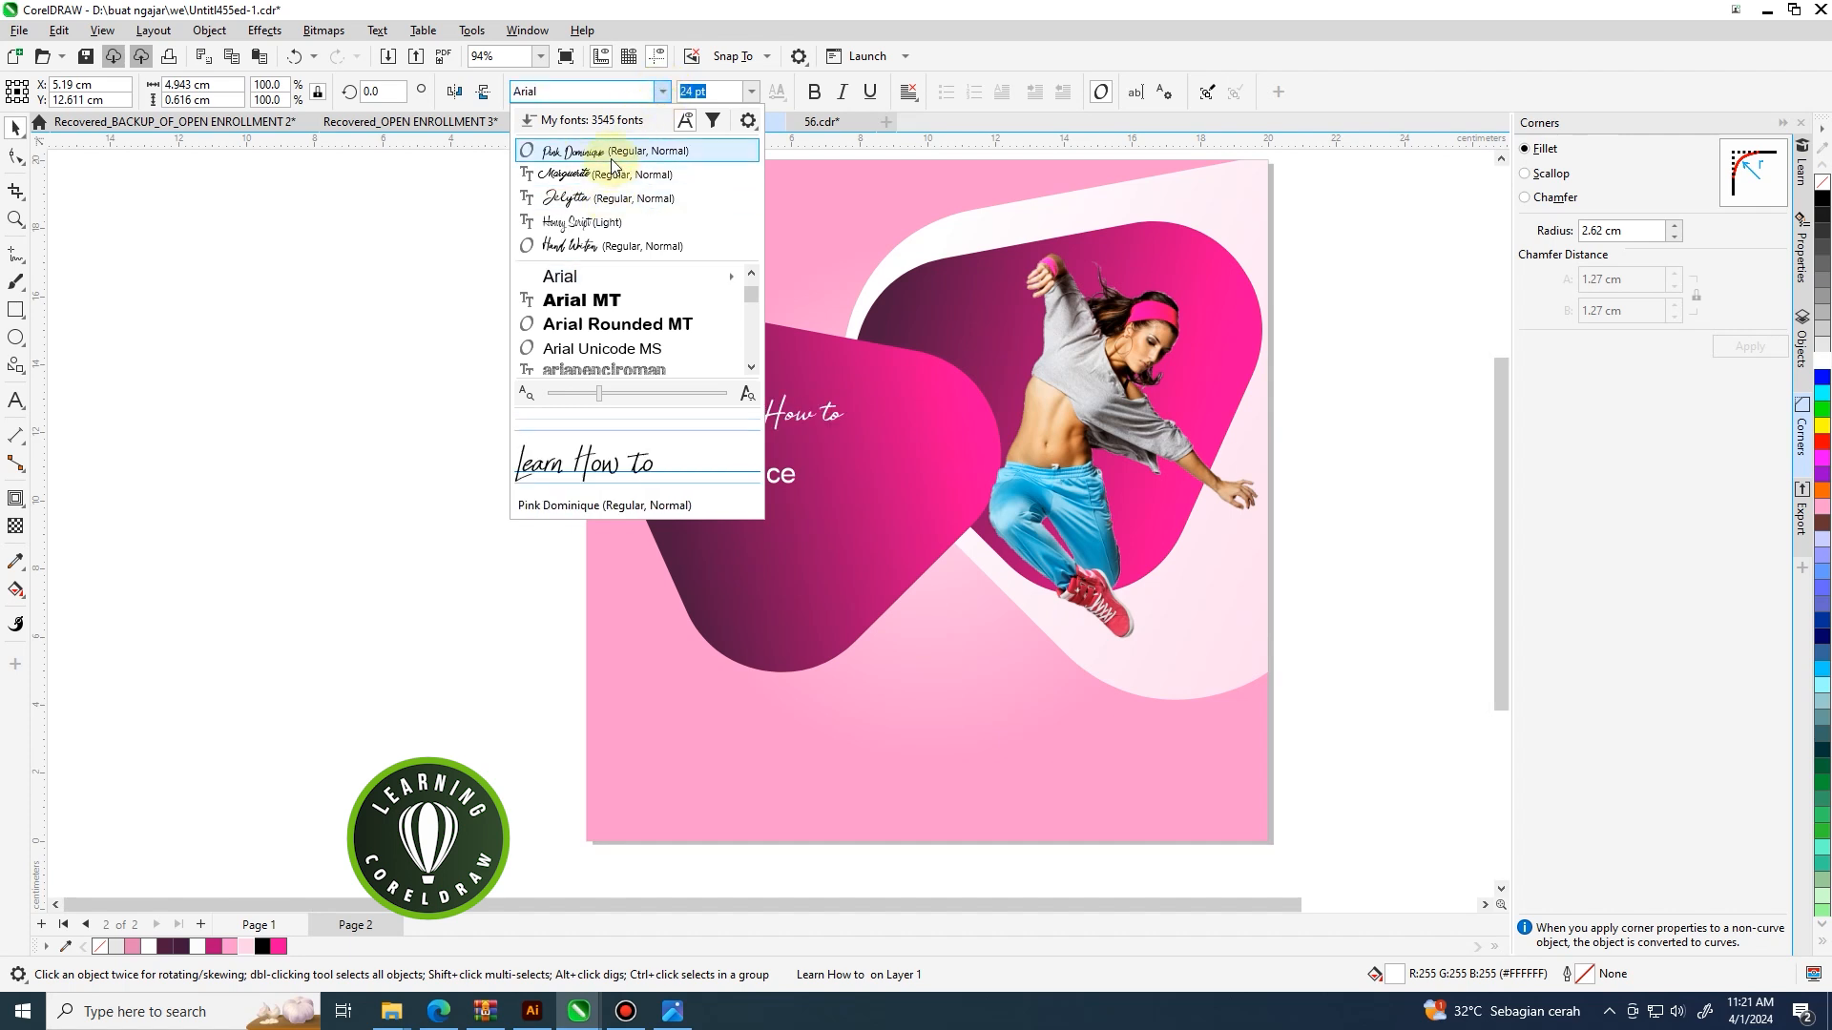
pyautogui.click(611, 152)
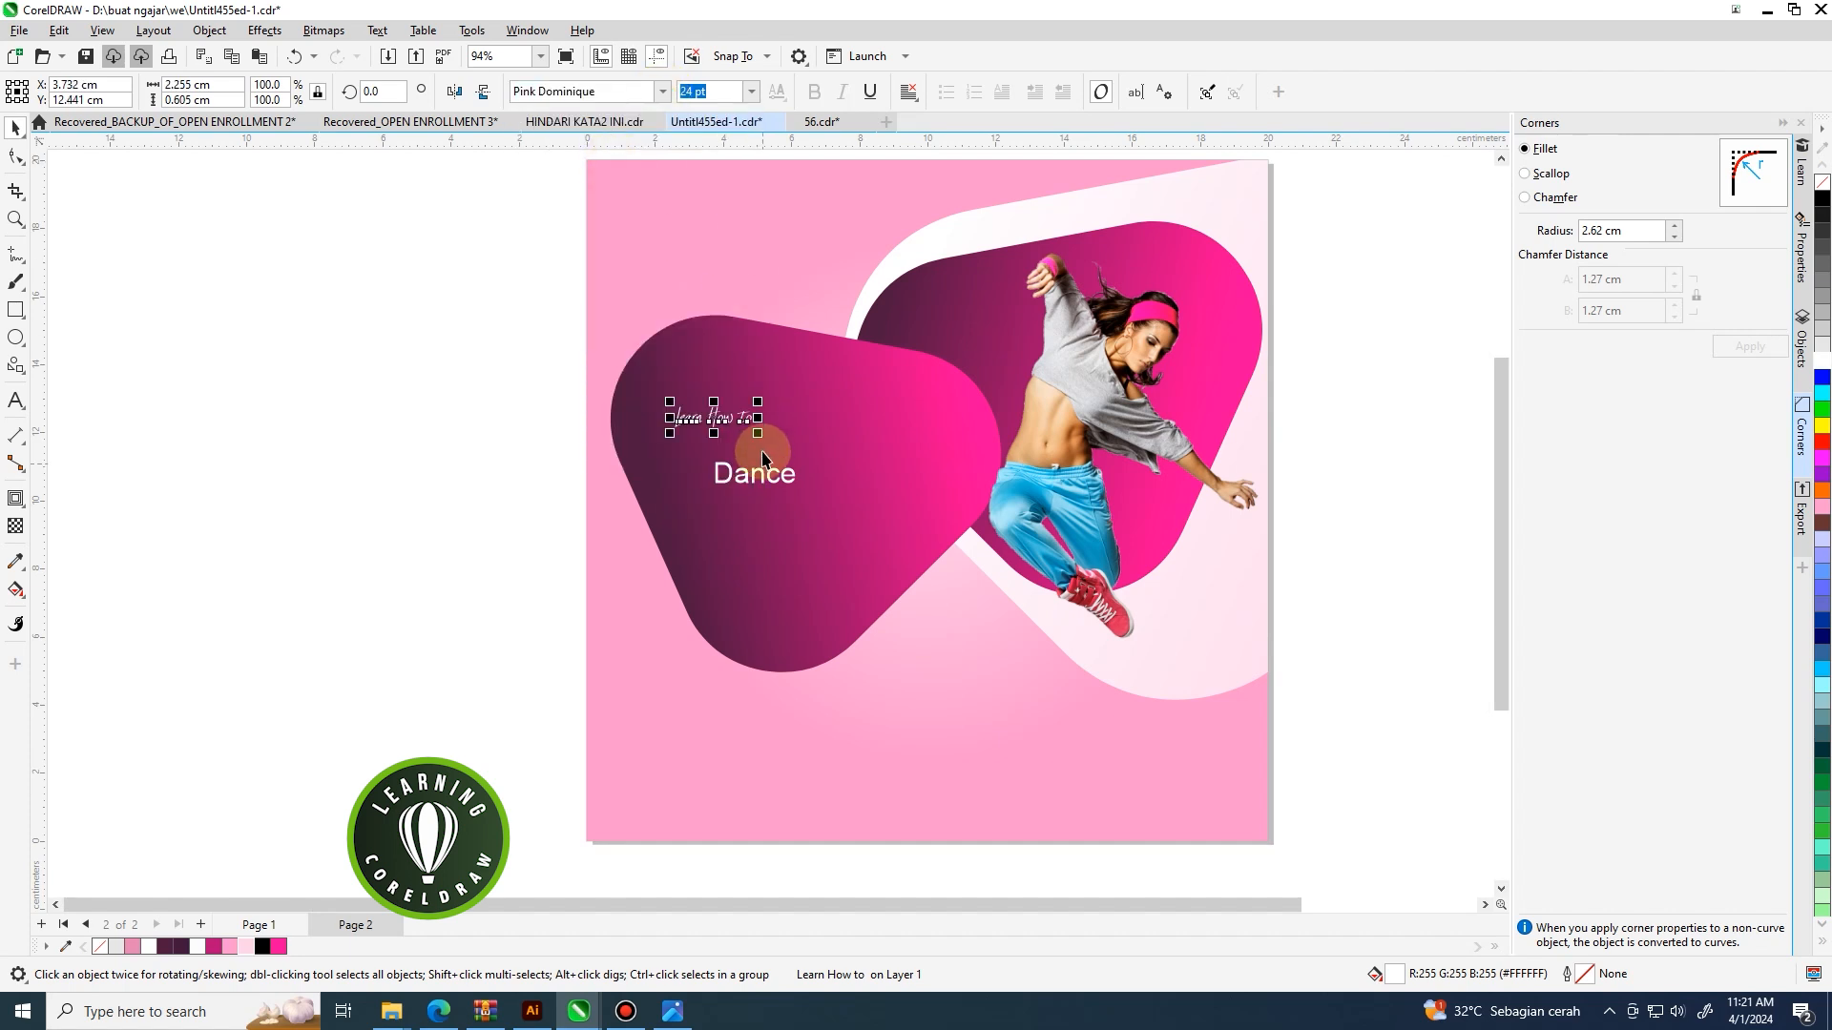
pyautogui.moveTo(764, 399); pyautogui.dragTo(903, 361)
pyautogui.moveTo(837, 422); pyautogui.dragTo(838, 434)
# Set "Dance" in Montserrat Black and enlarge it to about 55 pt beneath "Learn How to".
pyautogui.click(755, 482)
pyautogui.click(657, 91)
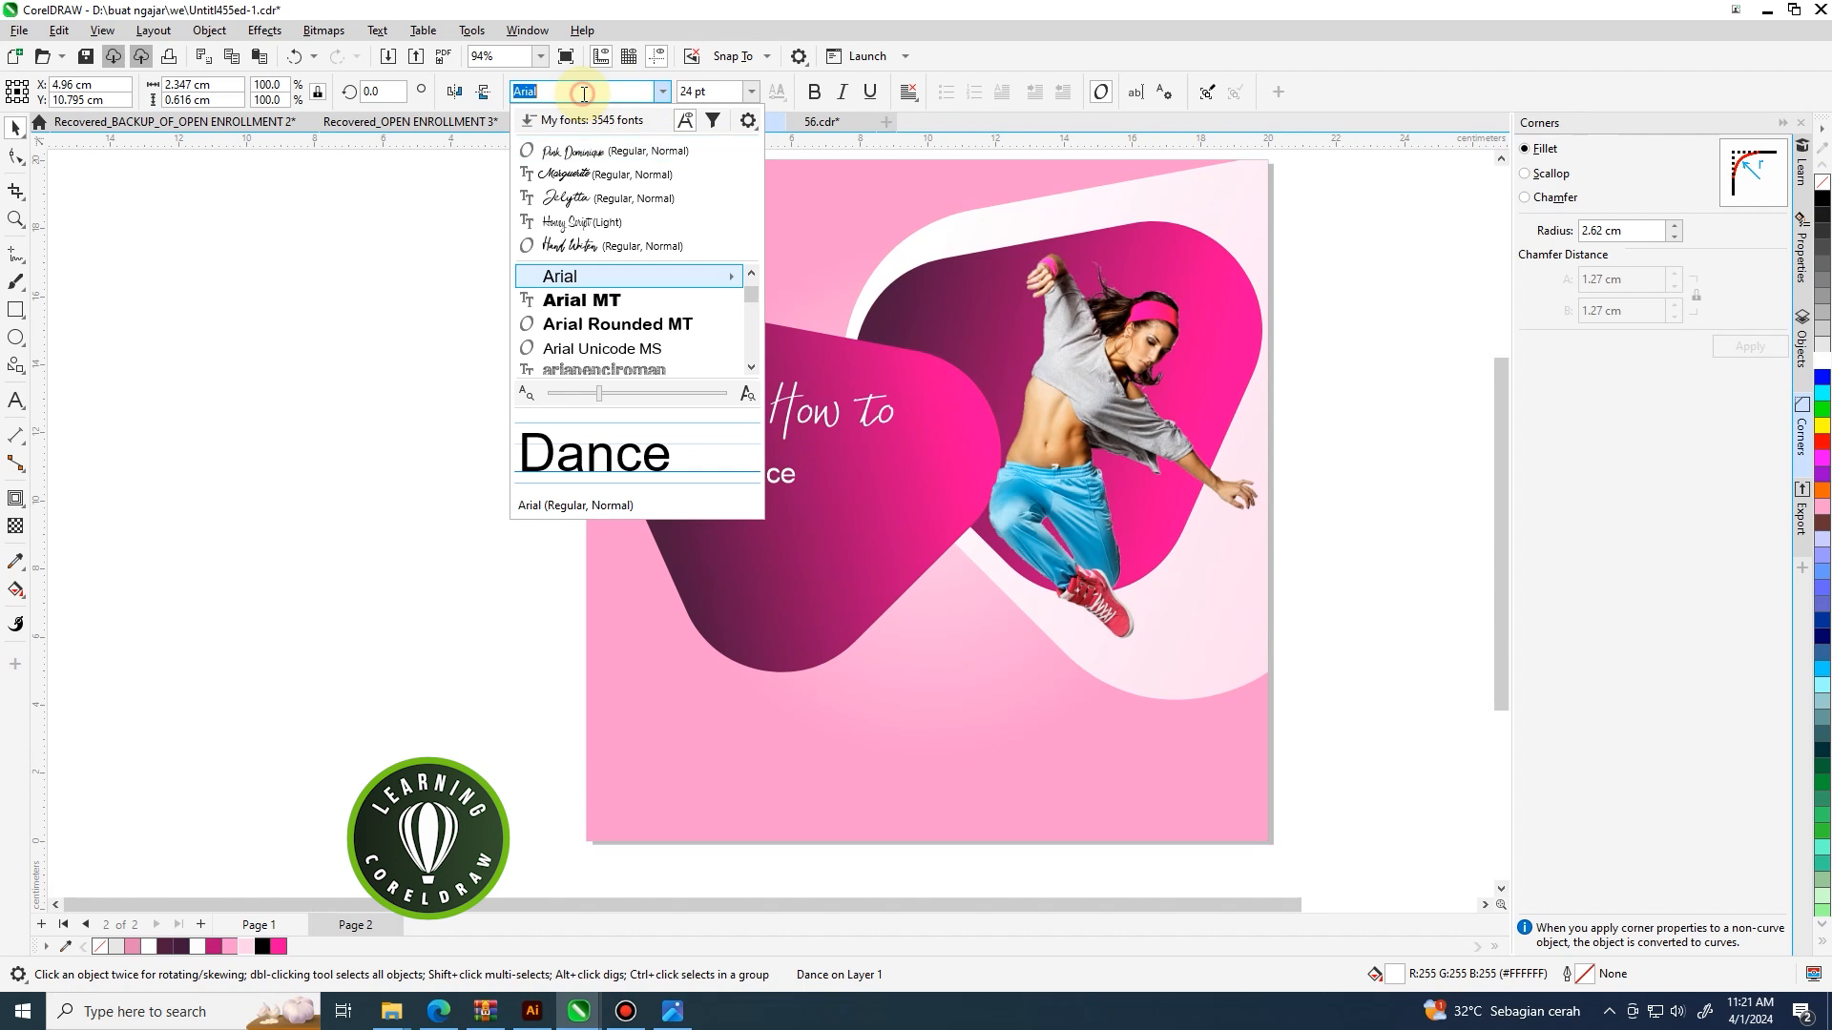
pyautogui.write('montse')
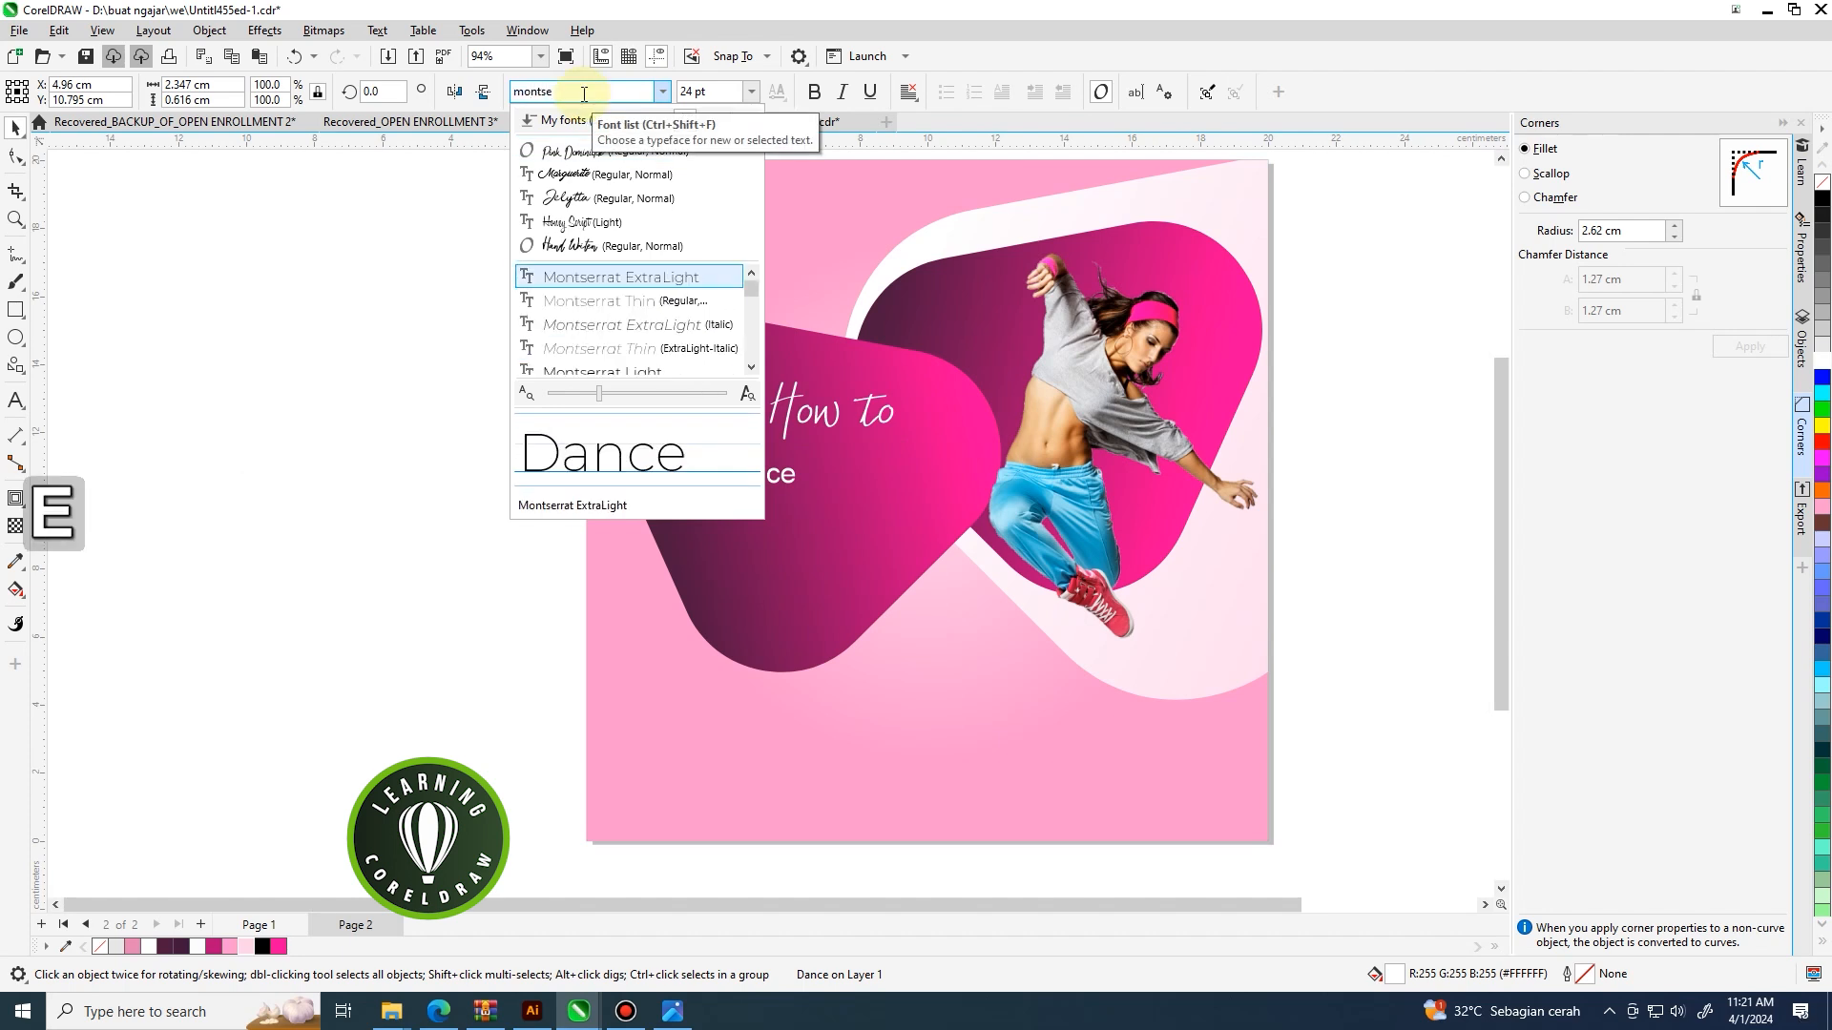
pyautogui.press('Return')
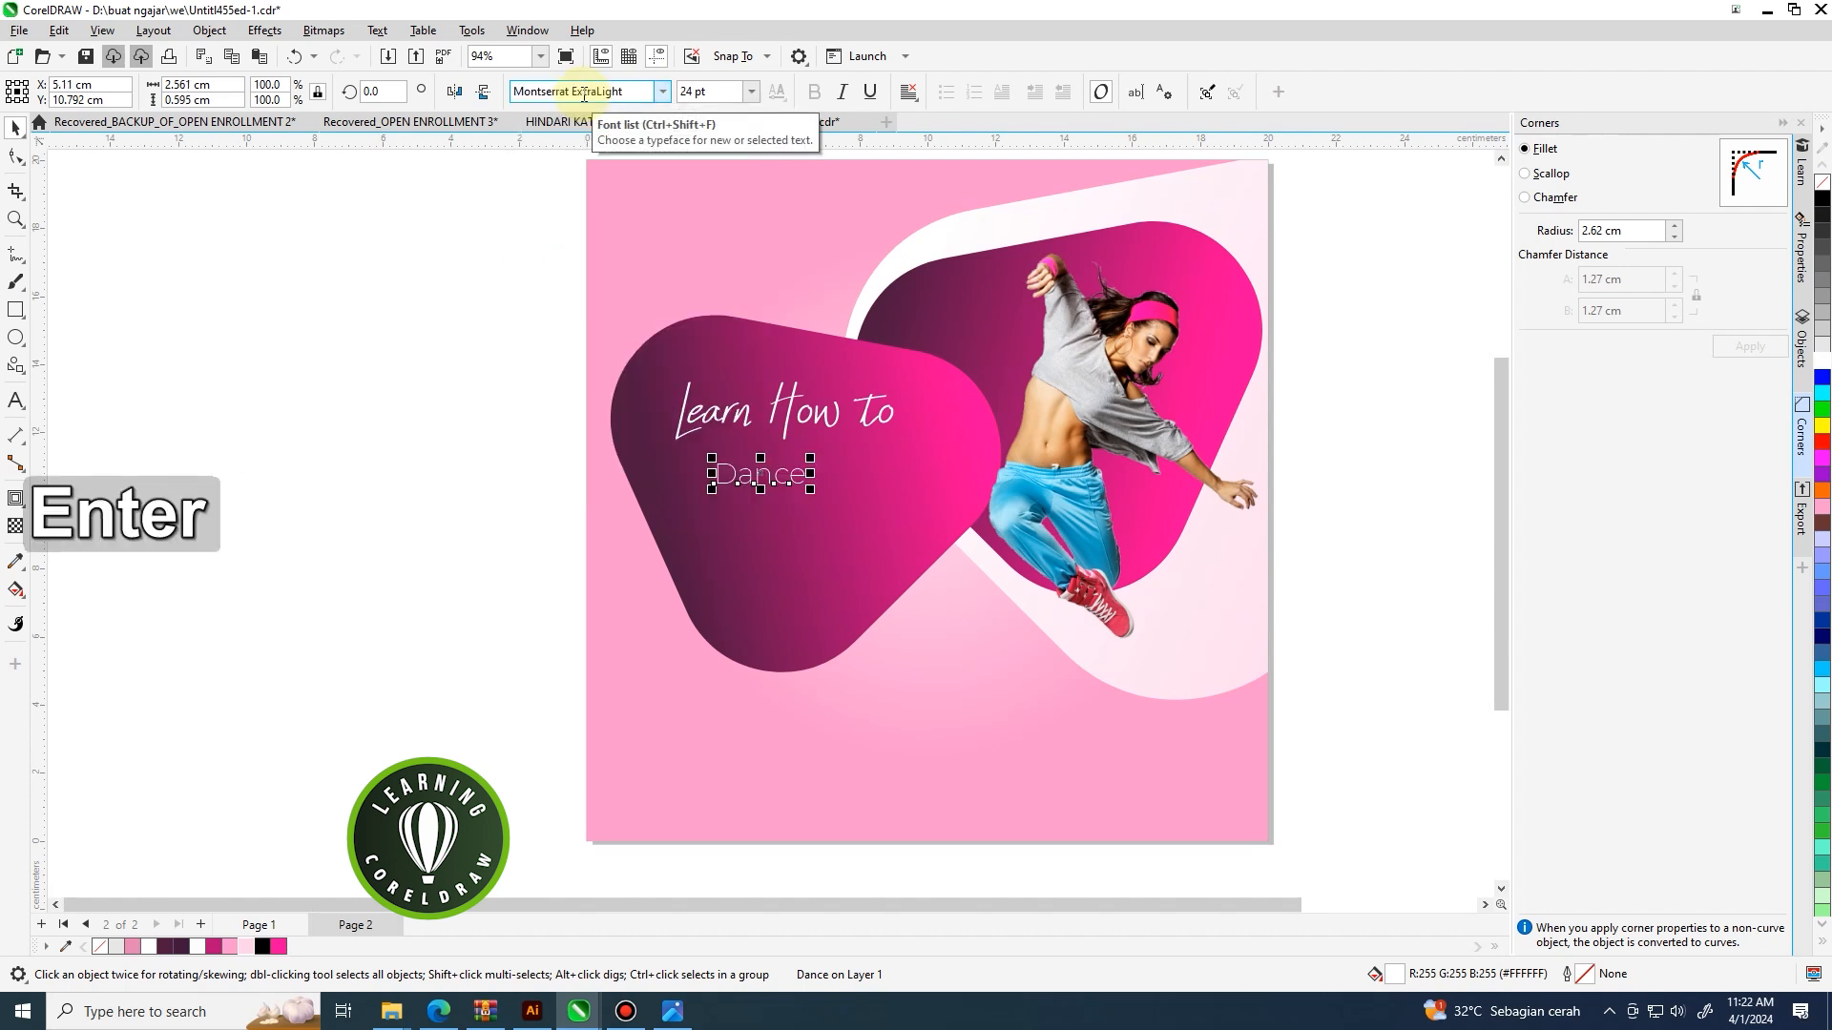
pyautogui.click(662, 92)
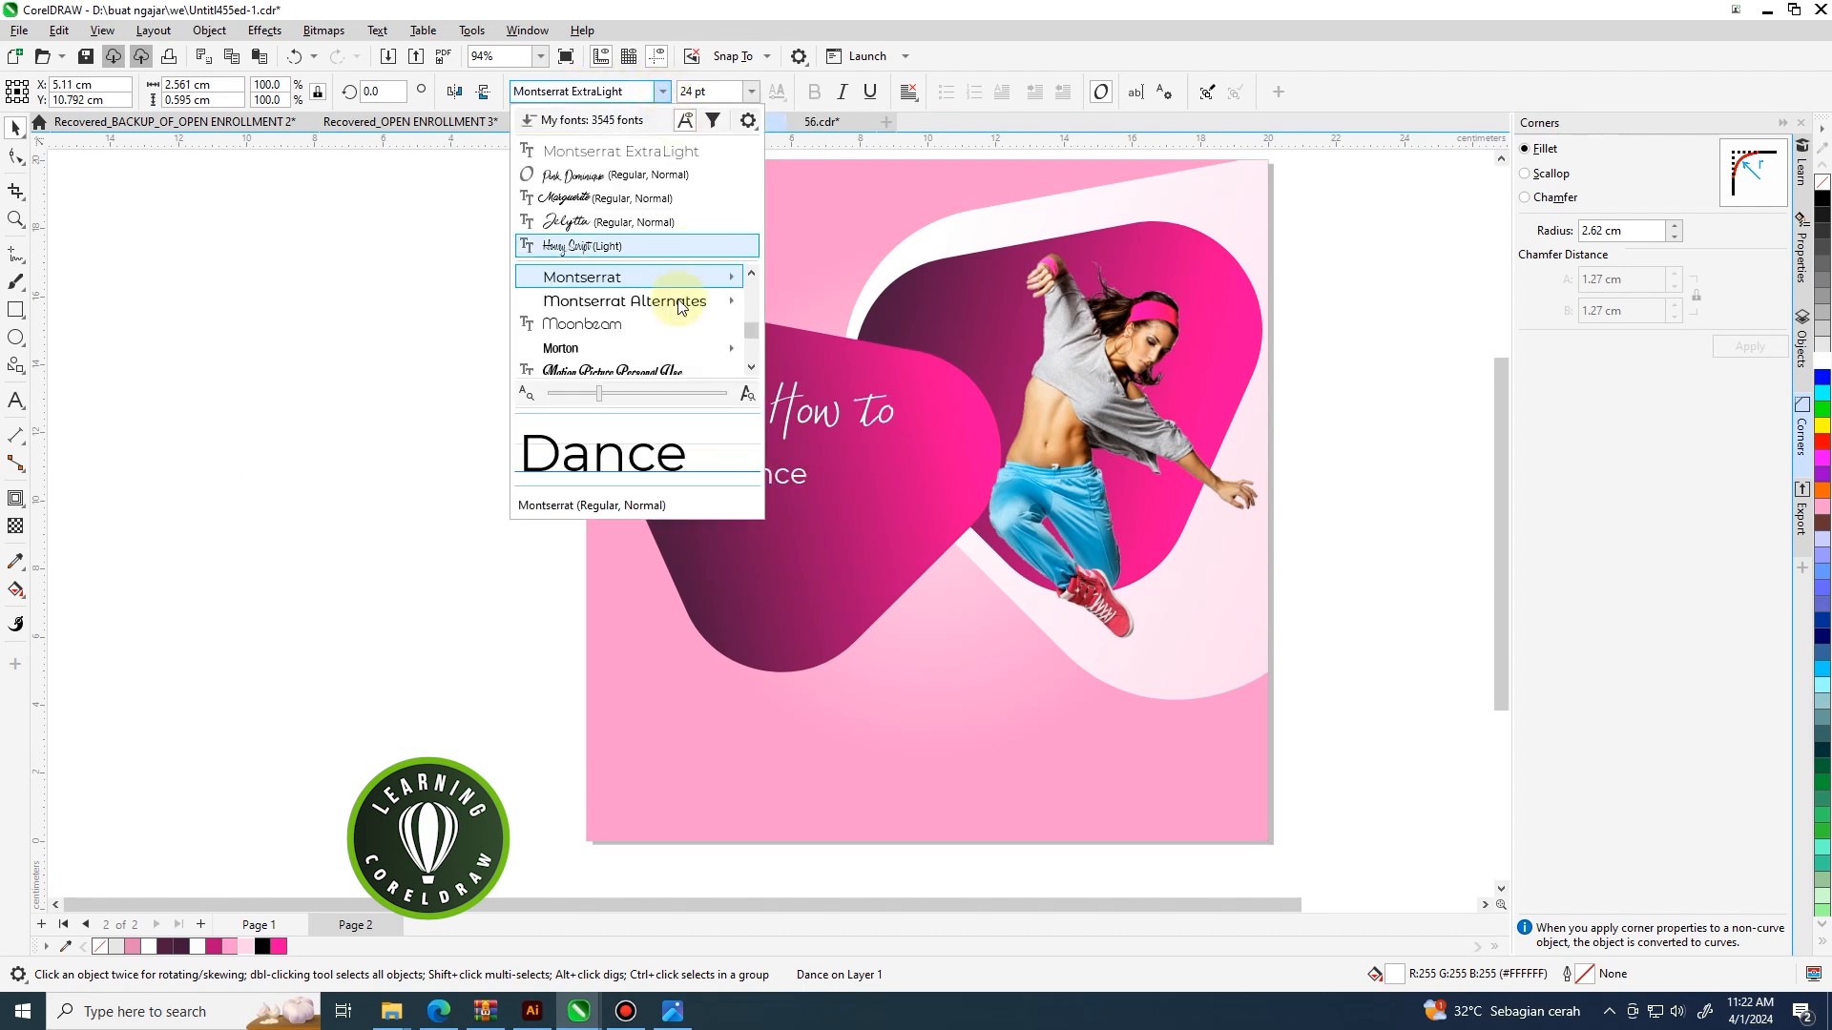
pyautogui.moveTo(664, 280)
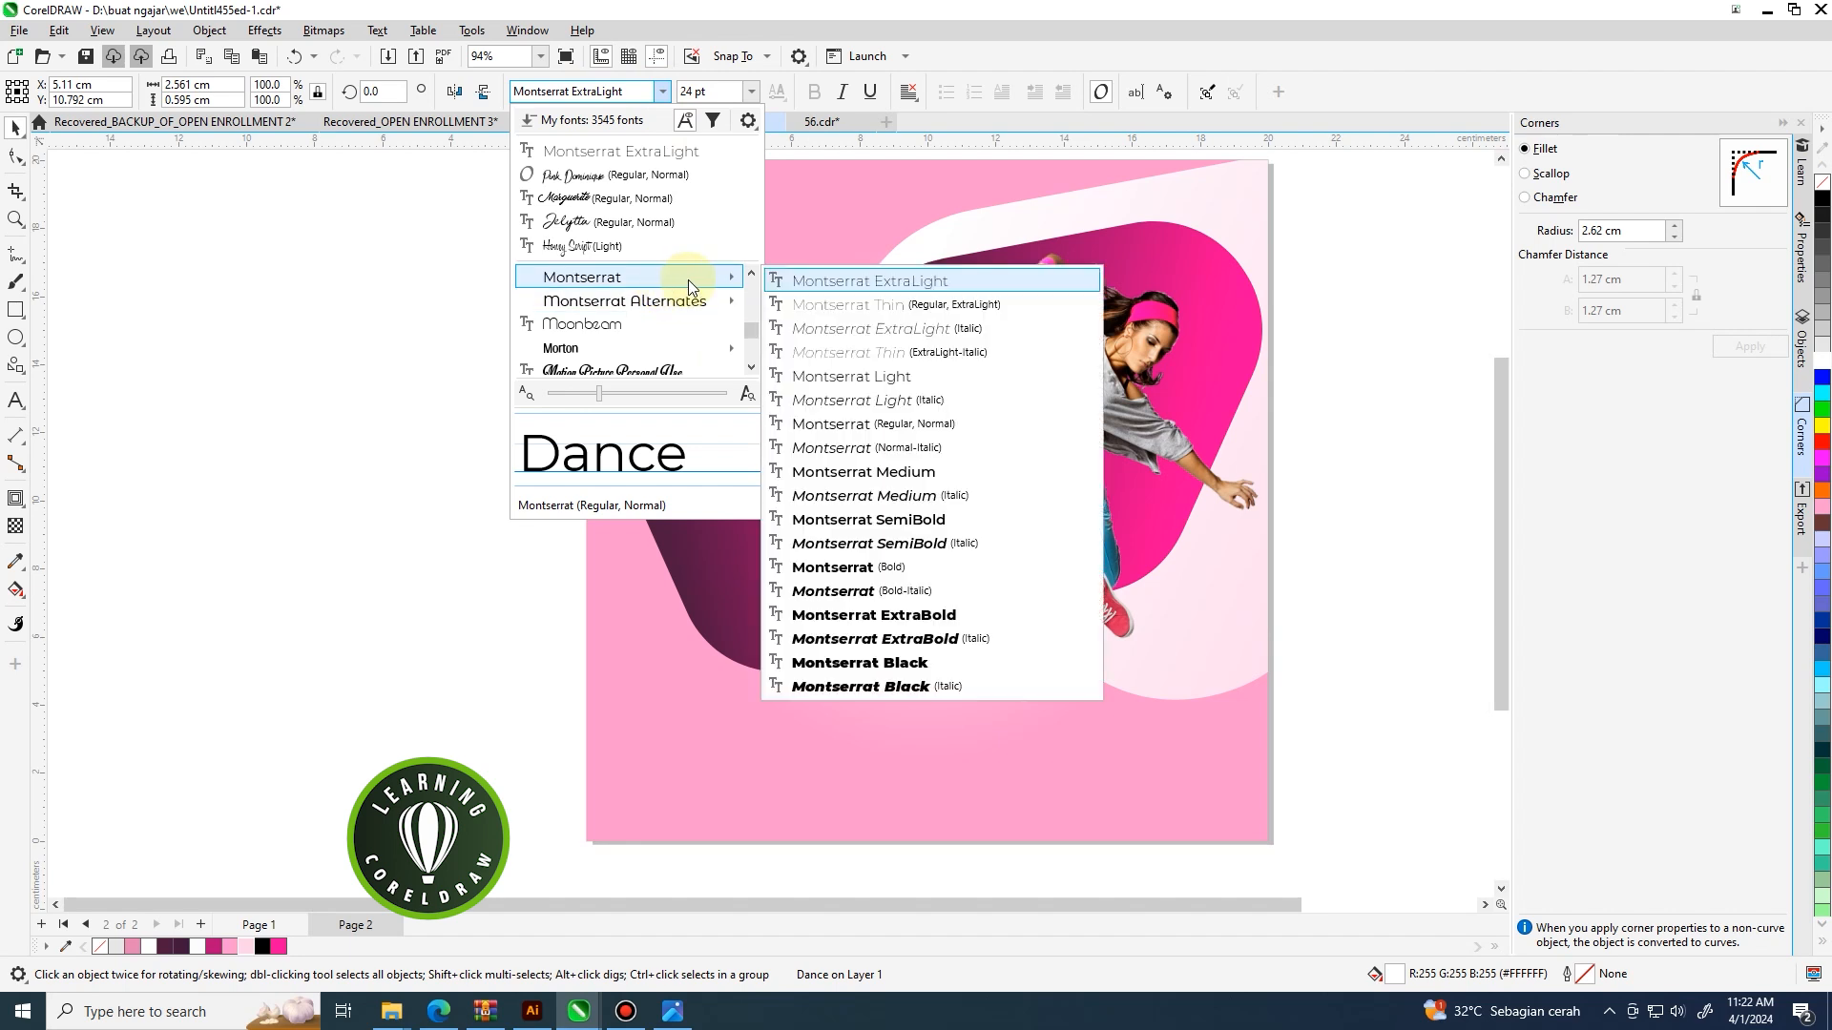
pyautogui.click(909, 658)
pyautogui.moveTo(820, 491)
pyautogui.mouseDown()
pyautogui.moveTo(871, 527)
pyautogui.moveTo(818, 474)
pyautogui.mouseUp()
pyautogui.hotkey('ctrl', 'z')
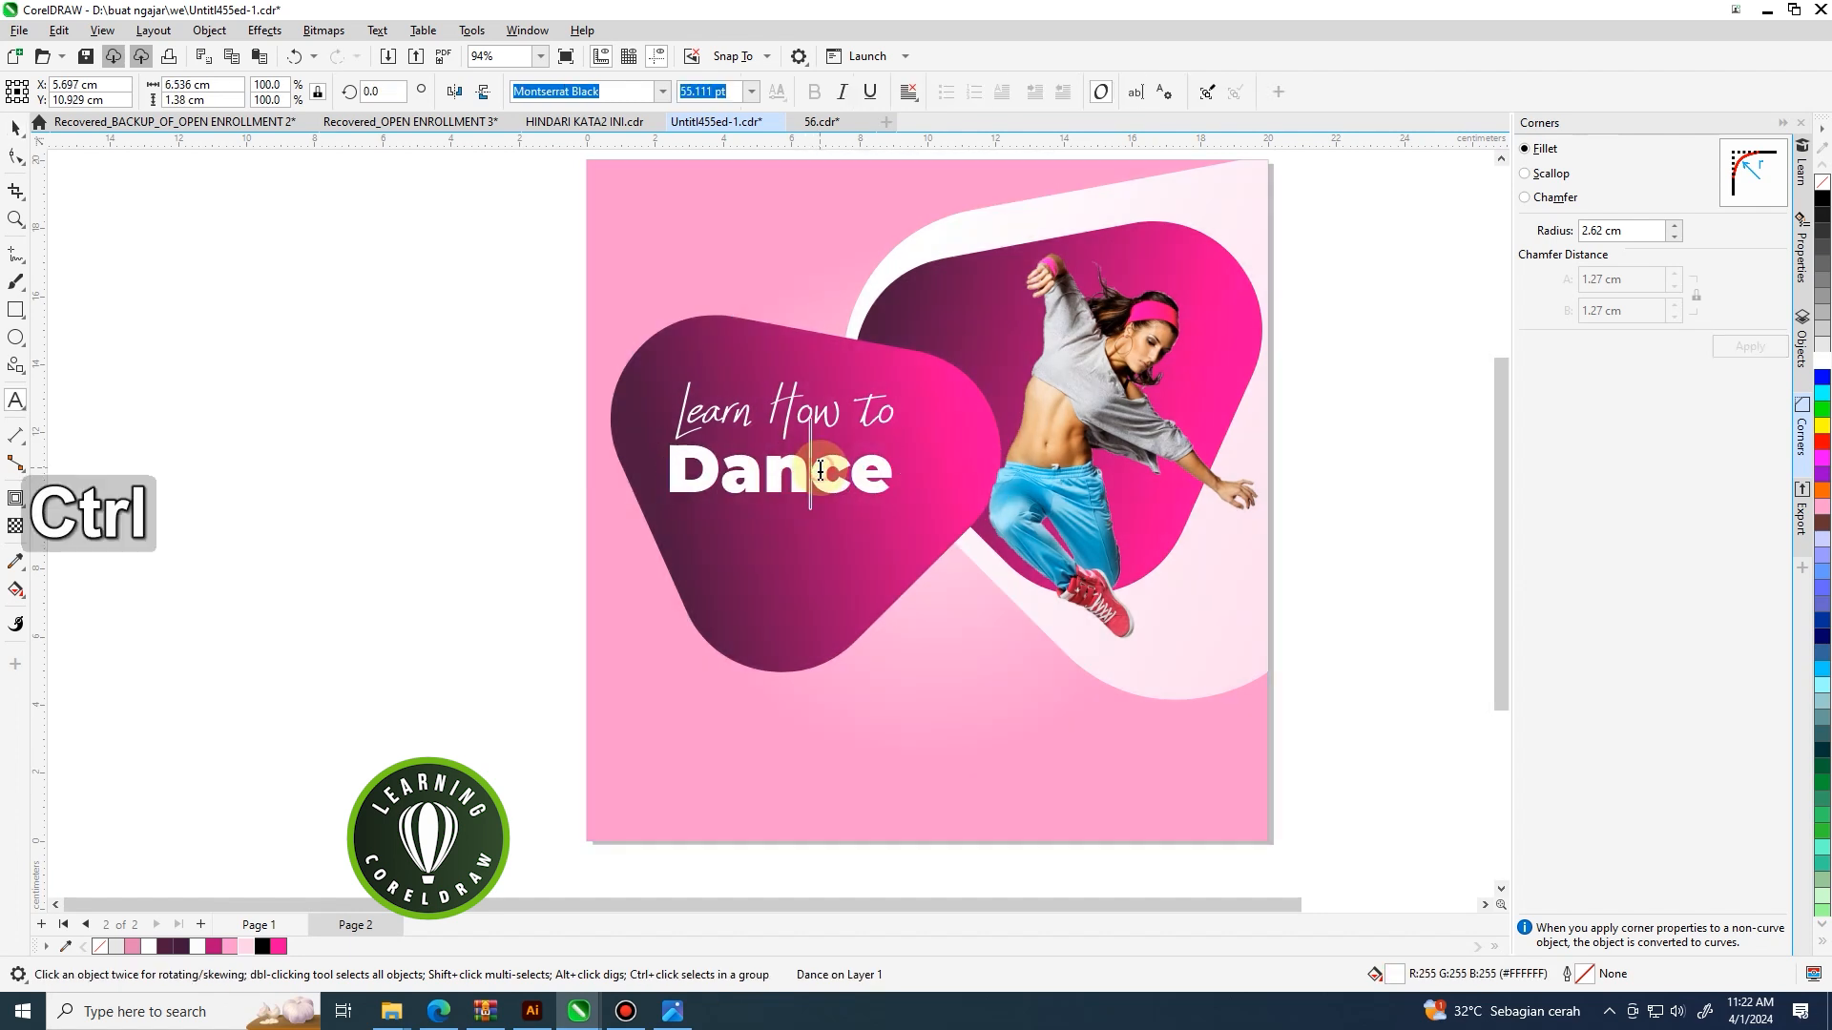
# Change the case of the word "Dance" to UPPERCASE.
pyautogui.doubleClick(818, 474)
pyautogui.hotkey('ctrl', 'a')
pyautogui.rightClick(821, 473)
pyautogui.moveTo(992, 545)
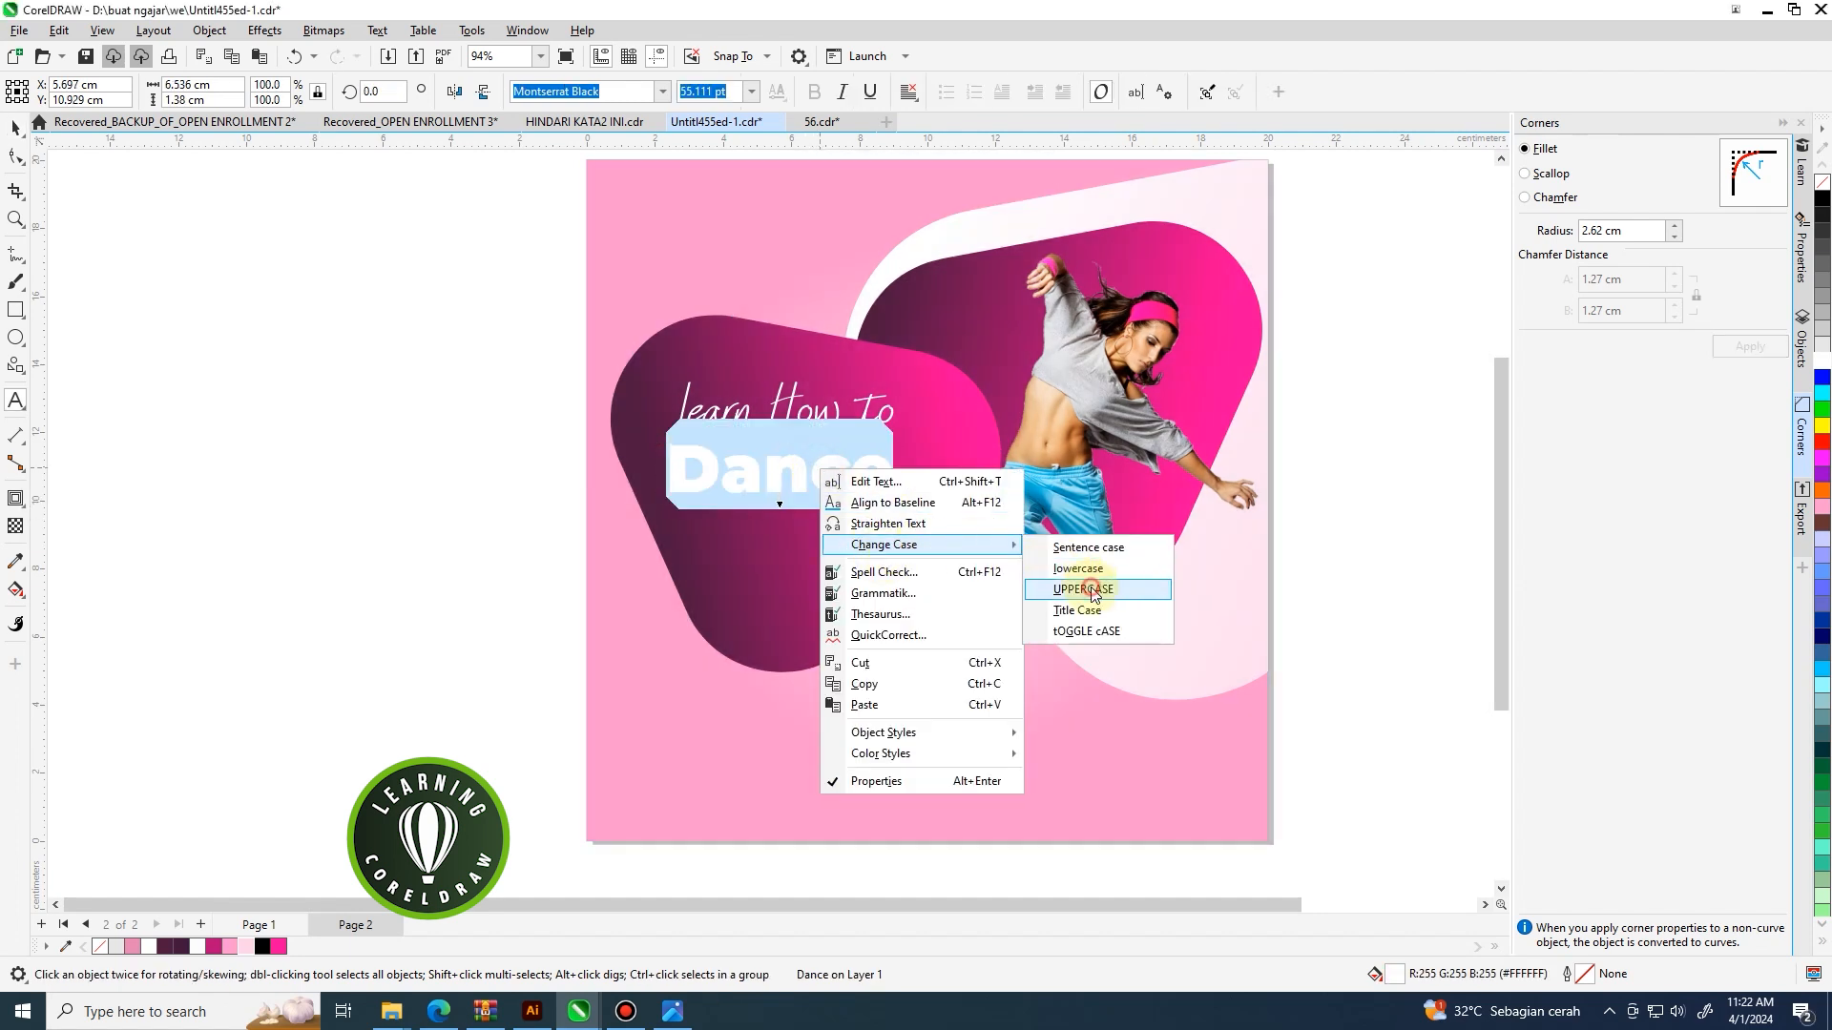
pyautogui.click(1083, 589)
pyautogui.click(15, 126)
# Centre the two heading lines on each other horizontally and move them slightly higher in the left triangle.
pyautogui.click(456, 306)
pyautogui.moveTo(502, 347); pyautogui.dragTo(954, 506)
pyautogui.press('c')
pyautogui.click(424, 454)
pyautogui.moveTo(530, 368); pyautogui.dragTo(925, 501)
pyautogui.scroll(1, 865, 473)
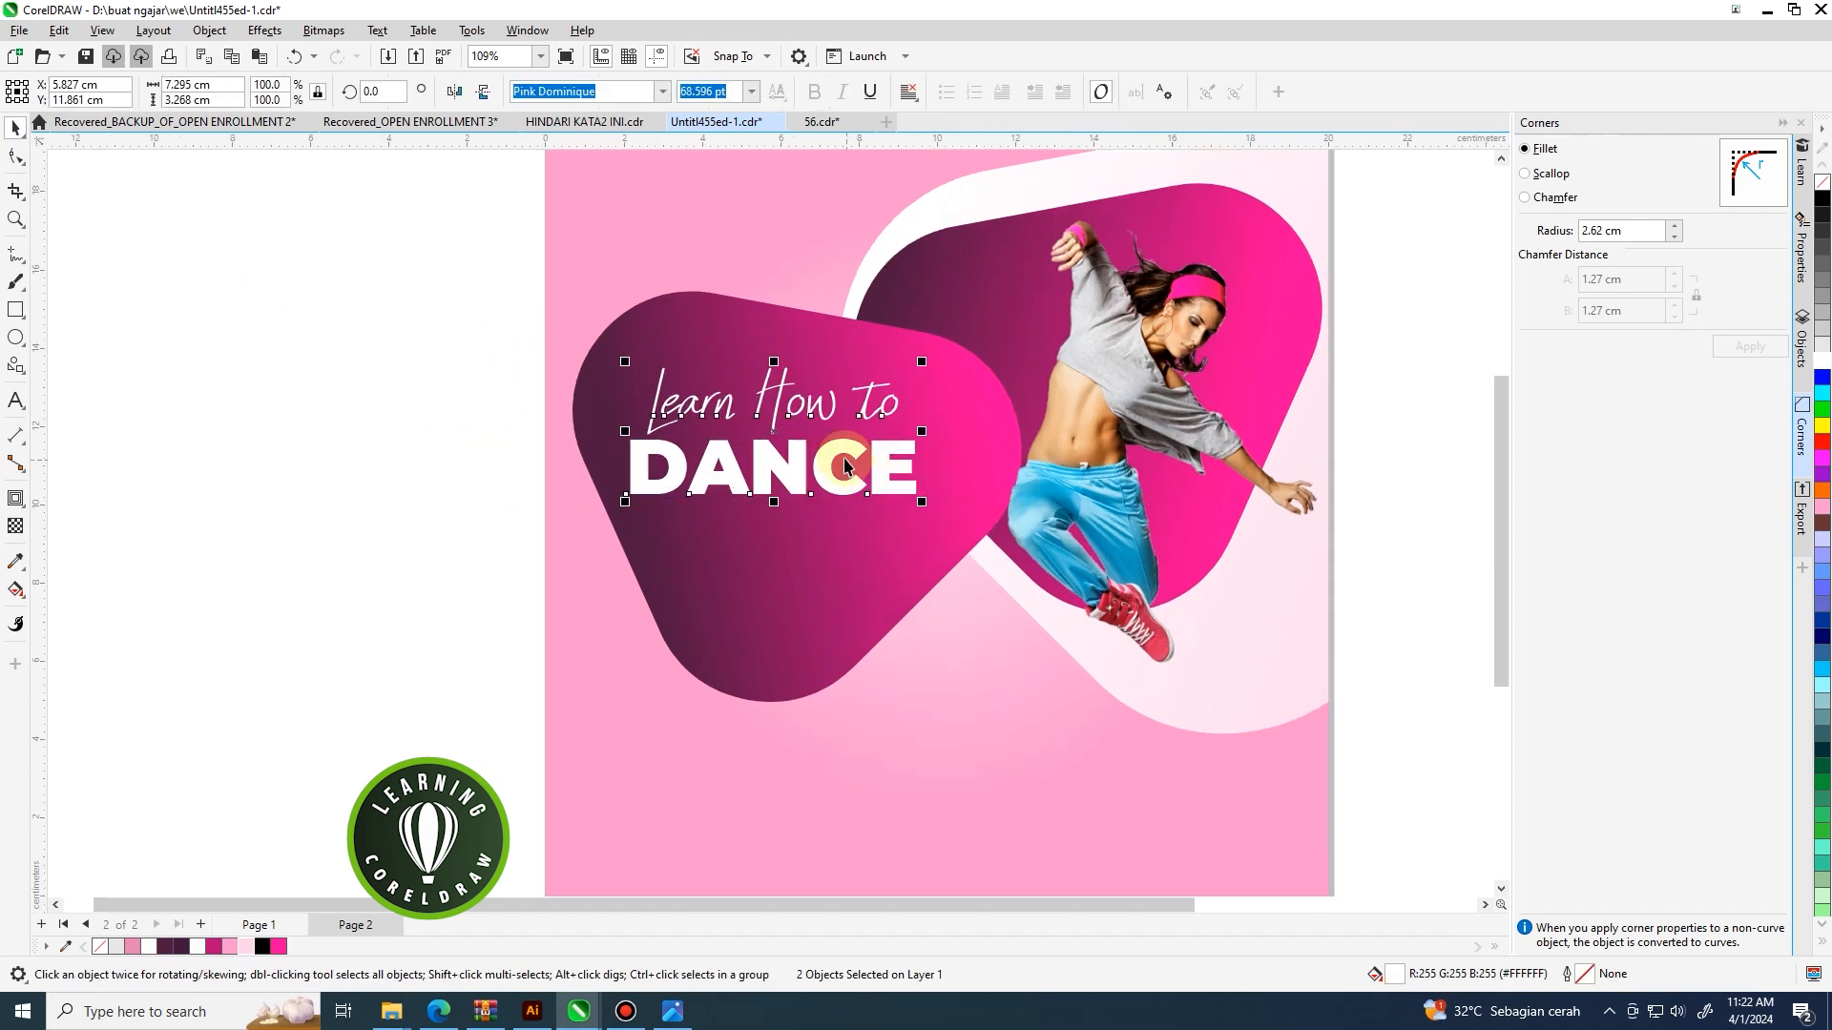
pyautogui.moveTo(845, 450); pyautogui.dragTo(848, 437)
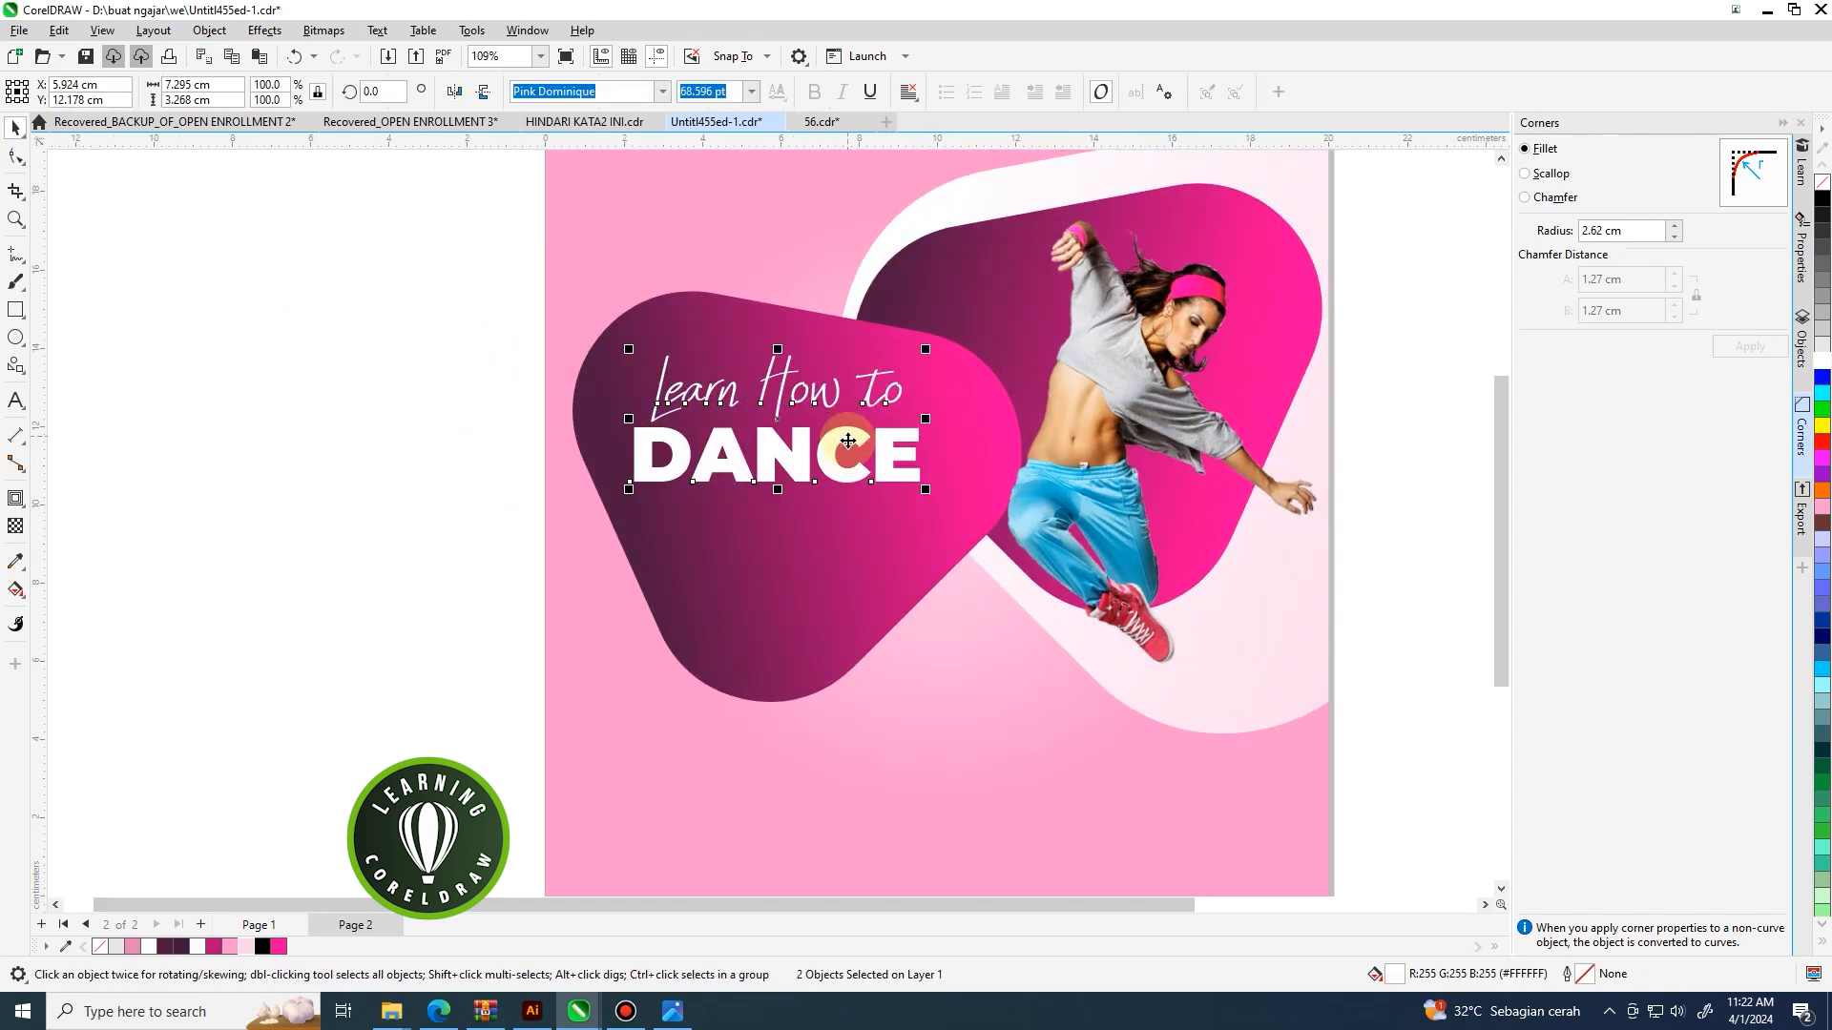
pyautogui.click(325, 423)
# Draw a rectangle about 6.8 × 1.3 cm below "DANCE" and round its corners to about 0.37 cm.
pyautogui.scroll(2, 725, 520)
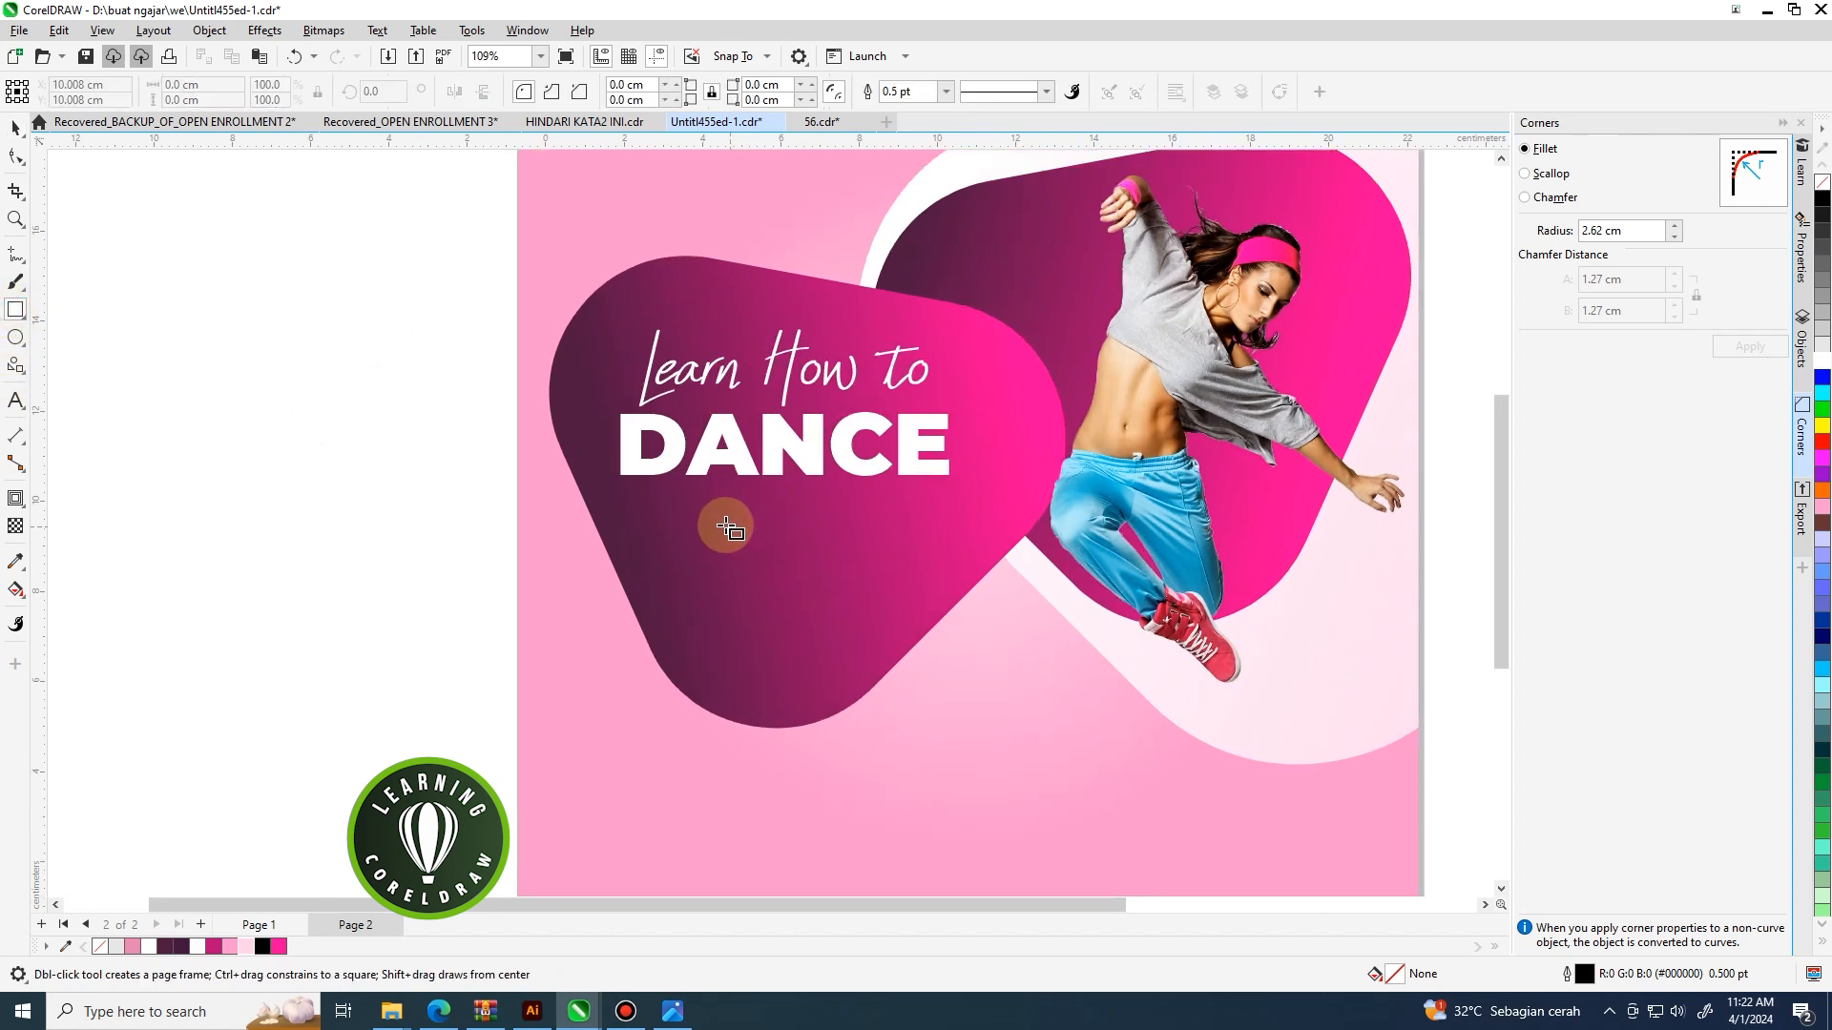
pyautogui.moveTo(619, 485); pyautogui.dragTo(972, 551)
pyautogui.click(17, 158)
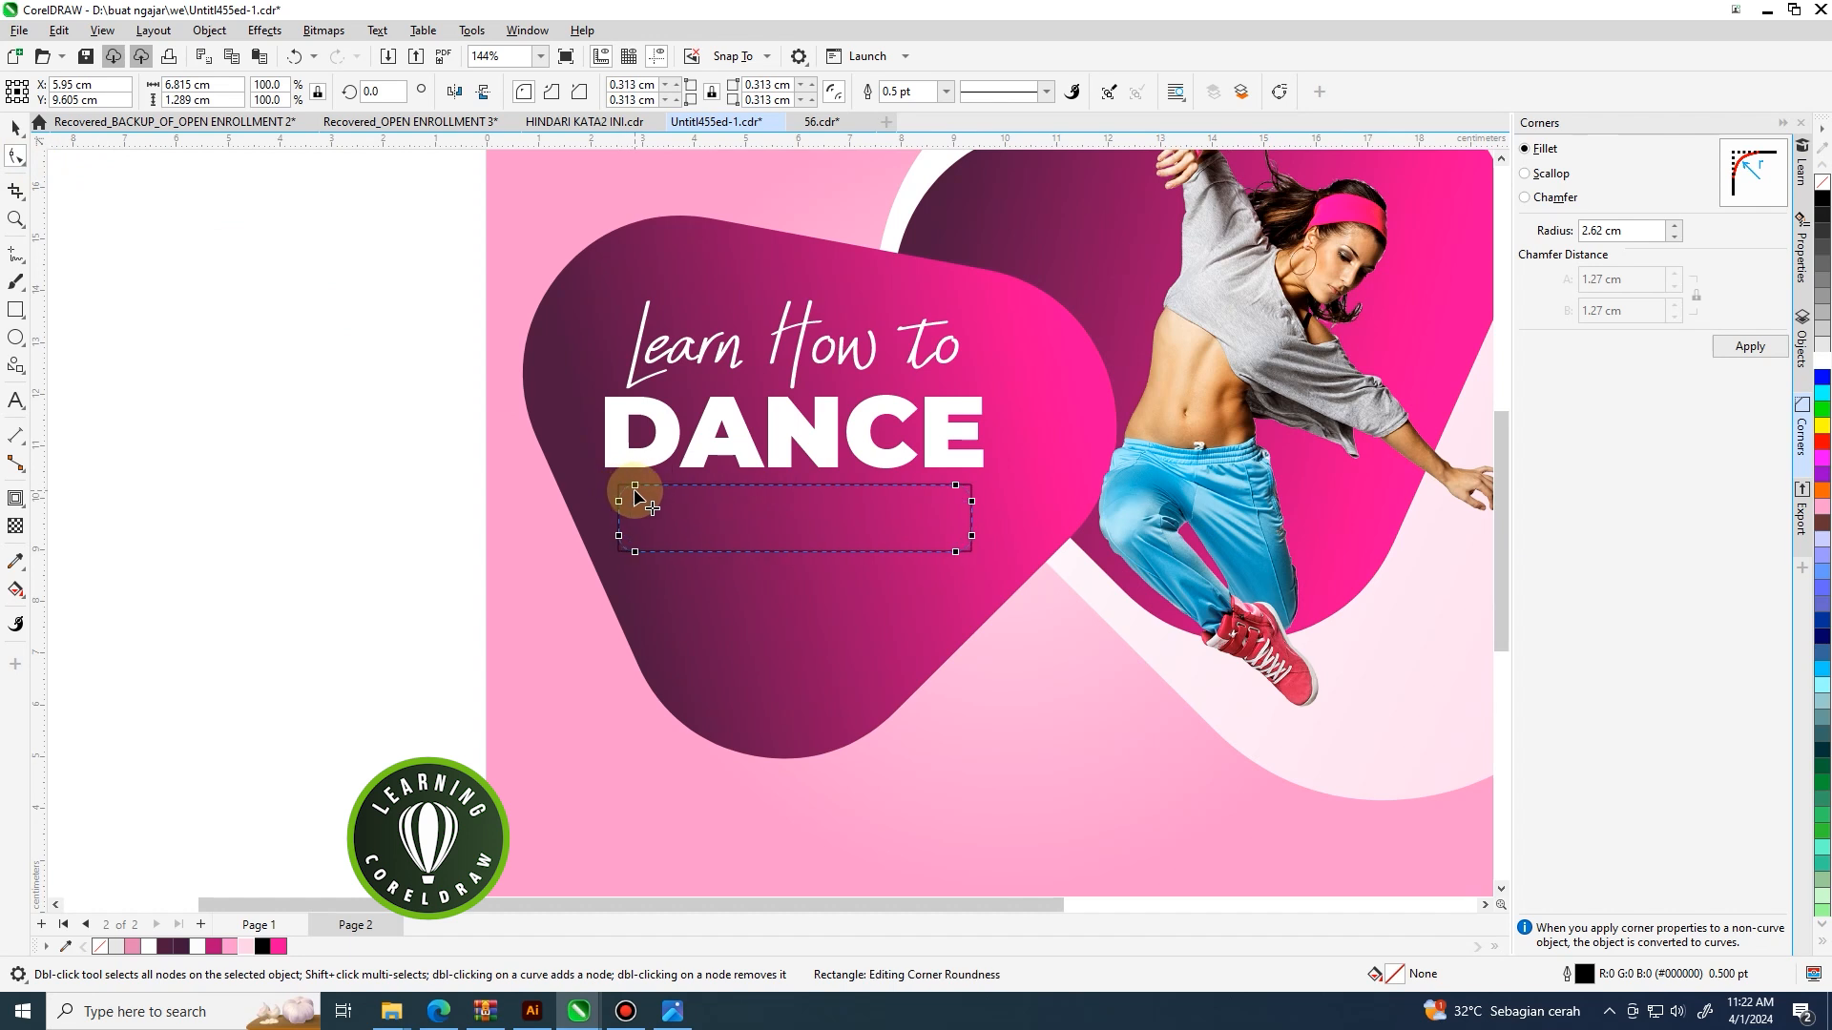
pyautogui.click(17, 129)
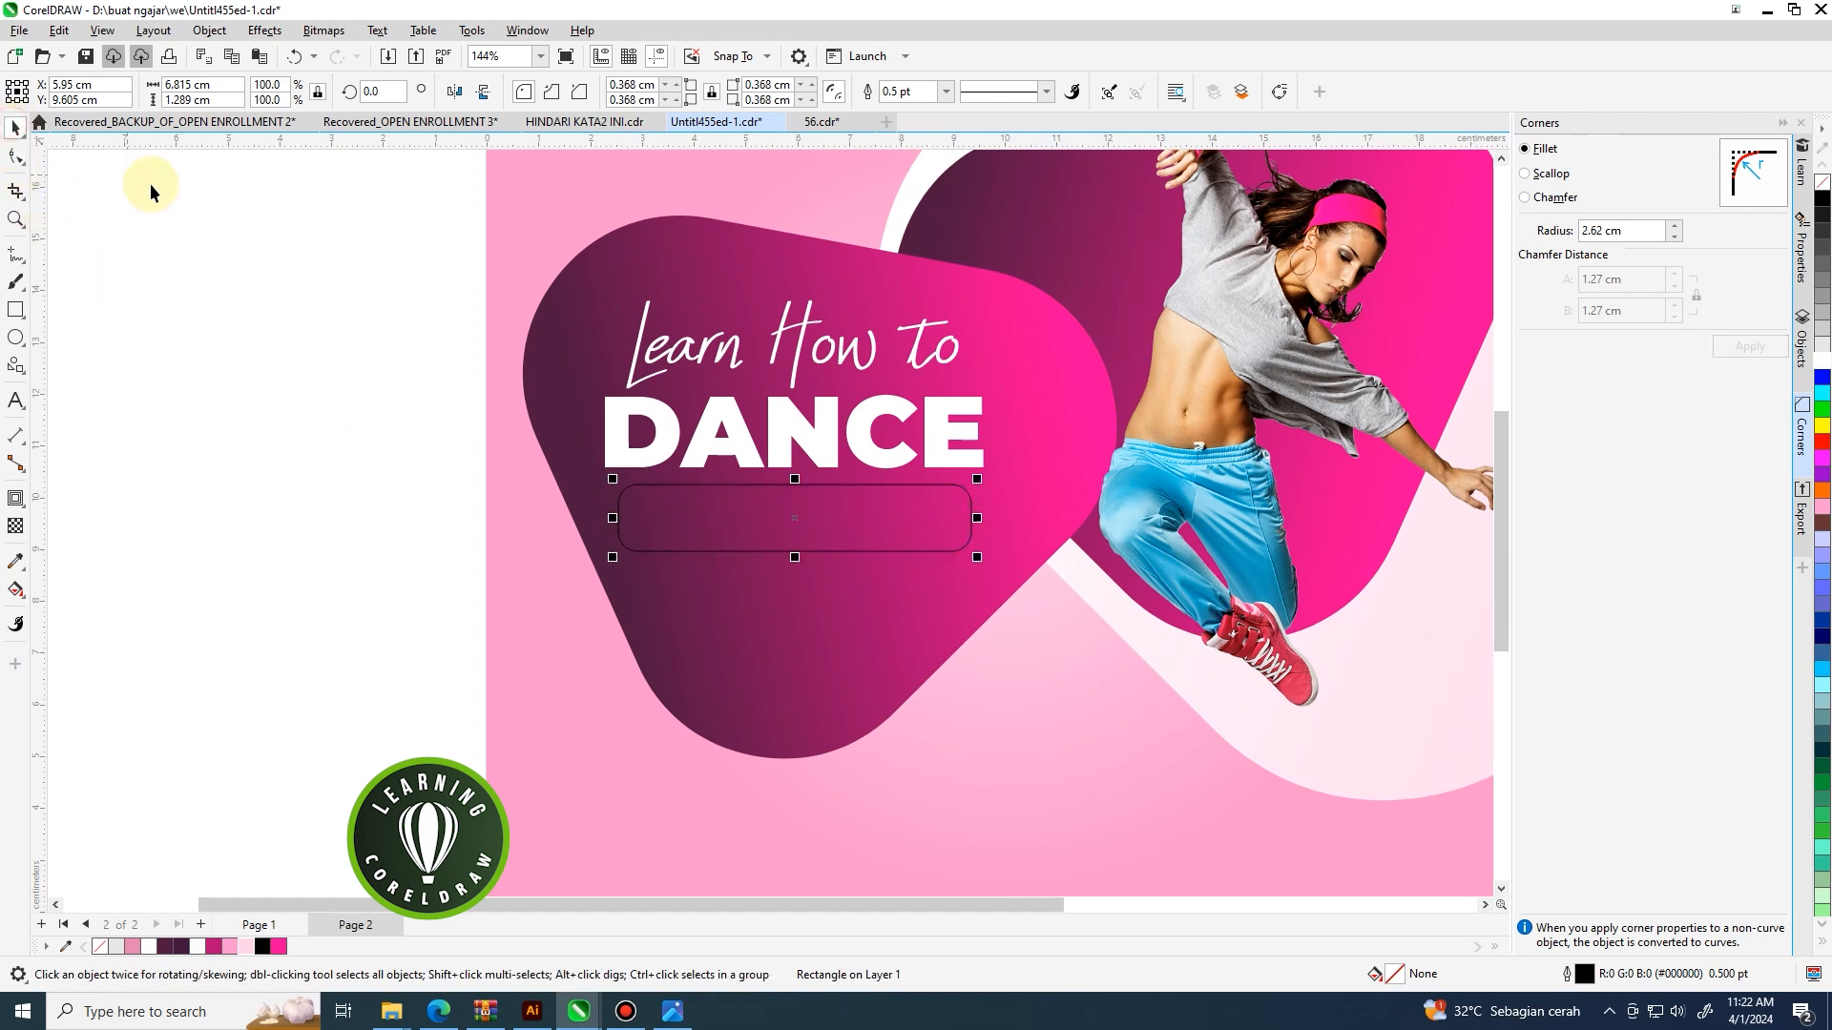
pyautogui.click(302, 320)
# Give the rounded rectangle below "DANCE" a white outline 1.5 pt wide.
pyautogui.scroll(-1, 303, 334)
pyautogui.scroll(1, 629, 453)
pyautogui.click(634, 439)
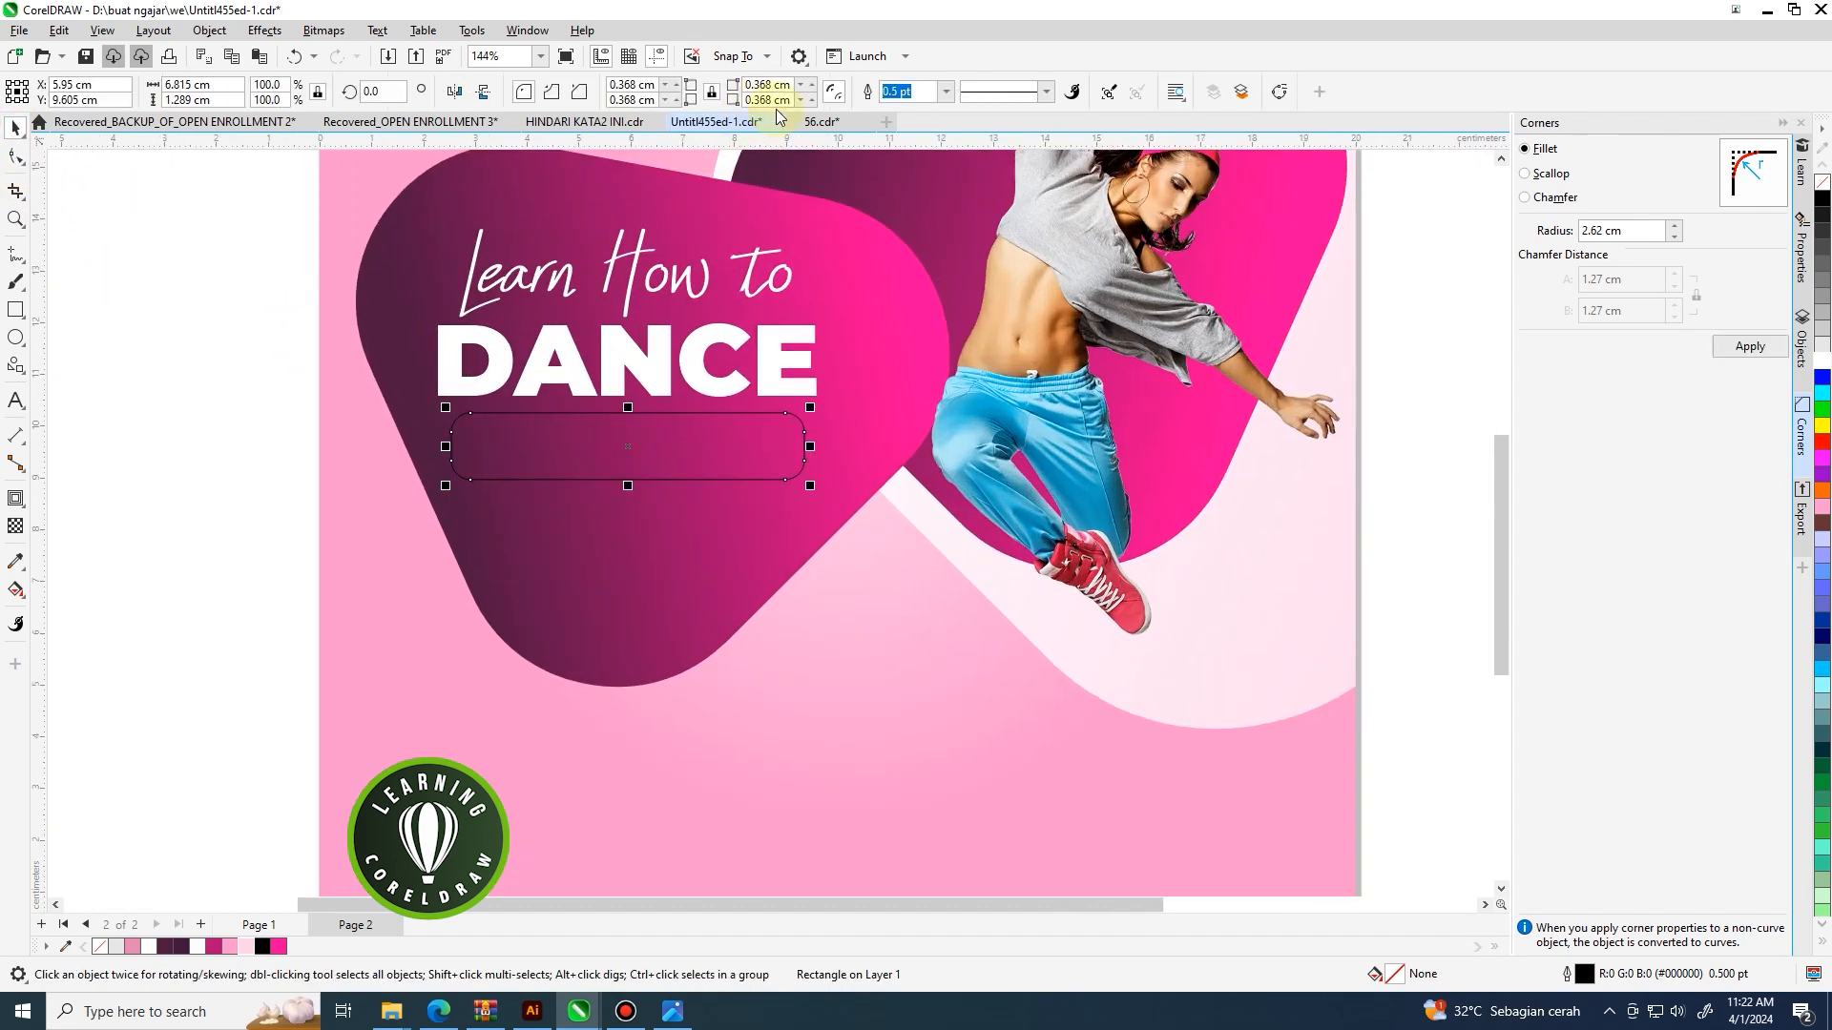
pyautogui.click(946, 92)
pyautogui.click(917, 201)
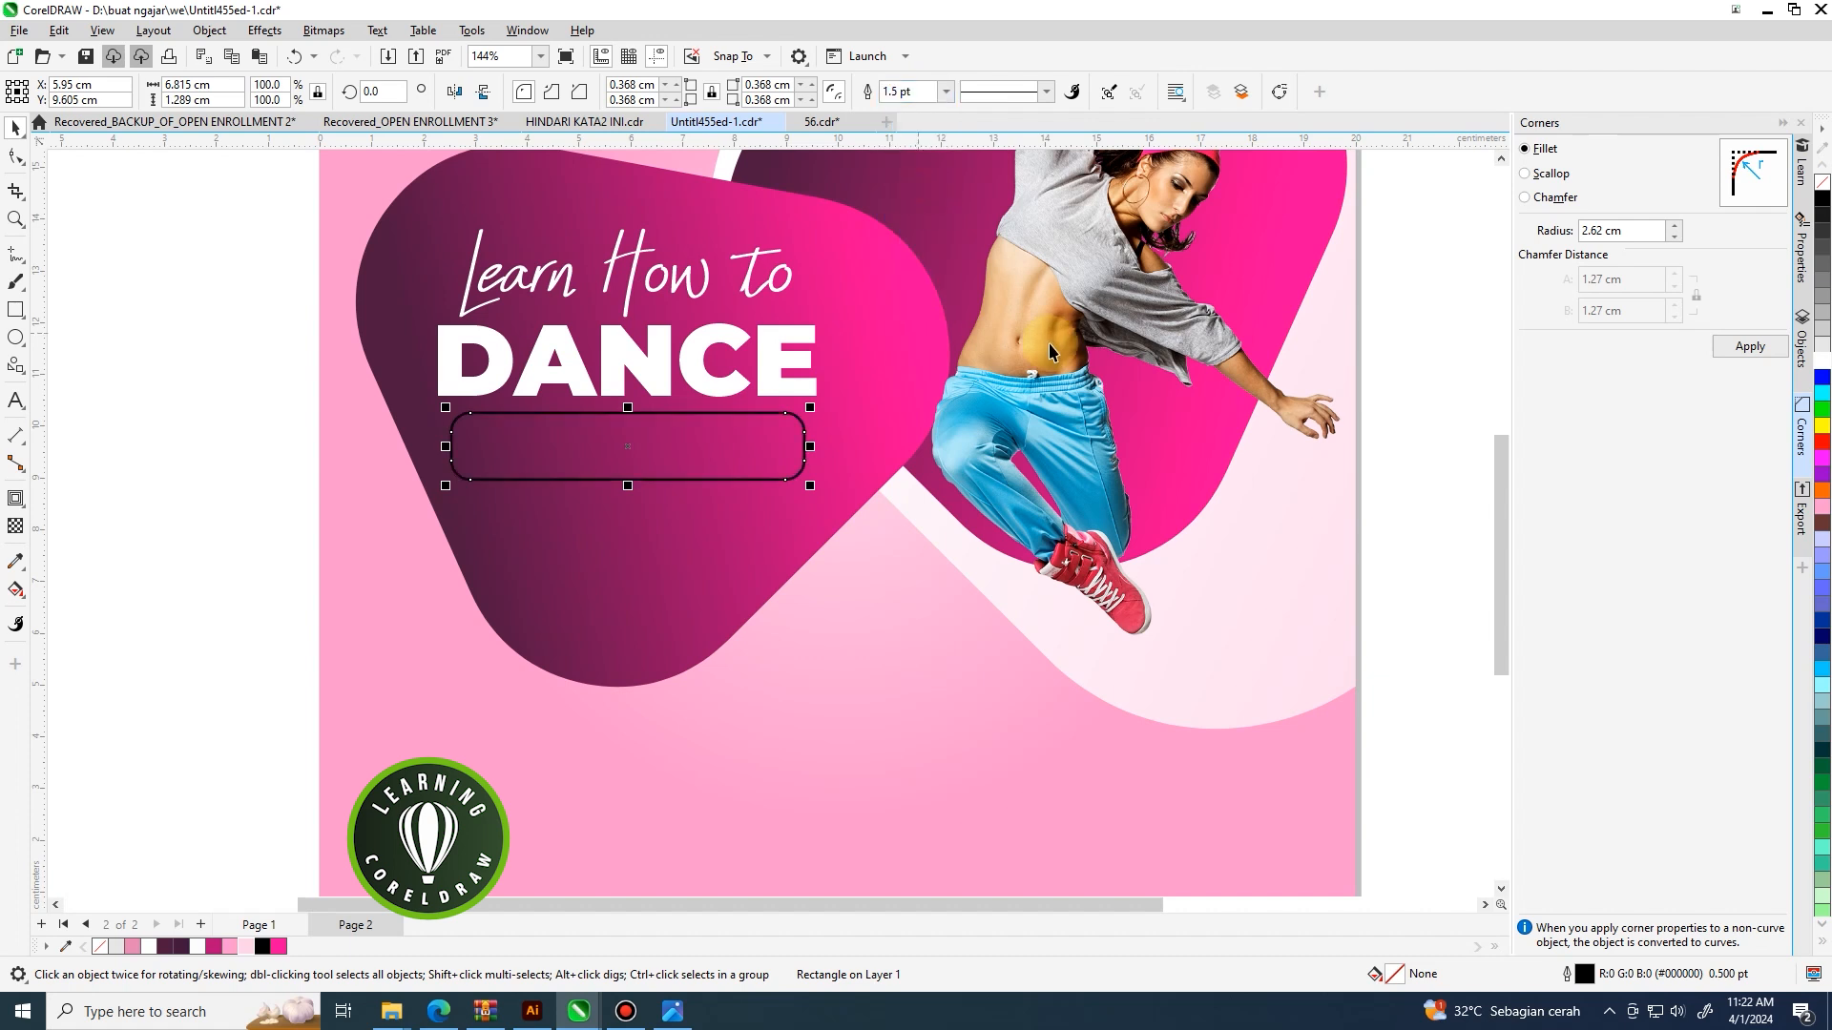
pyautogui.rightClick(1821, 372)
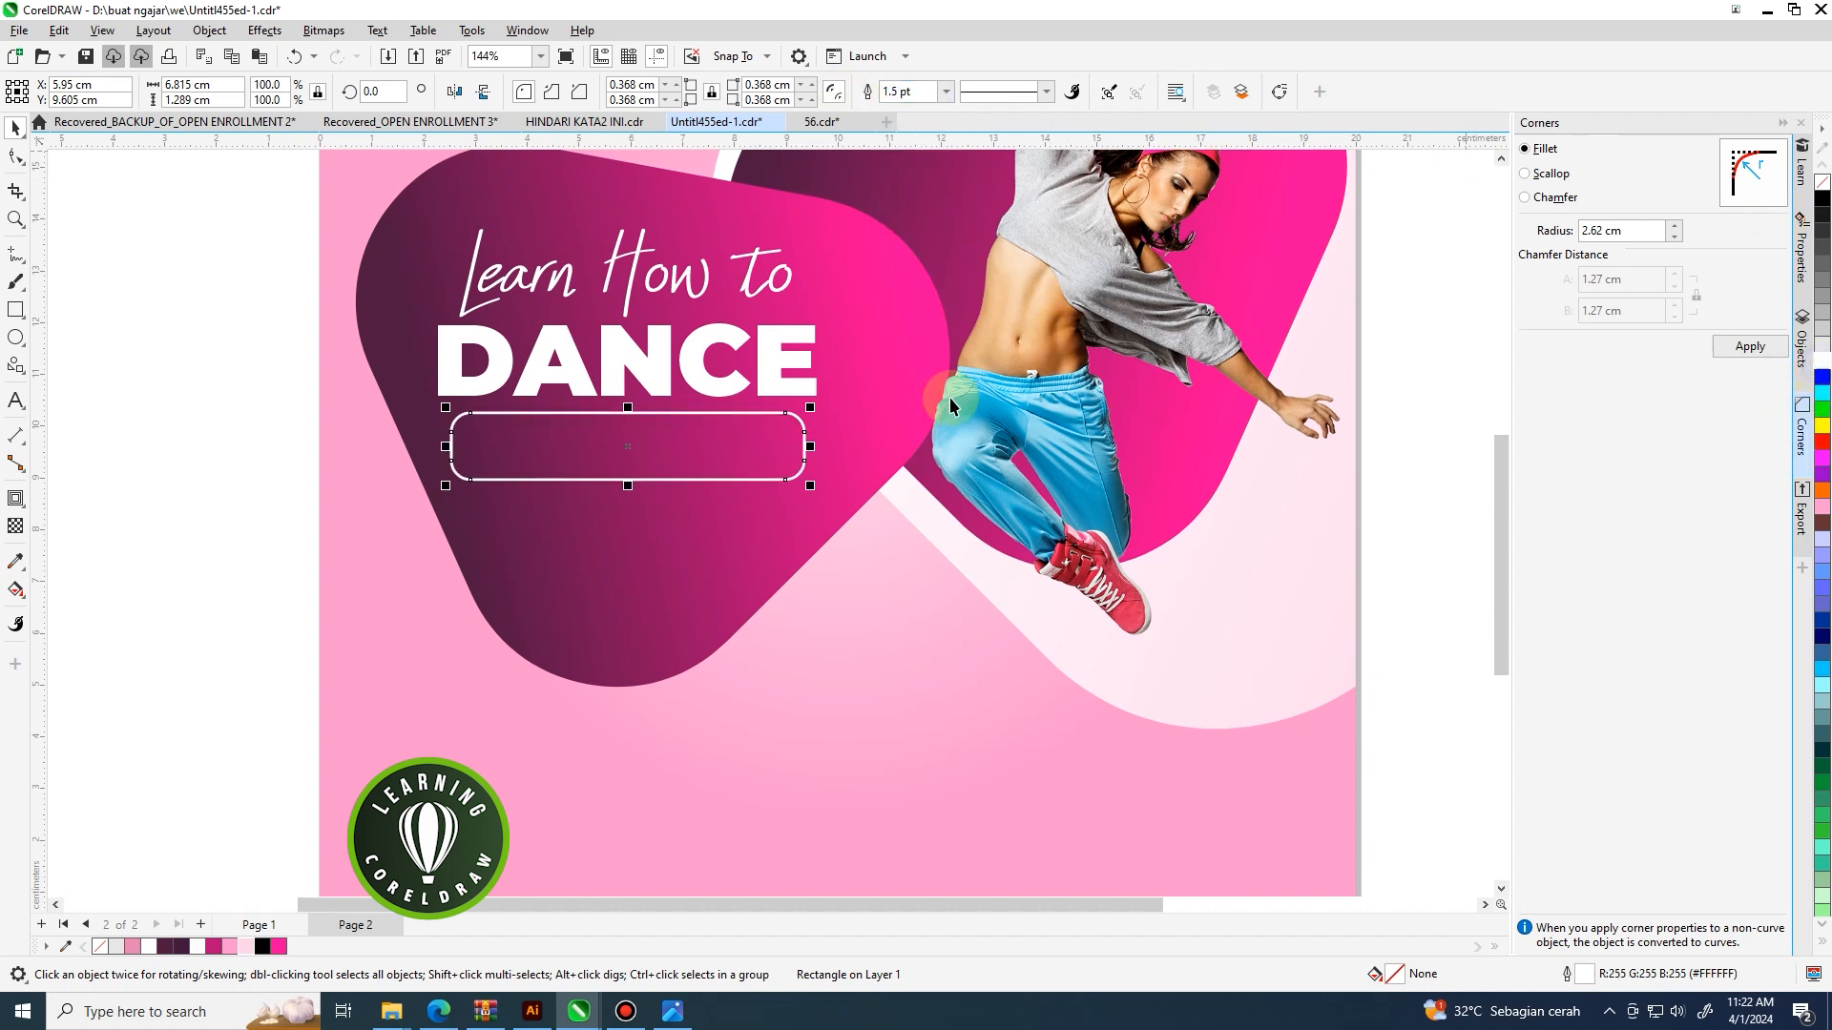
pyautogui.click(181, 407)
# Add the text "JOIN OUR CLUB" over the rounded rectangle.
pyautogui.press('F7')
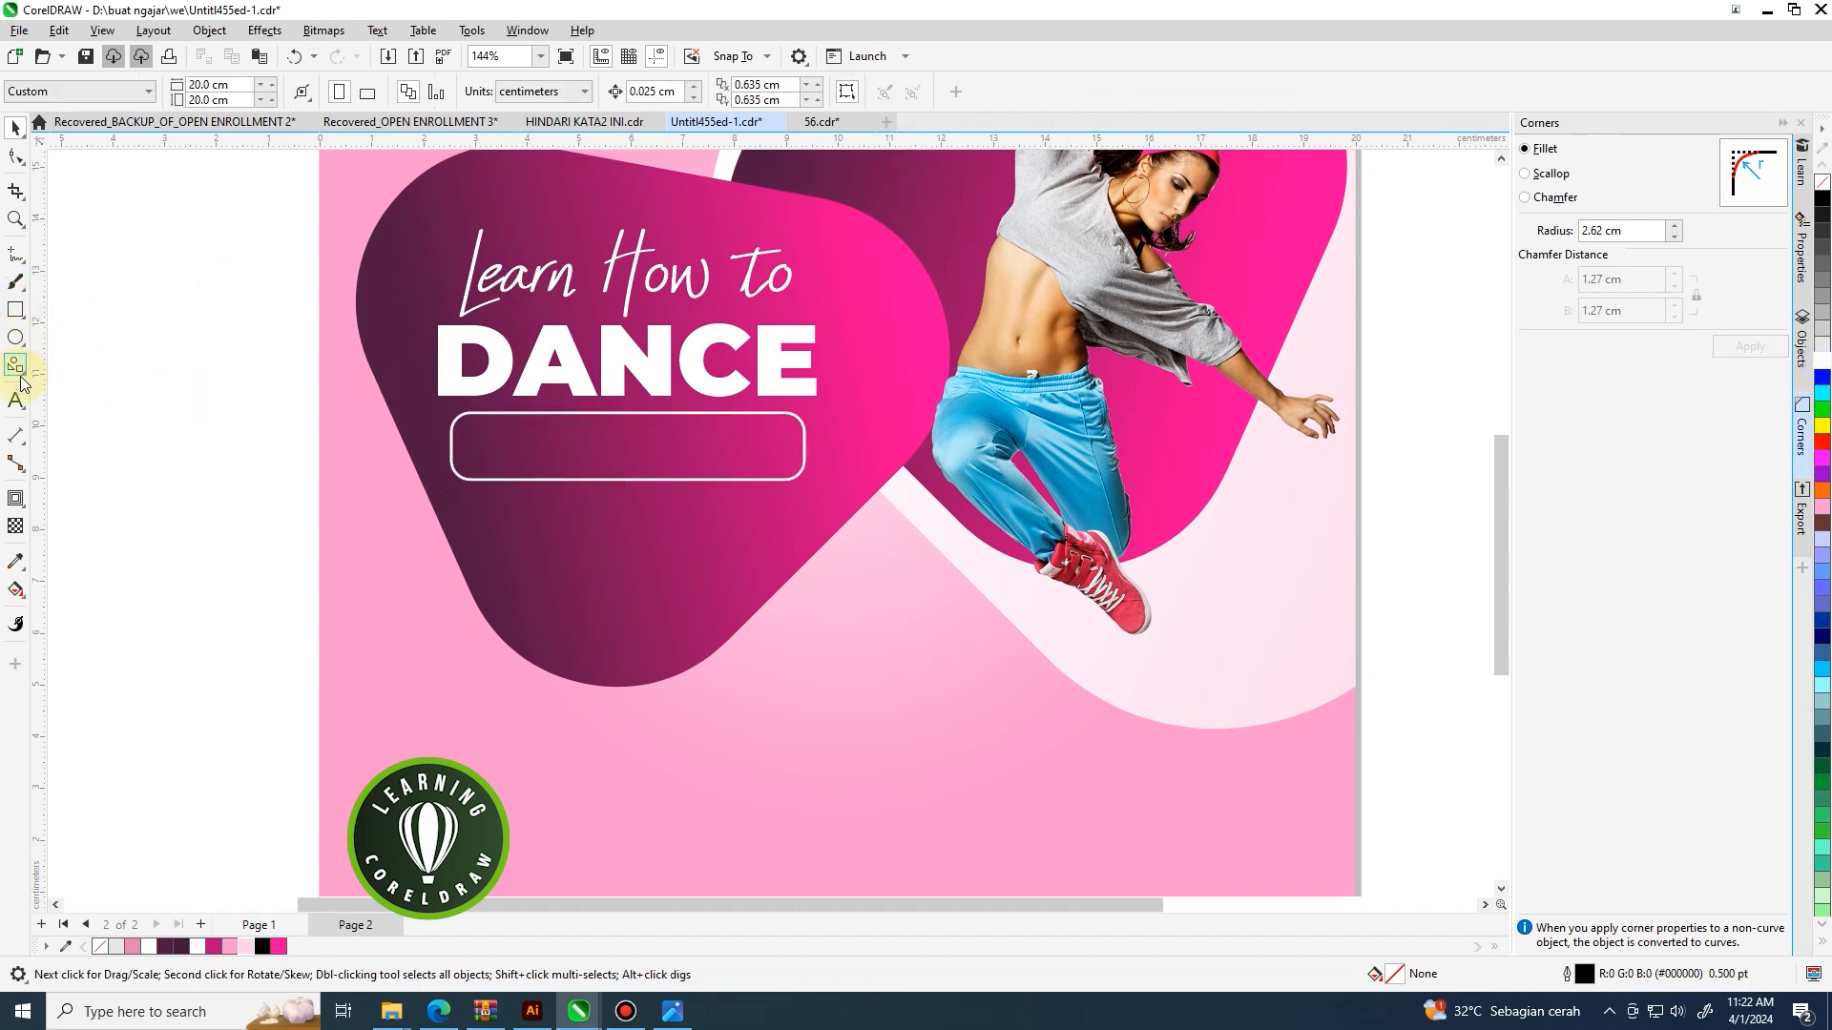
pyautogui.click(16, 401)
pyautogui.click(498, 450)
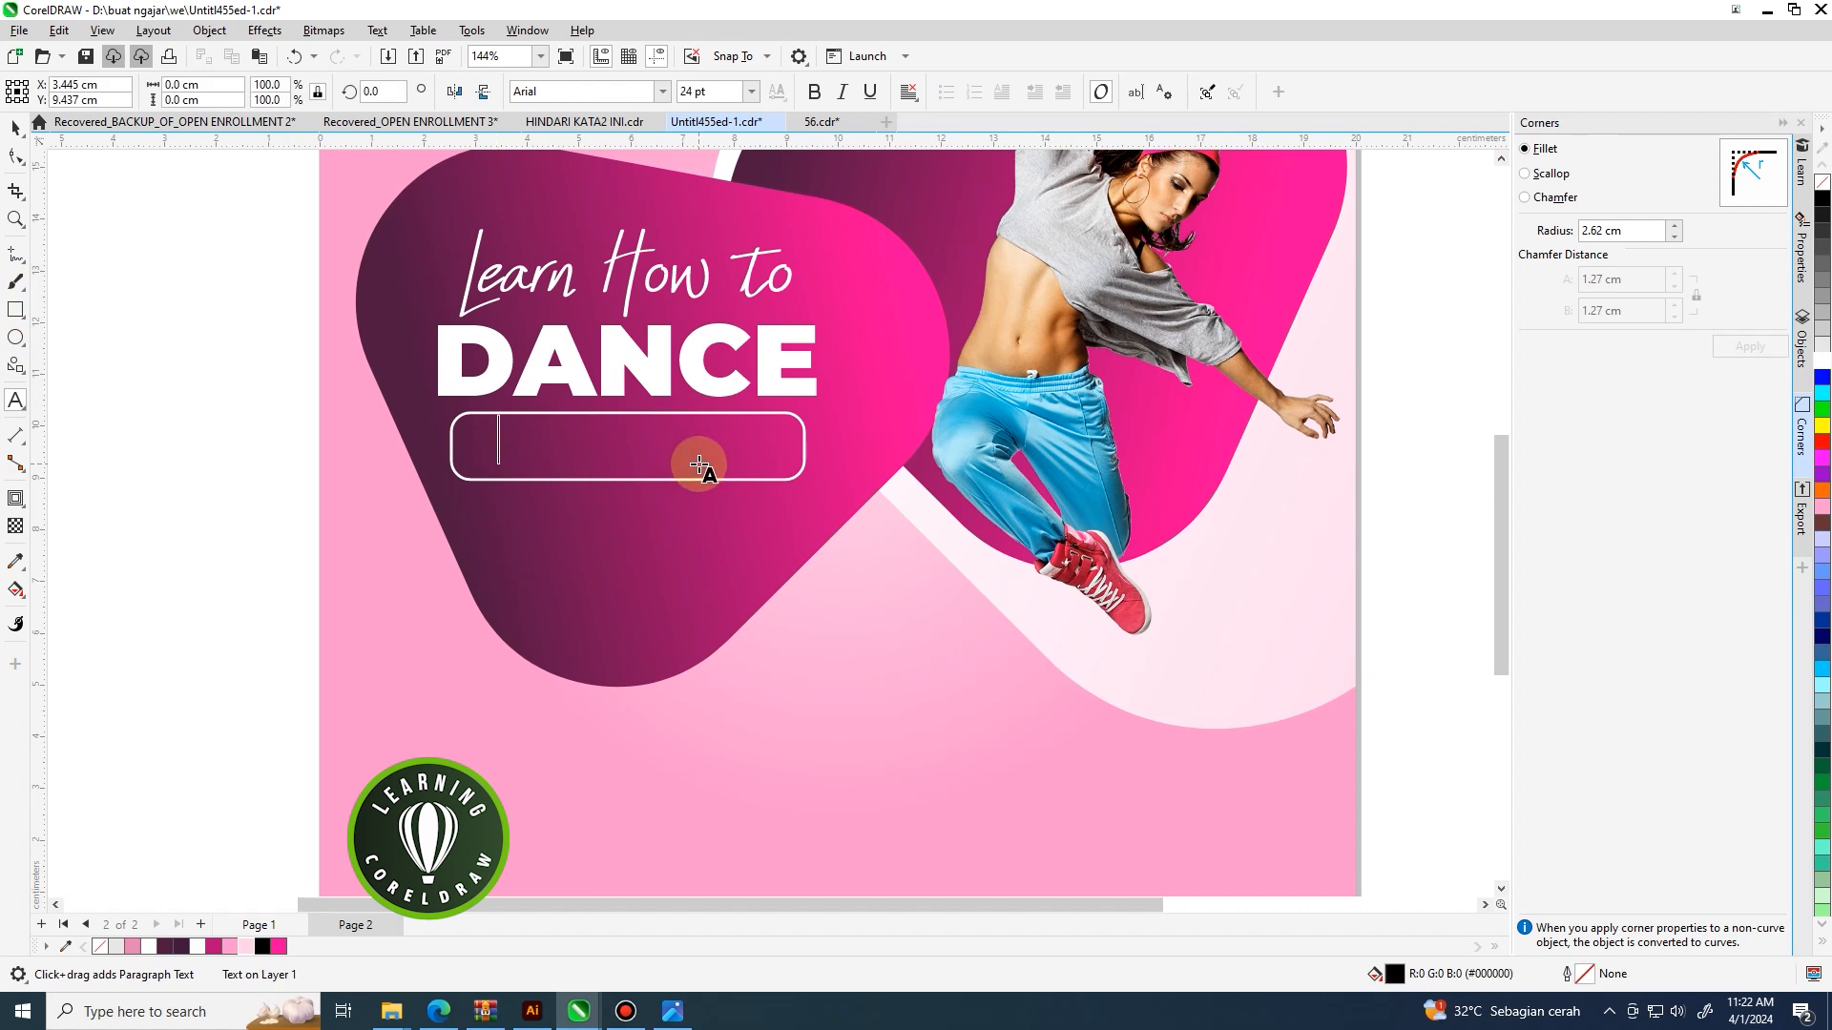
pyautogui.press('capslock')
pyautogui.write('JO')
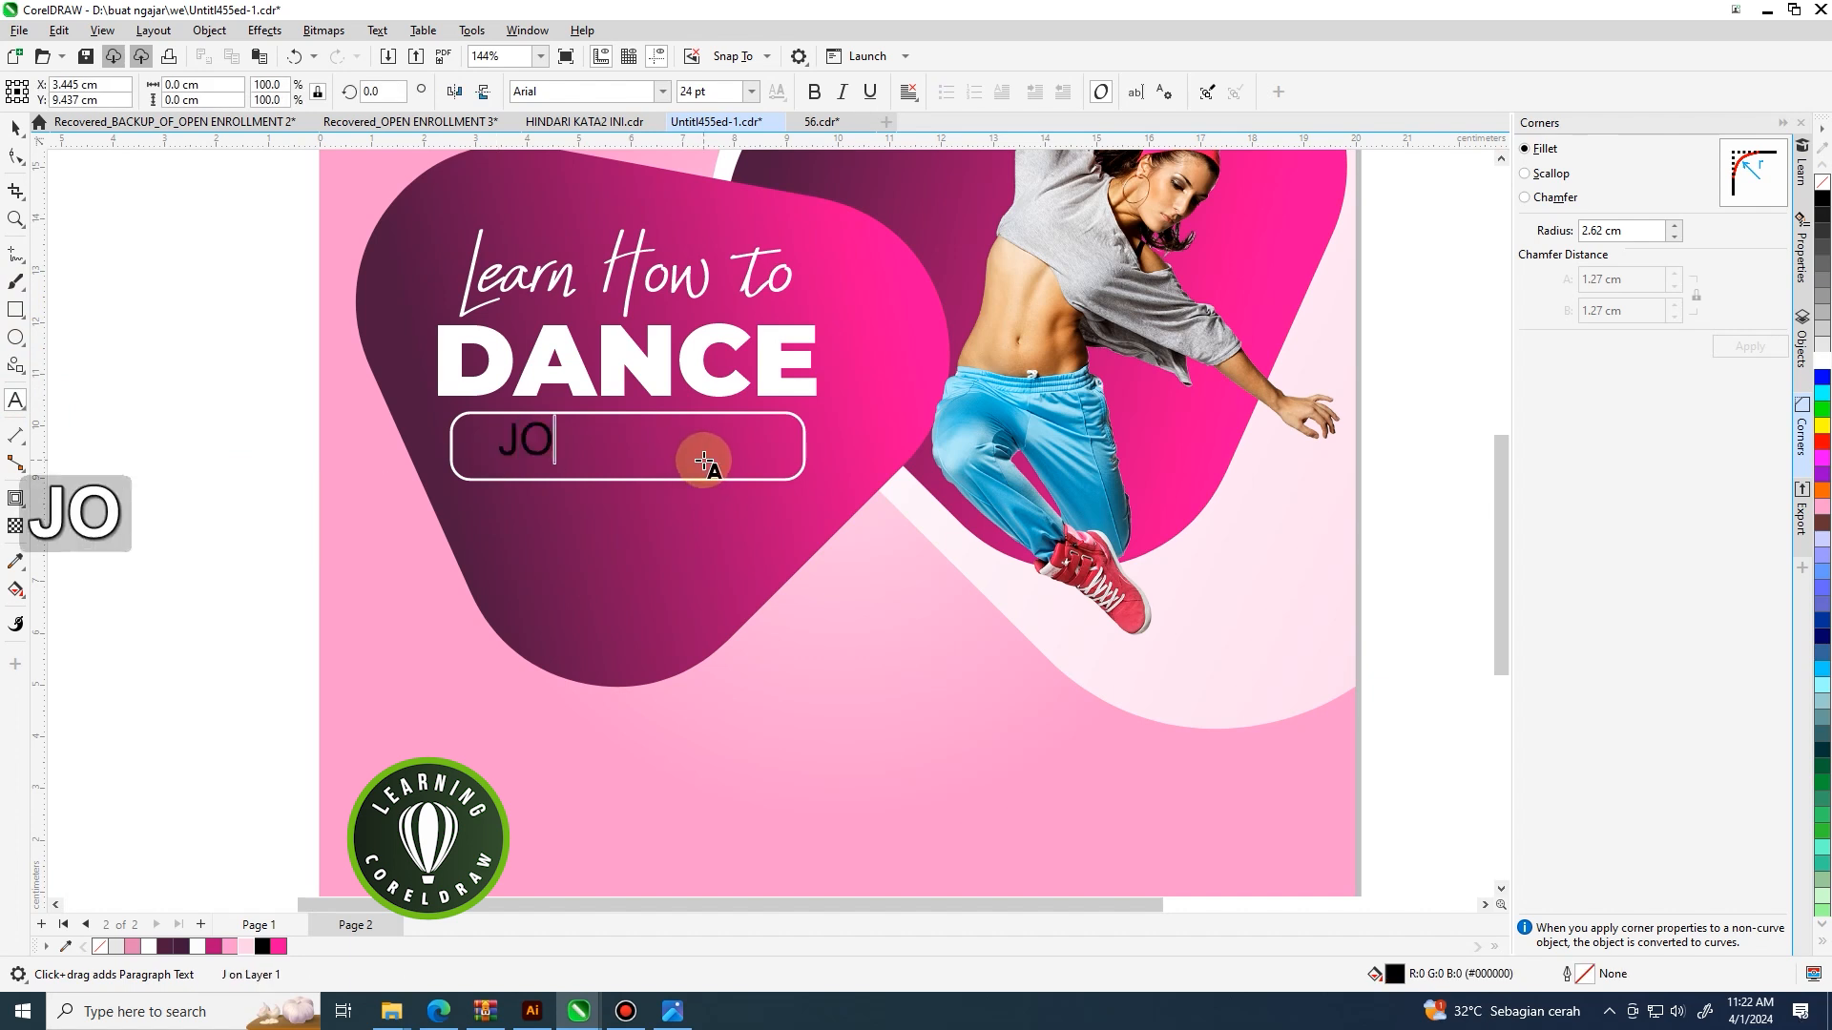
pyautogui.write('IN OU')
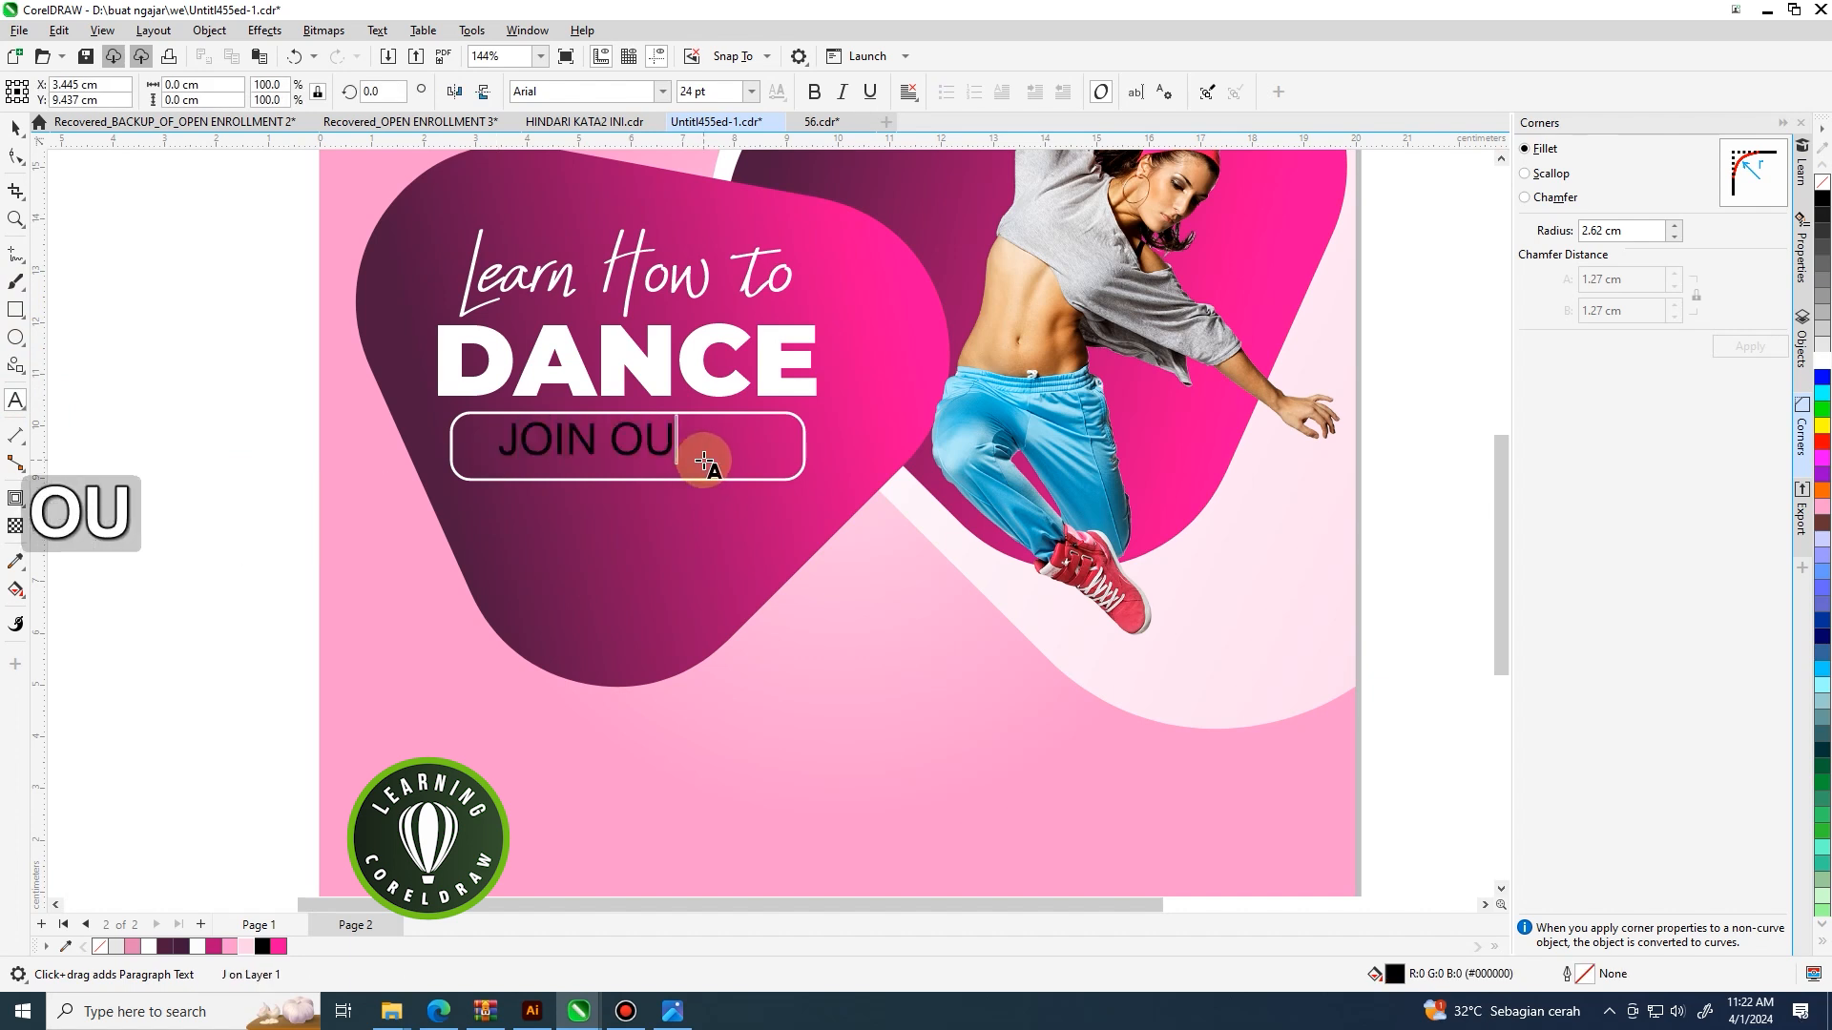
pyautogui.write('R CLUB')
# Set "JOIN OUR CLUB" in regular Montserrat, shrink it to about 18.7 pt and fill it with white.
pyautogui.hotkey('ctrl', 'a')
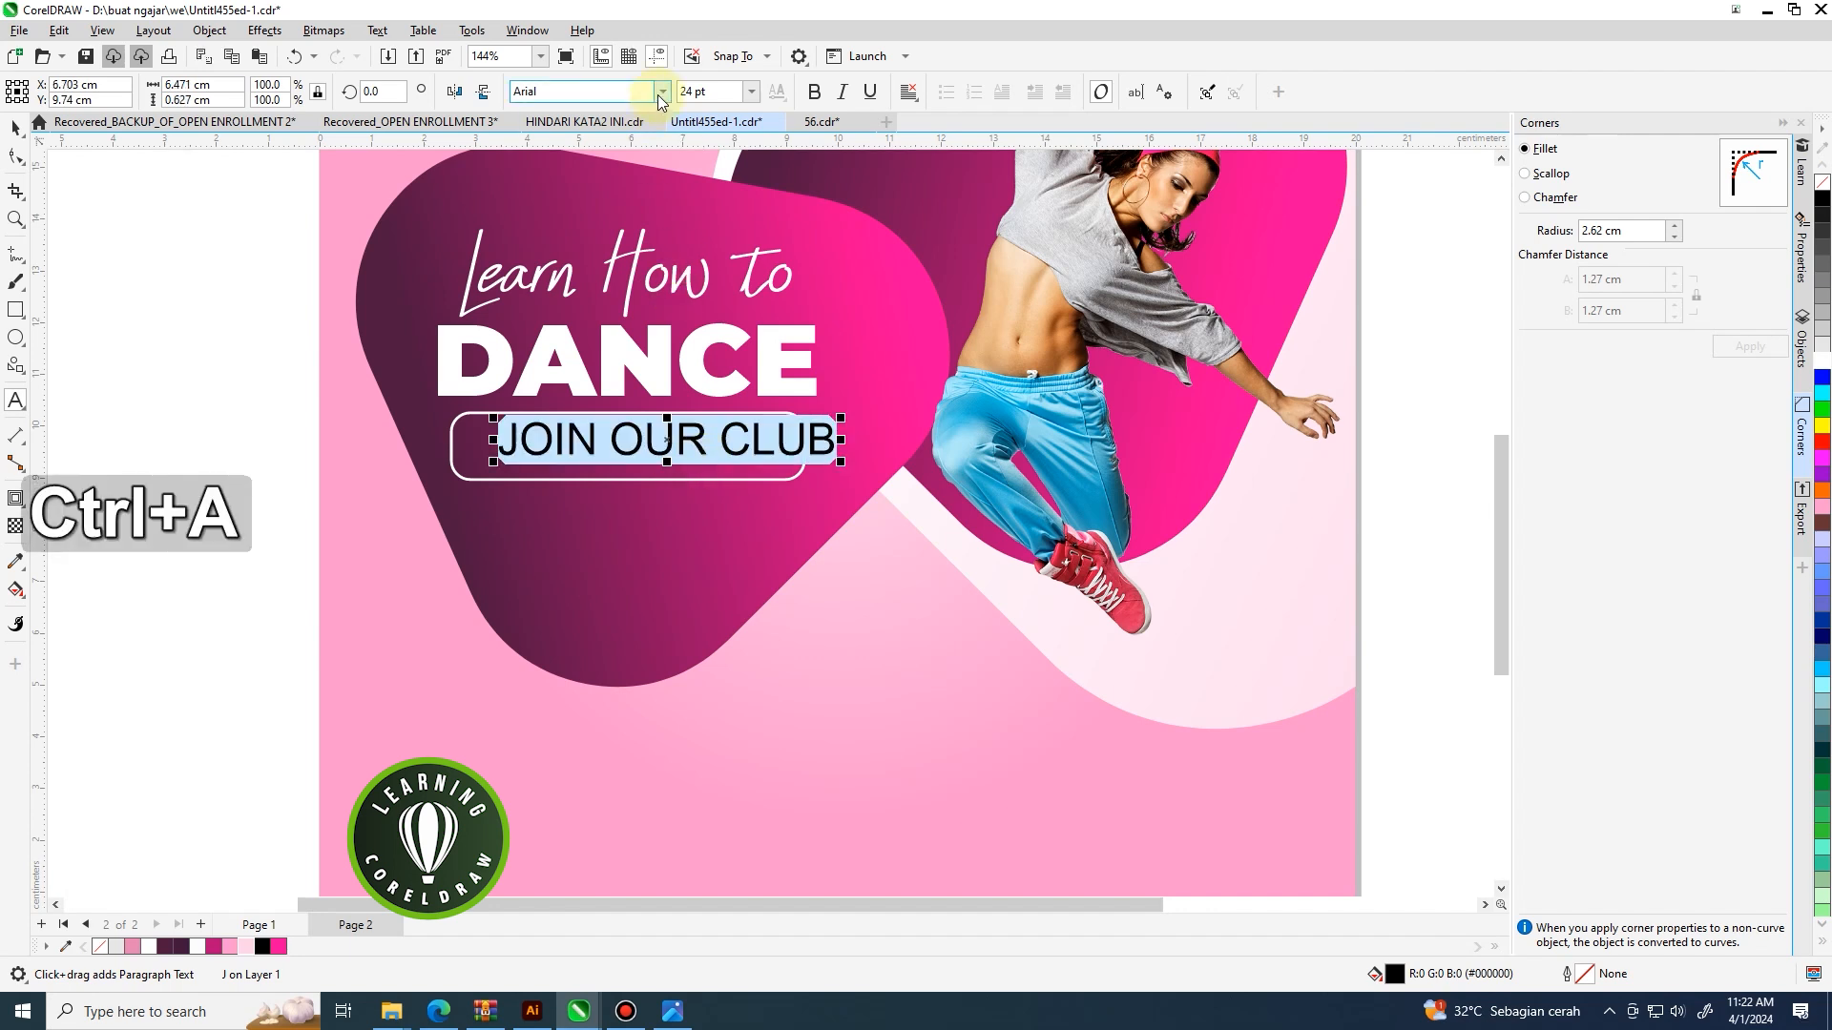
pyautogui.click(659, 95)
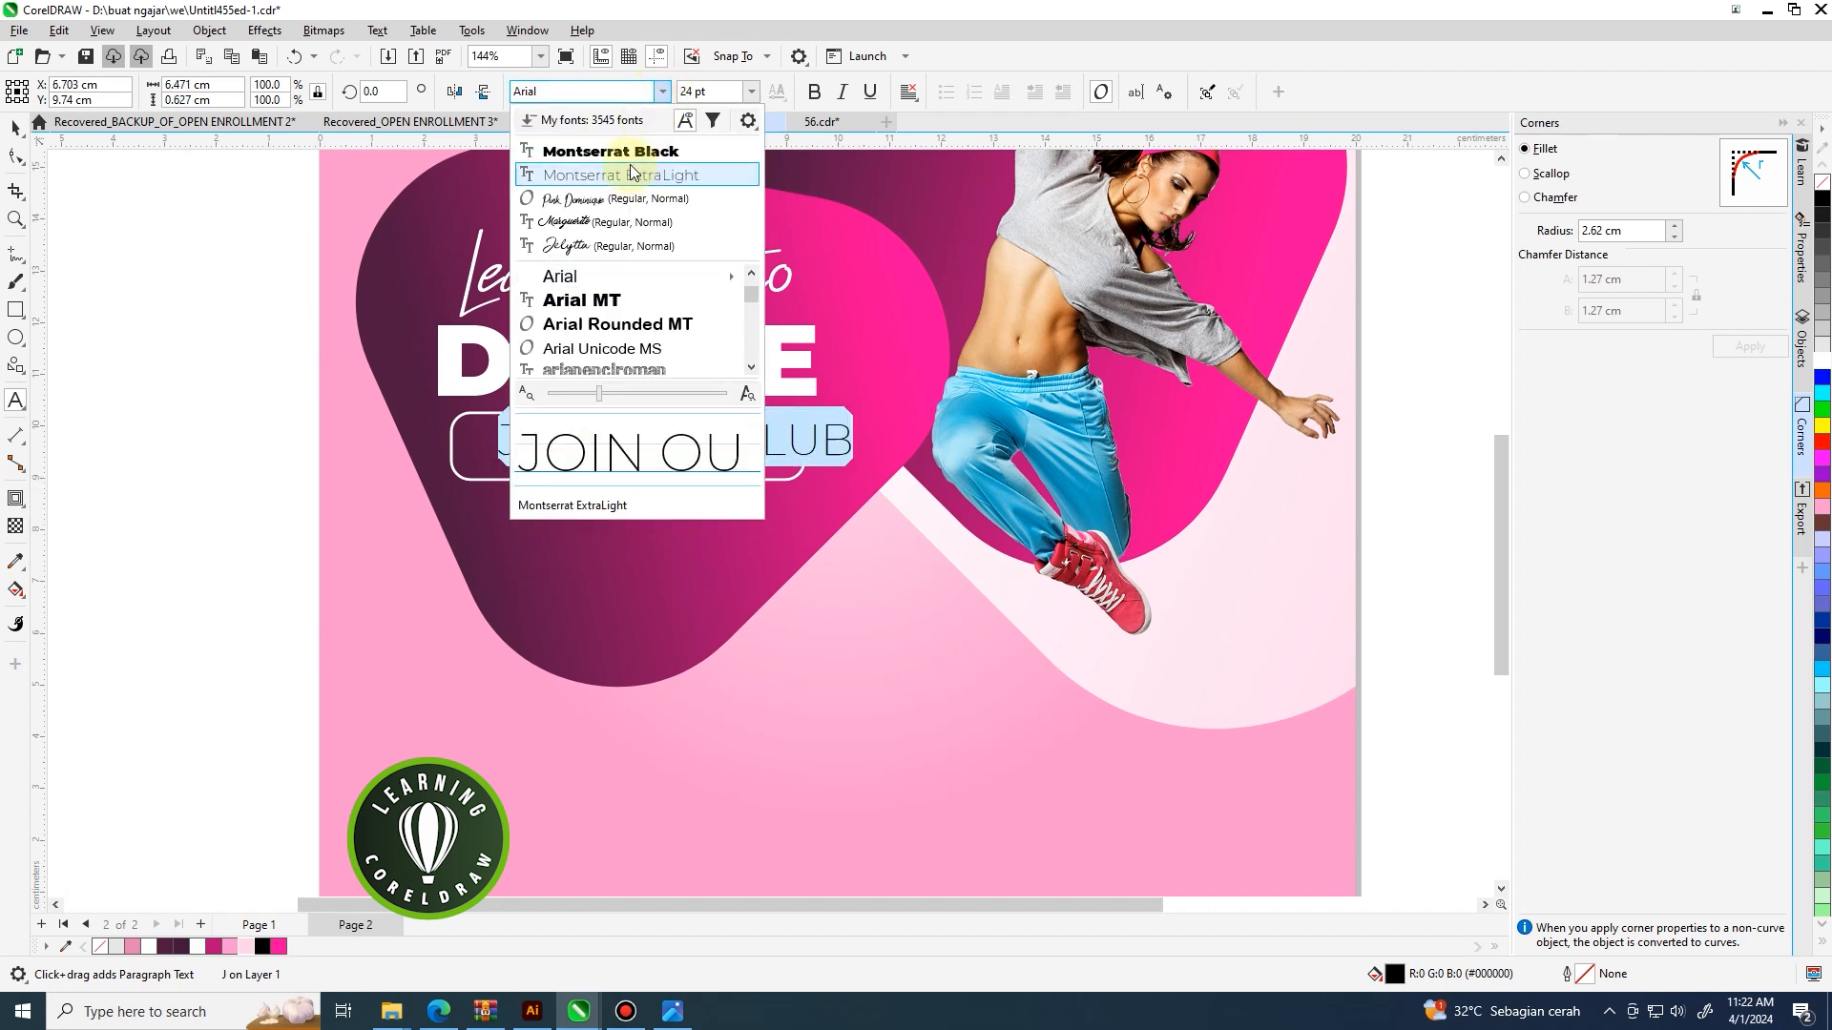
pyautogui.click(628, 176)
pyautogui.click(658, 95)
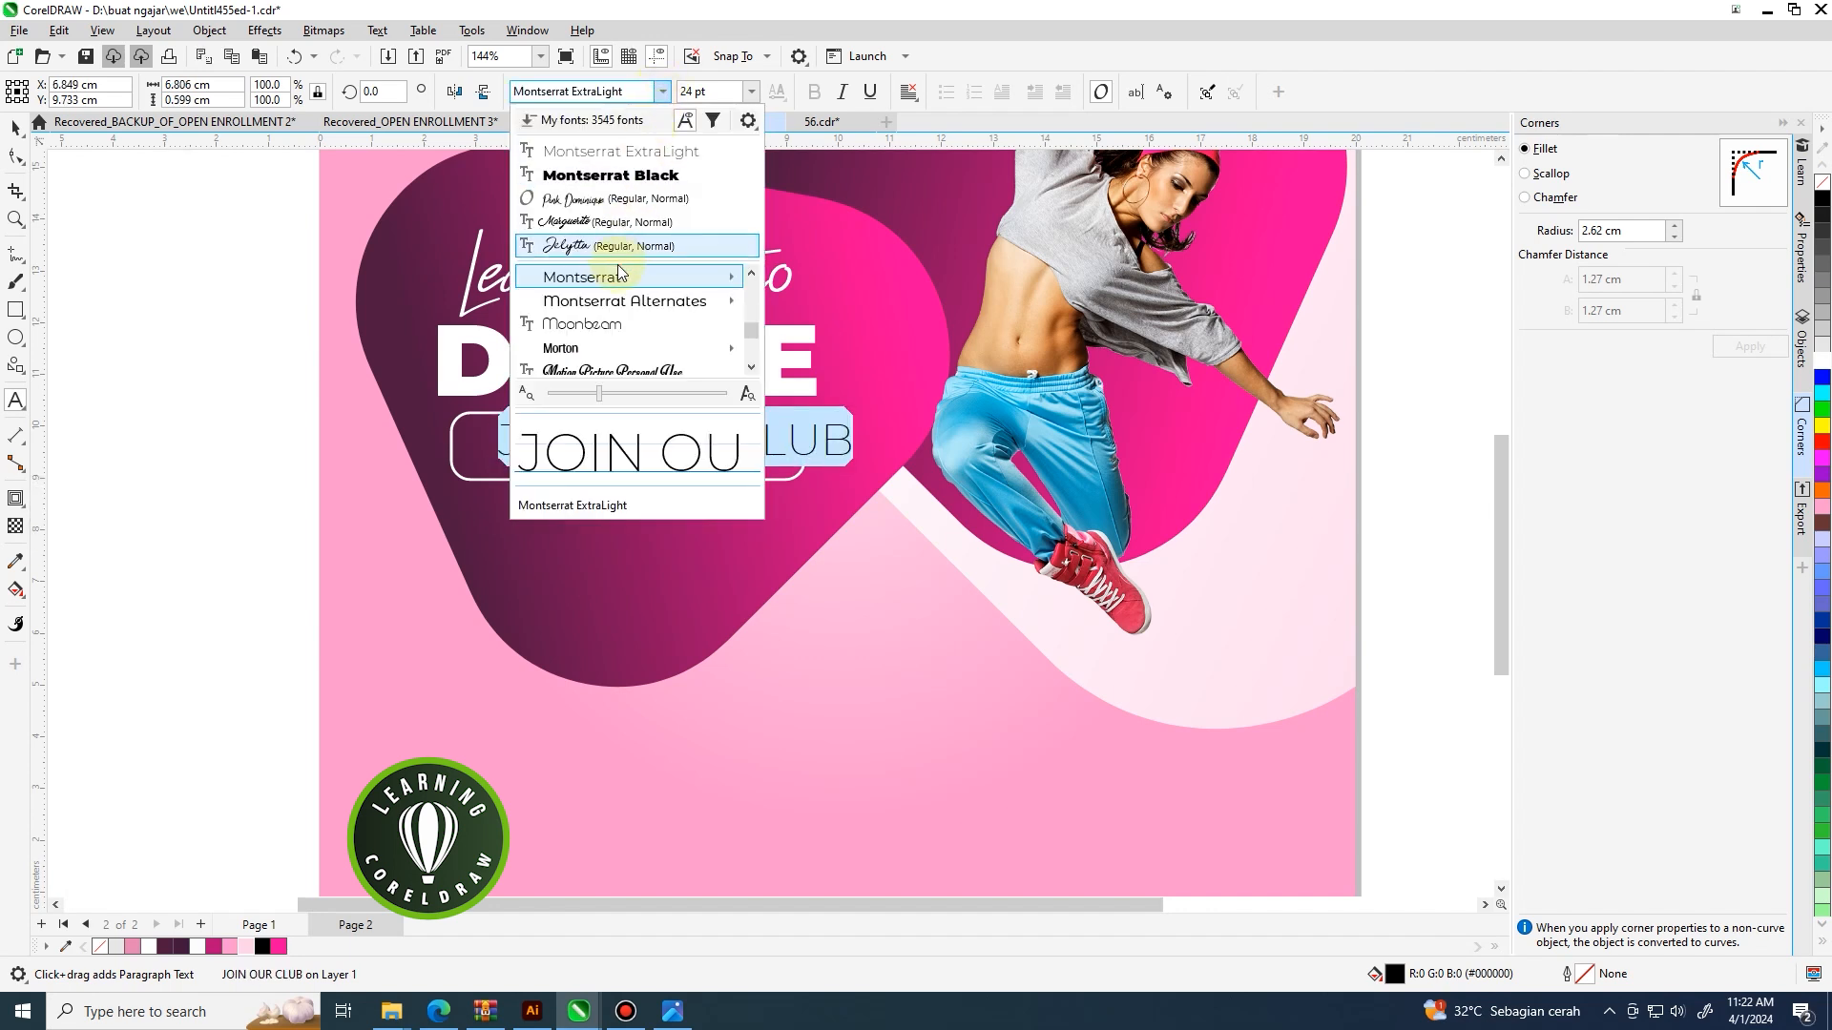
pyautogui.click(389, 286)
pyautogui.click(15, 127)
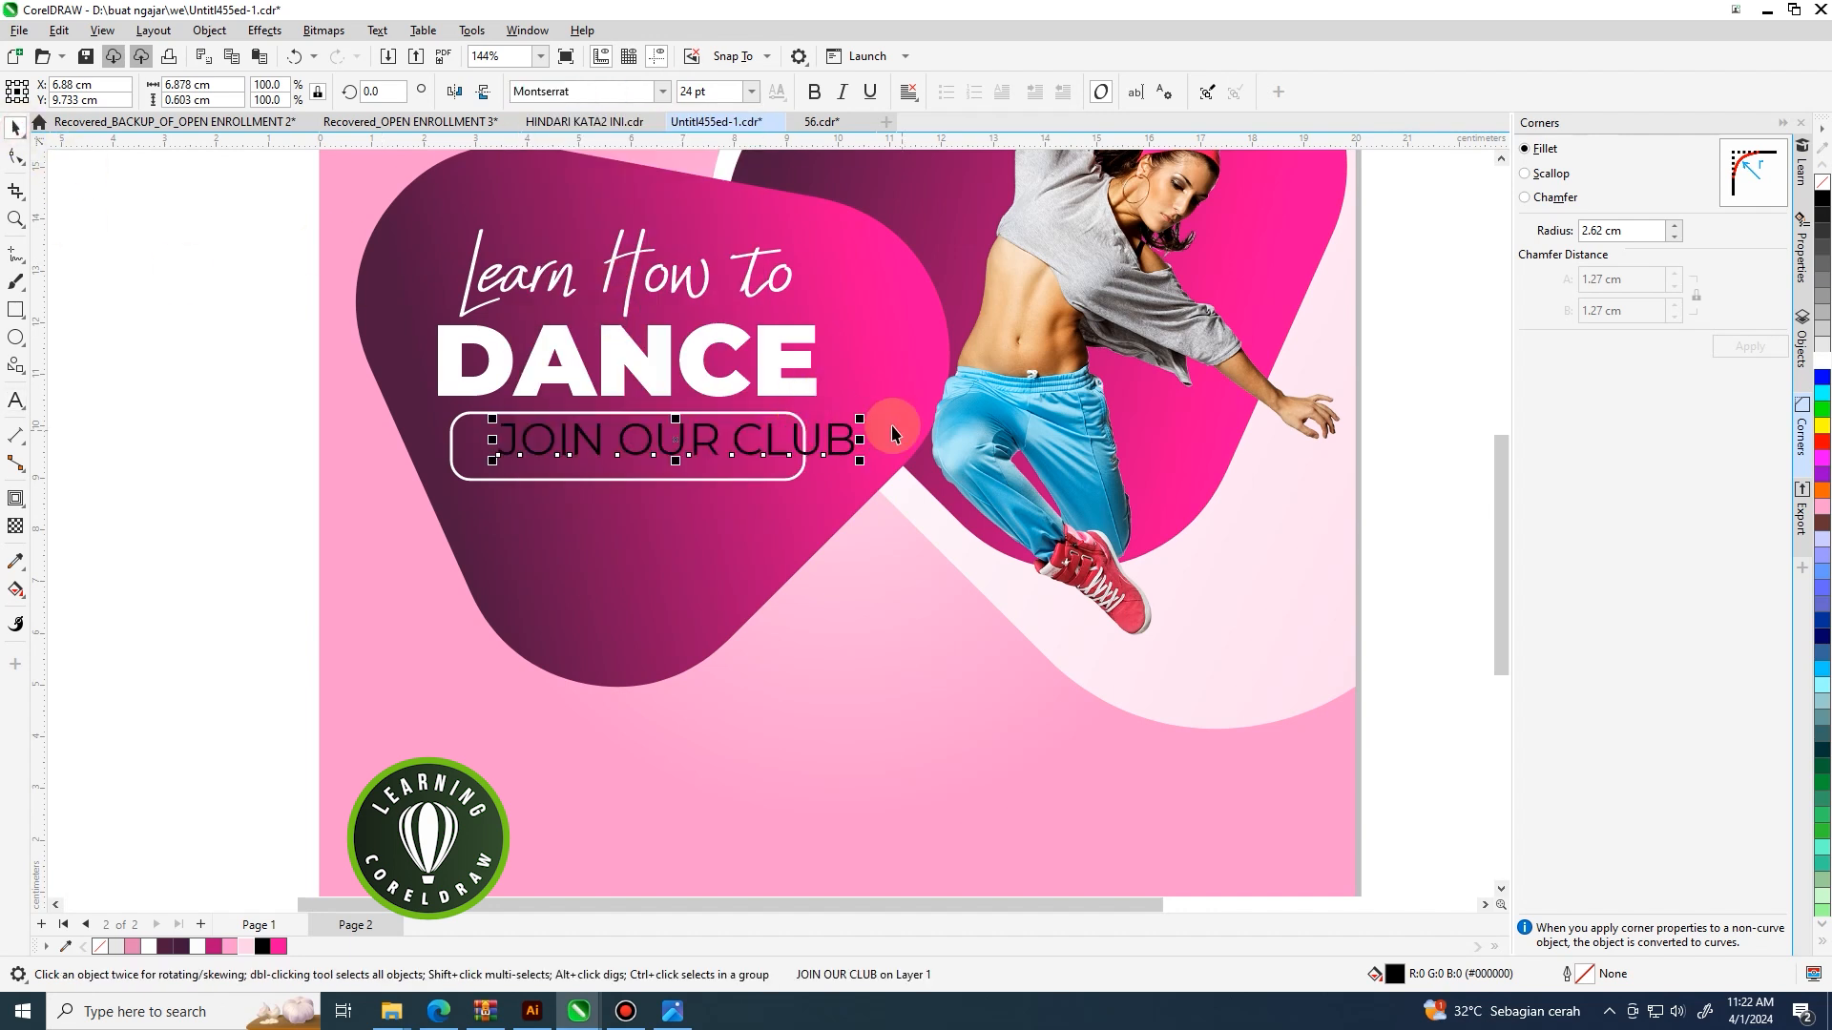
pyautogui.moveTo(862, 417); pyautogui.dragTo(782, 424)
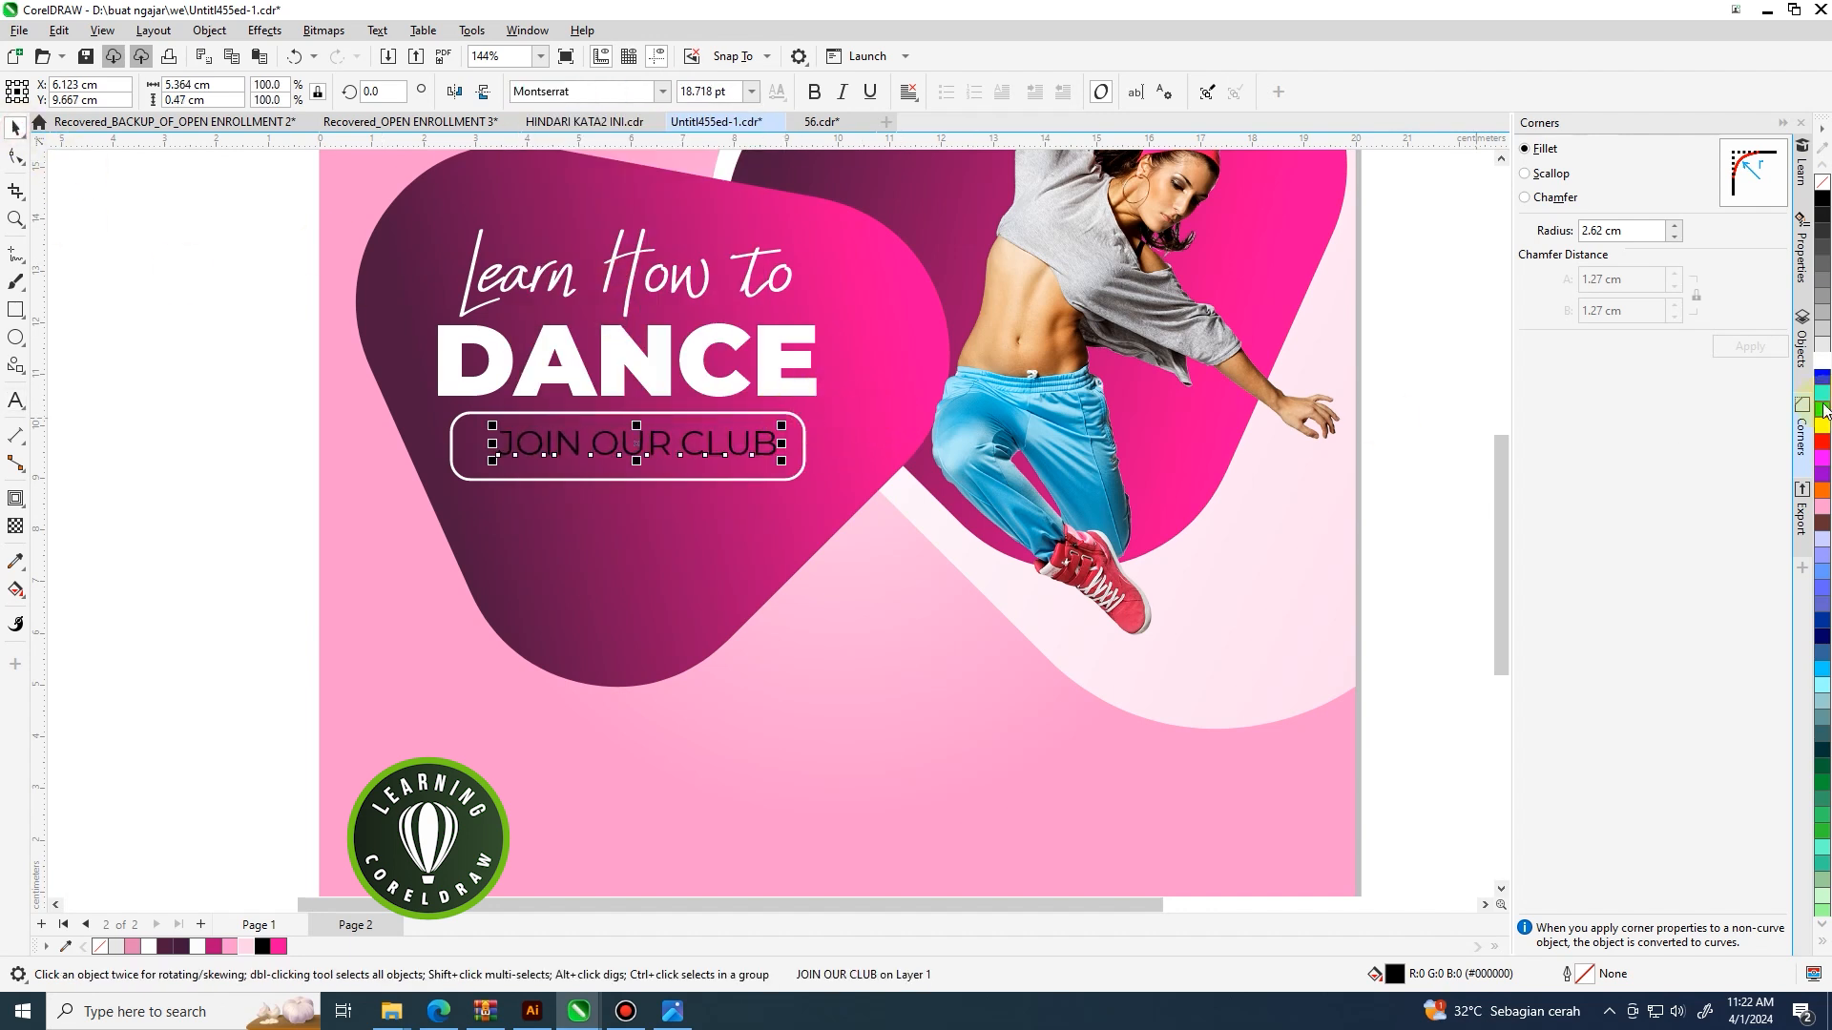
pyautogui.click(1820, 371)
# Centre "JOIN OUR CLUB" horizontally and vertically inside the rounded rectangle.
pyautogui.press('shift')
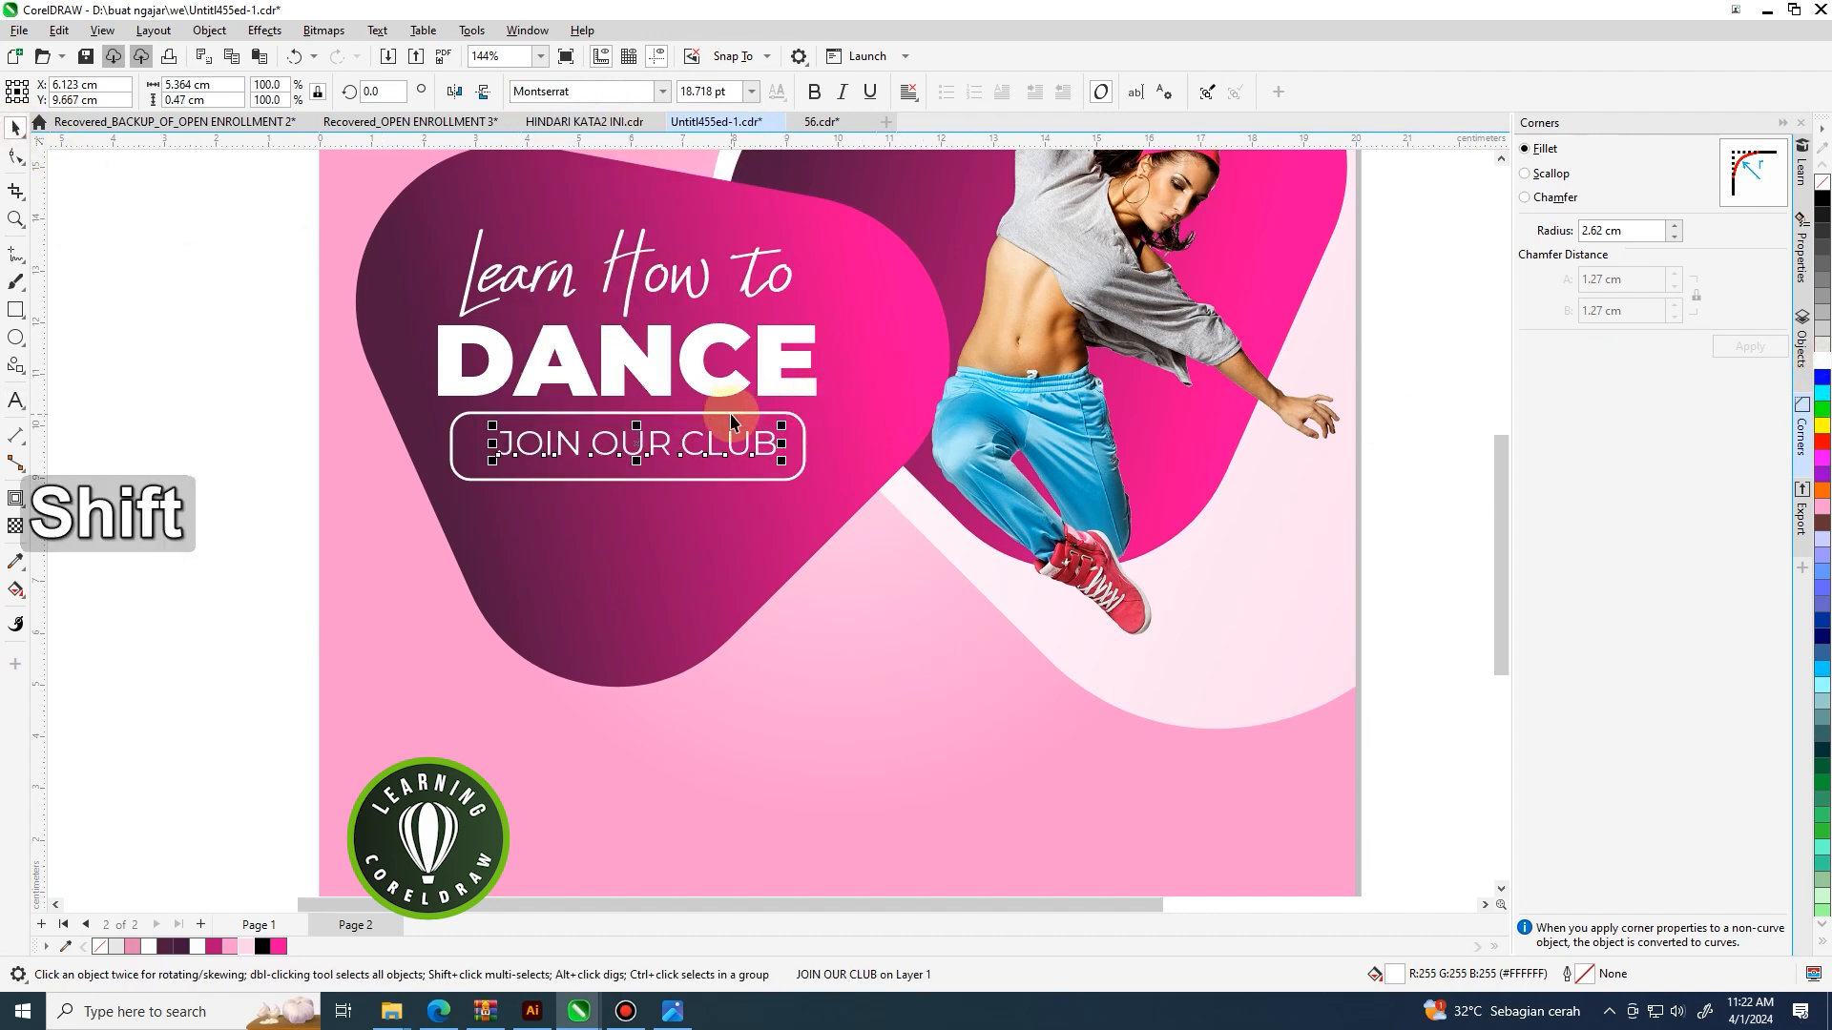
pyautogui.keyDown('shift'); pyautogui.click(752, 415); pyautogui.keyUp('shift')
pyautogui.press('c')
pyautogui.press('e')
pyautogui.scroll(-3, 762, 415)
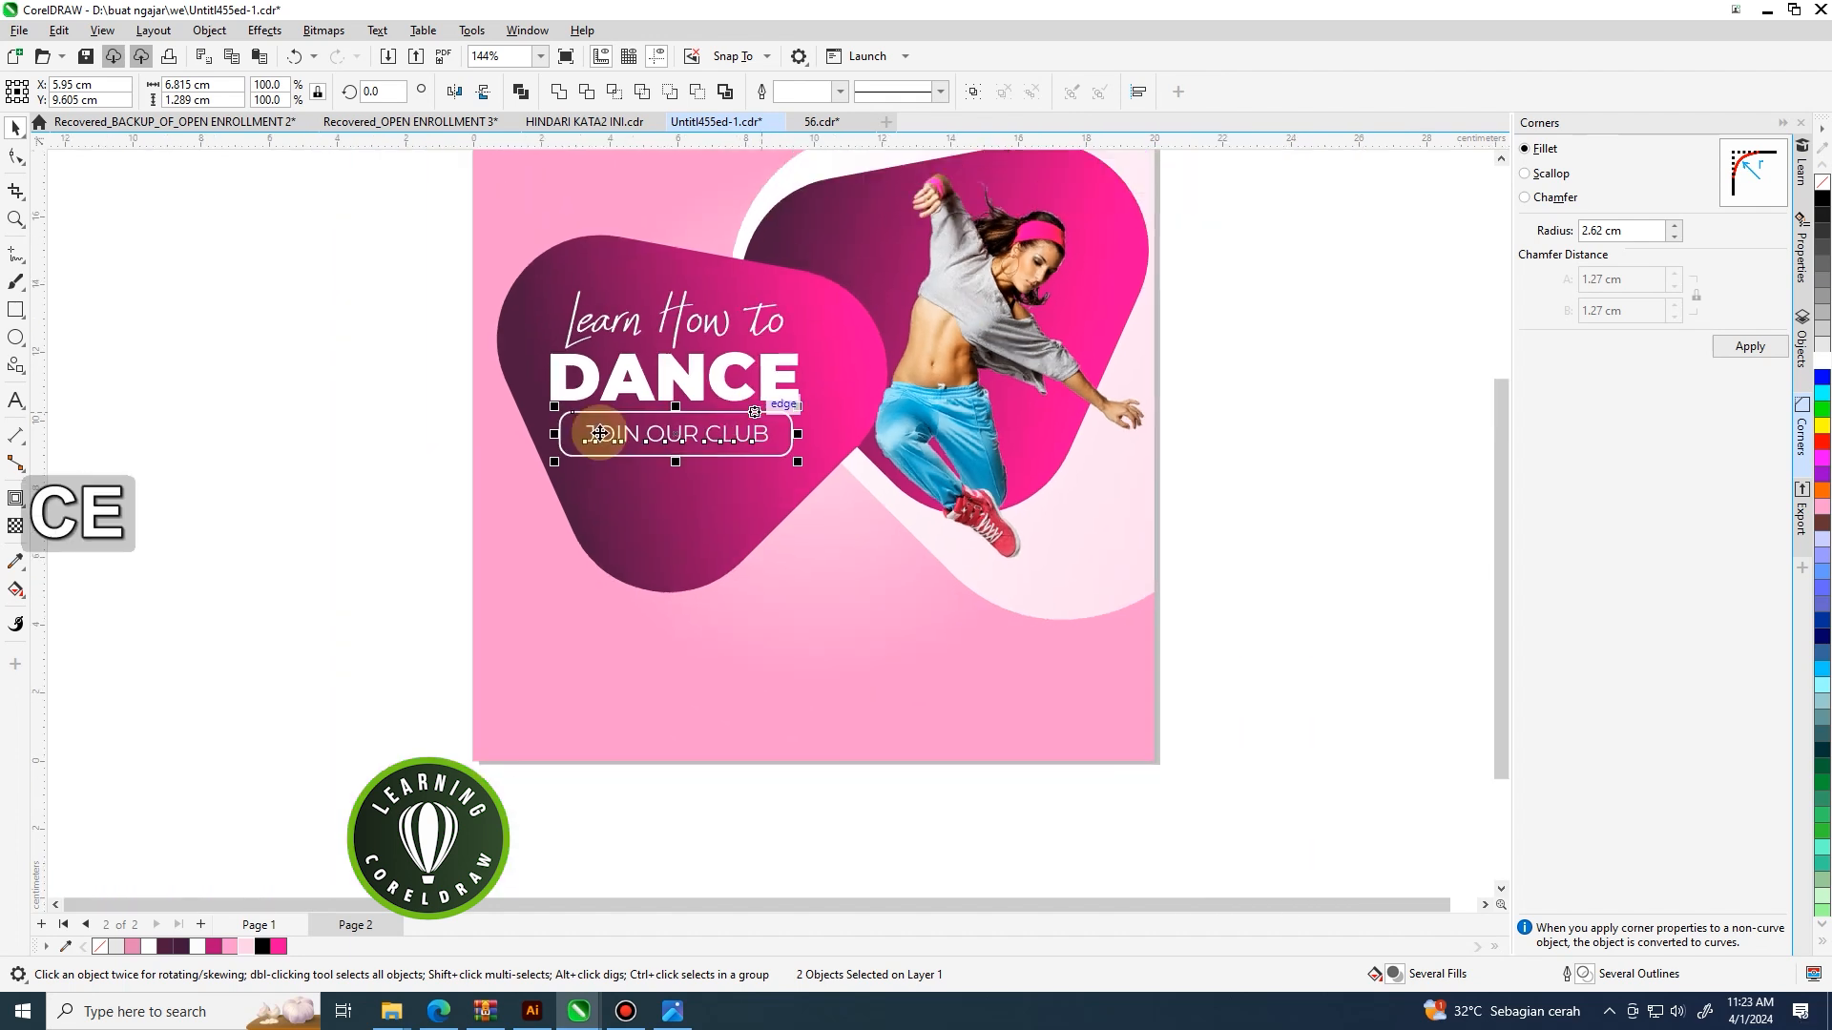
# Scale down the rounded rectangle and its "JOIN OUR CLUB" text together beneath "DANCE".
pyautogui.moveTo(399, 387); pyautogui.dragTo(813, 472)
pyautogui.scroll(2, 791, 408)
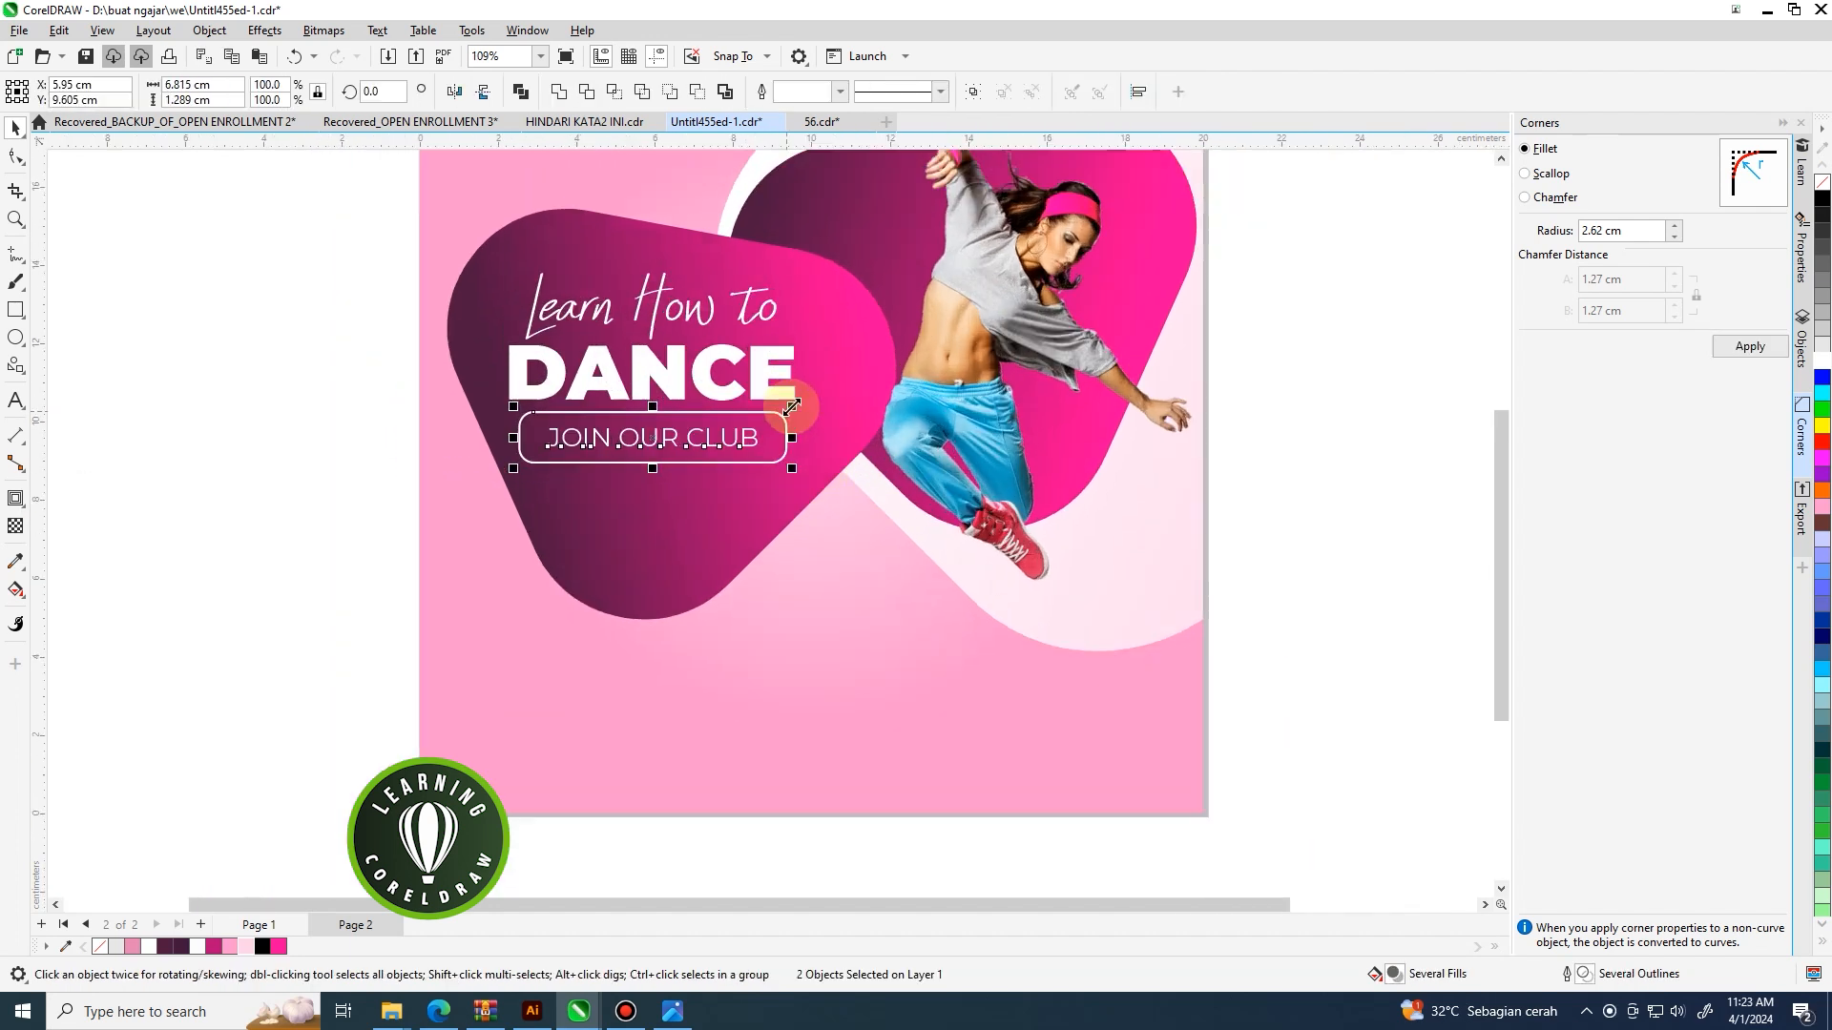
pyautogui.moveTo(788, 403); pyautogui.dragTo(735, 443)
# Paste the white, centred Lorem Ipsum paragraph and place it below the "JOIN OUR CLUB" rectangle.
pyautogui.scroll(-4, 736, 443)
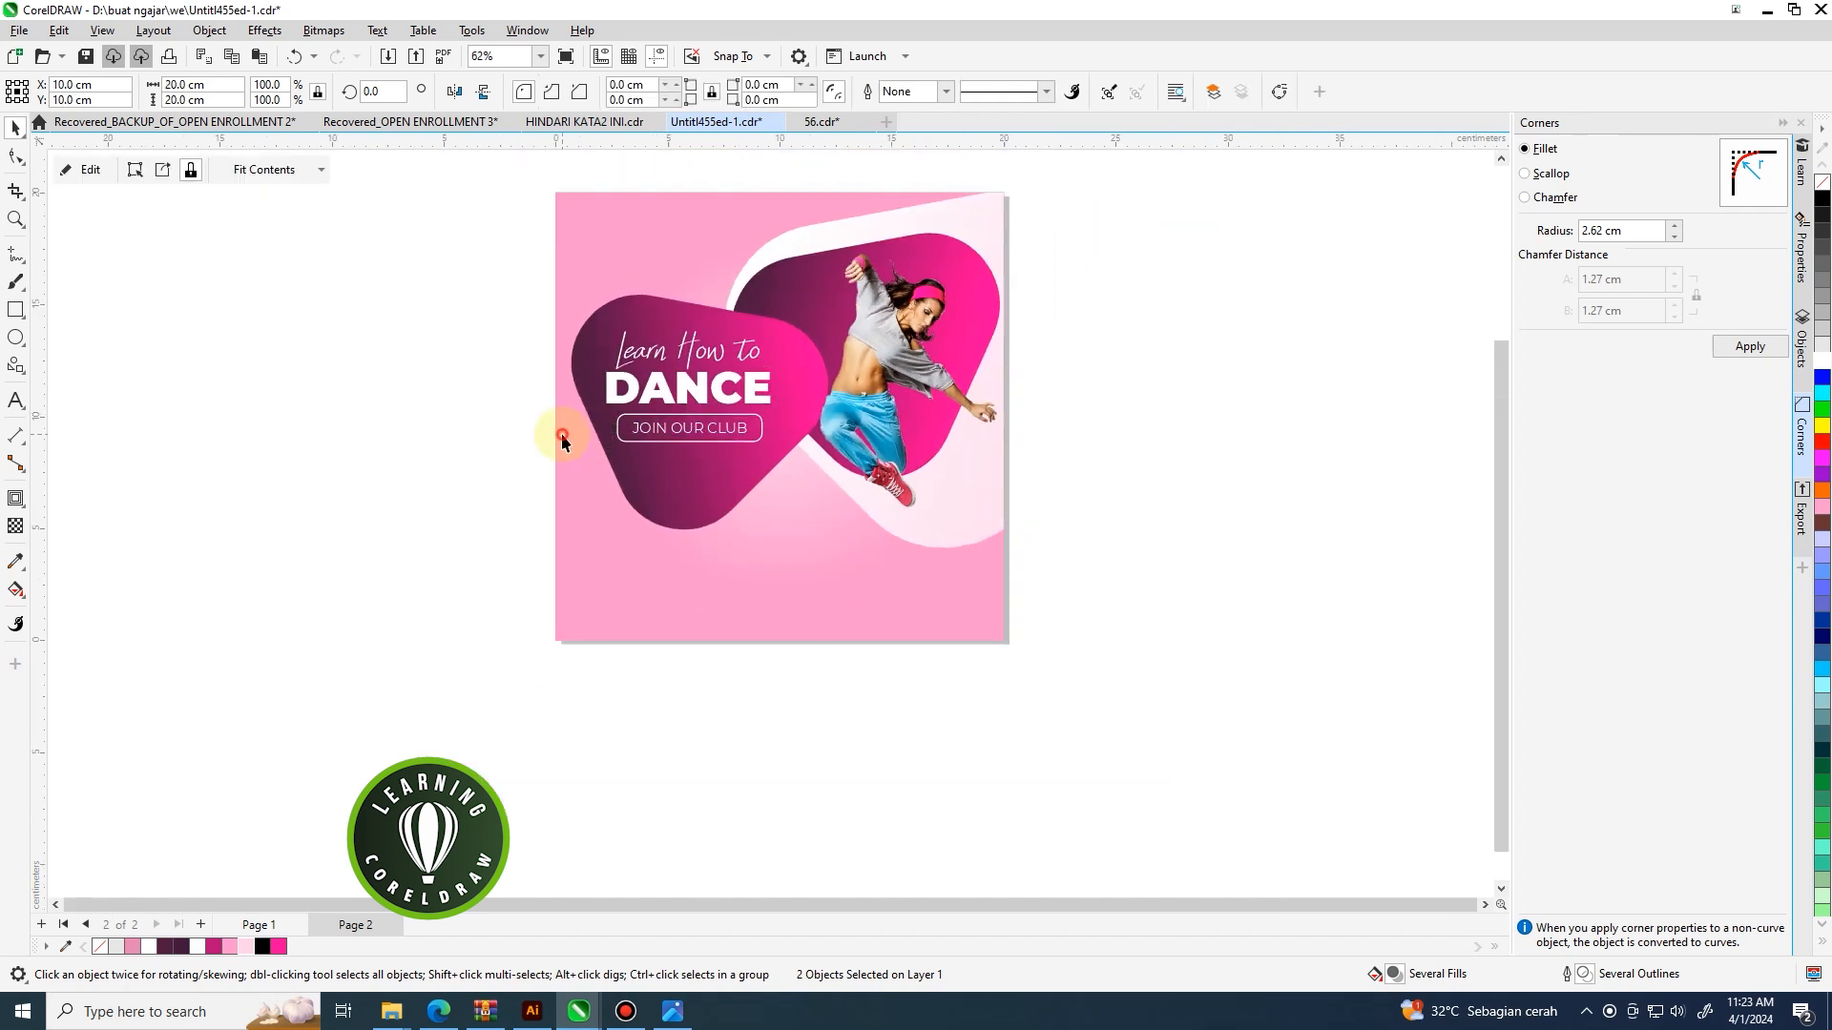
pyautogui.click(689, 883)
pyautogui.write("Lorem Ipsum is simply dummy text of the printing and typesetting industry Lorem Ipsum has been the industry's")
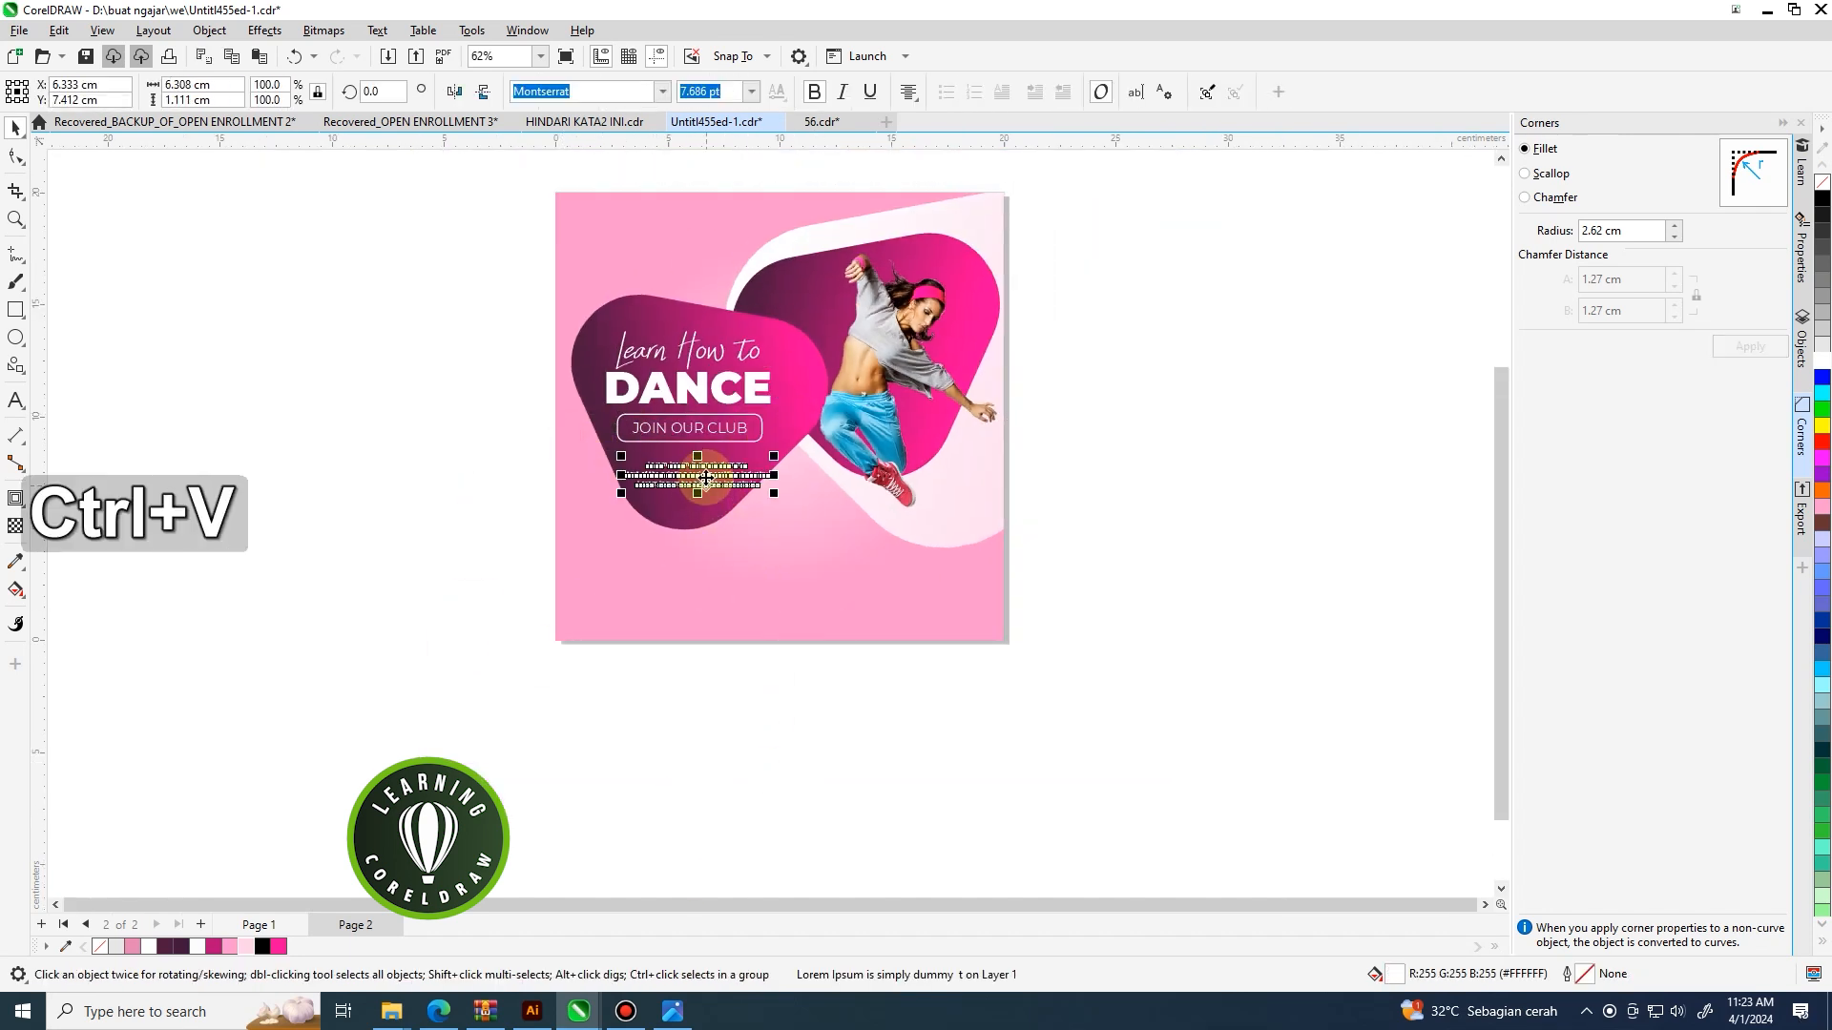
# Centre the Lorem Ipsum paragraph more precisely beneath the "JOIN OUR CLUB" rectangle.
pyautogui.scroll(3, 701, 467)
pyautogui.moveTo(697, 458)
pyautogui.mouseDown()
pyautogui.moveTo(694, 437)
pyautogui.moveTo(693, 456)
pyautogui.mouseUp()
pyautogui.moveTo(399, 183); pyautogui.dragTo(777, 412)
pyautogui.scroll(-2, 754, 419)
pyautogui.click(696, 351)
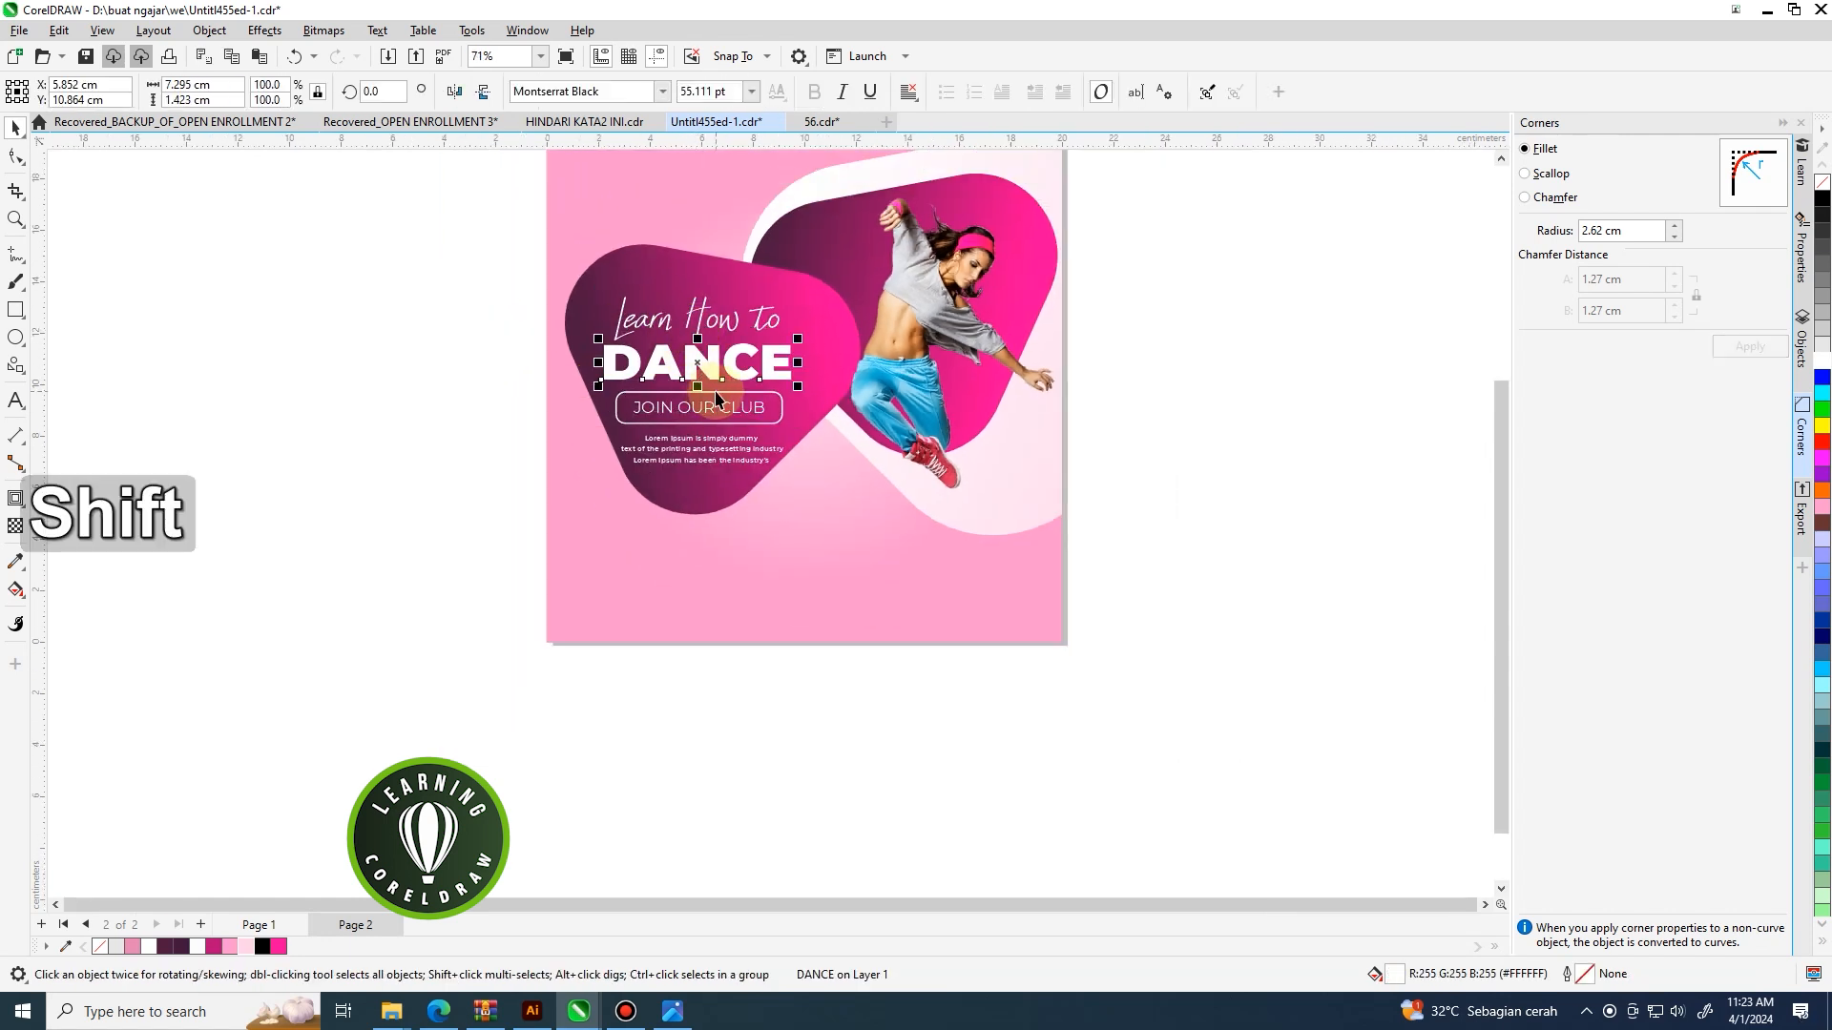
pyautogui.scroll(-3, 615, 339)
pyautogui.click(1003, 446)
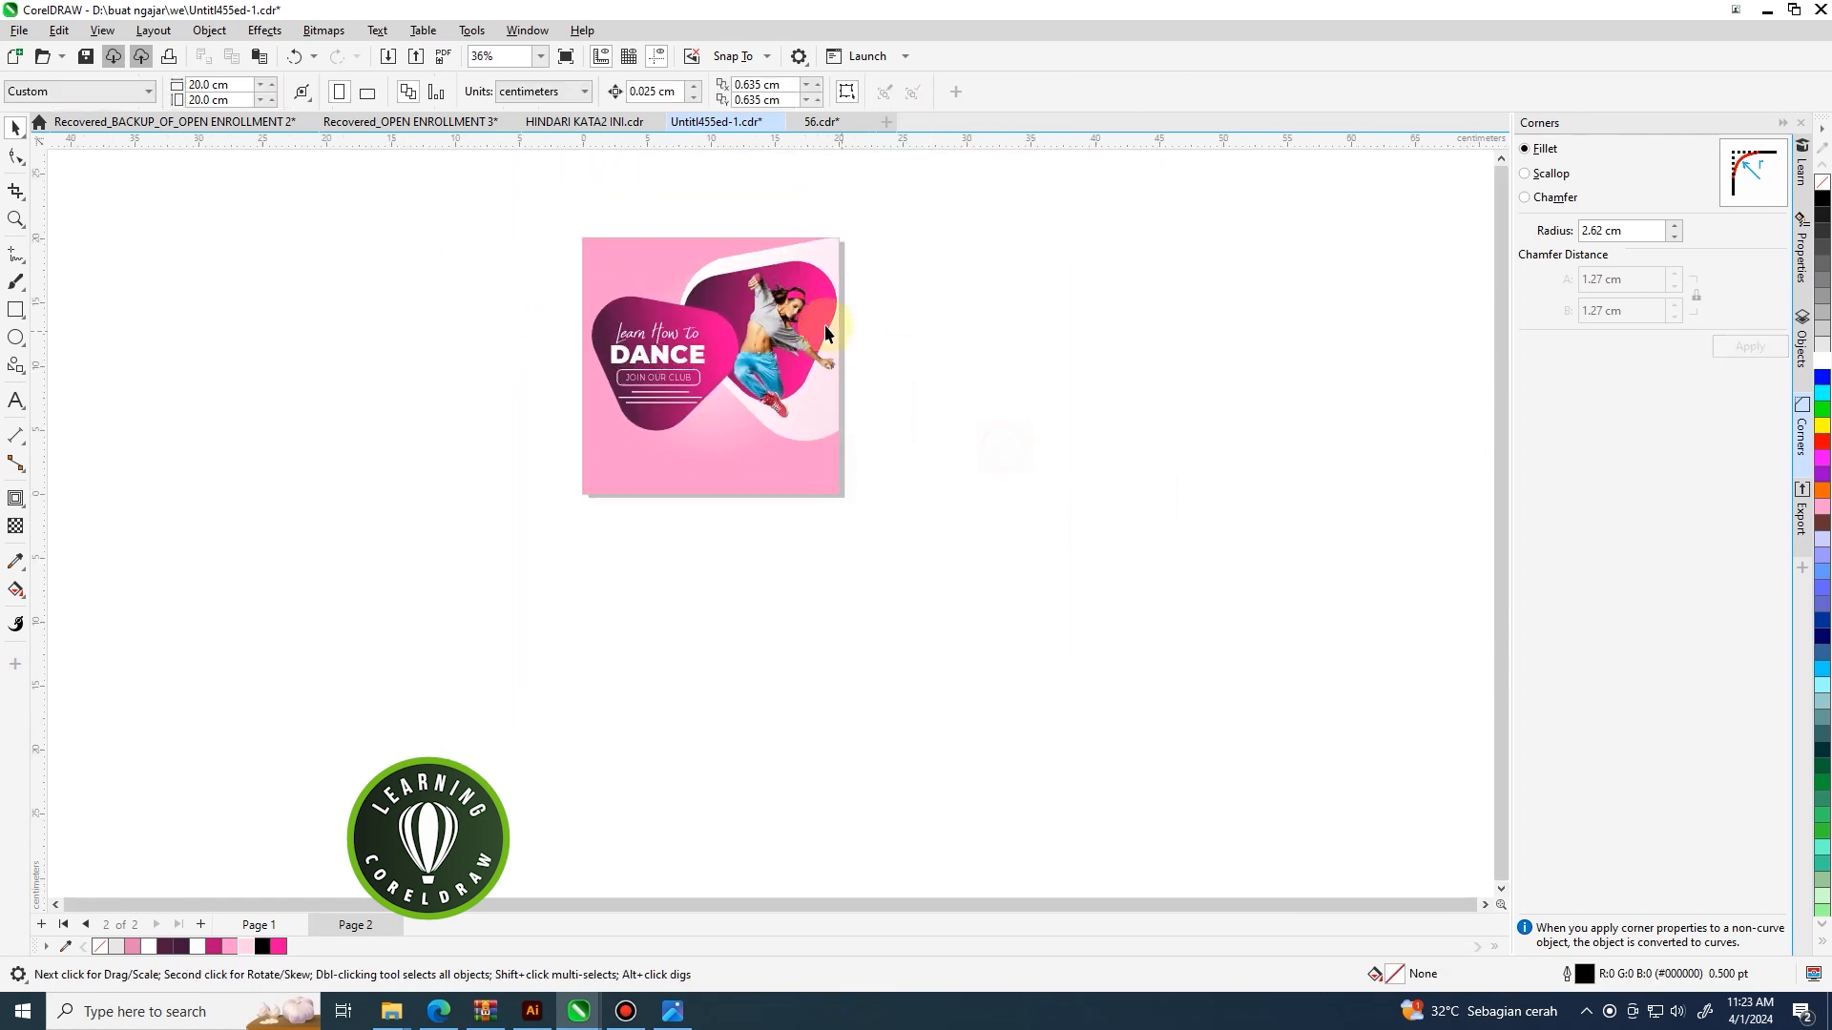
pyautogui.scroll(2, 802, 324)
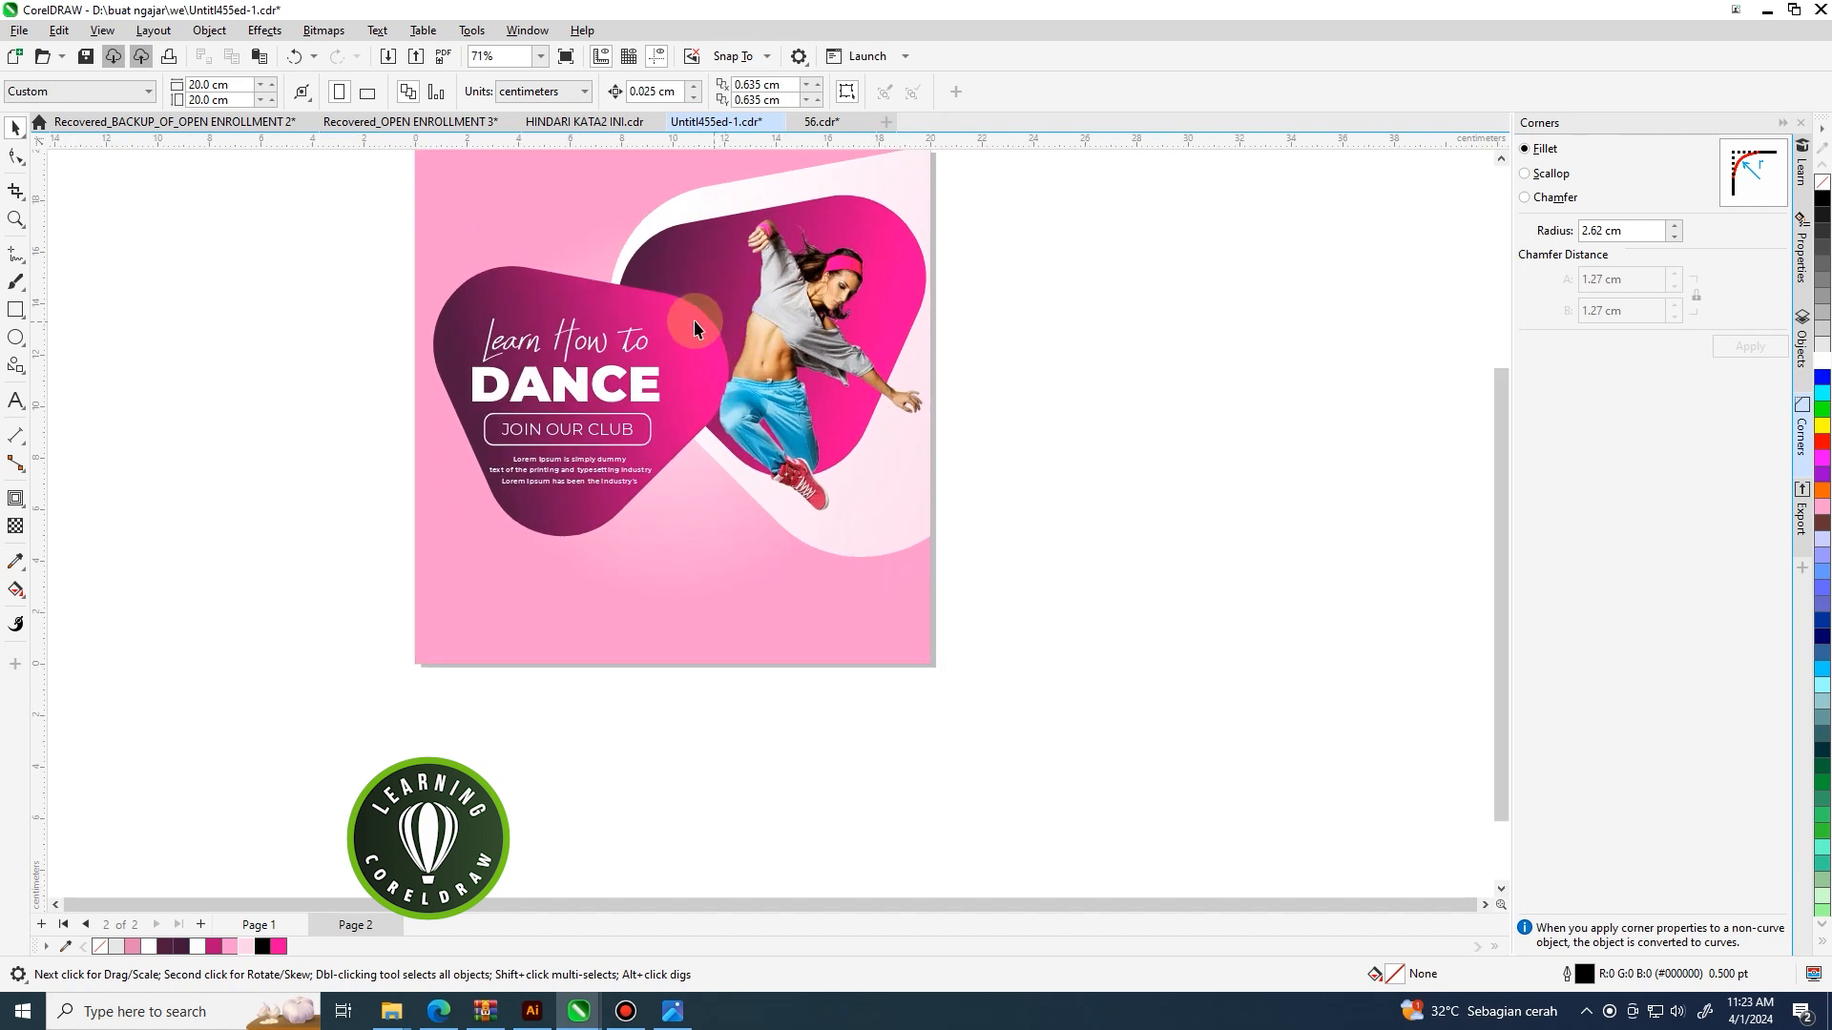
# Duplicate the left gradient rounded triangle and offset the copy slightly up and to the left of the original.
pyautogui.click(683, 318)
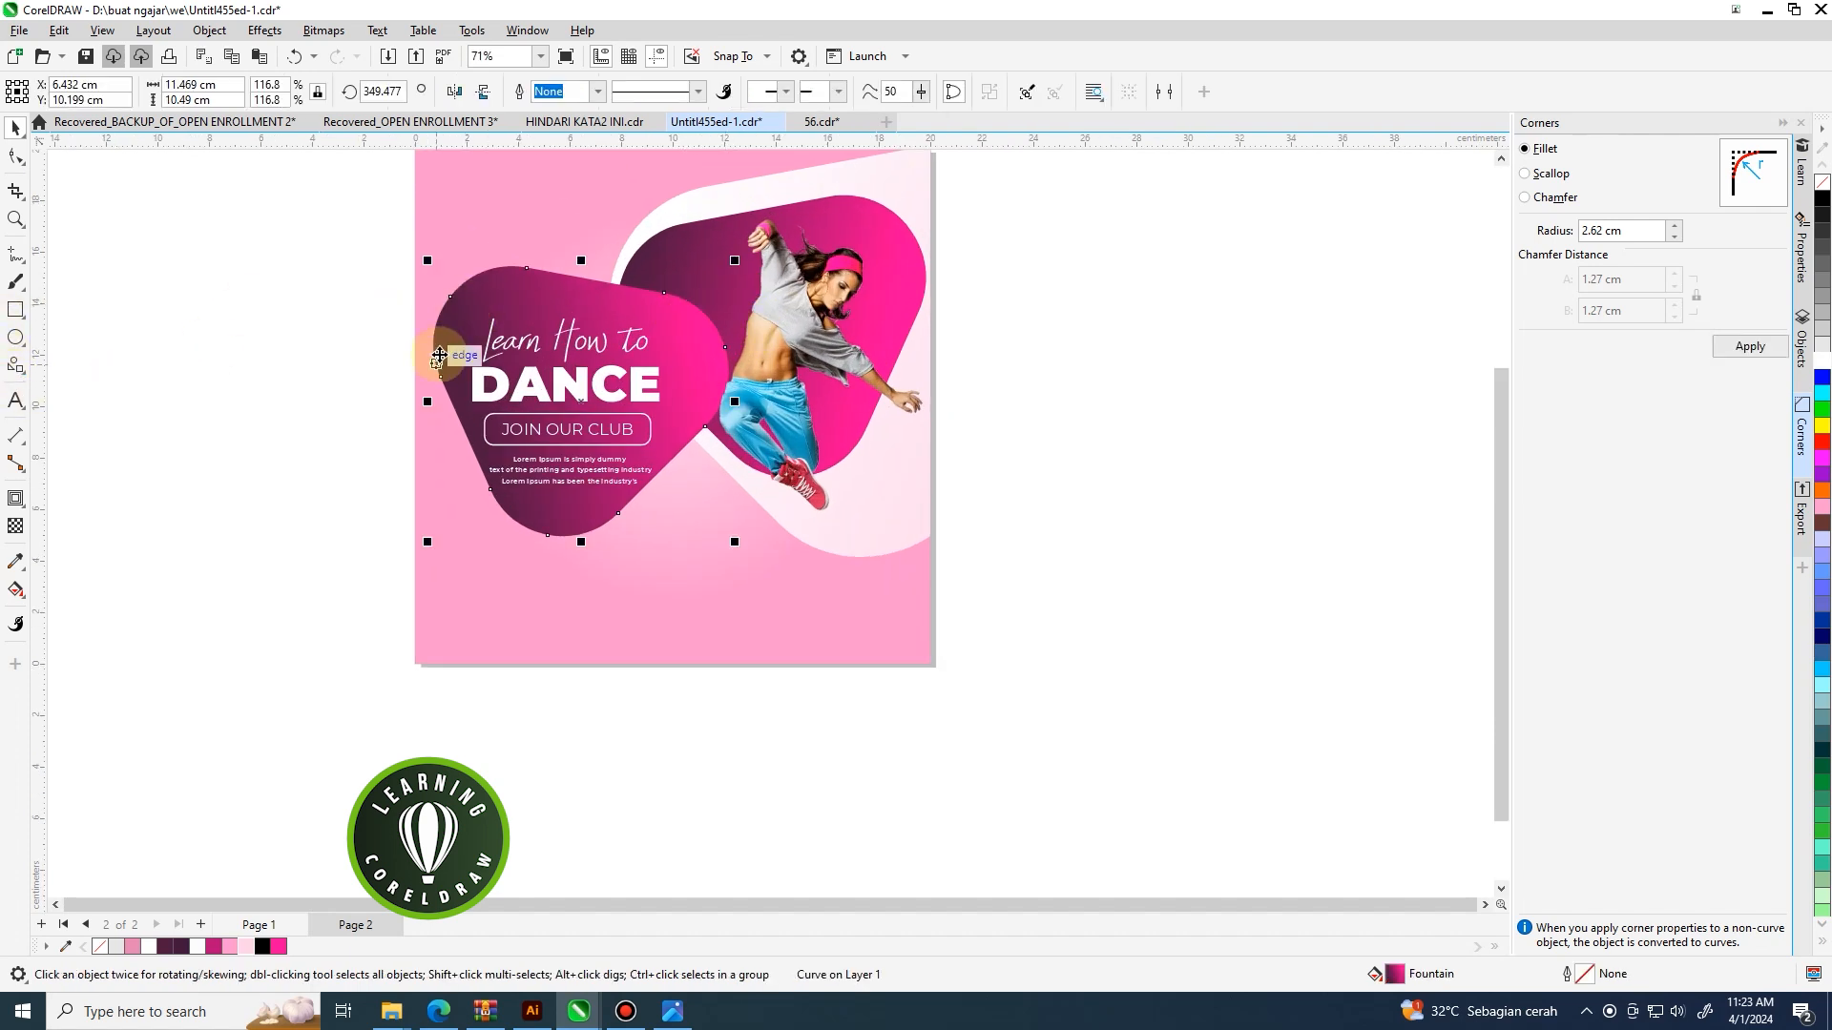
pyautogui.rightClick(464, 322)
pyautogui.click(506, 424)
pyautogui.rightClick(243, 320)
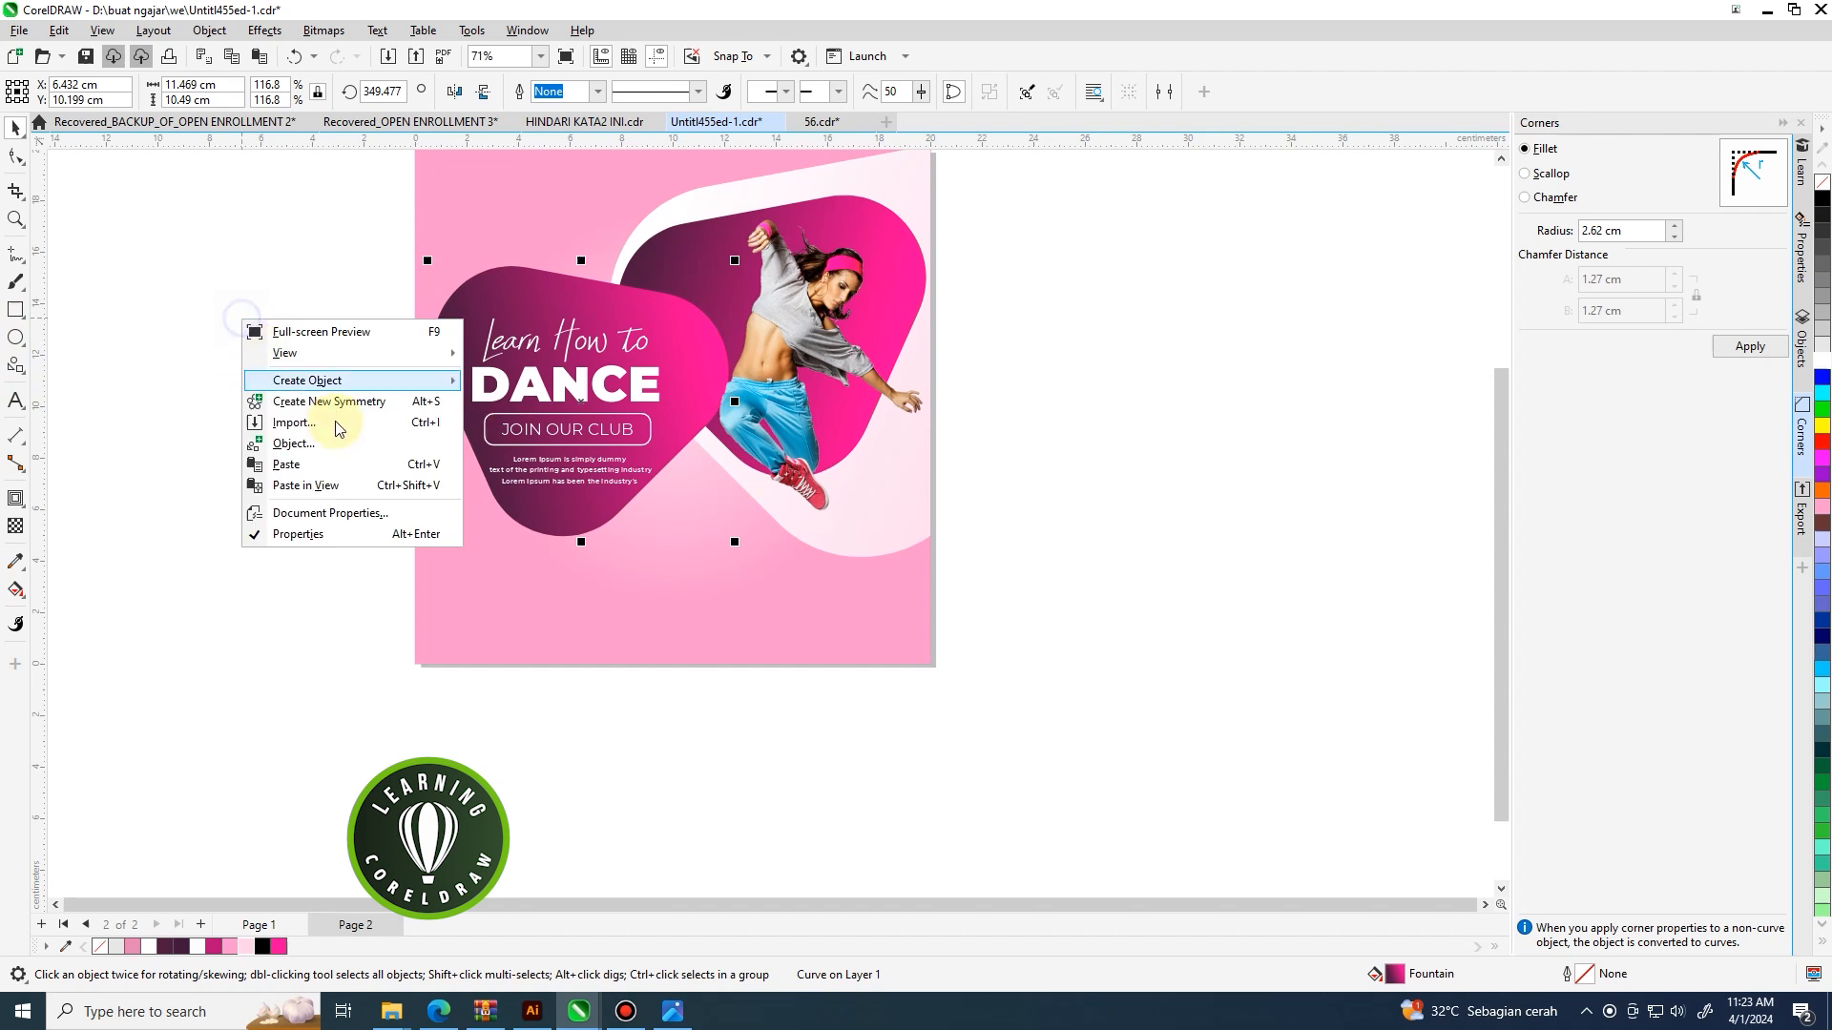
pyautogui.click(328, 466)
pyautogui.moveTo(558, 353); pyautogui.dragTo(534, 325)
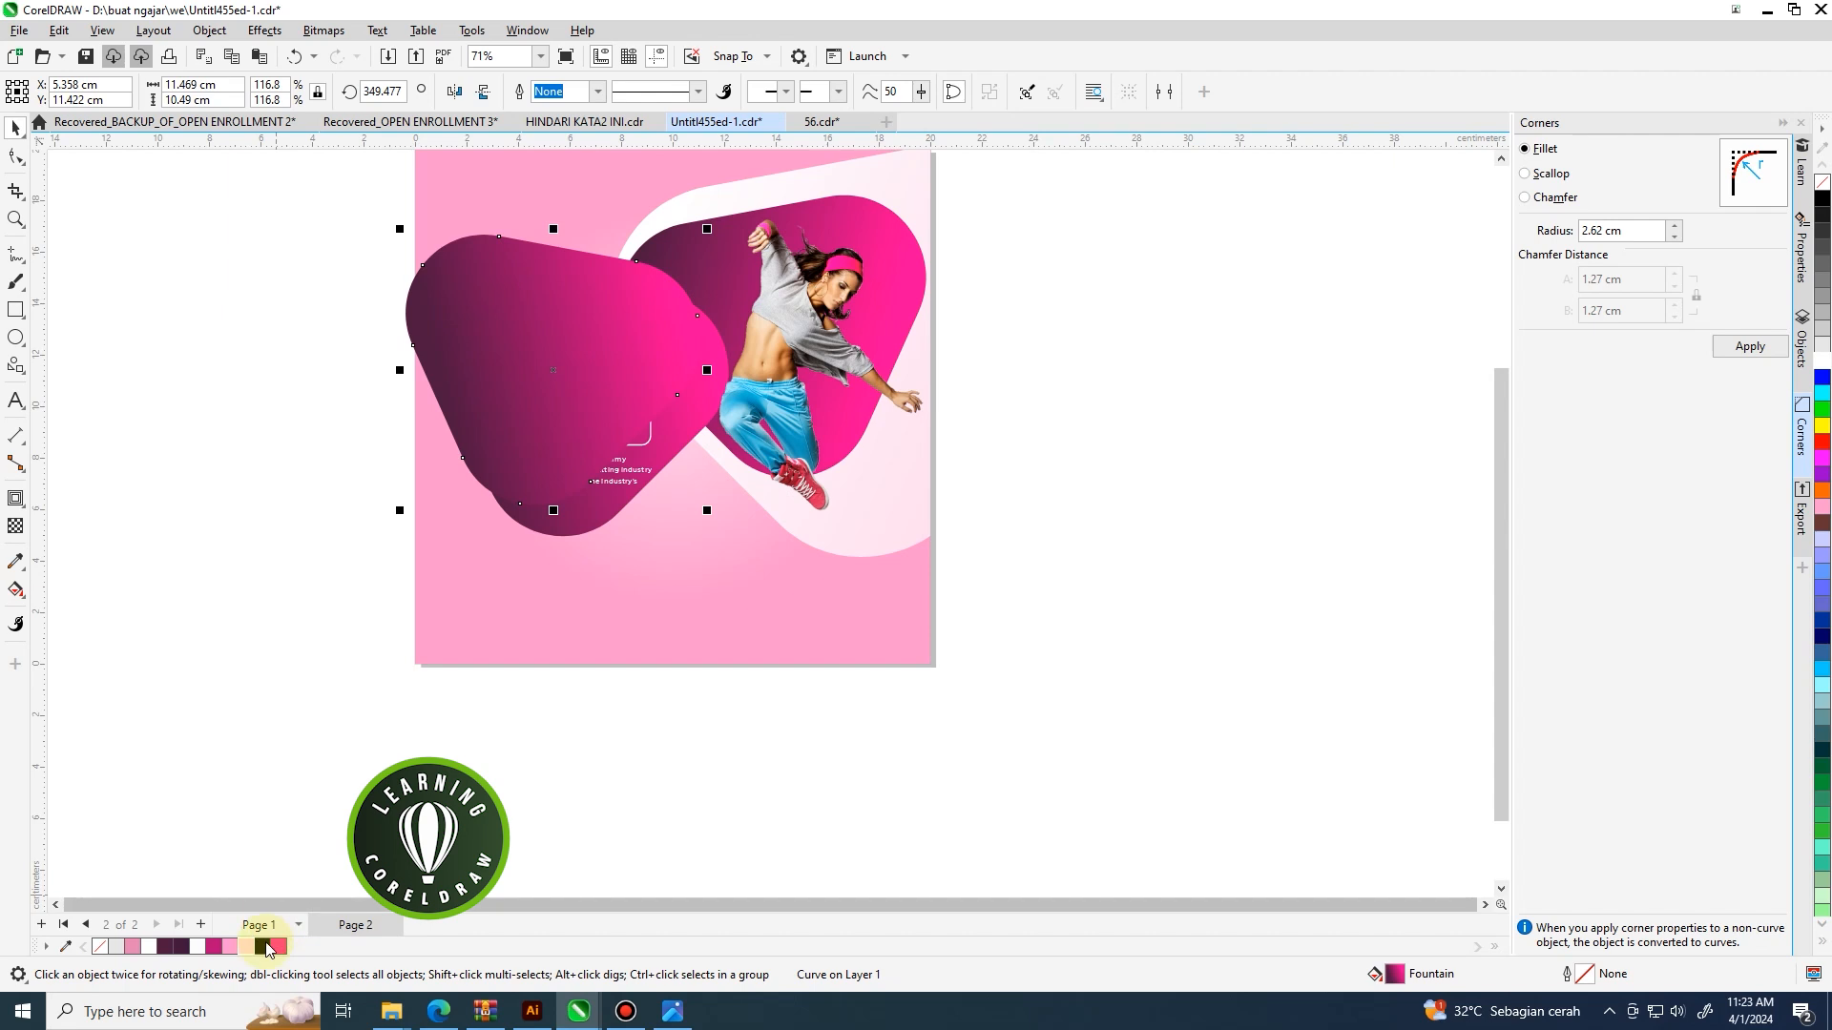
# Fill the duplicated triangle with dark purple #4F1840 and apply a diagonal fountain transparency that fades it toward its upper-left corner.
pyautogui.click(175, 946)
pyautogui.scroll(-2, 713, 439)
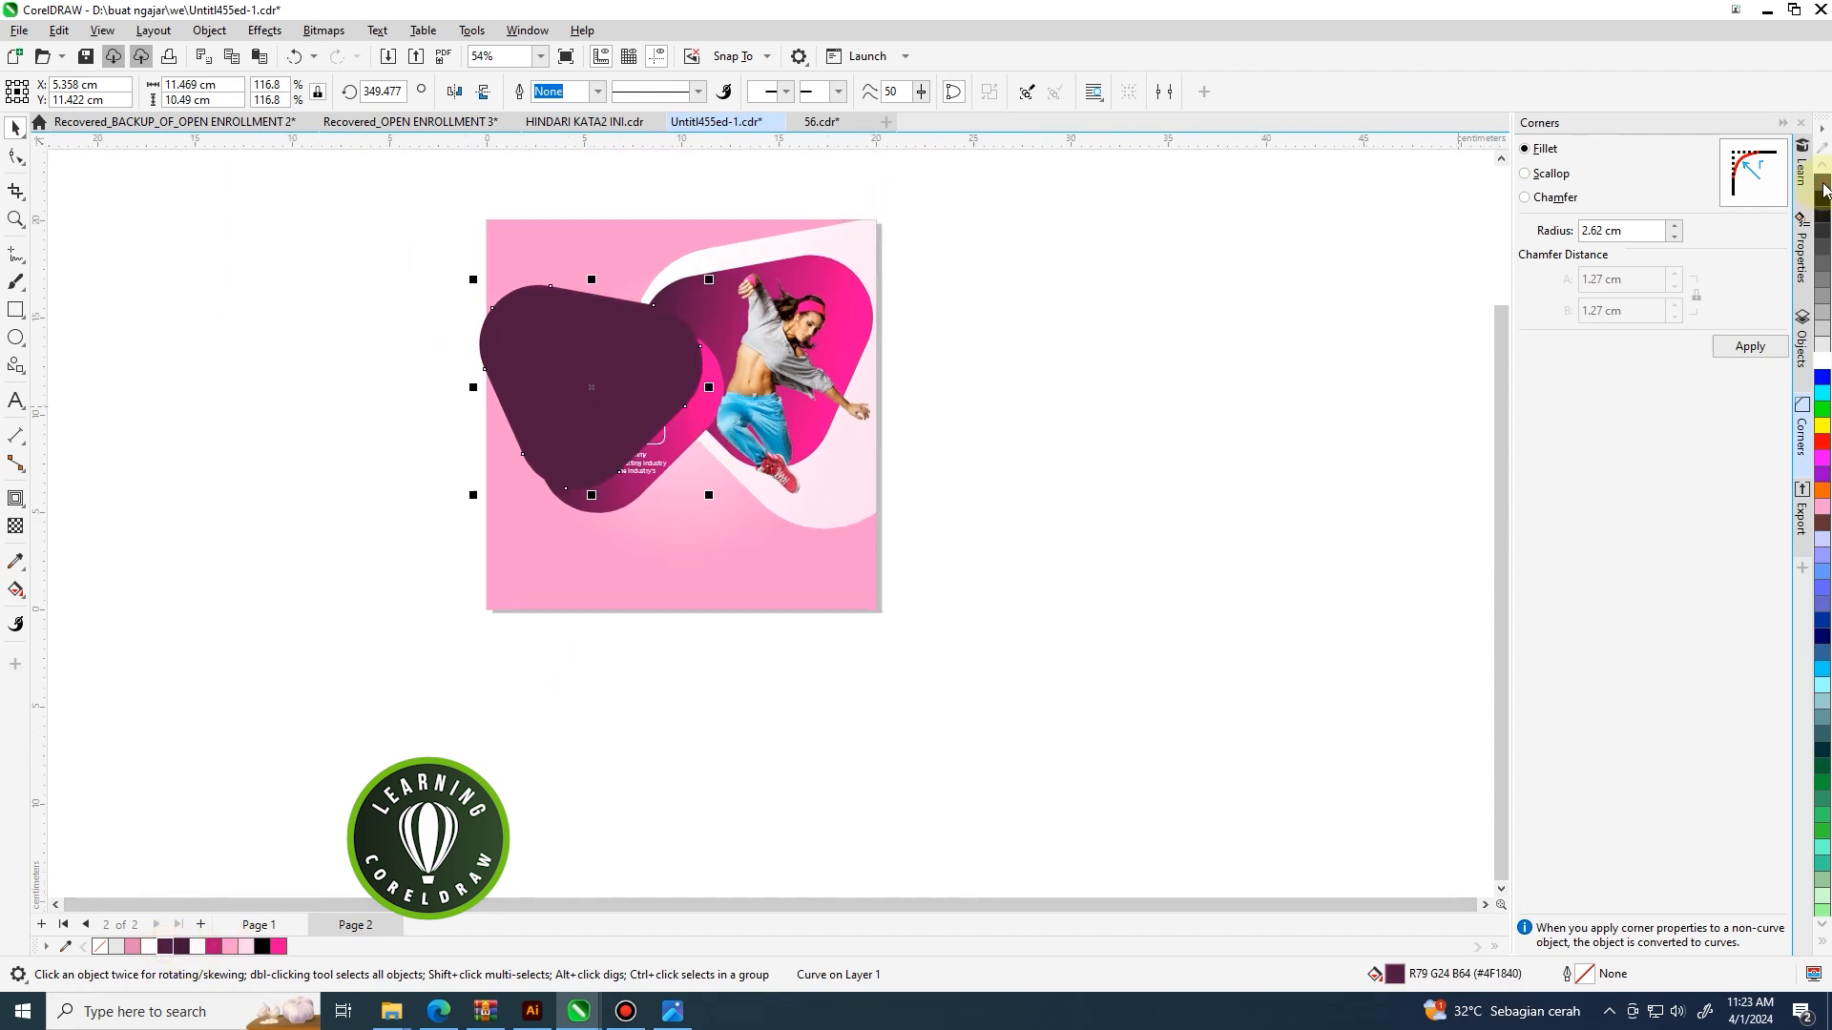
pyautogui.click(15, 527)
pyautogui.scroll(2, 495, 372)
pyautogui.moveTo(627, 431); pyautogui.dragTo(489, 308)
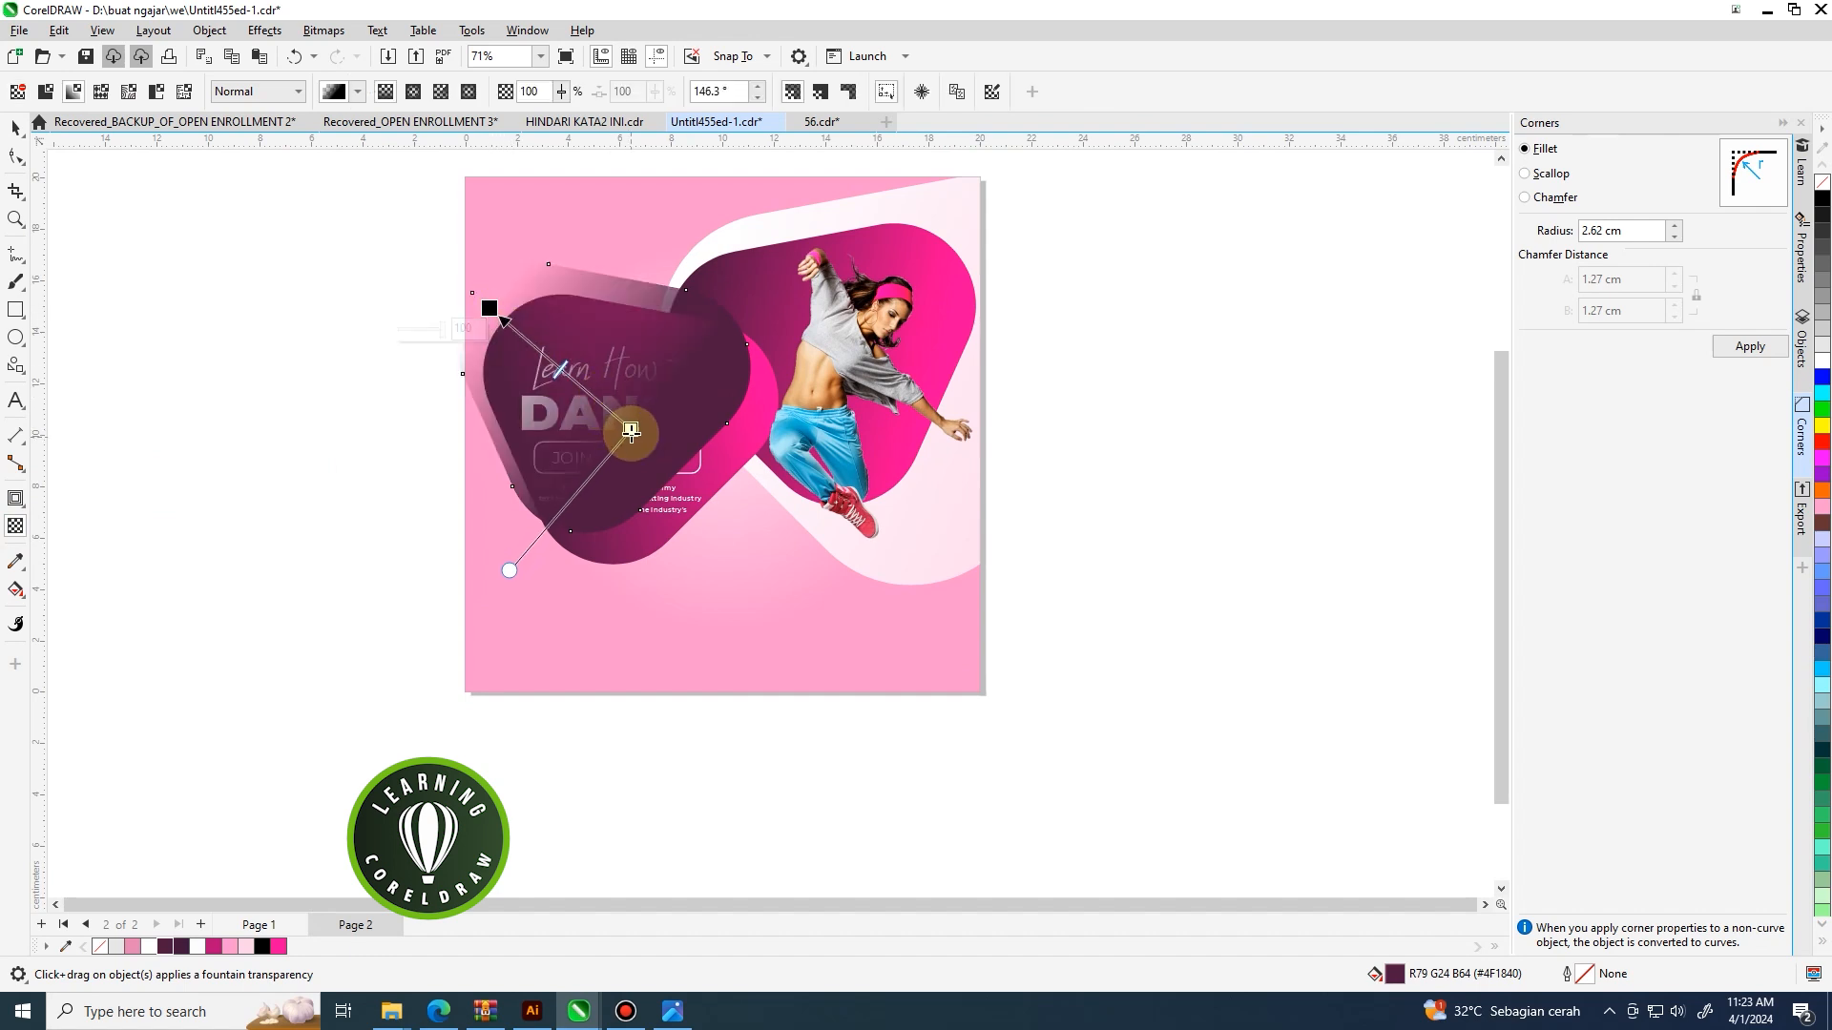
pyautogui.moveTo(631, 434); pyautogui.dragTo(544, 333)
pyautogui.moveTo(677, 473); pyautogui.dragTo(702, 507)
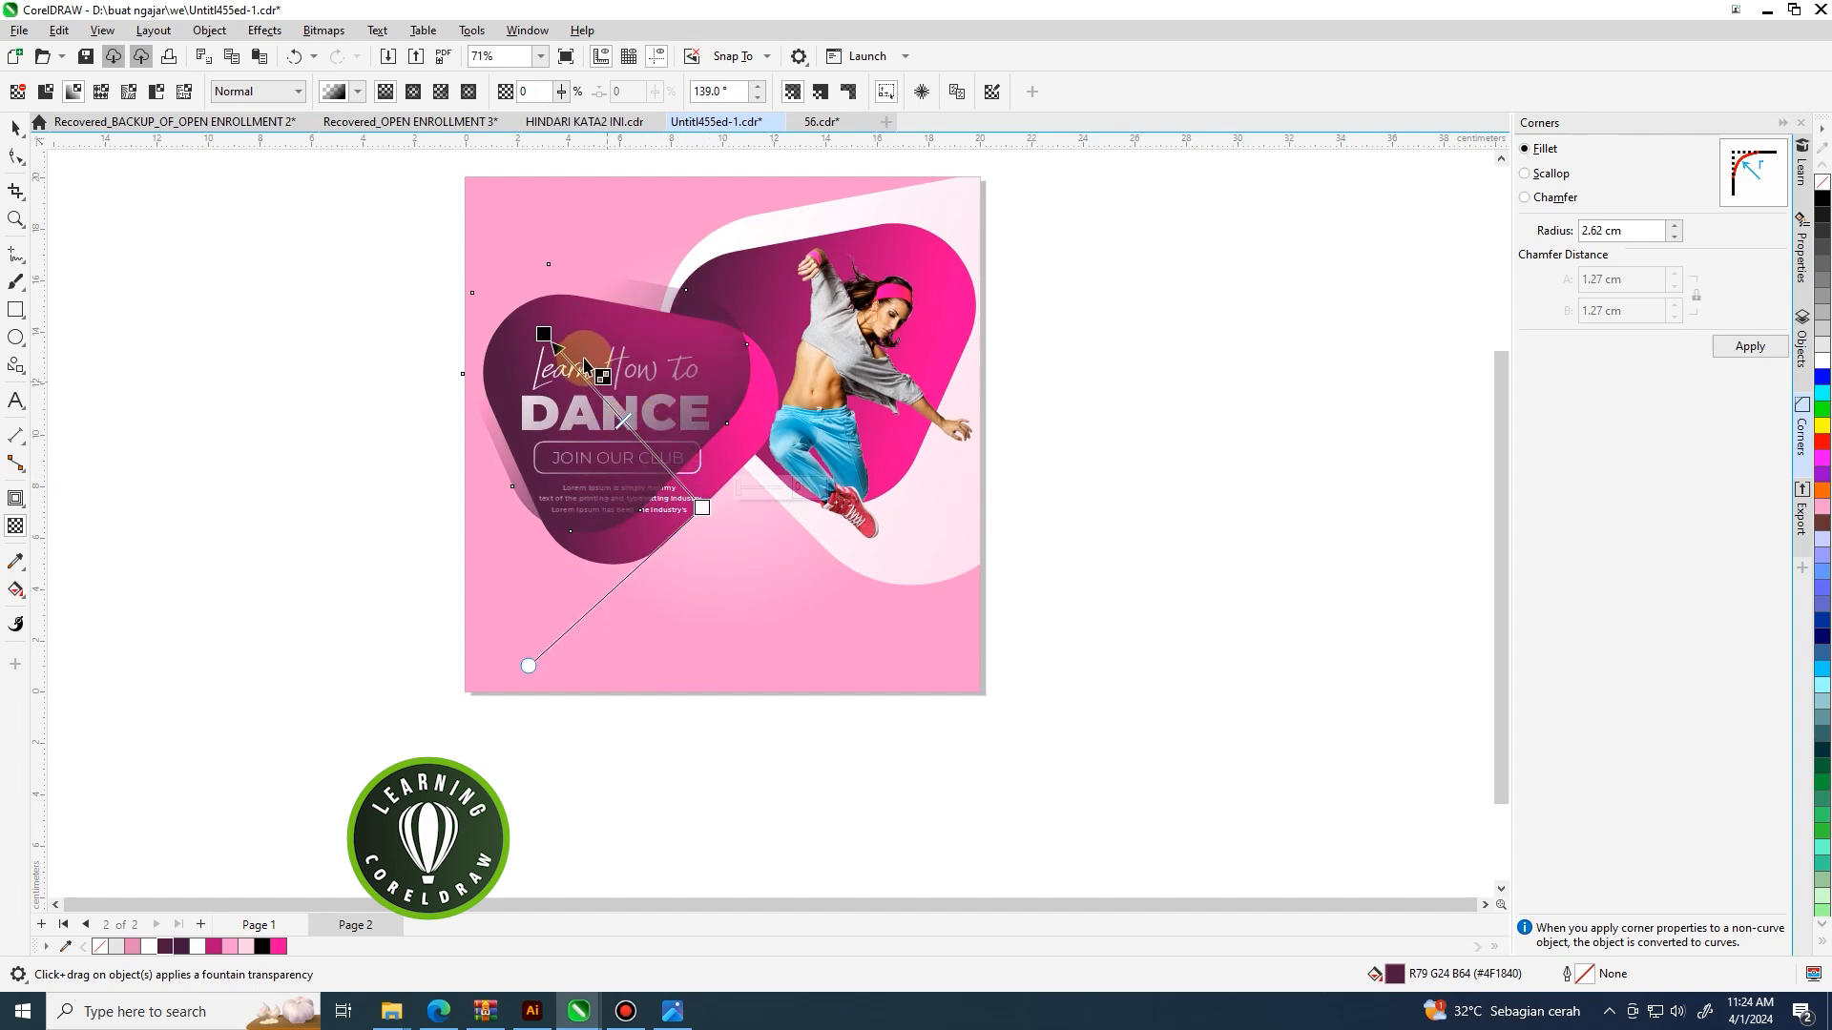
pyautogui.moveTo(544, 334); pyautogui.dragTo(510, 301)
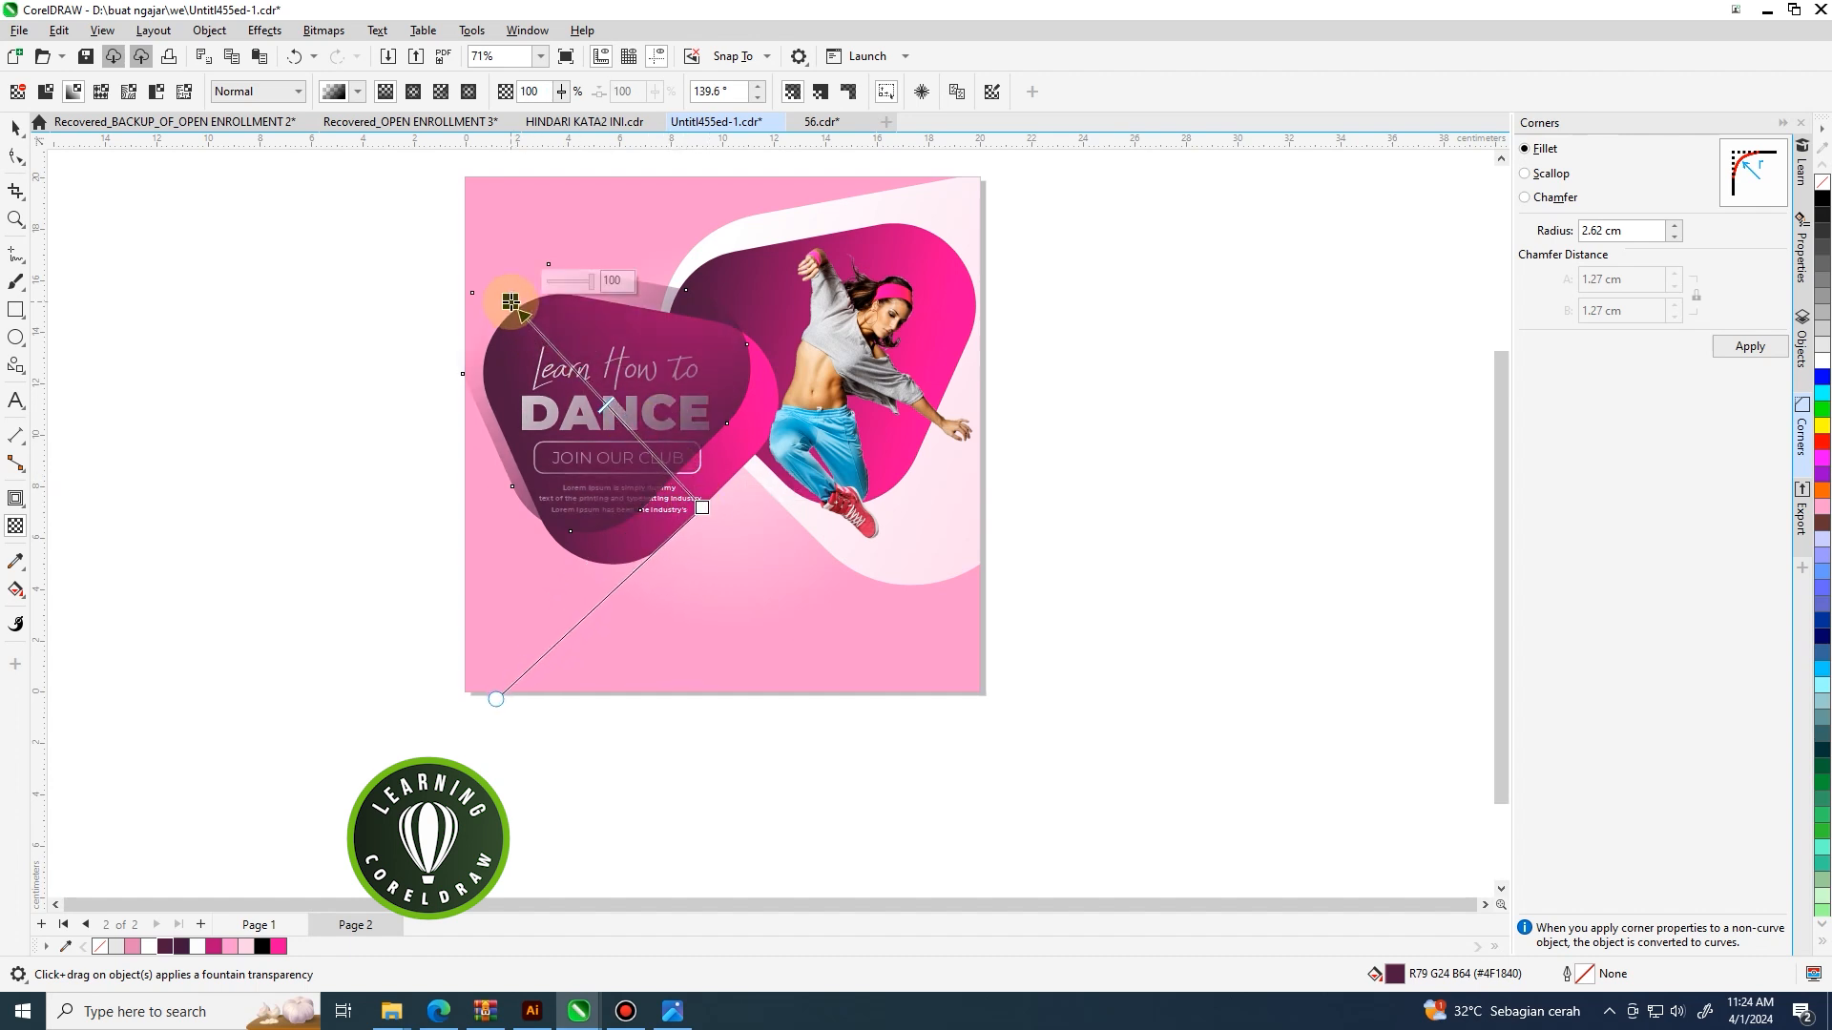
# Order the transparent dark triangle directly in front of the background PowerClip so it sits behind the left gradient triangle as a shadow.
pyautogui.click(11, 128)
pyautogui.scroll(1, 656, 278)
pyautogui.click(630, 284)
pyautogui.rightClick(615, 277)
pyautogui.moveTo(672, 434)
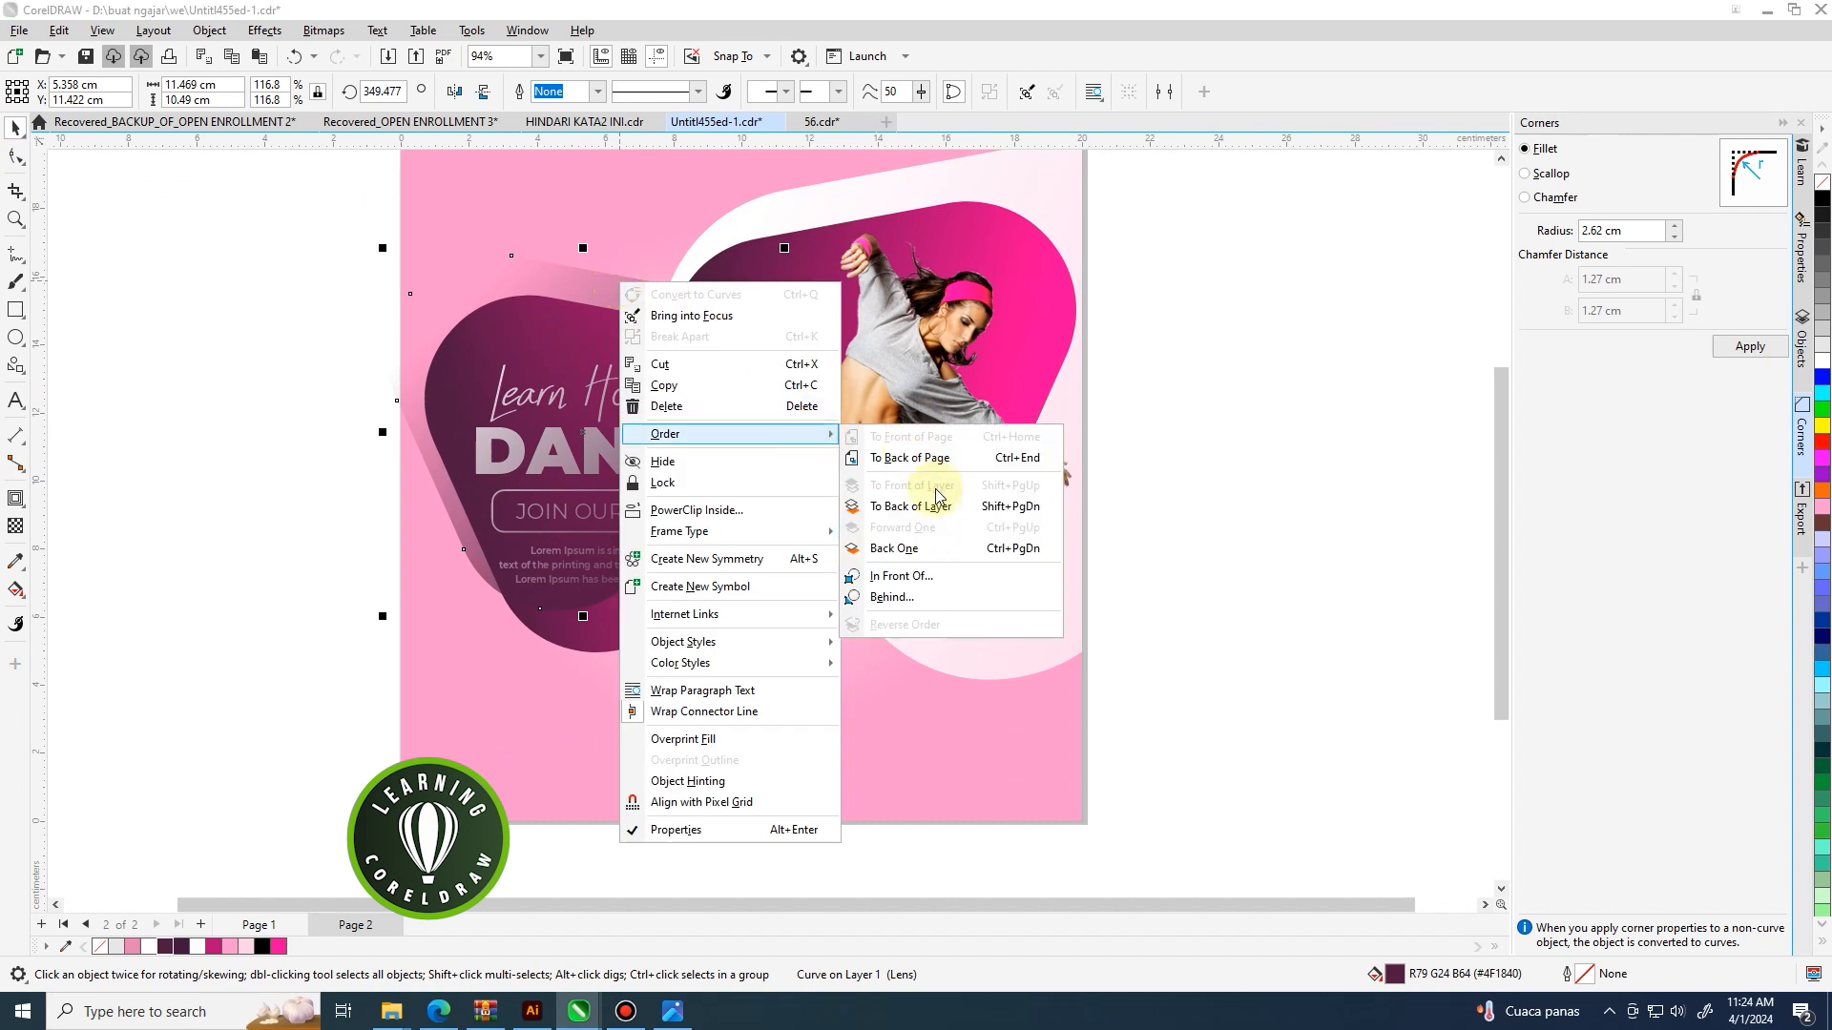
pyautogui.click(911, 573)
pyautogui.click(747, 260)
pyautogui.scroll(-3, 696, 204)
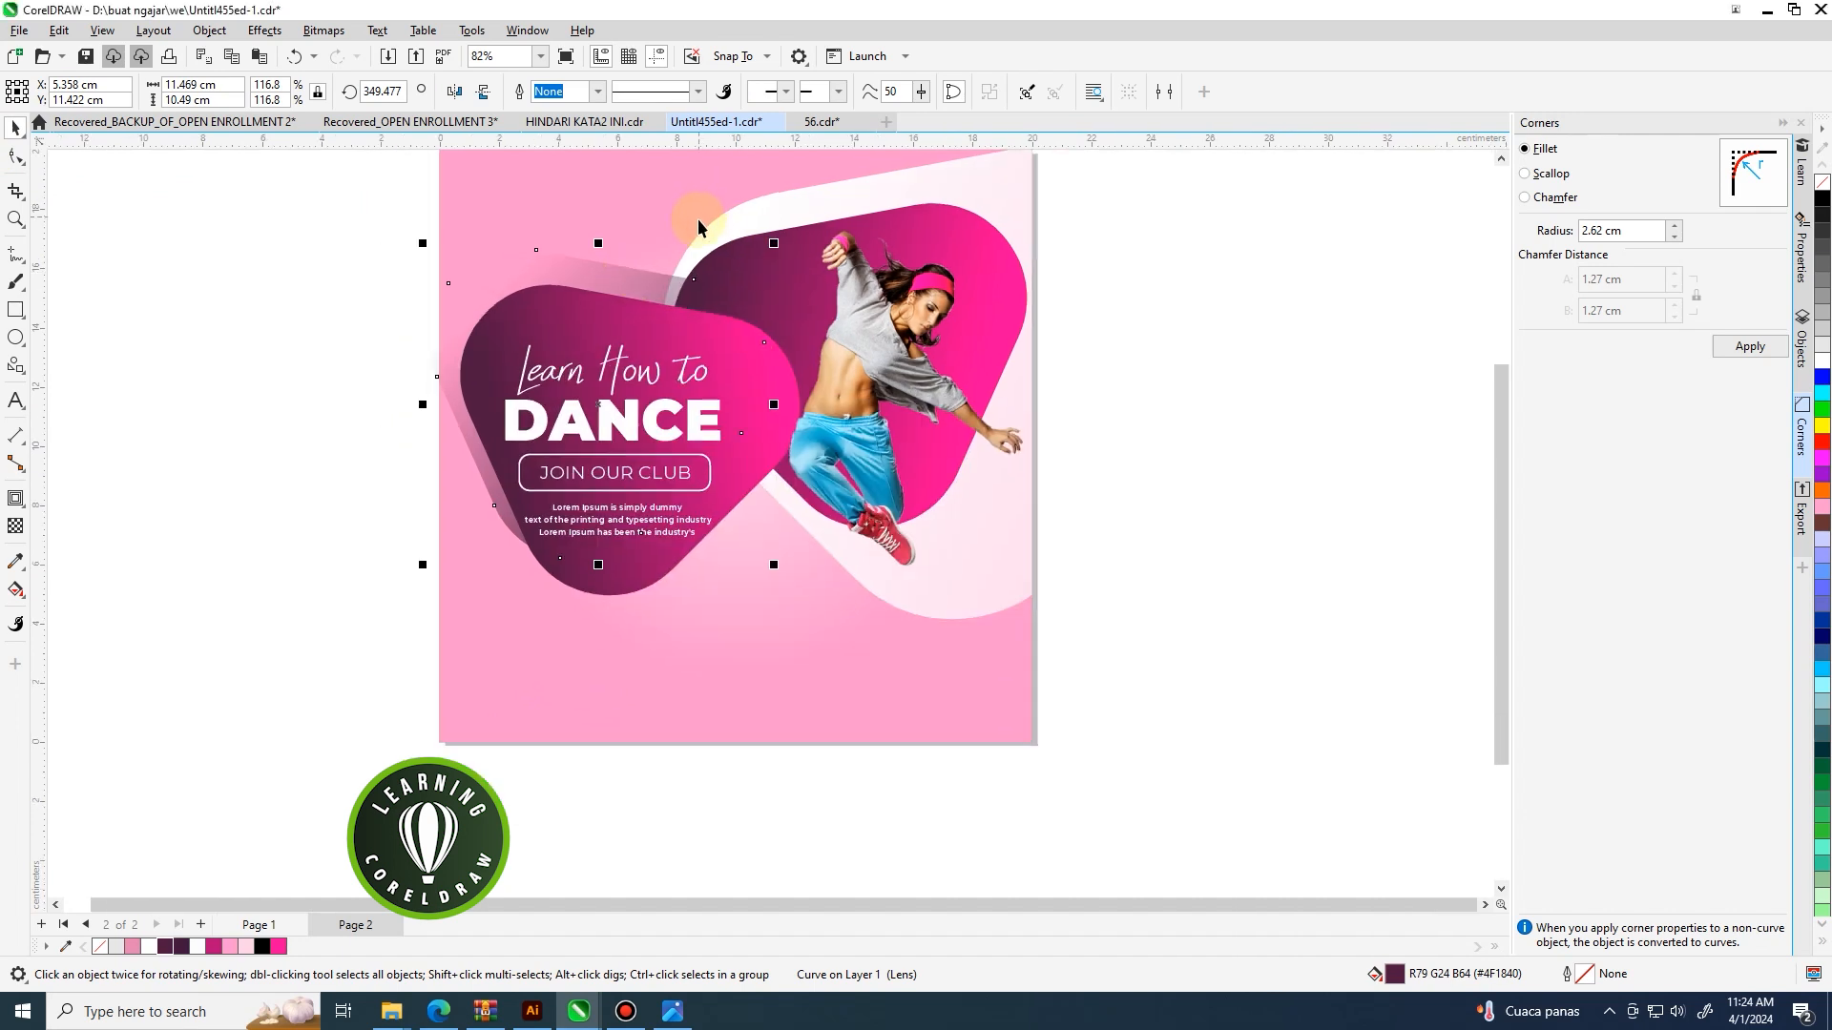
pyautogui.click(411, 241)
pyautogui.scroll(-1, 408, 242)
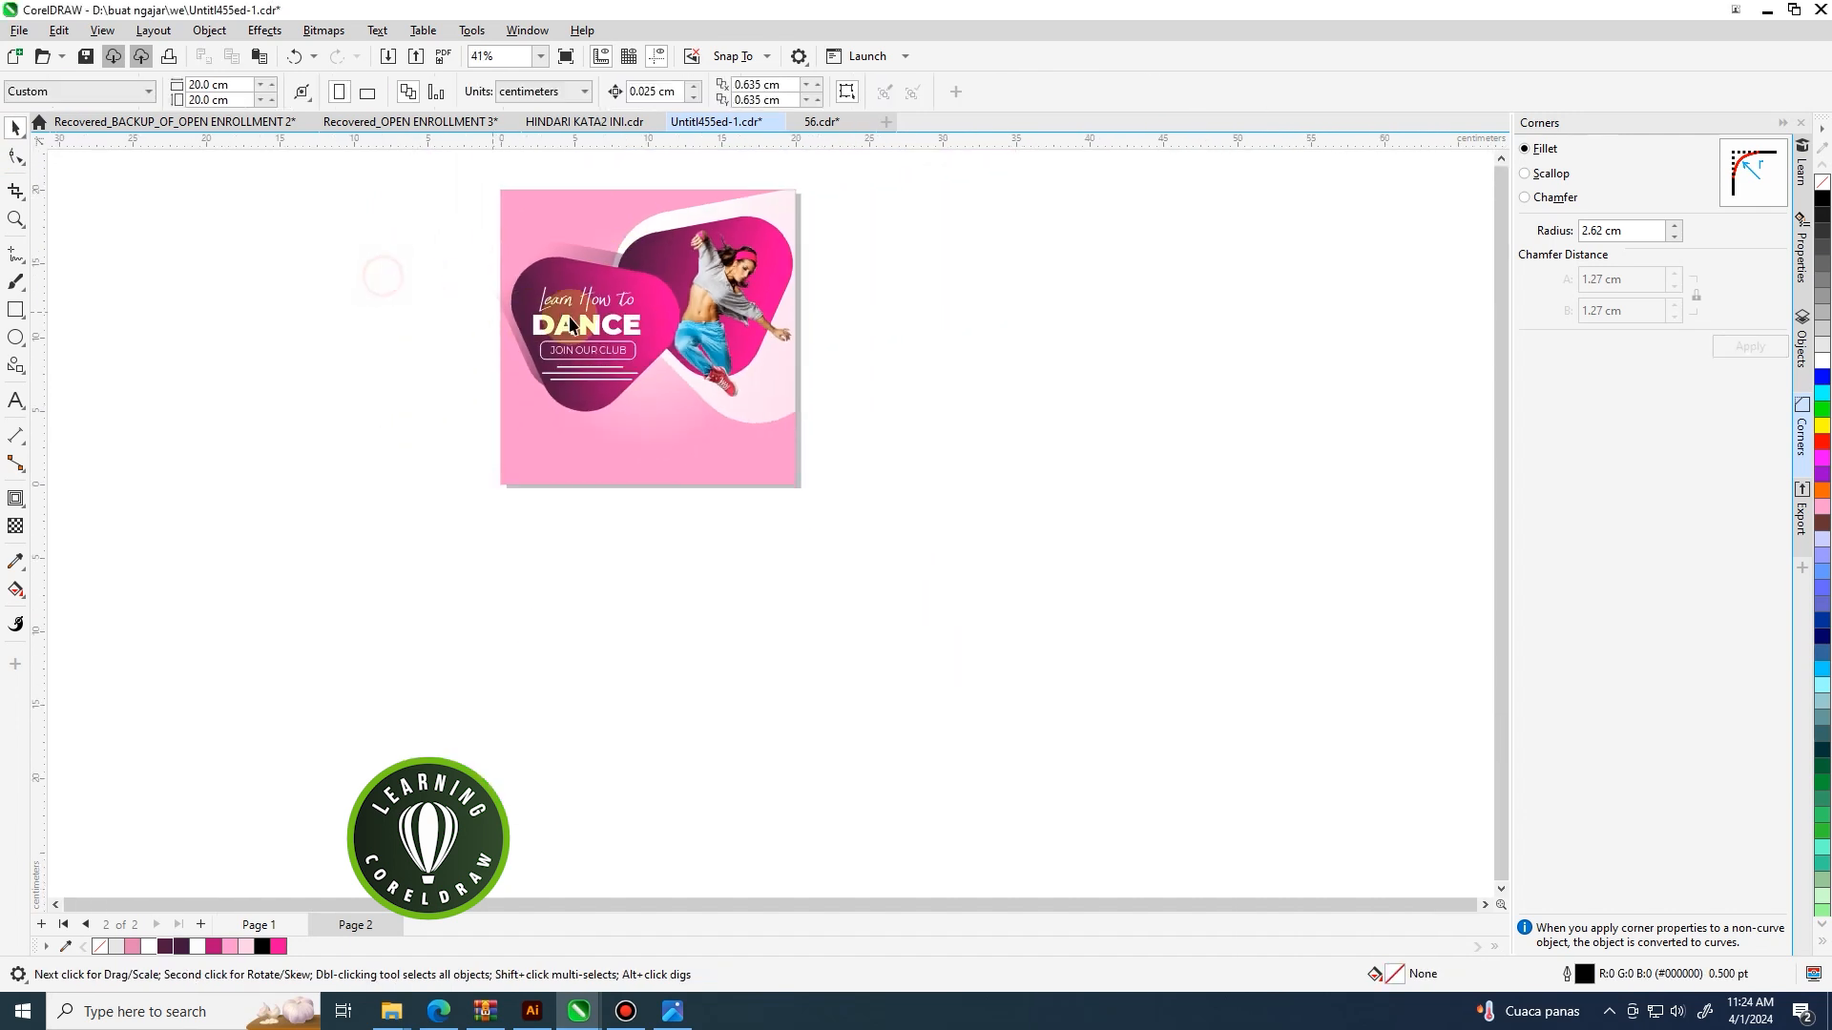
pyautogui.scroll(1, 591, 320)
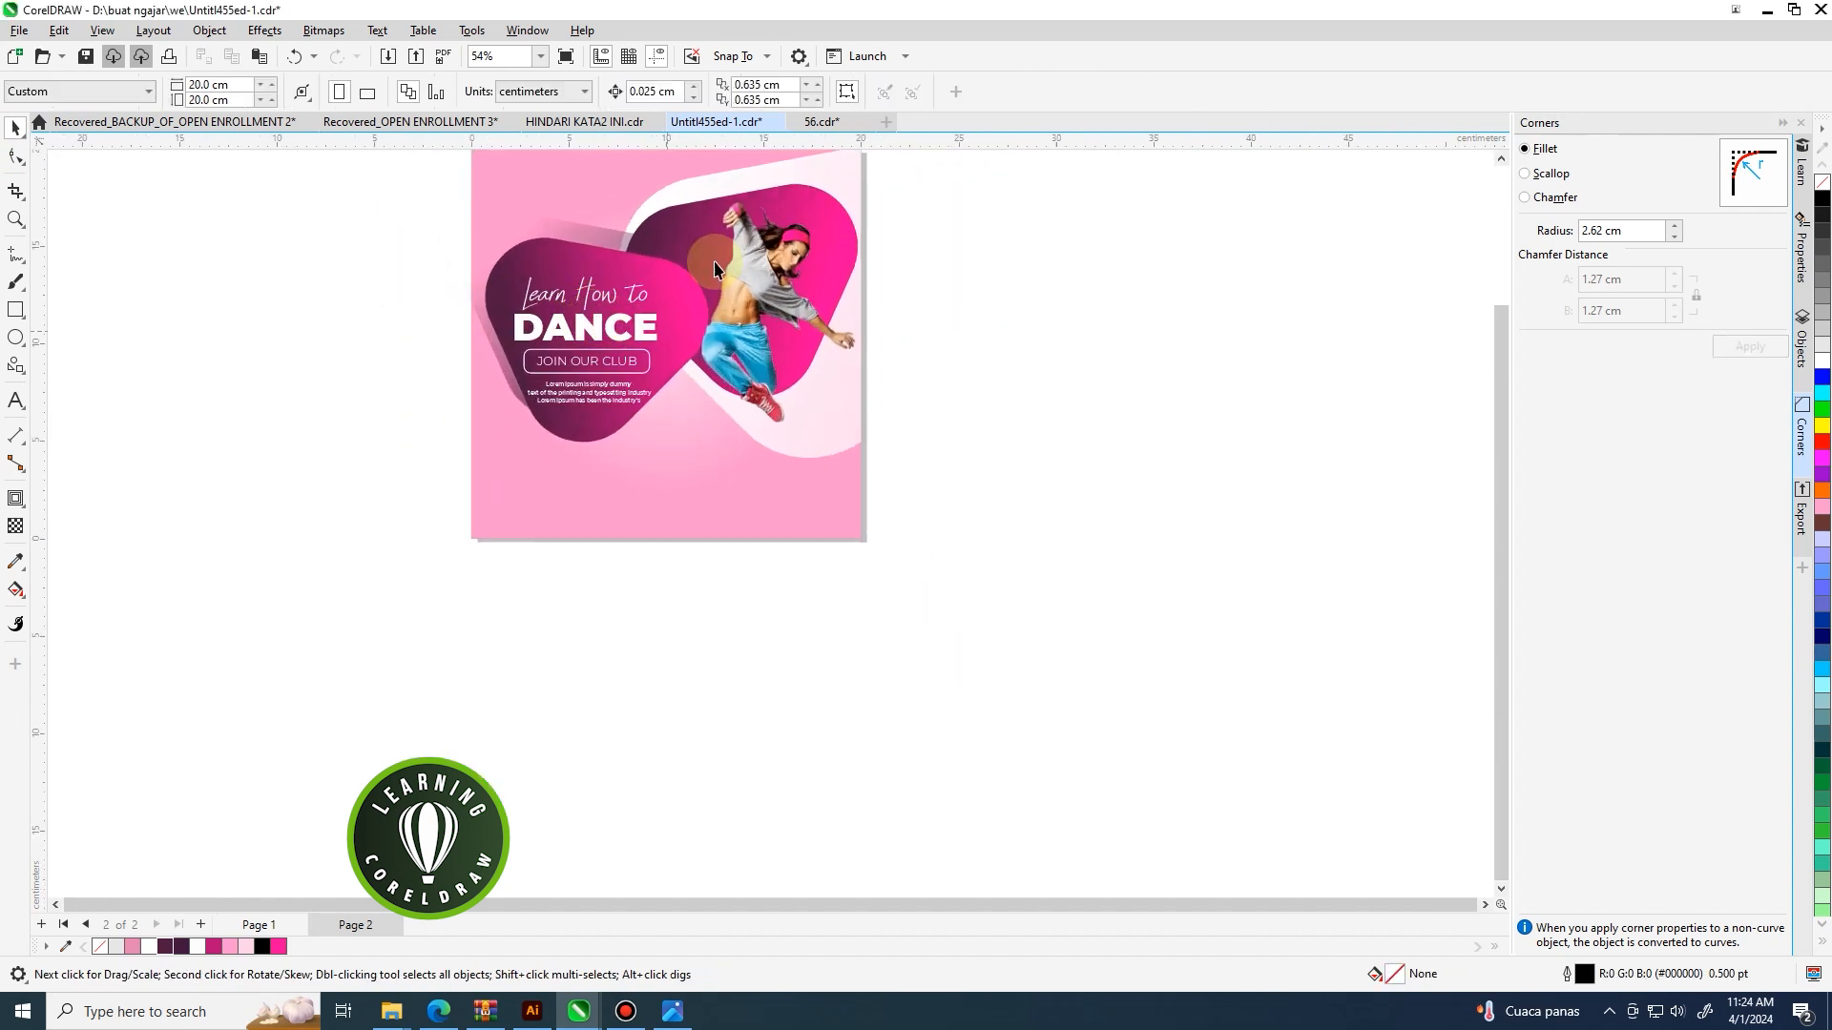
# Open the background PowerClip contents for editing and duplicate the large pale pink triangle slightly below the original.
pyautogui.doubleClick(832, 420)
pyautogui.rightClick(809, 302)
pyautogui.click(987, 311)
pyautogui.doubleClick(821, 464)
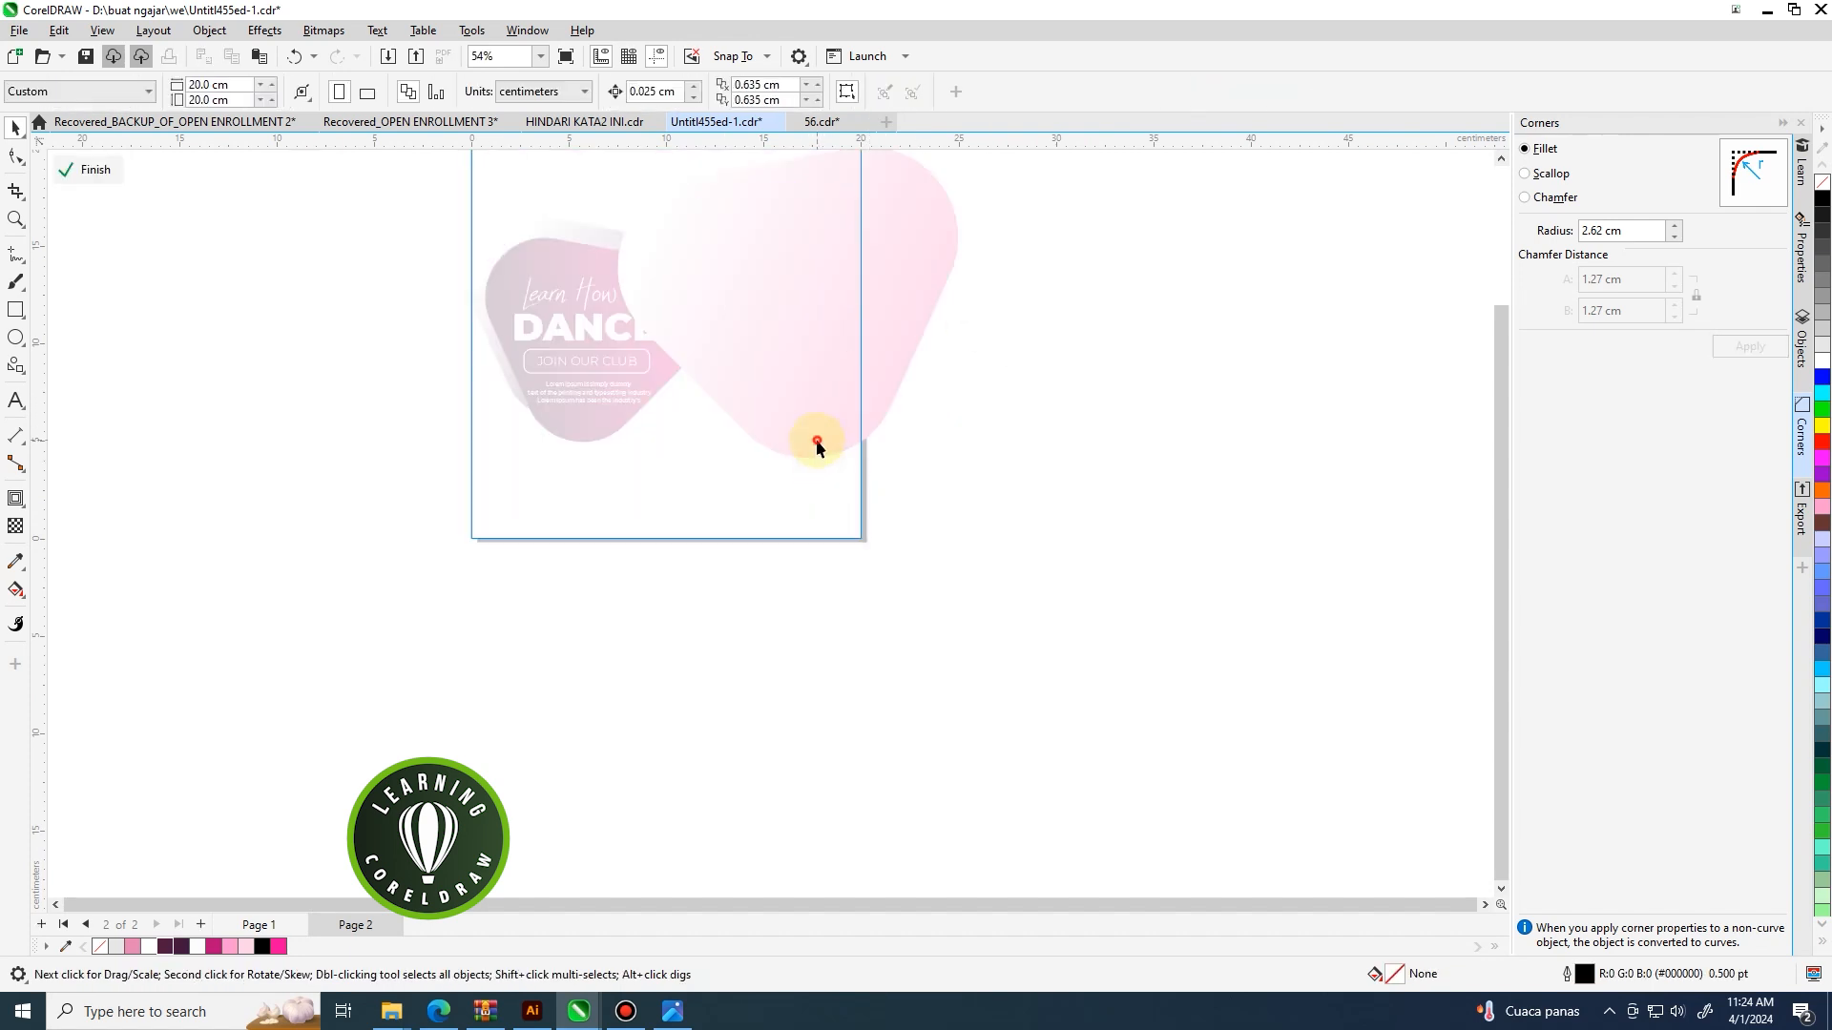
pyautogui.click(818, 443)
pyautogui.moveTo(781, 358); pyautogui.dragTo(779, 423)
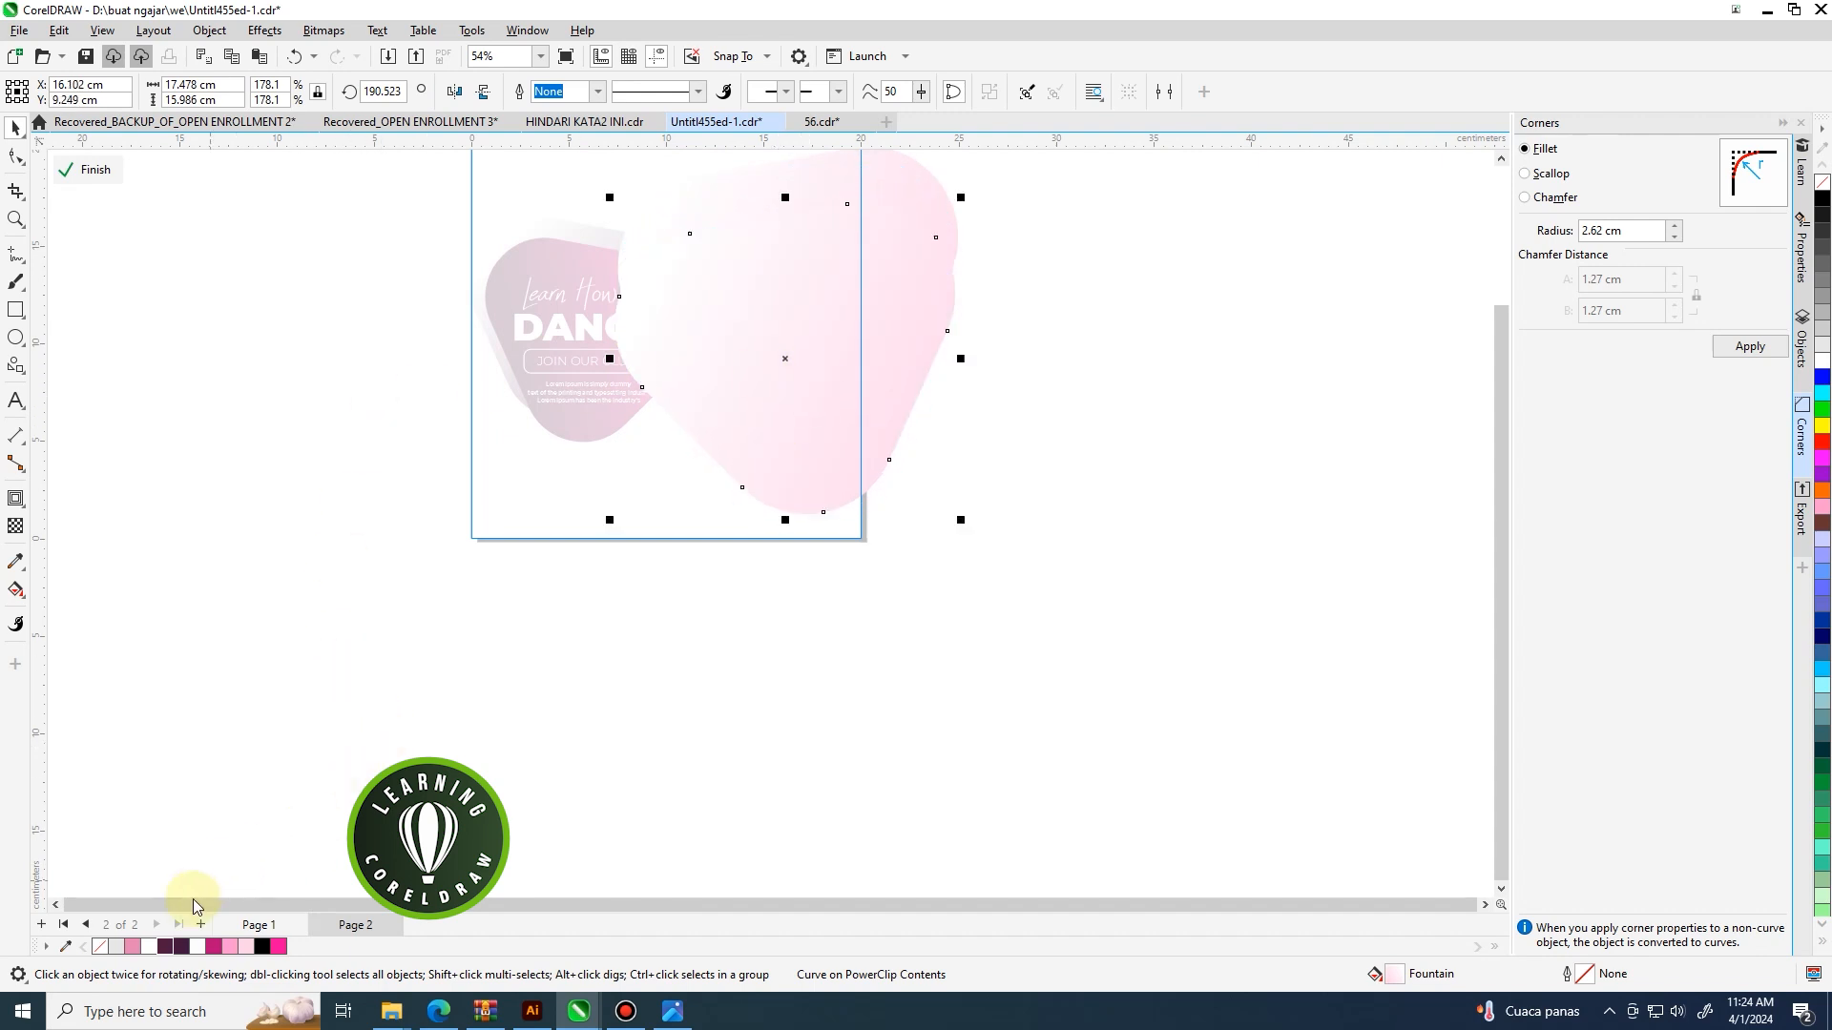
# Fill the duplicated large triangle with dark purple #4F1840 and give it a uniform transparency of about 91.
pyautogui.click(168, 946)
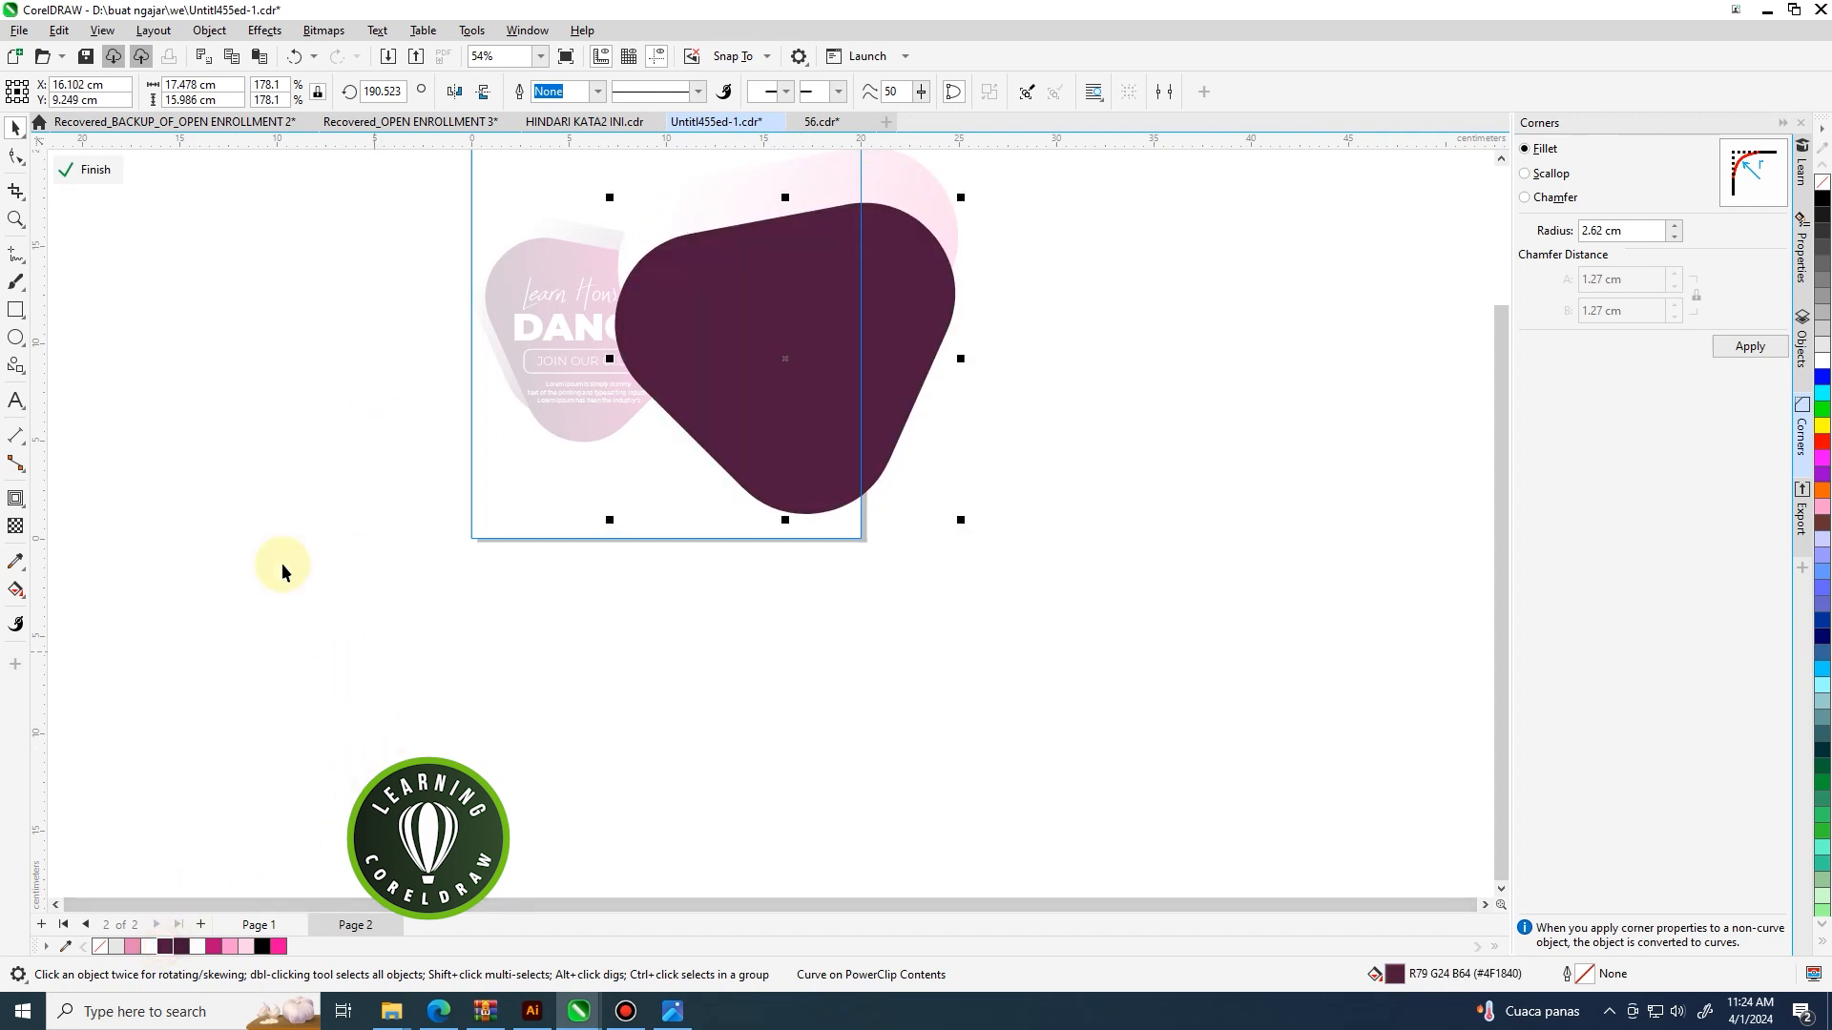
pyautogui.click(17, 527)
pyautogui.moveTo(773, 534); pyautogui.dragTo(778, 535)
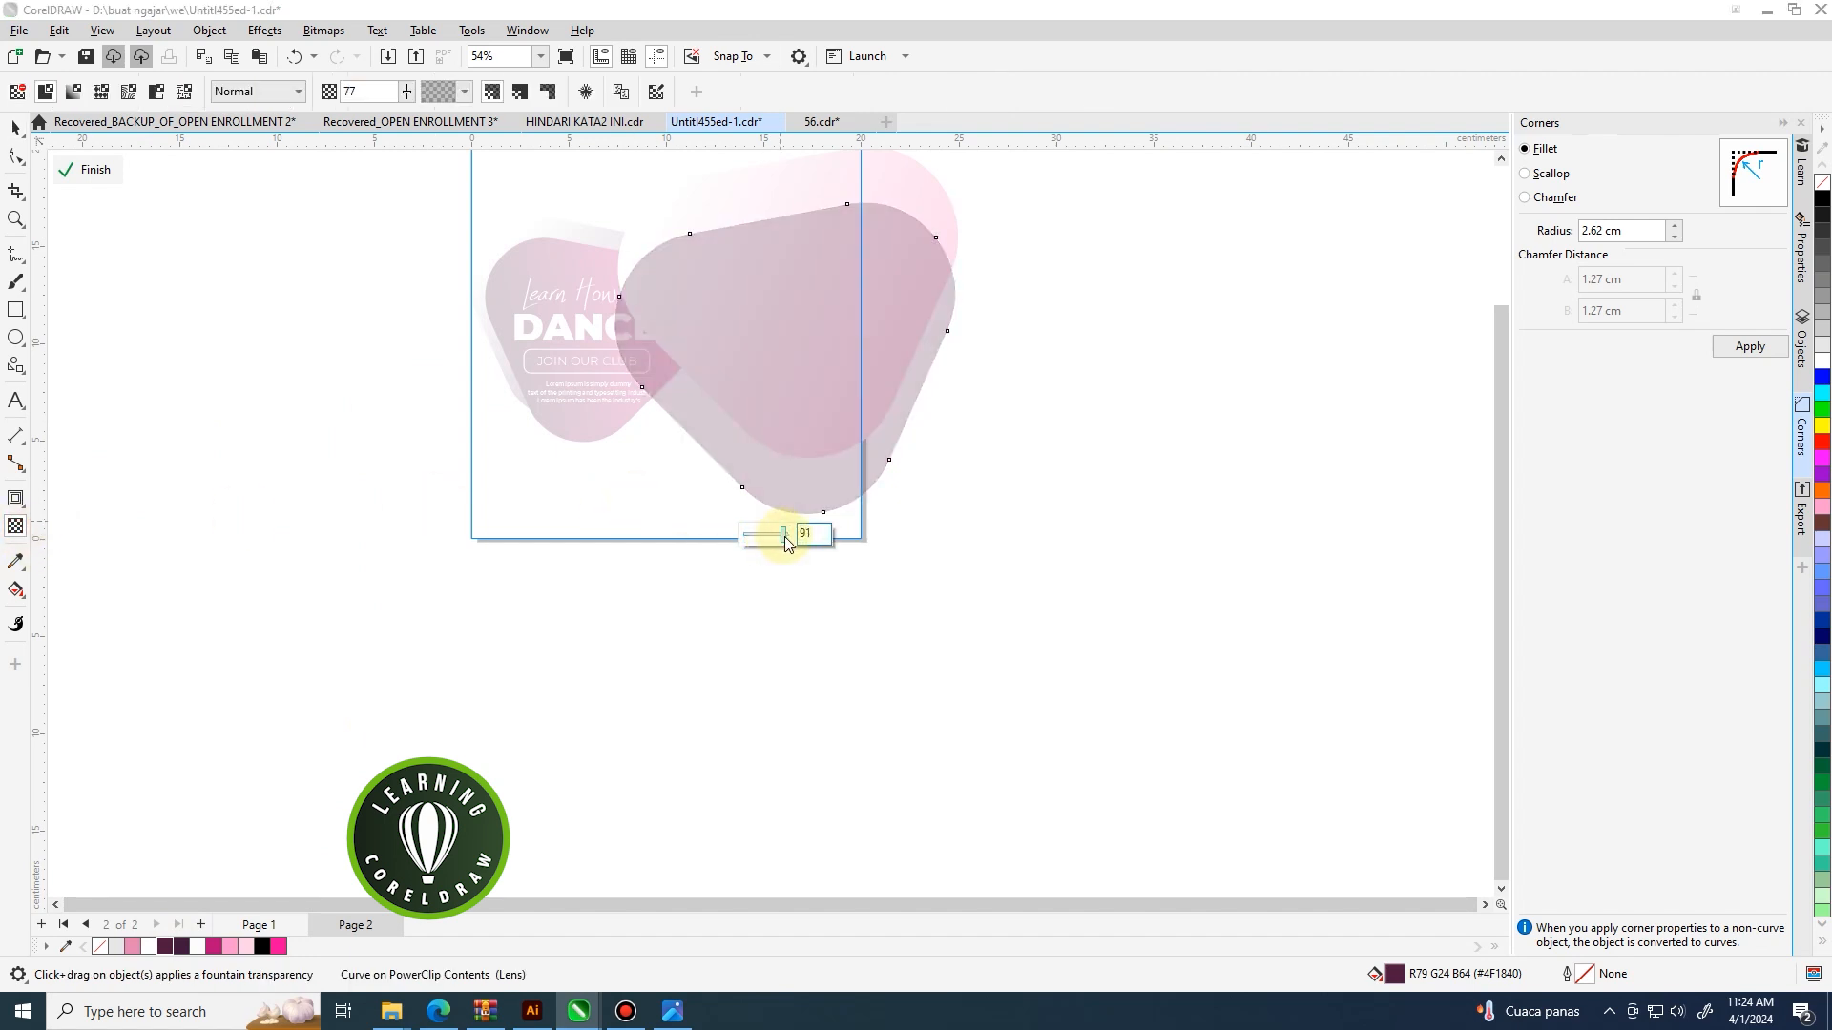
pyautogui.moveTo(784, 537); pyautogui.dragTo(785, 537)
pyautogui.click(18, 130)
pyautogui.click(782, 287)
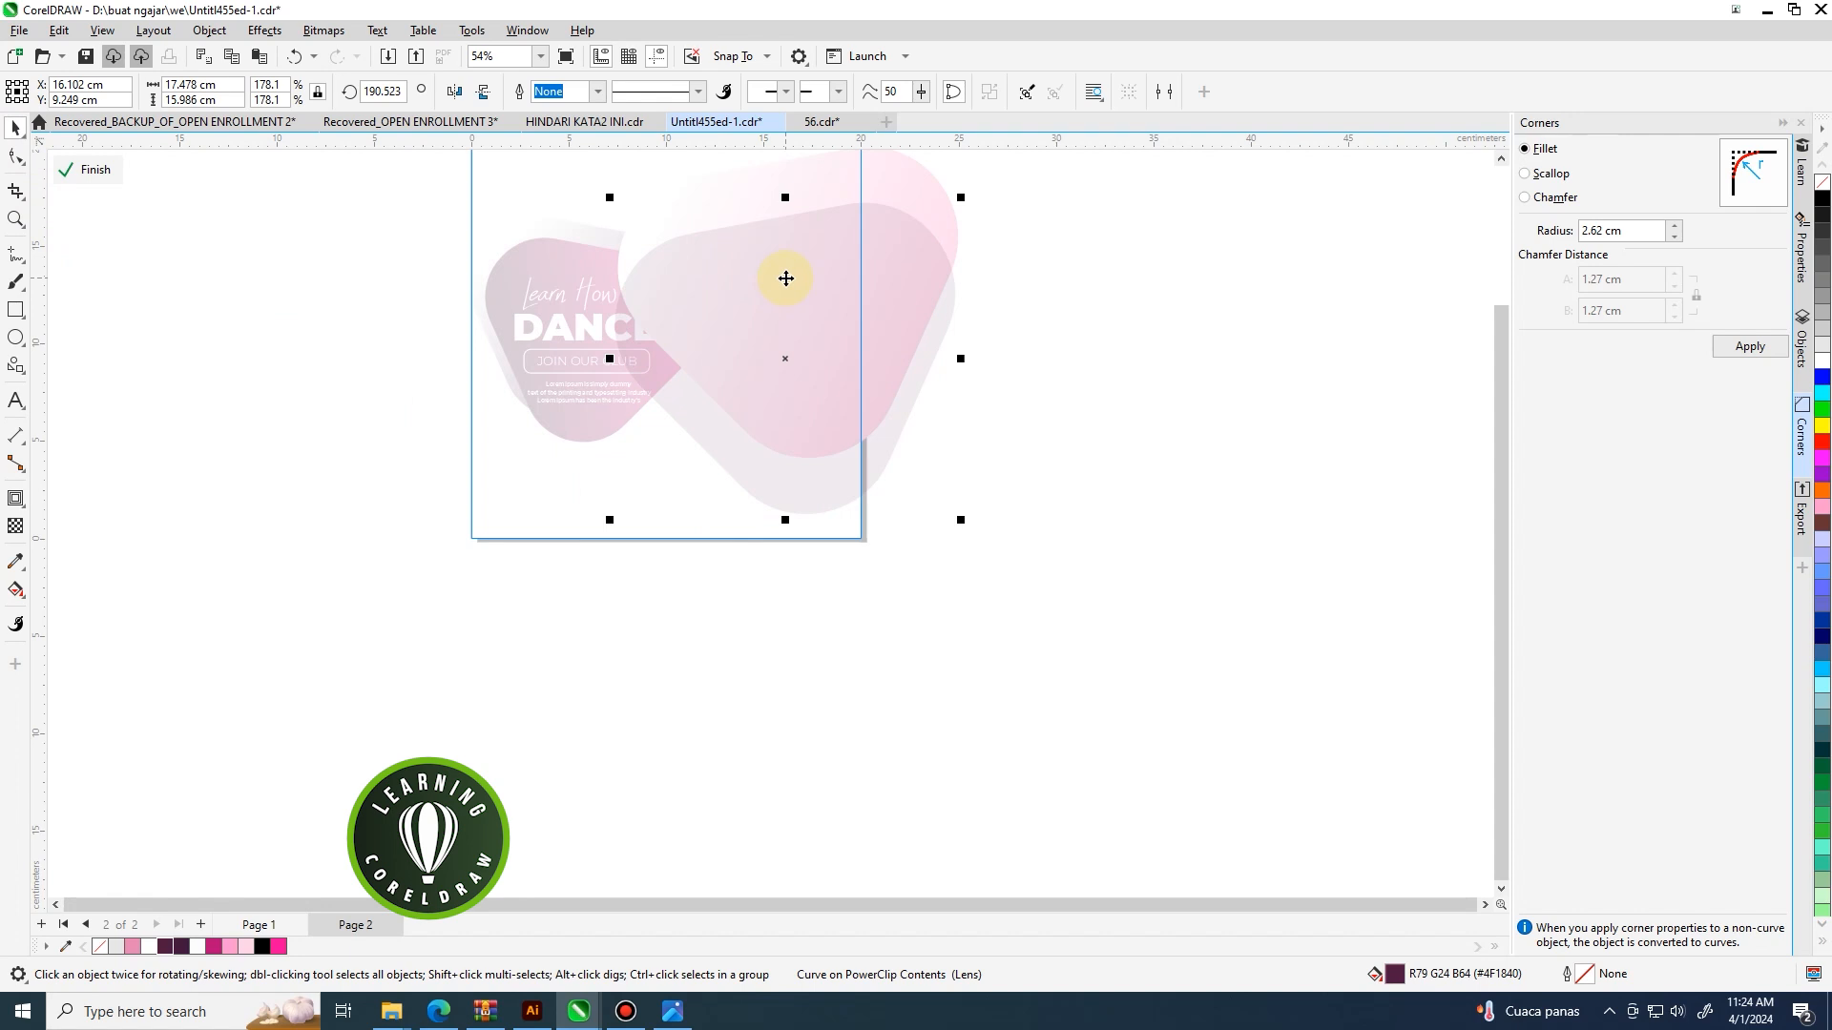
# Place the transparent large triangle behind the pale pink one and finish editing the PowerClip.
pyautogui.hotkey('shift', 'pagedown')
pyautogui.rightClick(781, 237)
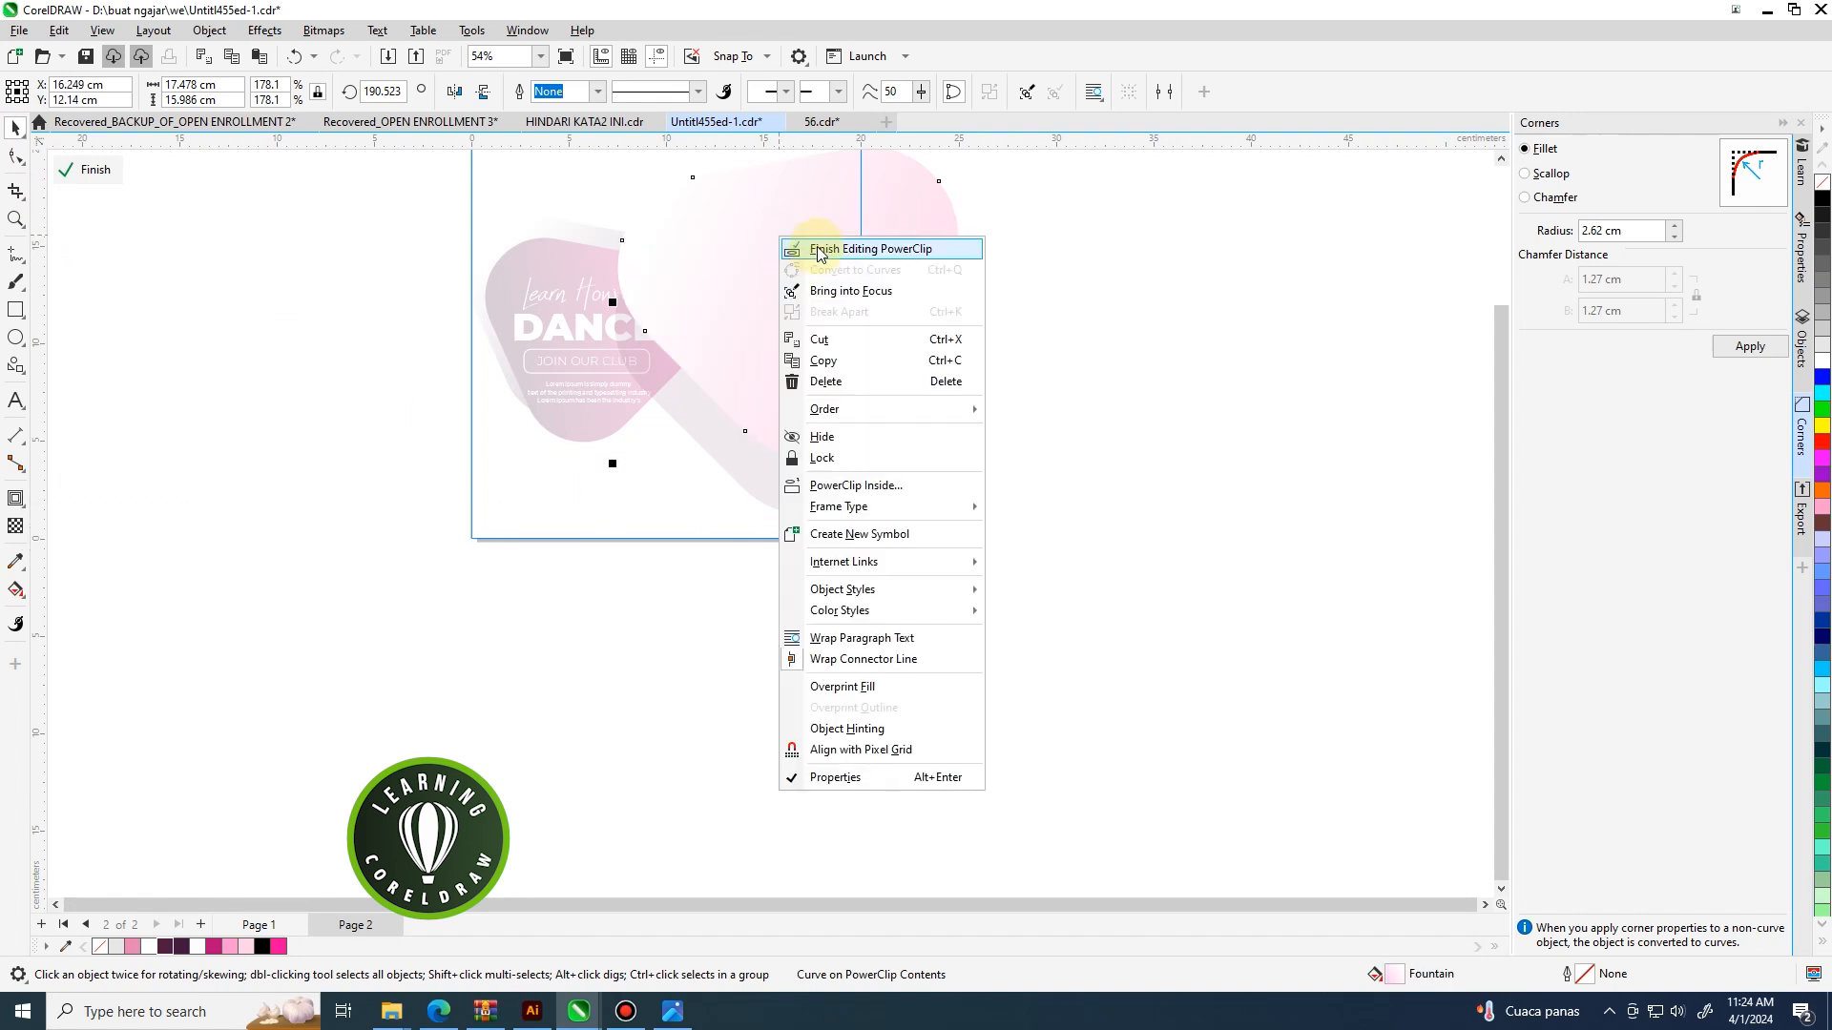
pyautogui.click(816, 249)
pyautogui.click(994, 322)
pyautogui.scroll(-2, 806, 400)
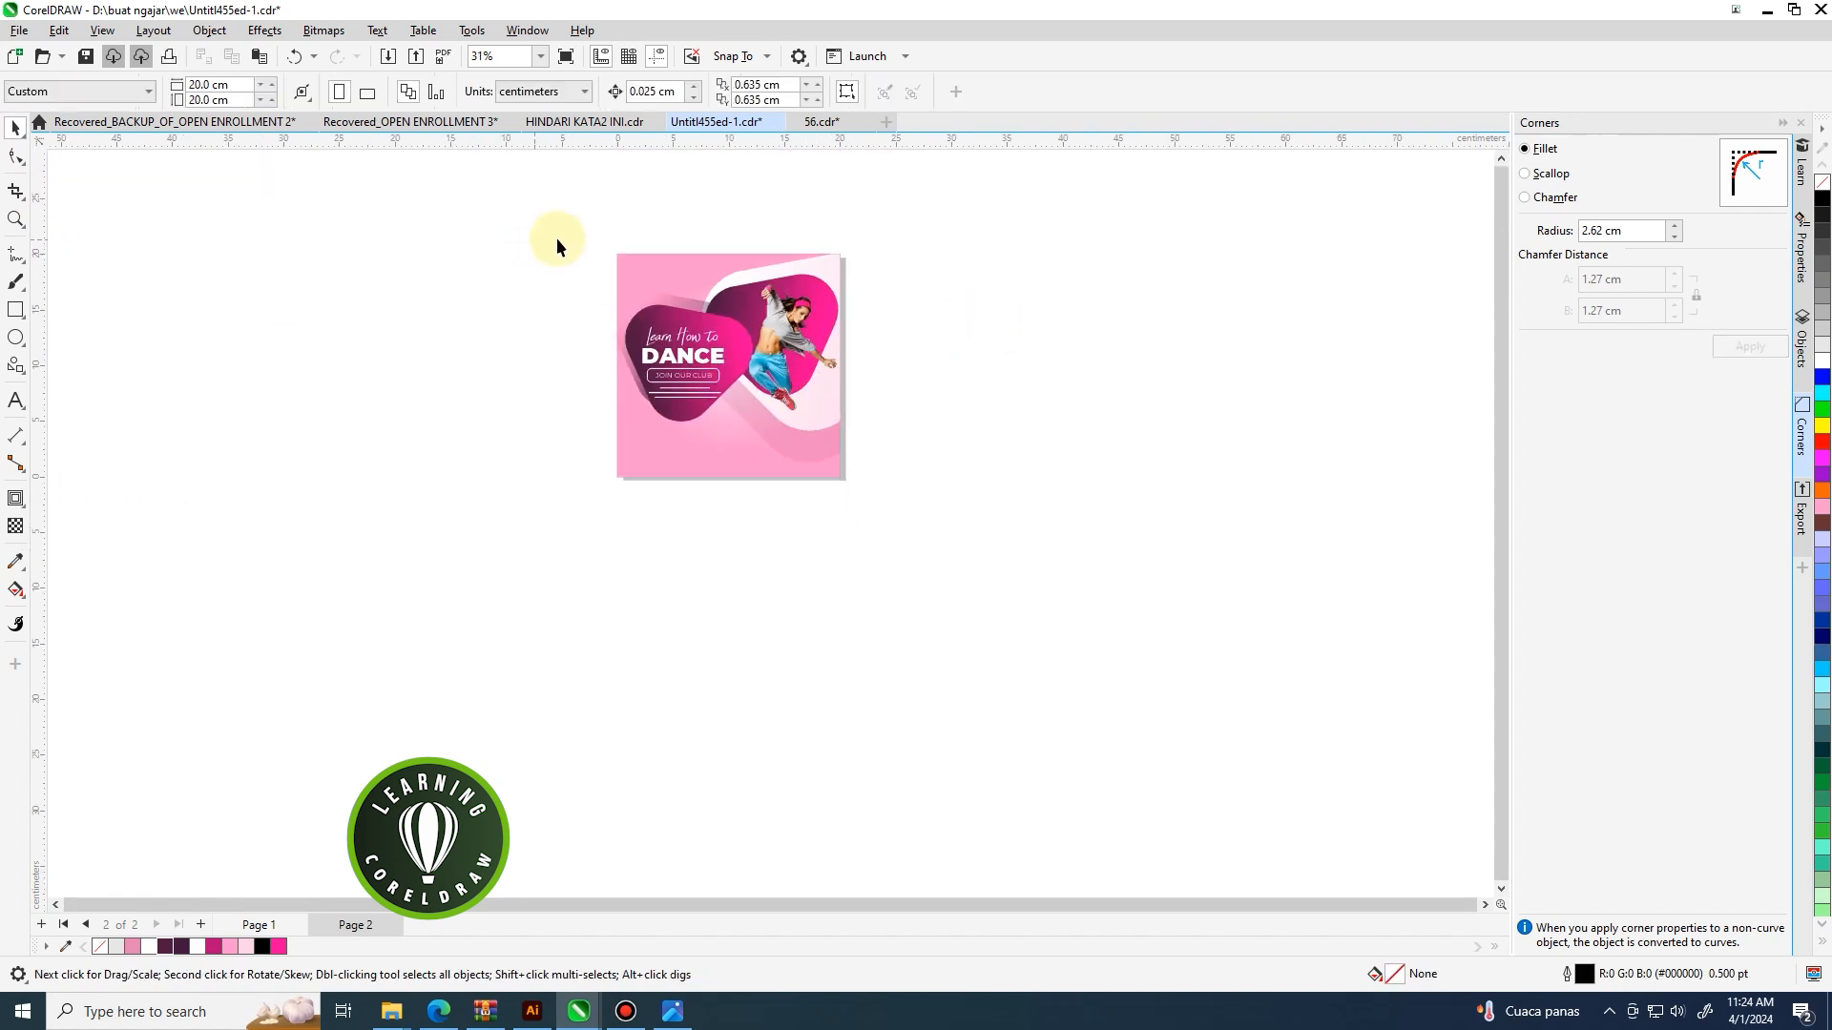
# Paste the prepared logo and contact elements and move the "LEARNING COREL DRAW" logo into the page's upper-left corner.
pyautogui.scroll(2, 607, 244)
pyautogui.scroll(-1, 818, 382)
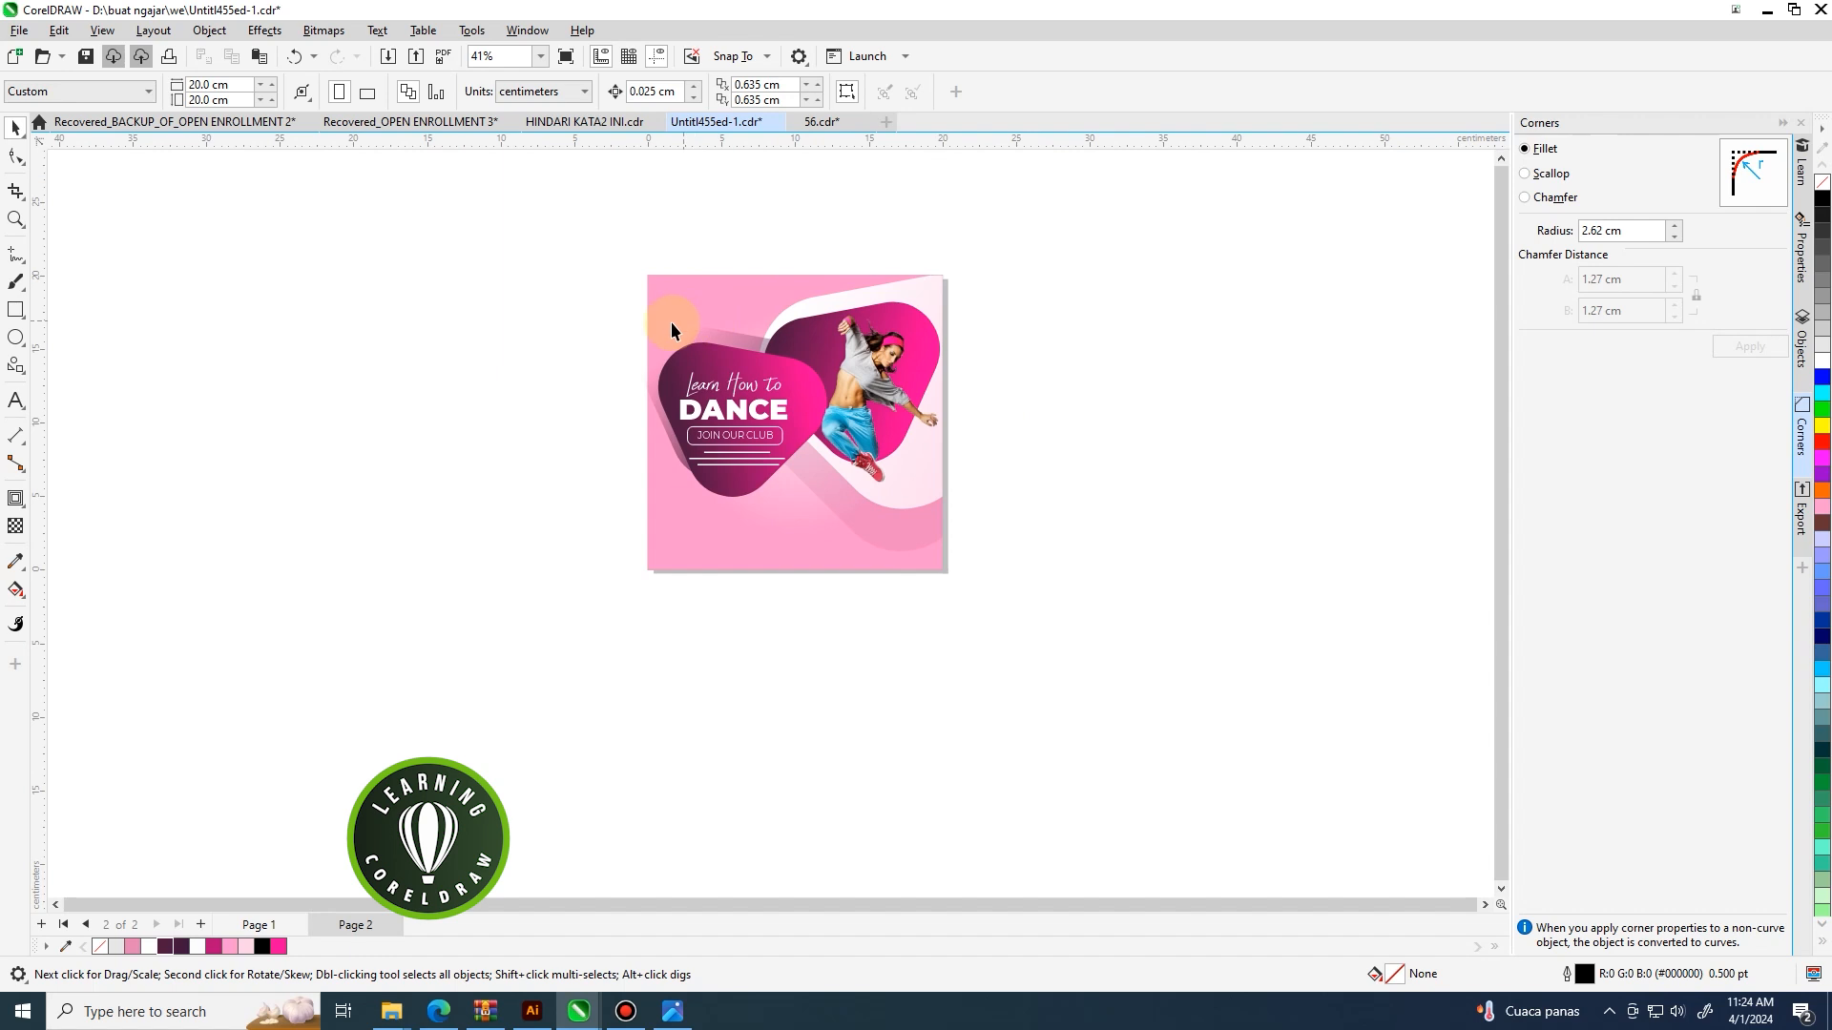
pyautogui.scroll(1, 660, 332)
pyautogui.click(966, 353)
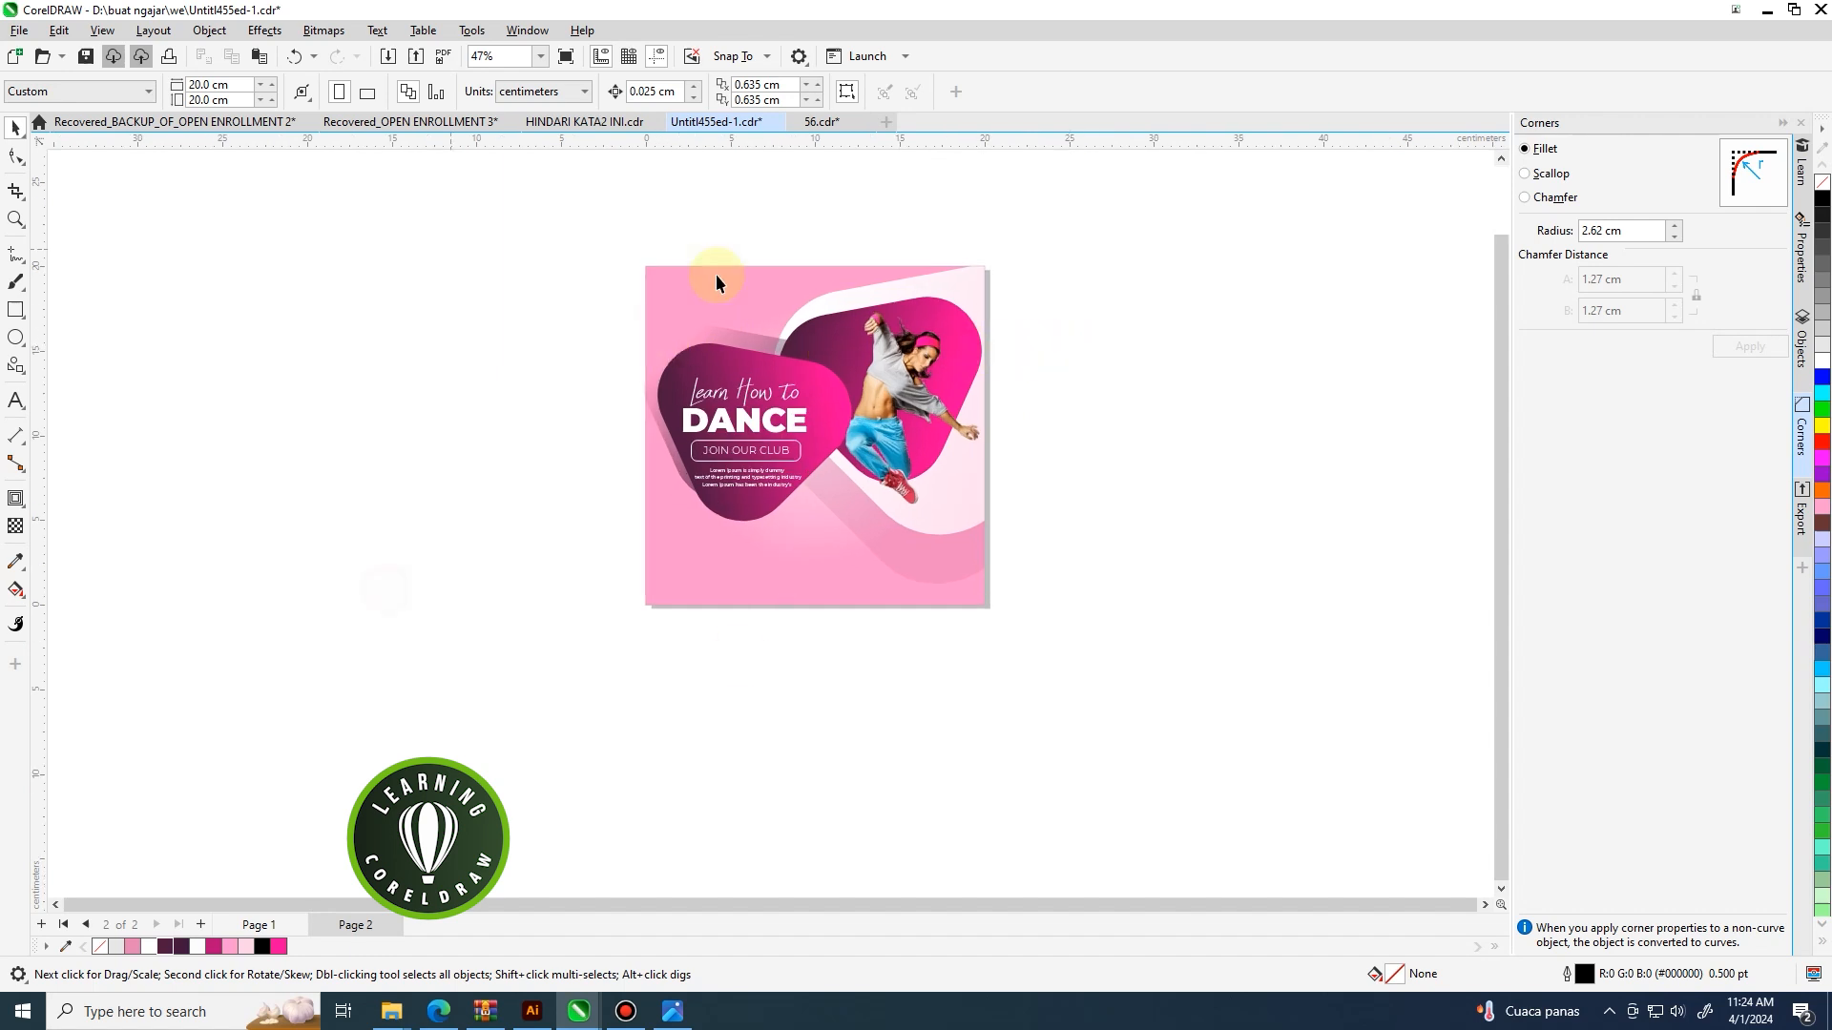
pyautogui.hotkey('ctrl', 'v')
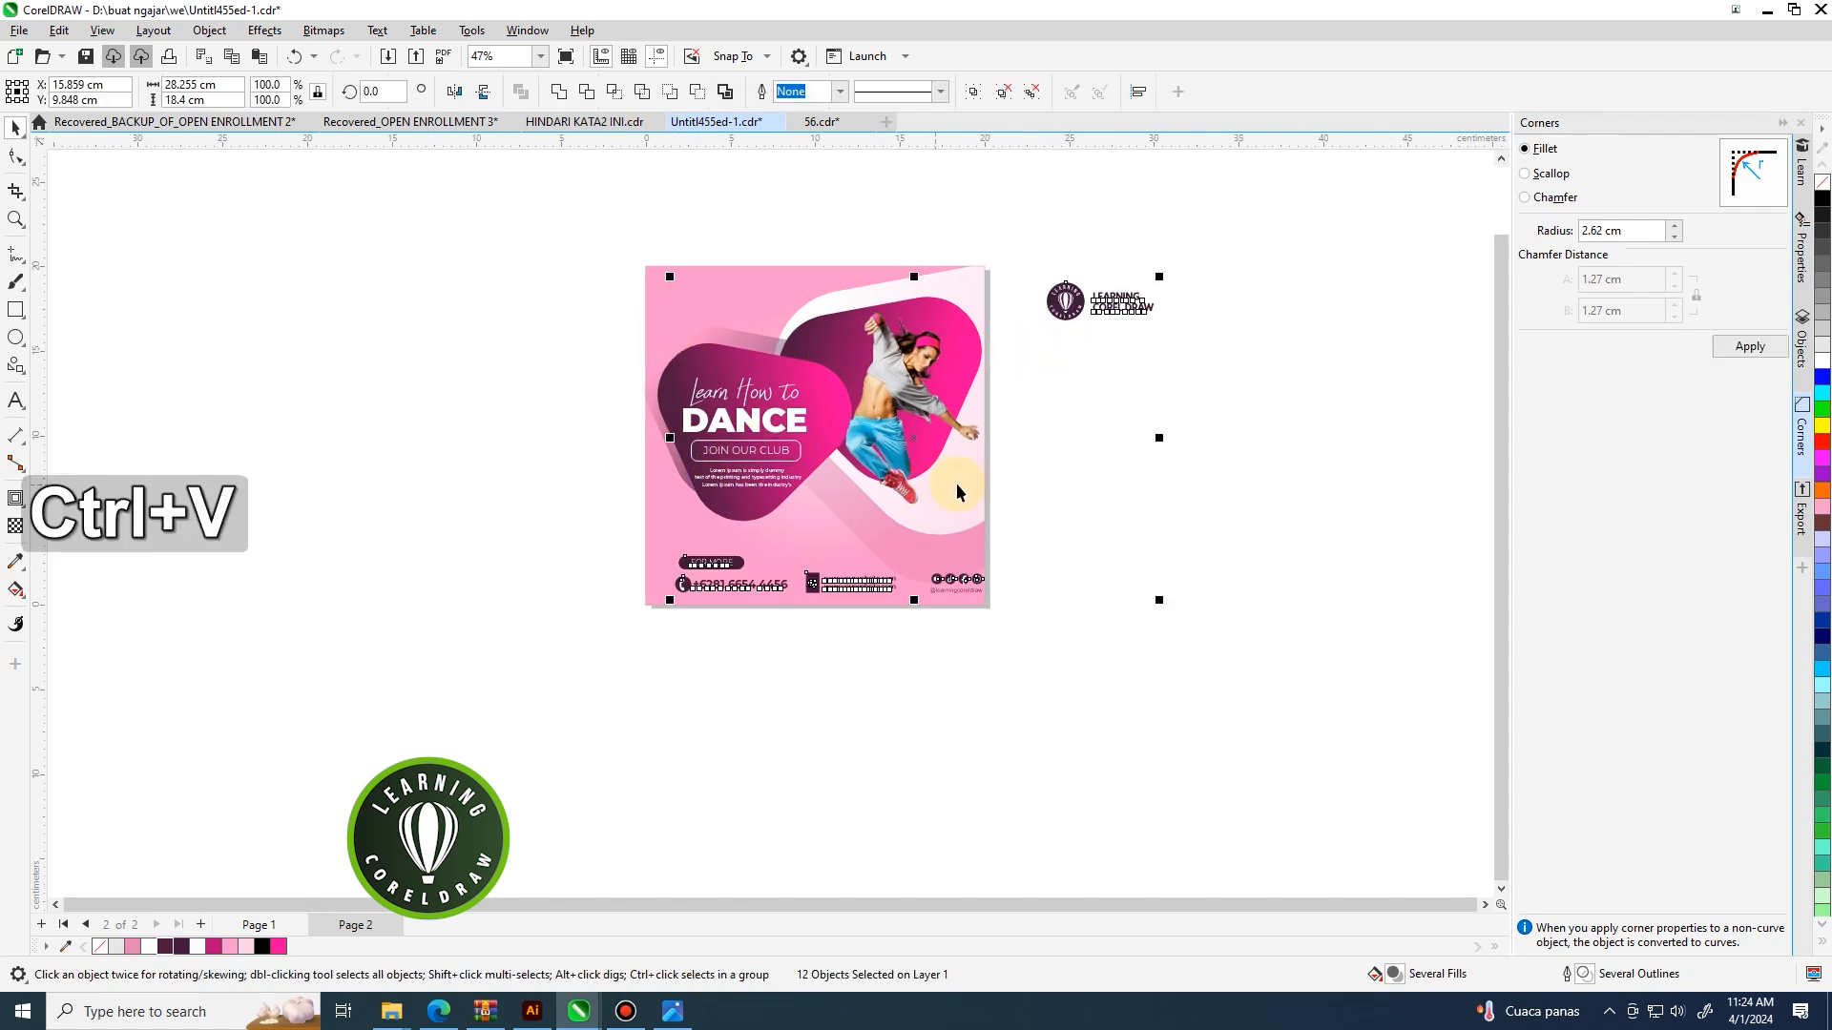
pyautogui.click(1066, 480)
pyautogui.moveTo(1088, 320)
pyautogui.mouseDown()
pyautogui.moveTo(917, 296)
pyautogui.moveTo(683, 304)
pyautogui.mouseUp()
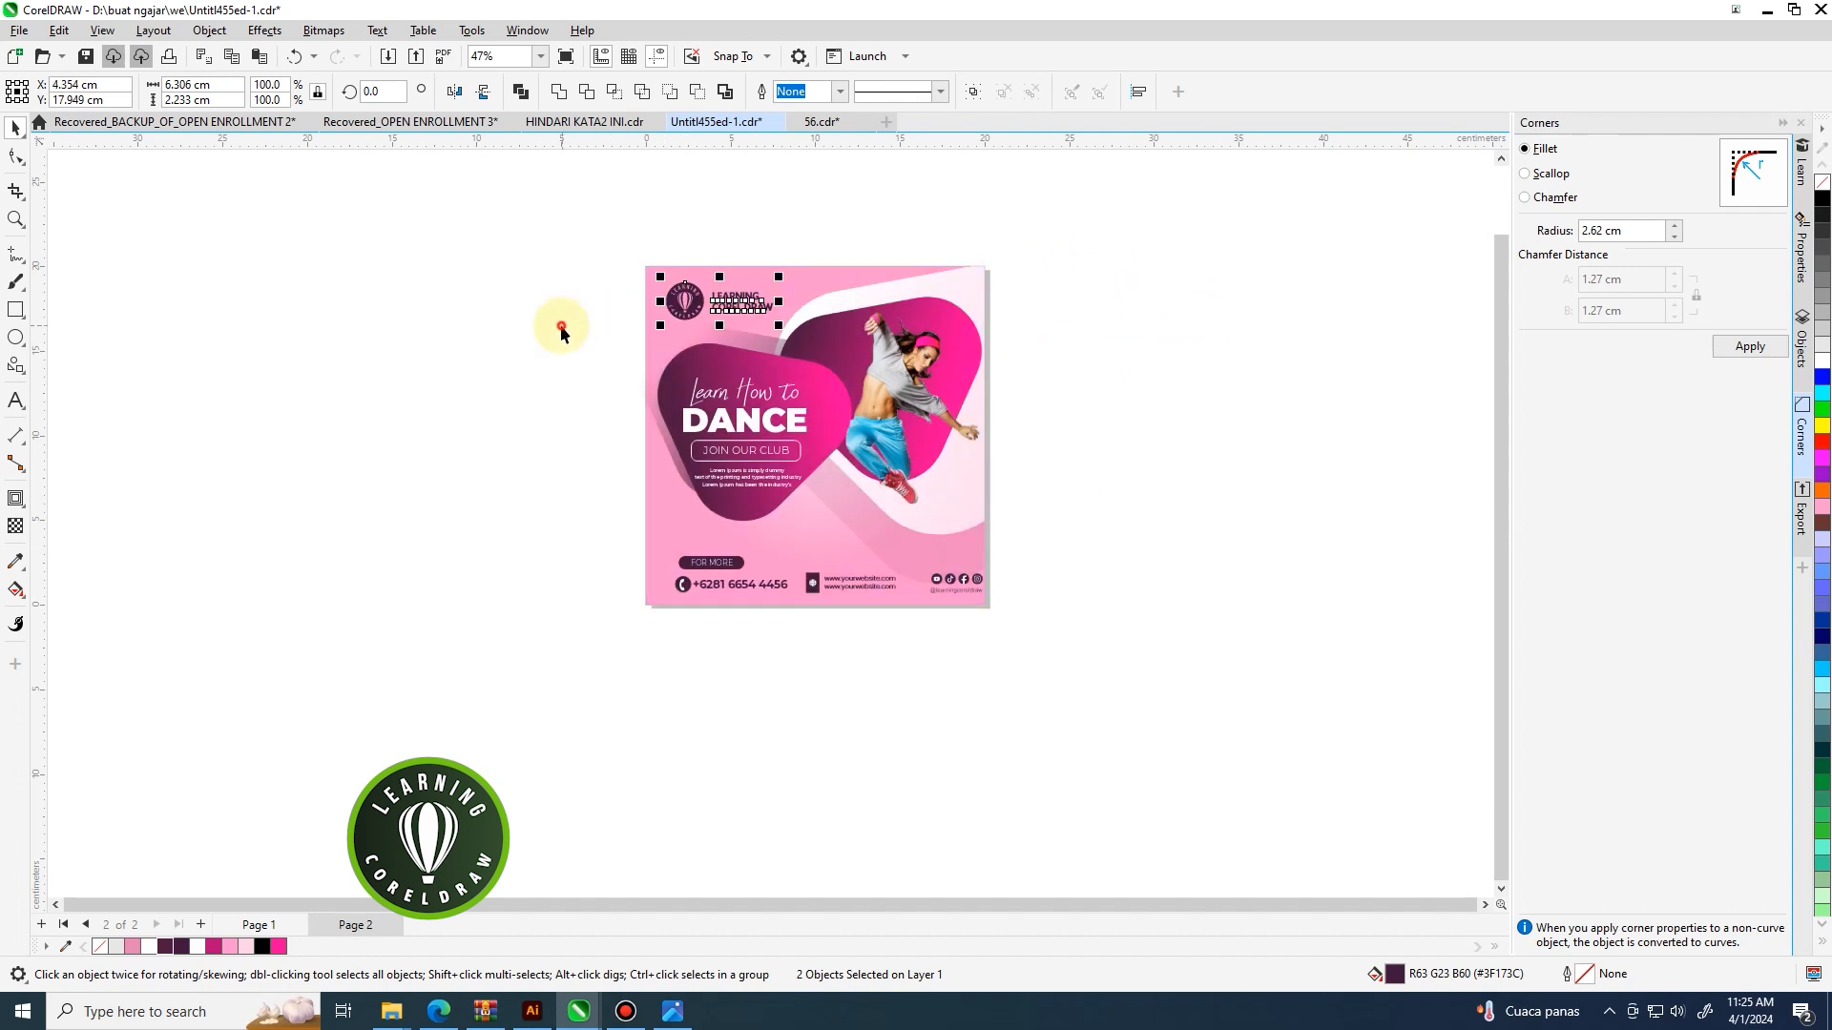
# Shift the contact, website and social media elements slightly left so they fit along the page's lower edge.
pyautogui.click(1003, 601)
pyautogui.moveTo(645, 615); pyautogui.dragTo(648, 615)
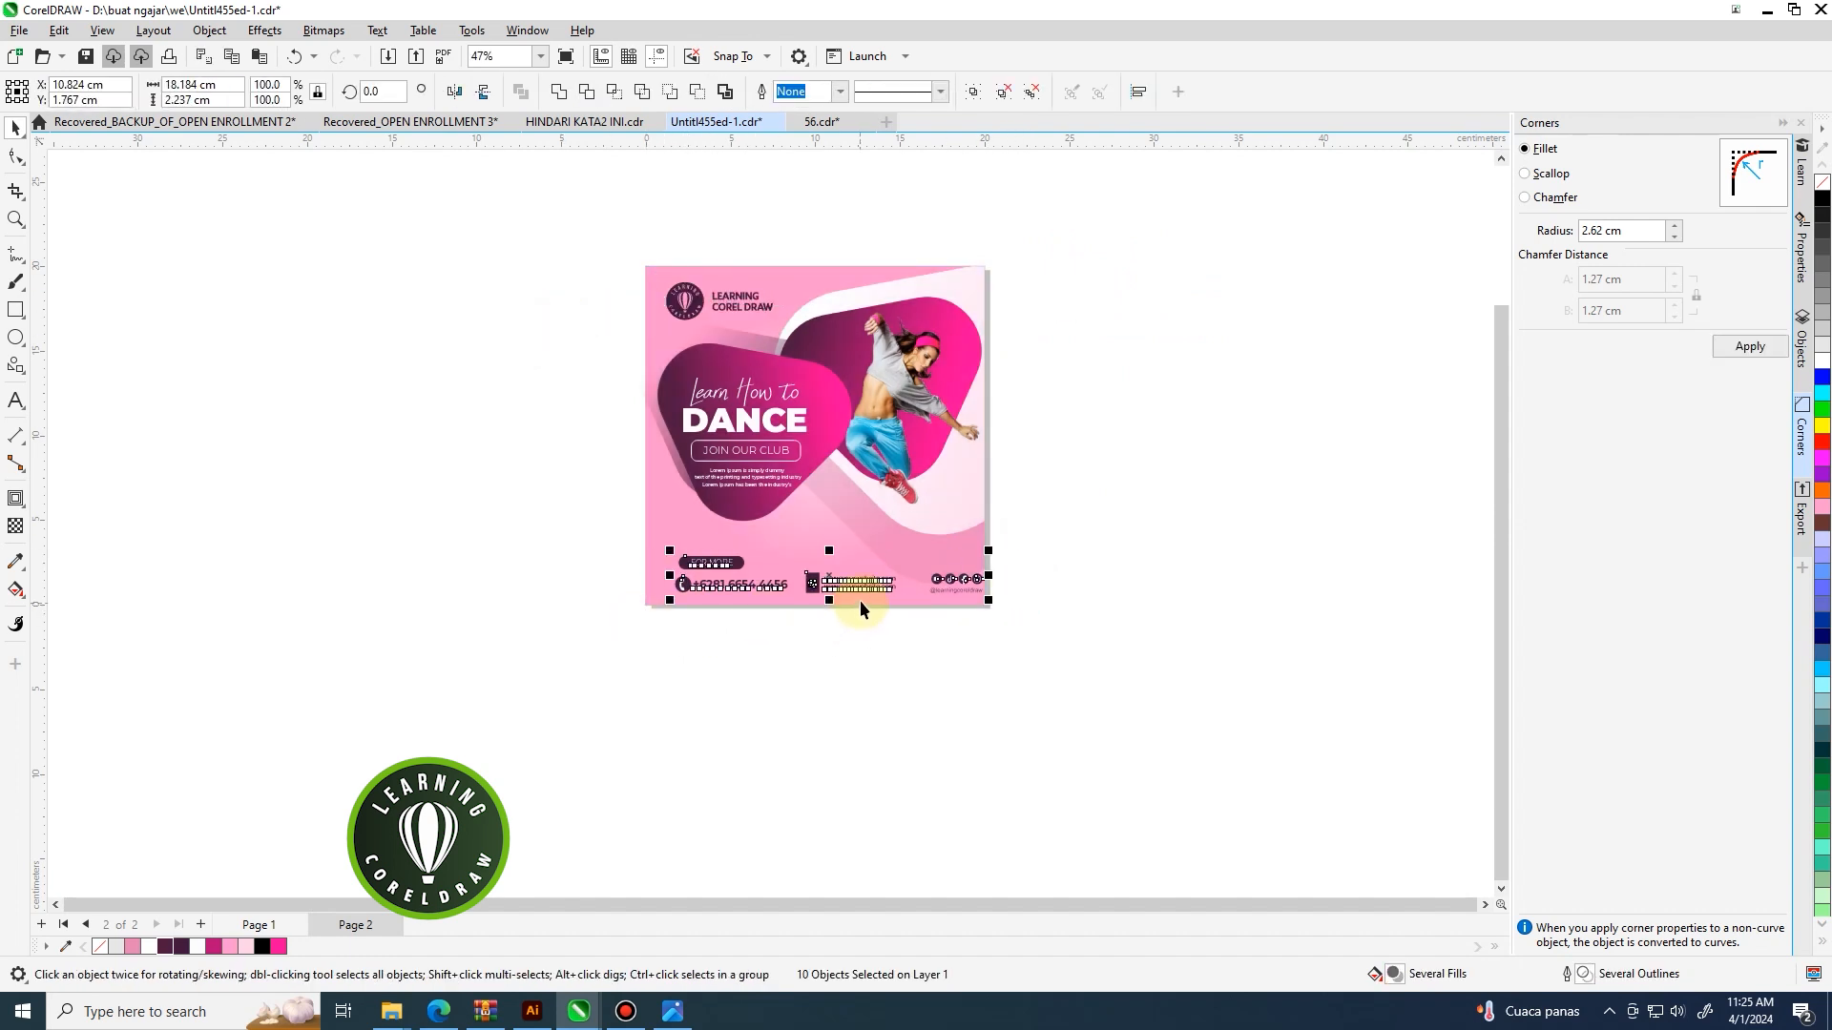
pyautogui.scroll(2, 861, 601)
pyautogui.moveTo(840, 574); pyautogui.dragTo(838, 576)
pyautogui.click(1172, 569)
pyautogui.scroll(-2, 658, 477)
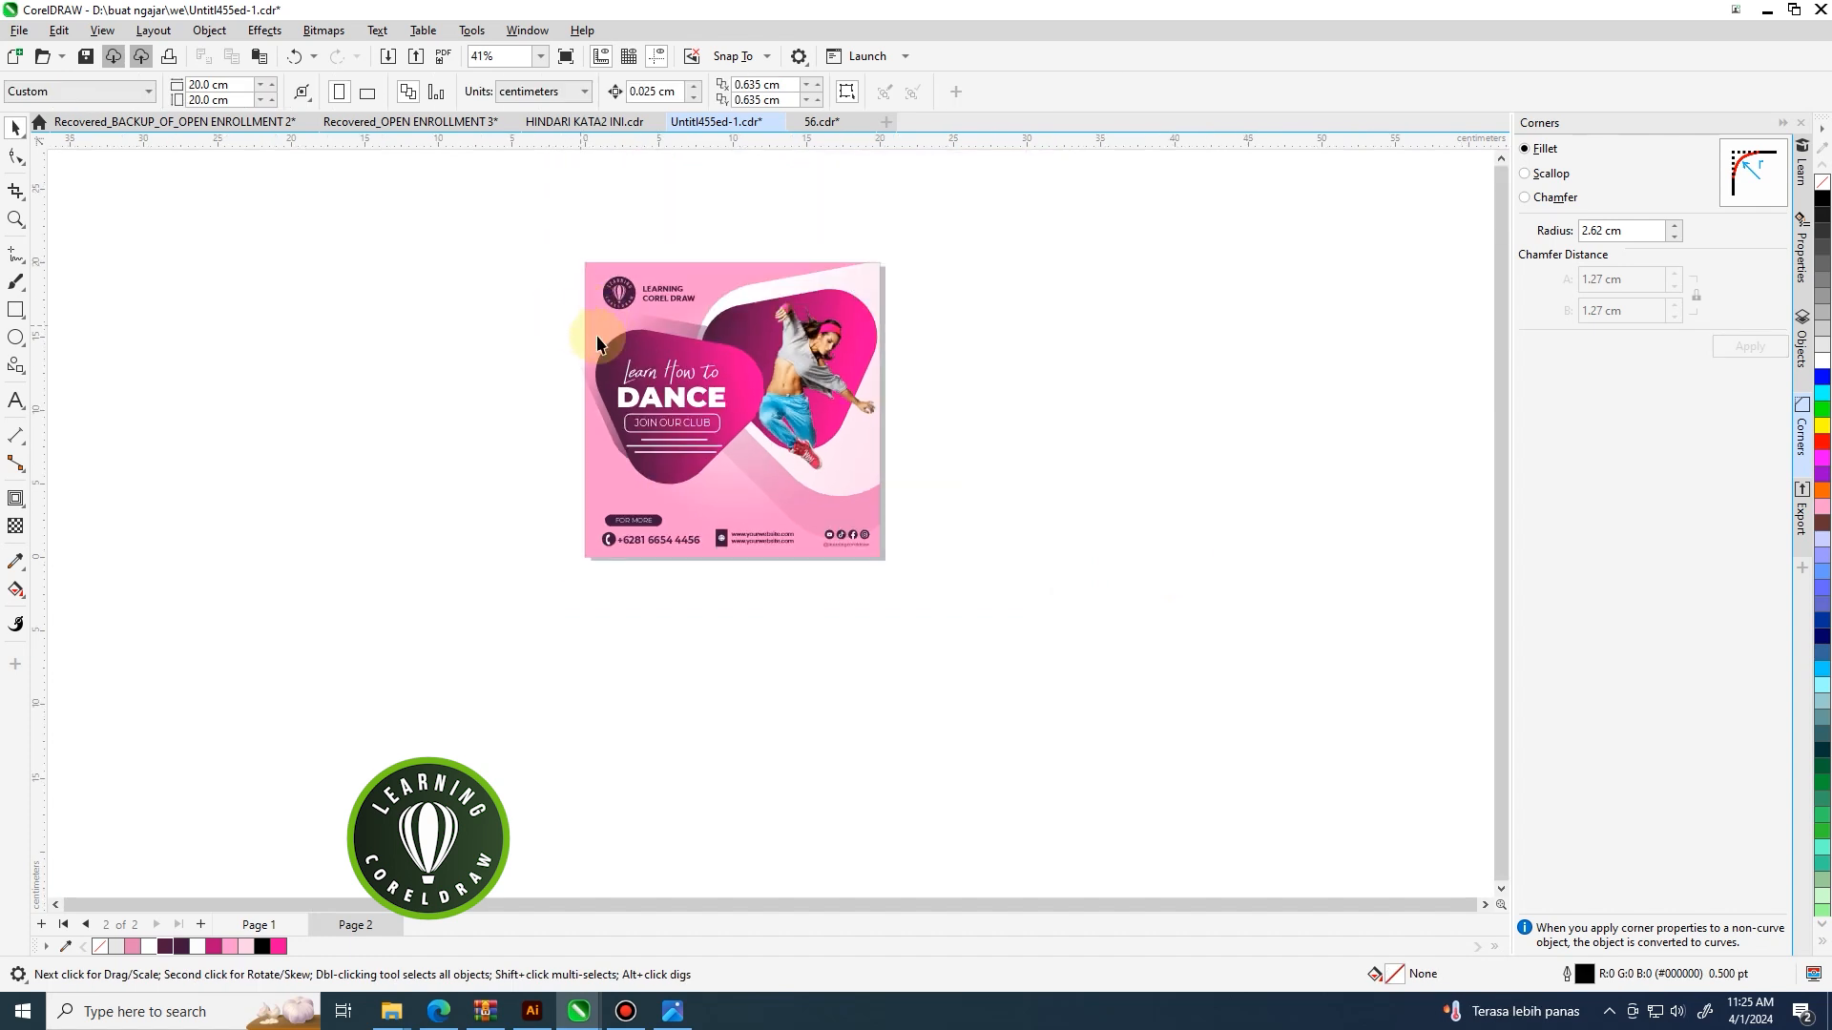
# Enlarge the left triangle, its shadow and texts together to about 13.7 cm wide and reposition them above the contact row.
pyautogui.moveTo(780, 492); pyautogui.dragTo(781, 498)
pyautogui.scroll(1, 667, 319)
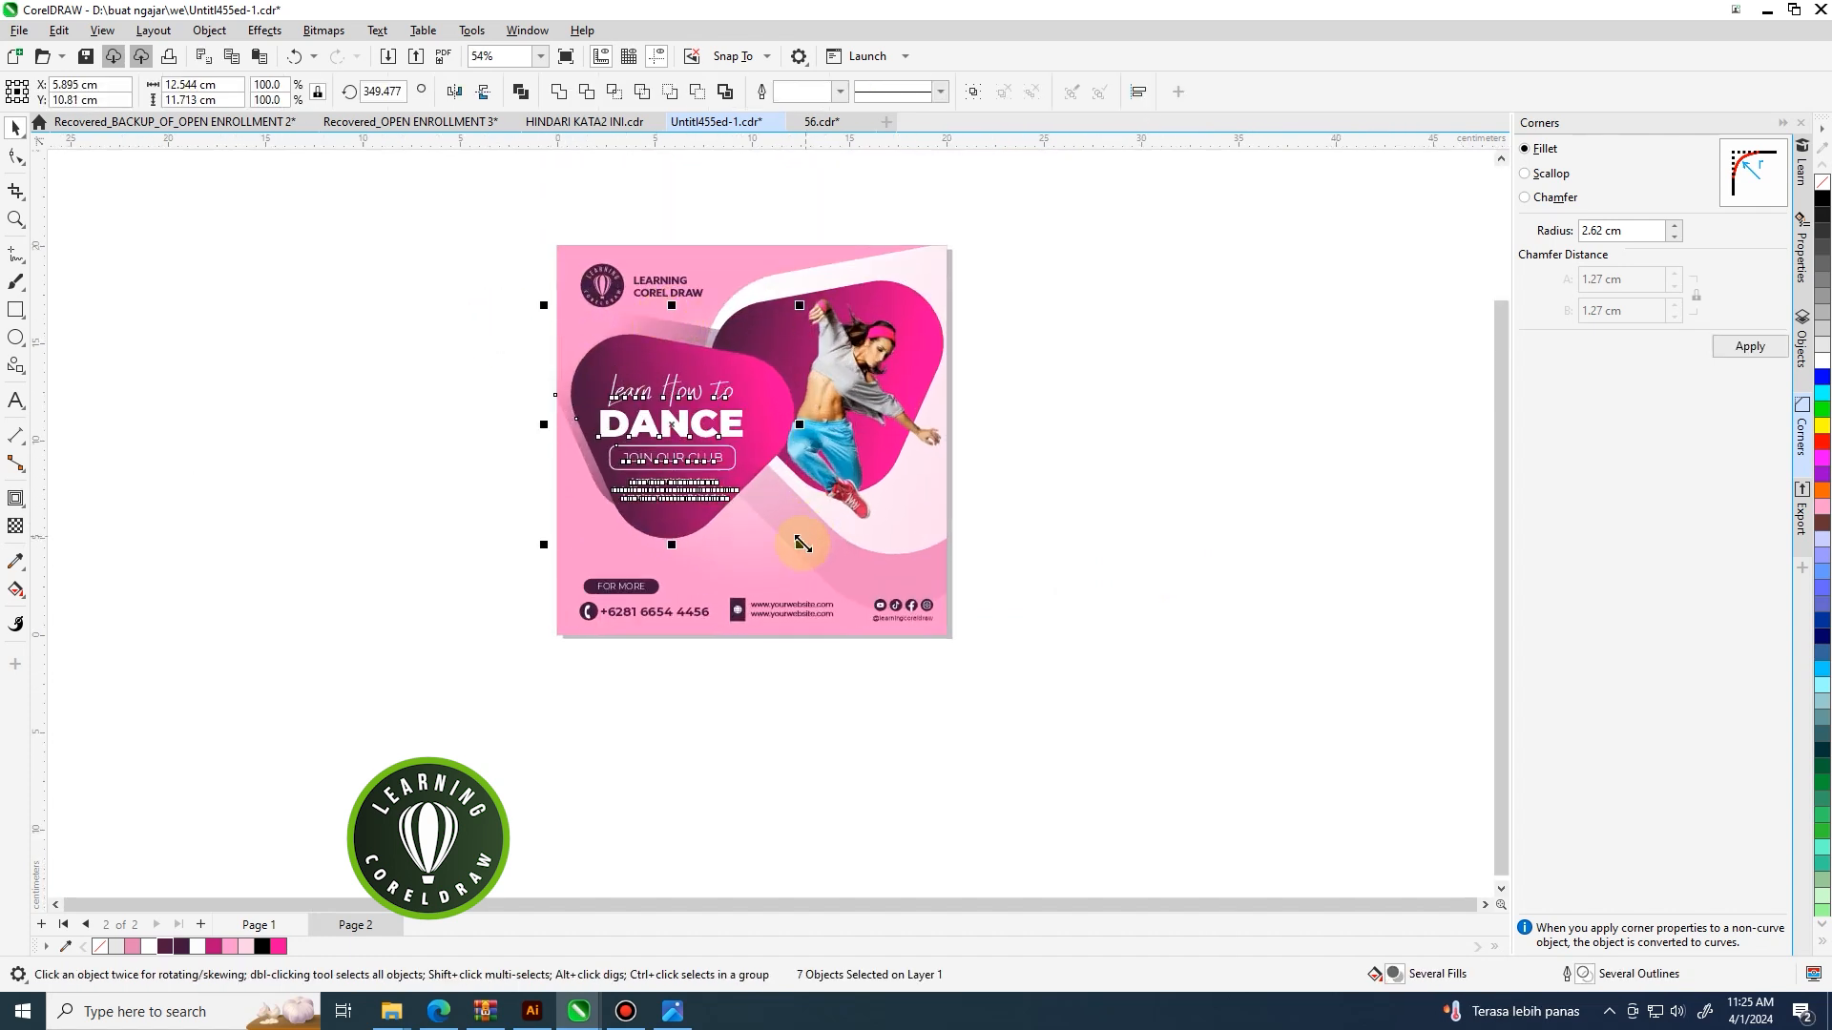
pyautogui.moveTo(804, 551); pyautogui.dragTo(826, 573)
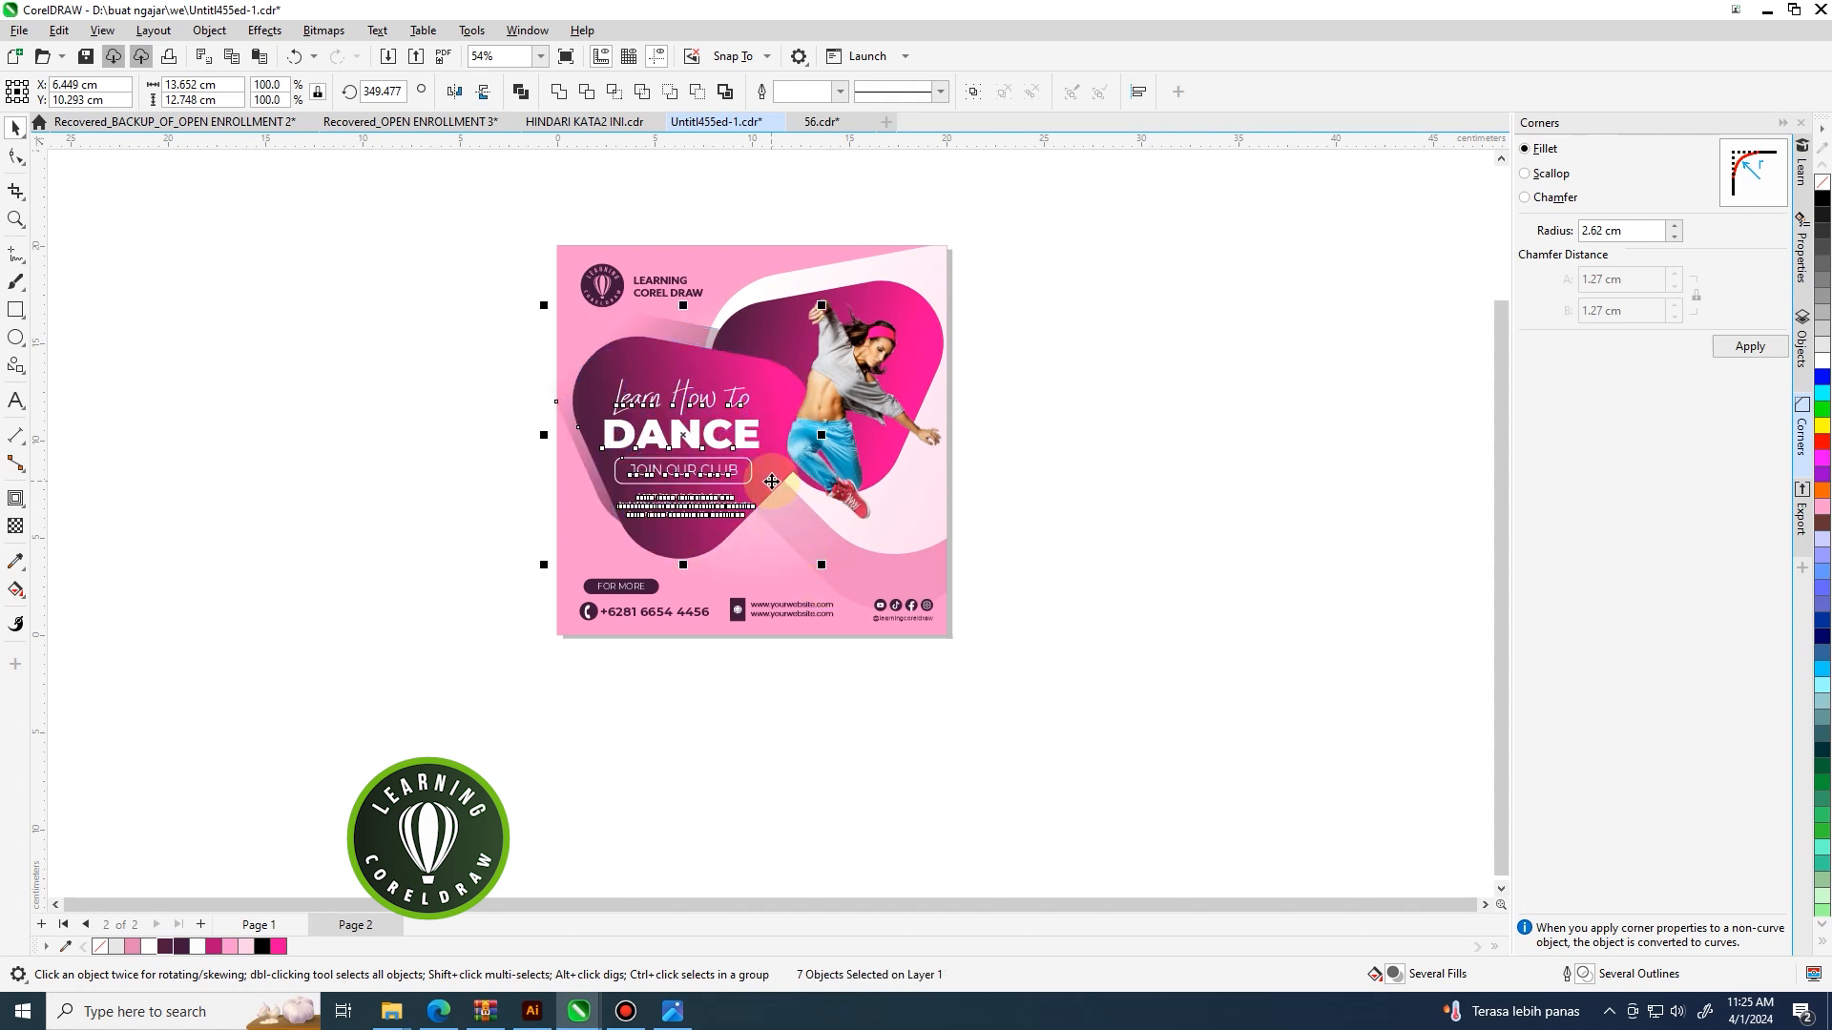
pyautogui.moveTo(749, 436); pyautogui.dragTo(741, 443)
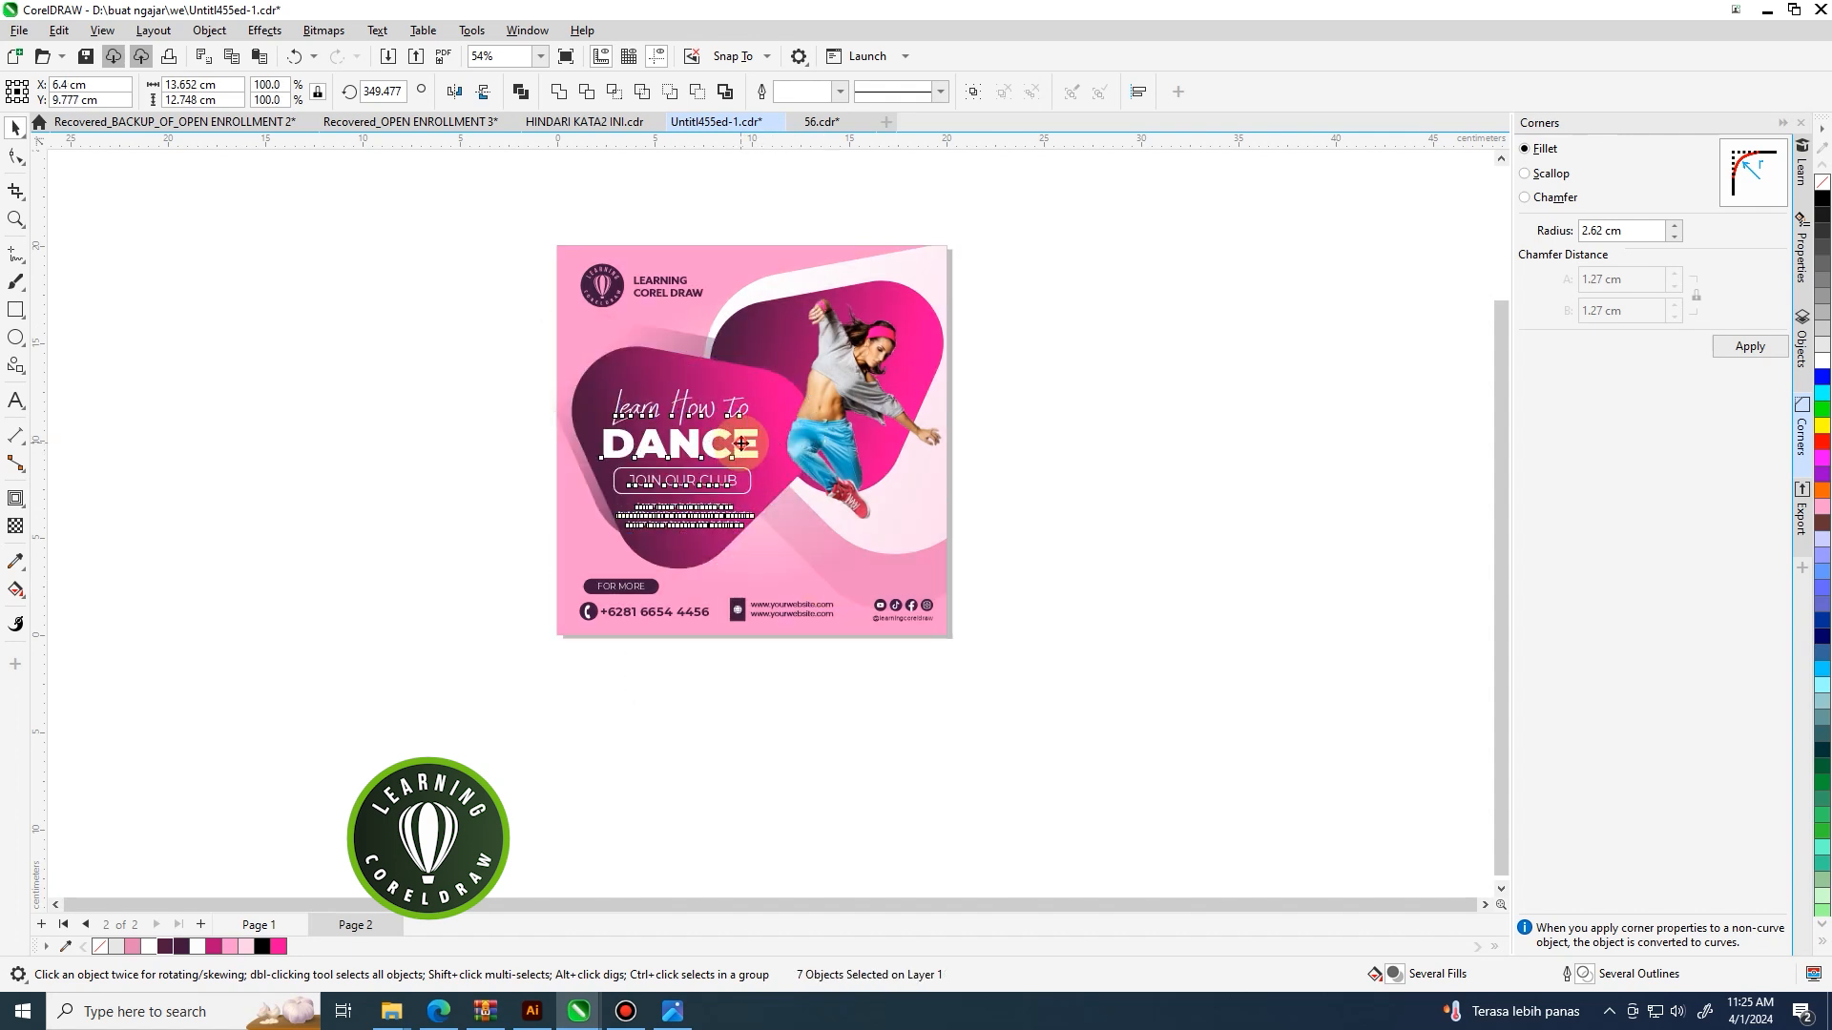
pyautogui.moveTo(740, 442); pyautogui.dragTo(739, 438)
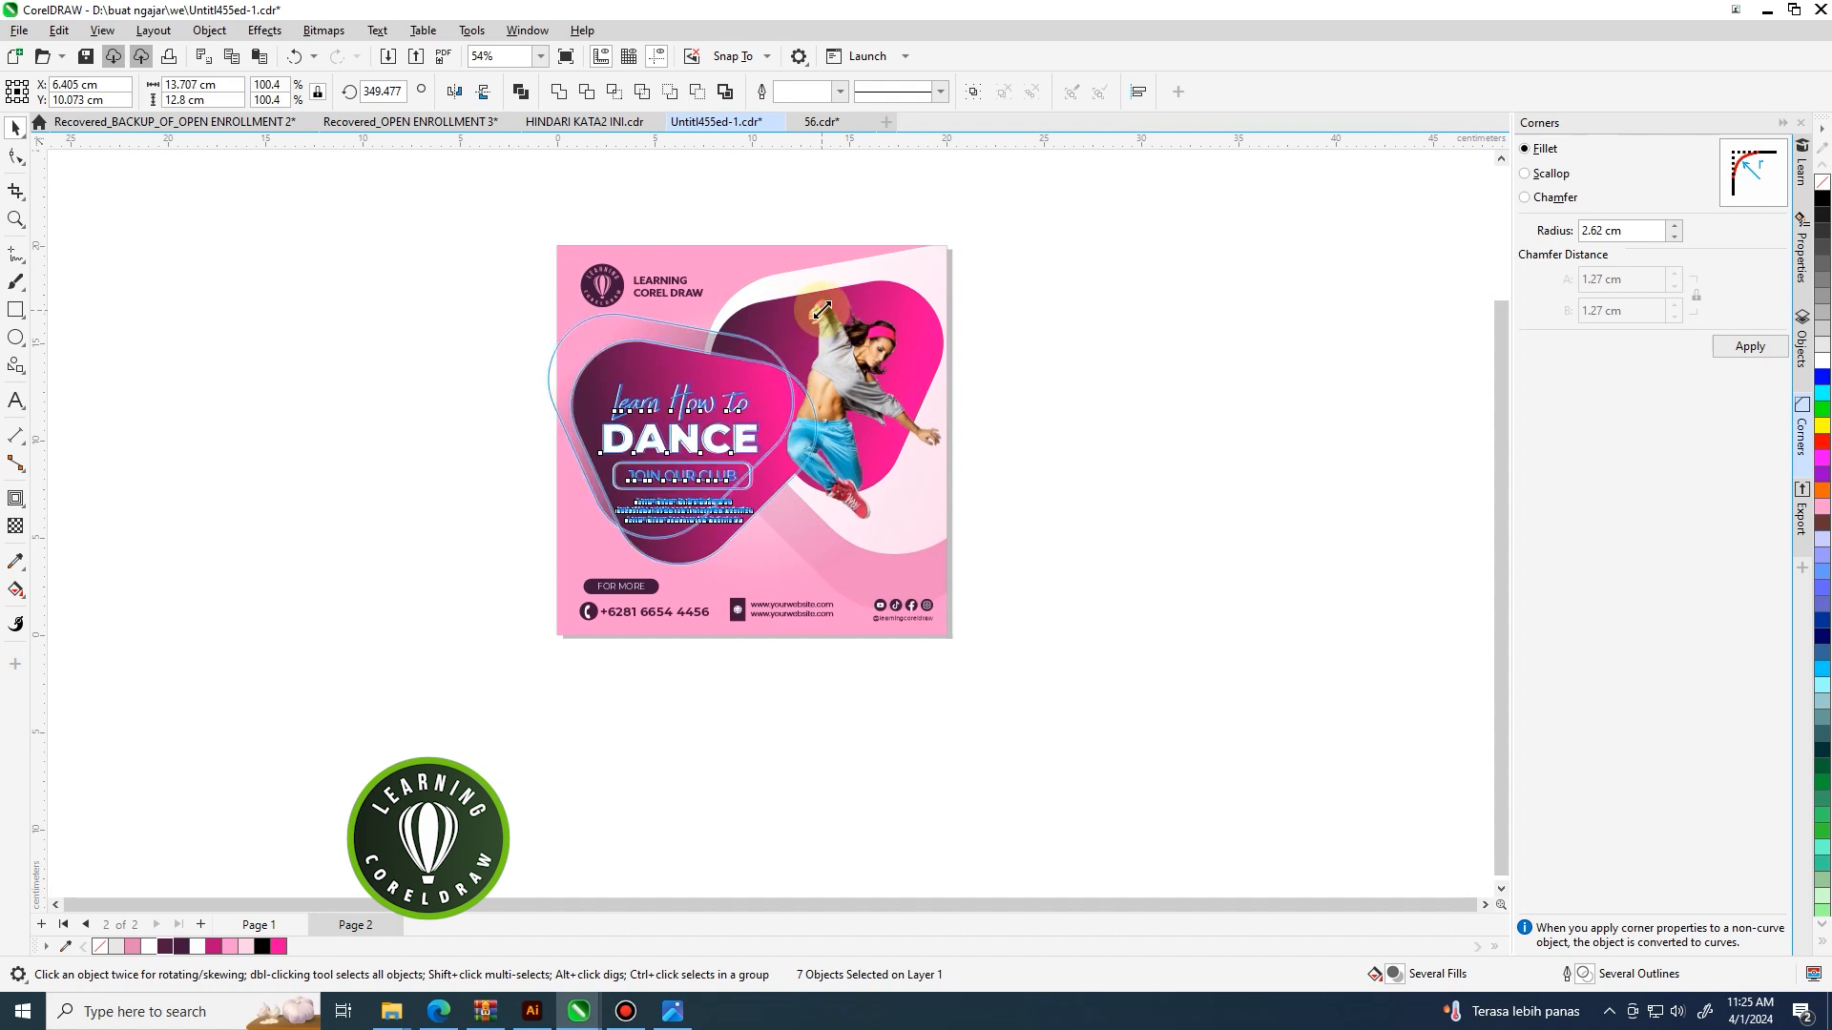
pyautogui.scroll(-1, 824, 310)
pyautogui.click(1043, 320)
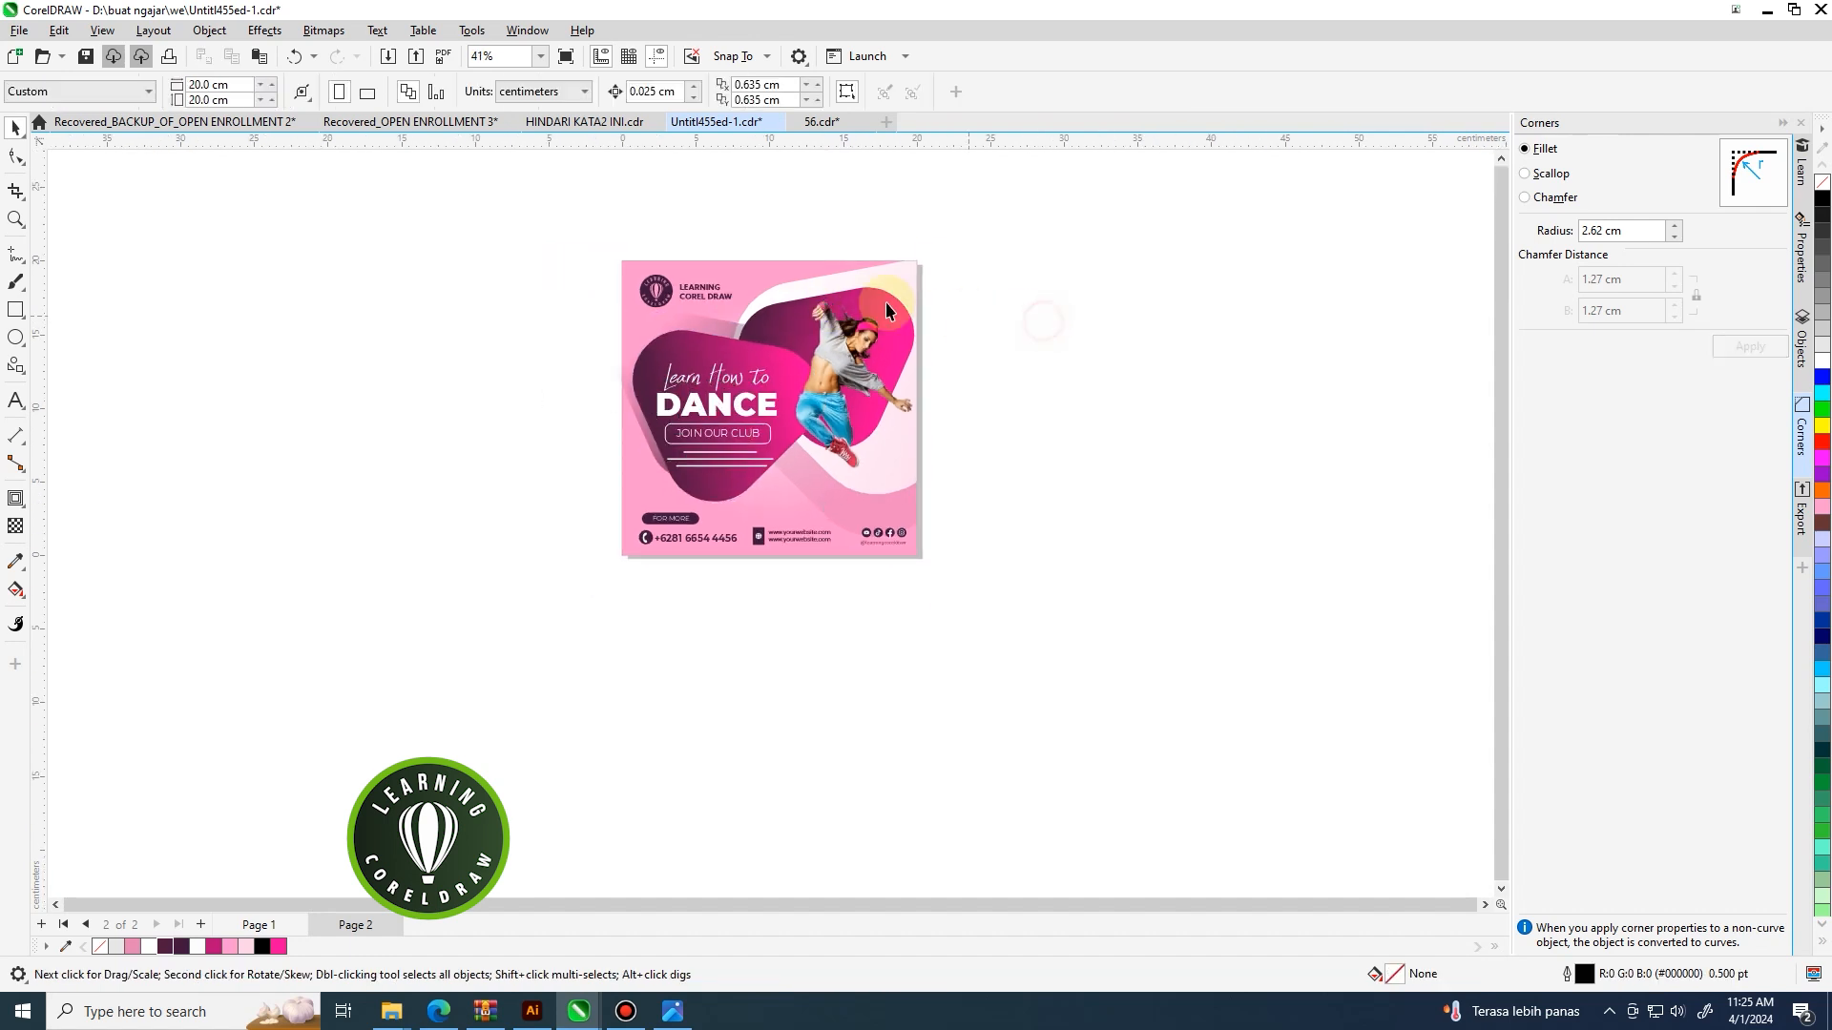
pyautogui.scroll(1, 645, 363)
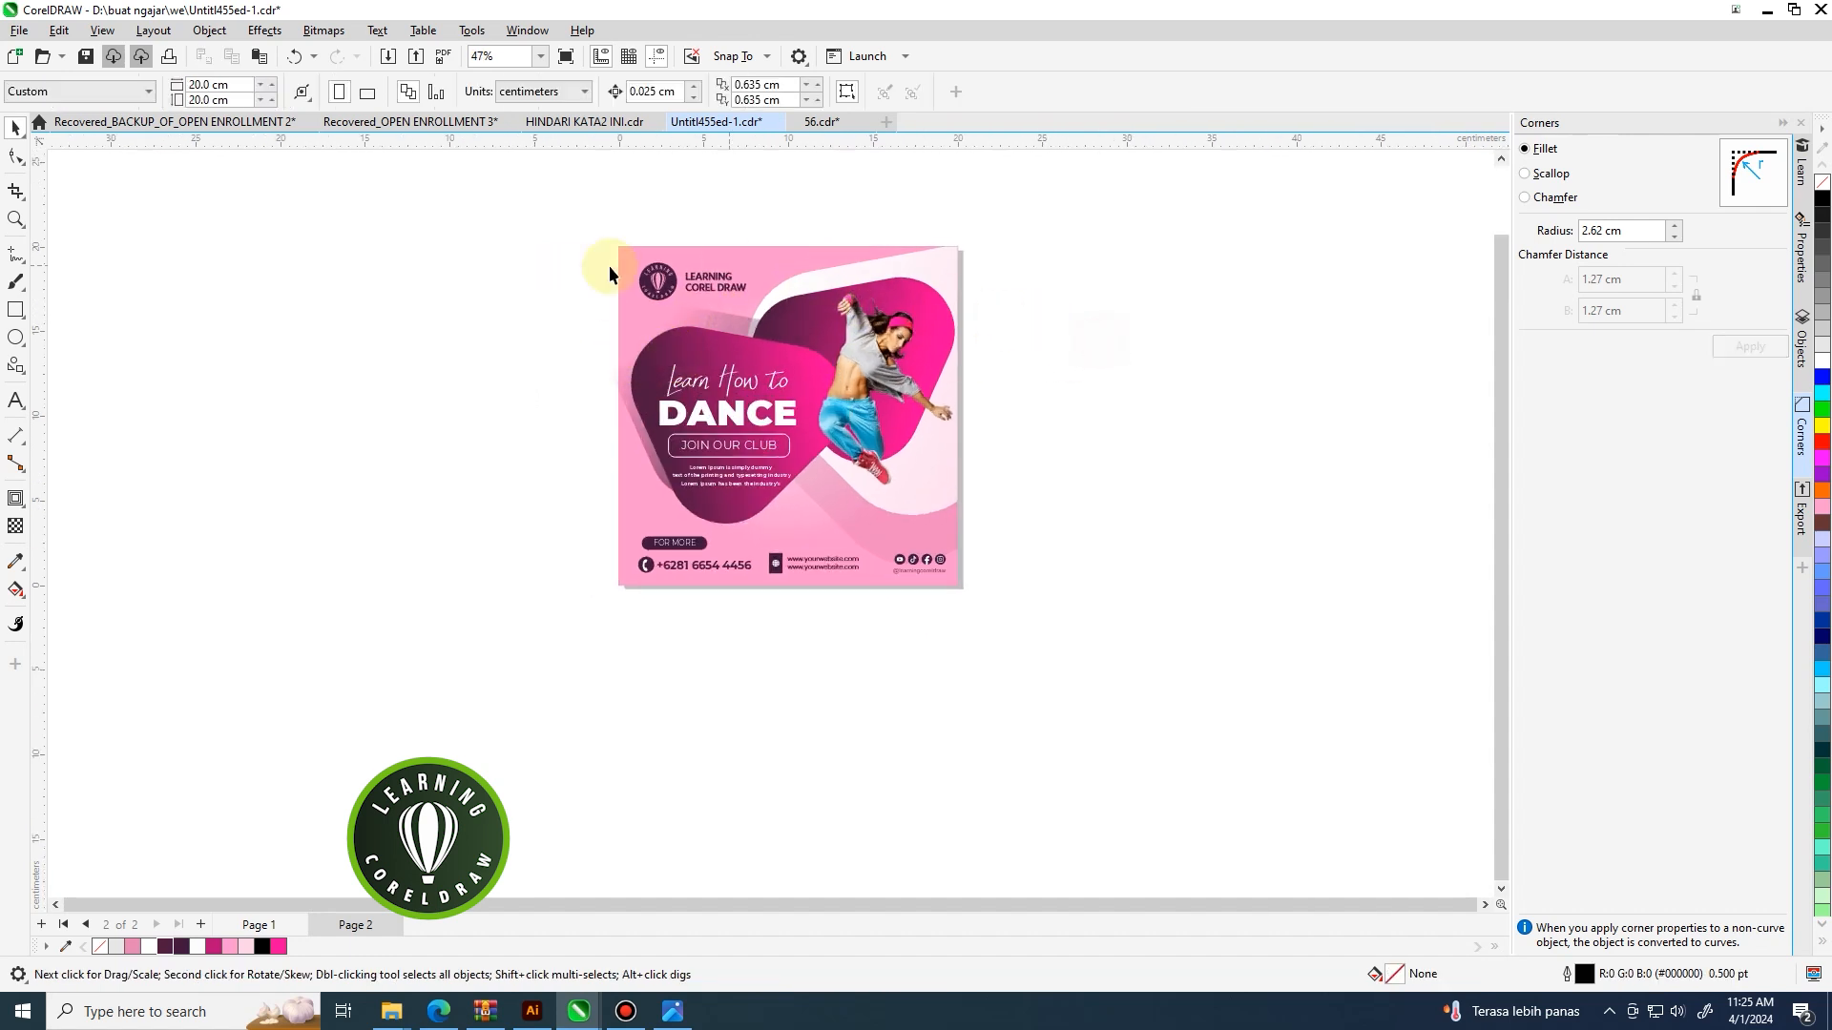
pyautogui.scroll(3, 1011, 485)
pyautogui.scroll(-2, 507, 353)
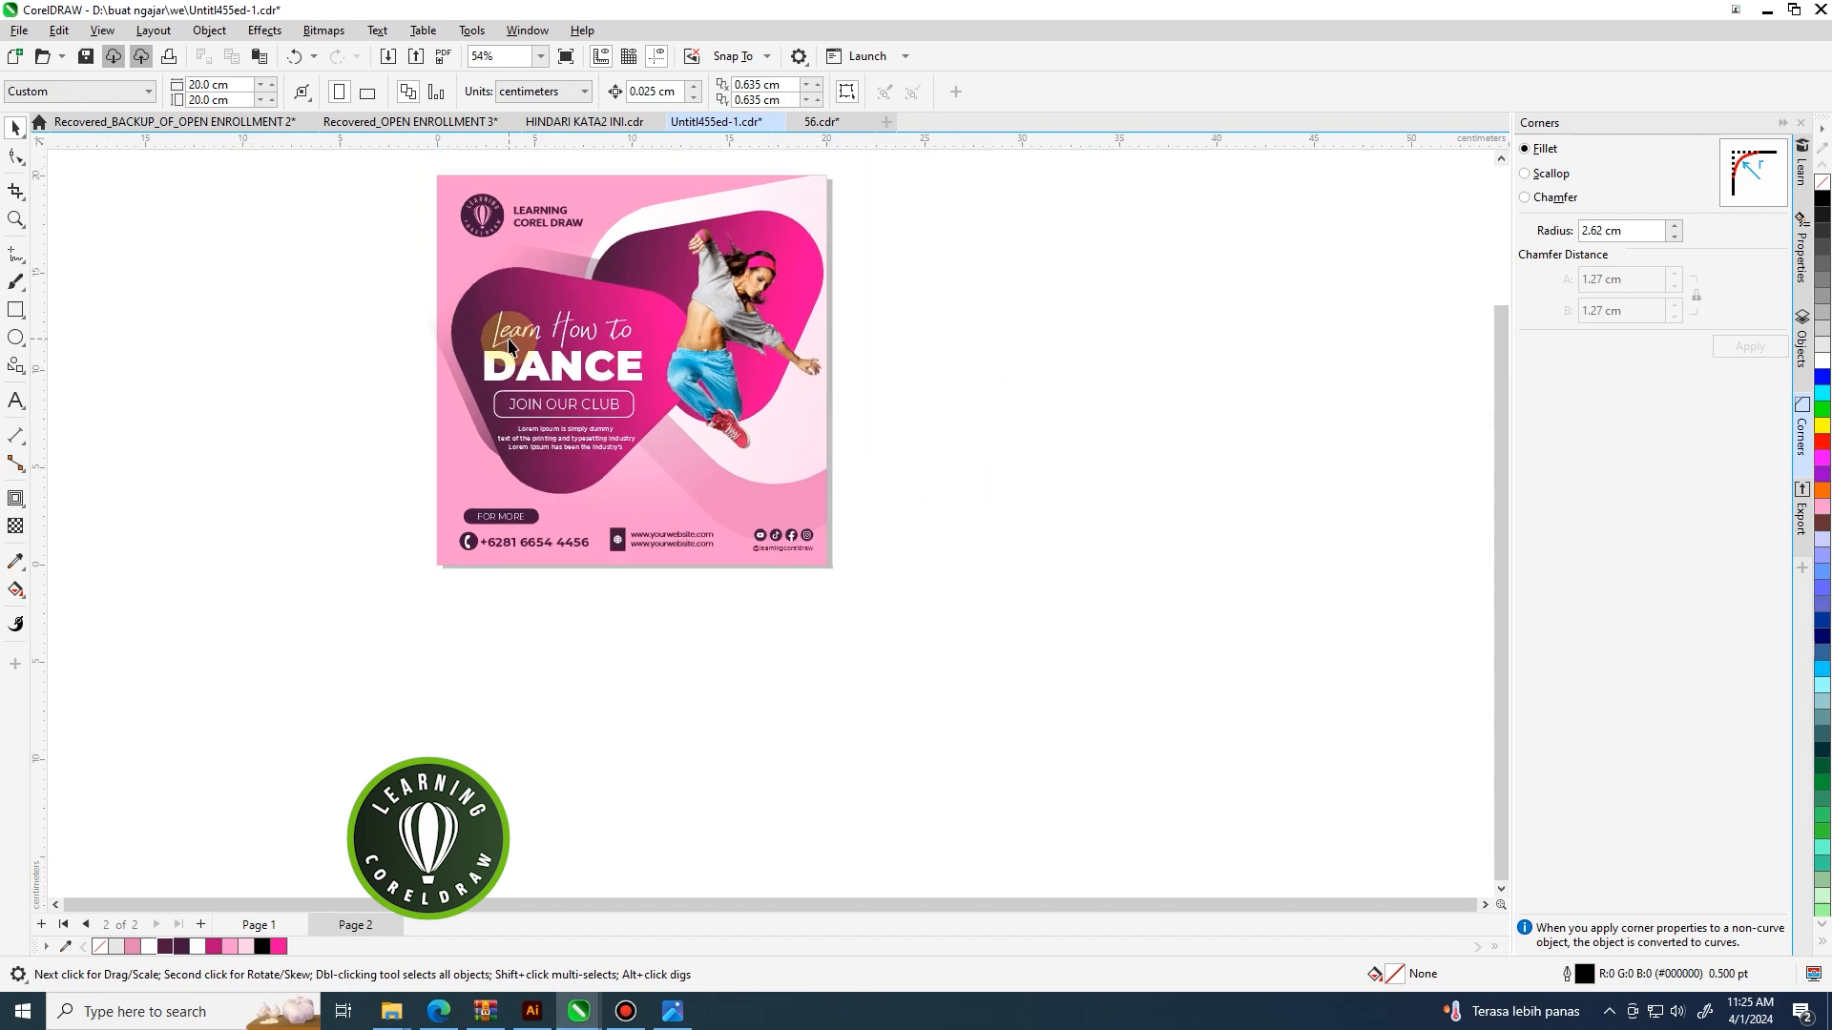
pyautogui.scroll(-2, 857, 401)
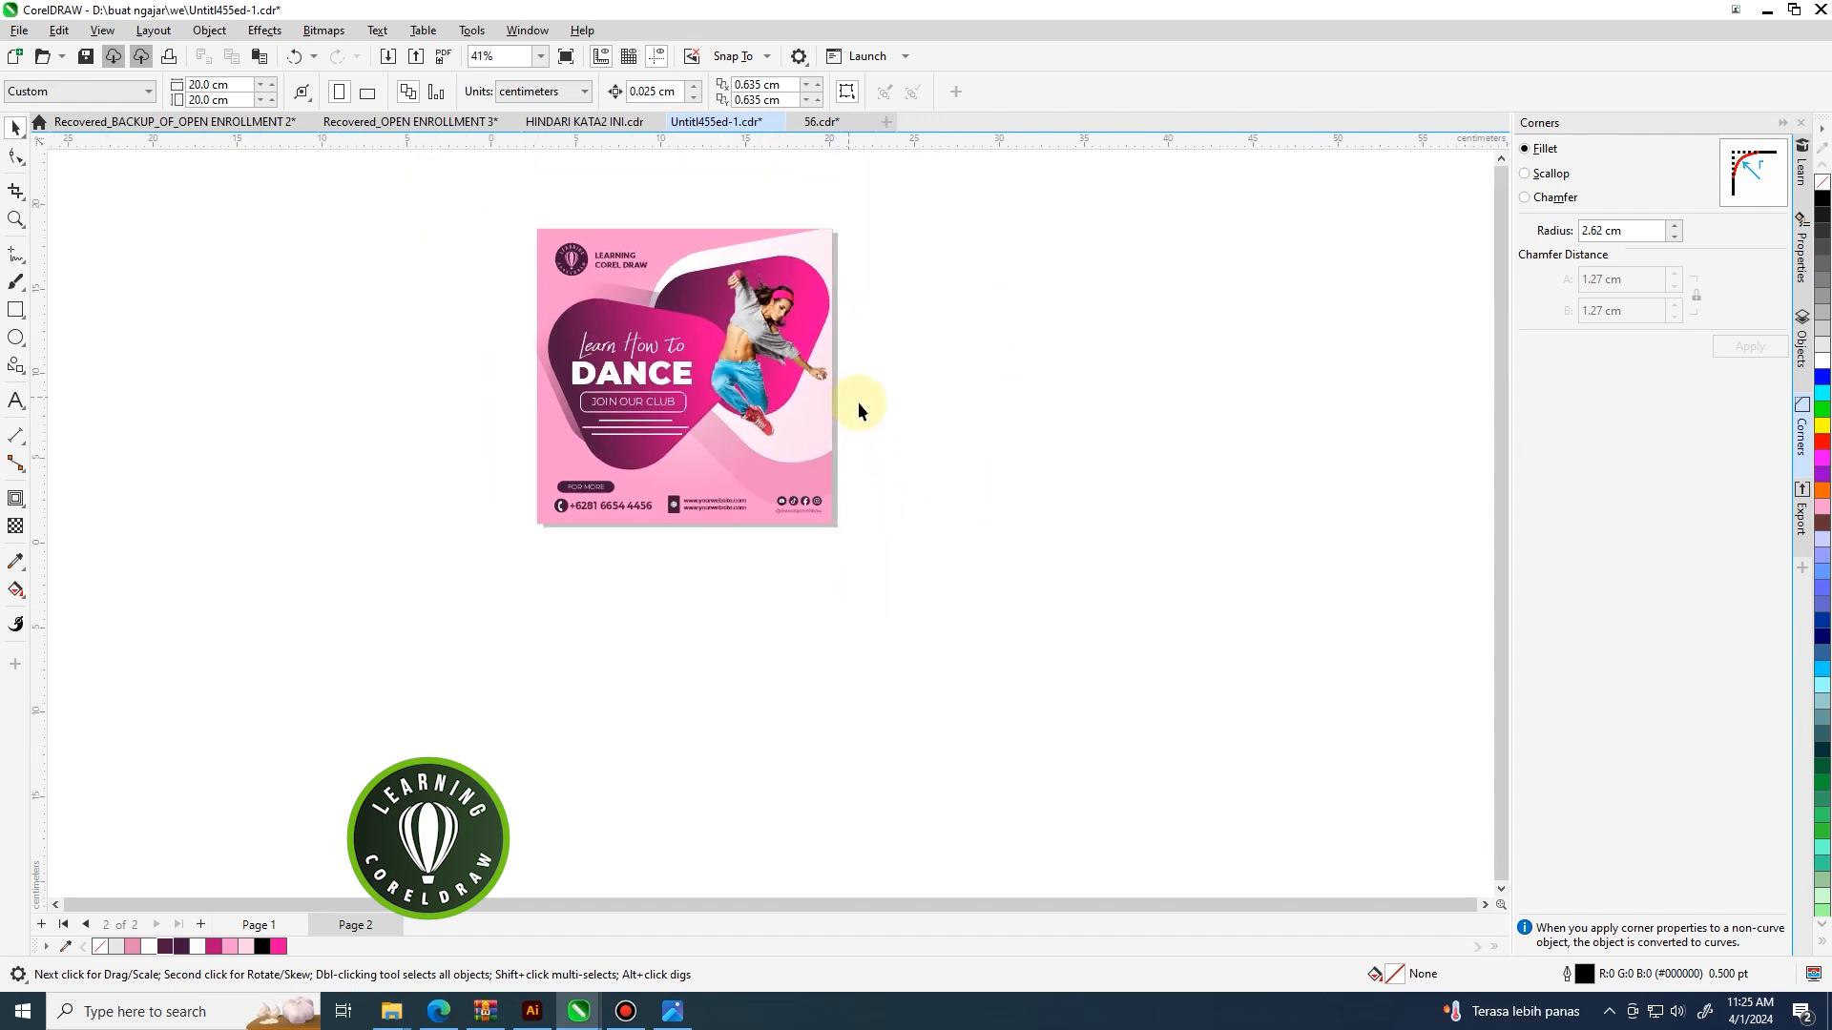
# Group the contact elements and centre the group horizontally on the pink page background.
pyautogui.moveTo(529, 536); pyautogui.dragTo(529, 537)
pyautogui.scroll(2, 528, 536)
pyautogui.hotkey('ctrl', 'g')
pyautogui.keyDown('shift'); pyautogui.click(534, 435); pyautogui.keyUp('shift')
pyautogui.press('c')
pyautogui.click(439, 451)
pyautogui.scroll(-3, 577, 506)
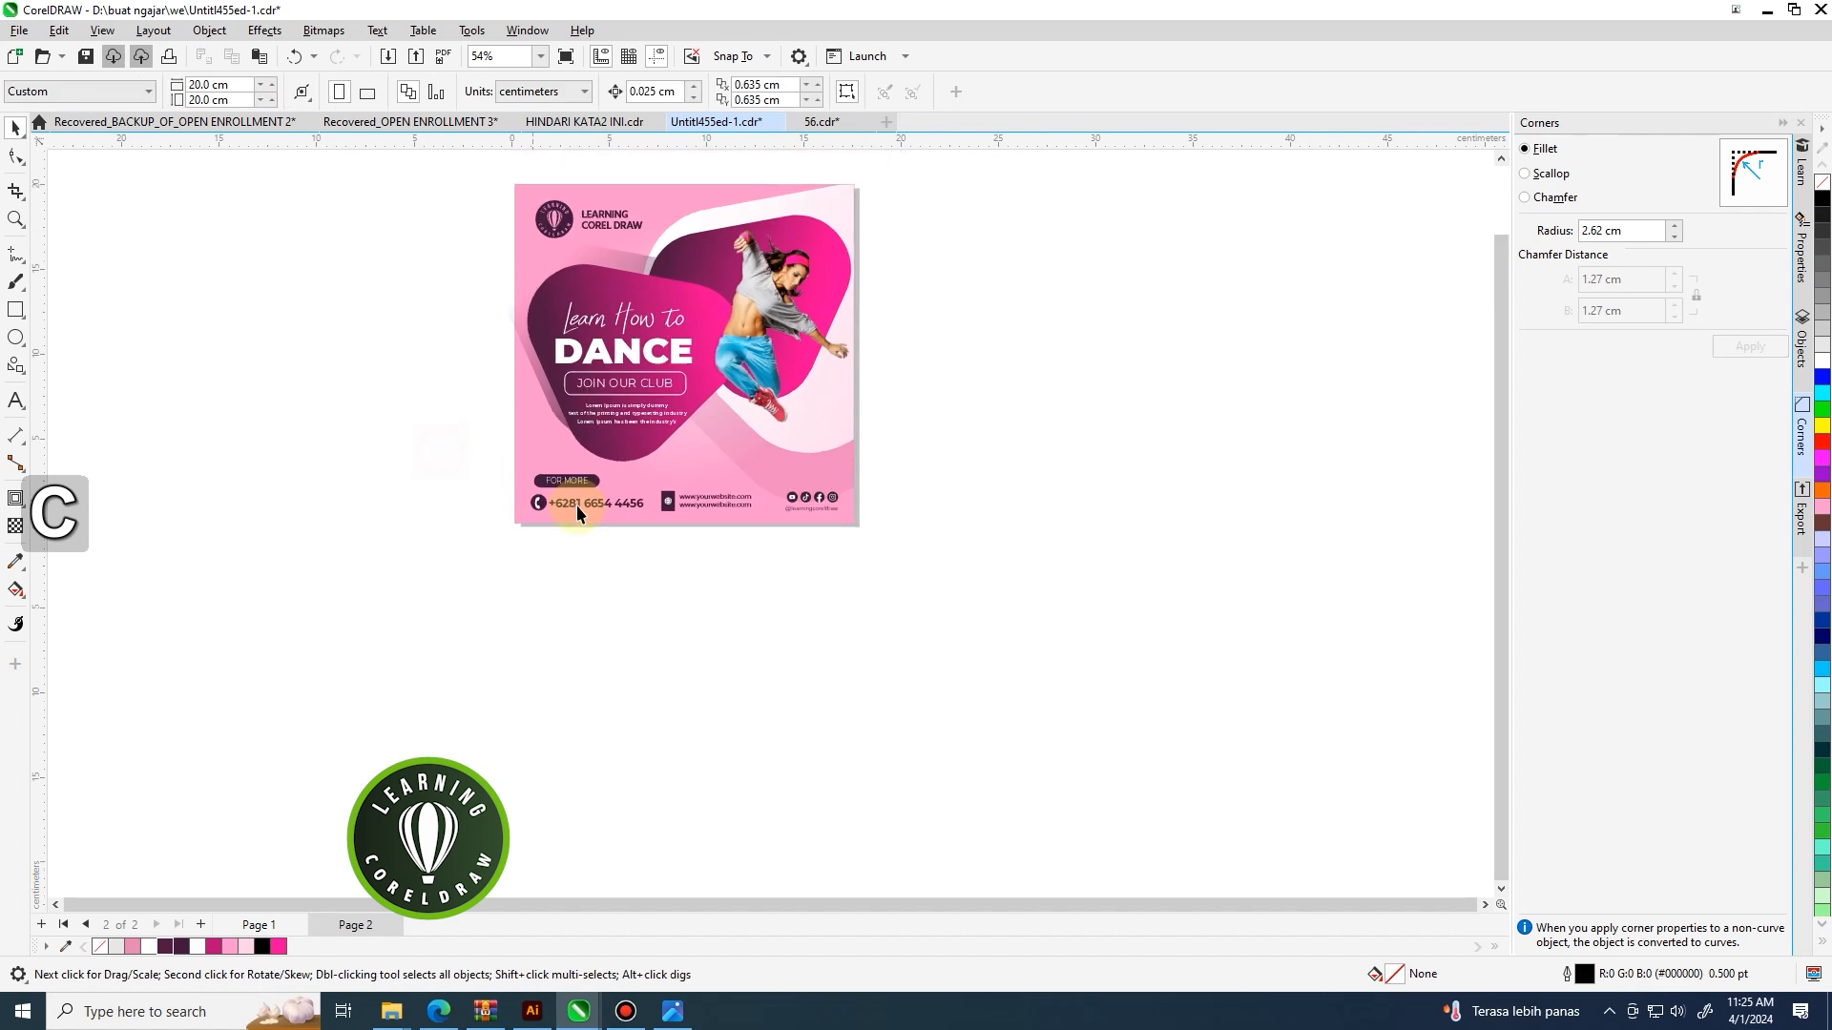
# Group the logo with its "LEARNING COREL DRAW" text and align the group's left edge with the contact elements.
pyautogui.click(937, 397)
pyautogui.scroll(2, 578, 291)
pyautogui.scroll(1, 578, 291)
pyautogui.click(565, 316)
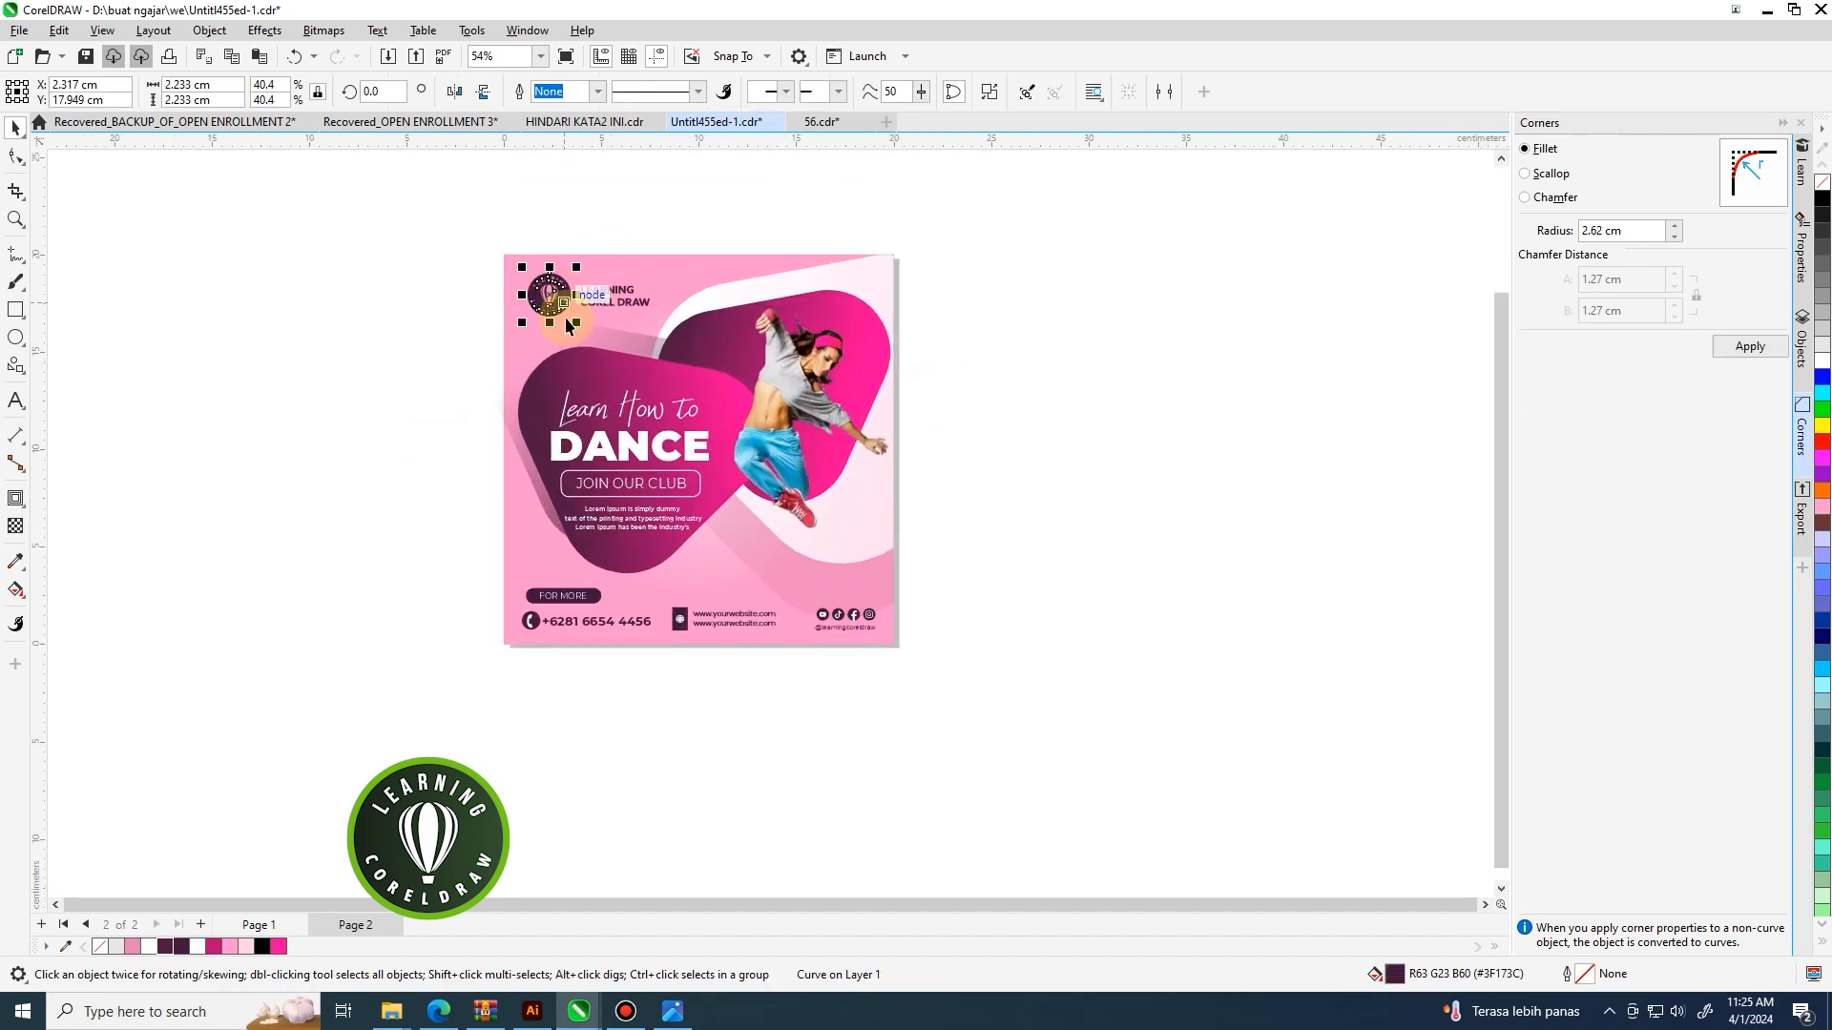
pyautogui.moveTo(448, 232)
pyautogui.mouseDown()
pyautogui.moveTo(727, 296)
pyautogui.moveTo(672, 332)
pyautogui.mouseUp()
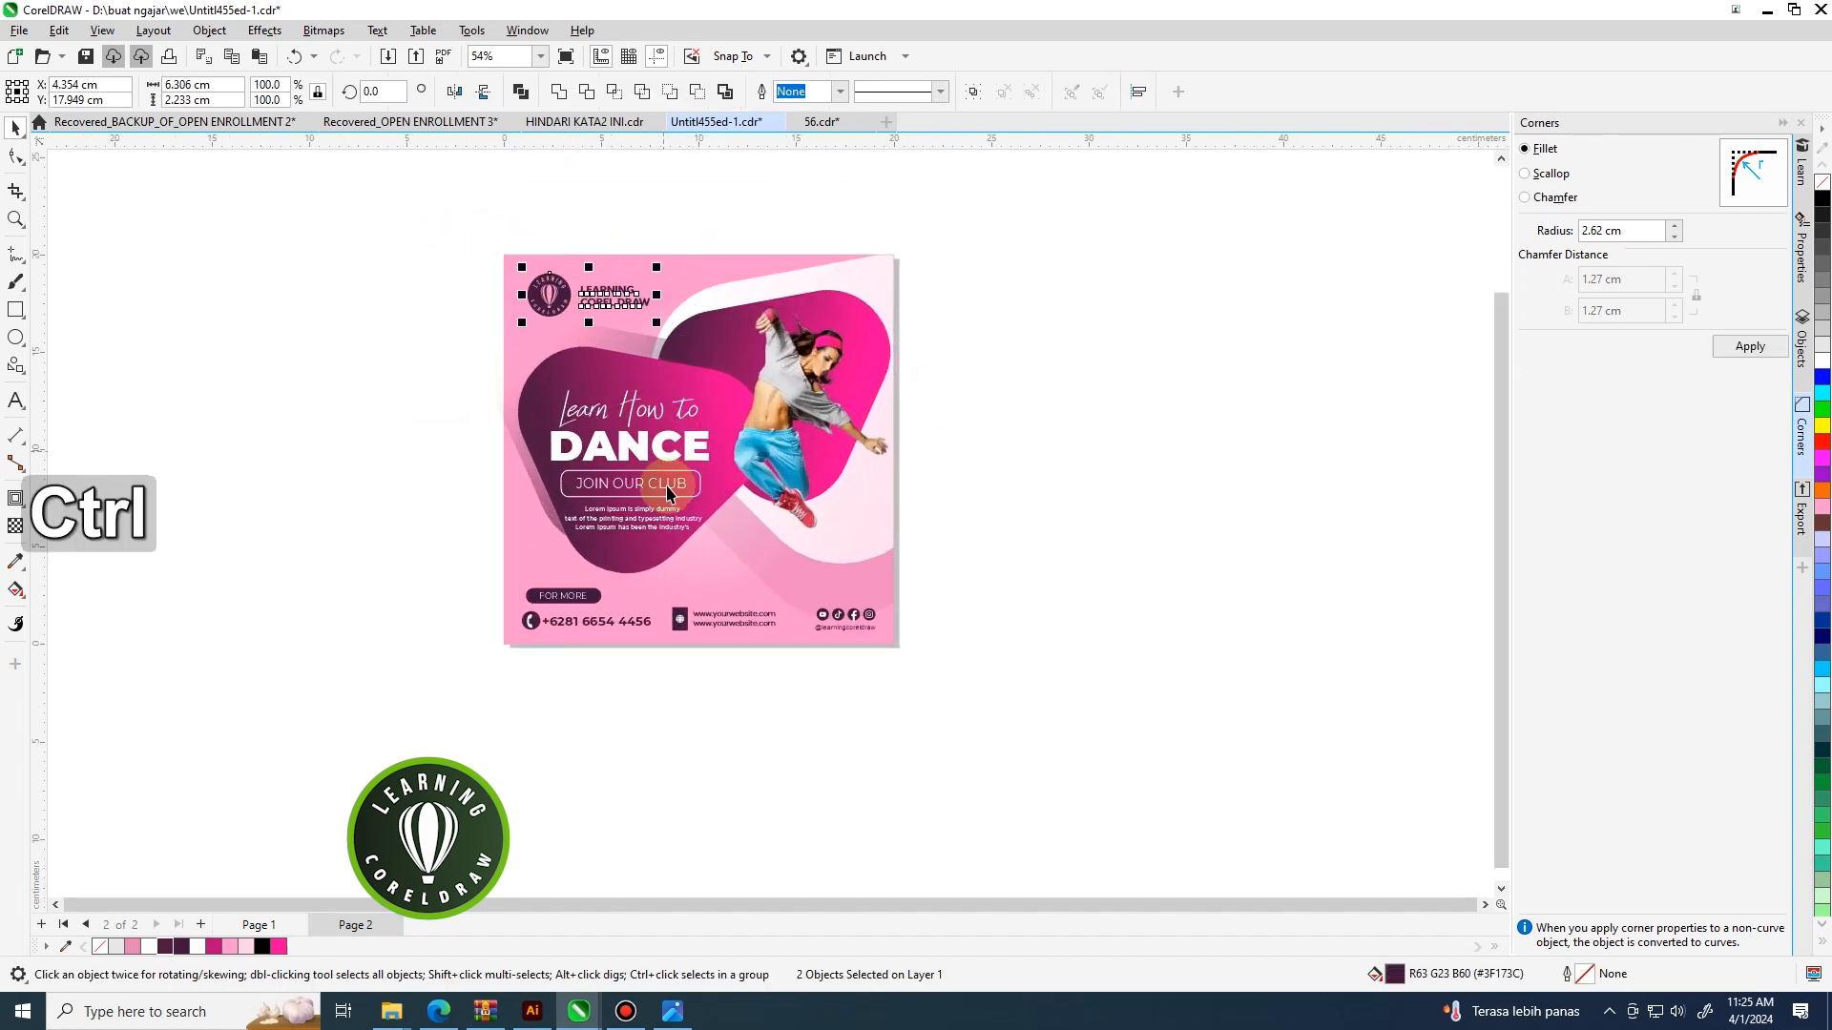
pyautogui.hotkey('ctrl', 'g')
pyautogui.keyDown('shift'); pyautogui.click(589, 593); pyautogui.keyUp('shift')
pyautogui.press('l')
pyautogui.click(746, 711)
pyautogui.scroll(-3, 494, 322)
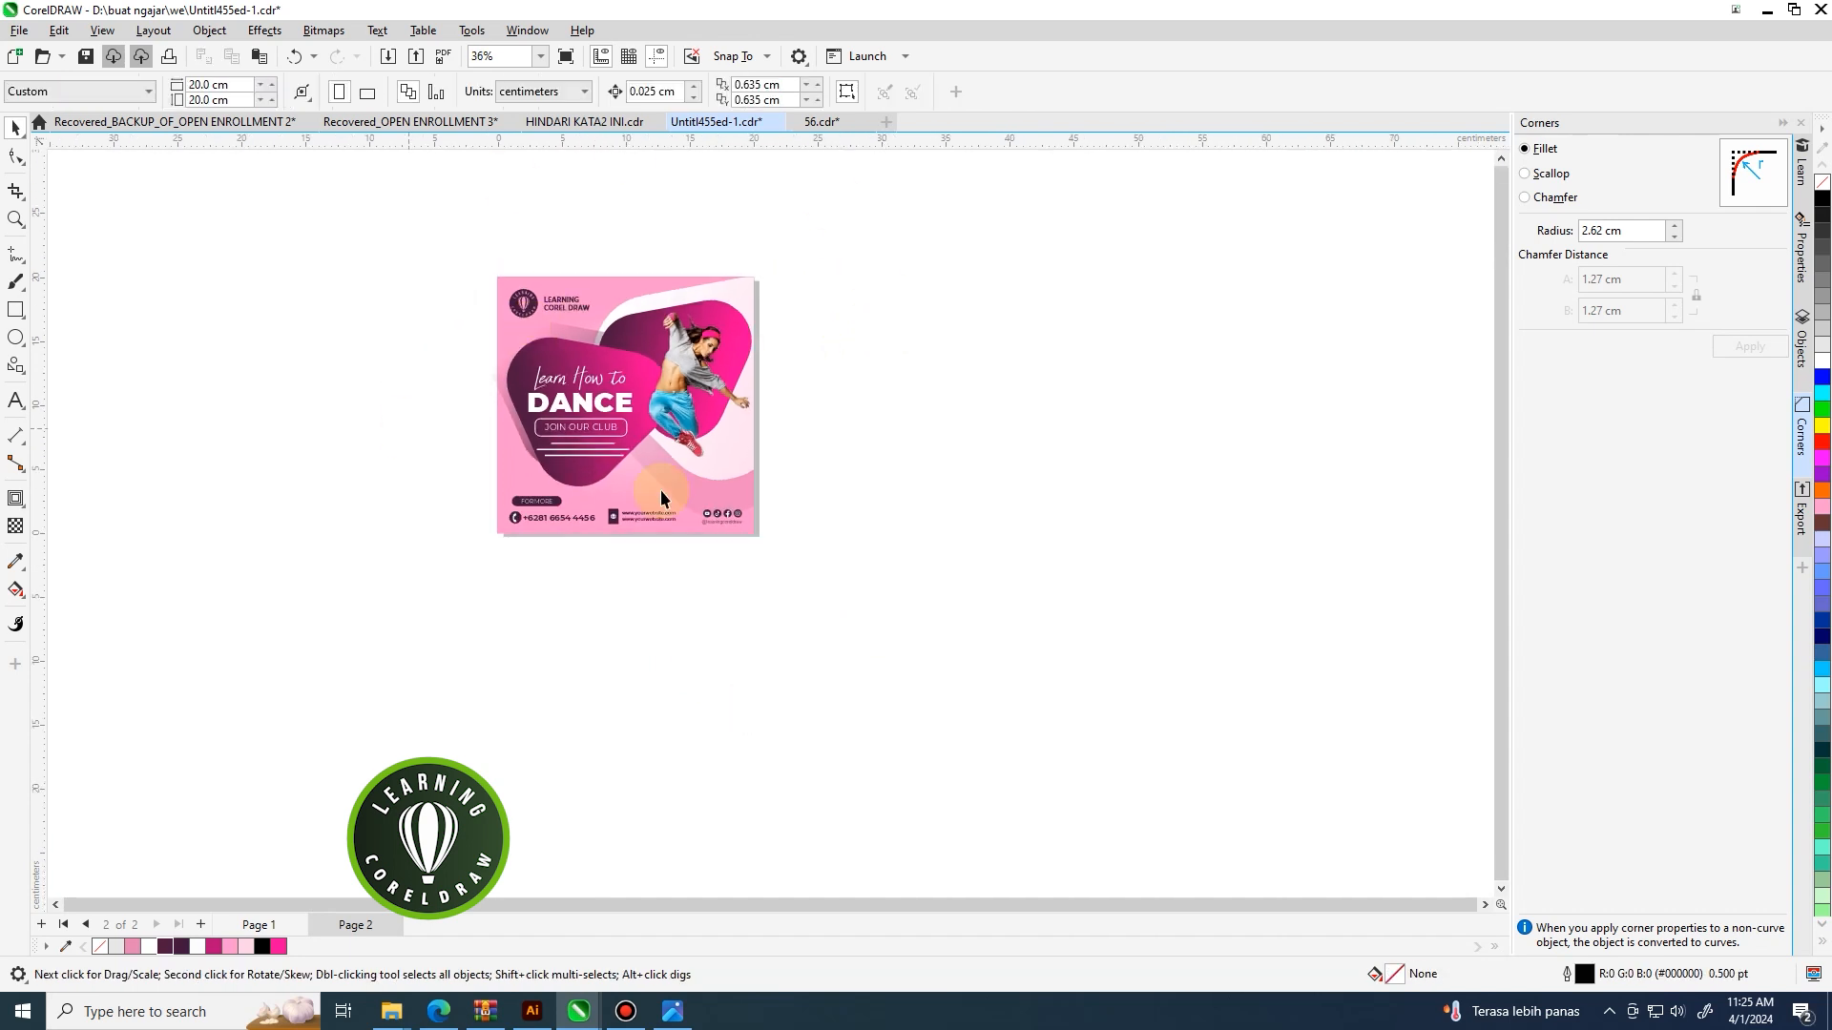
# Copy the pink PowerClip background, paste it, and place the duplicate just to the right of the finished design.
pyautogui.scroll(2, 708, 269)
pyautogui.click(603, 286)
pyautogui.rightClick(603, 287)
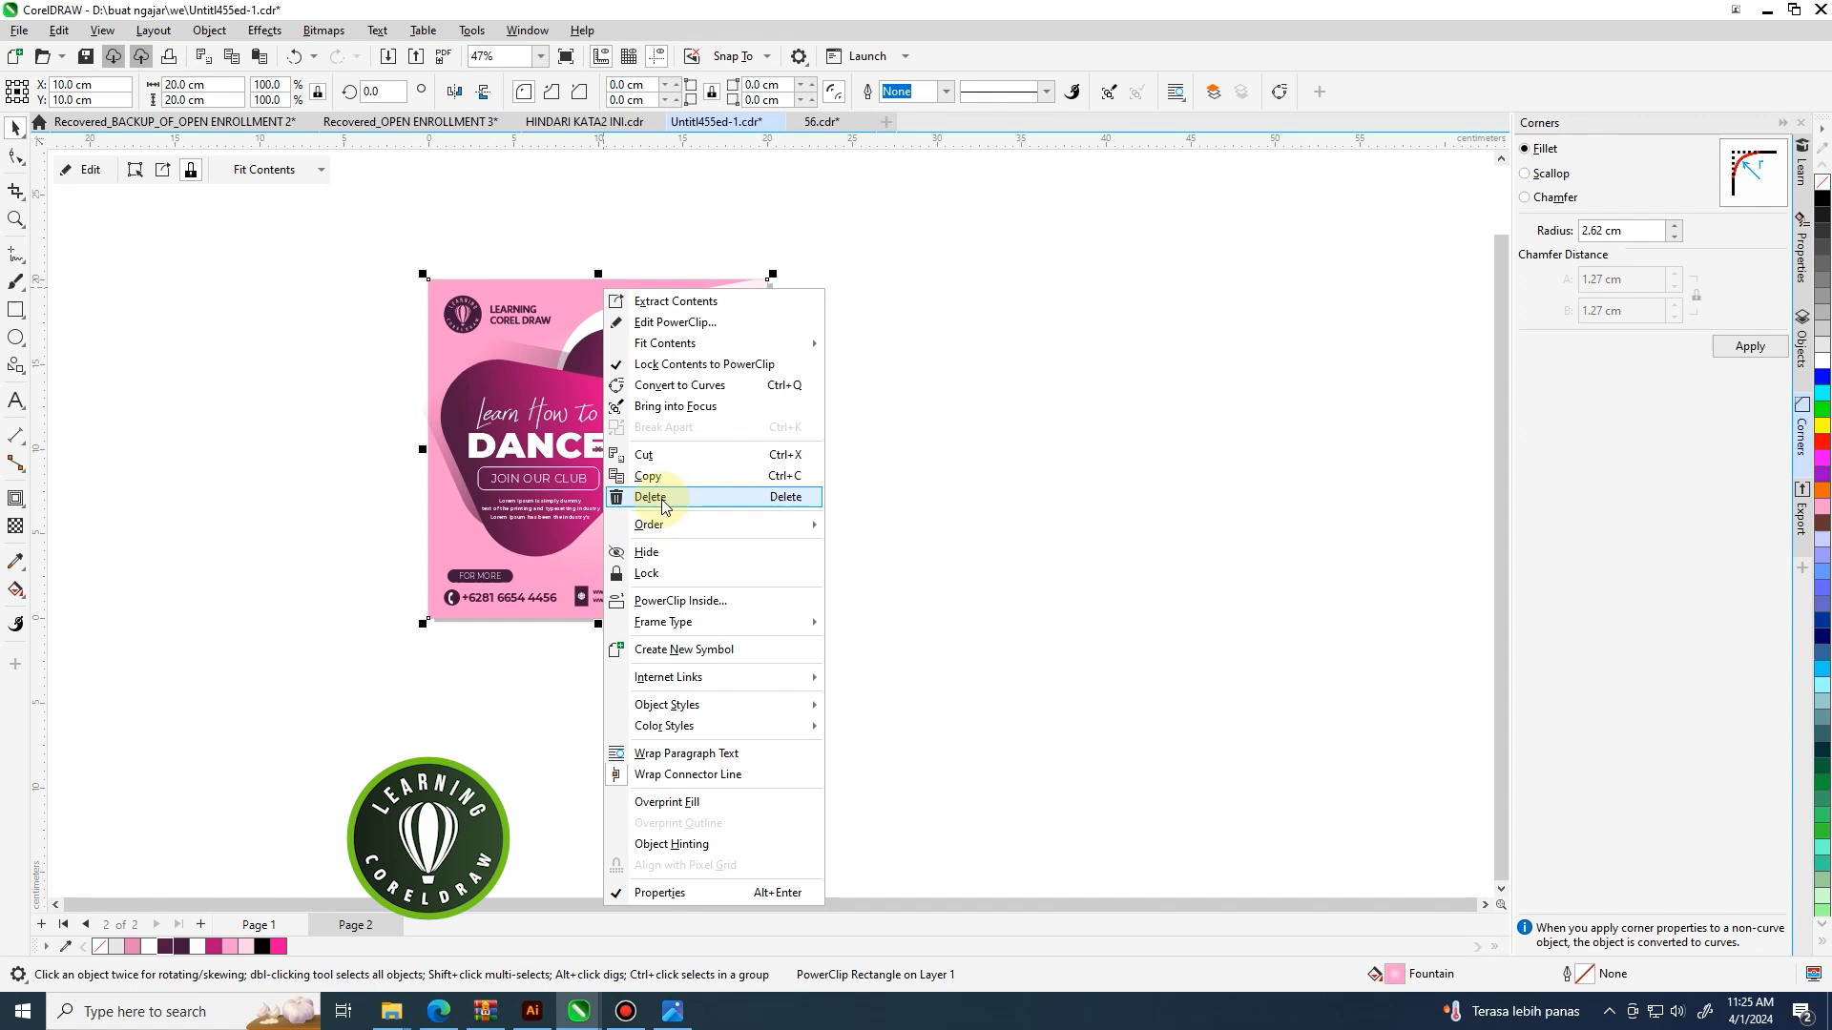
pyautogui.click(838, 373)
pyautogui.rightClick(870, 318)
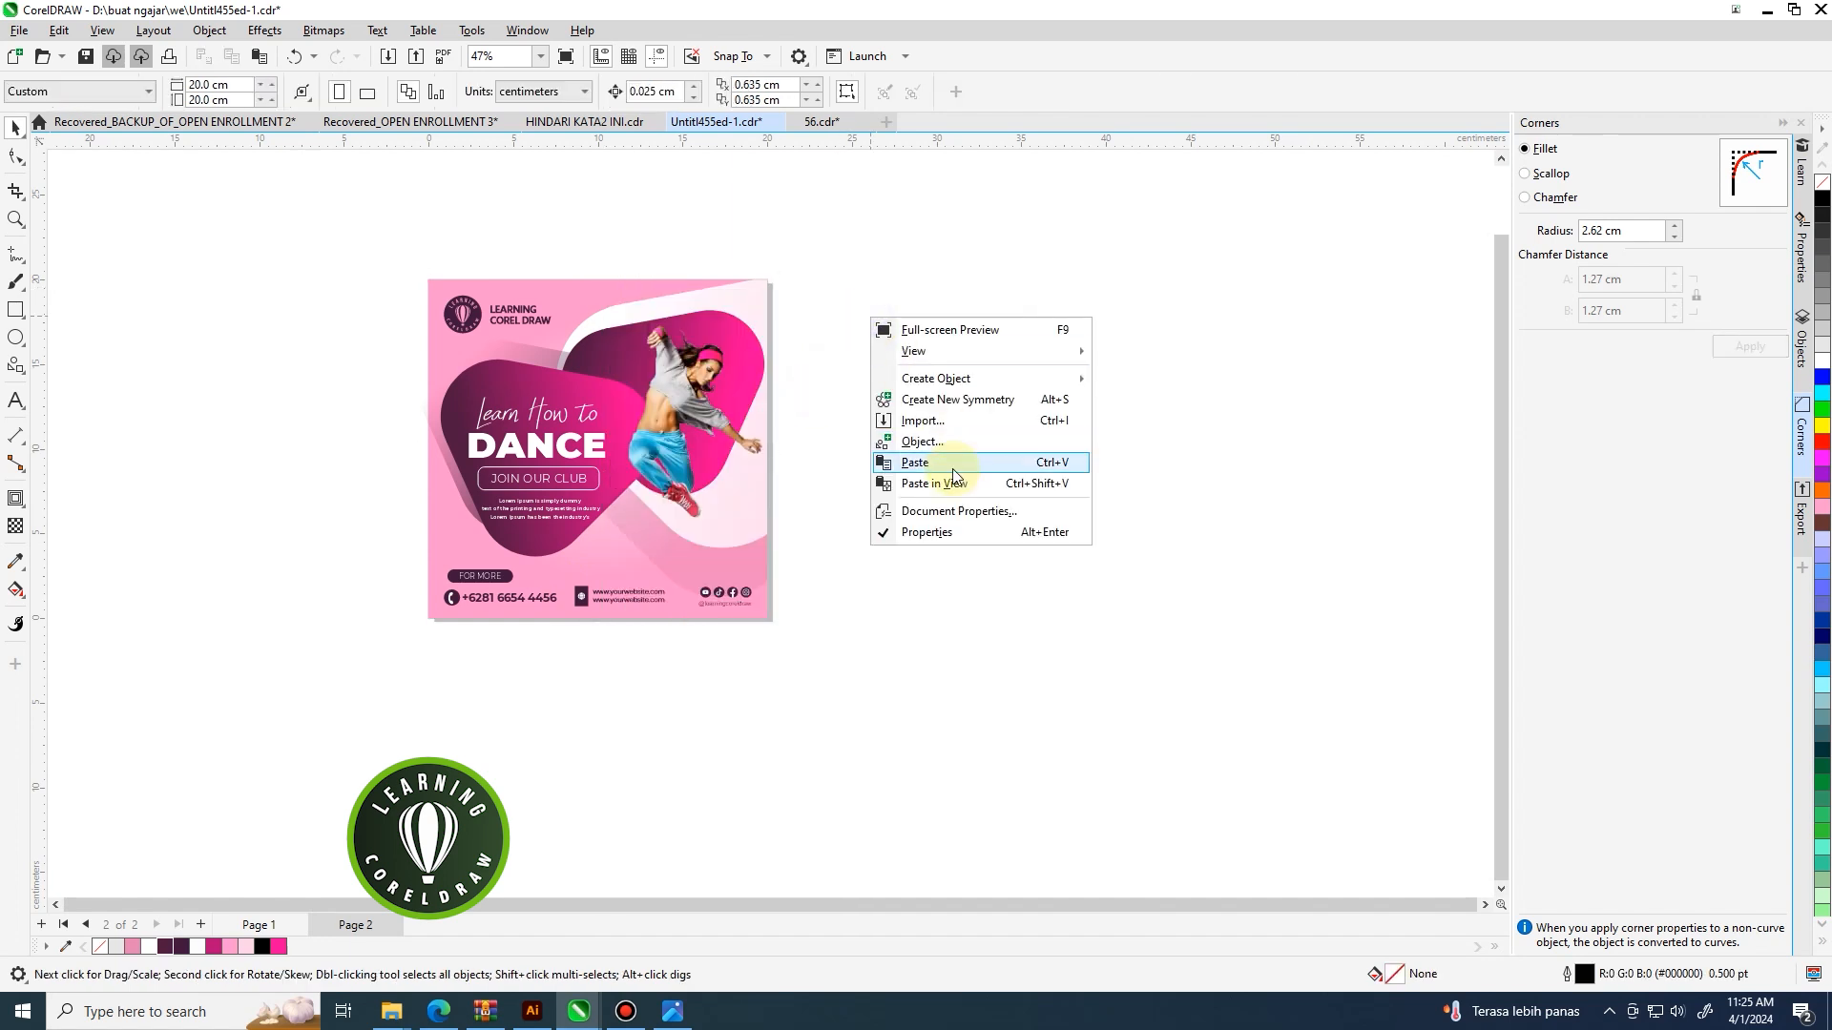
pyautogui.click(914, 463)
pyautogui.moveTo(654, 408); pyautogui.dragTo(931, 378)
# Edit the duplicate's PowerClip, remove the pale pink triangle and its transparent shadow triangle from the frame, and finish editing.
pyautogui.rightClick(919, 350)
pyautogui.click(968, 378)
pyautogui.moveTo(970, 368); pyautogui.dragTo(1290, 361)
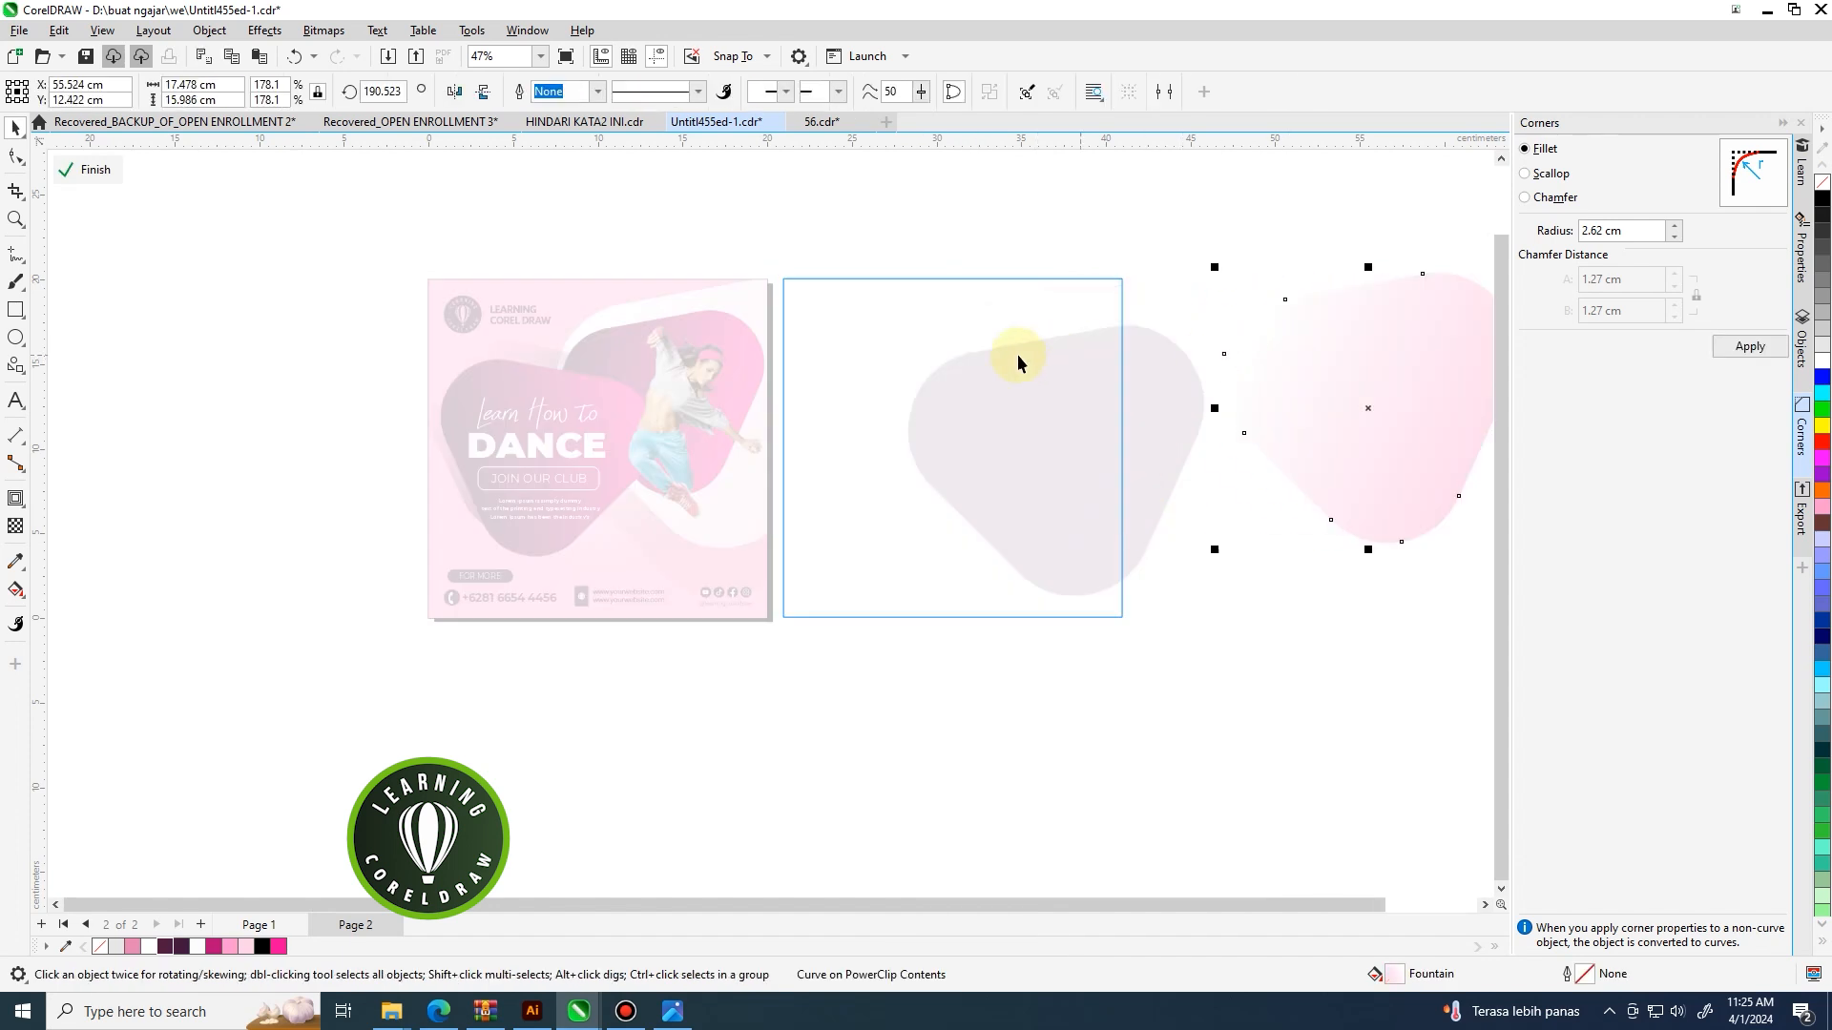
pyautogui.rightClick(971, 357)
pyautogui.press('Escape')
pyautogui.click(1271, 346)
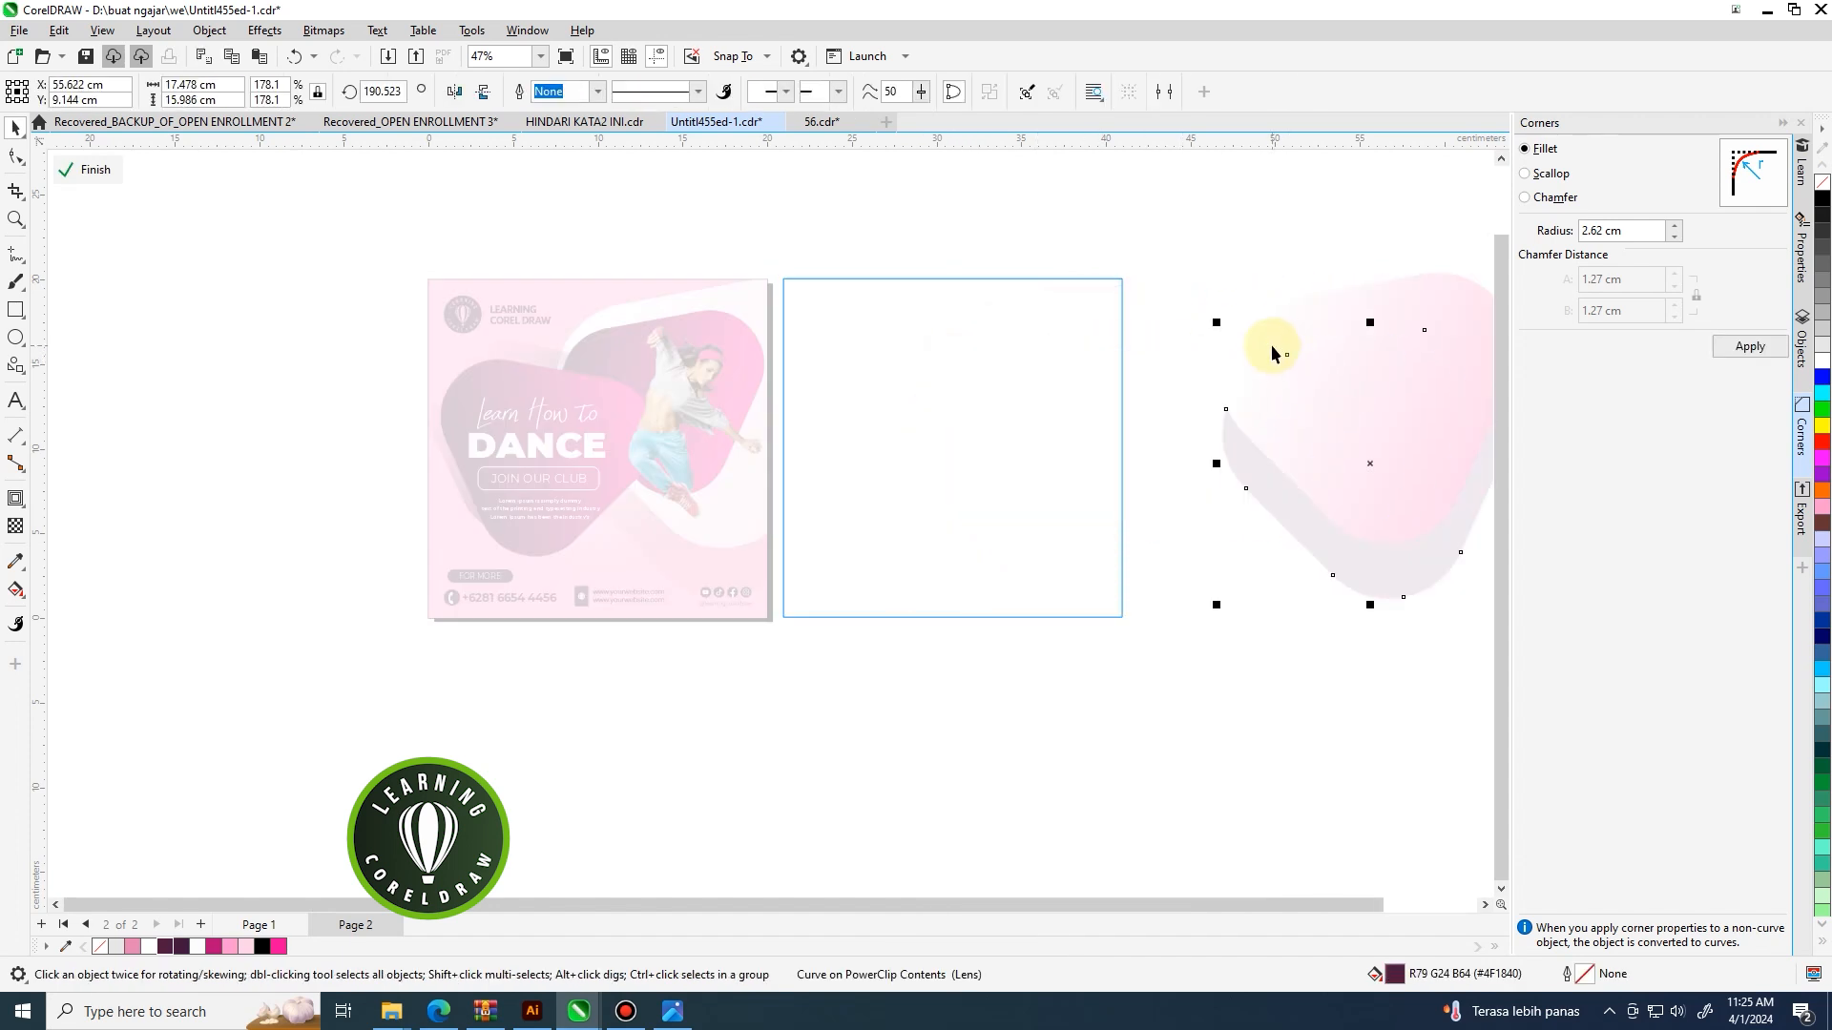
pyautogui.press('Delete')
pyautogui.rightClick(822, 329)
pyautogui.click(879, 339)
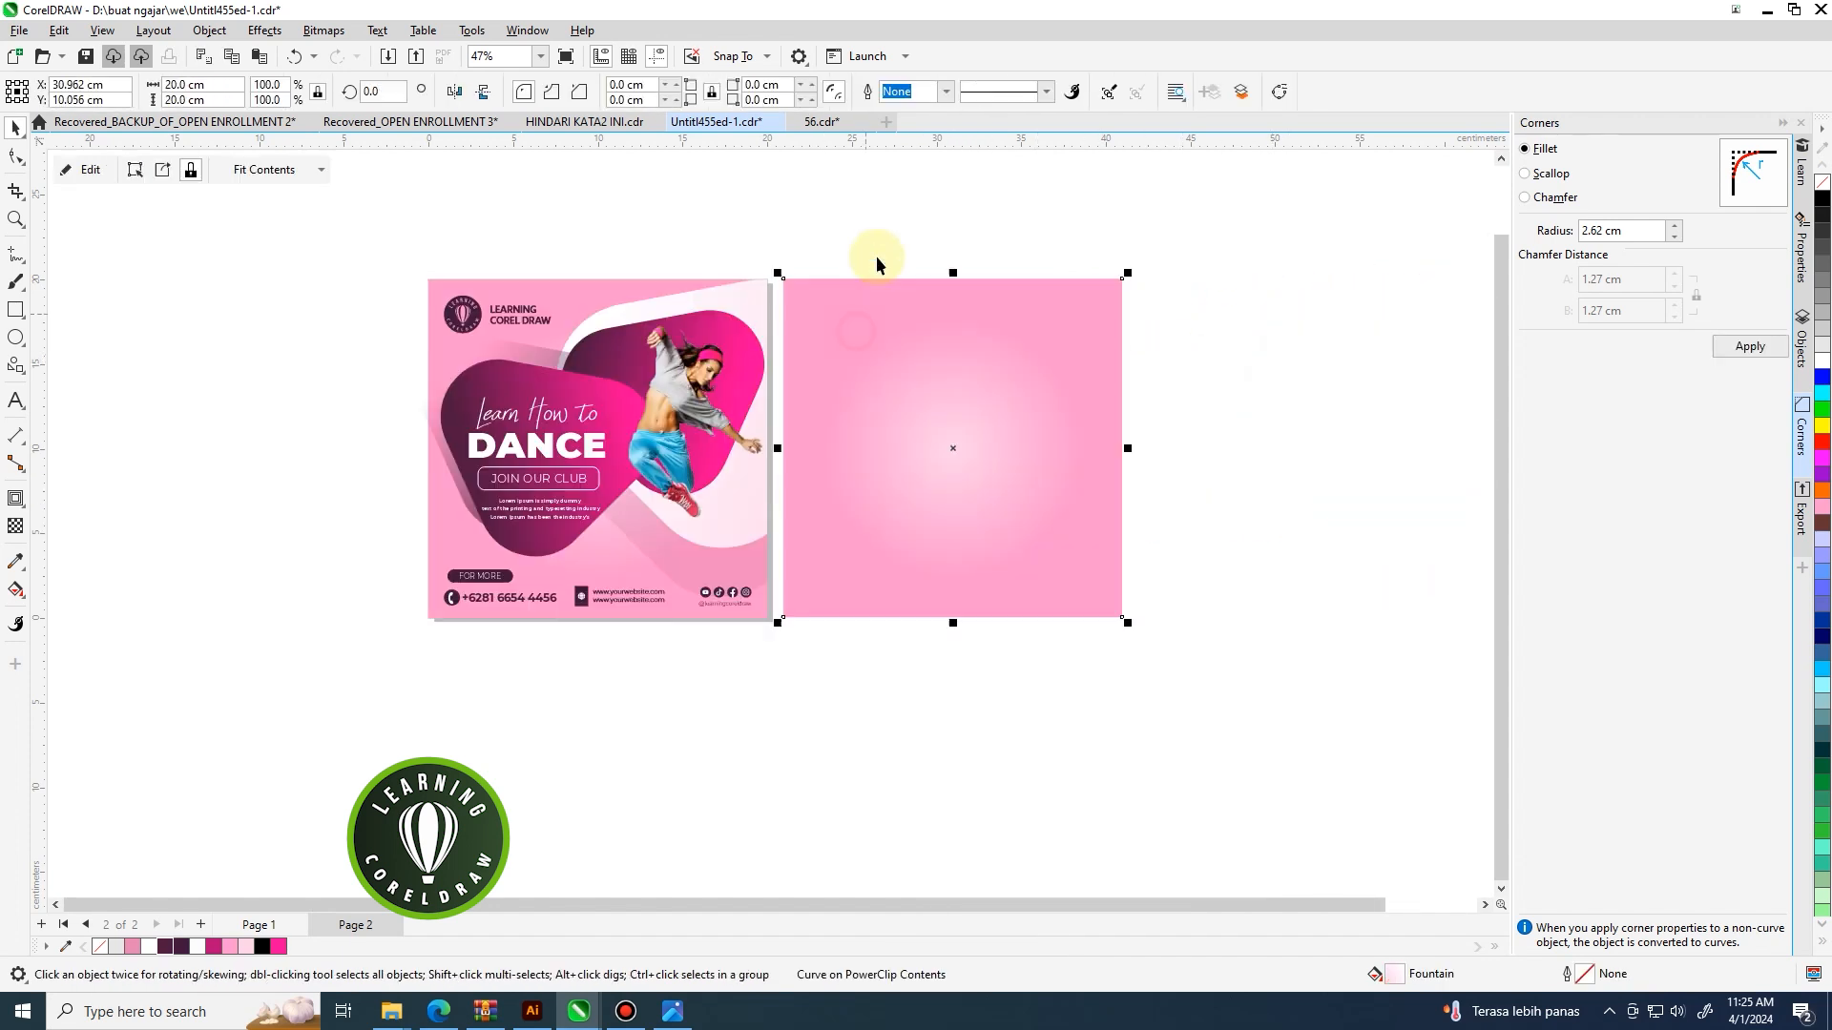
# Draw a circle about 22.6 cm in diameter overlapping the duplicate background's right side and nudge it slightly upward.
pyautogui.scroll(2, 796, 391)
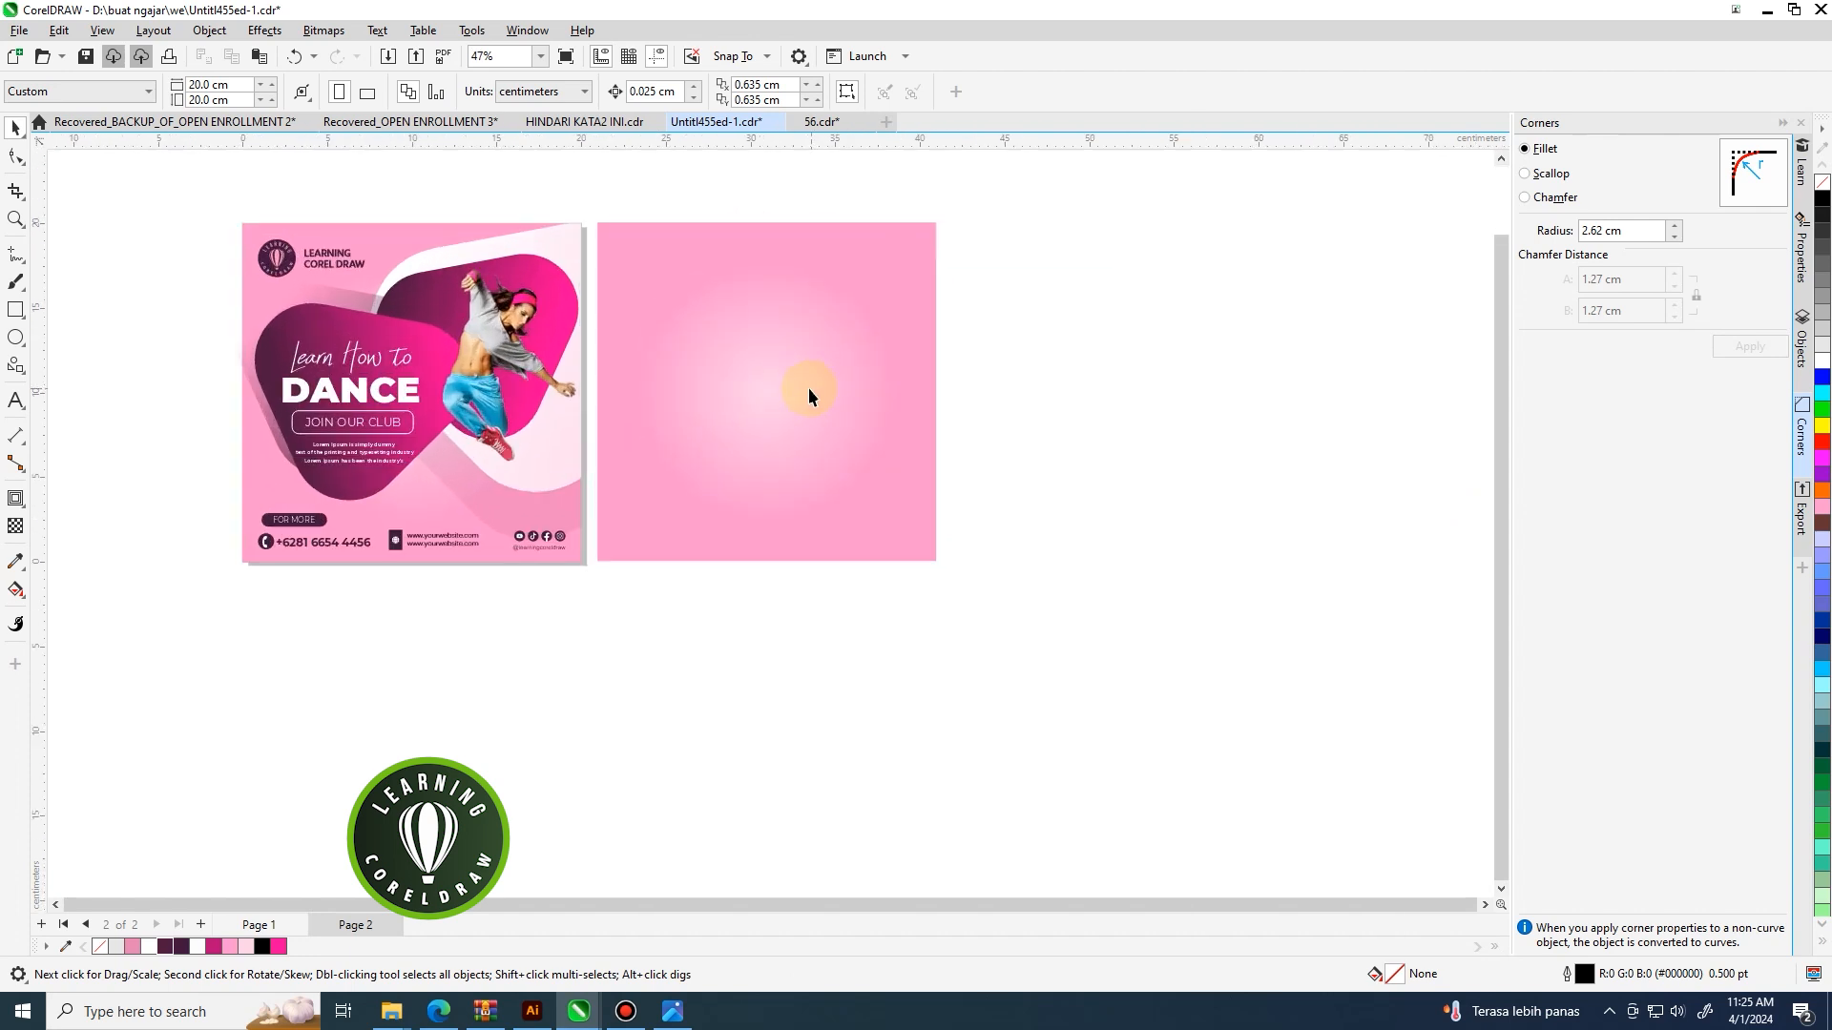
pyautogui.click(16, 338)
pyautogui.scroll(-1, 532, 343)
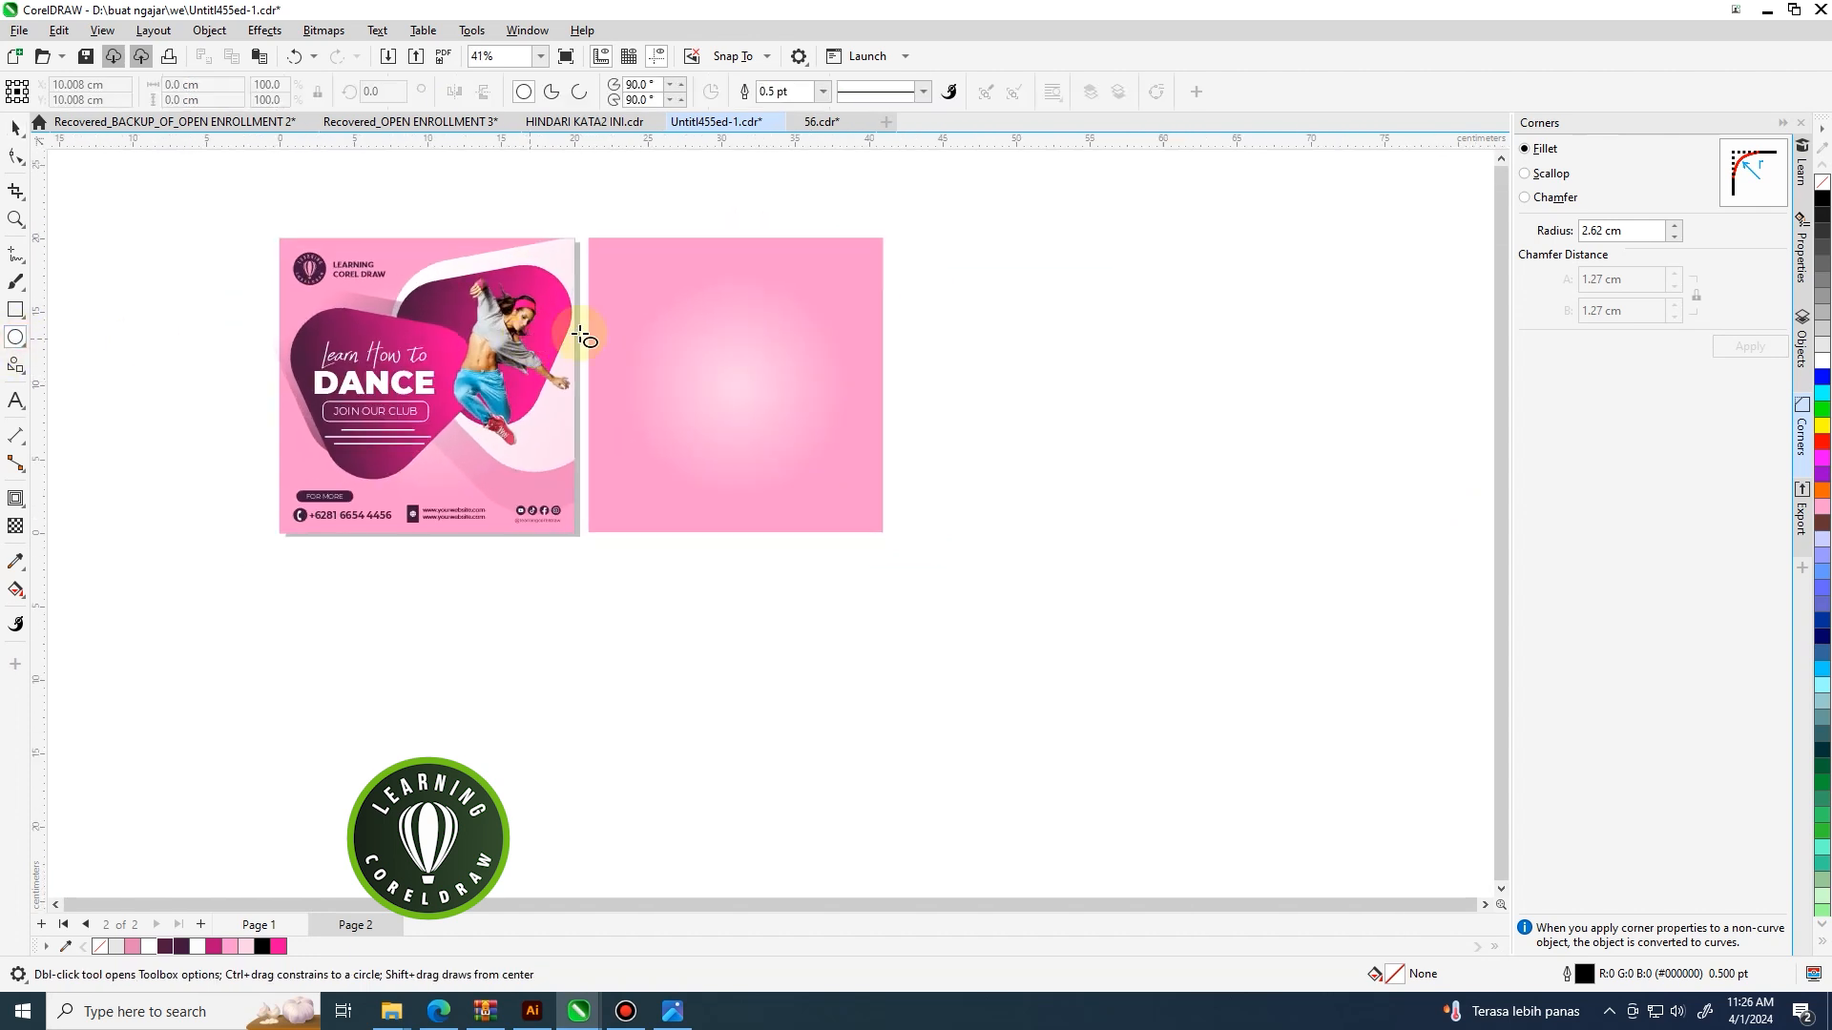
pyautogui.moveTo(678, 235)
pyautogui.mouseDown()
pyautogui.moveTo(878, 450)
pyautogui.moveTo(1005, 532)
pyautogui.mouseUp()
pyautogui.click(16, 127)
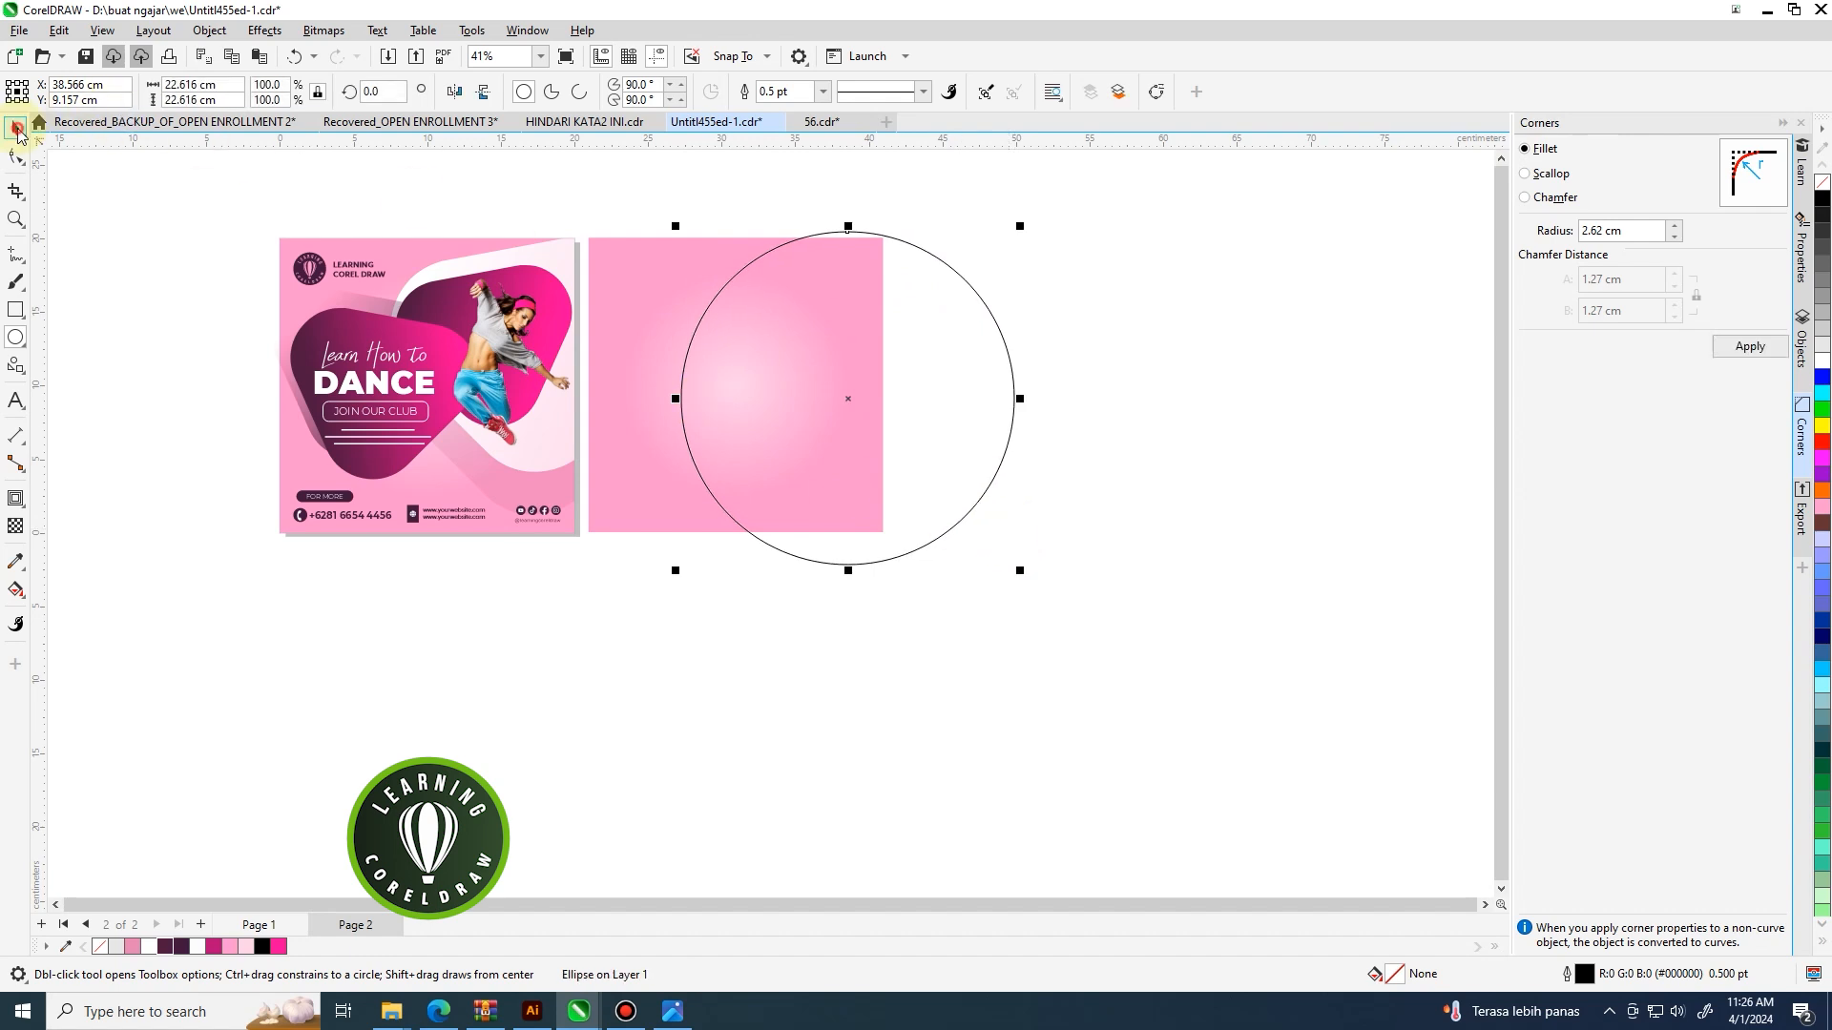
pyautogui.moveTo(746, 310); pyautogui.dragTo(754, 297)
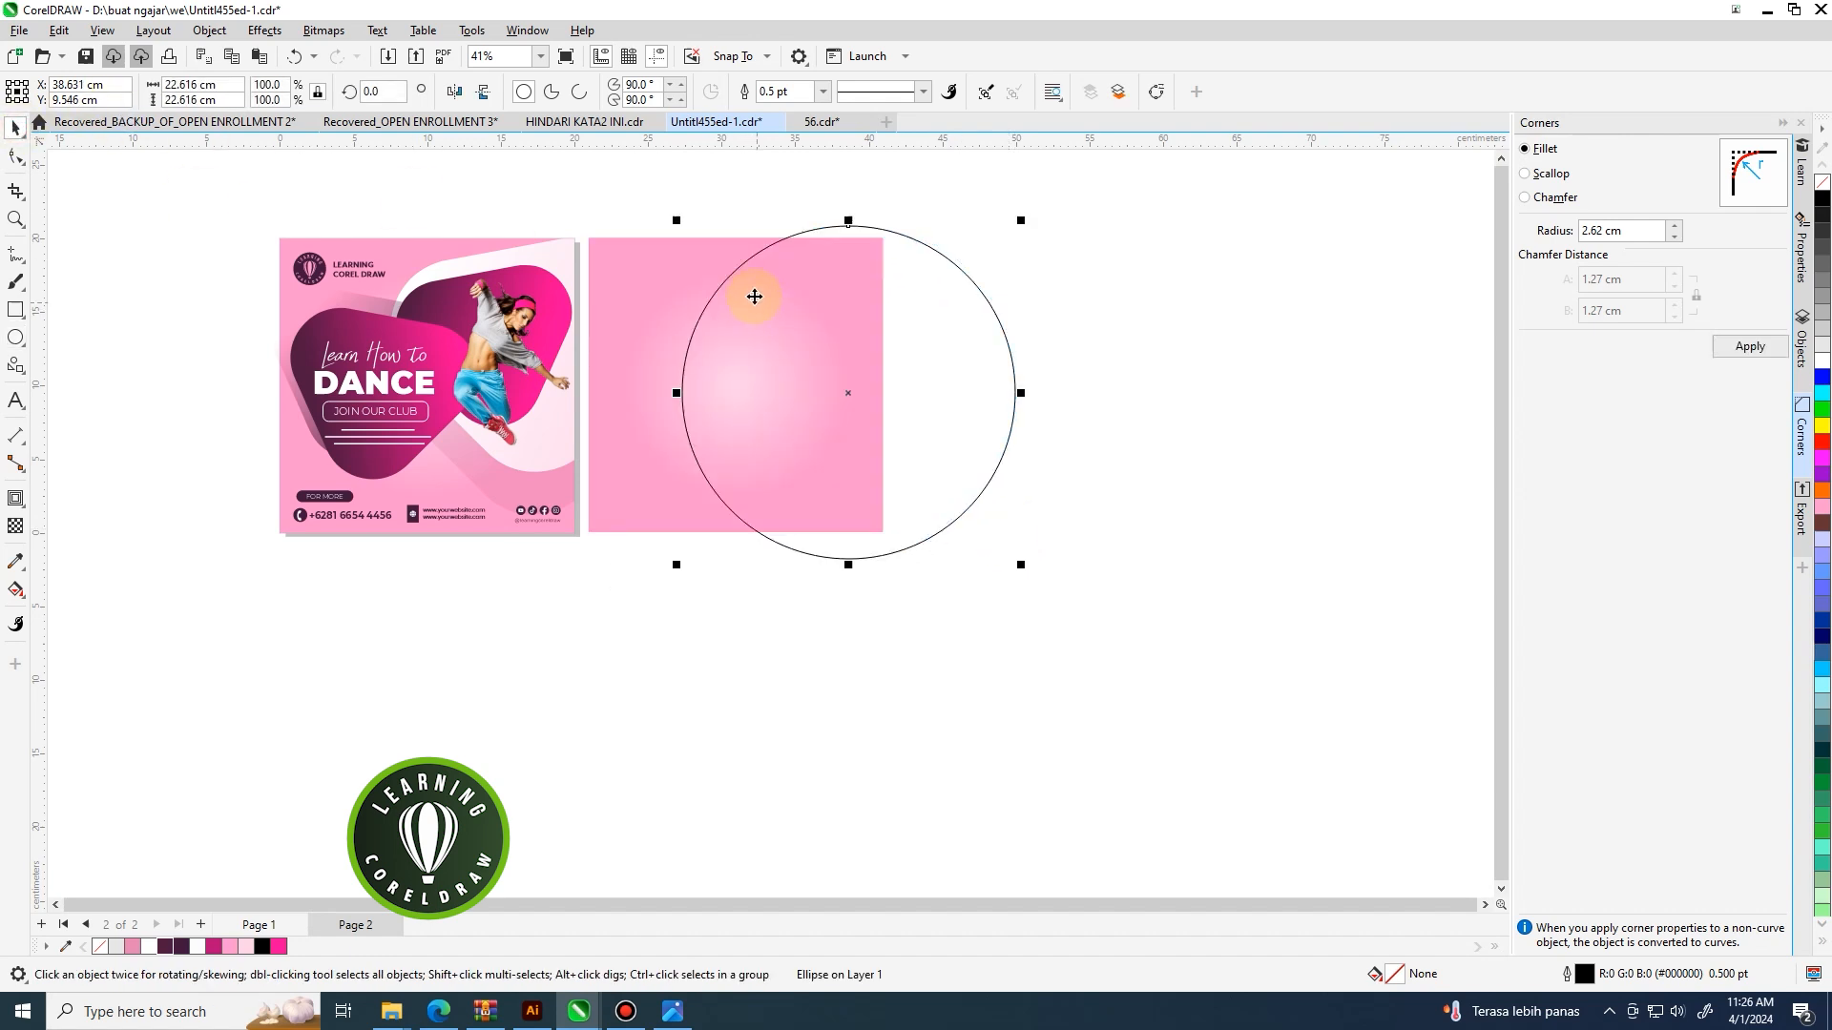
pyautogui.click(1050, 303)
pyautogui.click(972, 322)
pyautogui.click(1108, 313)
pyautogui.click(947, 340)
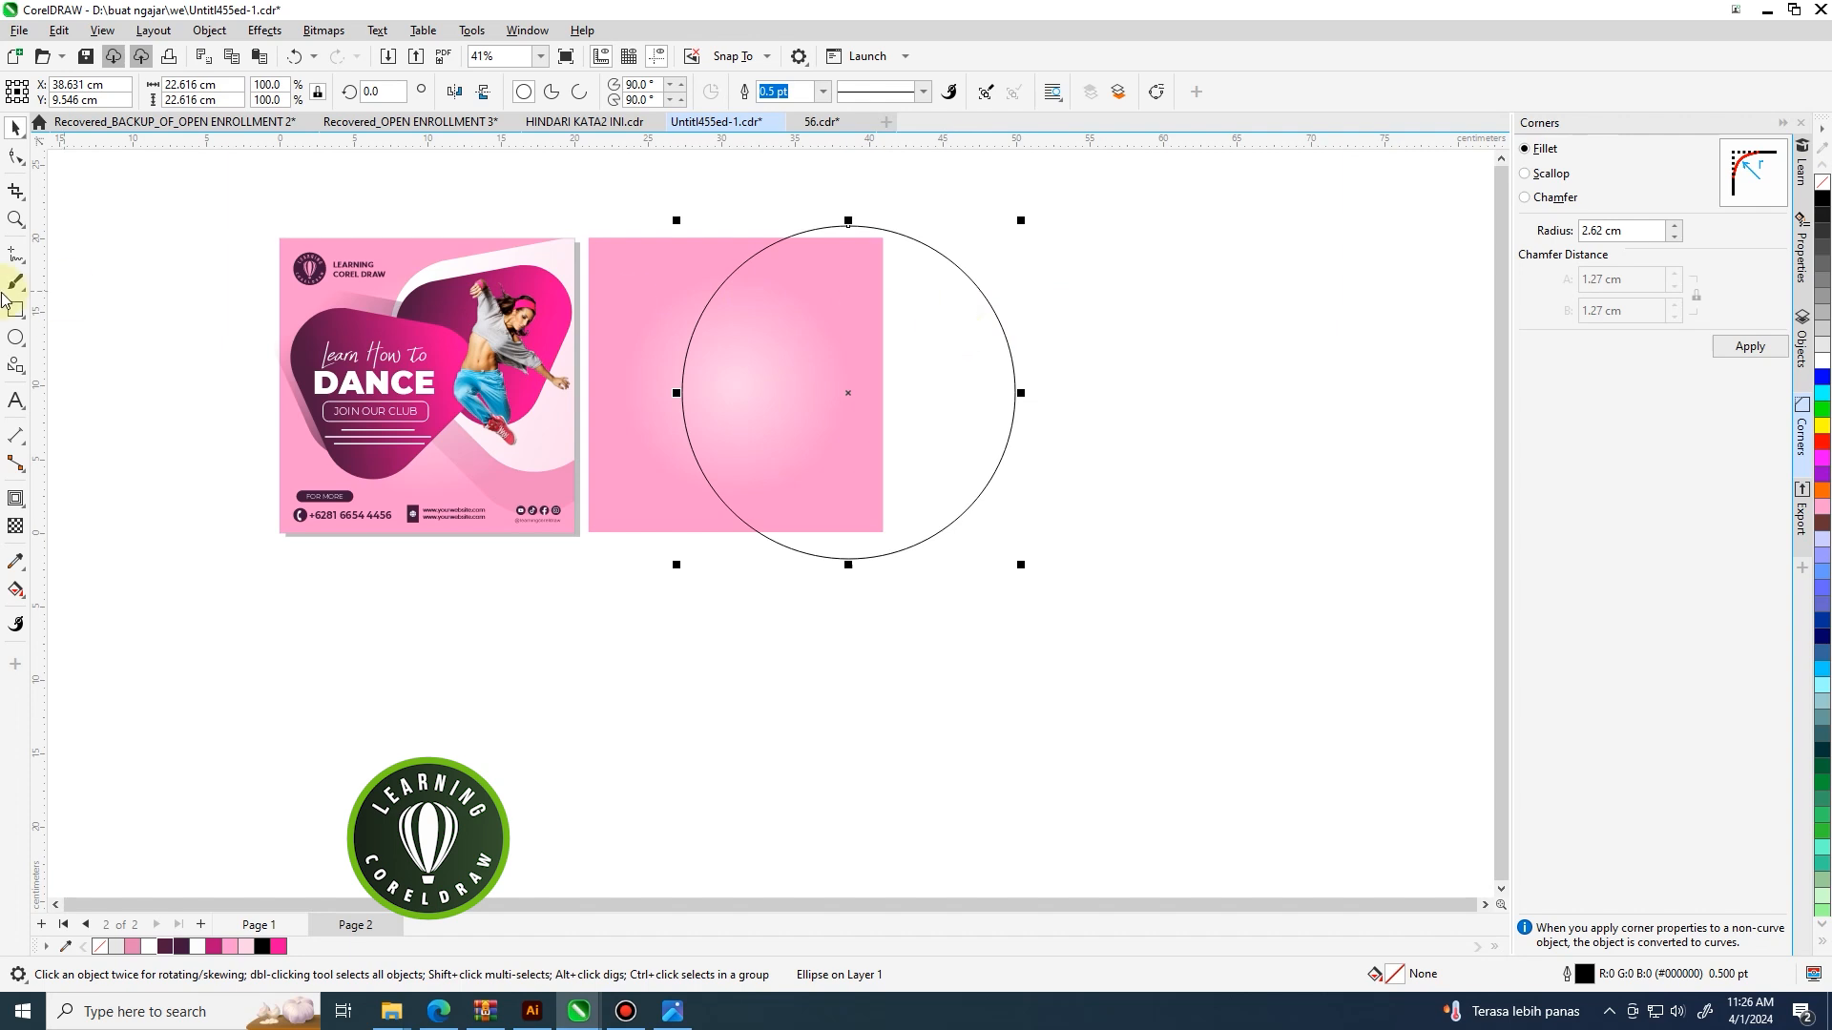
# Apply a one-step inward contour with an offset of about 5 cm to the circle.
pyautogui.click(11, 502)
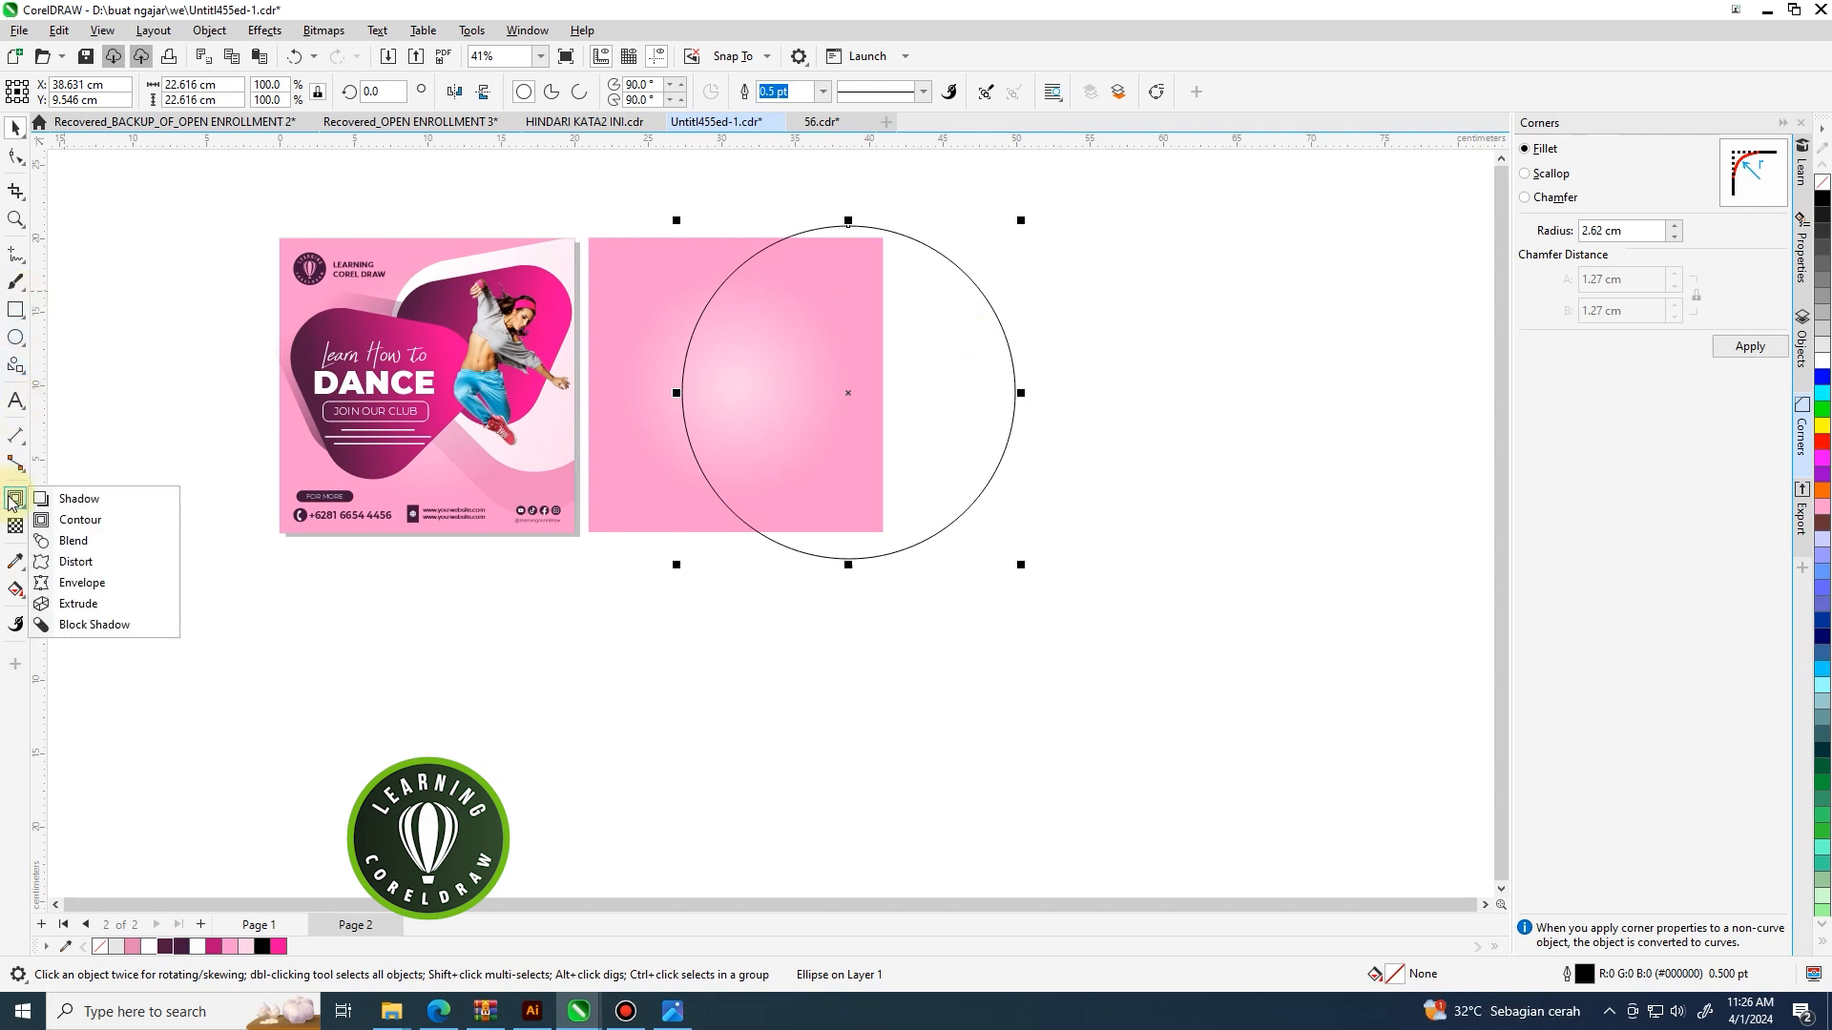
pyautogui.click(69, 515)
pyautogui.moveTo(738, 389); pyautogui.dragTo(745, 395)
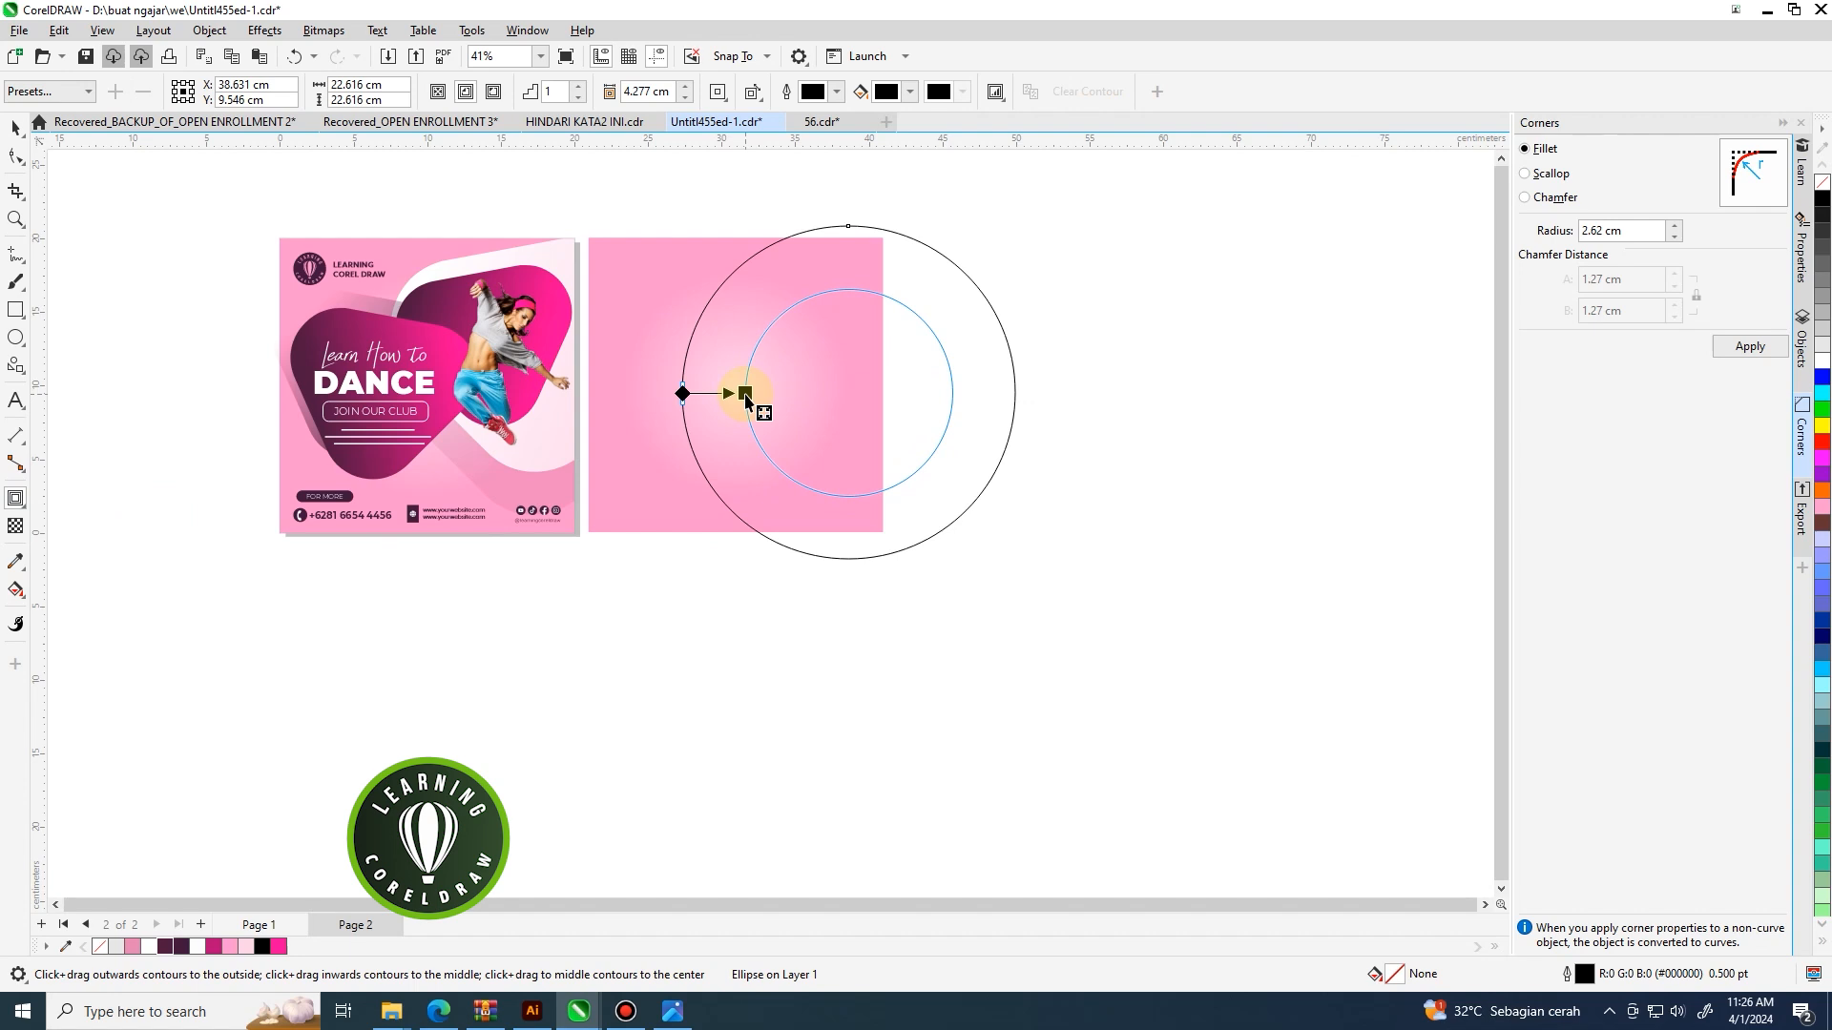
pyautogui.moveTo(746, 399); pyautogui.dragTo(745, 394)
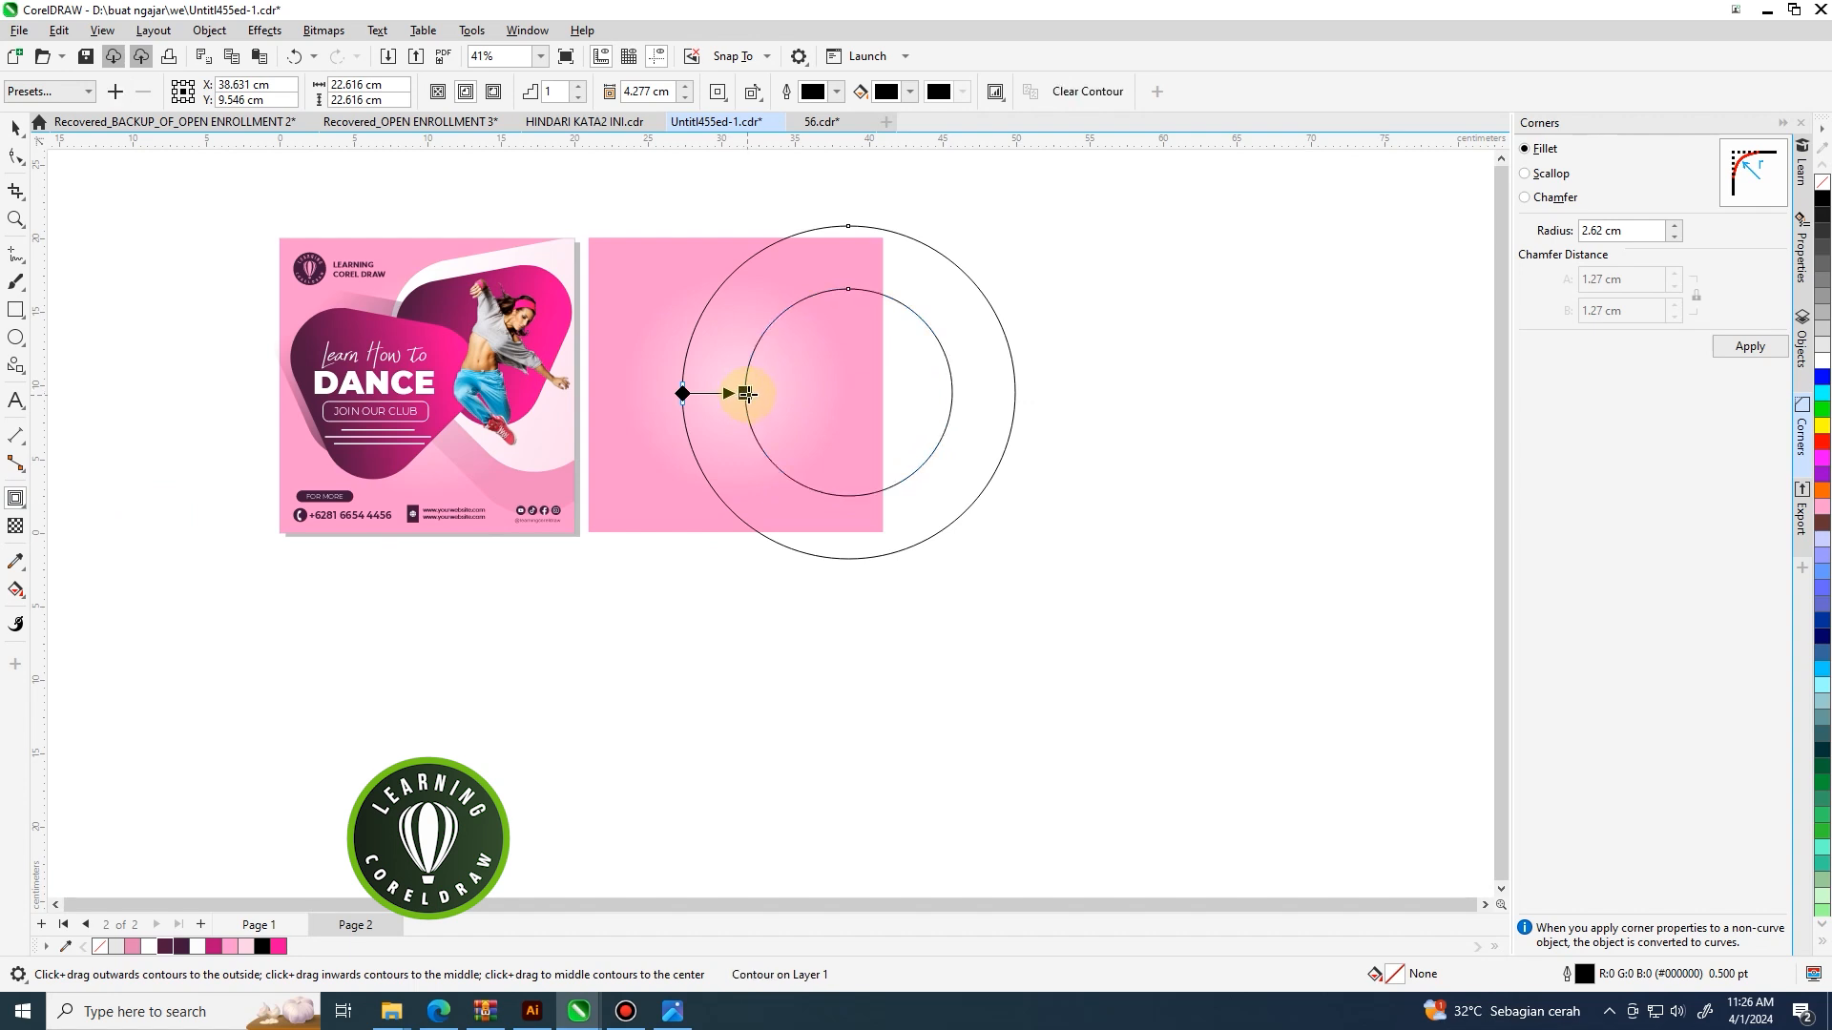
pyautogui.moveTo(759, 402); pyautogui.dragTo(757, 396)
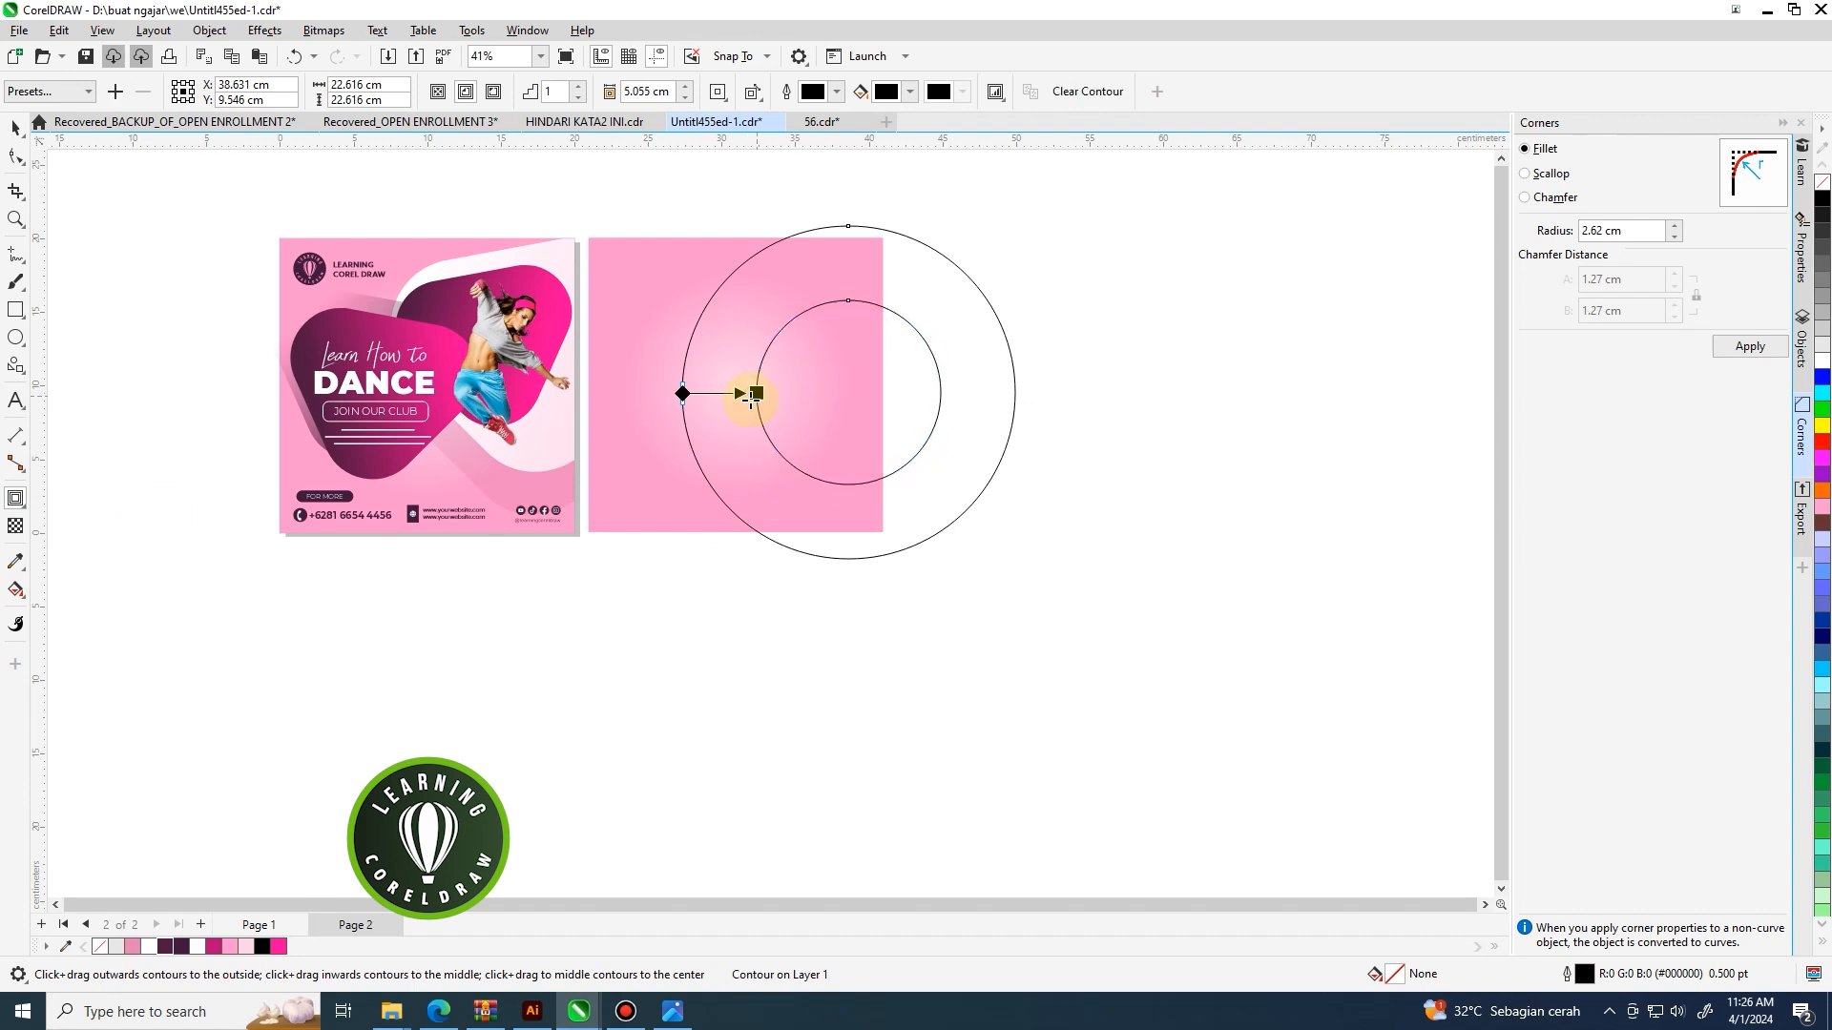
# Break the circle's contour apart into two separate circles.
pyautogui.click(13, 130)
pyautogui.click(1063, 270)
pyautogui.click(825, 373)
pyautogui.rightClick(867, 311)
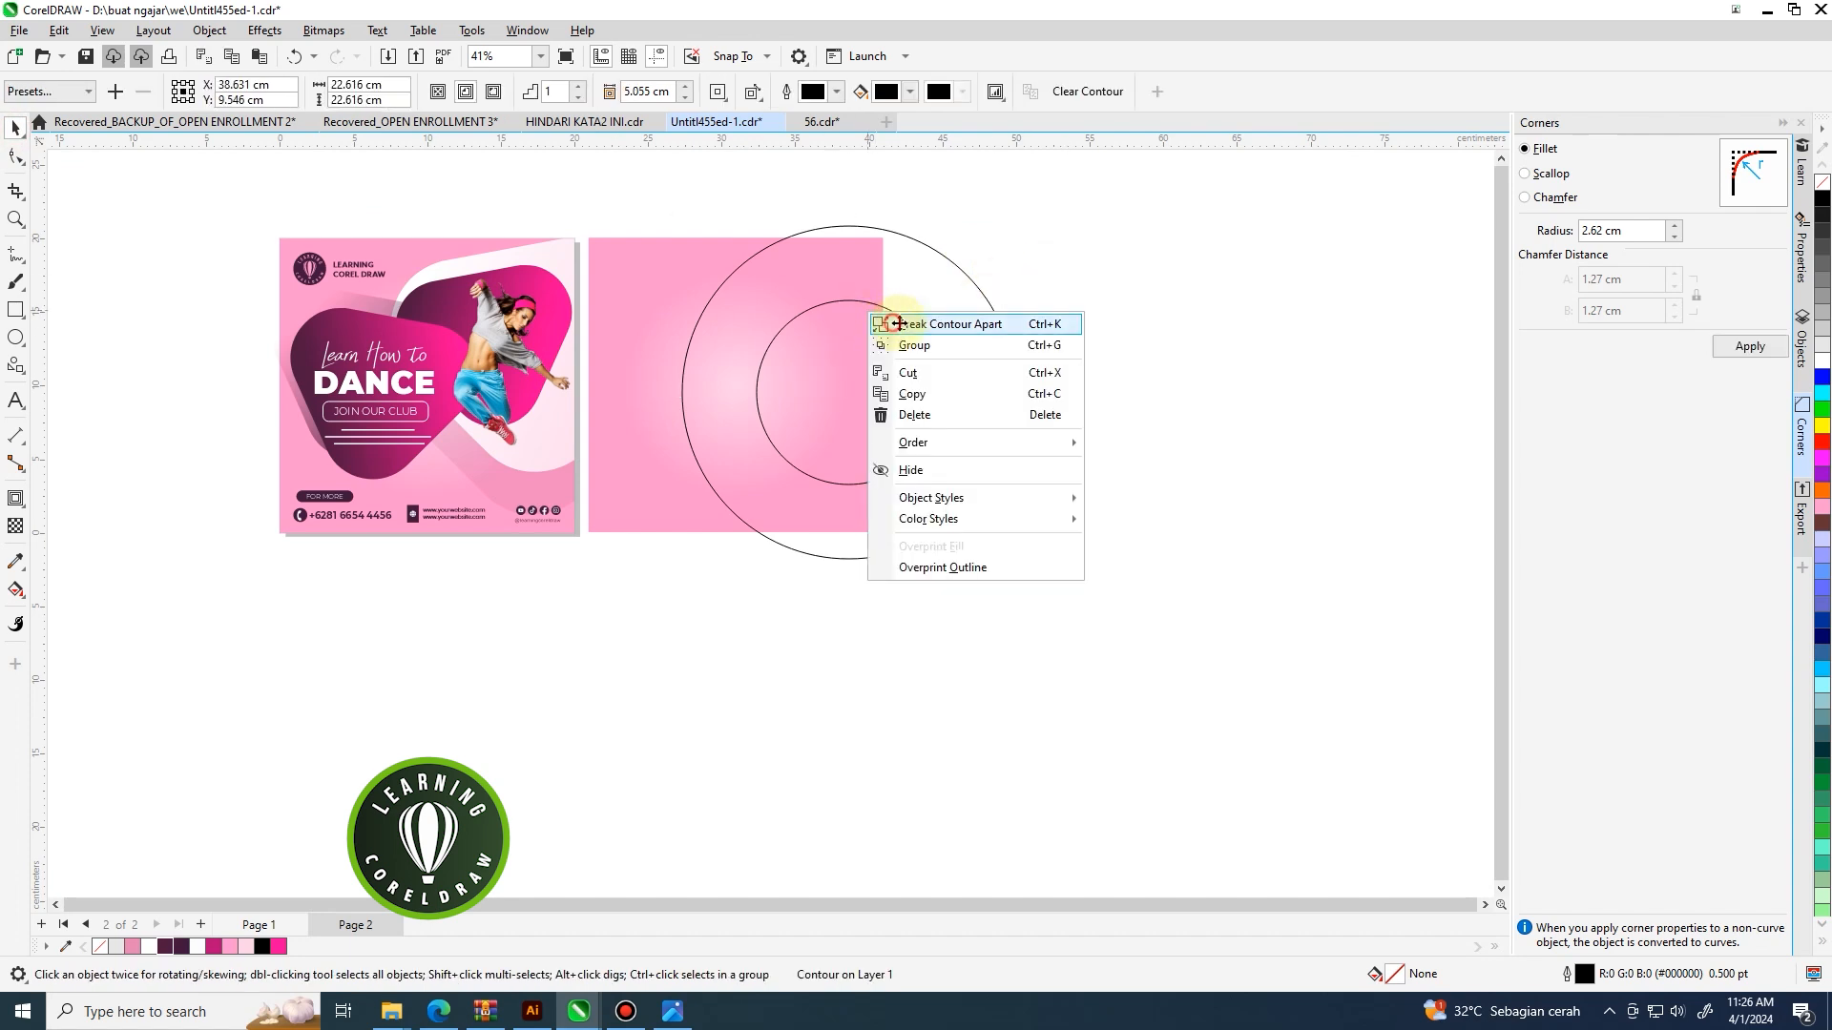
pyautogui.click(898, 325)
pyautogui.scroll(-1, 912, 322)
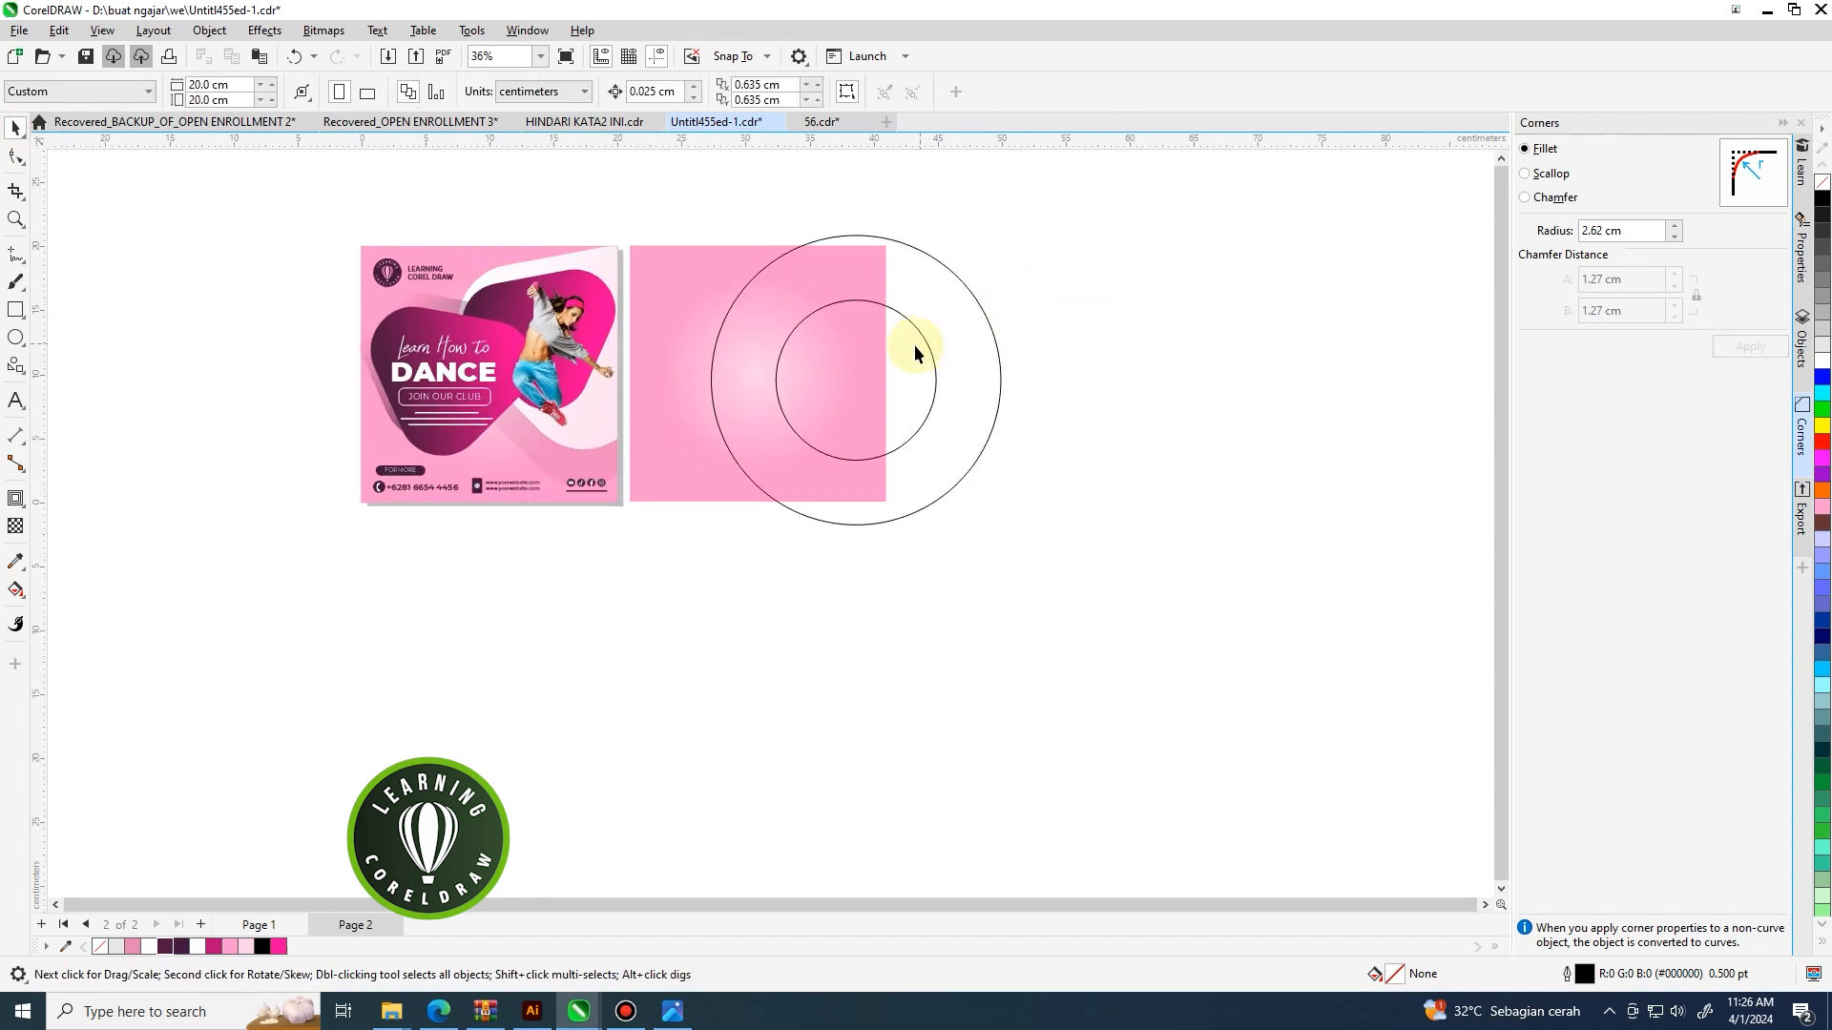
# Fill the inner circle with white.
pyautogui.click(873, 339)
pyautogui.scroll(3, 877, 332)
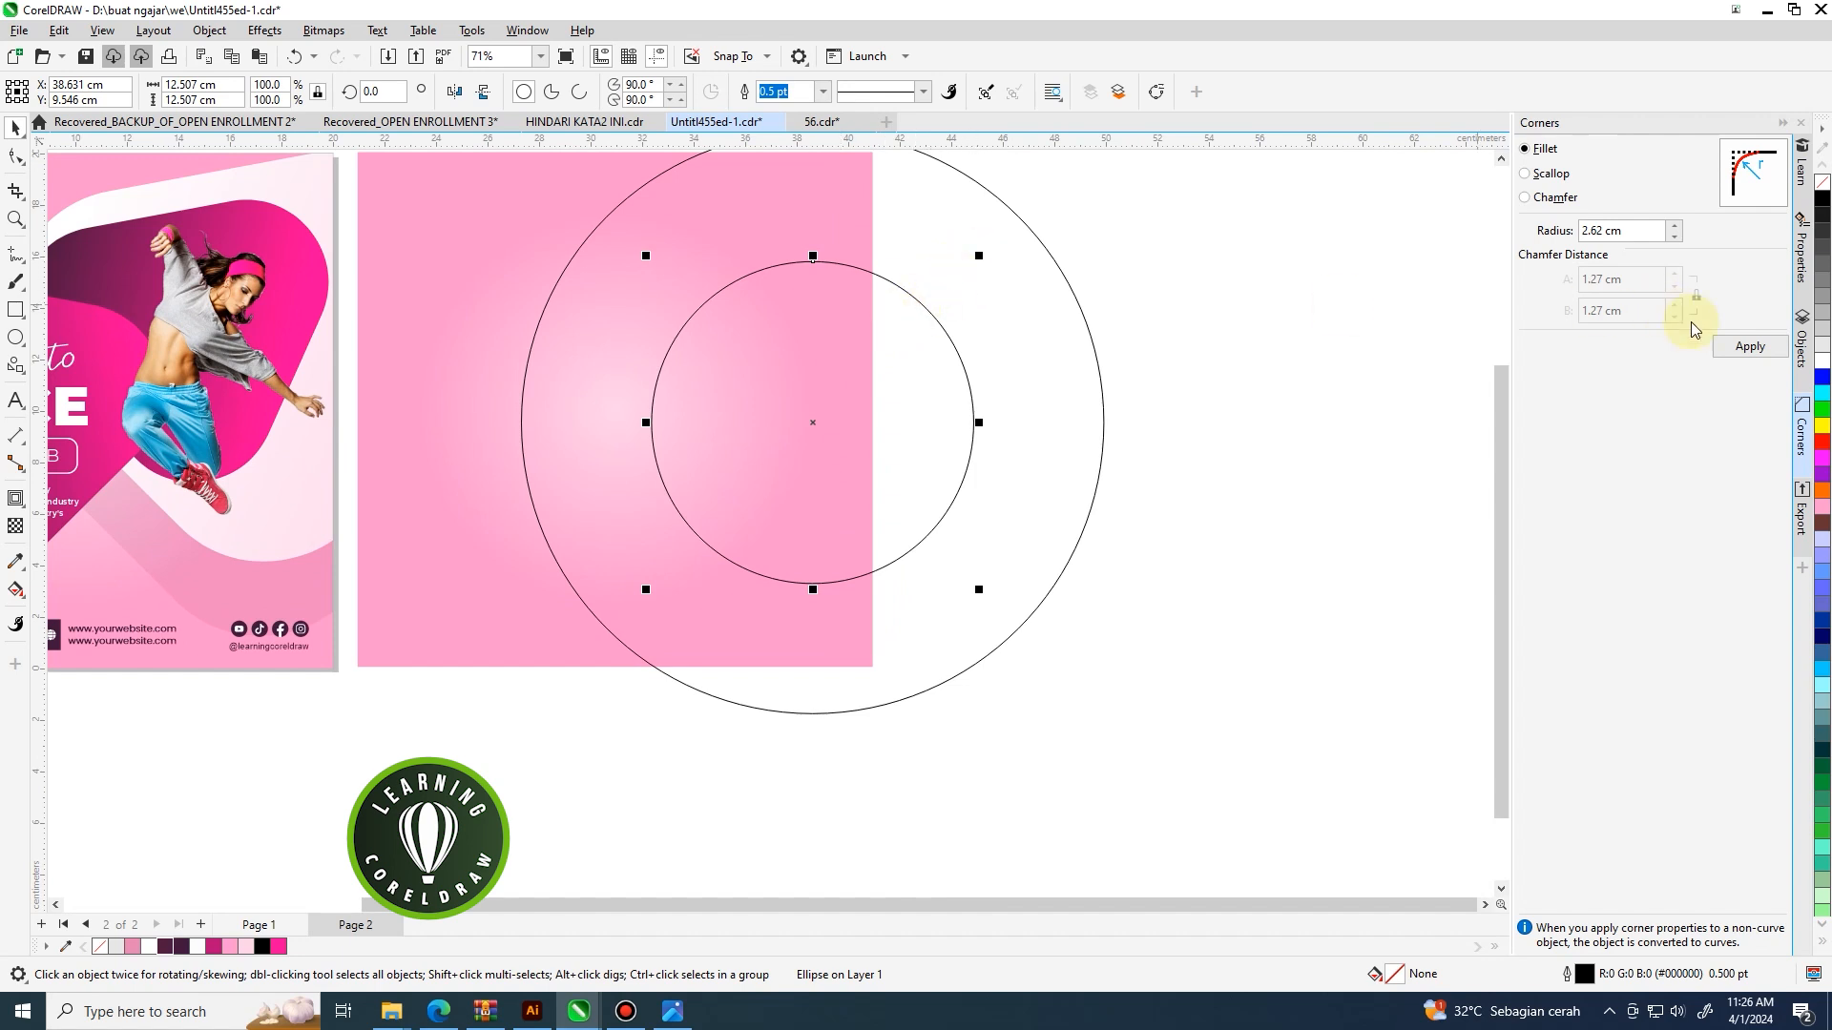
pyautogui.click(1819, 363)
pyautogui.click(1360, 351)
# Give the outer circle a linear fountain fill running from bright pink on the right to dark purple on the left.
pyautogui.click(620, 273)
pyautogui.click(15, 591)
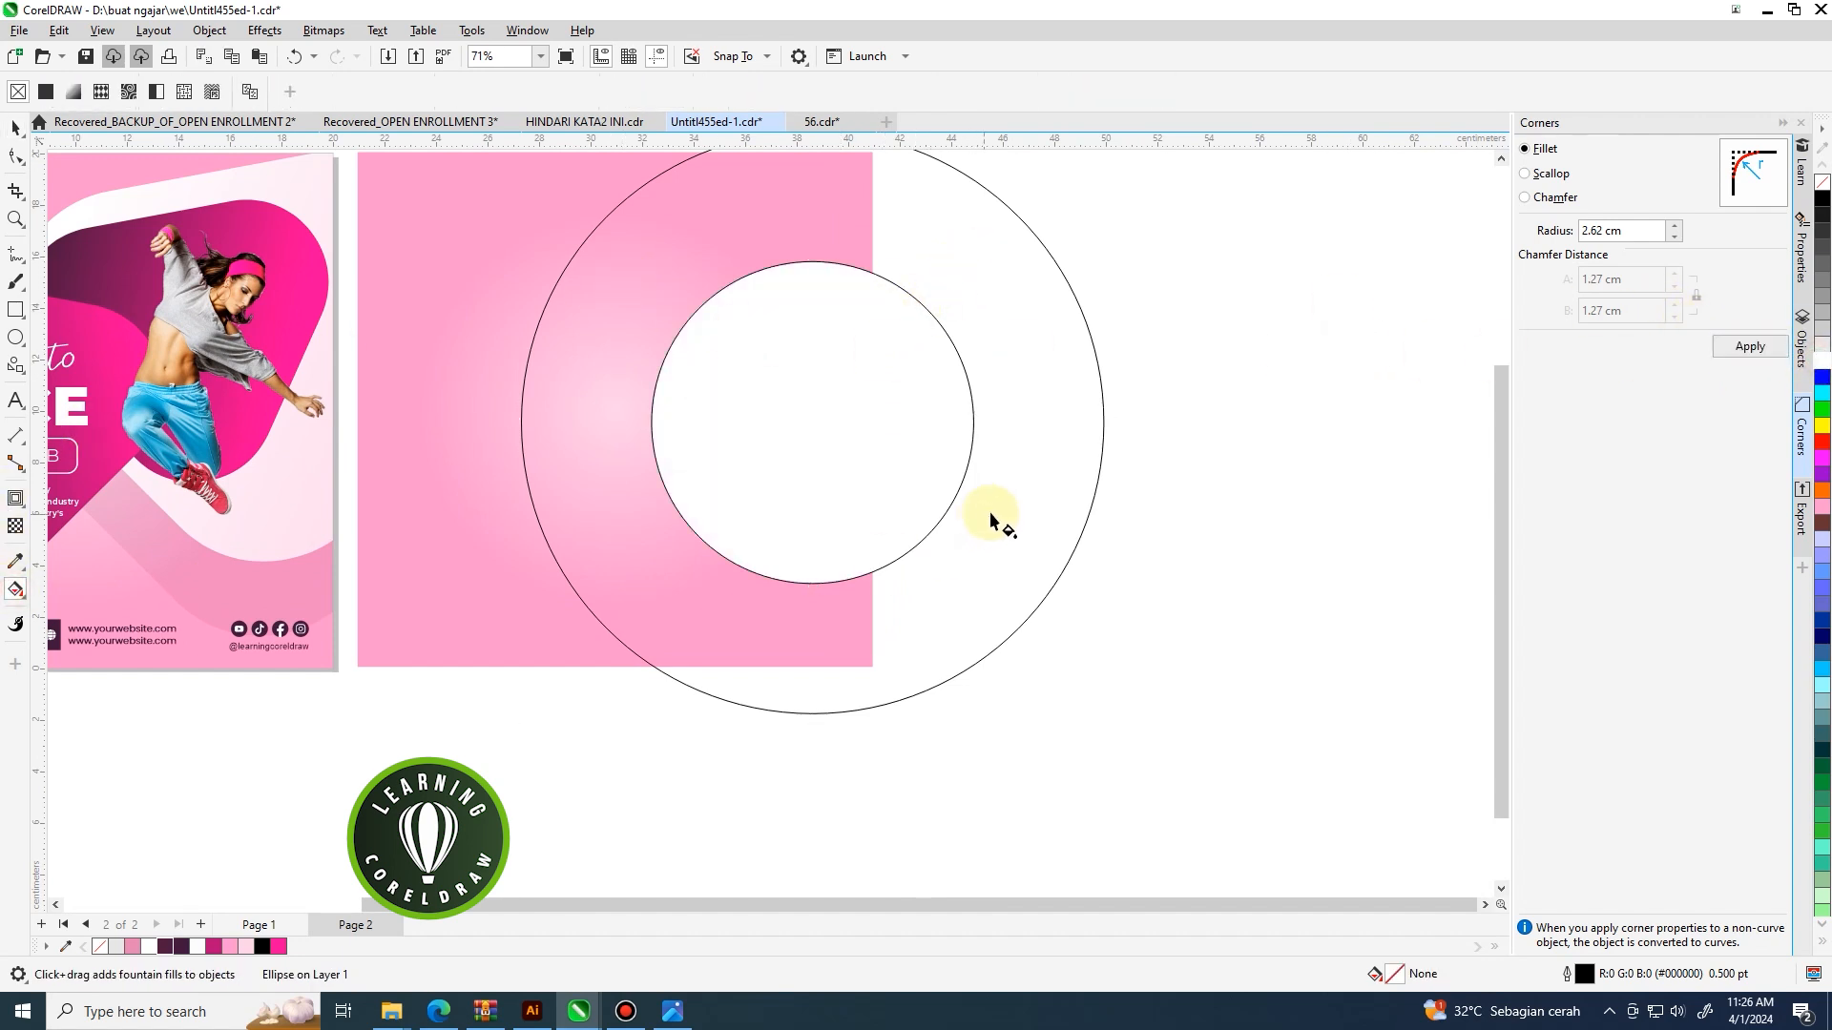
pyautogui.moveTo(919, 466); pyautogui.dragTo(589, 461)
pyautogui.click(1007, 460)
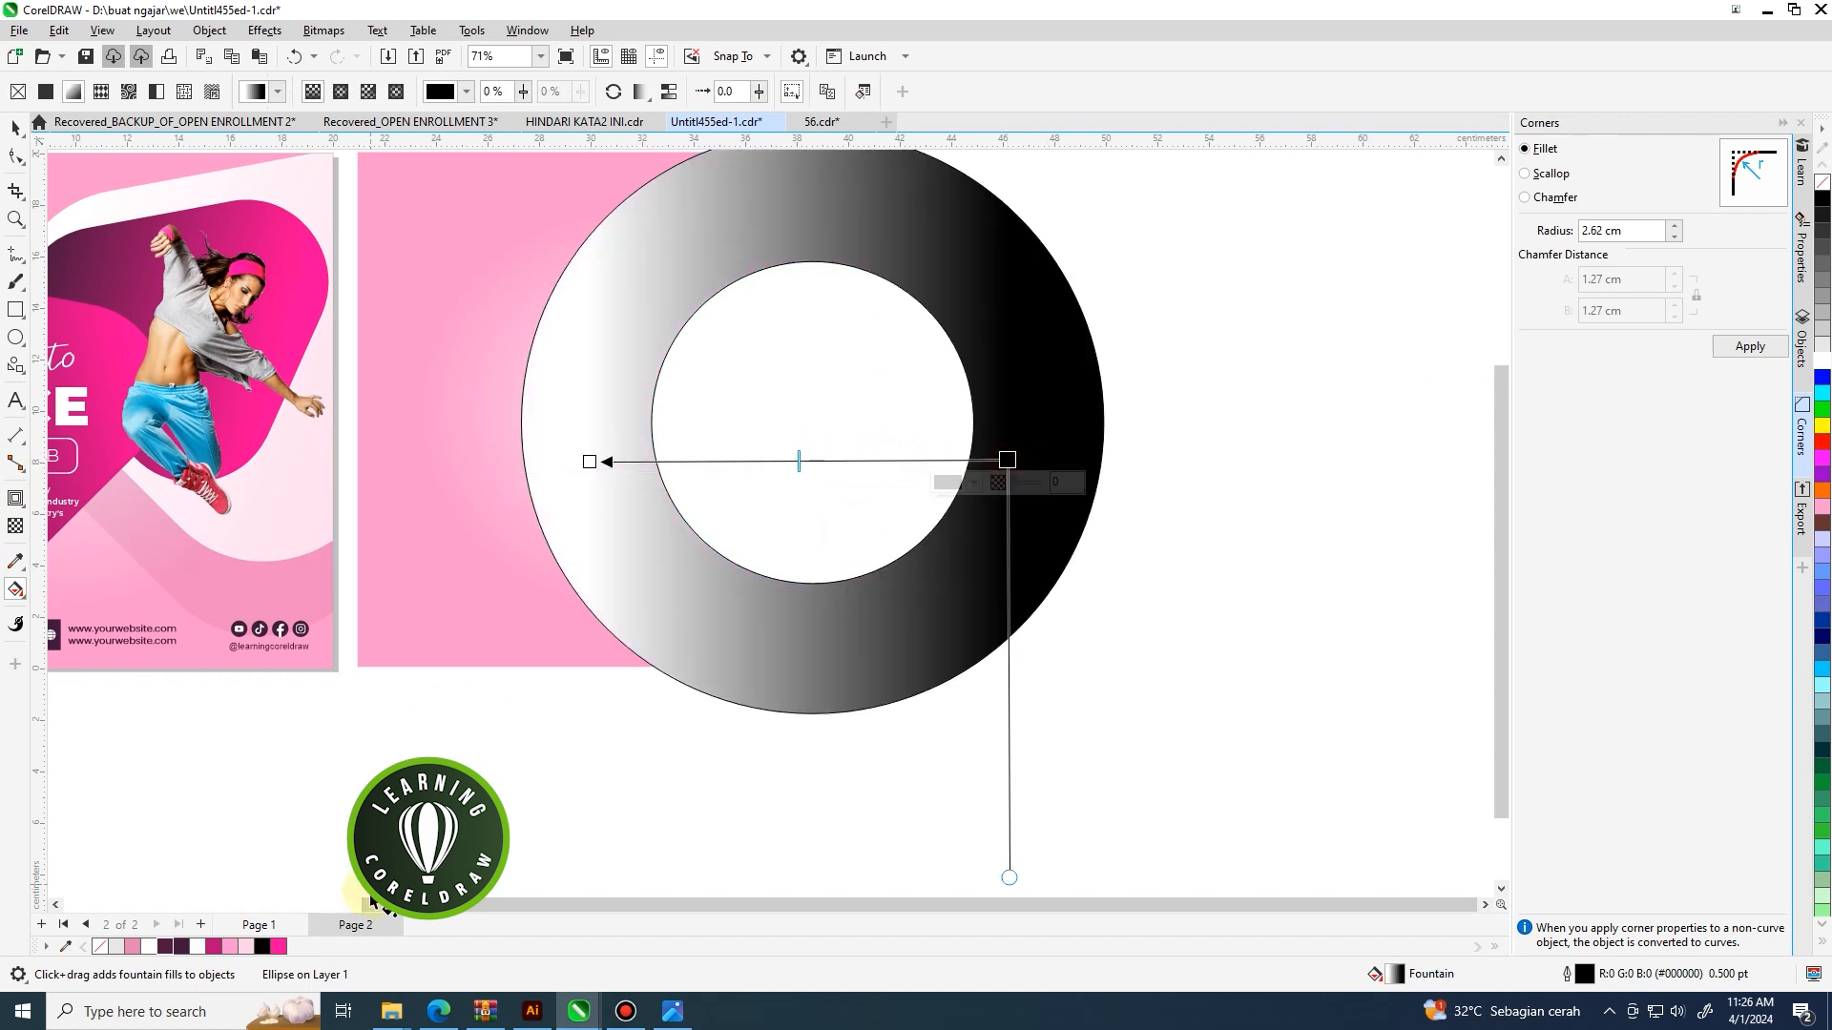
pyautogui.click(278, 946)
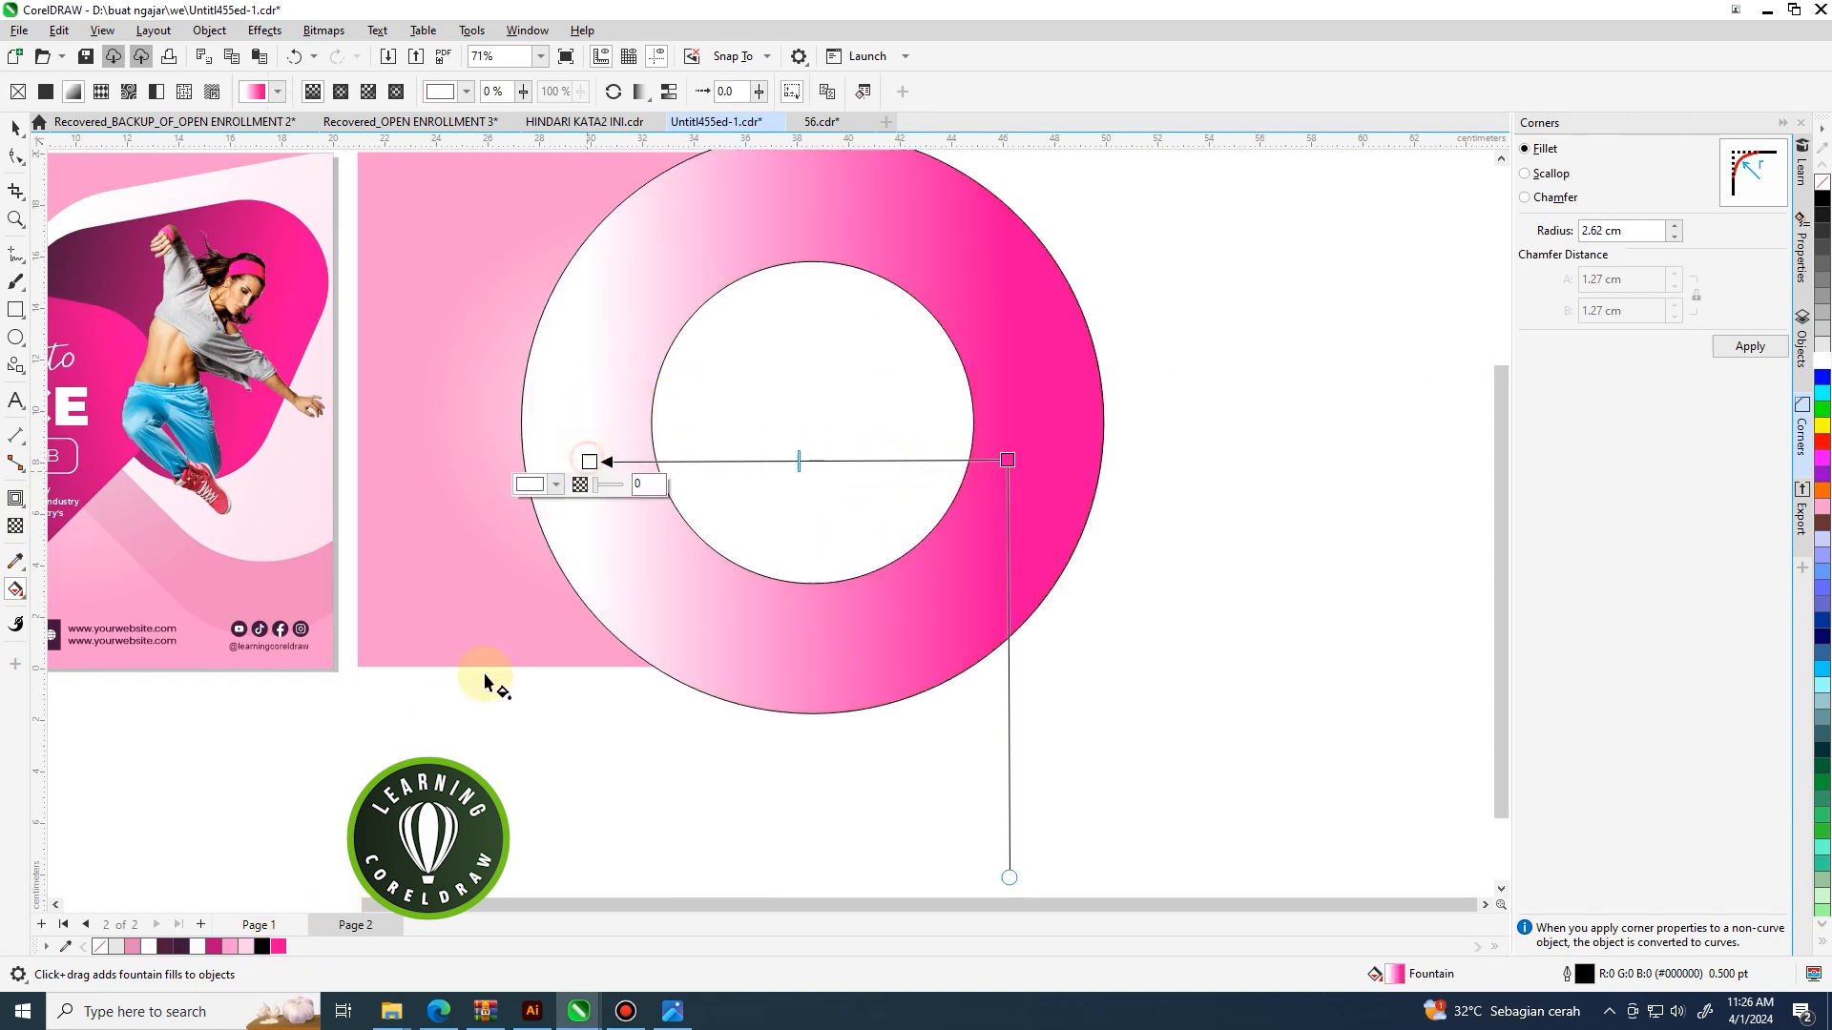
pyautogui.click(169, 946)
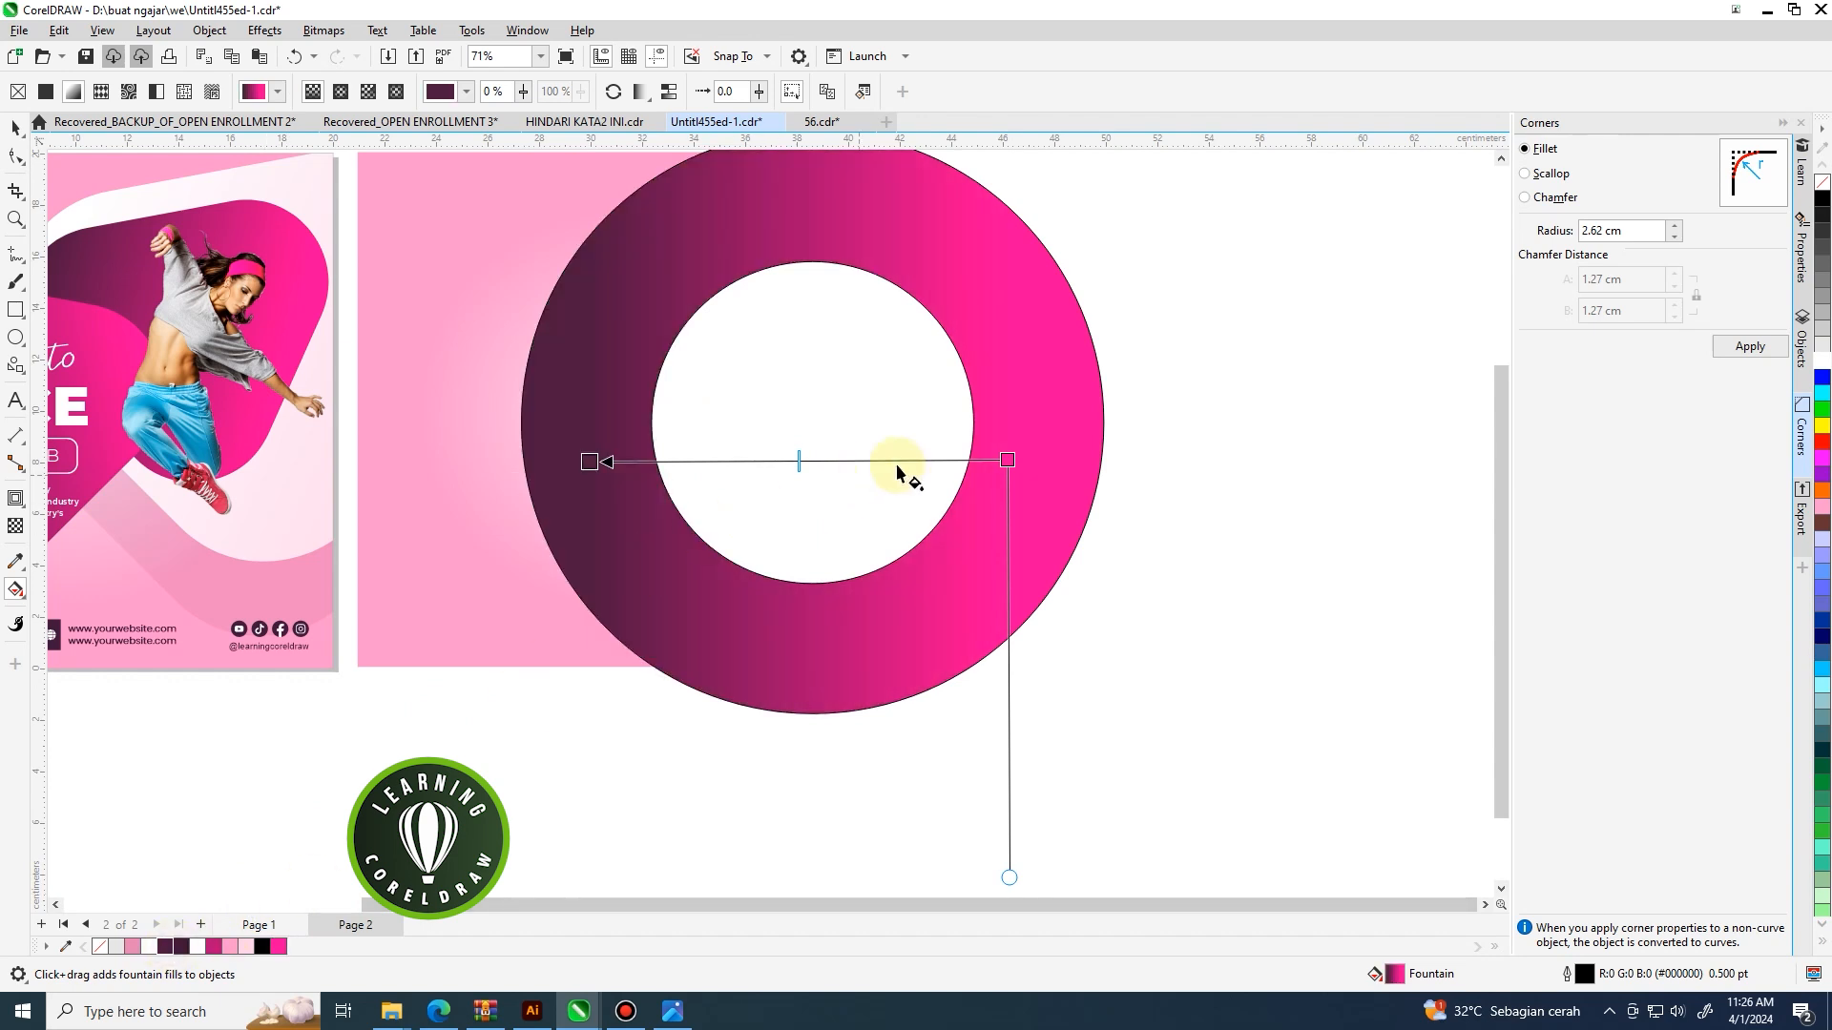
pyautogui.moveTo(1004, 460); pyautogui.dragTo(1028, 458)
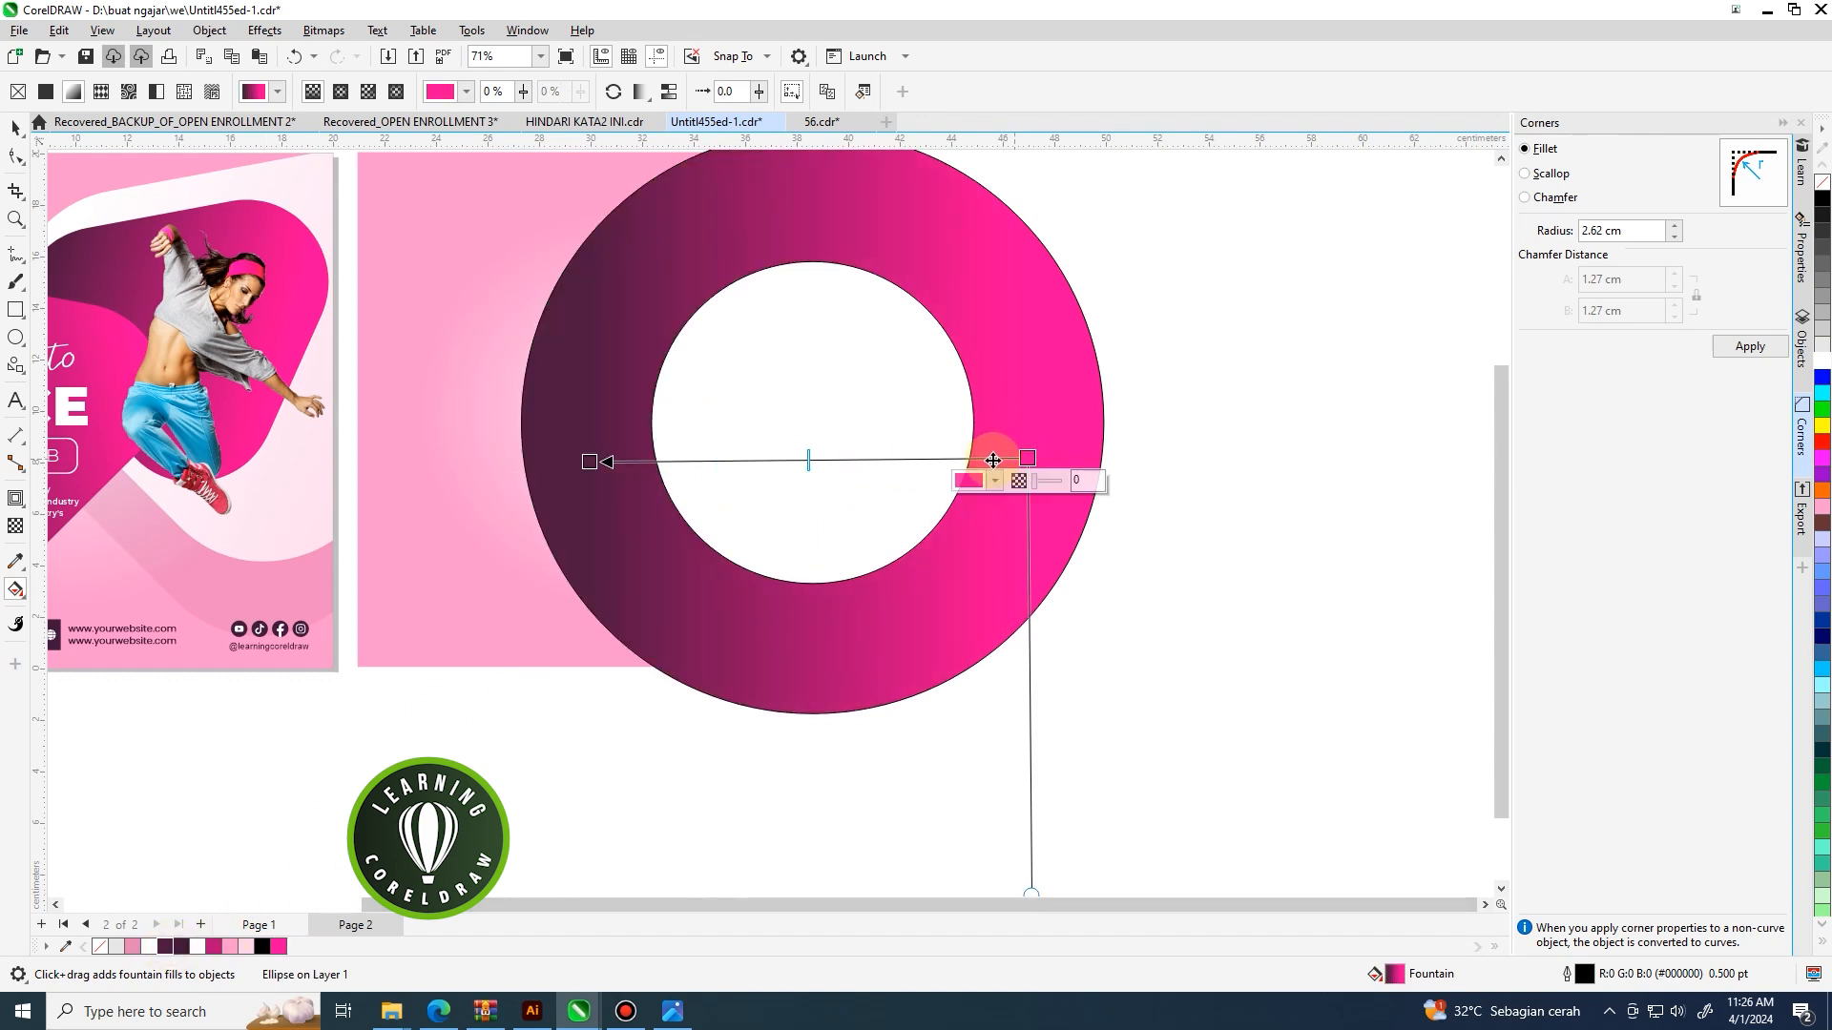
# Remove the outlines from both the outer gradient circle and the inner white circle.
pyautogui.scroll(-1, 947, 458)
pyautogui.click(15, 128)
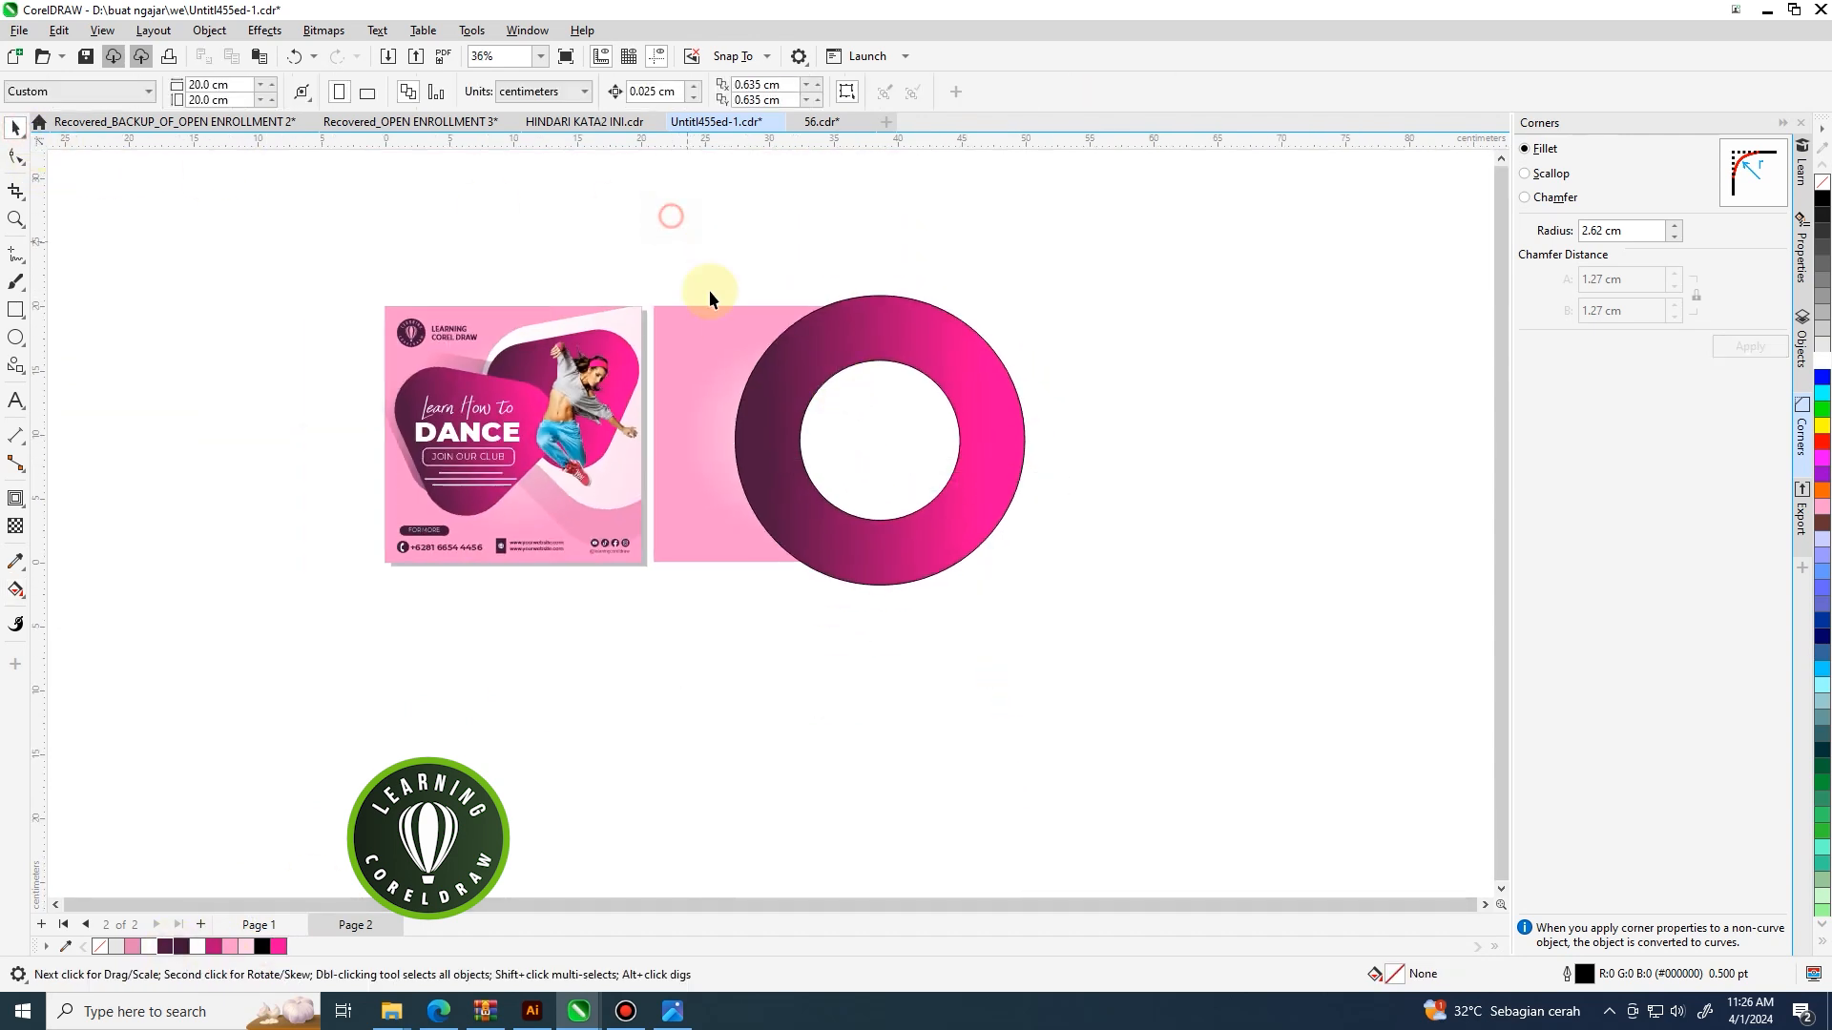
pyautogui.click(757, 368)
pyautogui.scroll(1, 854, 386)
pyautogui.keyDown('shift'); pyautogui.click(860, 388); pyautogui.keyUp('shift')
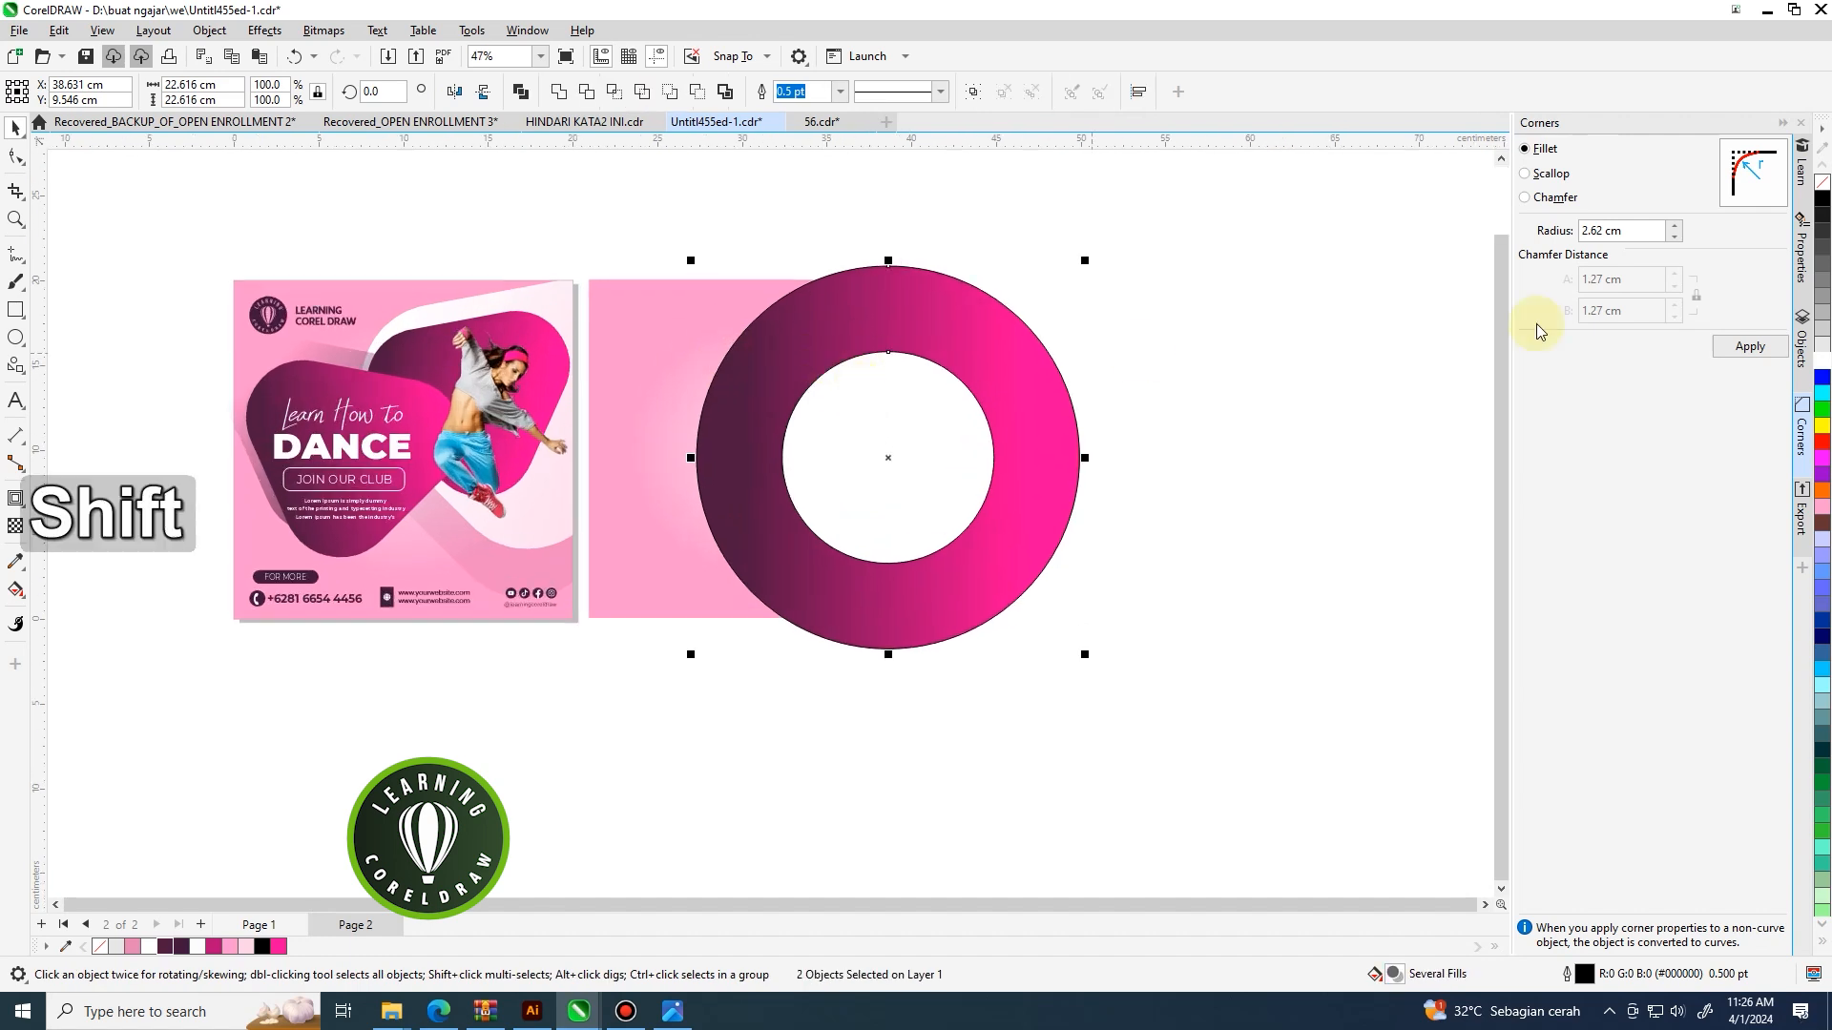
pyautogui.rightClick(1823, 180)
pyautogui.click(1277, 282)
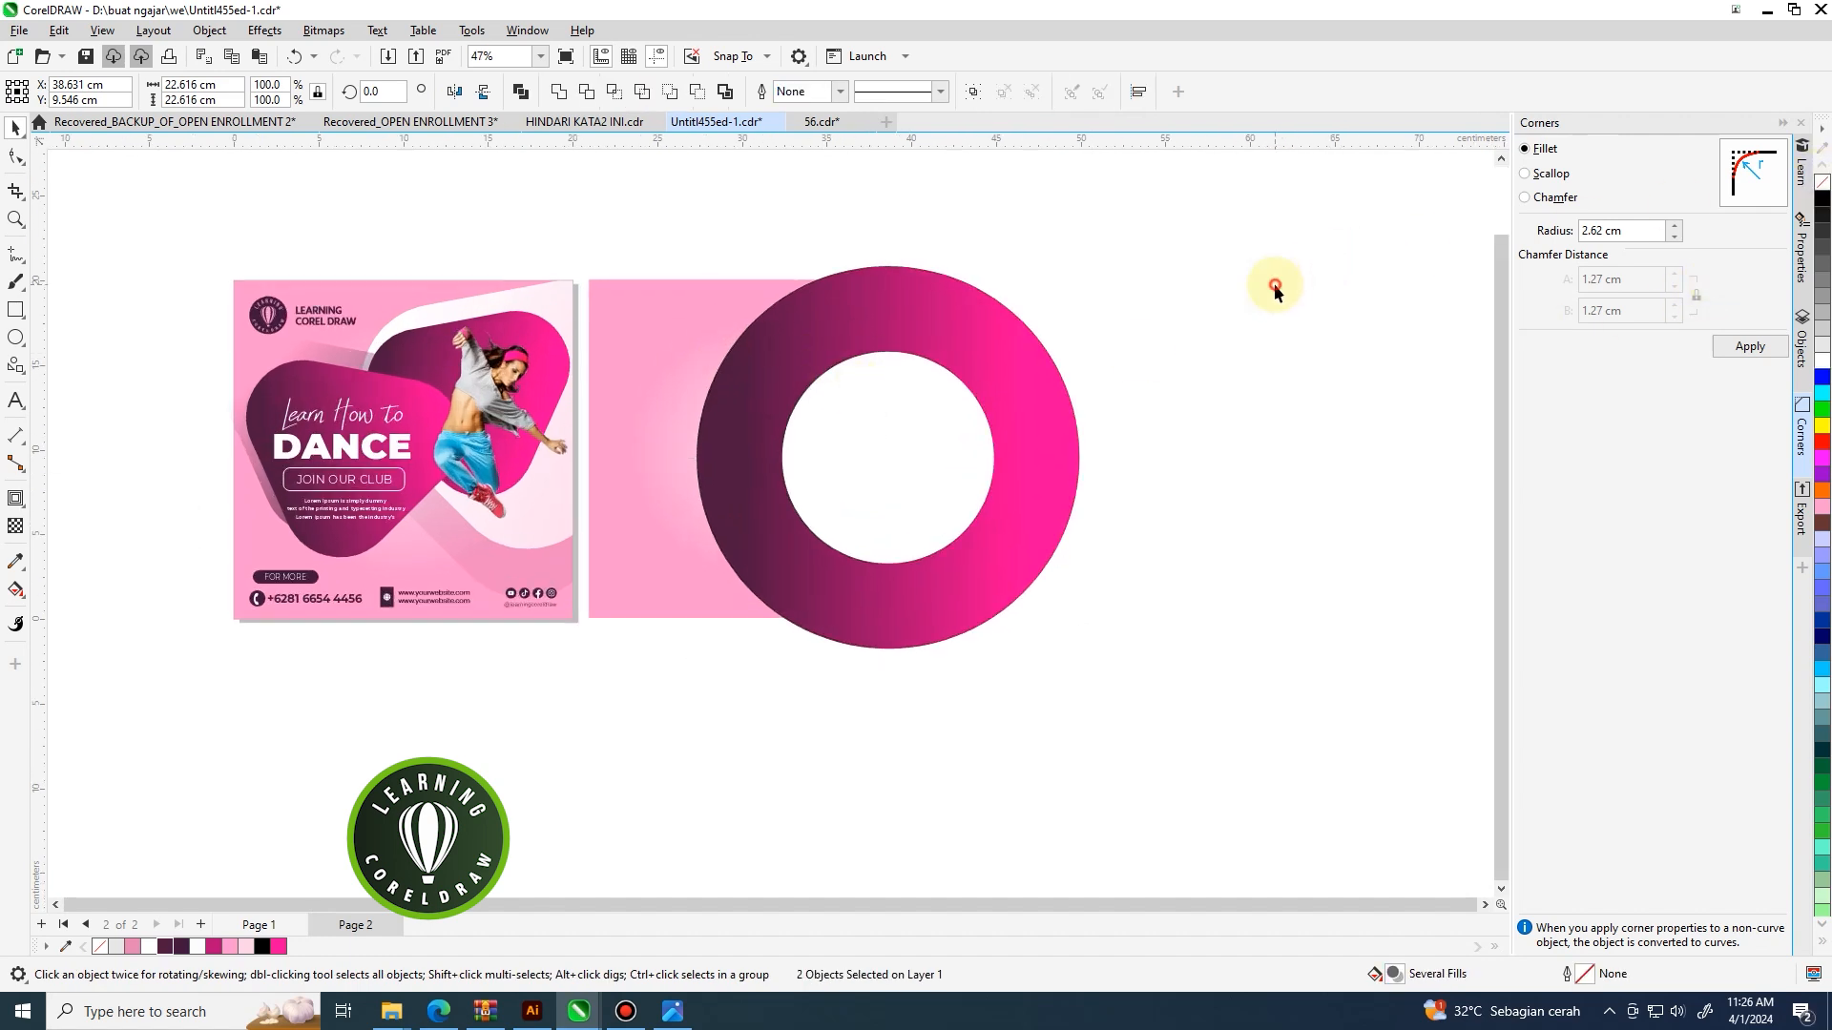
# Draw an inverted flowchart triangle about 20.4 by 14.1 cm over the duplicate background and rotate it 90 degrees.
pyautogui.scroll(-1, 1050, 324)
pyautogui.scroll(1, 754, 351)
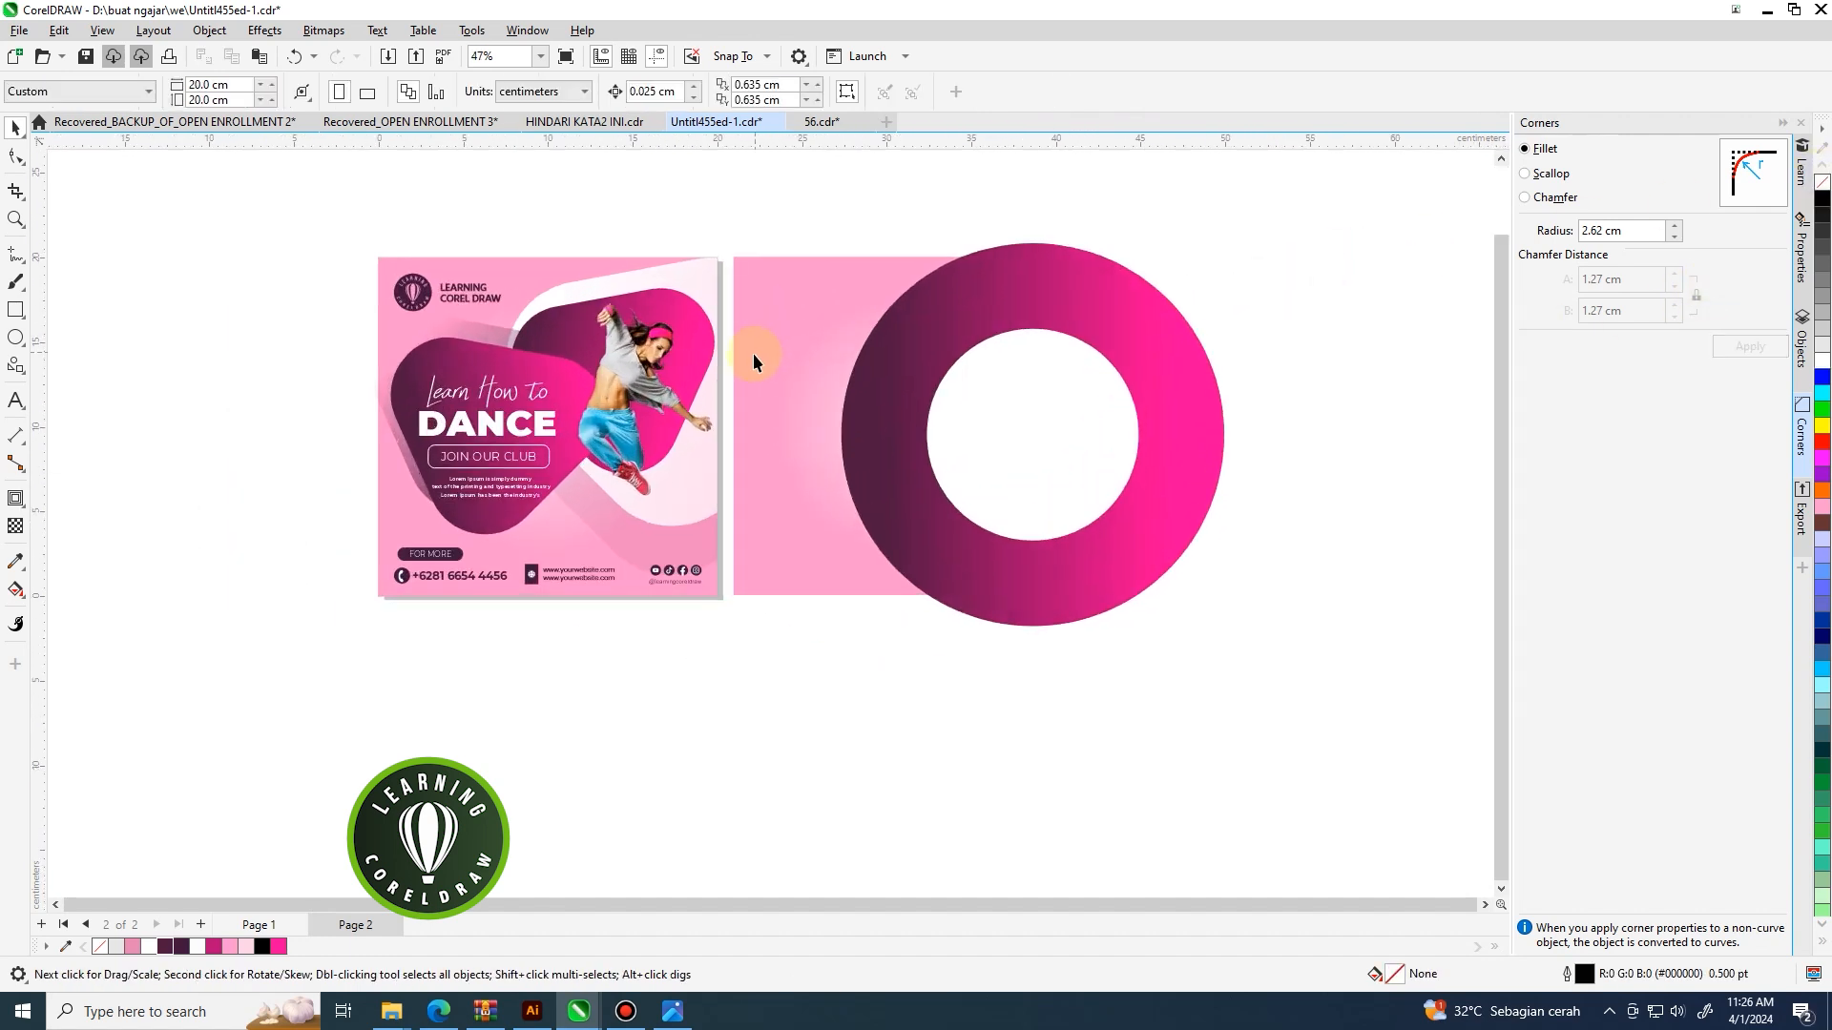
pyautogui.click(17, 372)
pyautogui.click(84, 427)
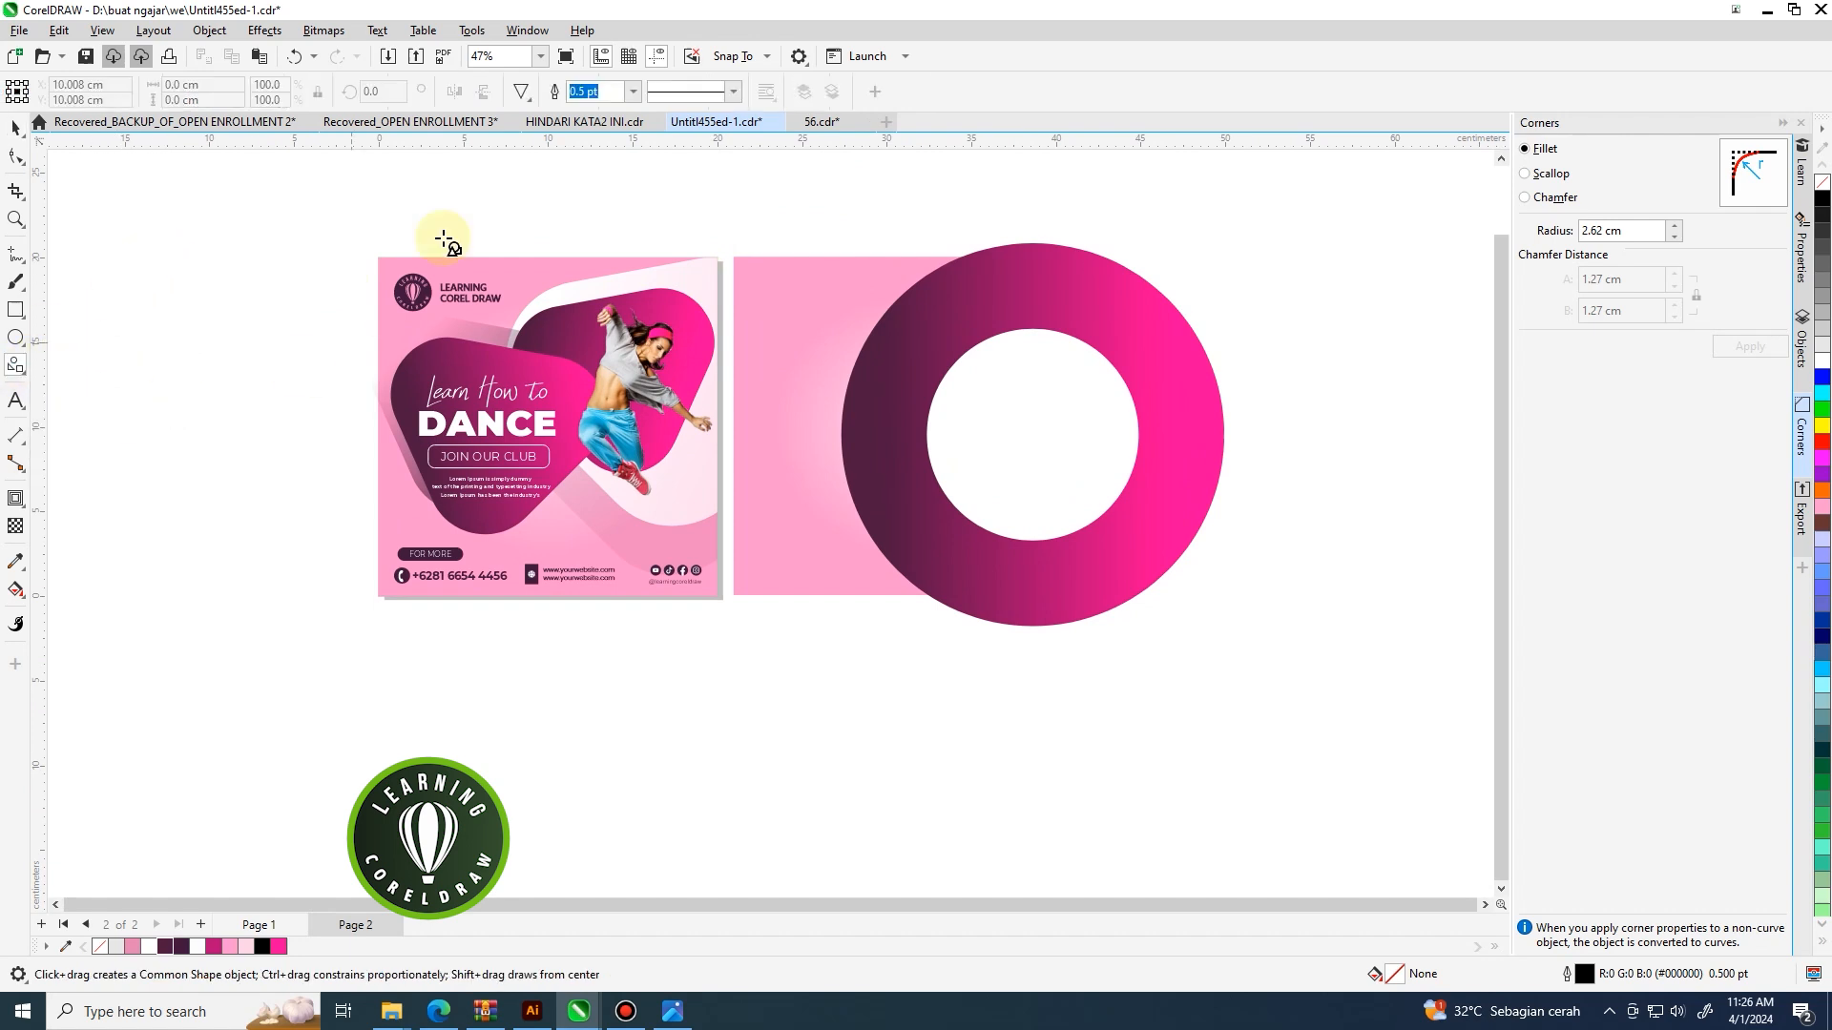
pyautogui.click(521, 93)
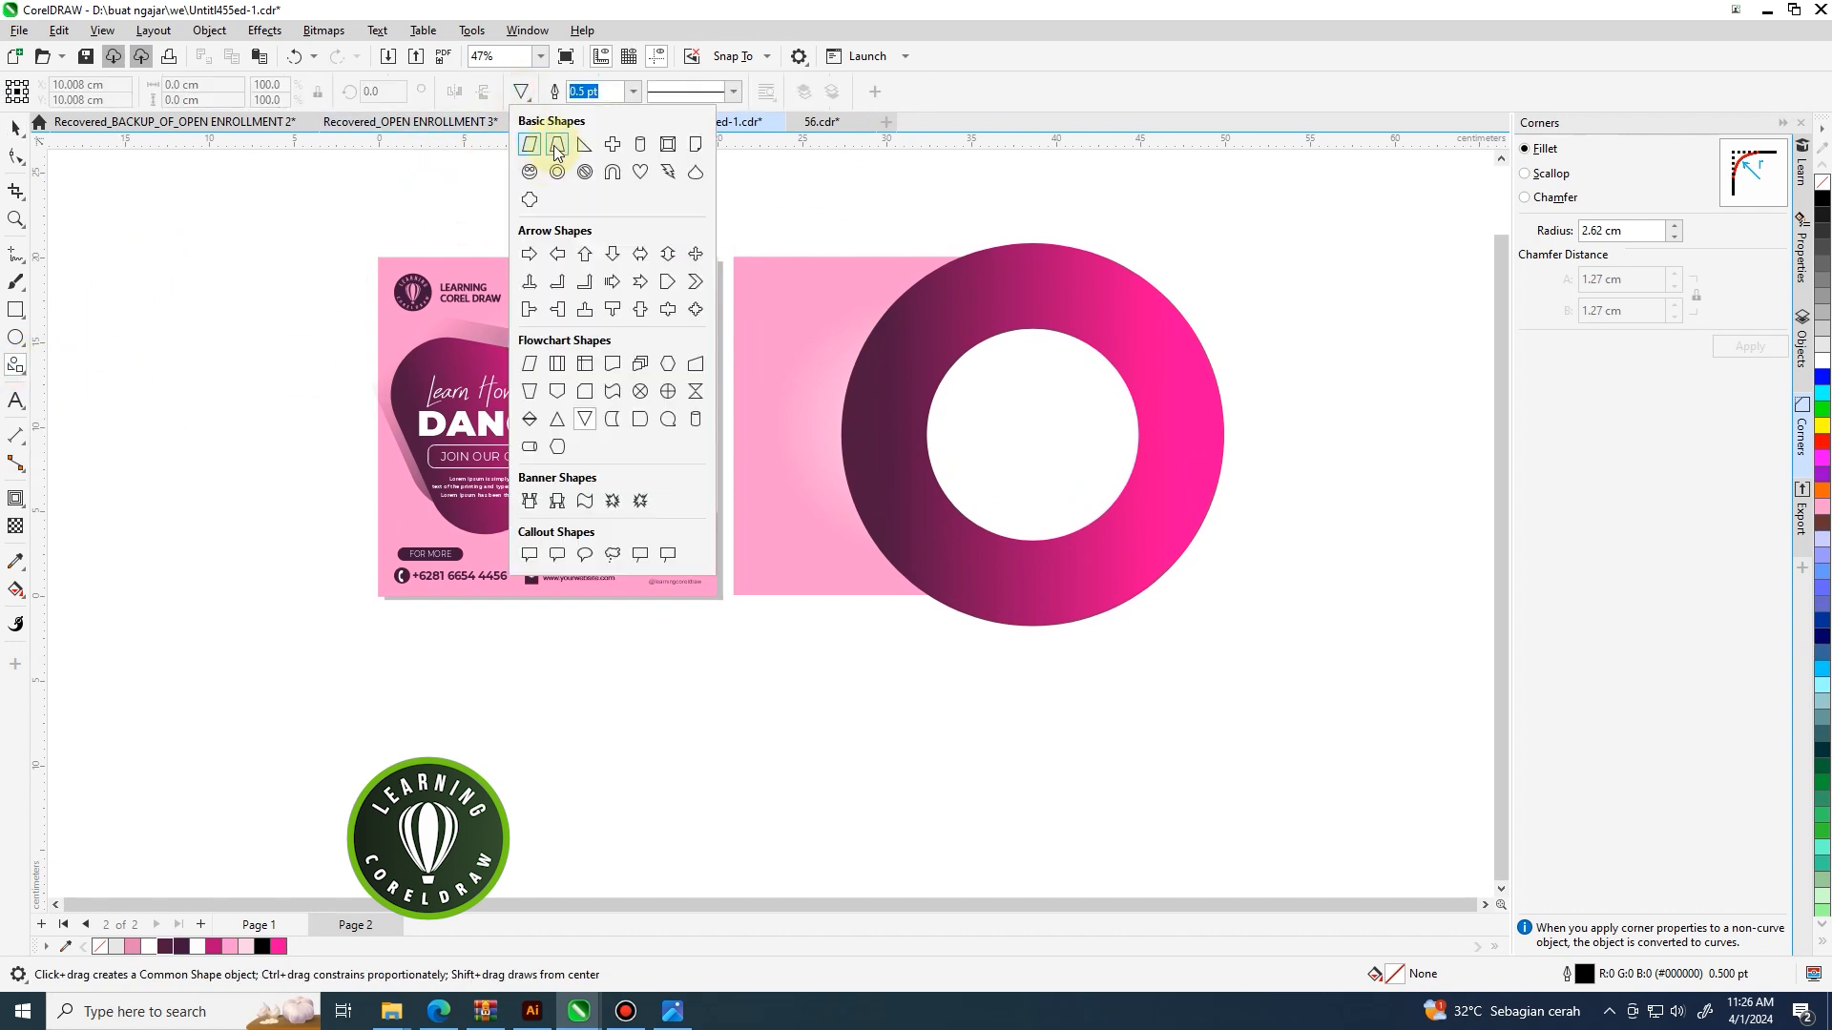
pyautogui.click(592, 415)
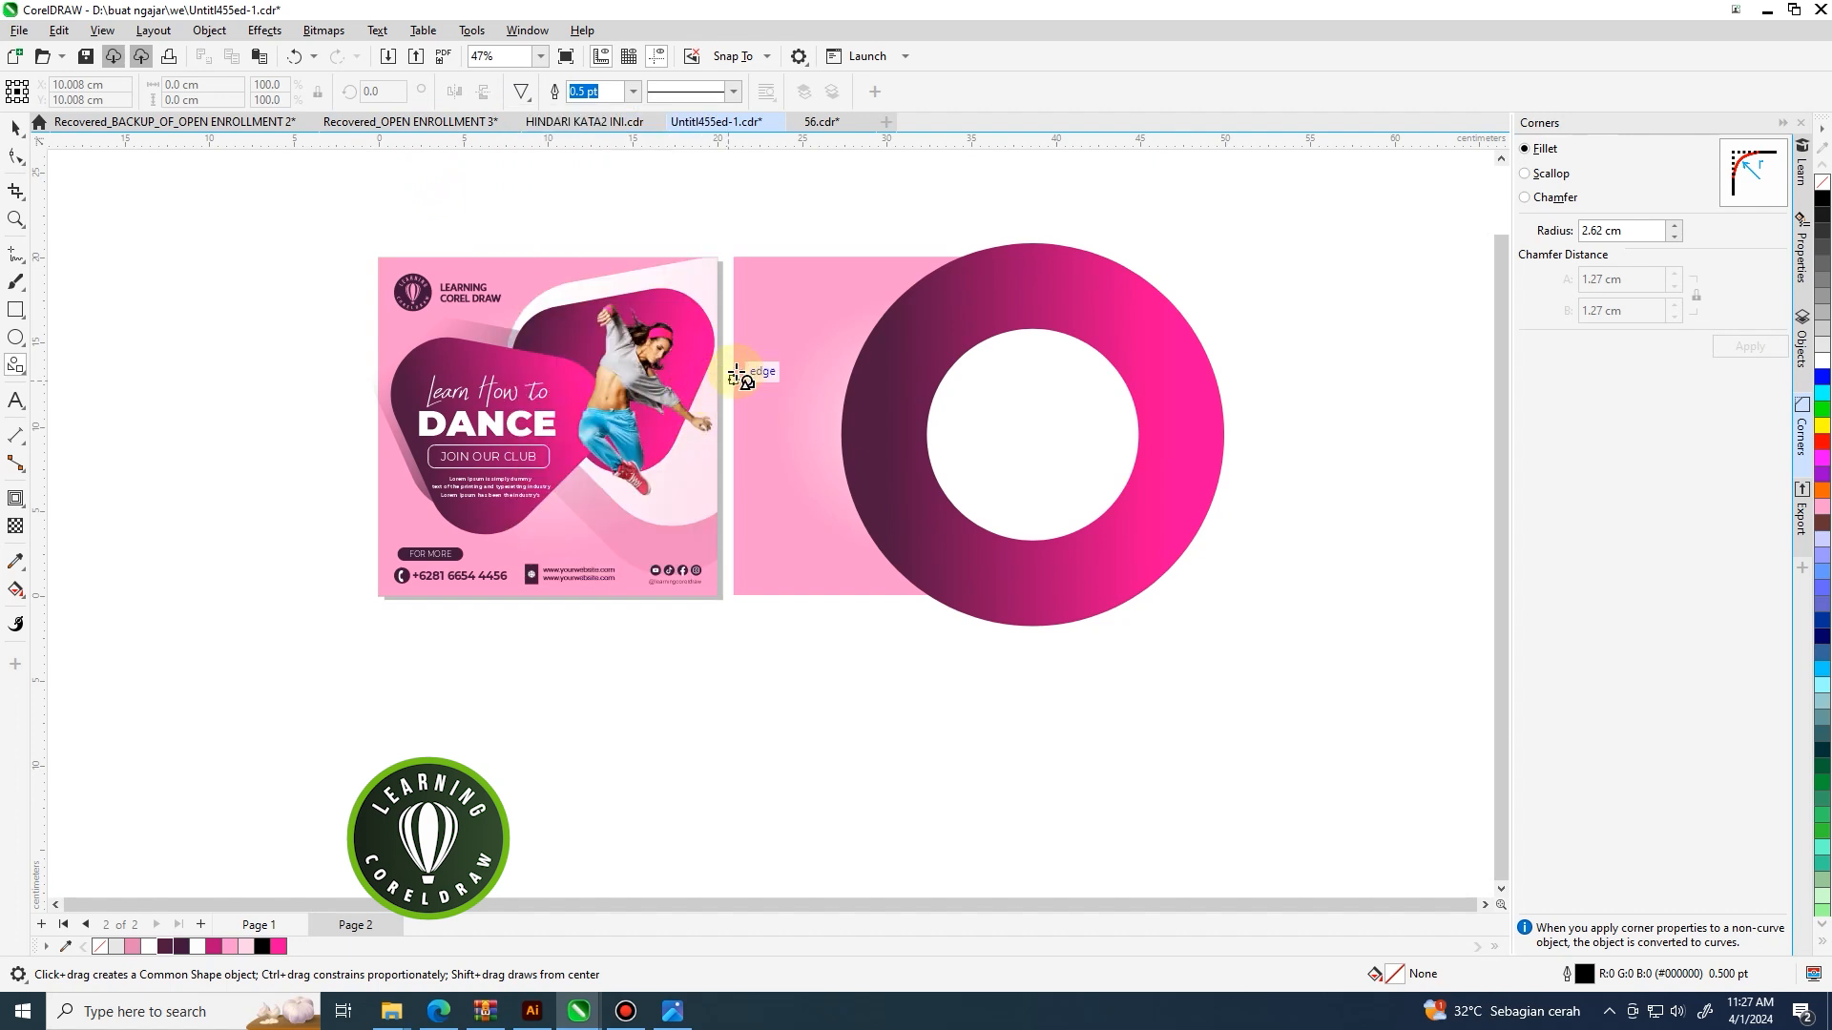
pyautogui.moveTo(692, 315); pyautogui.dragTo(1043, 561)
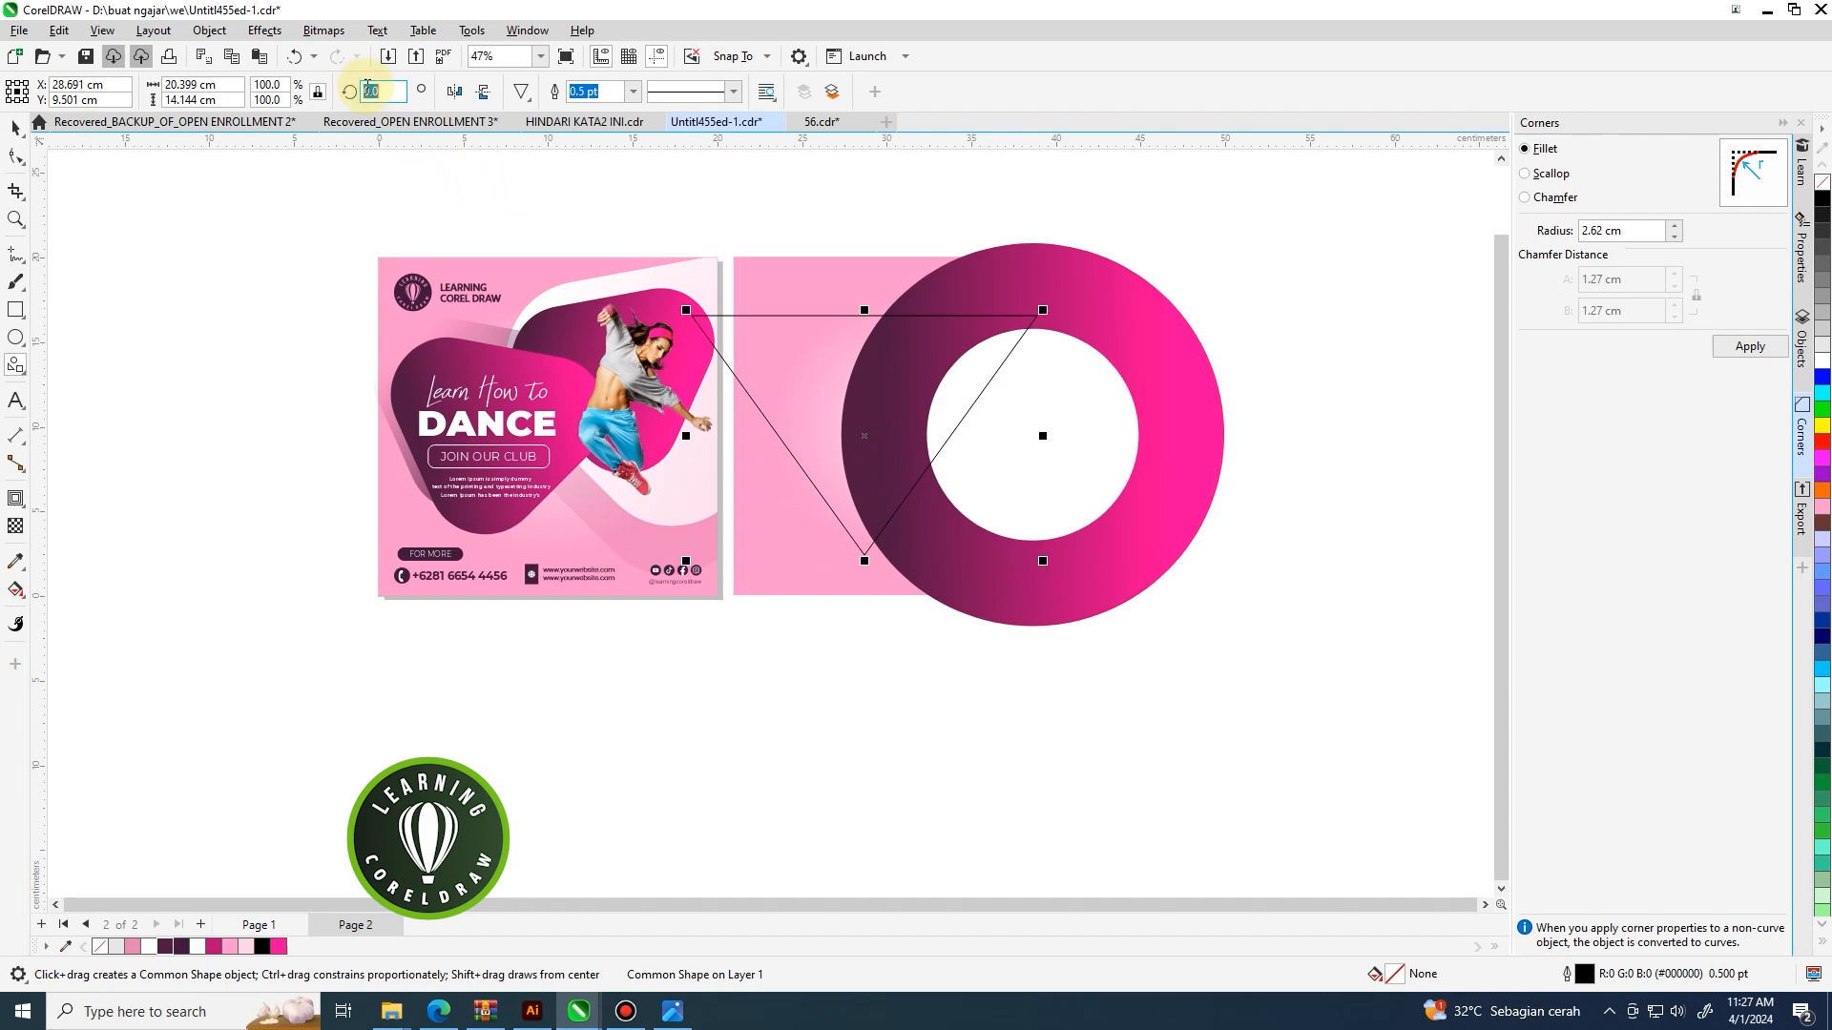
pyautogui.write('90')
pyautogui.press('Return')
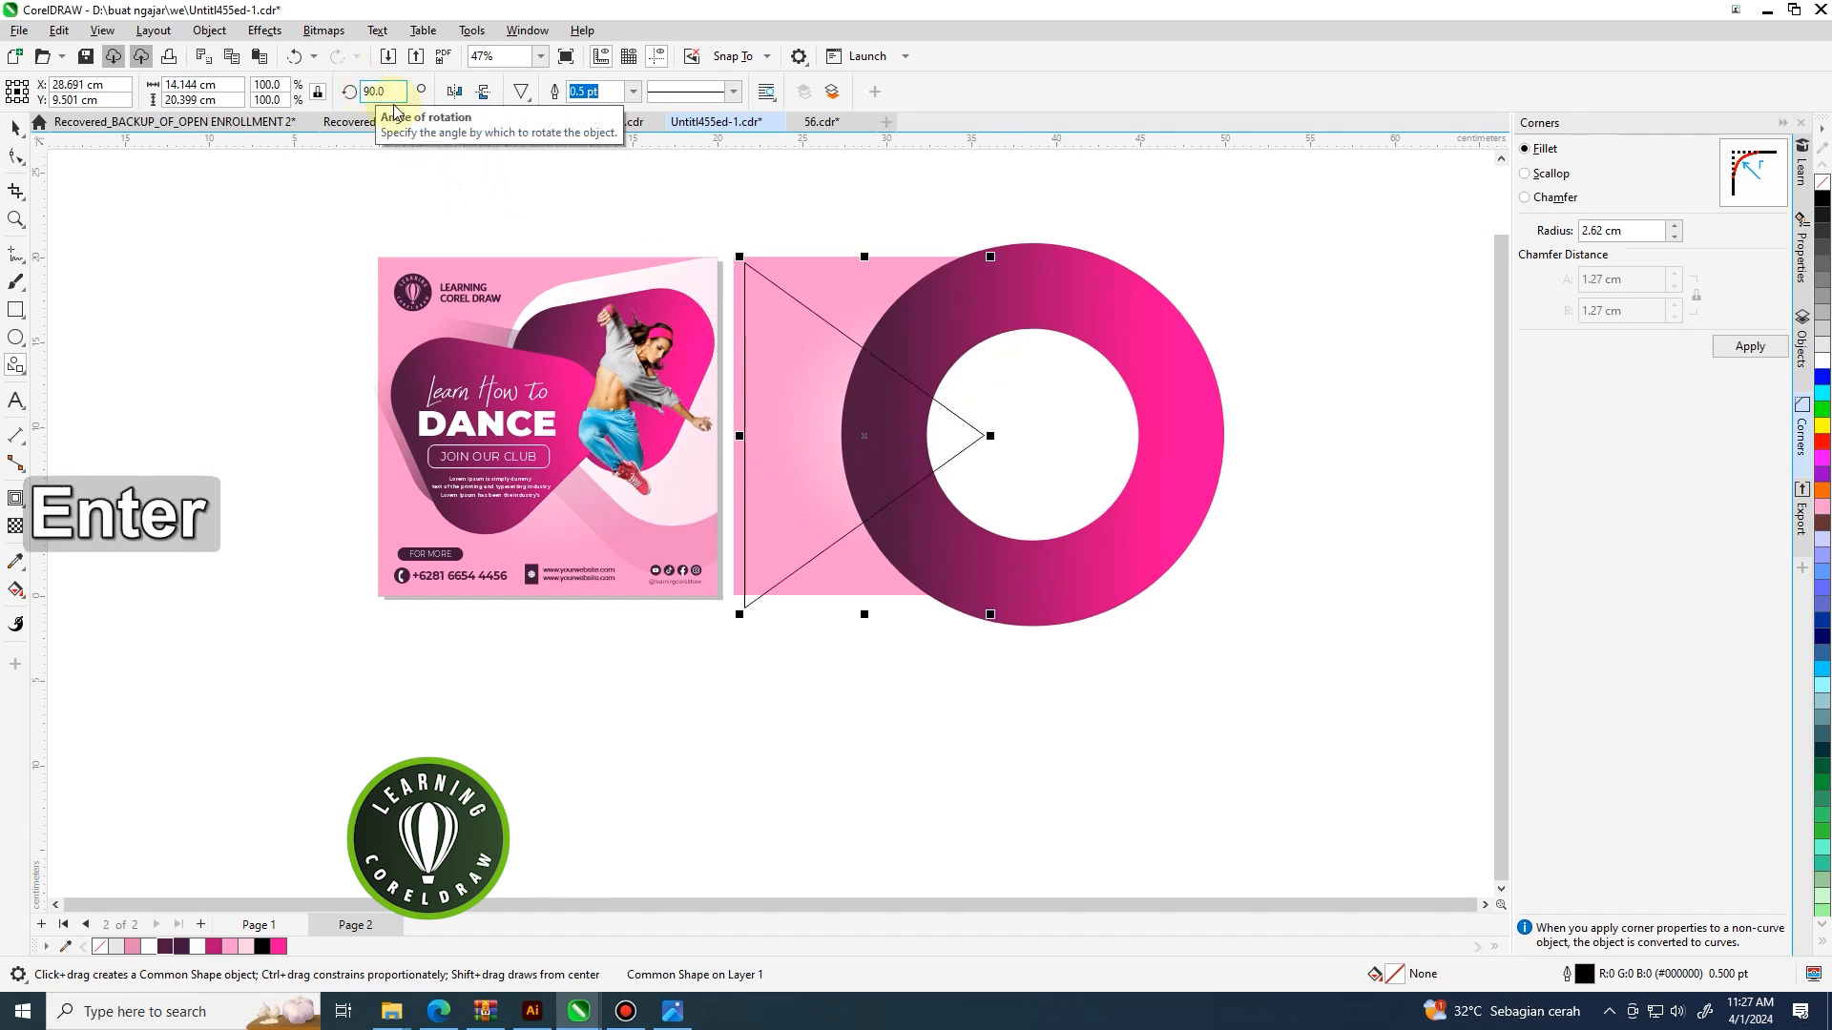
# Align the rotated triangle with the left edge and vertical centre of the duplicate pink background.
pyautogui.click(619, 191)
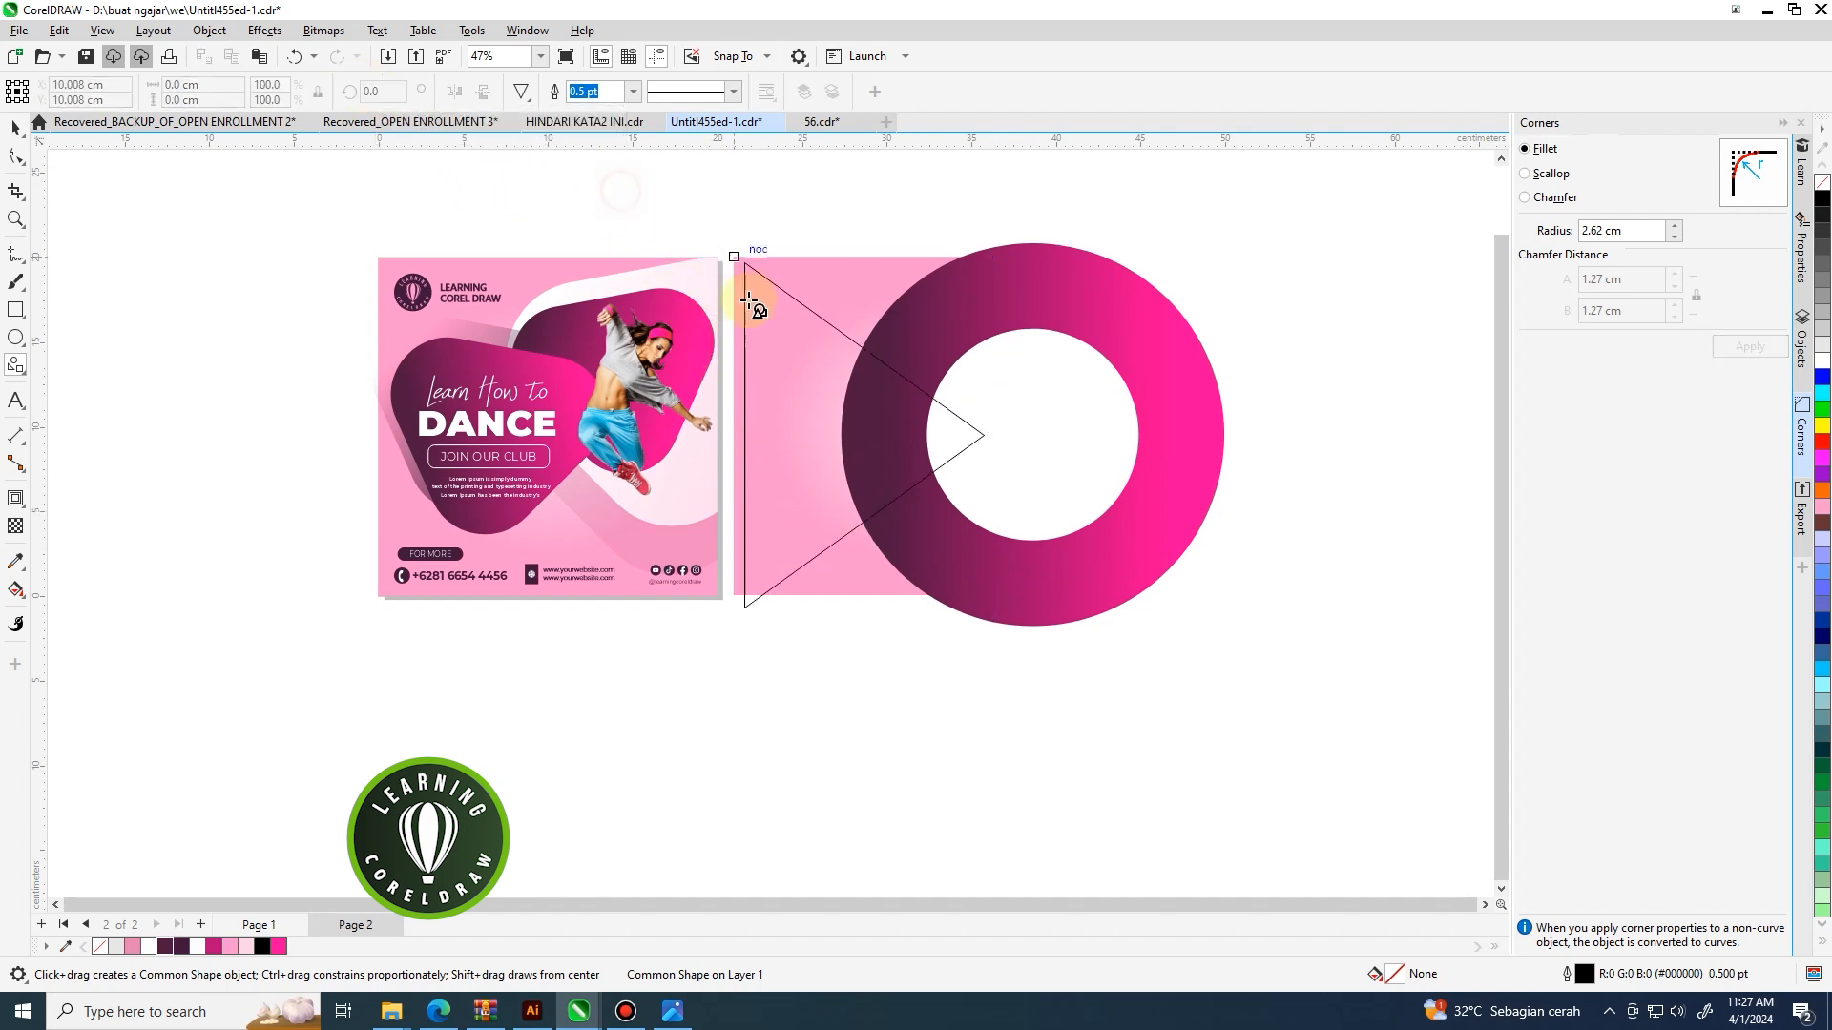
pyautogui.click(13, 129)
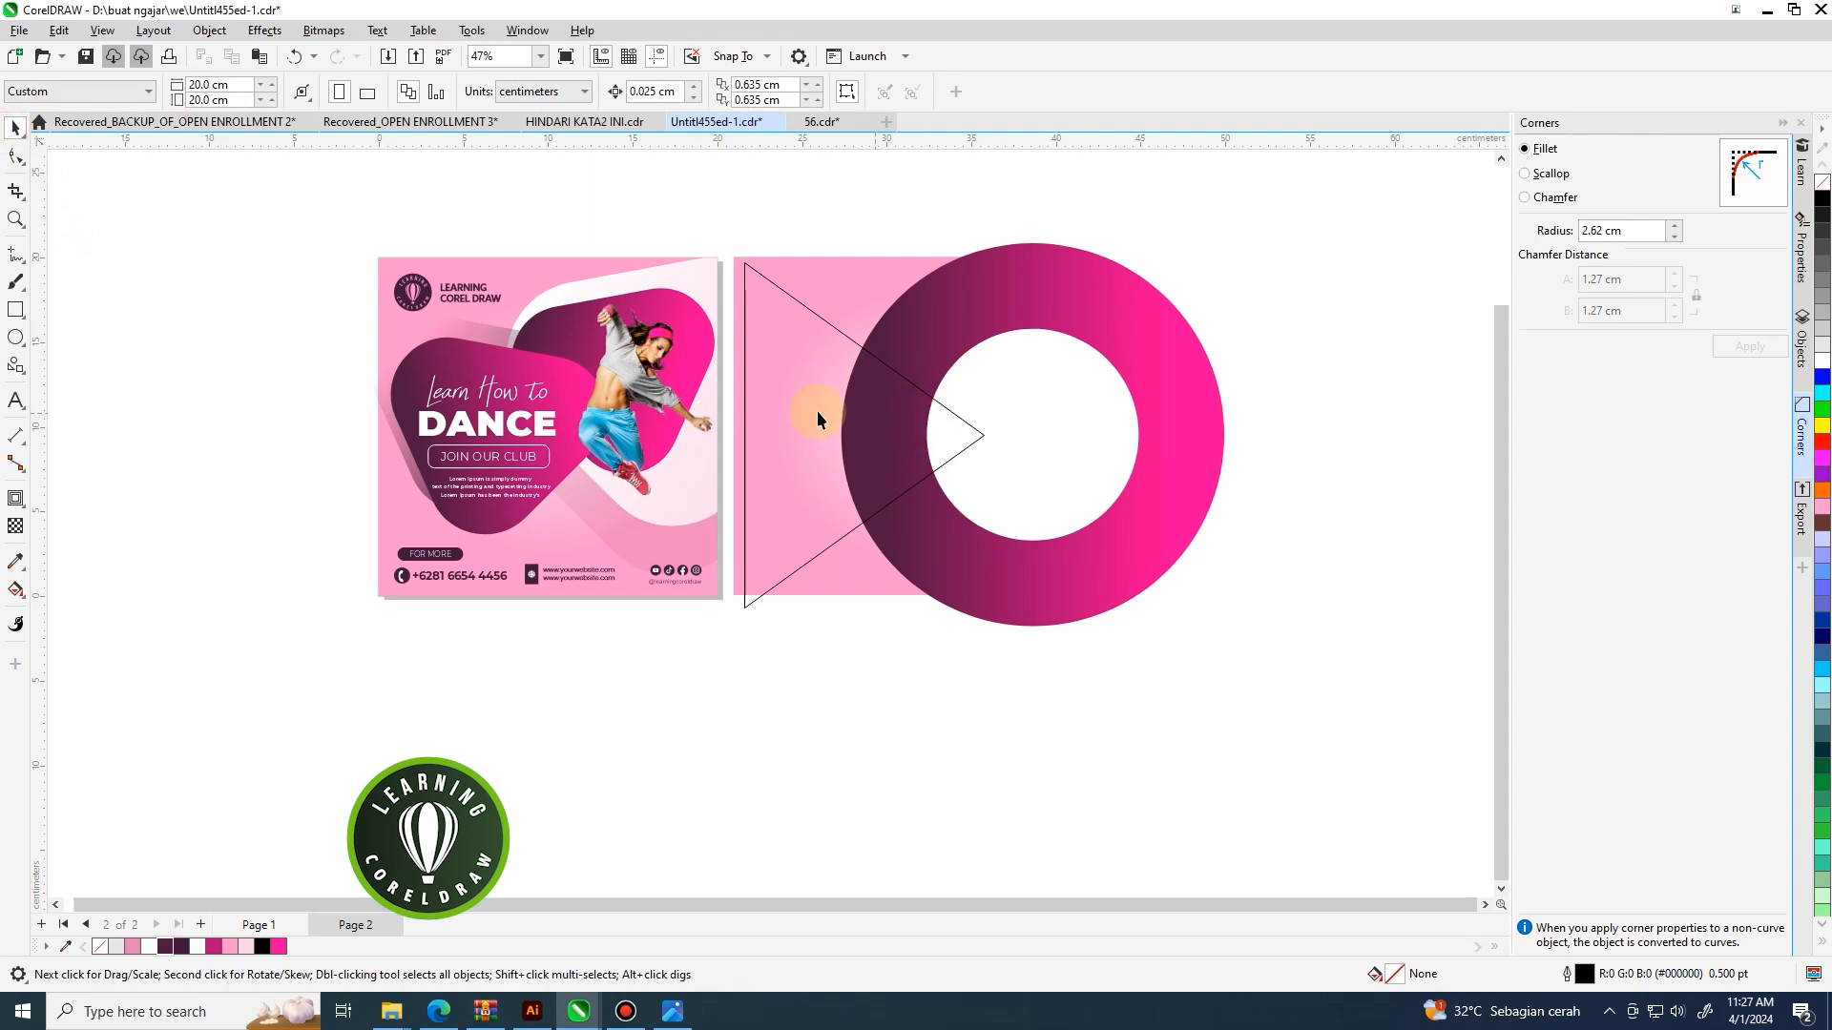
pyautogui.scroll(2, 829, 412)
pyautogui.moveTo(799, 399); pyautogui.dragTo(785, 396)
pyautogui.scroll(-1, 785, 397)
pyautogui.press('shift')
pyautogui.keyDown('shift'); pyautogui.click(812, 284); pyautogui.keyUp('shift')
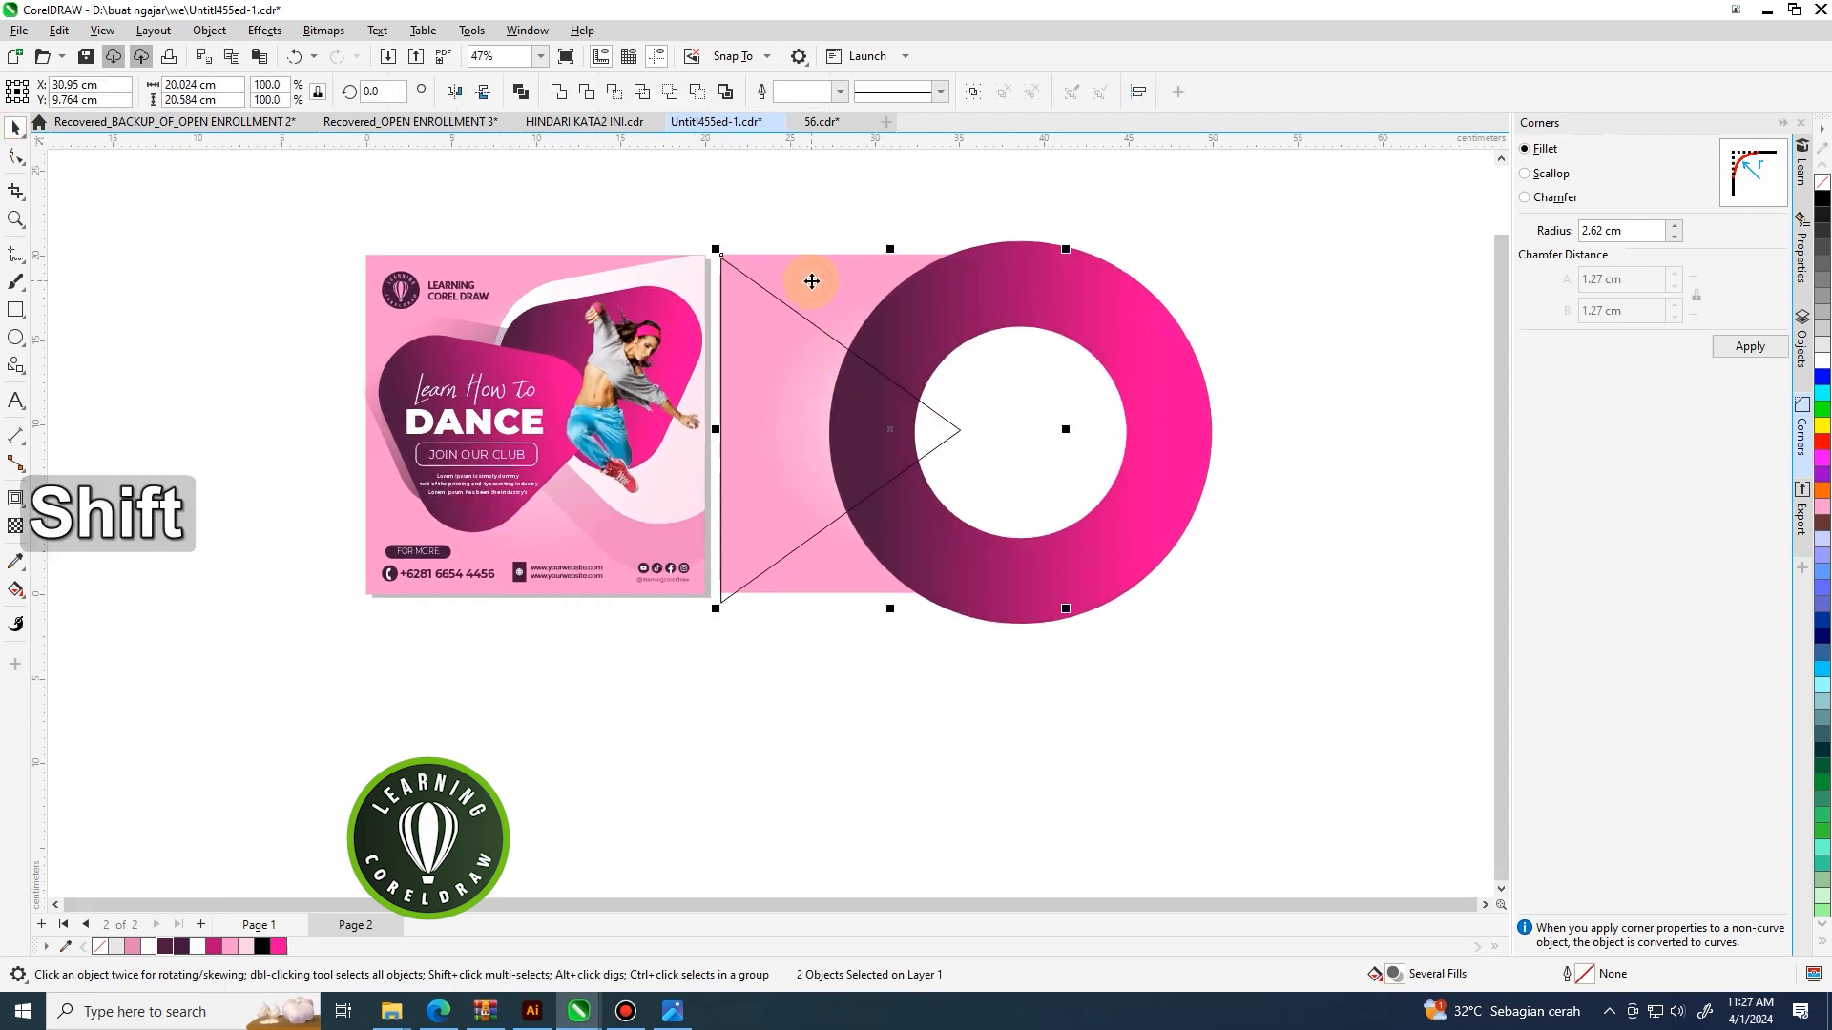
pyautogui.press('l')
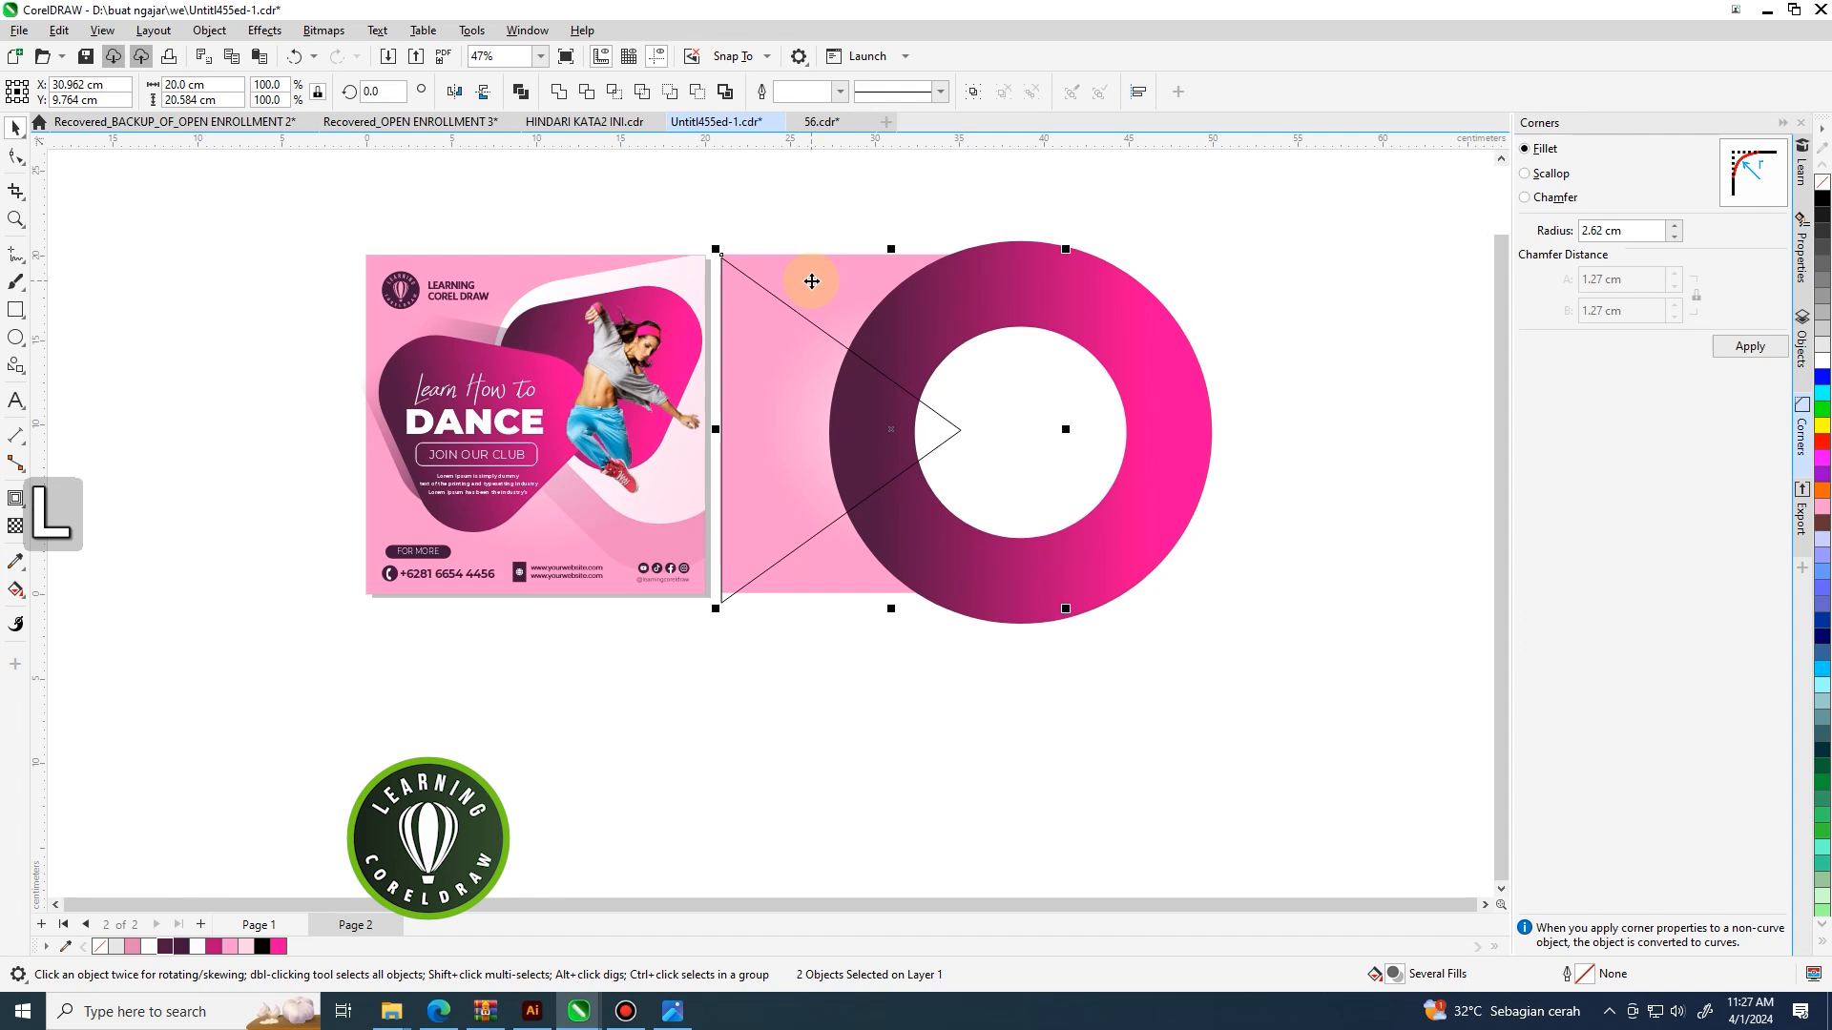
pyautogui.press('e')
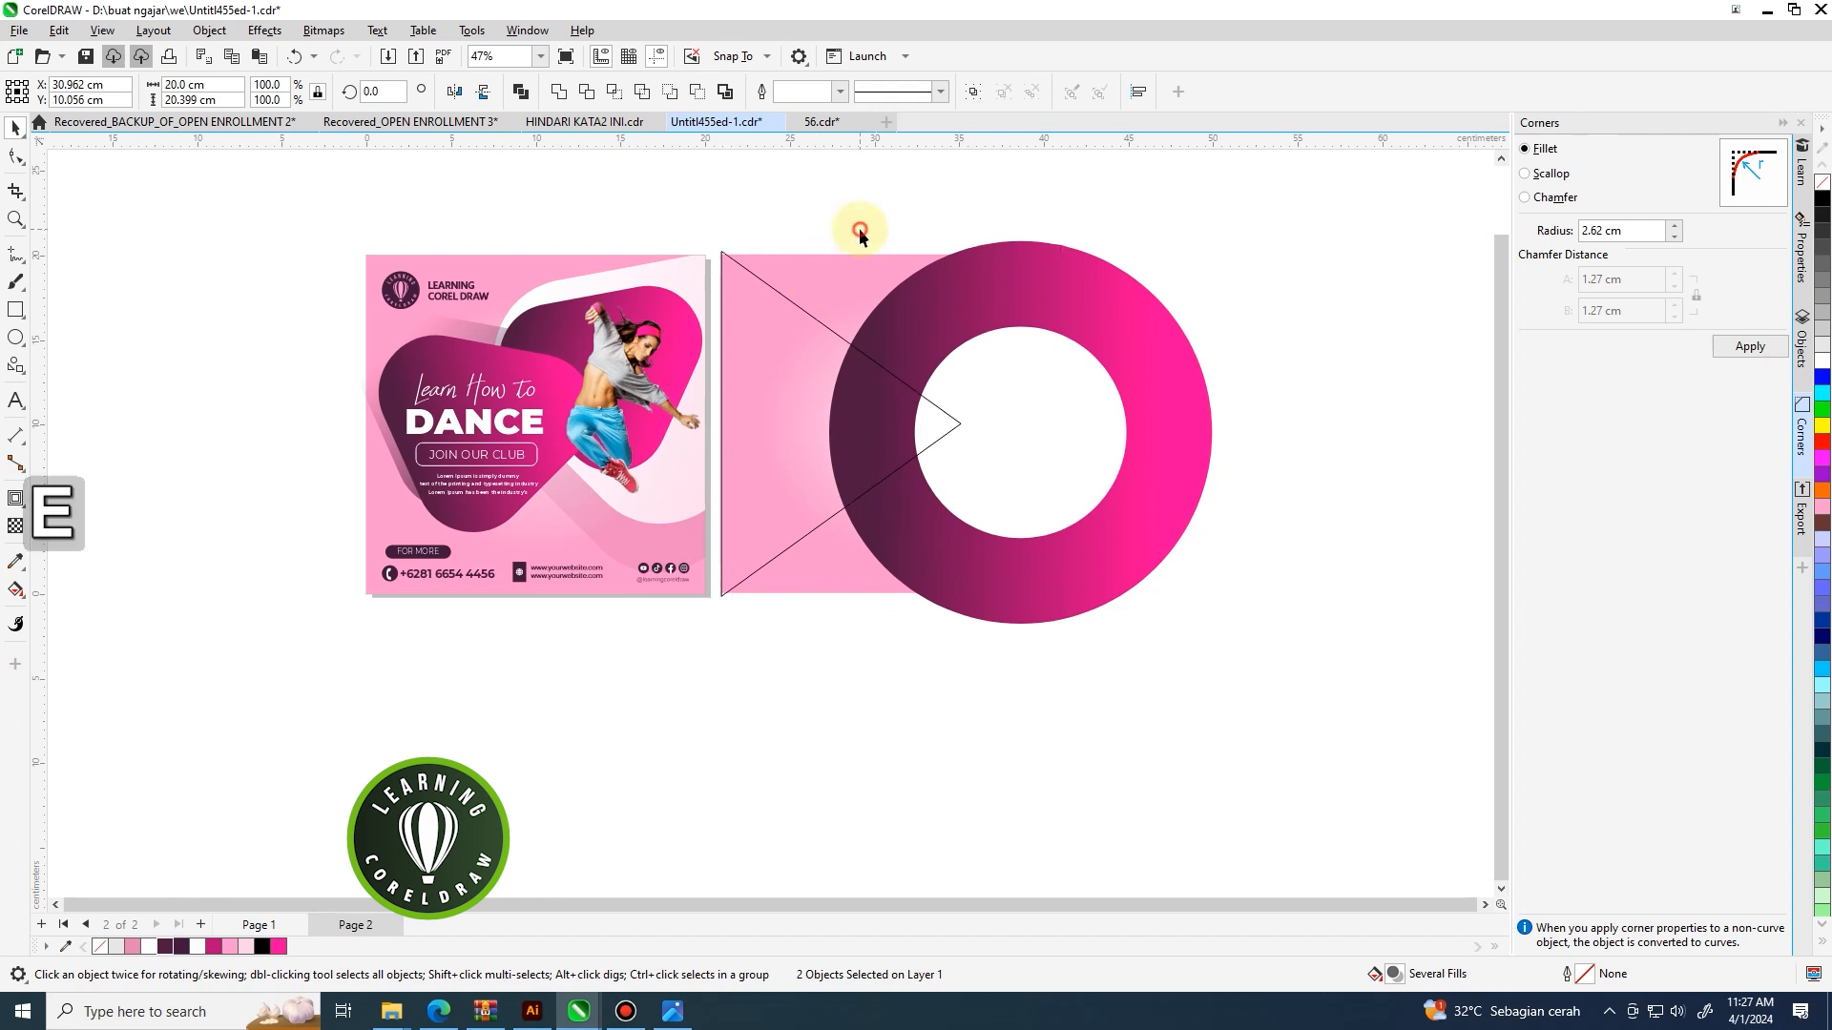
pyautogui.click(860, 235)
# Apply a horizontal linear fountain fill to the triangle, running from near its tip to near its base edge.
pyautogui.scroll(1, 801, 355)
pyautogui.click(785, 372)
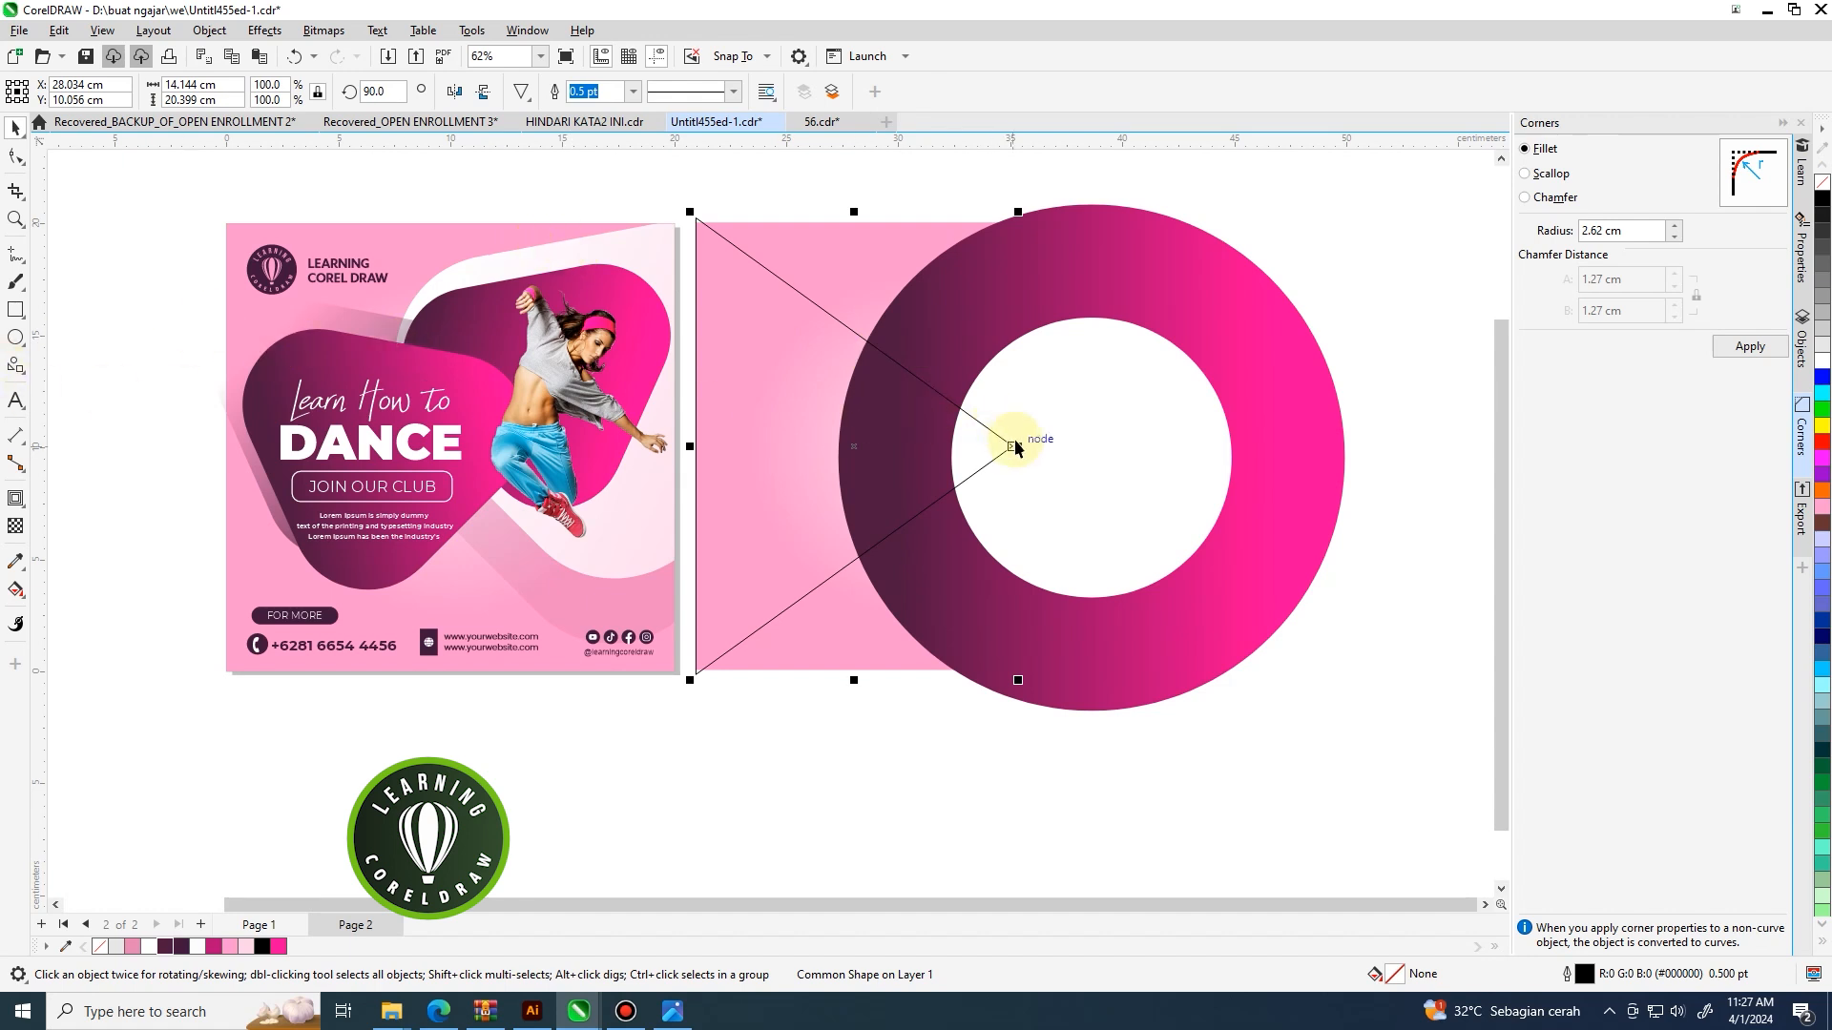
pyautogui.click(1075, 320)
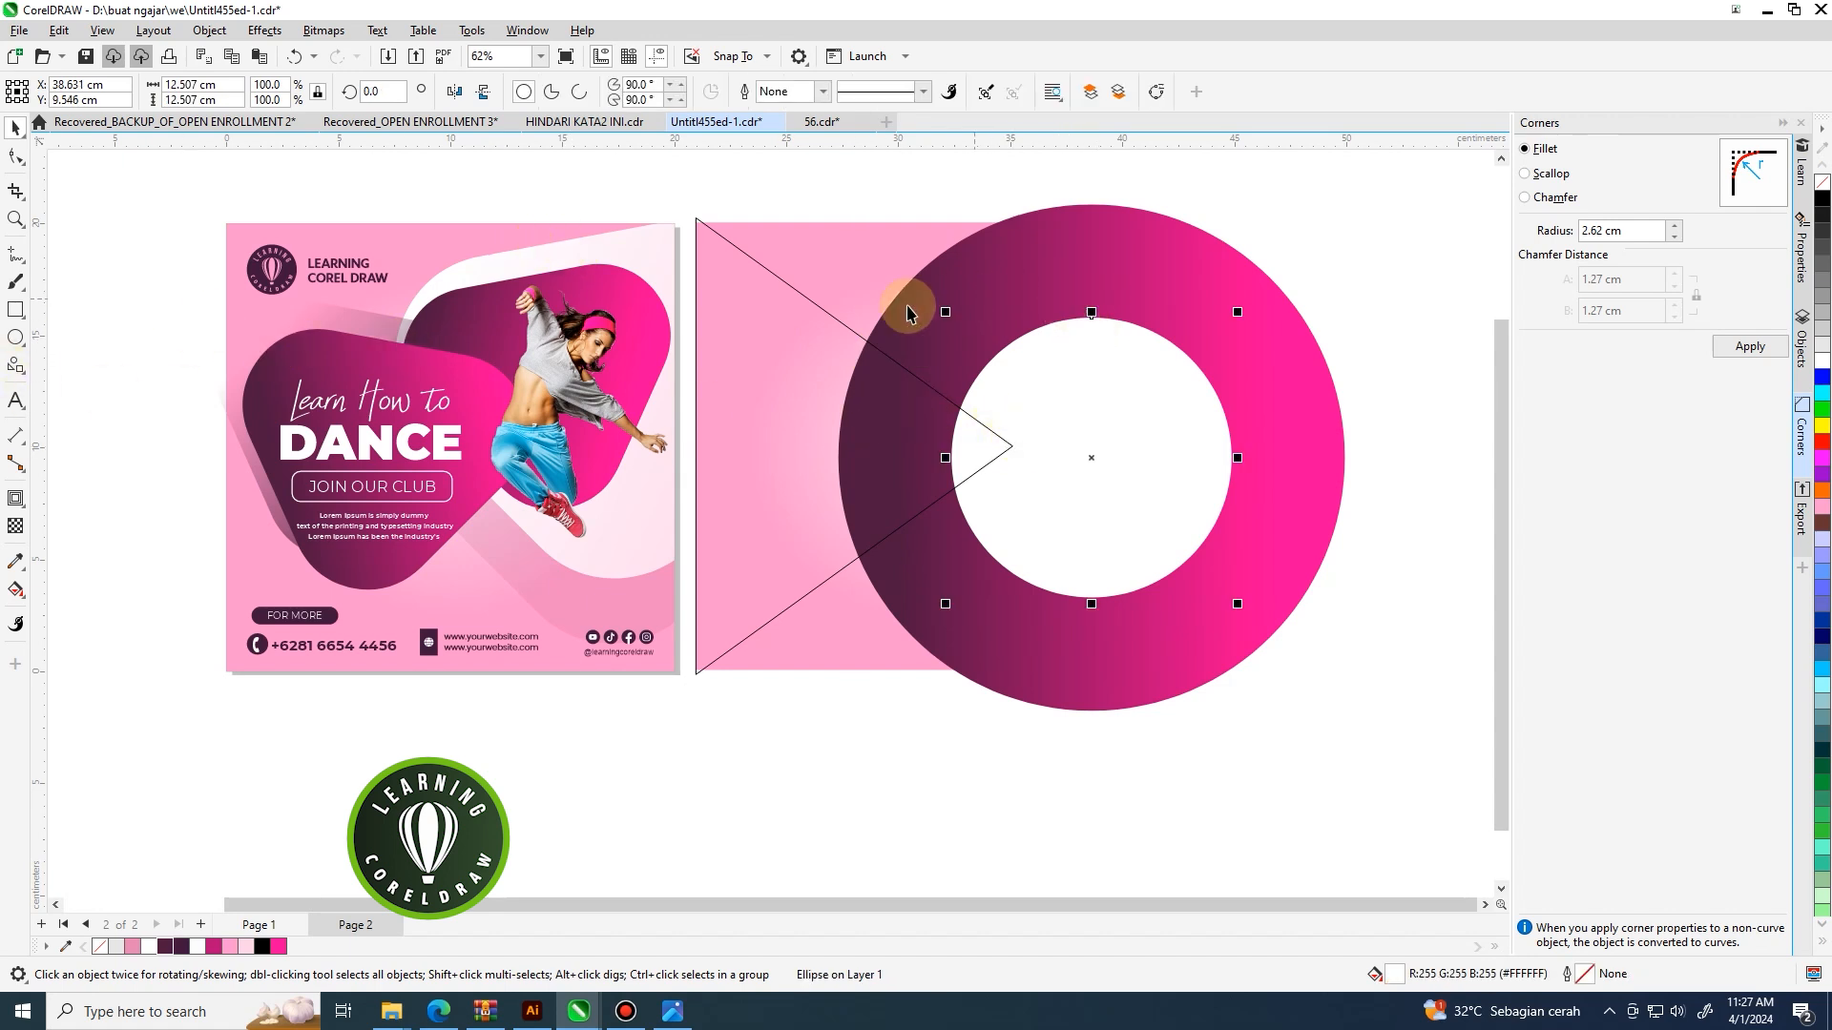
pyautogui.click(722, 367)
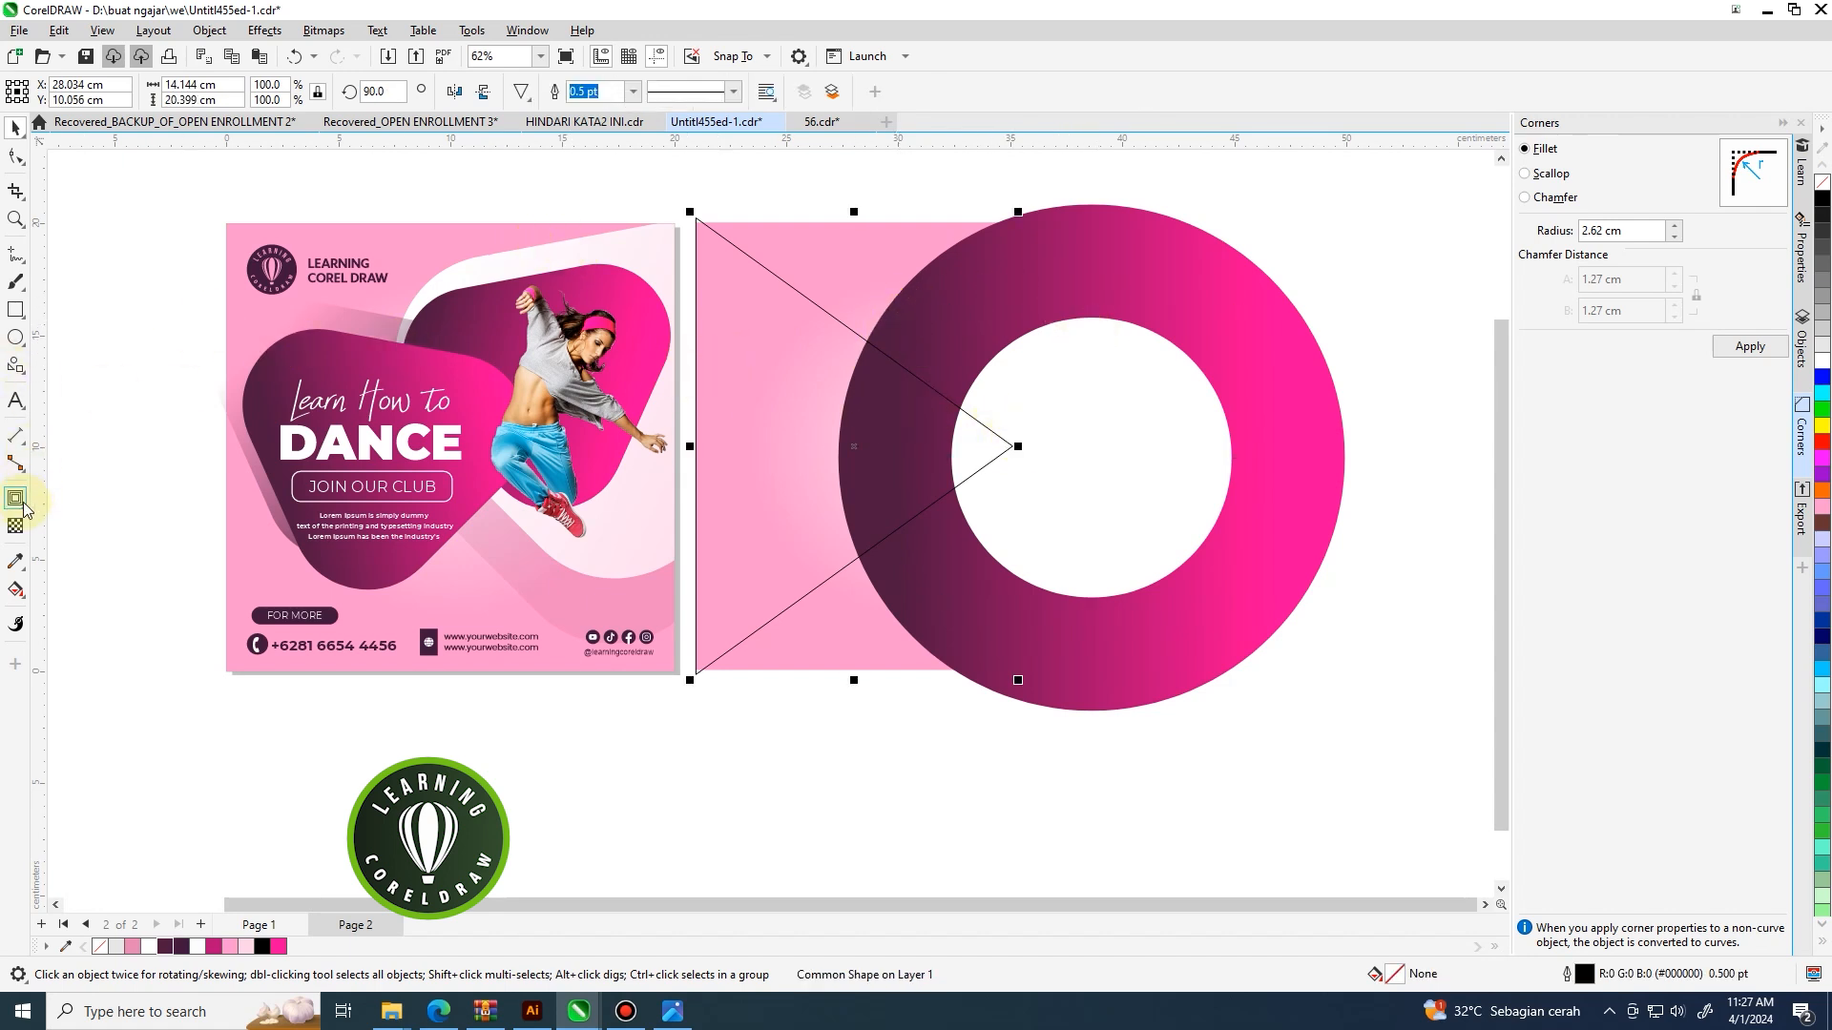
pyautogui.click(17, 590)
pyautogui.scroll(1, 763, 437)
pyautogui.moveTo(944, 439); pyautogui.dragTo(703, 435)
# Colour the triangle's gradient bright pink at the tip end and dark purple at the base, and extend the pink end well beyond the tip.
pyautogui.click(970, 437)
pyautogui.click(261, 947)
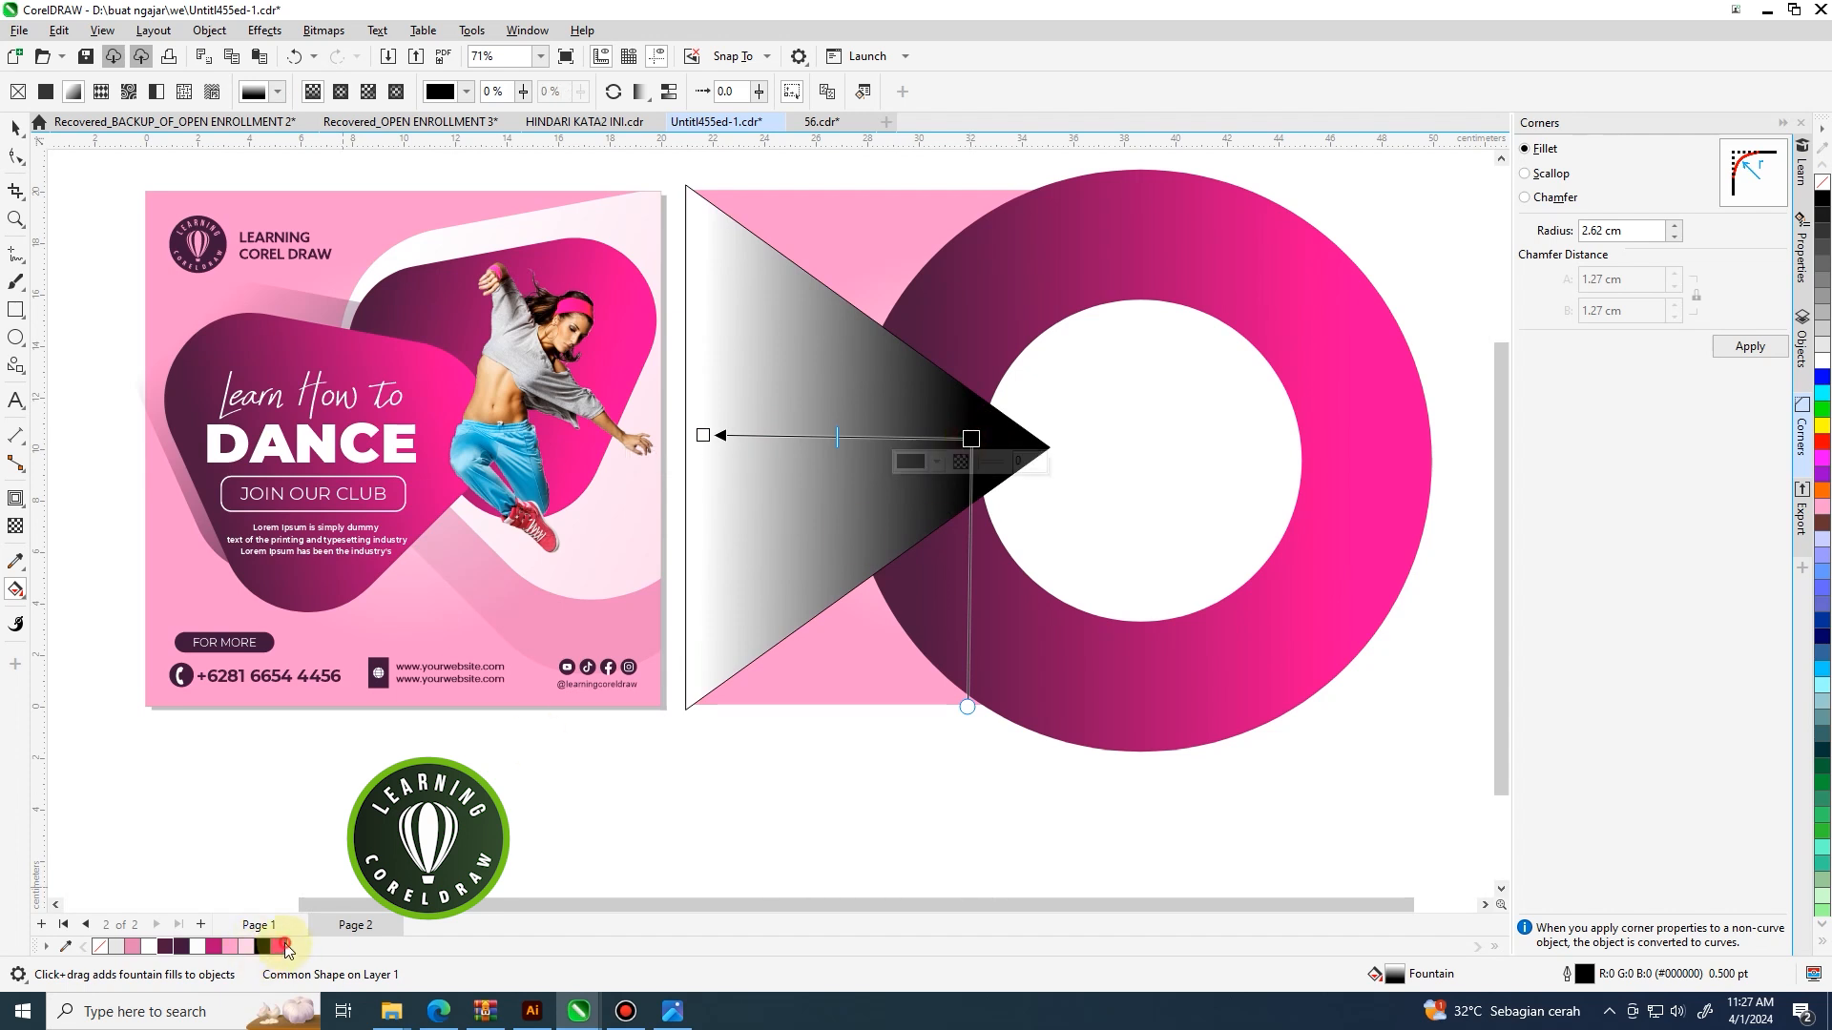
pyautogui.click(278, 946)
pyautogui.click(703, 435)
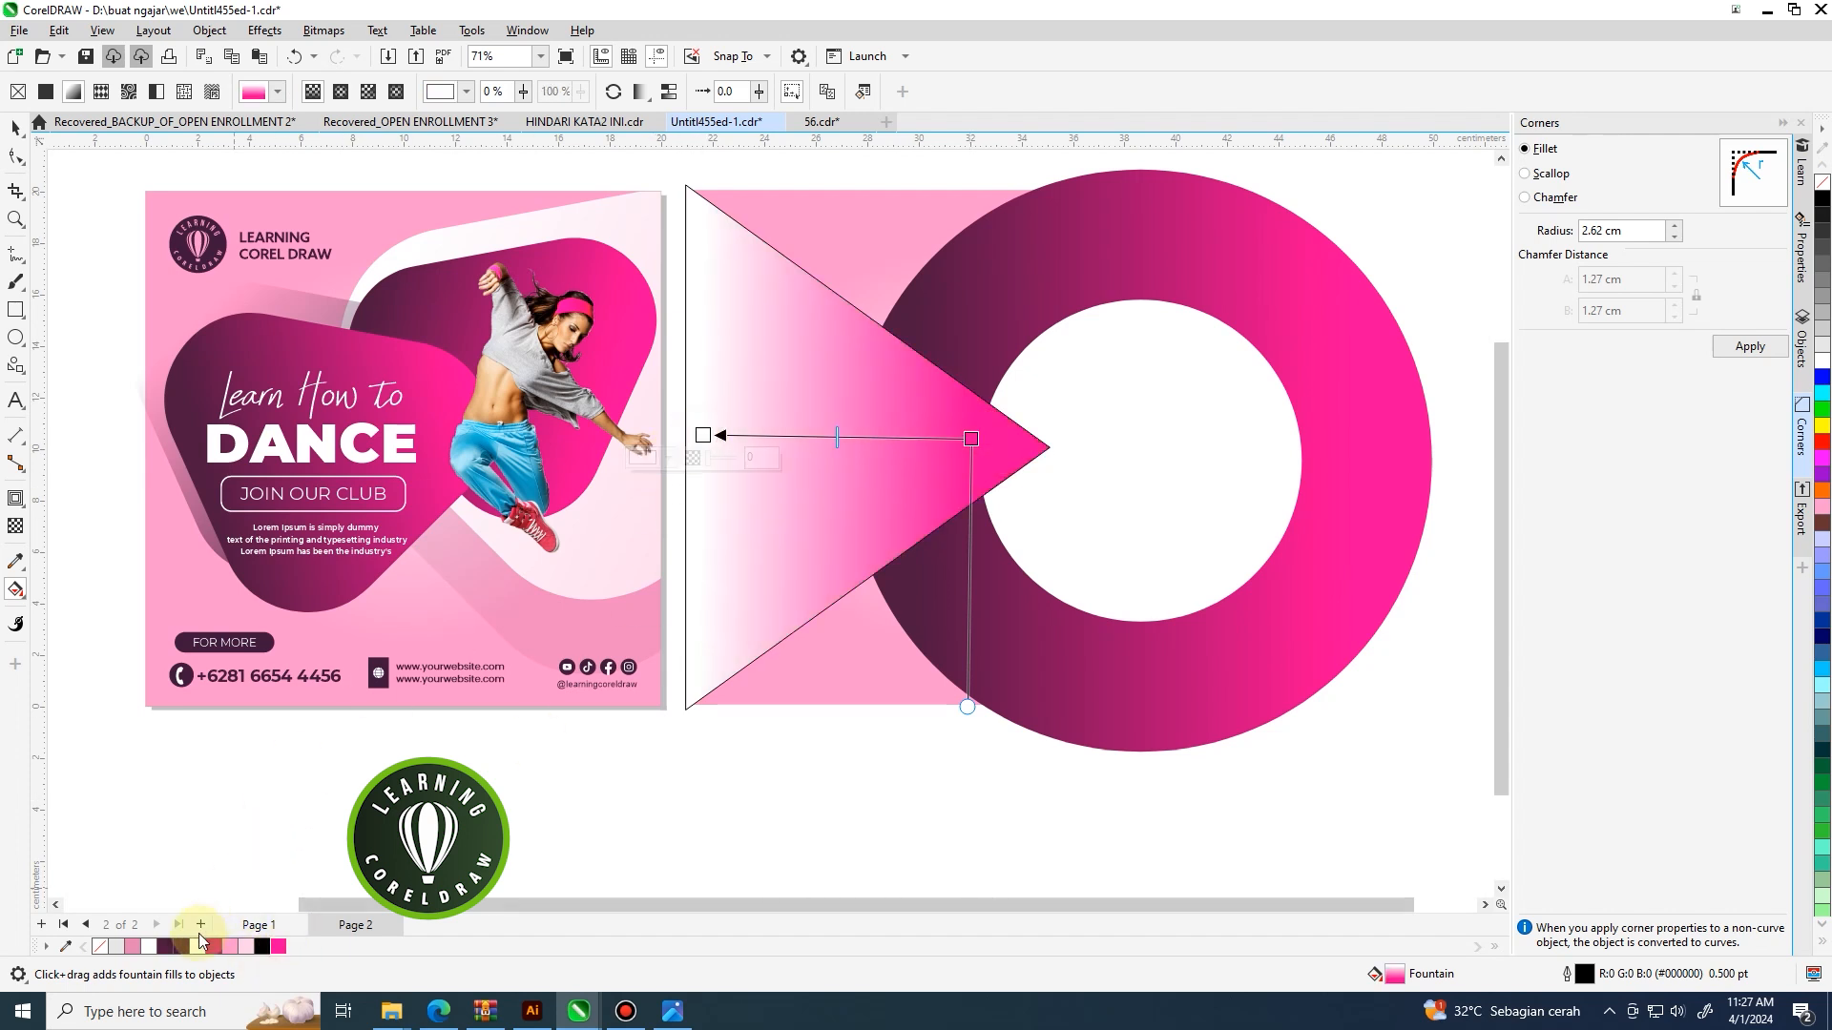
pyautogui.click(172, 947)
pyautogui.click(971, 440)
pyautogui.moveTo(971, 439); pyautogui.dragTo(1201, 455)
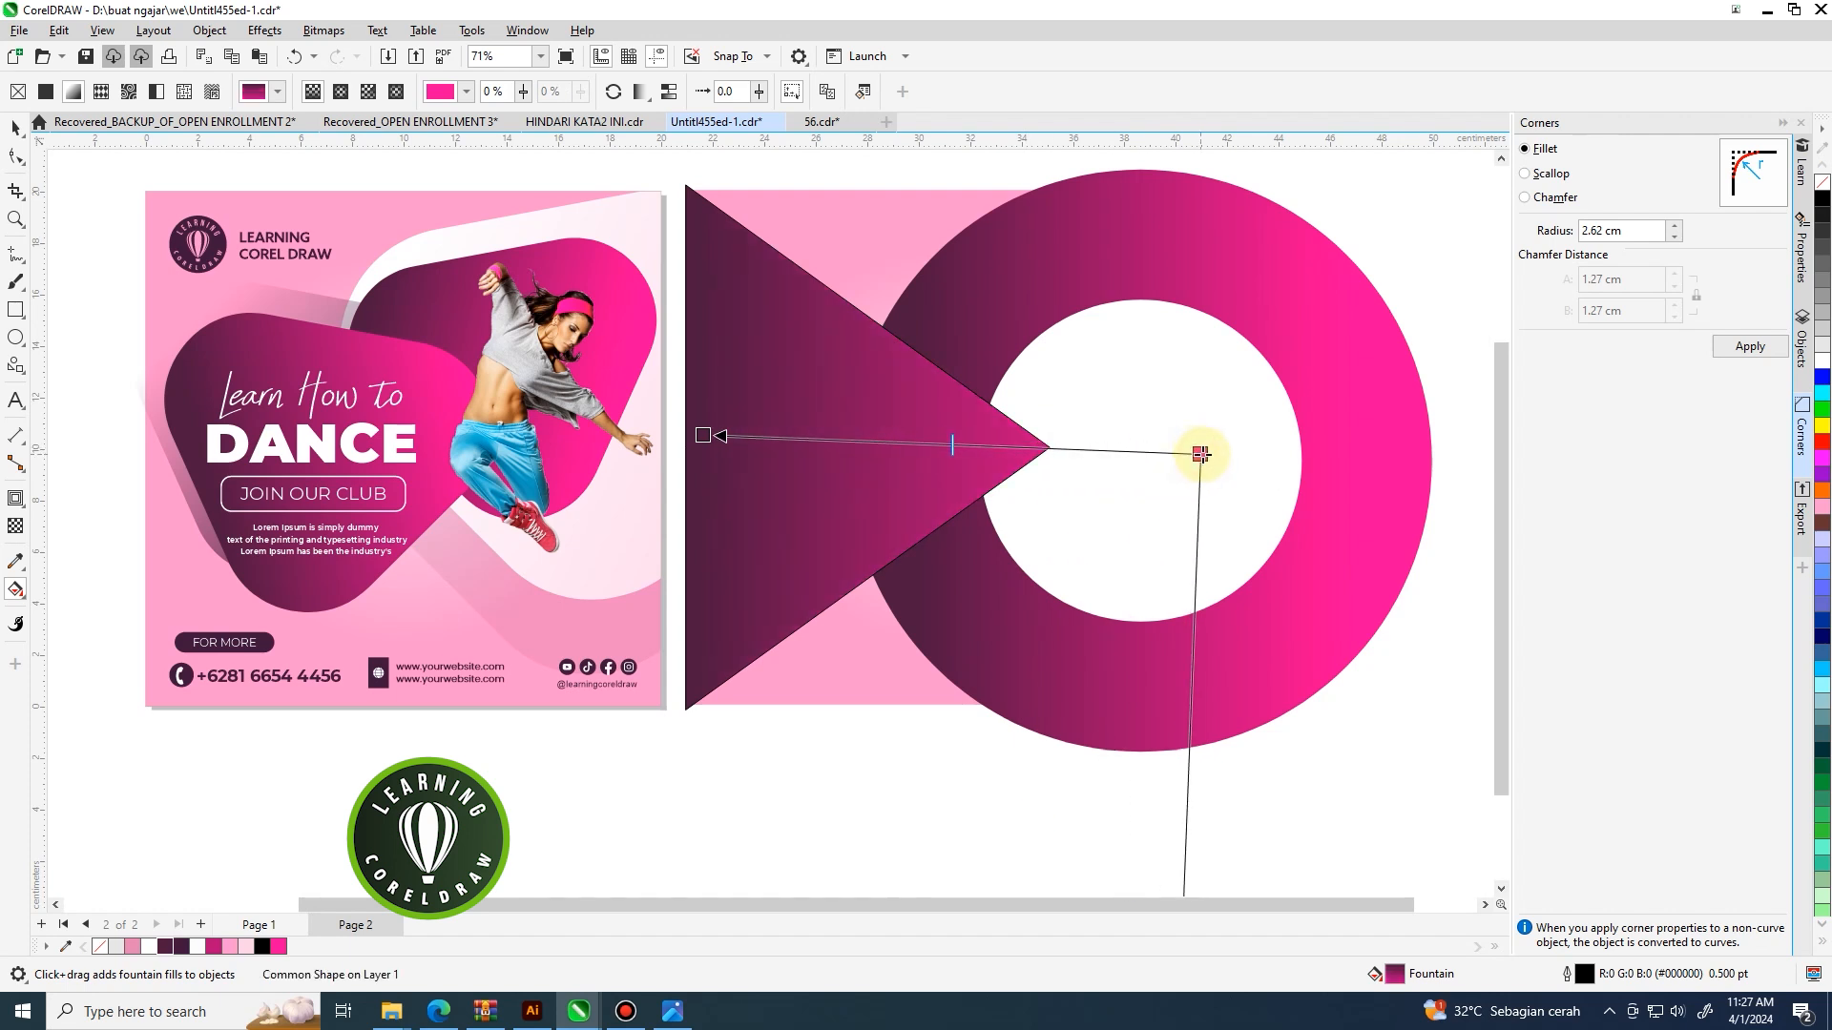
pyautogui.click(913, 445)
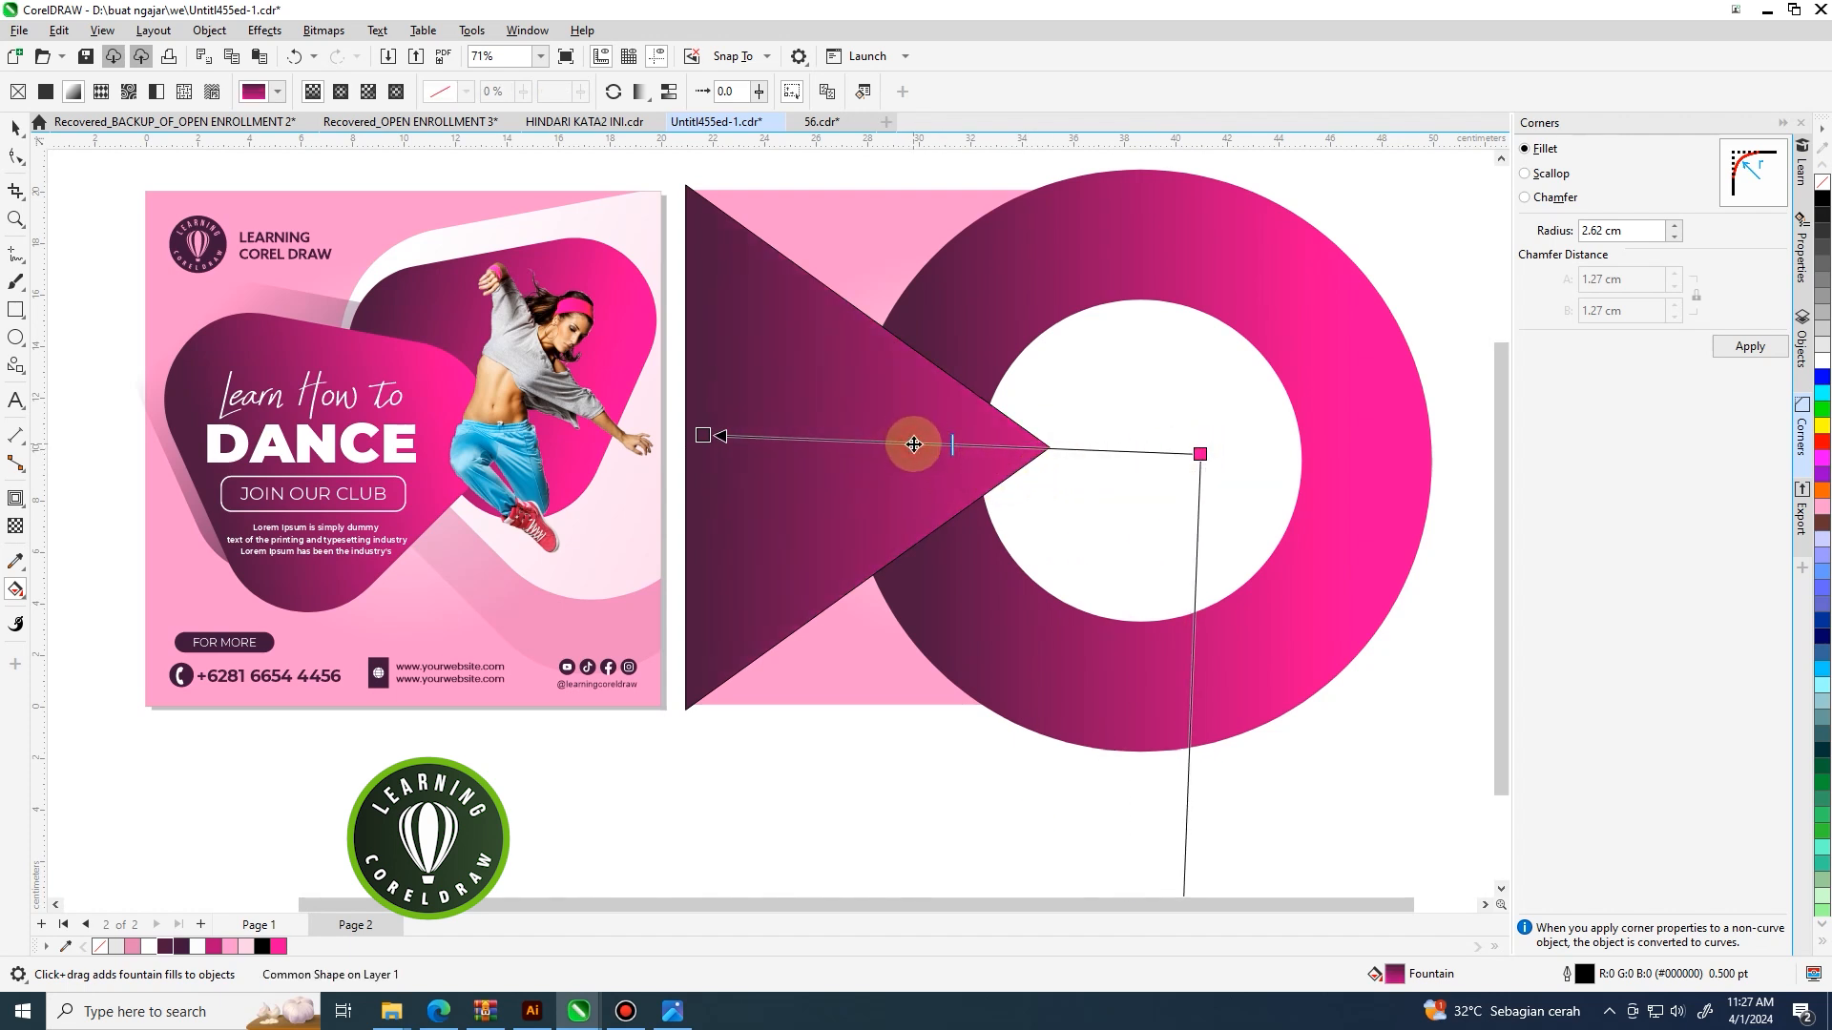
# Remove the outline from the gradient triangle.
pyautogui.click(16, 128)
pyautogui.click(784, 204)
pyautogui.click(783, 333)
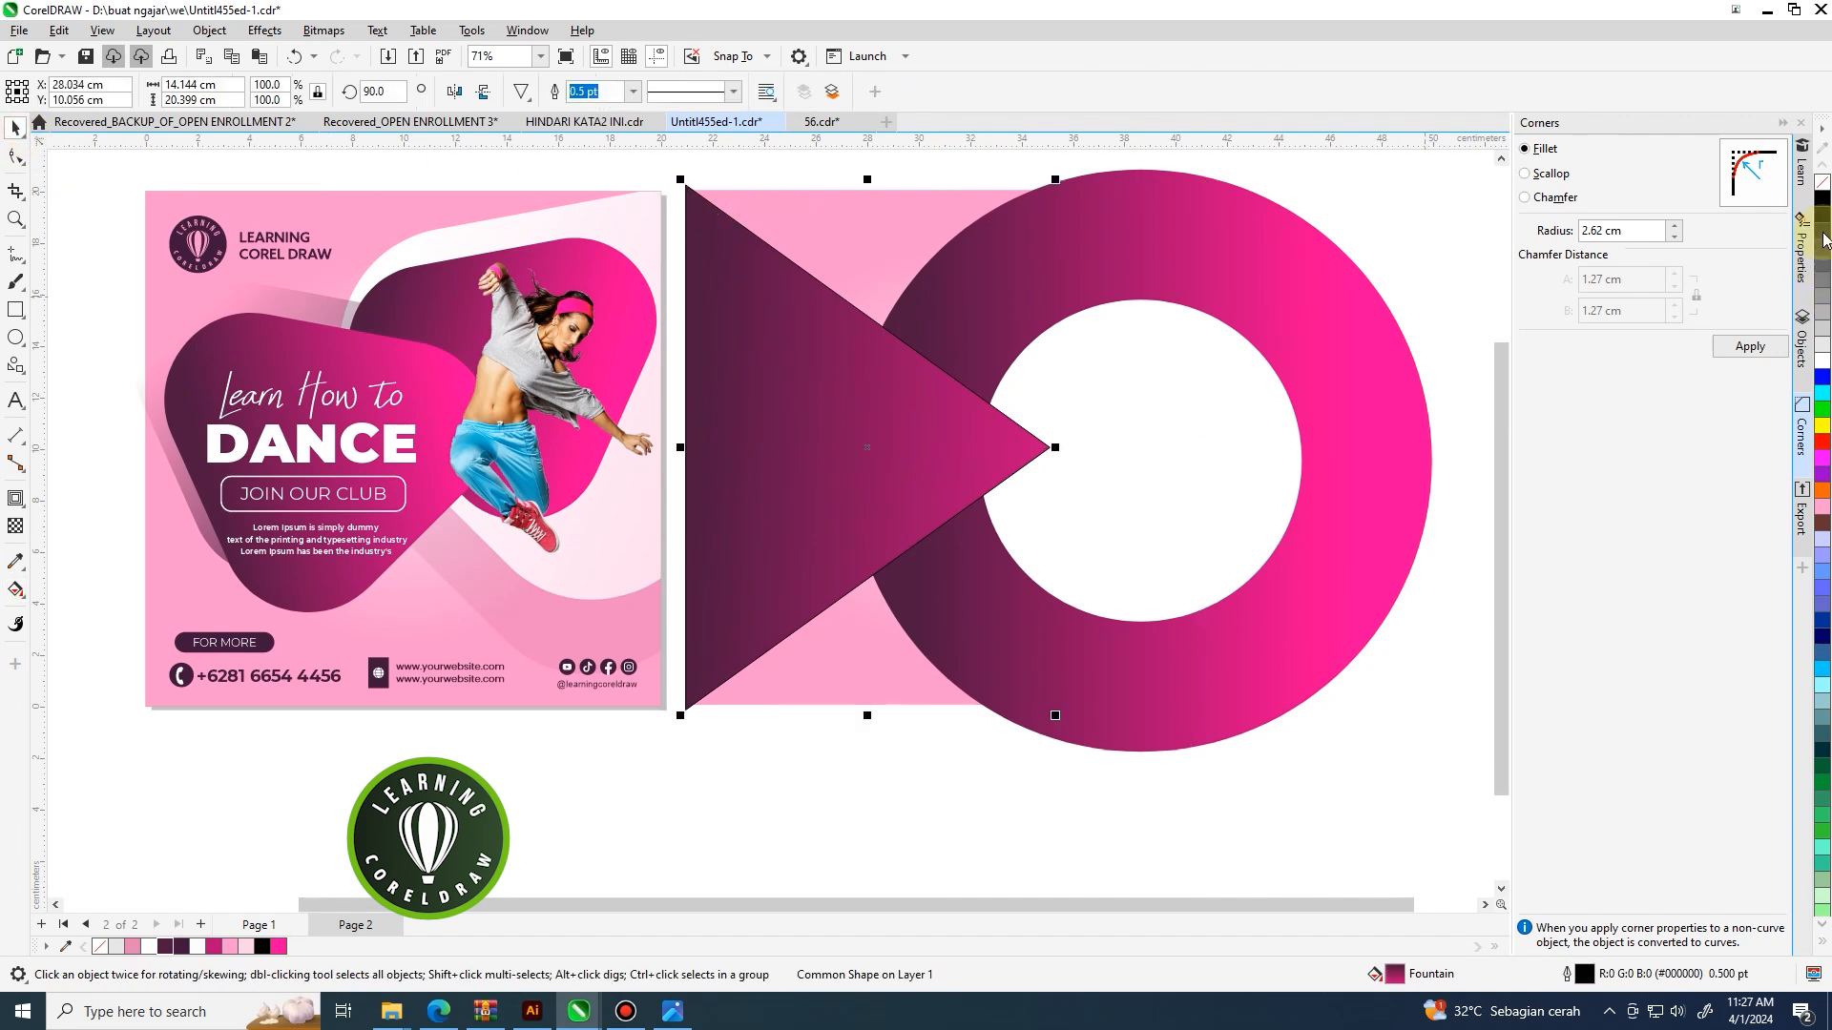
pyautogui.rightClick(1823, 183)
pyautogui.click(1501, 240)
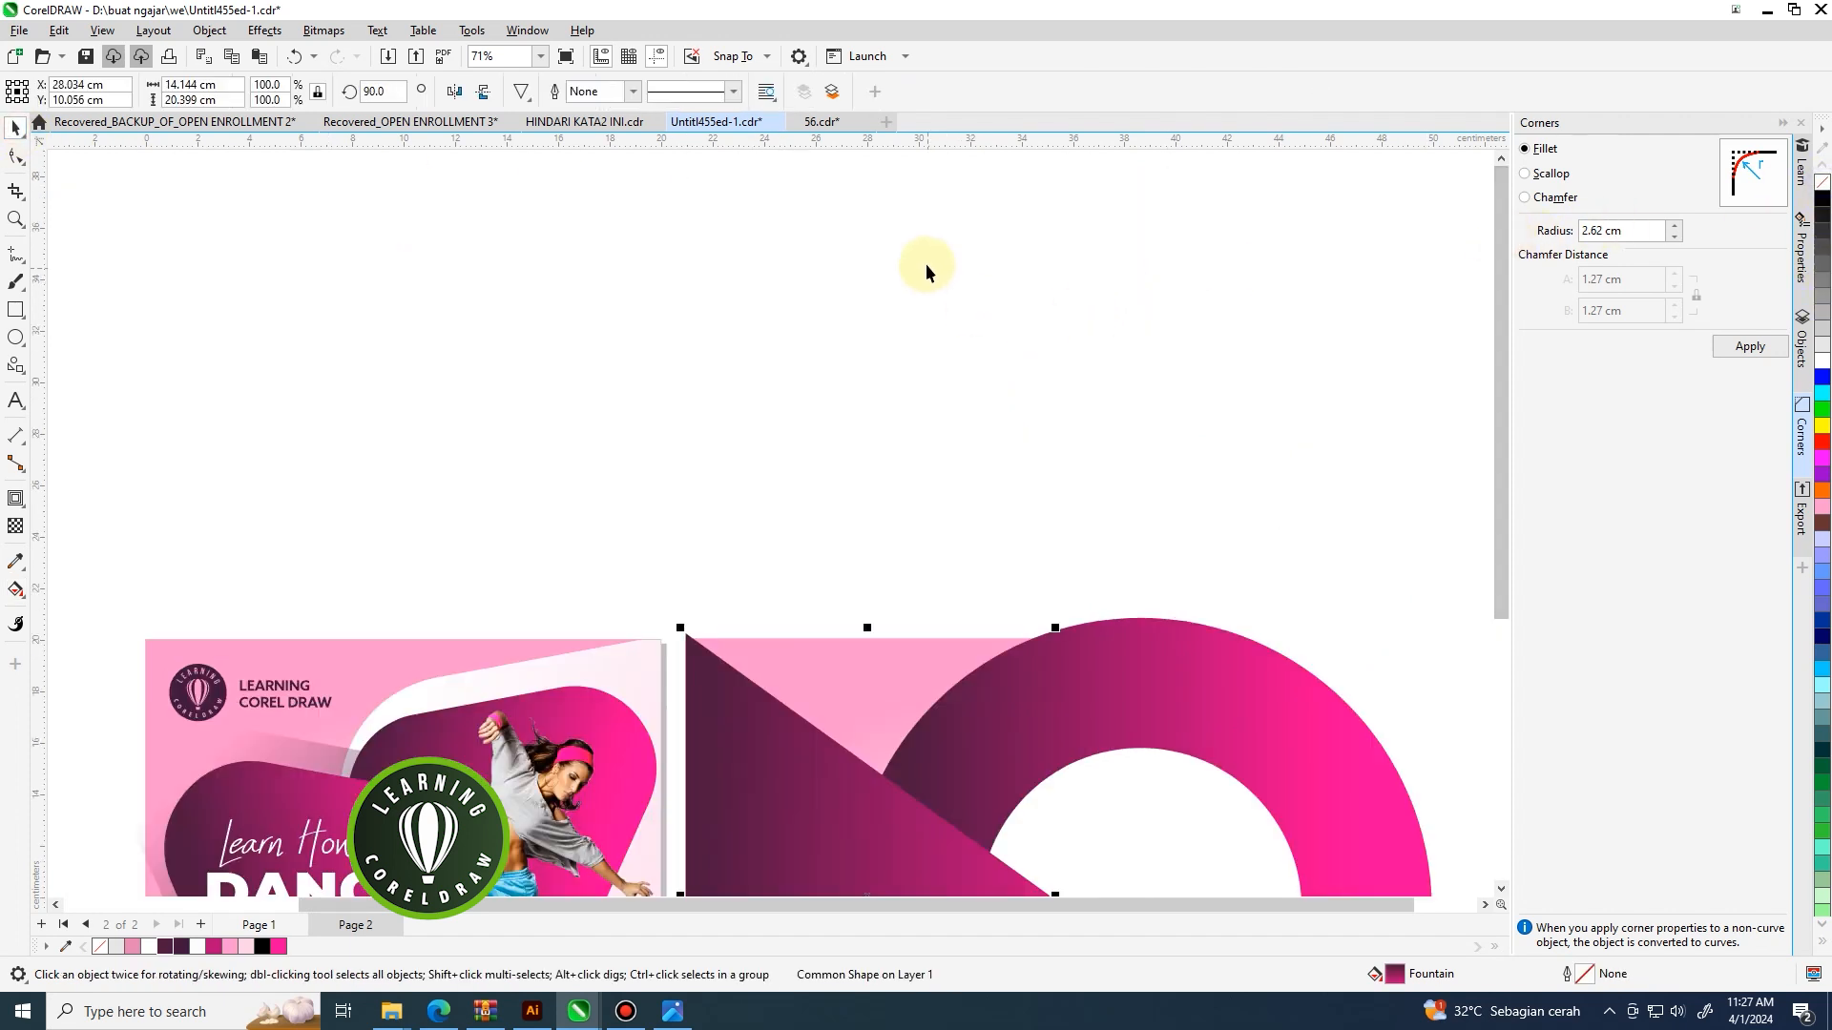
pyautogui.scroll(-2, 926, 270)
pyautogui.scroll(2, 900, 596)
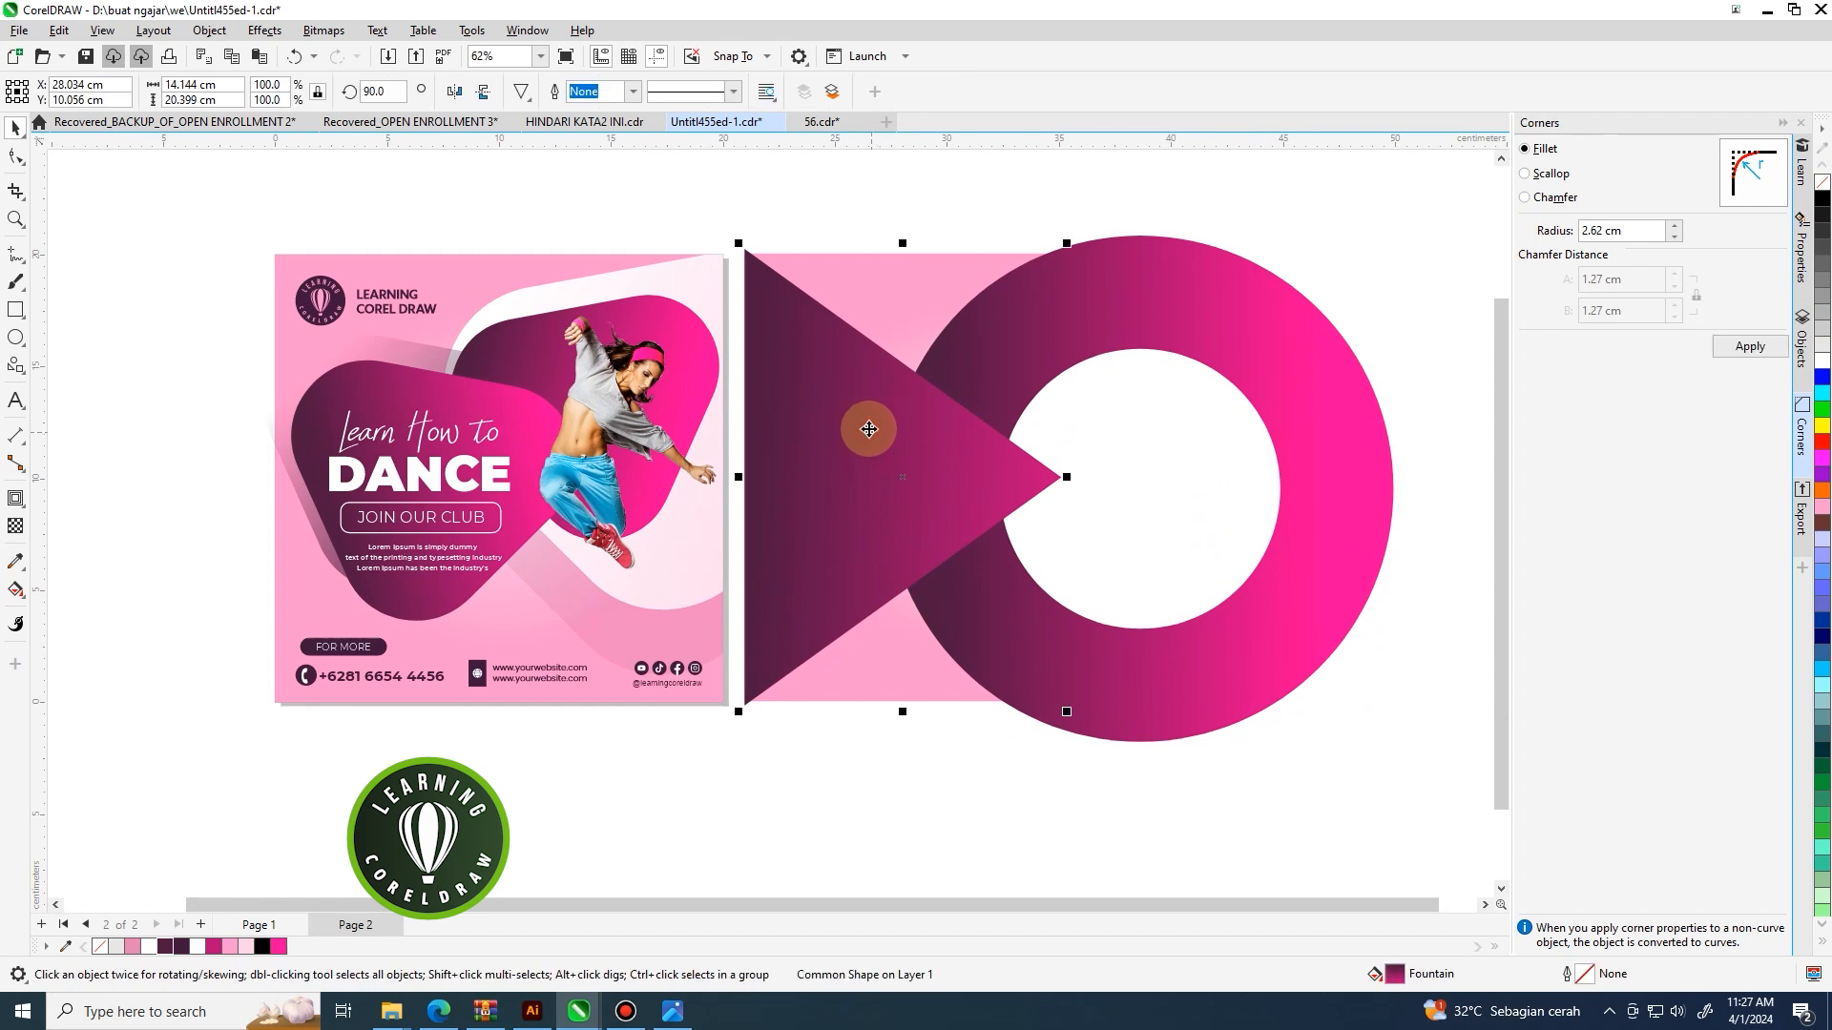
# Try a light grey duplicate of the triangle over the original, and delete it again.
pyautogui.rightClick(870, 435)
pyautogui.click(913, 533)
pyautogui.hotkey('ctrl', 'v')
pyautogui.rightClick(1411, 358)
pyautogui.click(1456, 504)
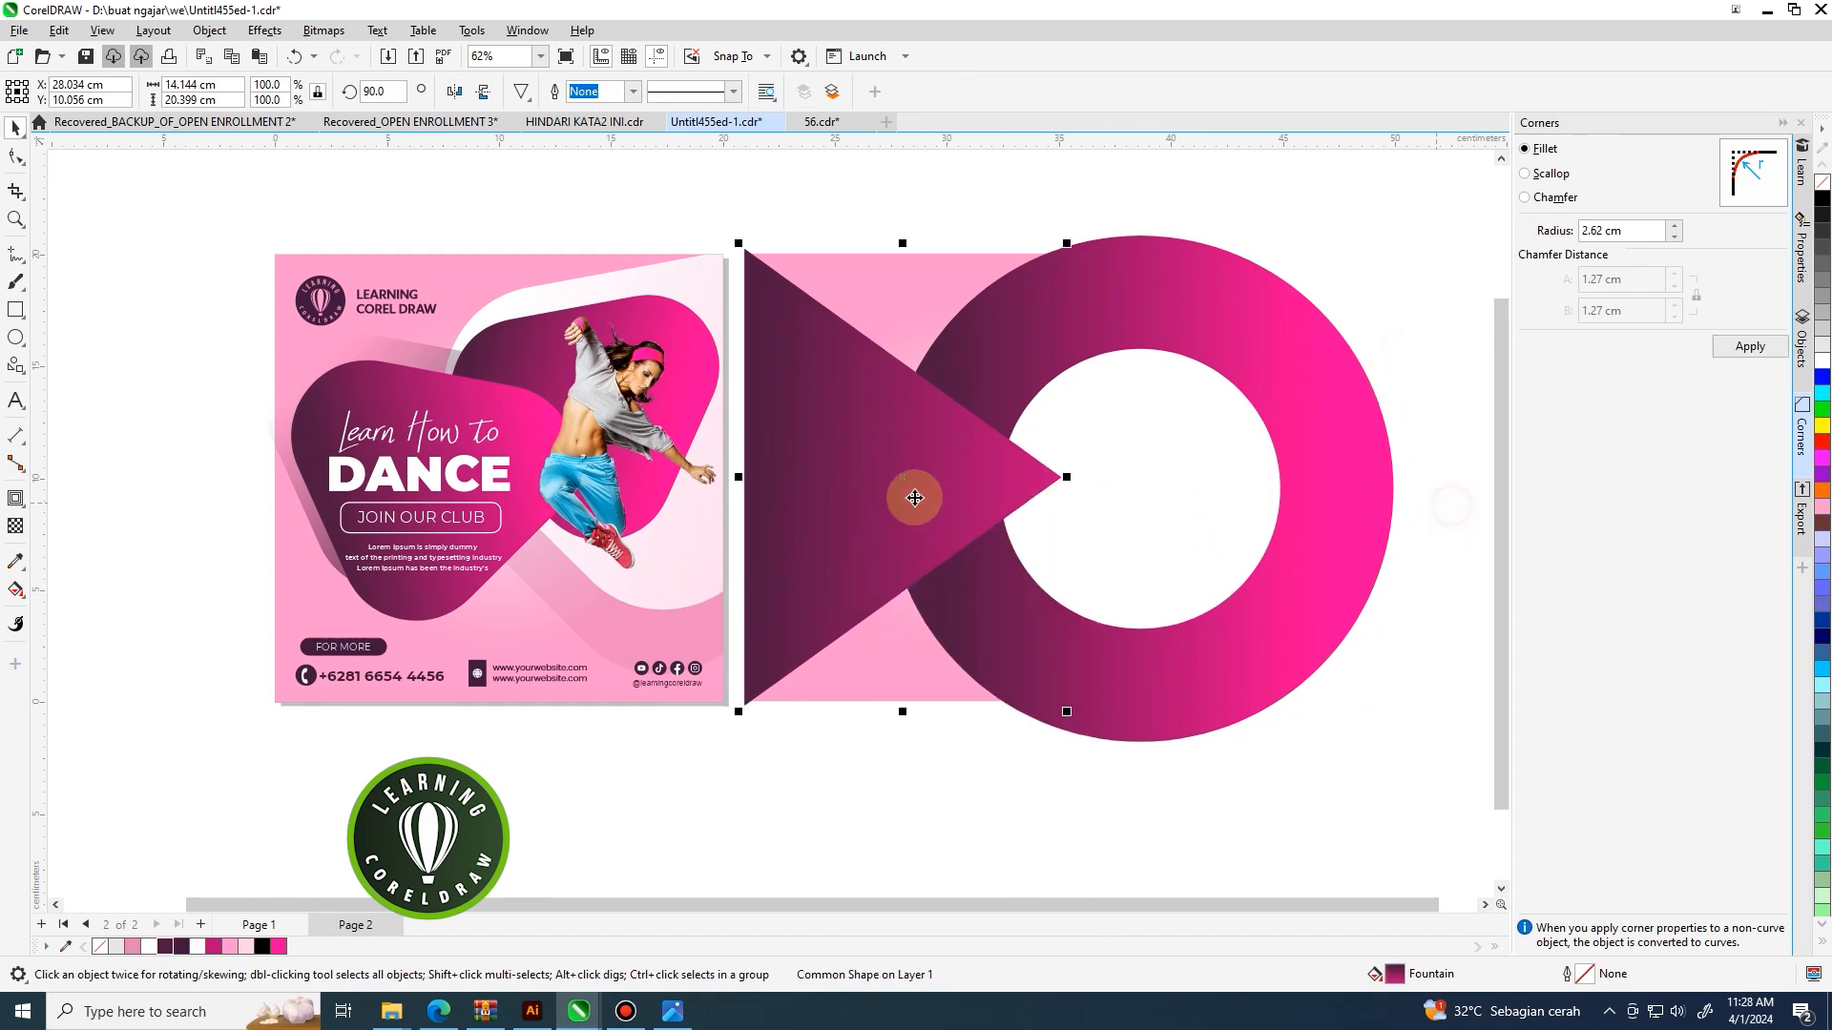
pyautogui.click(1822, 354)
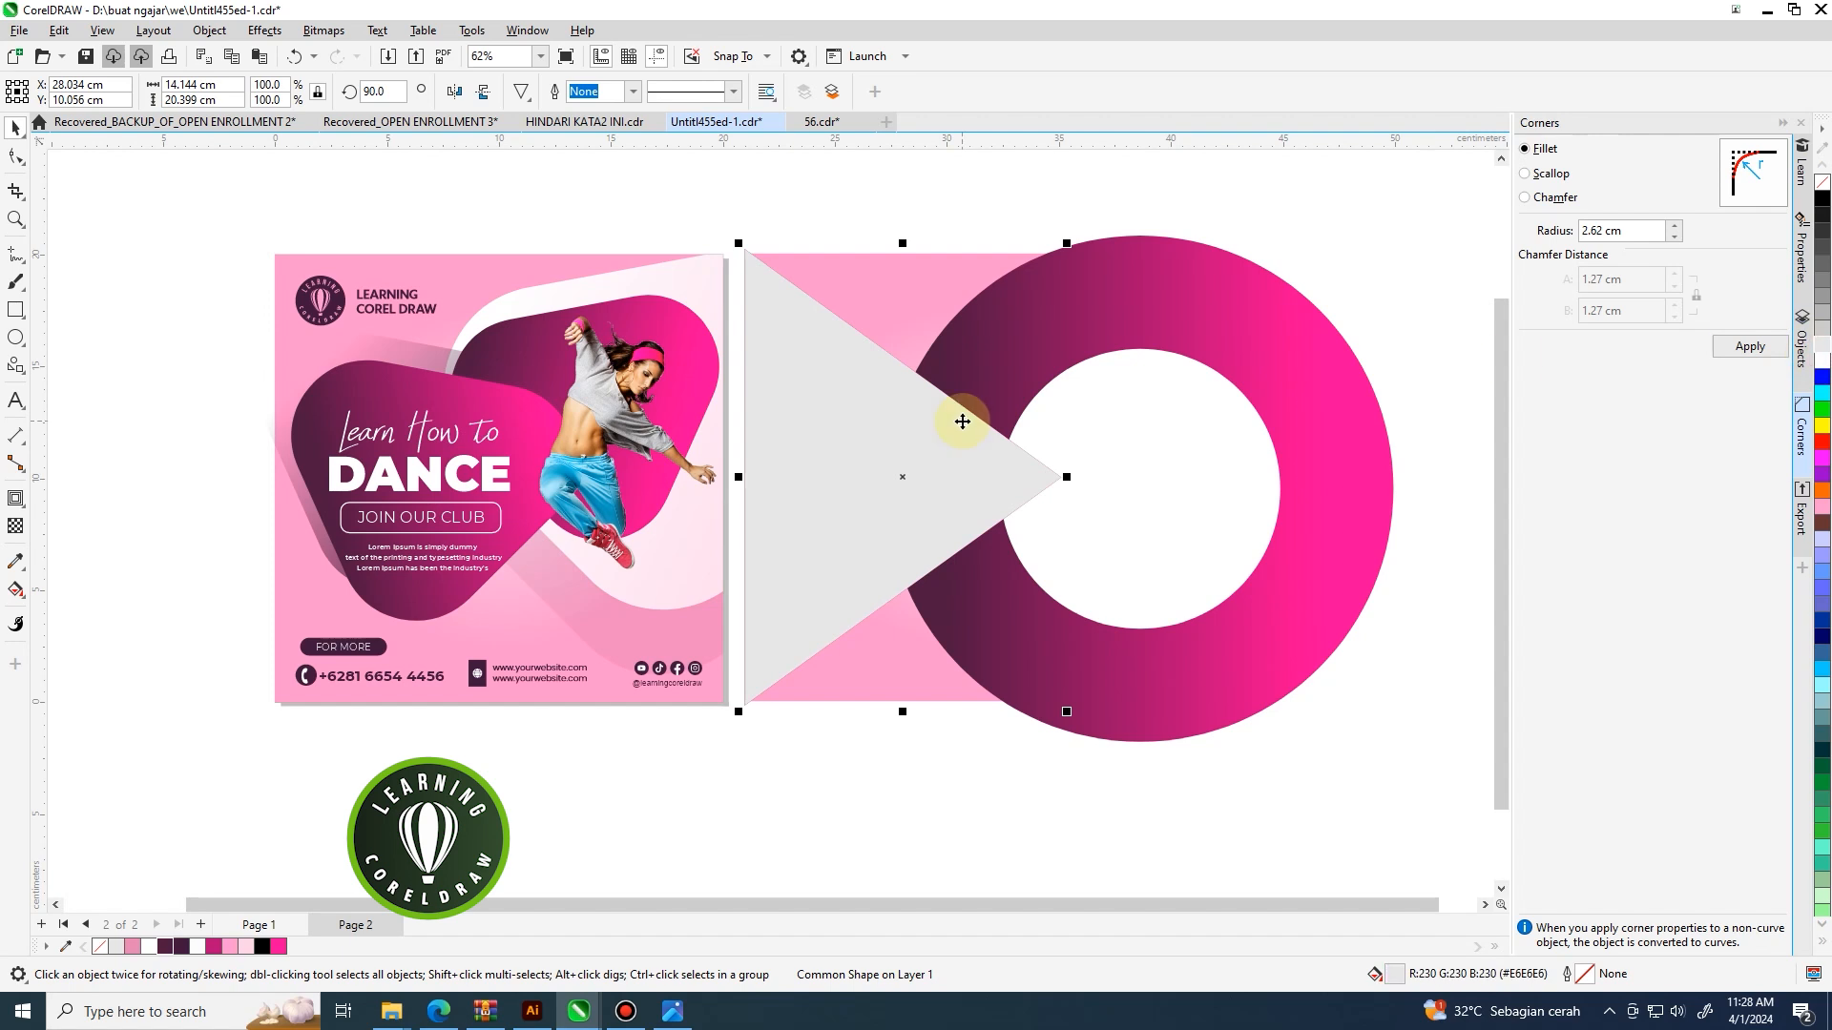
pyautogui.moveTo(940, 436); pyautogui.dragTo(1302, 451)
pyautogui.press('Delete')
pyautogui.moveTo(1059, 315); pyautogui.dragTo(1179, 295)
pyautogui.hotkey('ctrl', 'z')
# Duplicate the large gradient circle and shift the copy about 2.5 cm to the left over the triangle.
pyautogui.rightClick(1068, 294)
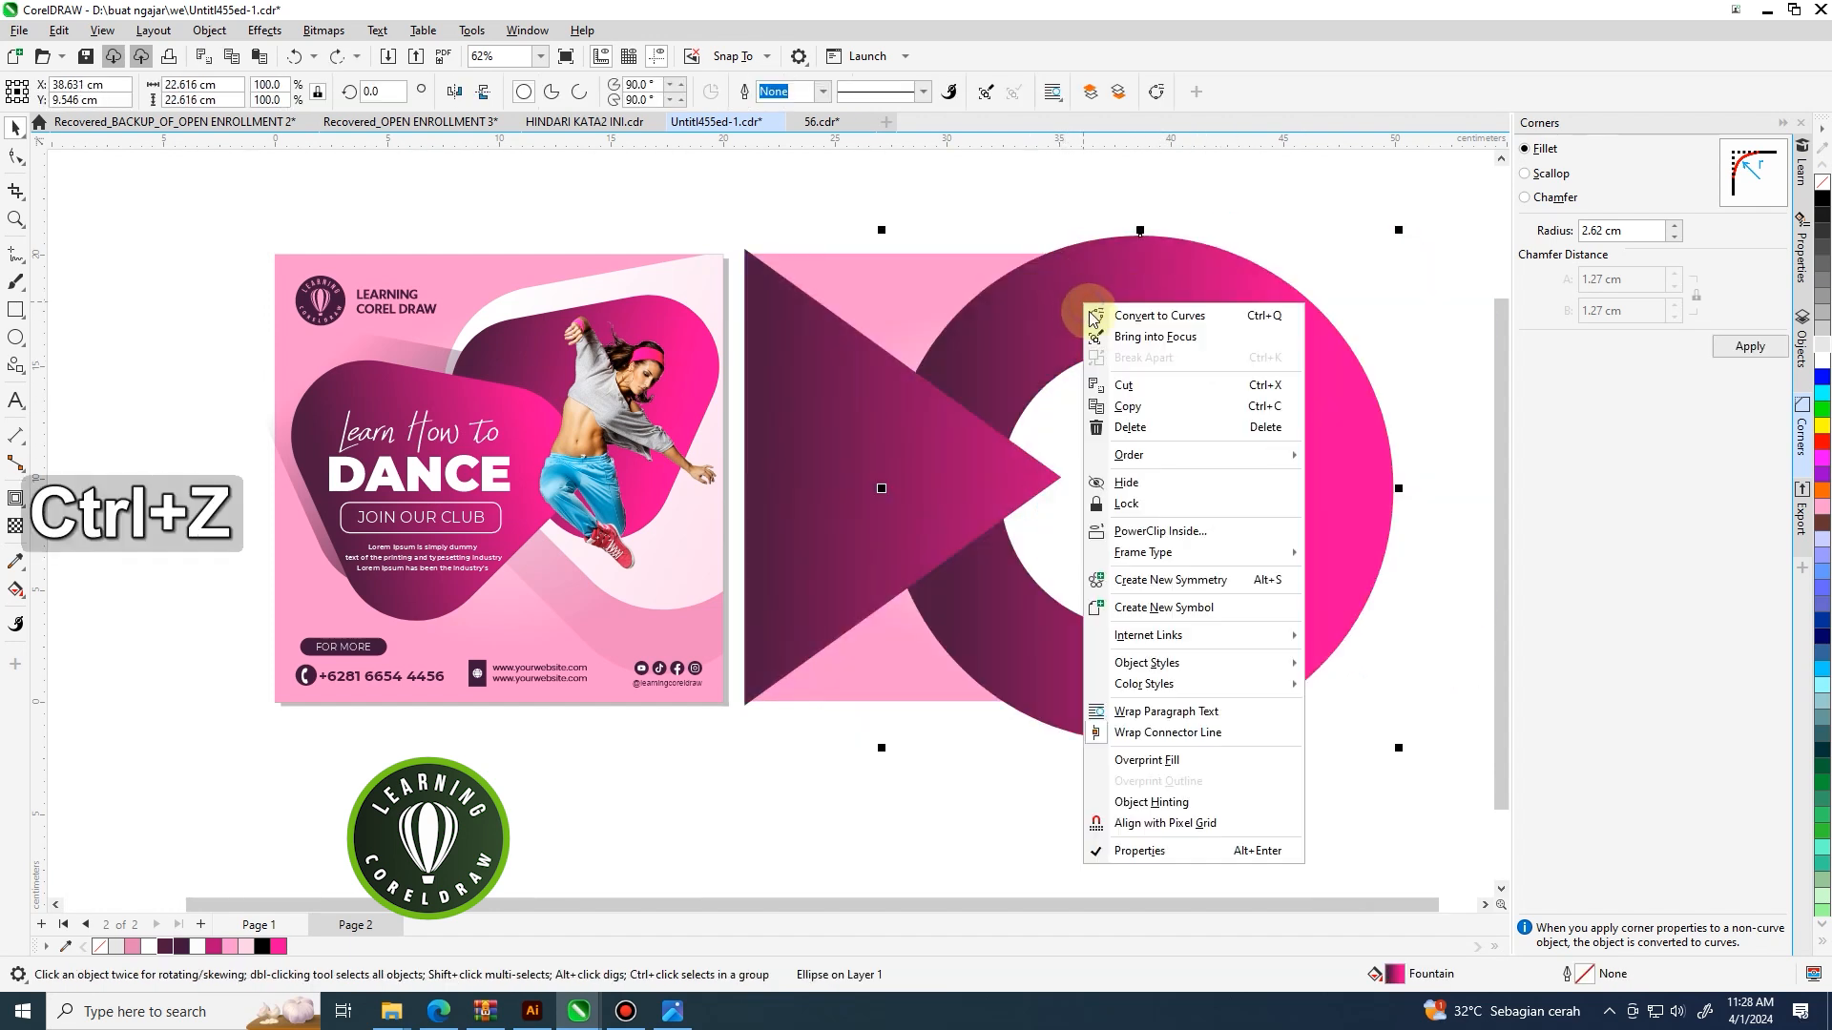
pyautogui.click(1125, 404)
pyautogui.rightClick(1268, 233)
pyautogui.click(1300, 372)
pyautogui.moveTo(1214, 344); pyautogui.dragTo(1156, 345)
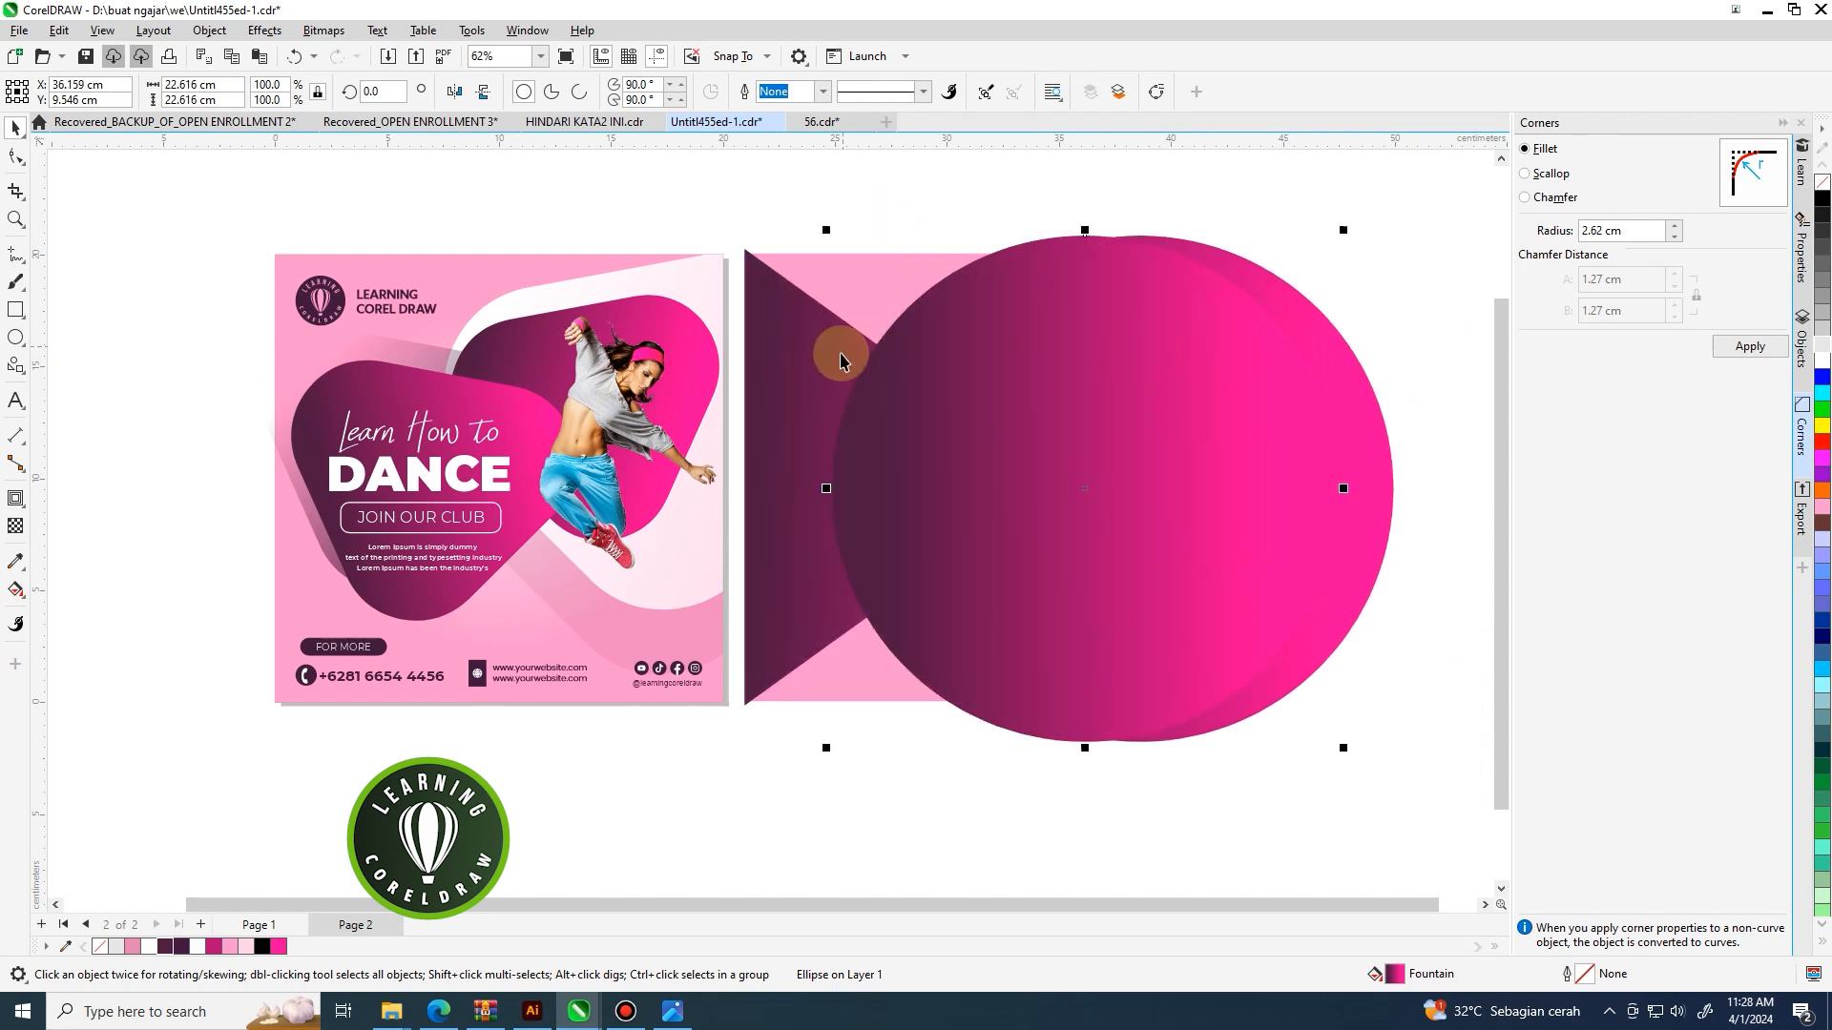
# Intersect the shifted circle copy with the triangle and delete the circle copy.
pyautogui.keyDown('shift'); pyautogui.click(763, 307); pyautogui.keyUp('shift')
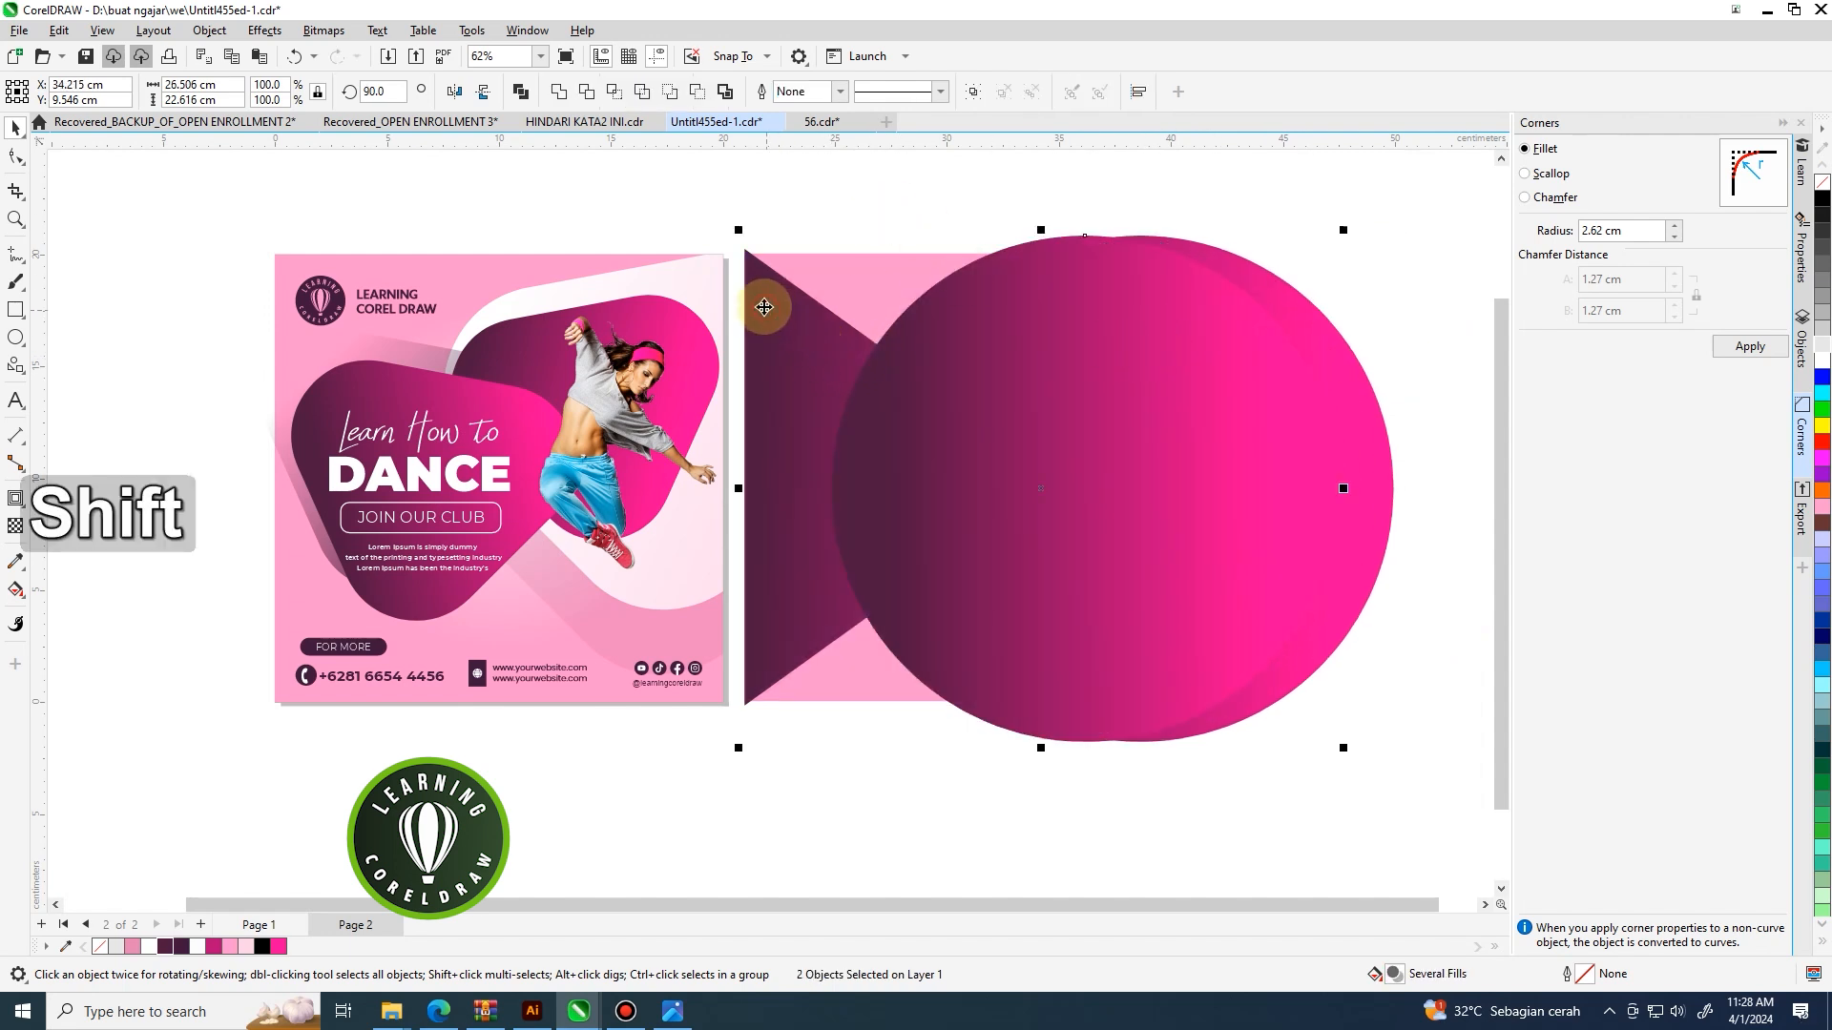
pyautogui.click(612, 96)
pyautogui.click(1230, 240)
pyautogui.click(1236, 278)
pyautogui.click(1178, 410)
pyautogui.press('Delete')
# Trim the triangle with the intersected tip piece, keeping that piece in its original position.
pyautogui.moveTo(934, 441); pyautogui.dragTo(987, 546)
pyautogui.hotkey('ctrl', 'z')
pyautogui.keyDown('shift'); pyautogui.click(782, 363); pyautogui.keyUp('shift')
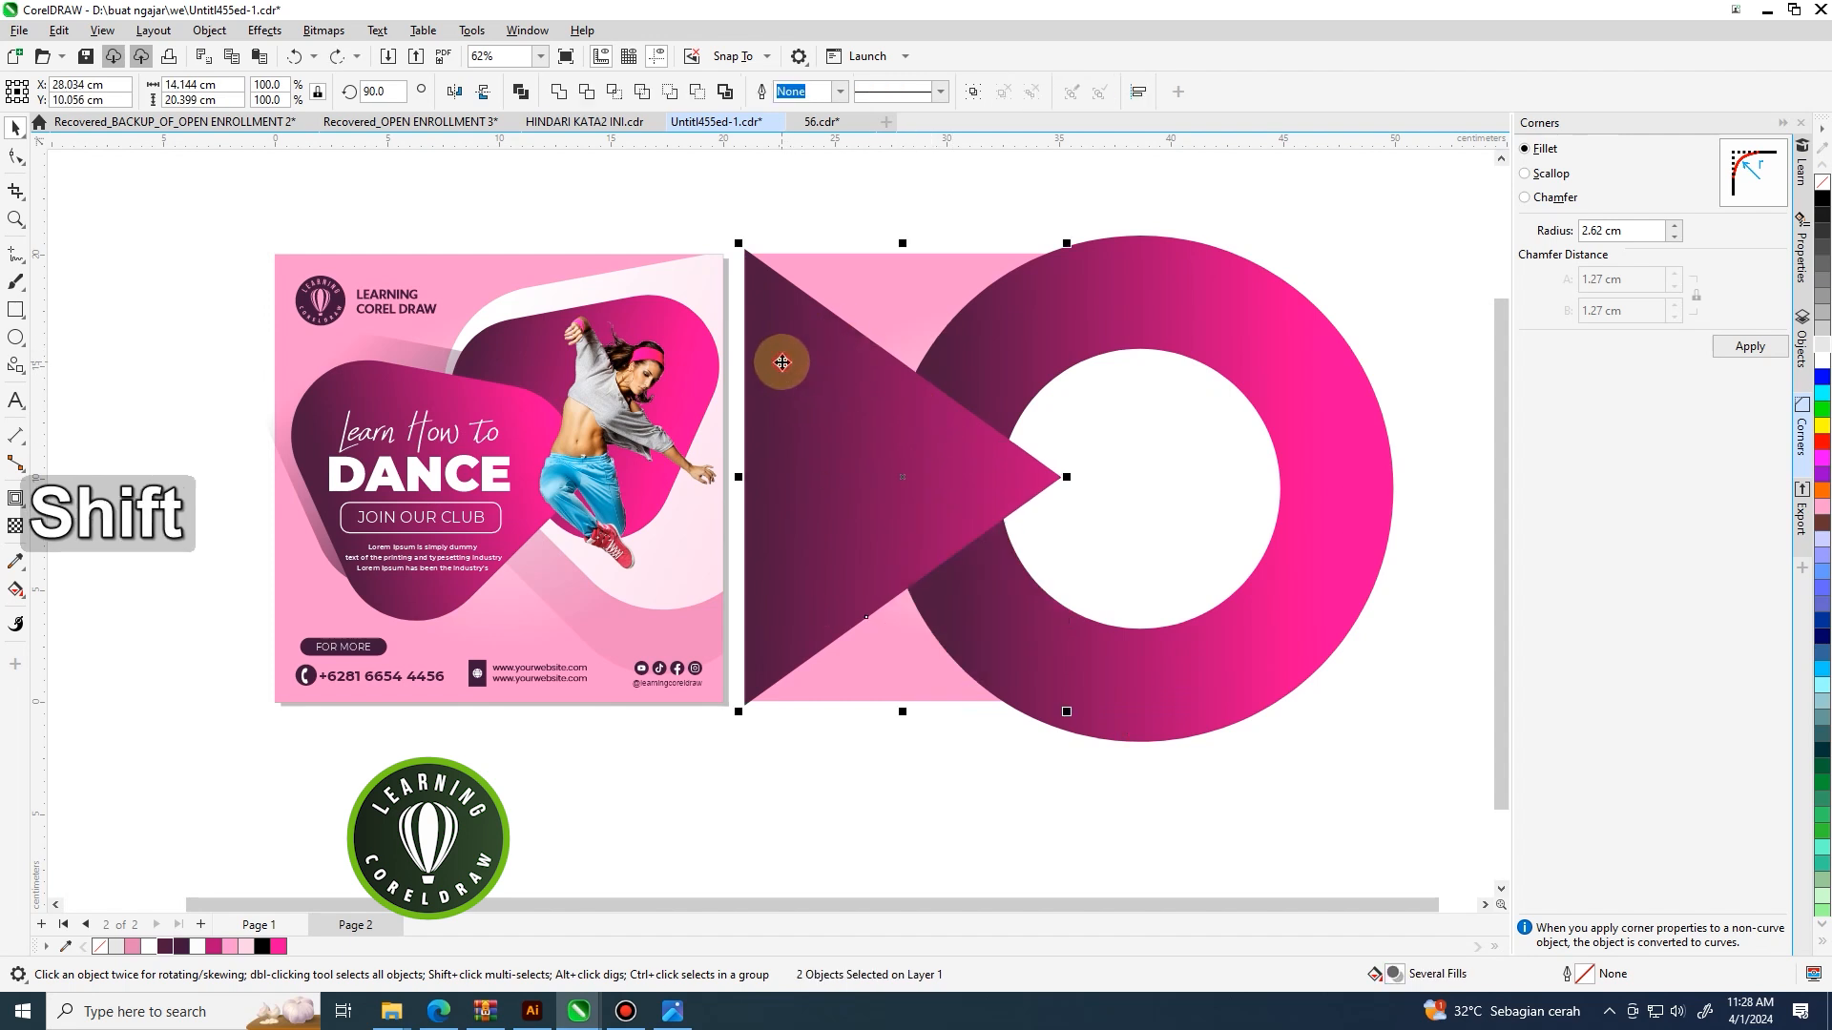
pyautogui.click(589, 93)
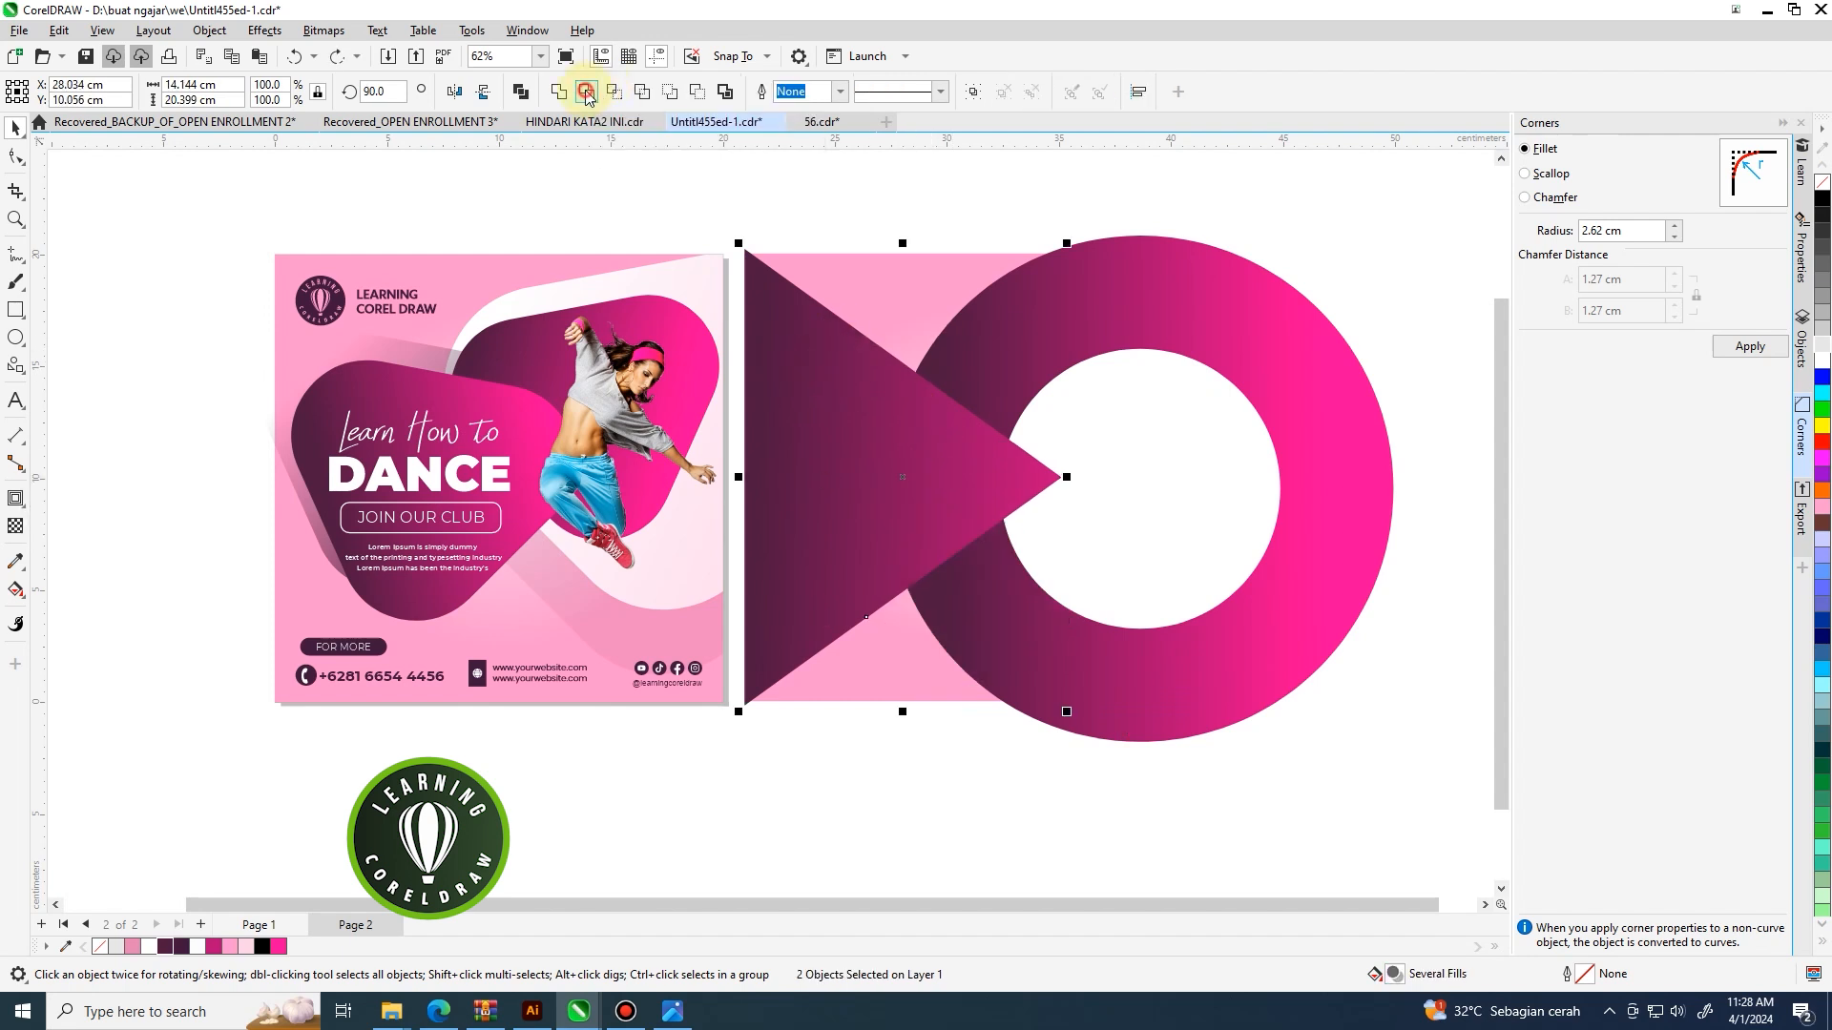
pyautogui.moveTo(920, 449); pyautogui.dragTo(1079, 461)
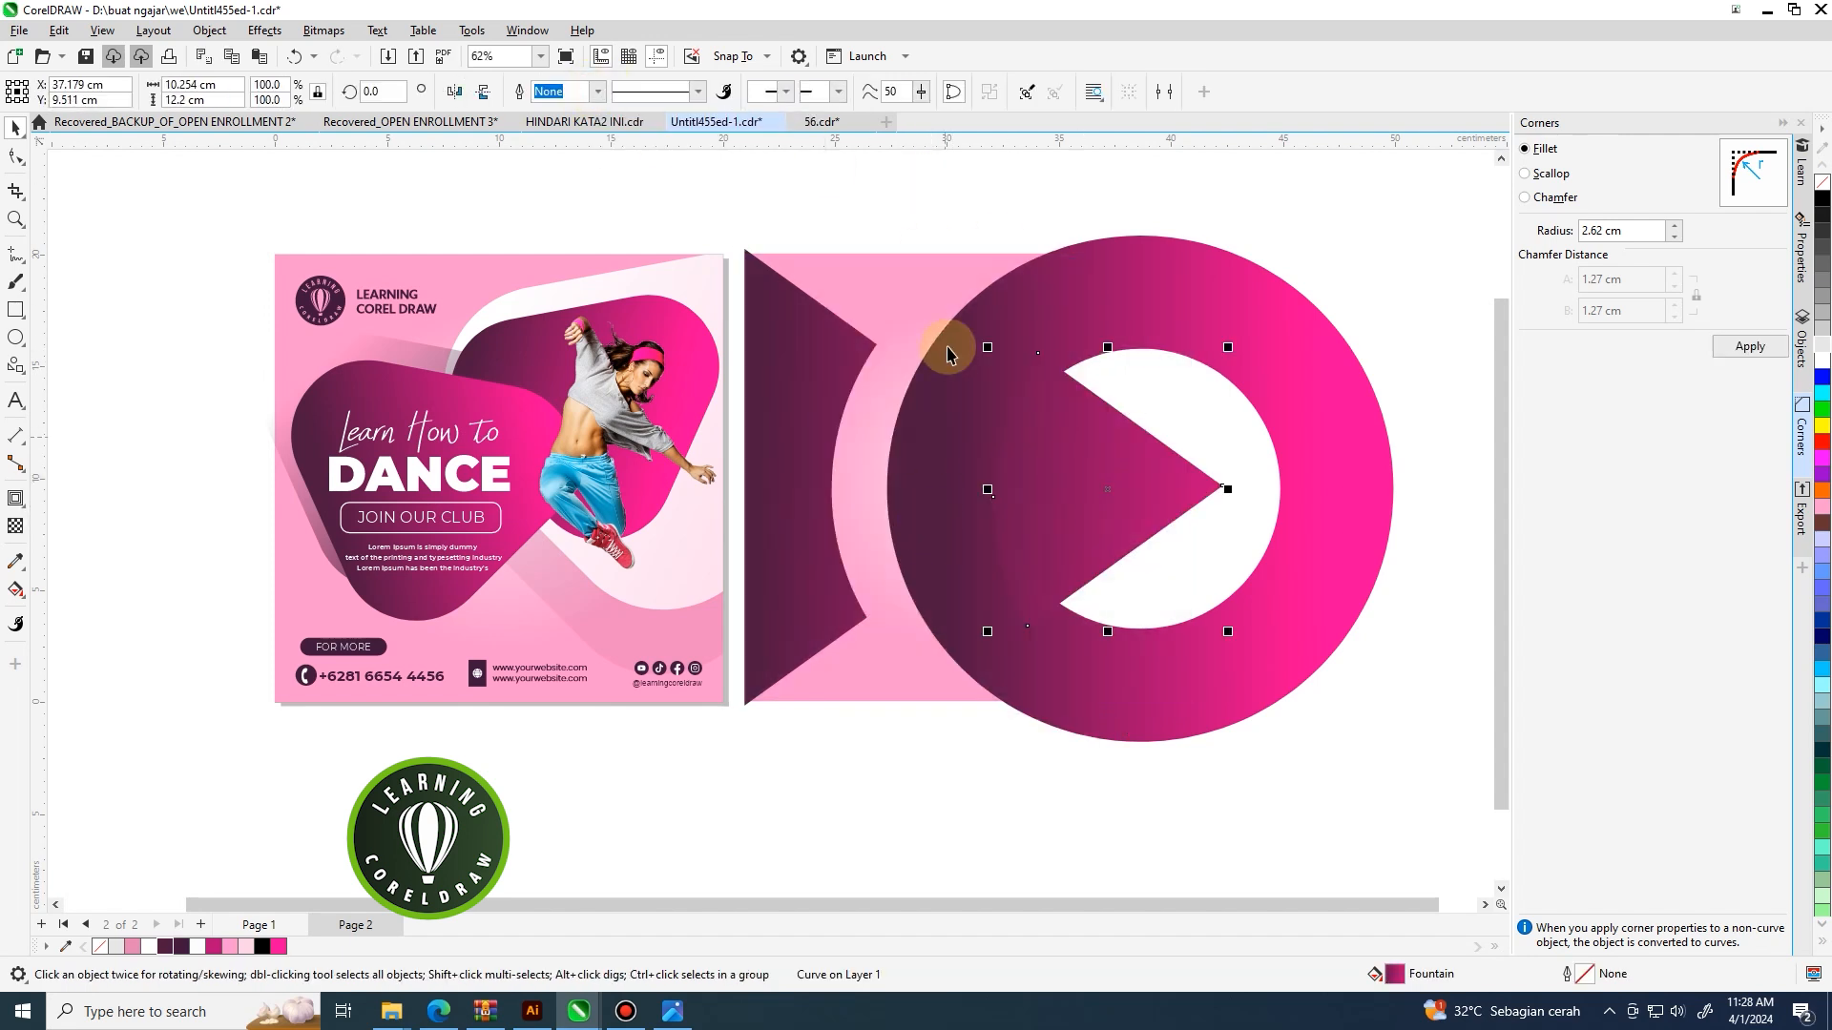
pyautogui.hotkey('ctrl', 'z')
# Add a dark purple stop near the curved edge in the tip piece's fountain fill and adjust the gradient's pink end.
pyautogui.click(918, 225)
pyautogui.click(813, 409)
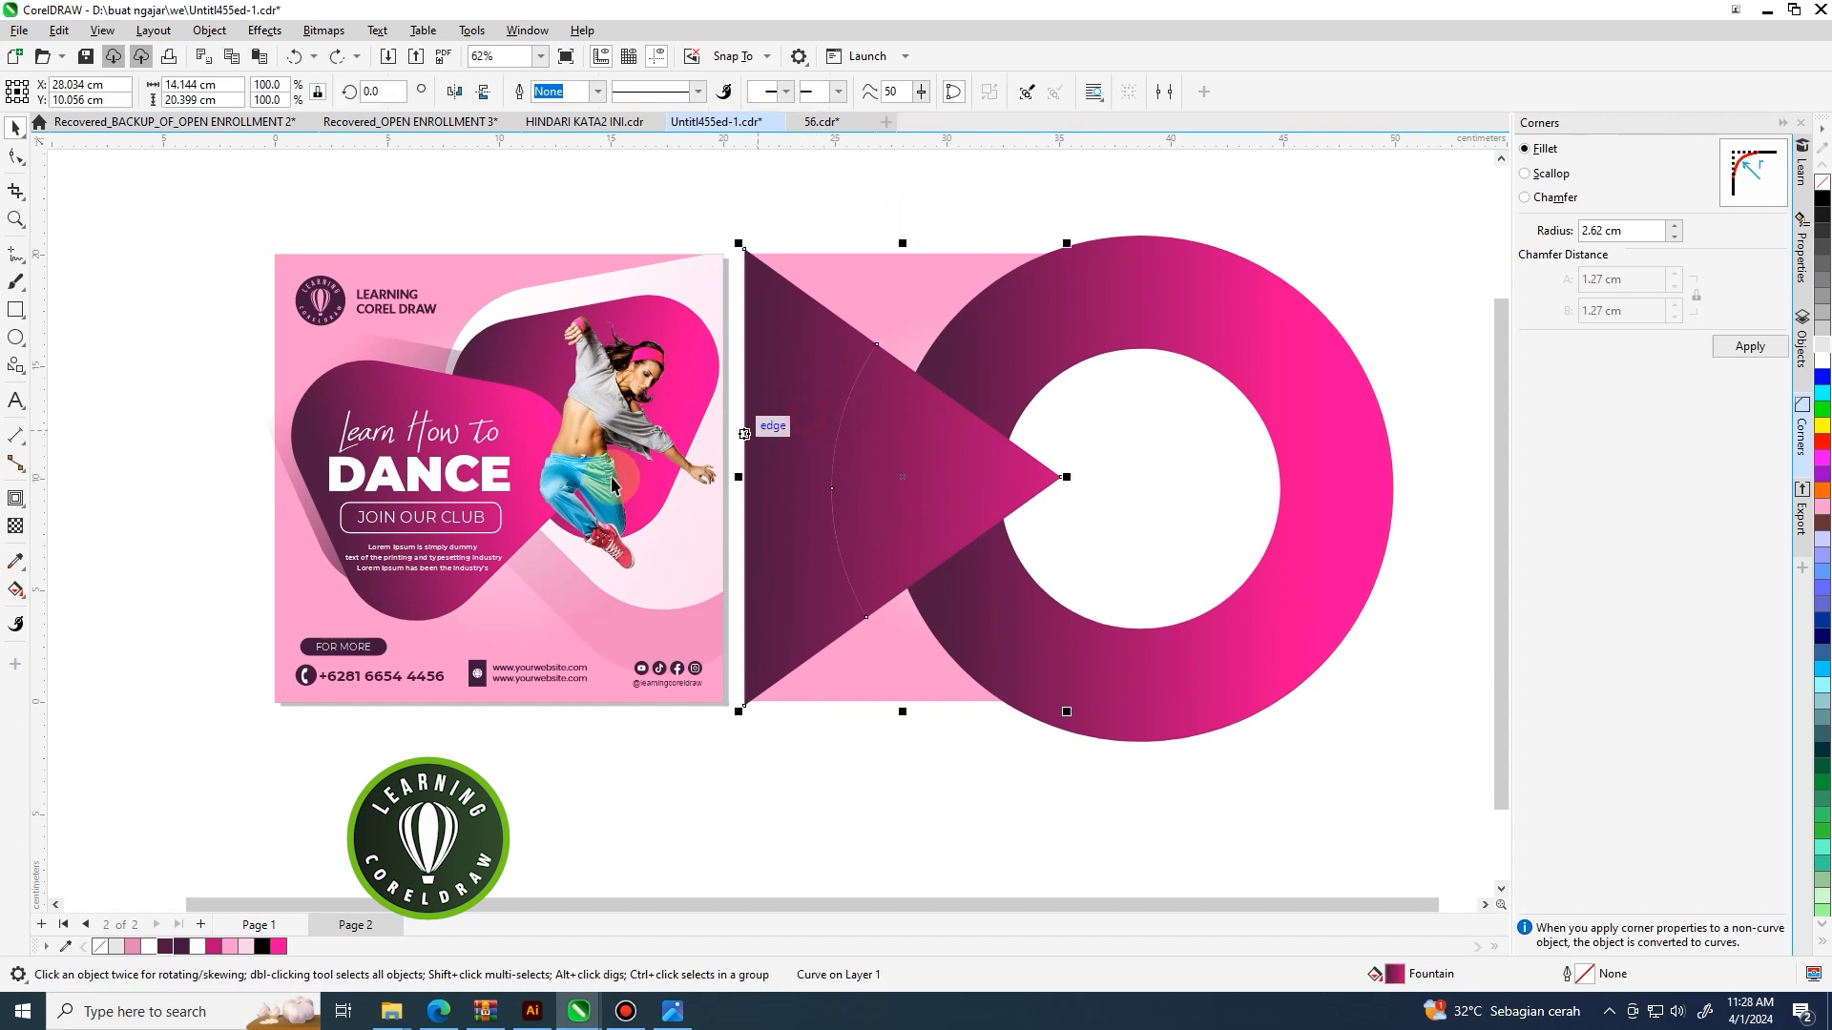
pyautogui.click(902, 458)
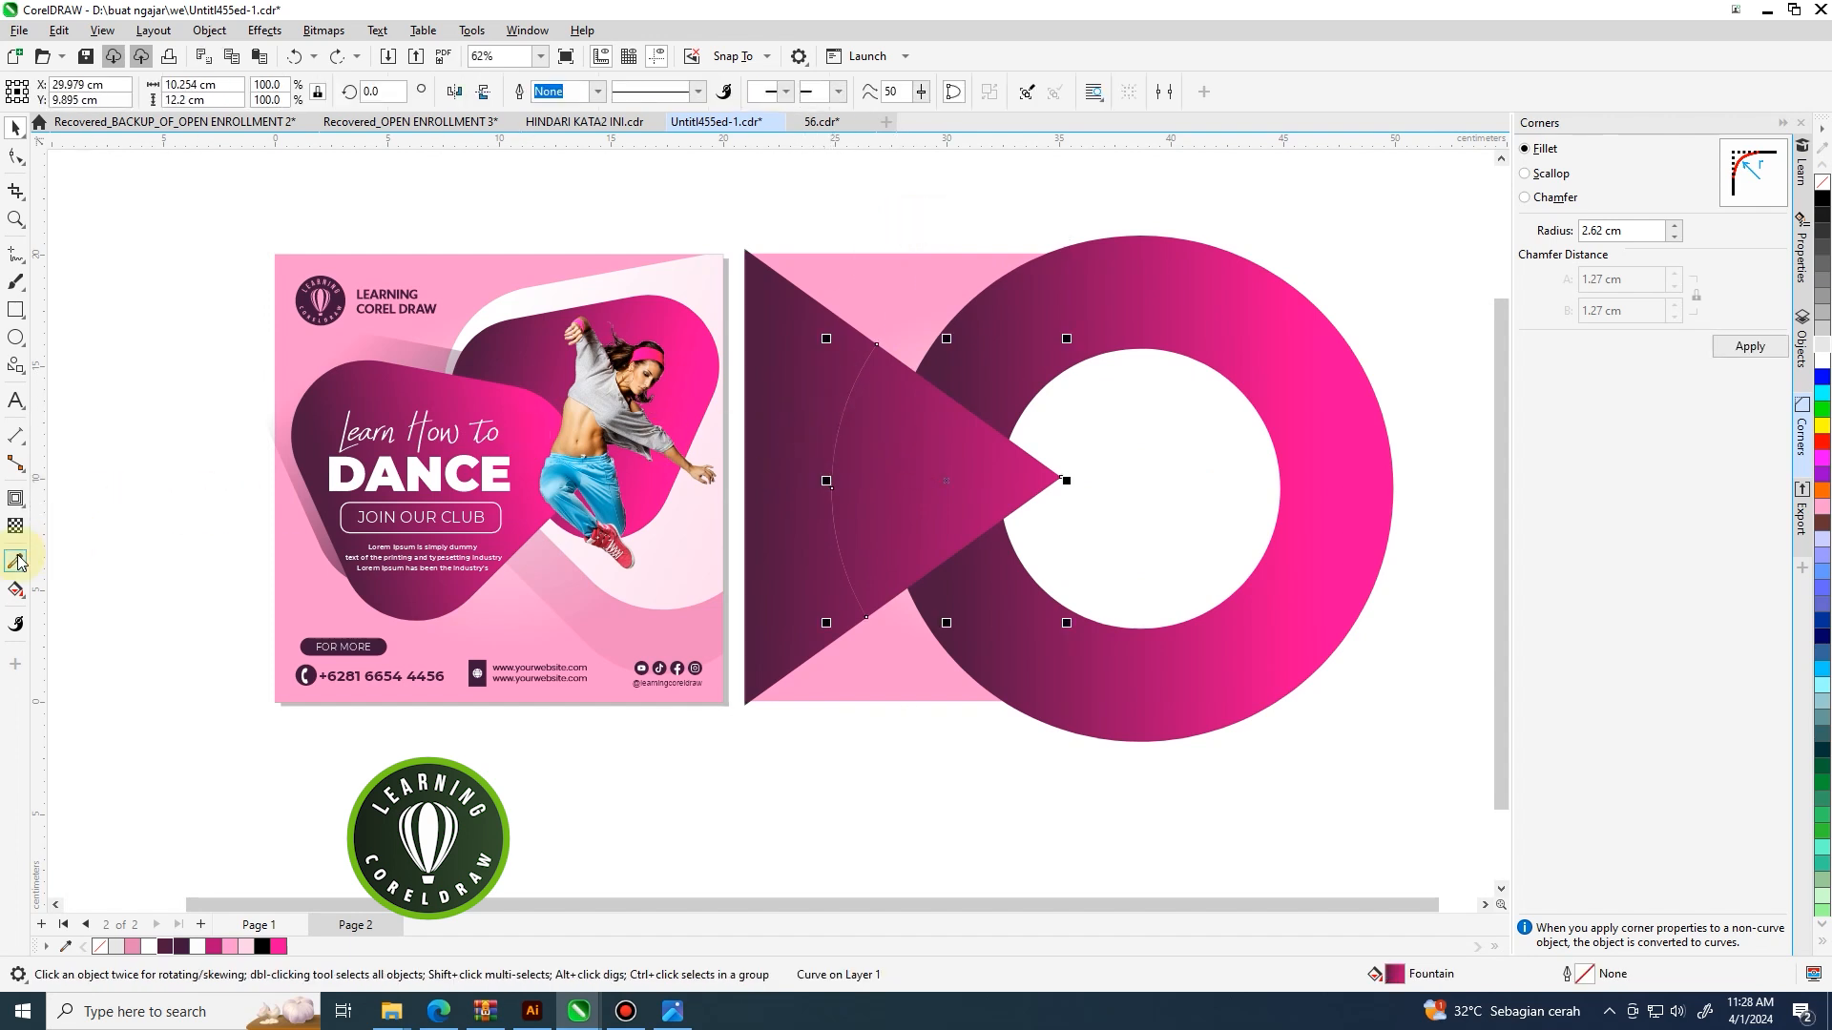
pyautogui.click(15, 592)
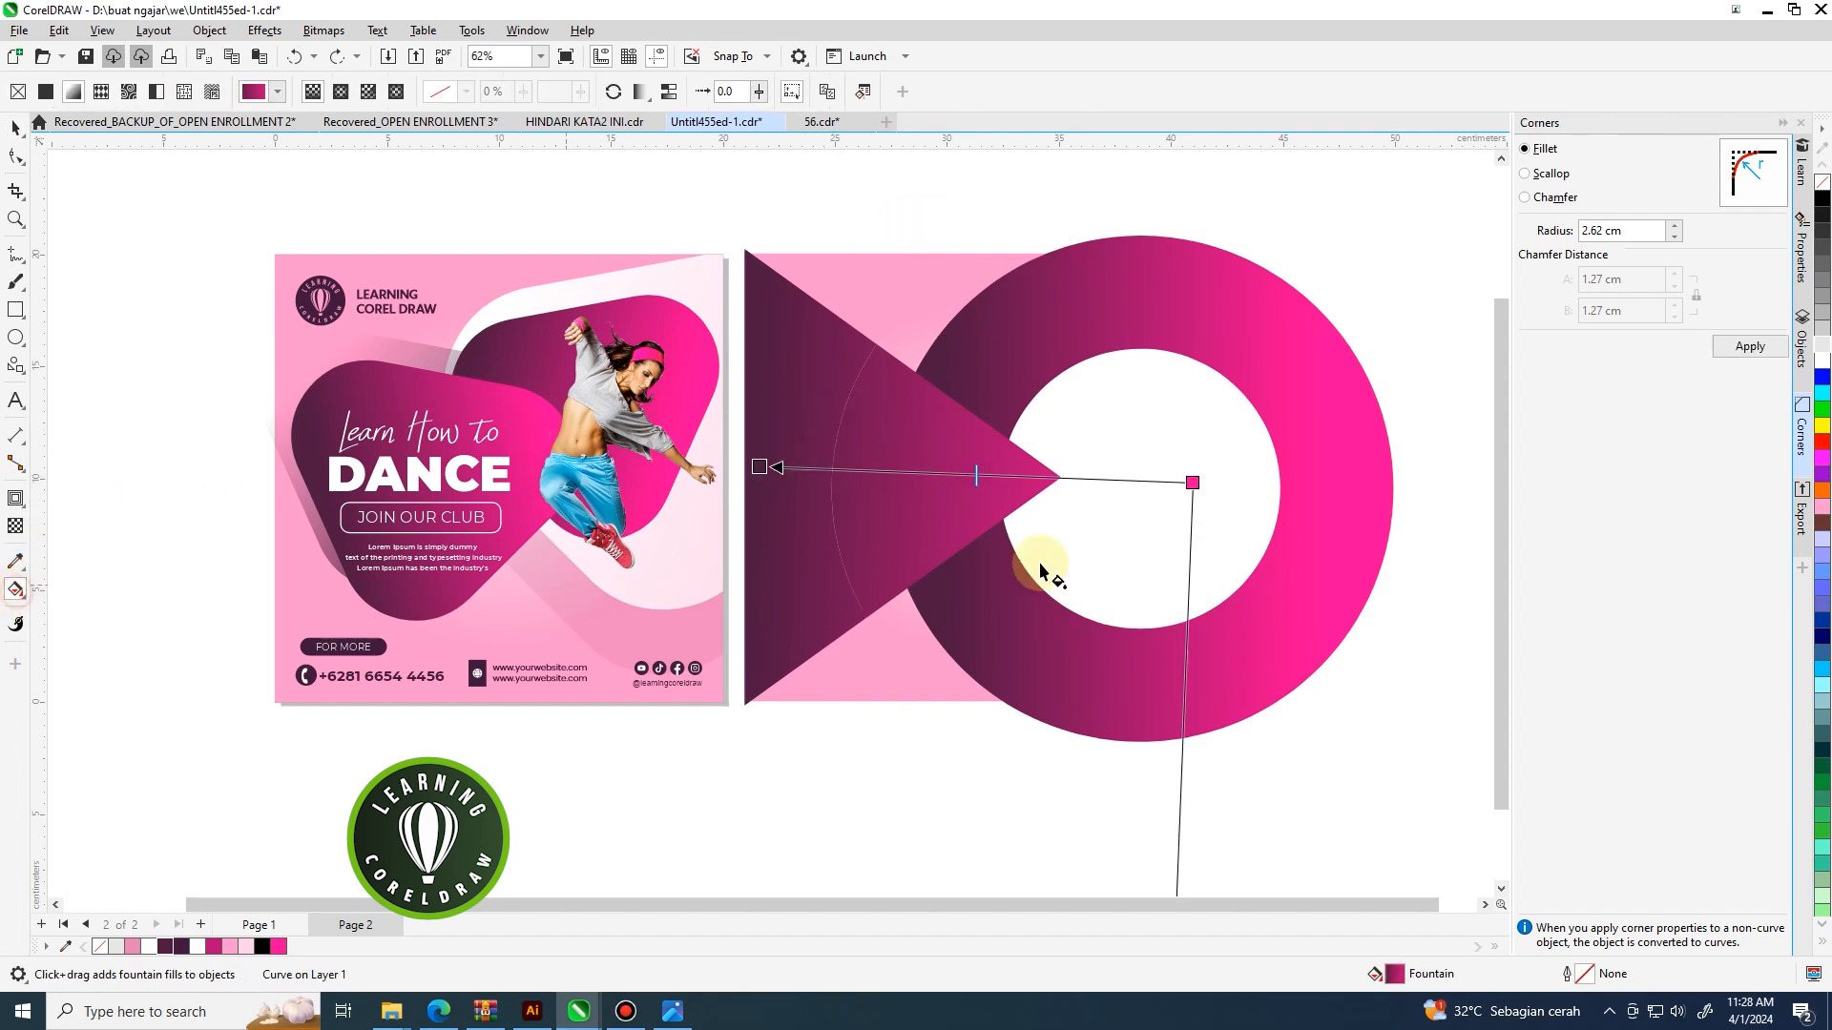
pyautogui.doubleClick(919, 471)
pyautogui.moveTo(920, 472); pyautogui.dragTo(911, 472)
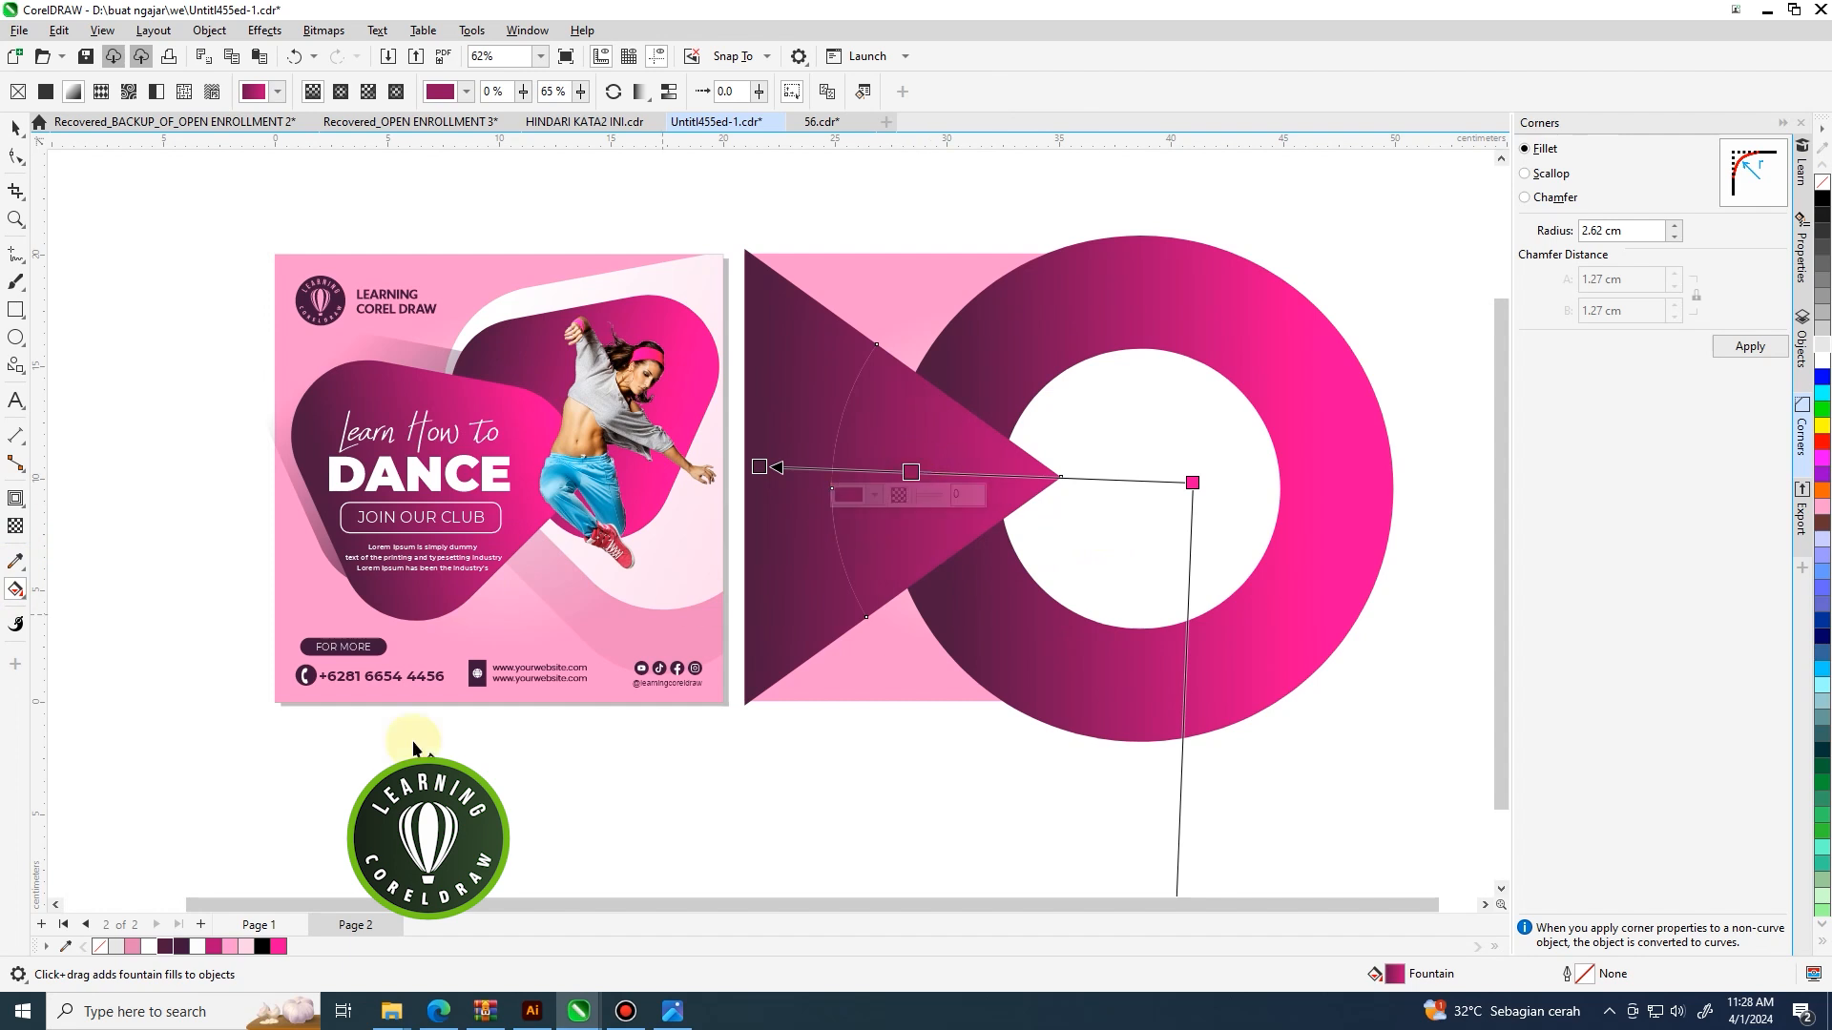
pyautogui.click(182, 946)
pyautogui.moveTo(911, 471); pyautogui.dragTo(855, 471)
pyautogui.click(1211, 484)
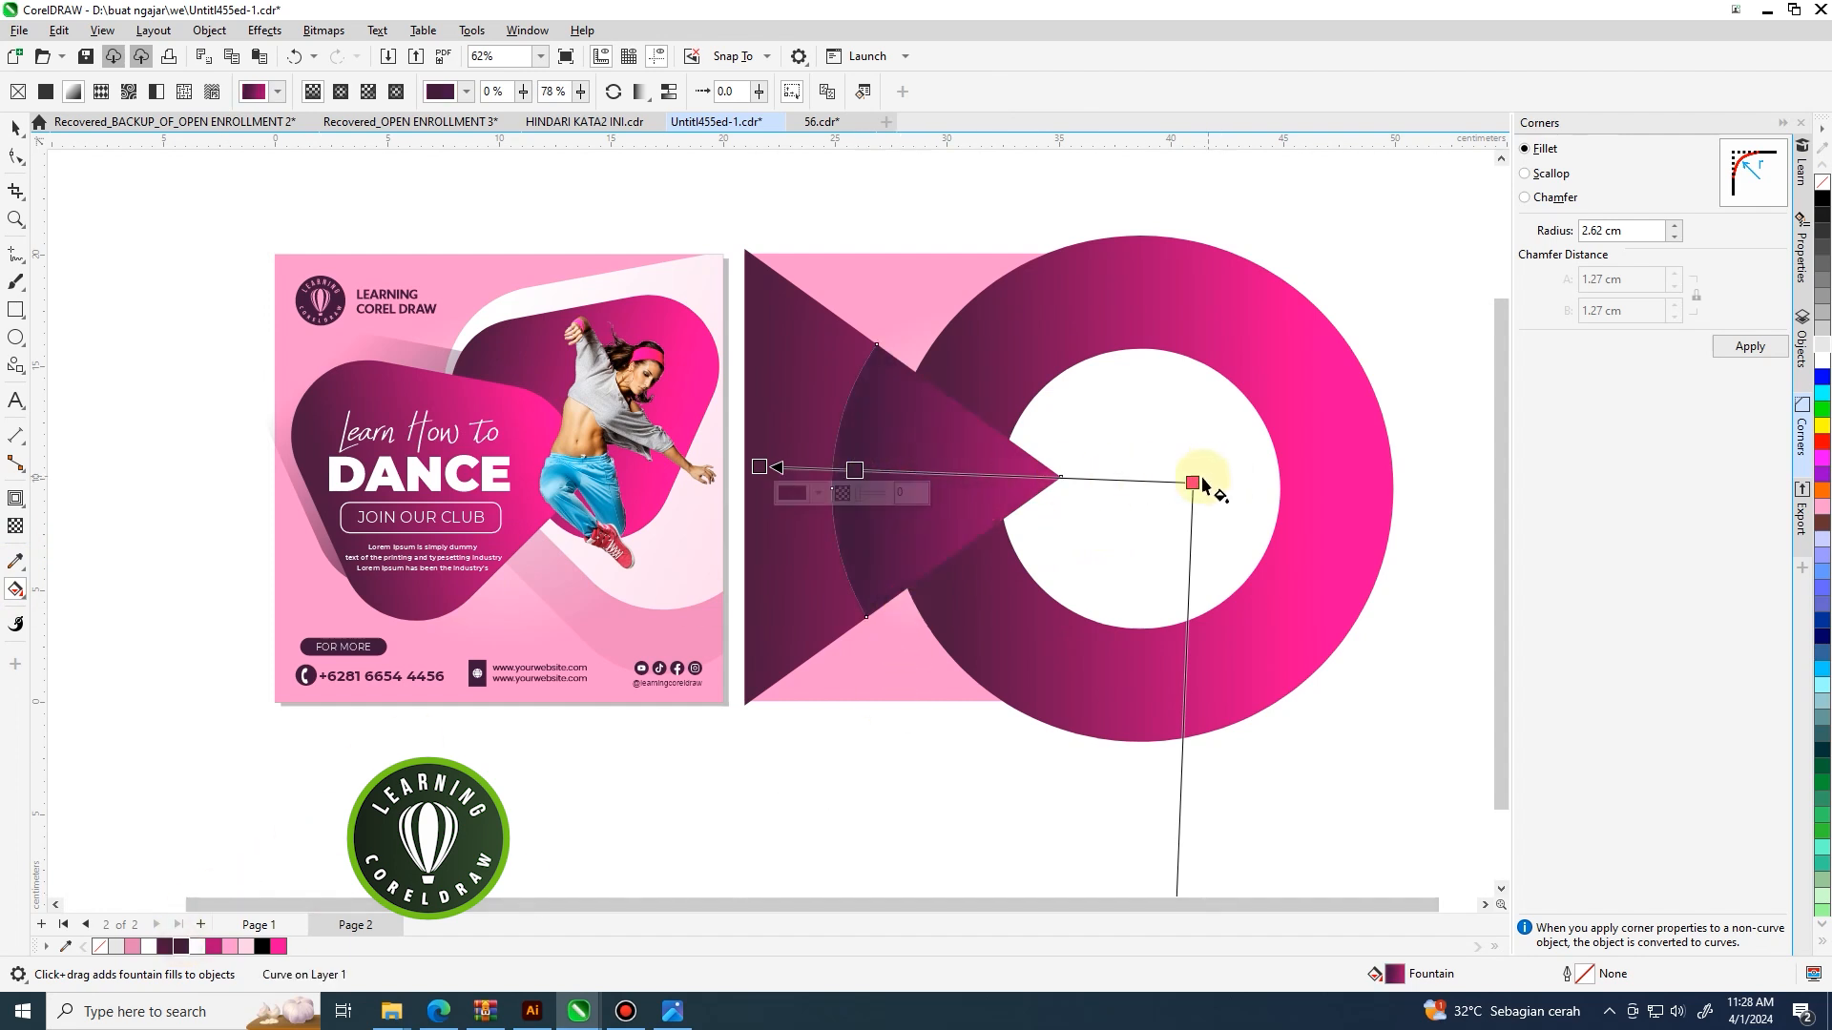
pyautogui.moveTo(1192, 480); pyautogui.dragTo(1117, 478)
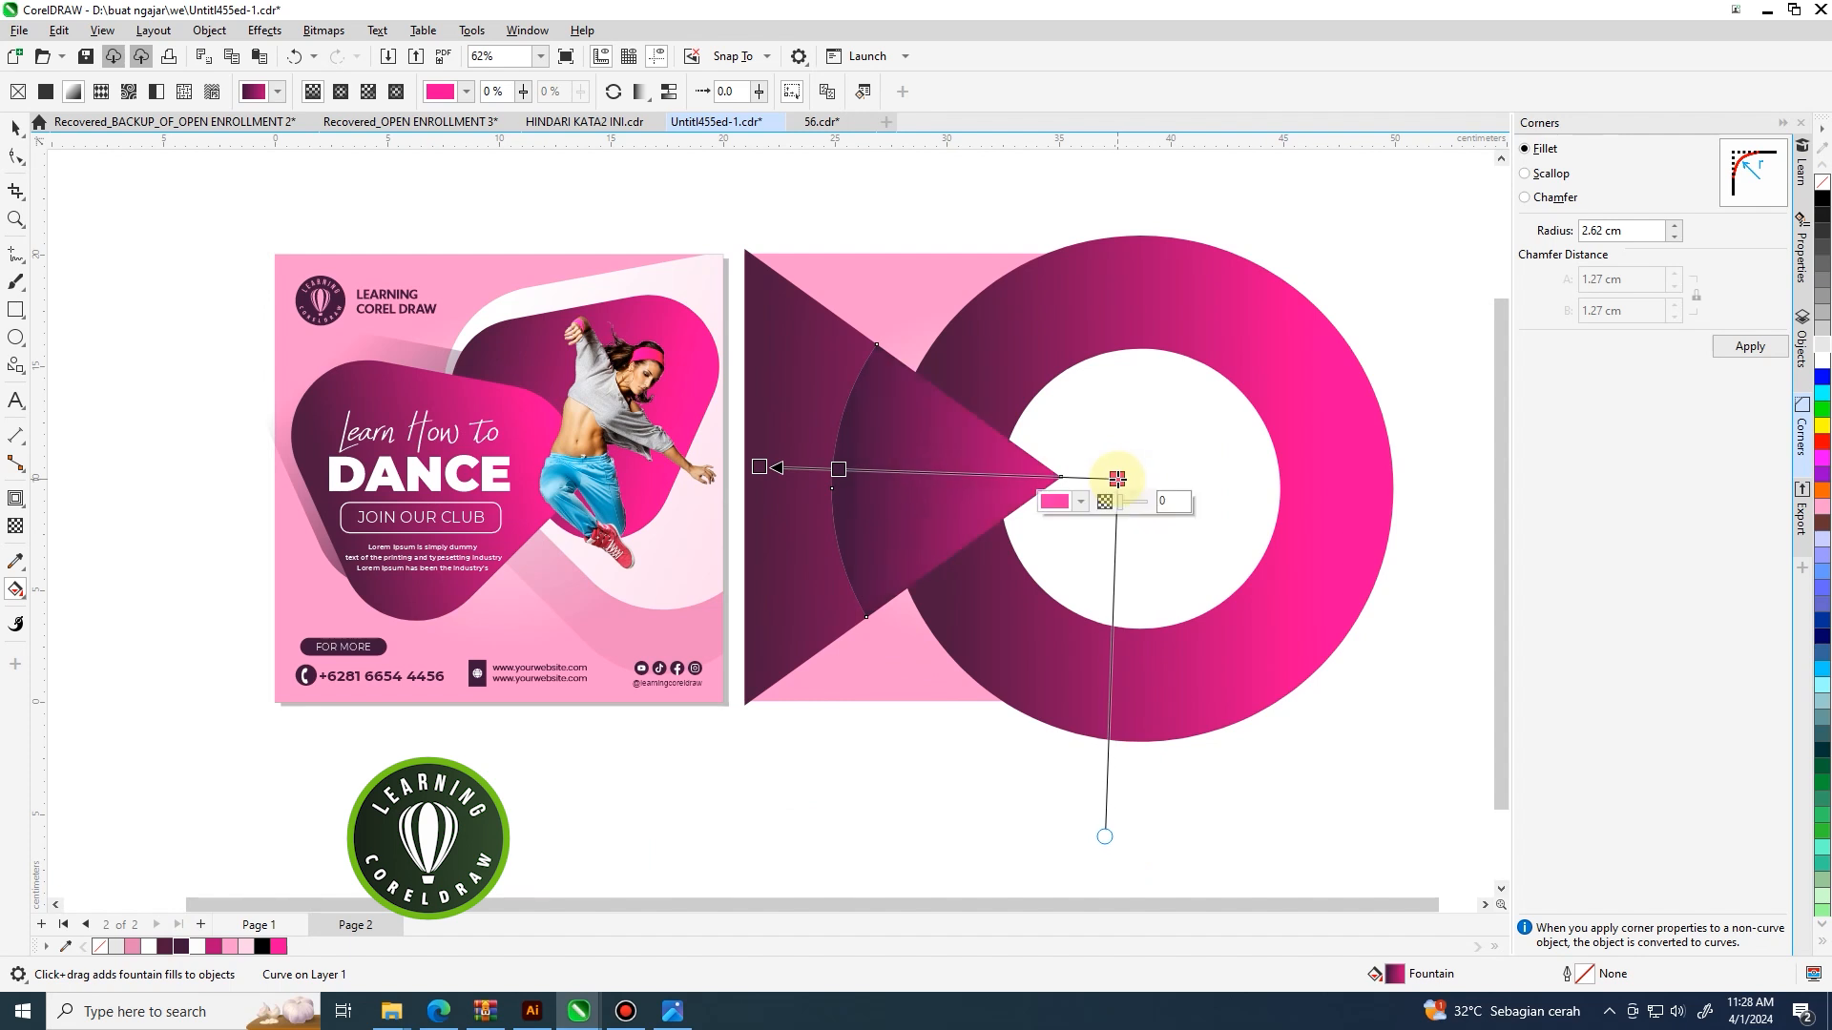
pyautogui.hotkey('ctrl', 'z')
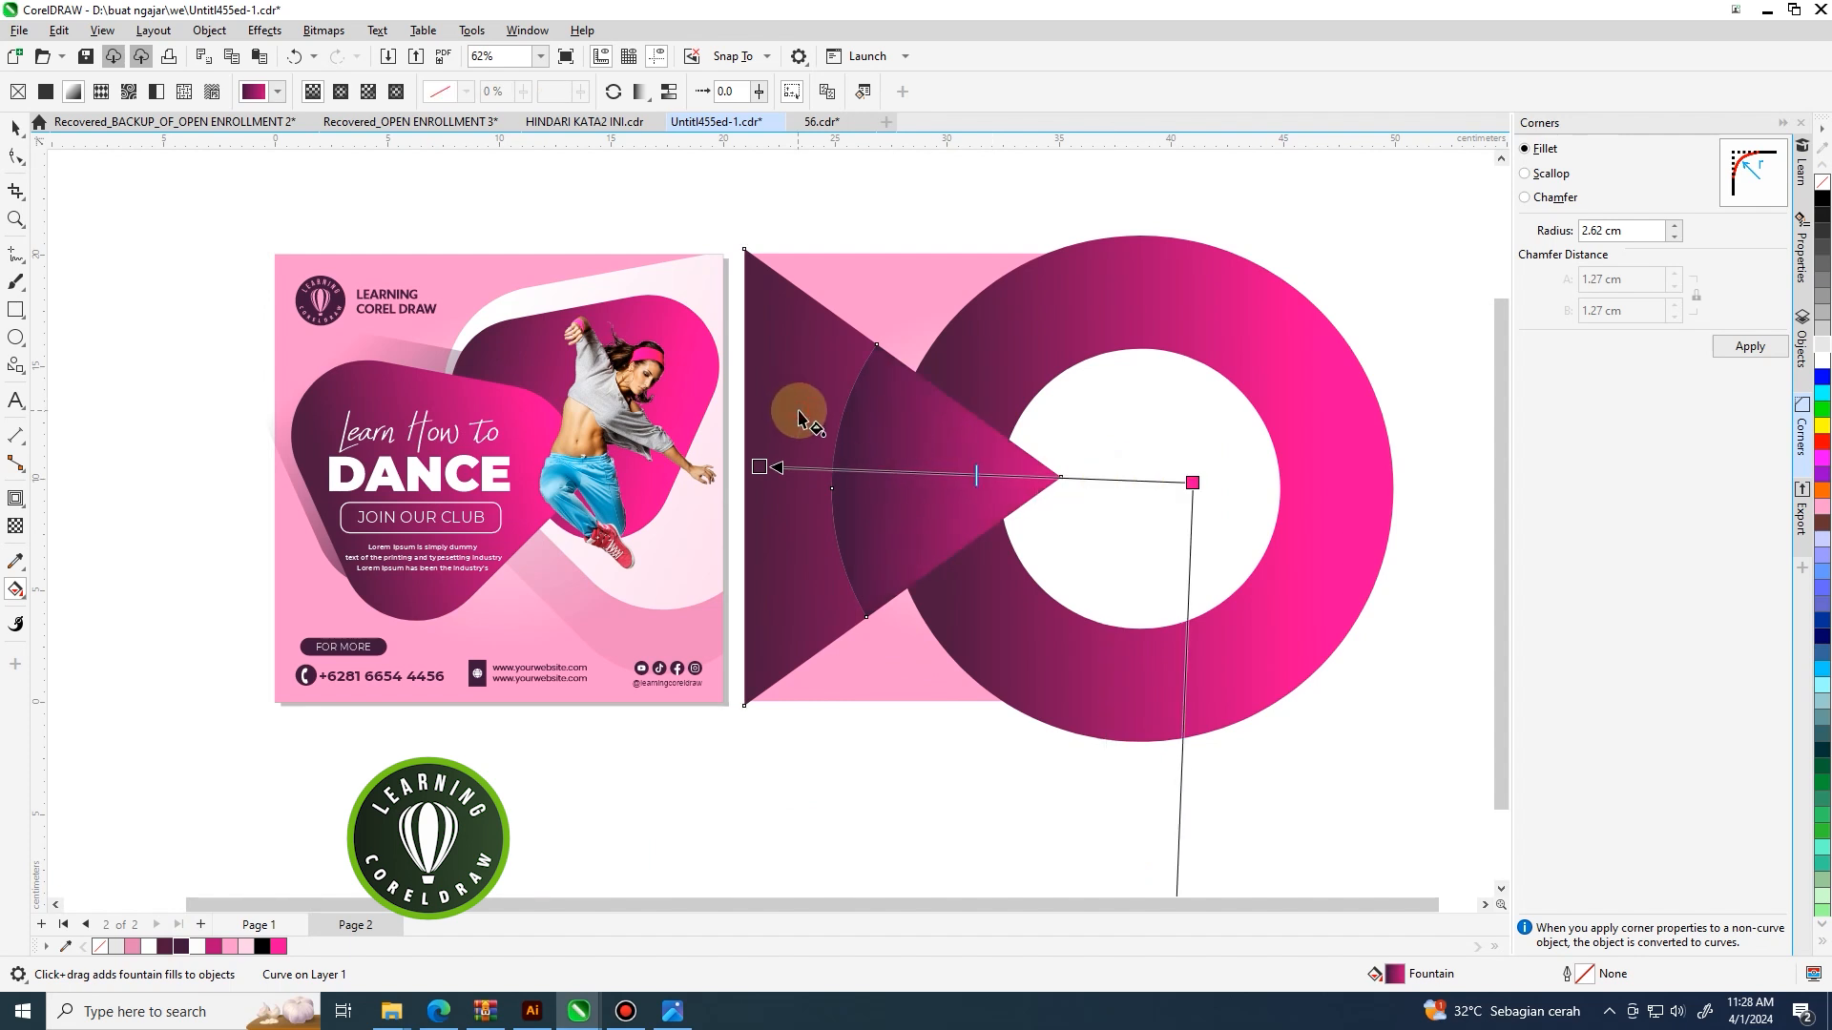
# Shorten the base piece's fountain fill by pulling its bright pink end back inside the triangle's tip.
pyautogui.moveTo(1192, 482); pyautogui.dragTo(981, 473)
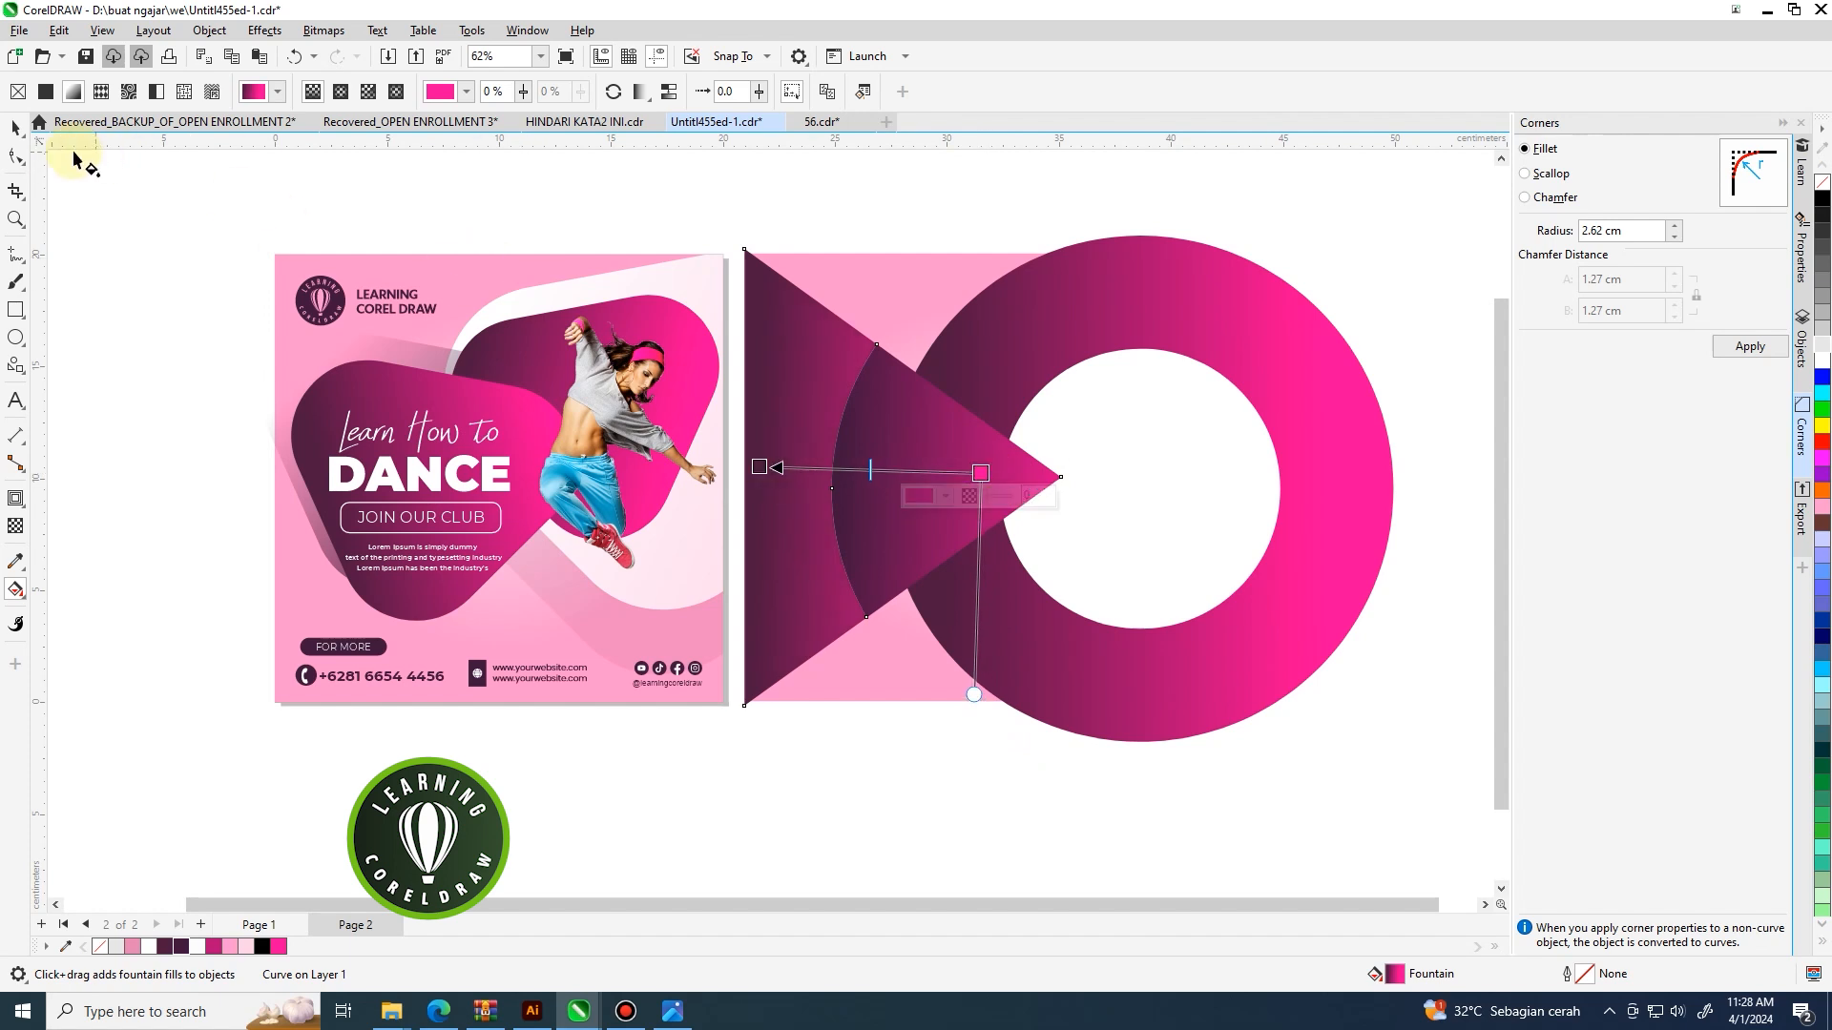
pyautogui.click(14, 129)
pyautogui.scroll(-3, 719, 340)
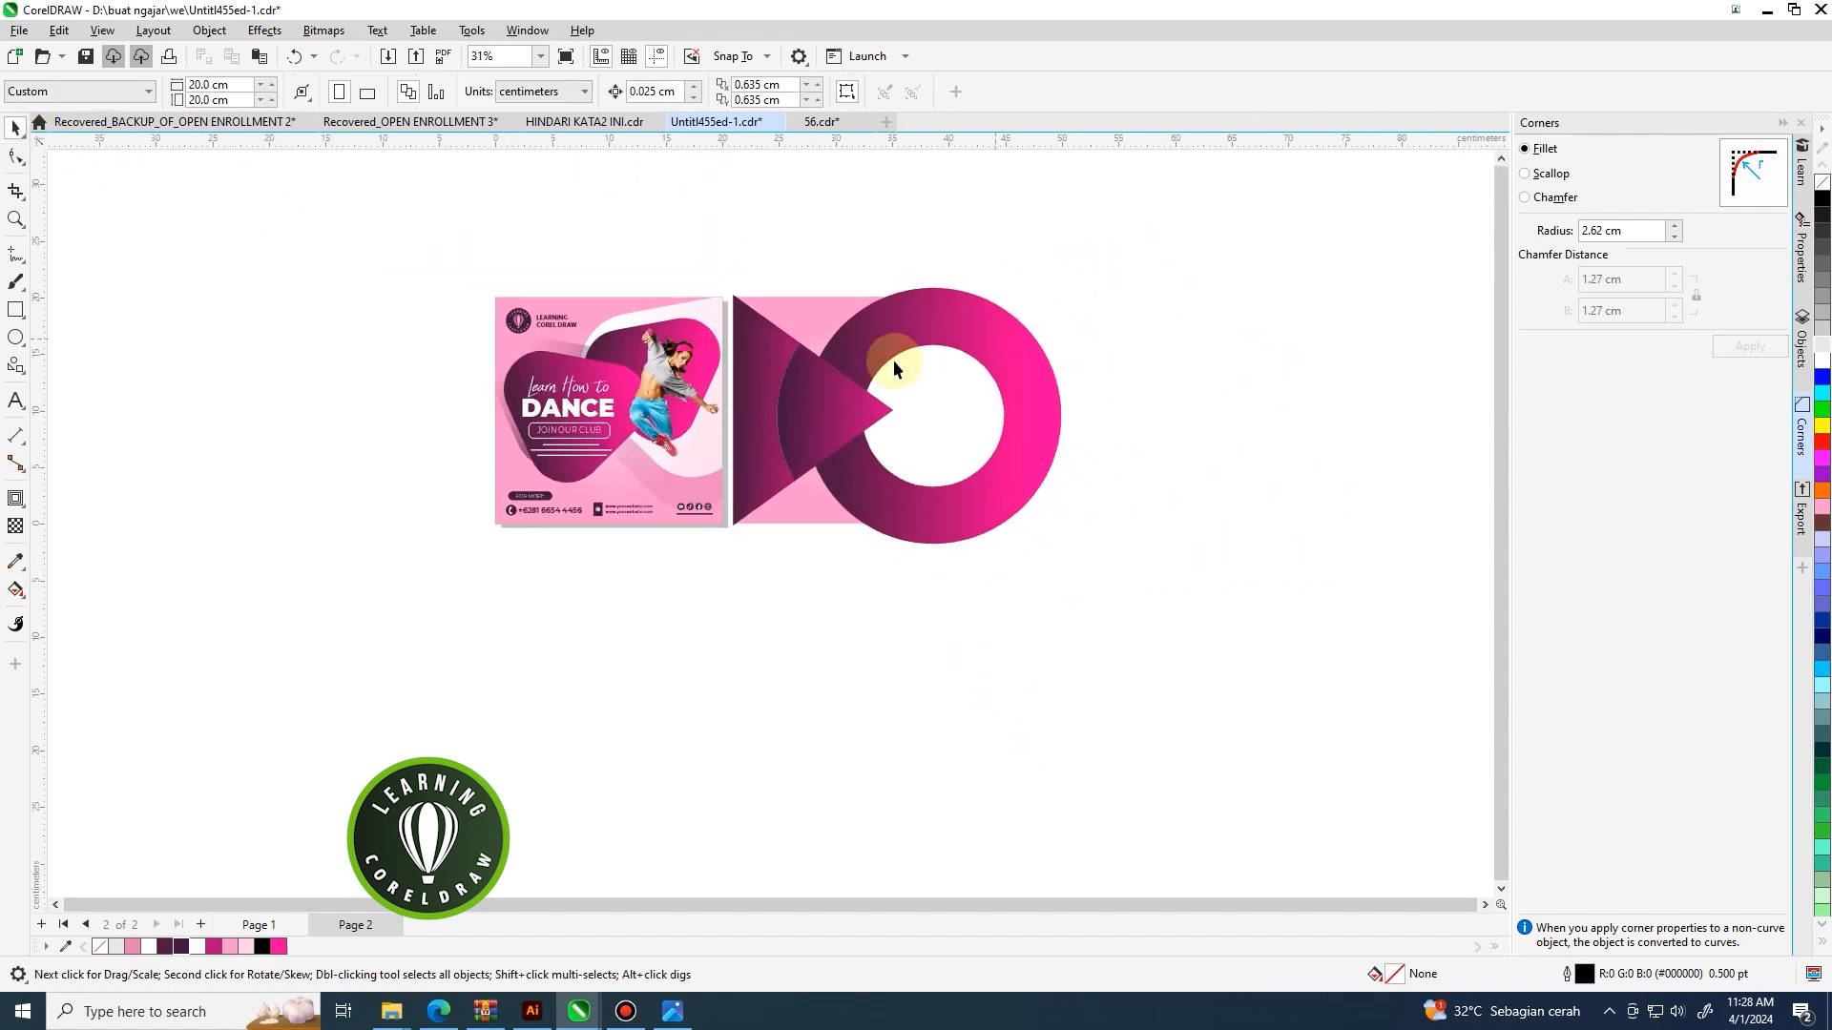
# Bring the inner white circle to the front so it covers the triangle's tip.
pyautogui.scroll(2, 901, 377)
pyautogui.scroll(1, 906, 391)
pyautogui.click(893, 360)
pyautogui.keyDown('shift'); pyautogui.click(887, 301); pyautogui.keyUp('shift')
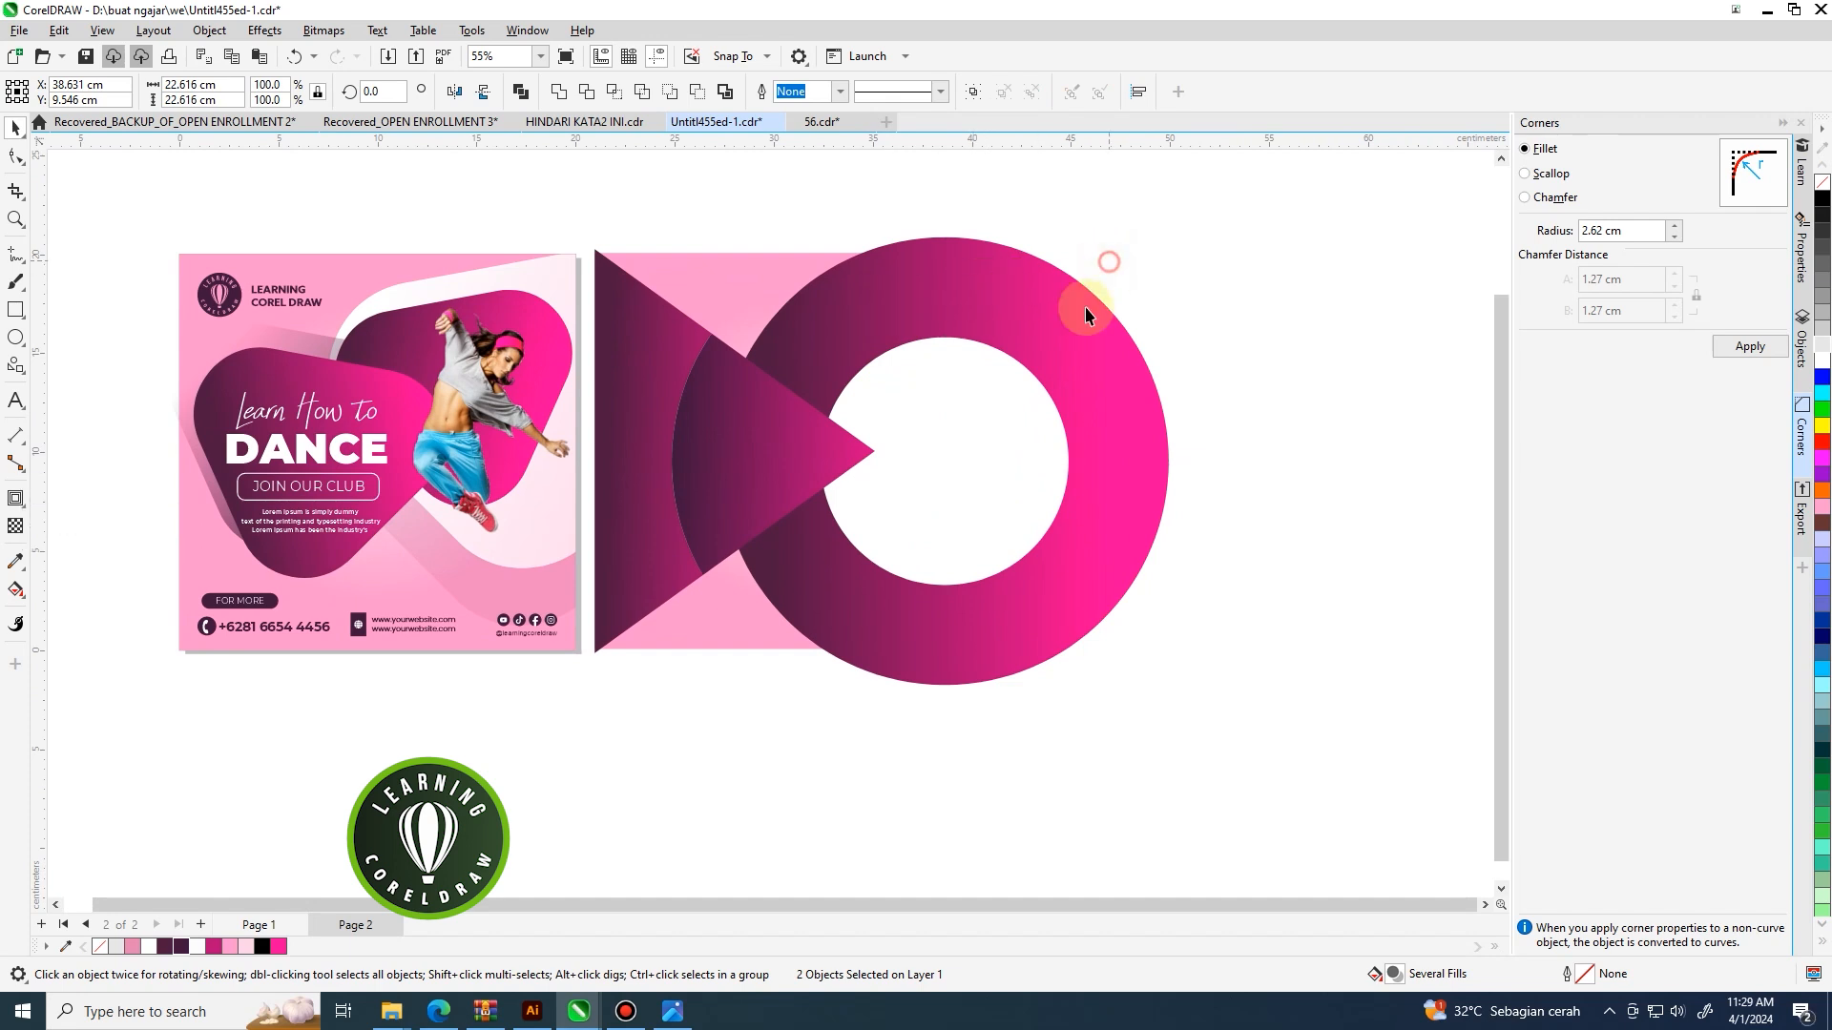
pyautogui.click(997, 426)
pyautogui.hotkey('shift', 'pageup')
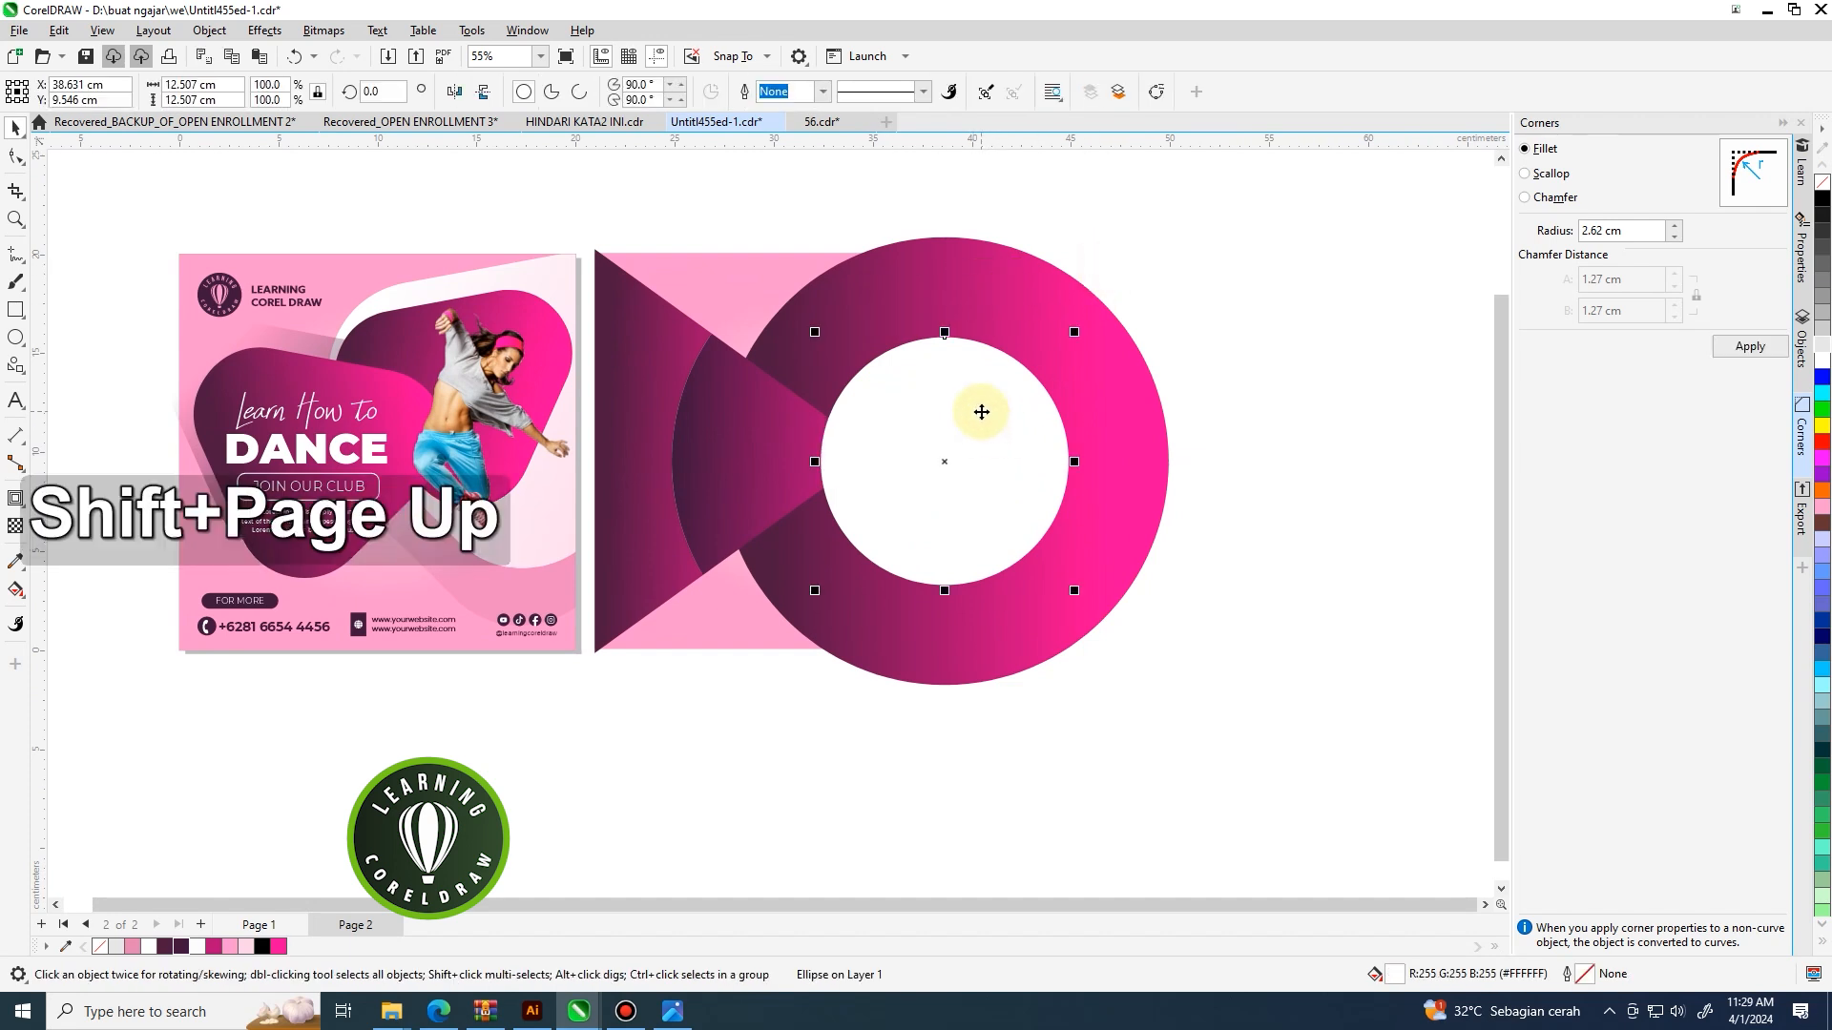
pyautogui.click(1210, 382)
pyautogui.click(1015, 428)
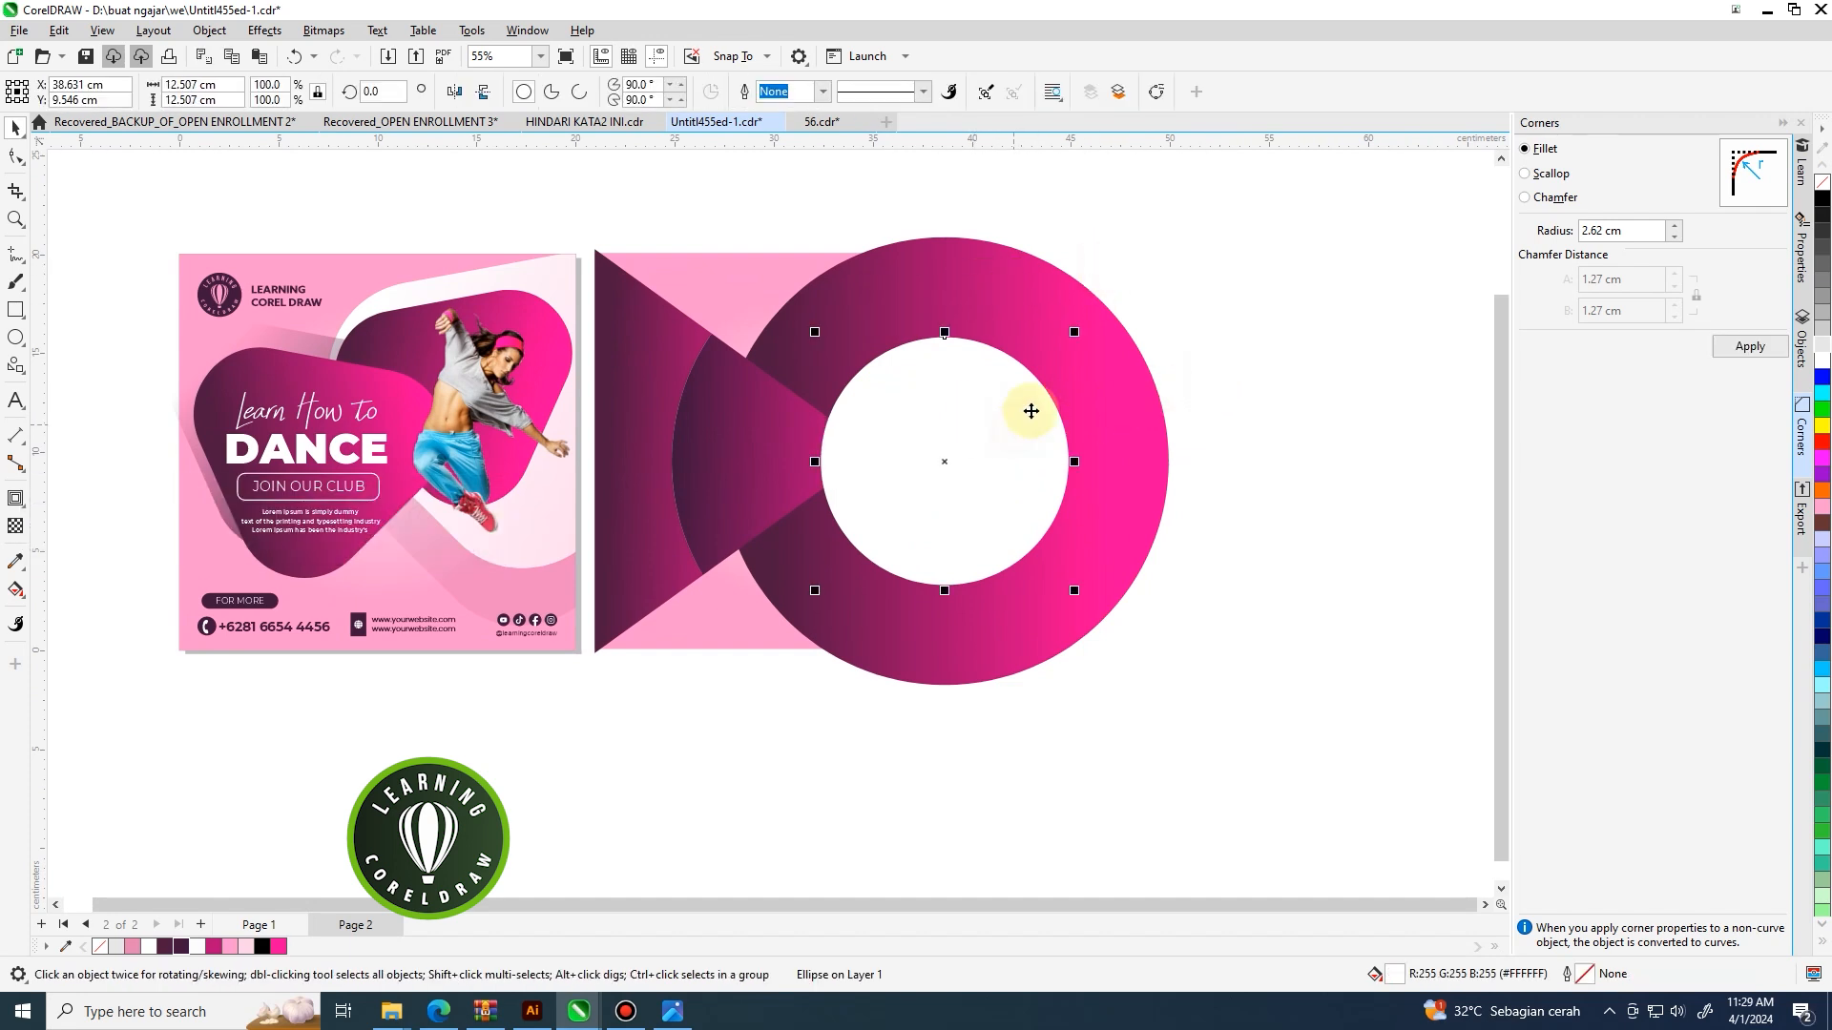
# Make an enlarged concentric copy of the inner white circle, about 13.4 cm in diameter.
pyautogui.moveTo(1075, 332); pyautogui.dragTo(1086, 323)
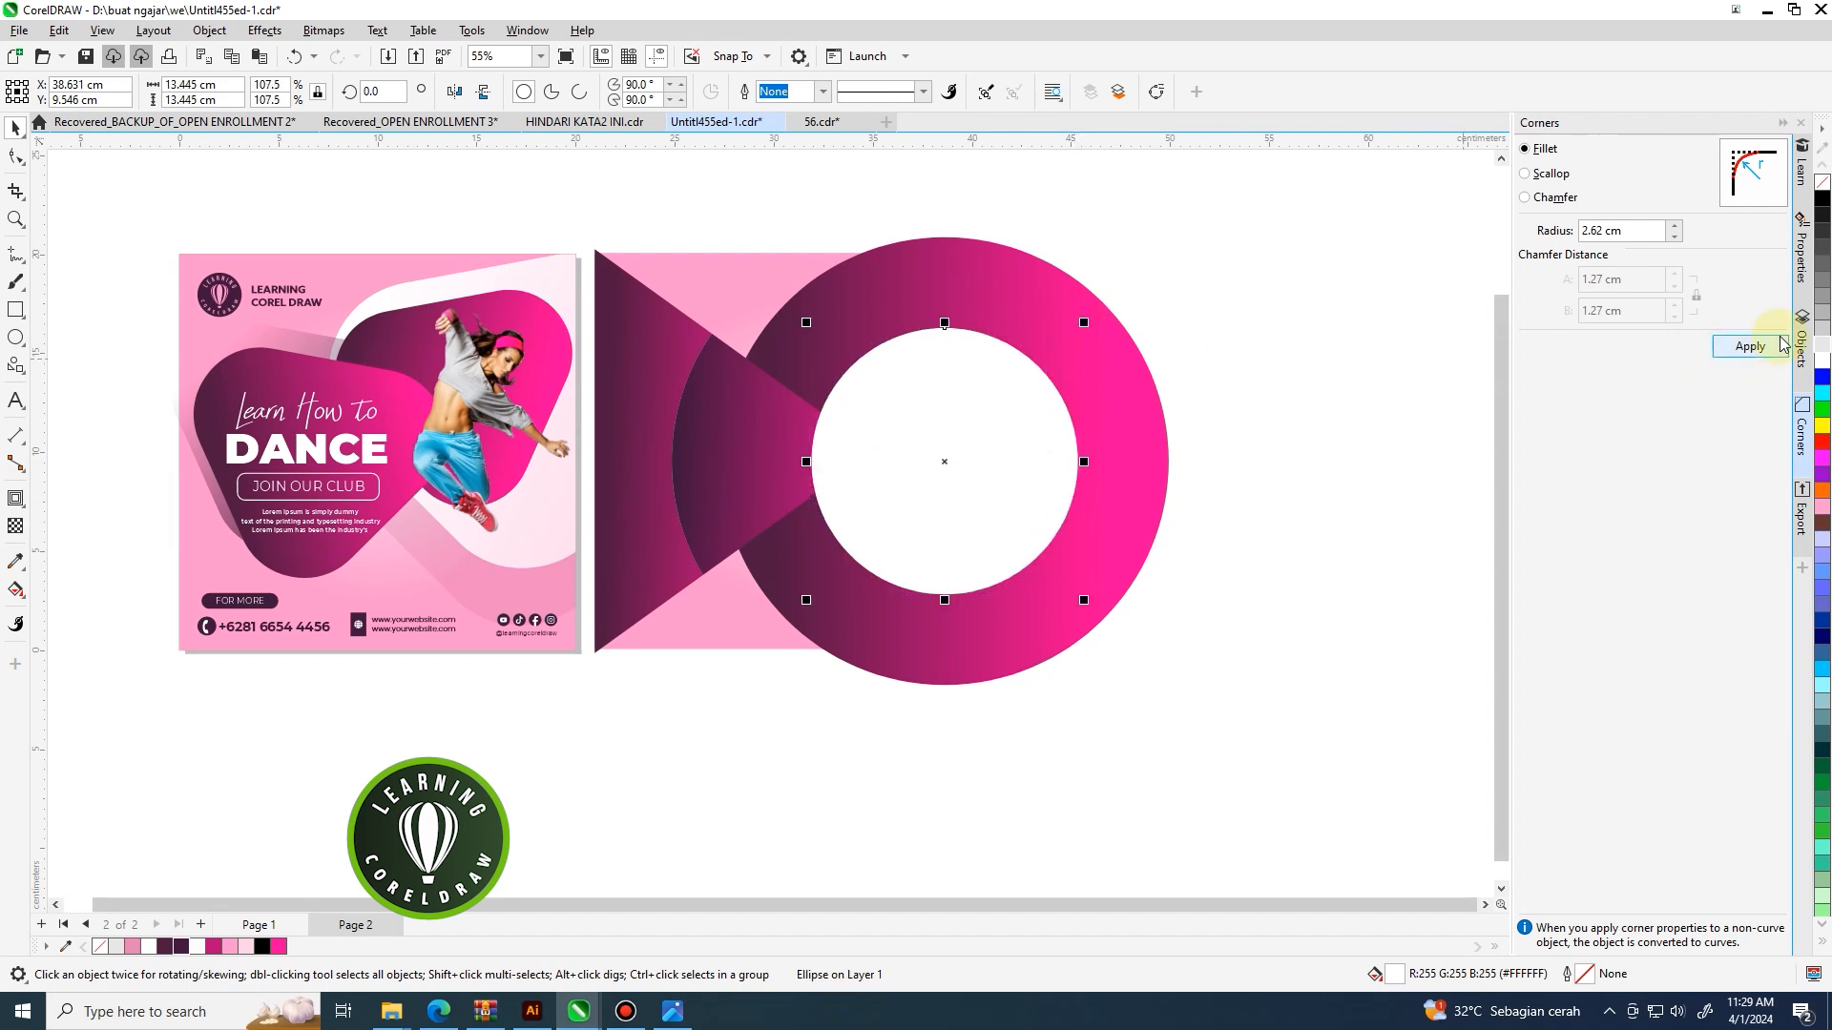
pyautogui.click(988, 408)
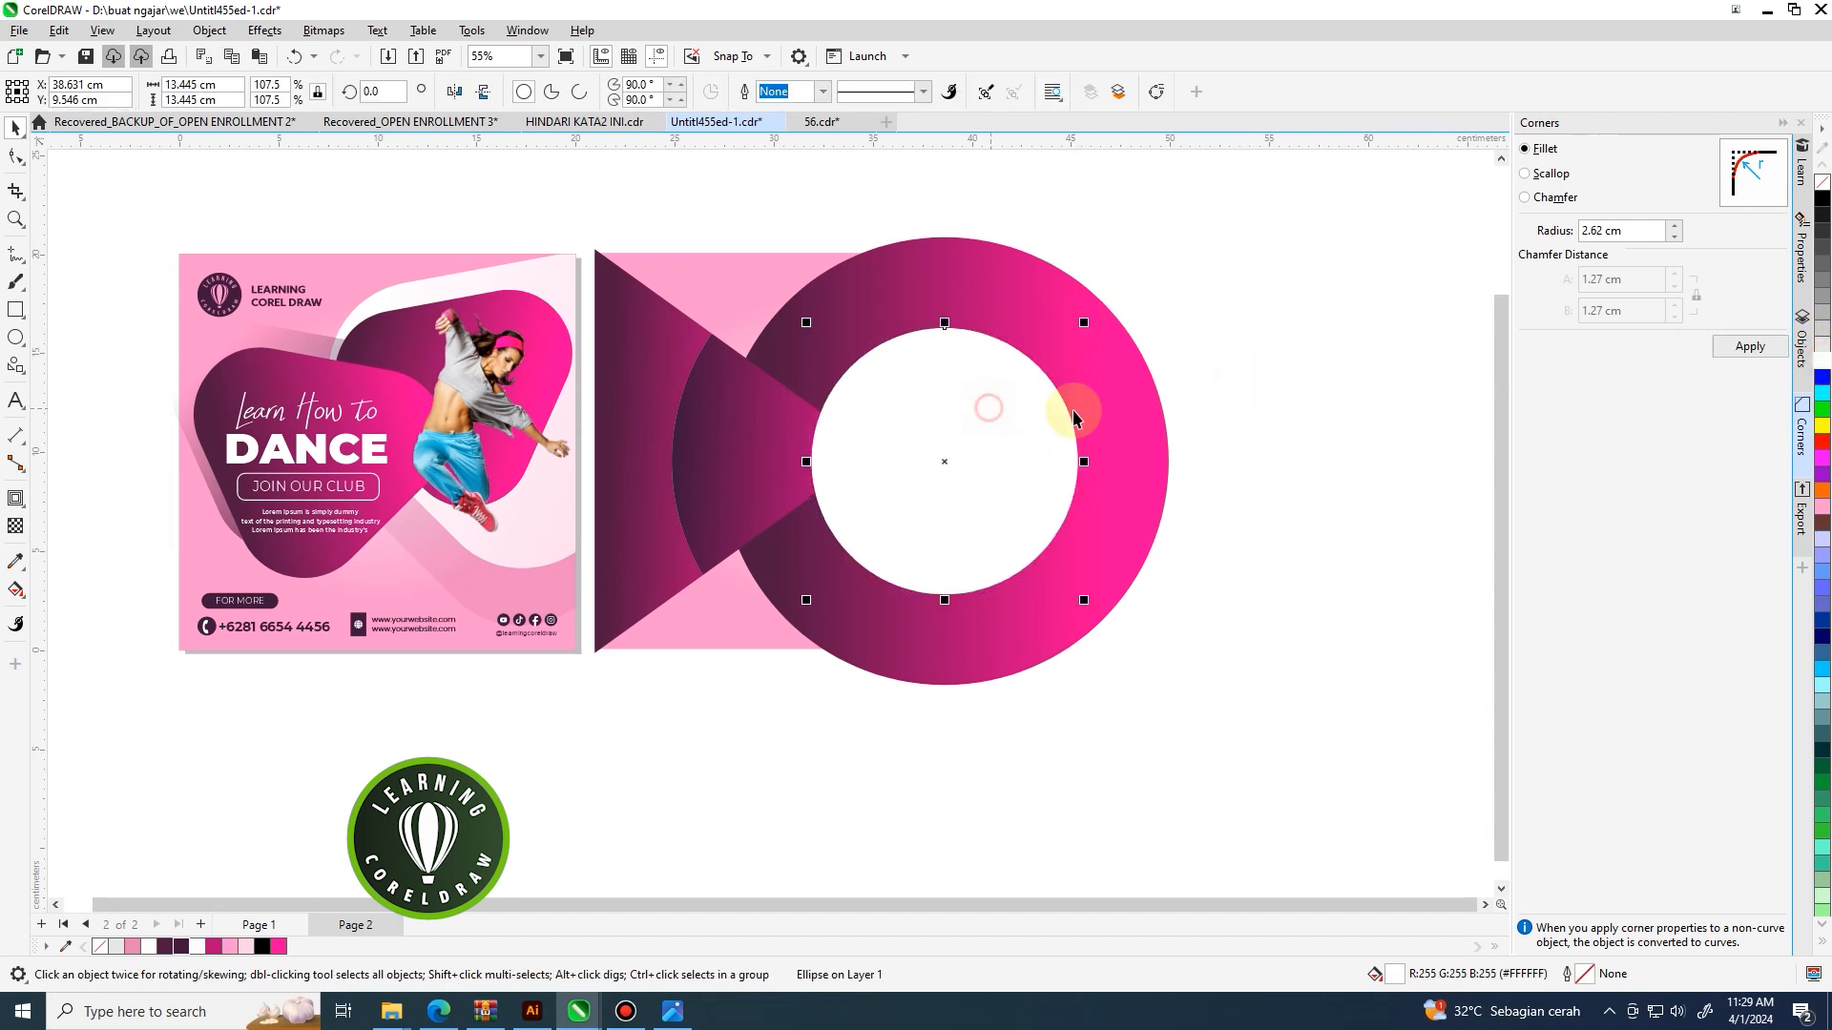
pyautogui.click(1436, 376)
# Try the Inner Edge shadow preset on the enlarged white circle, offsetting the shadow about 1.36 cm horizontally.
pyautogui.click(861, 427)
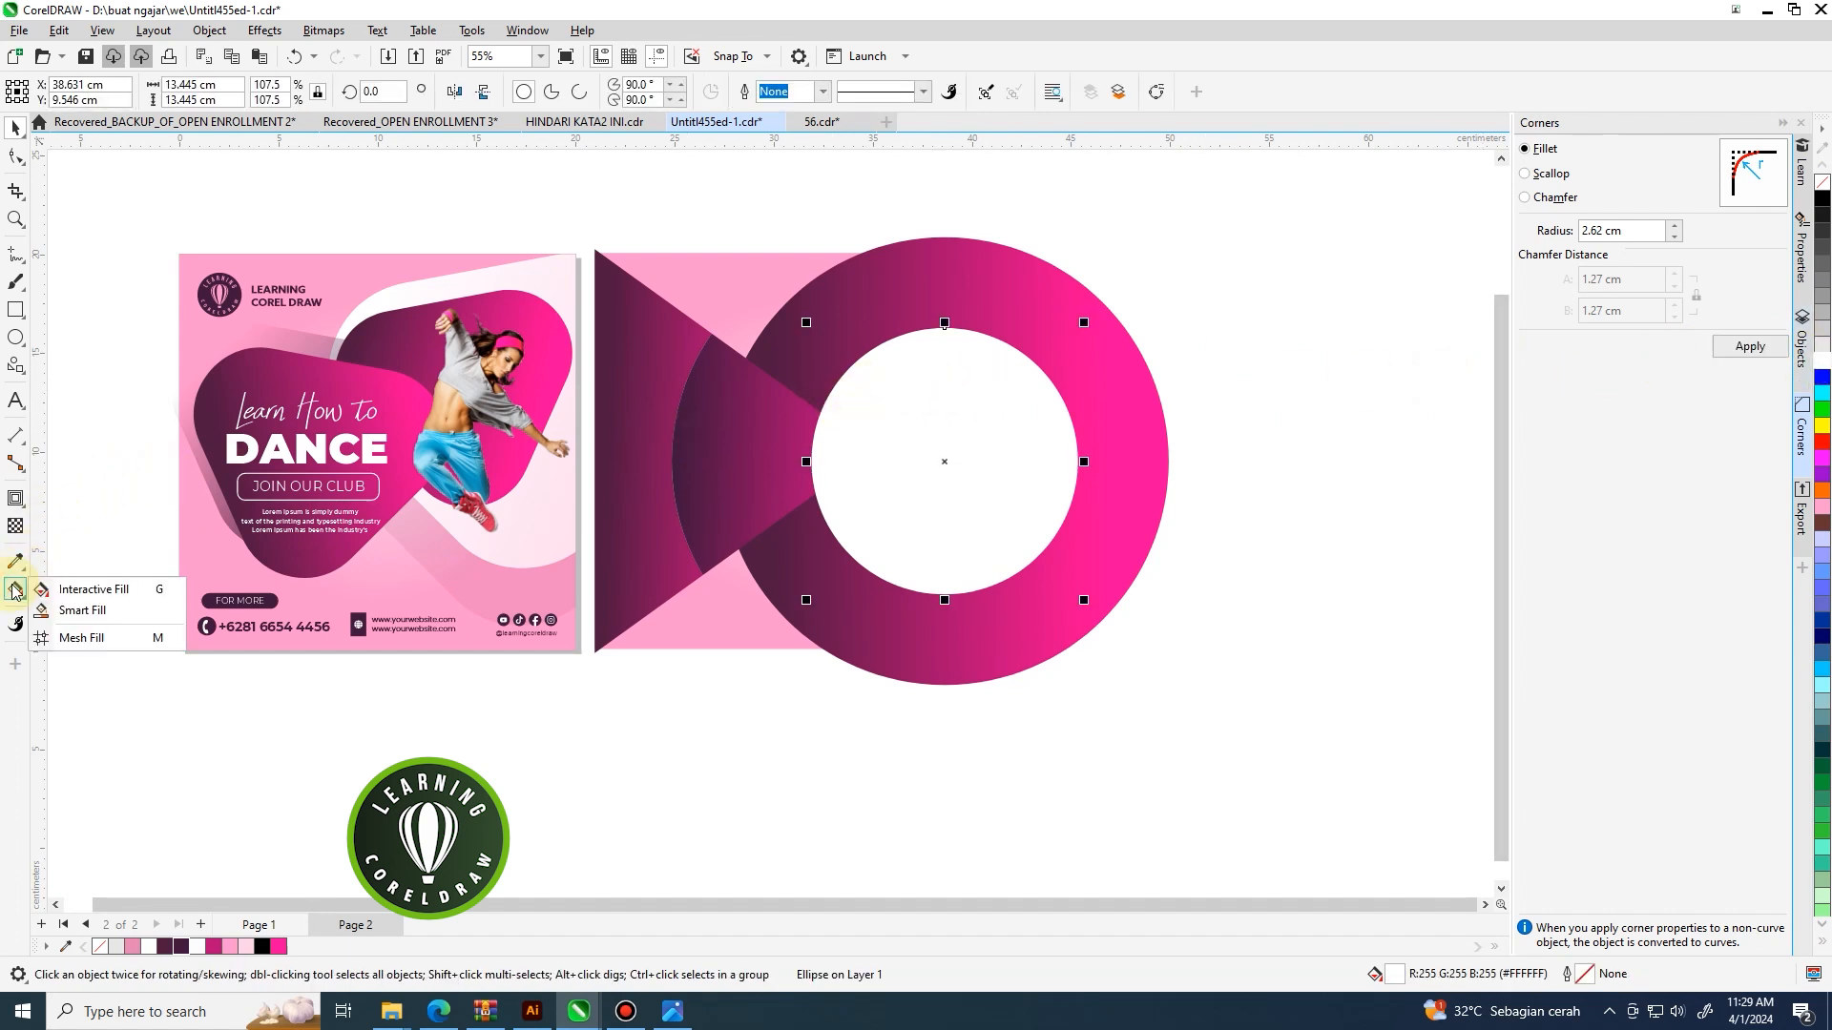
pyautogui.click(70, 500)
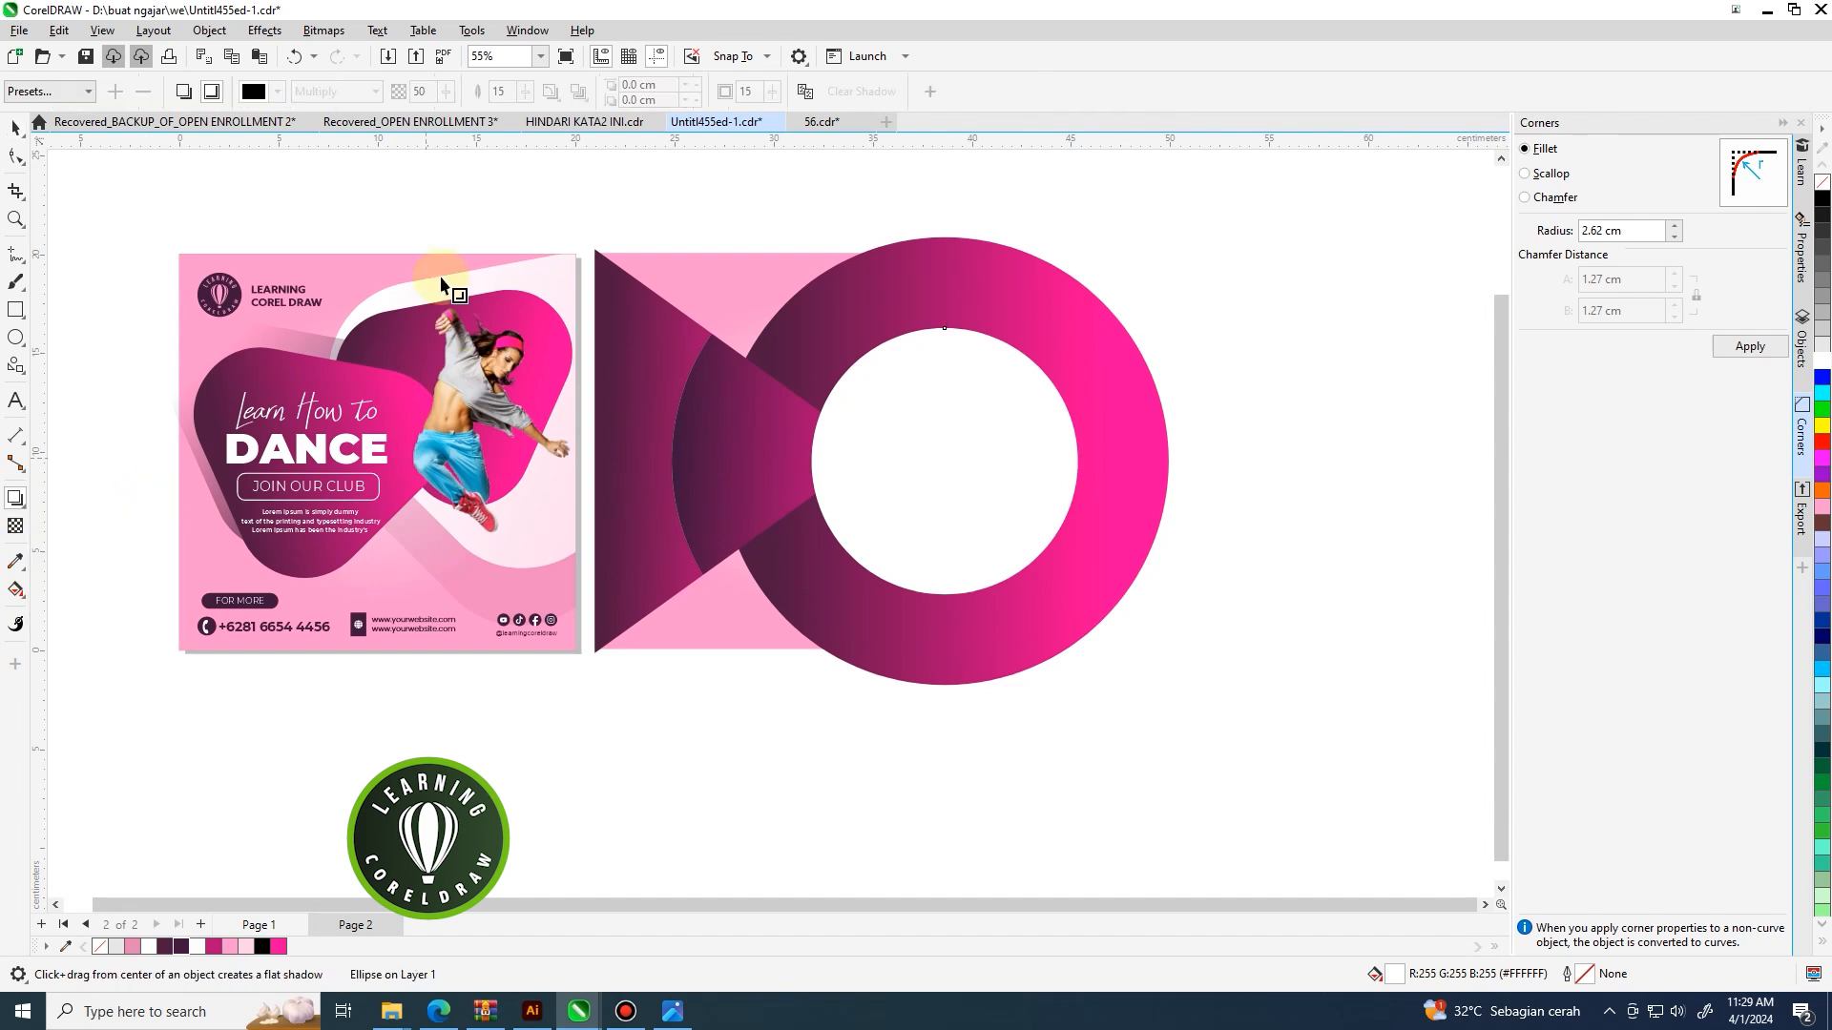
pyautogui.click(48, 91)
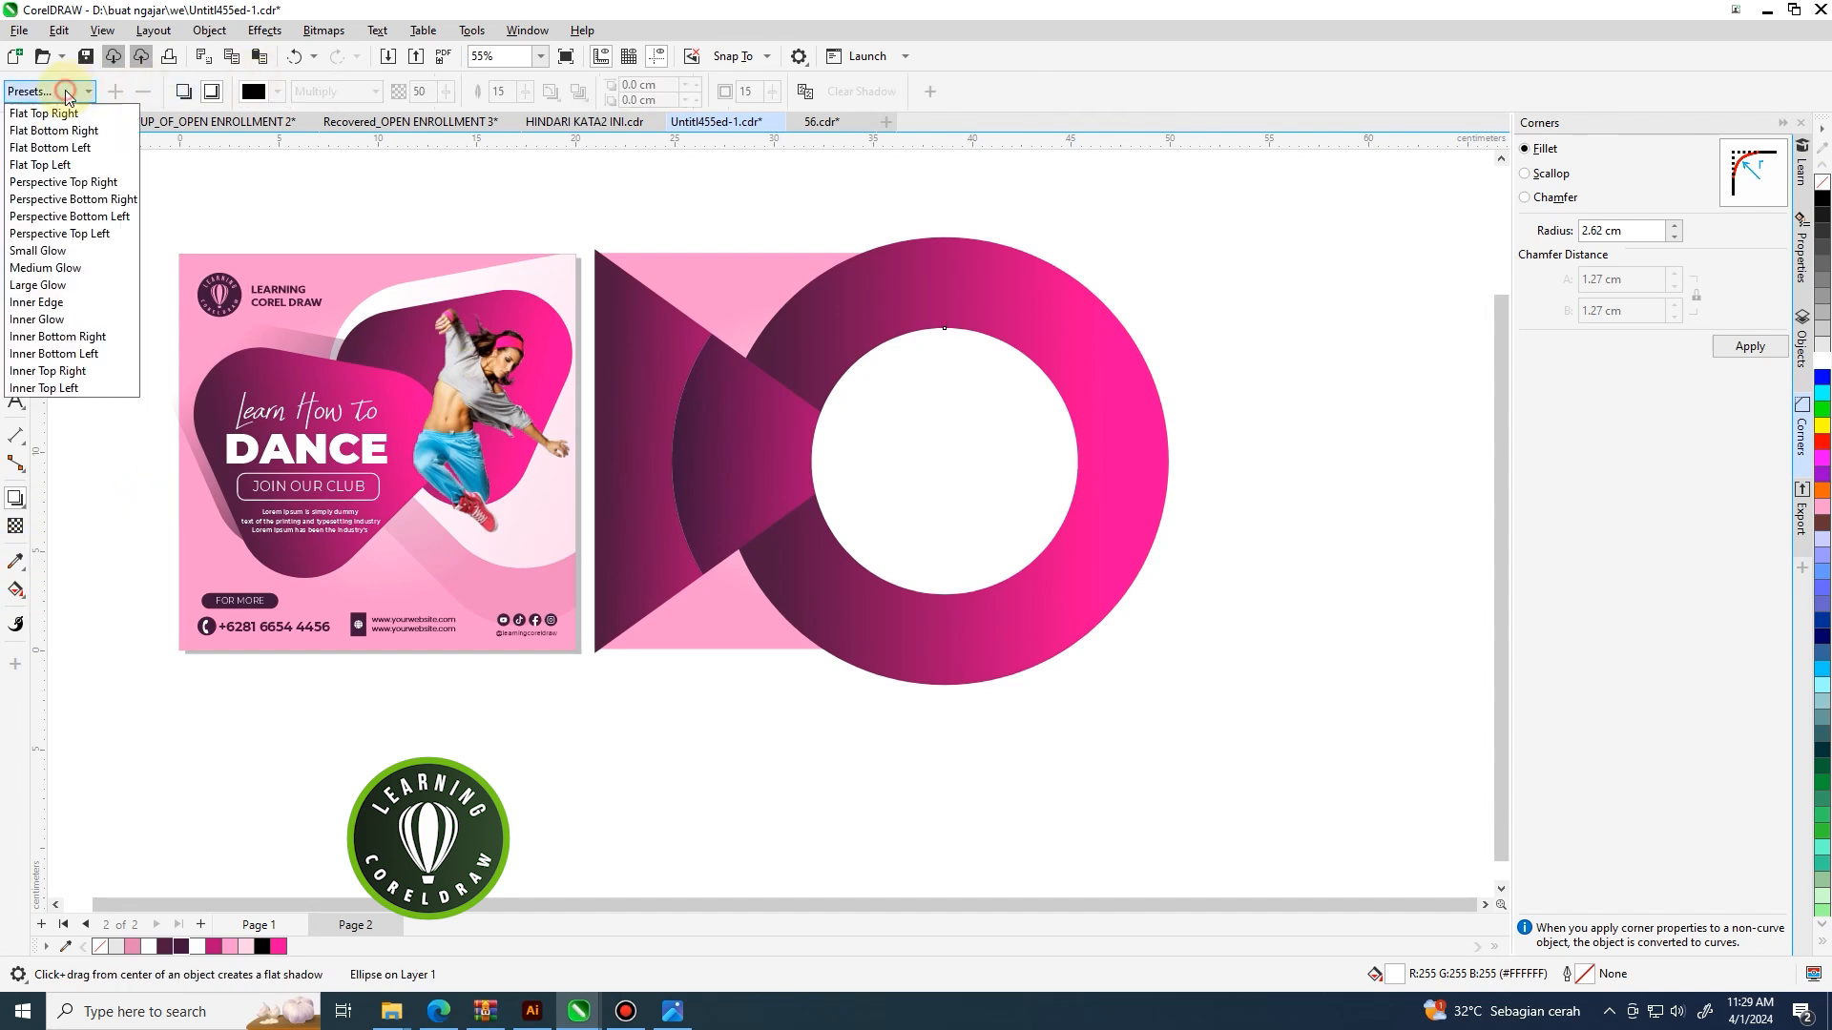
pyautogui.click(57, 303)
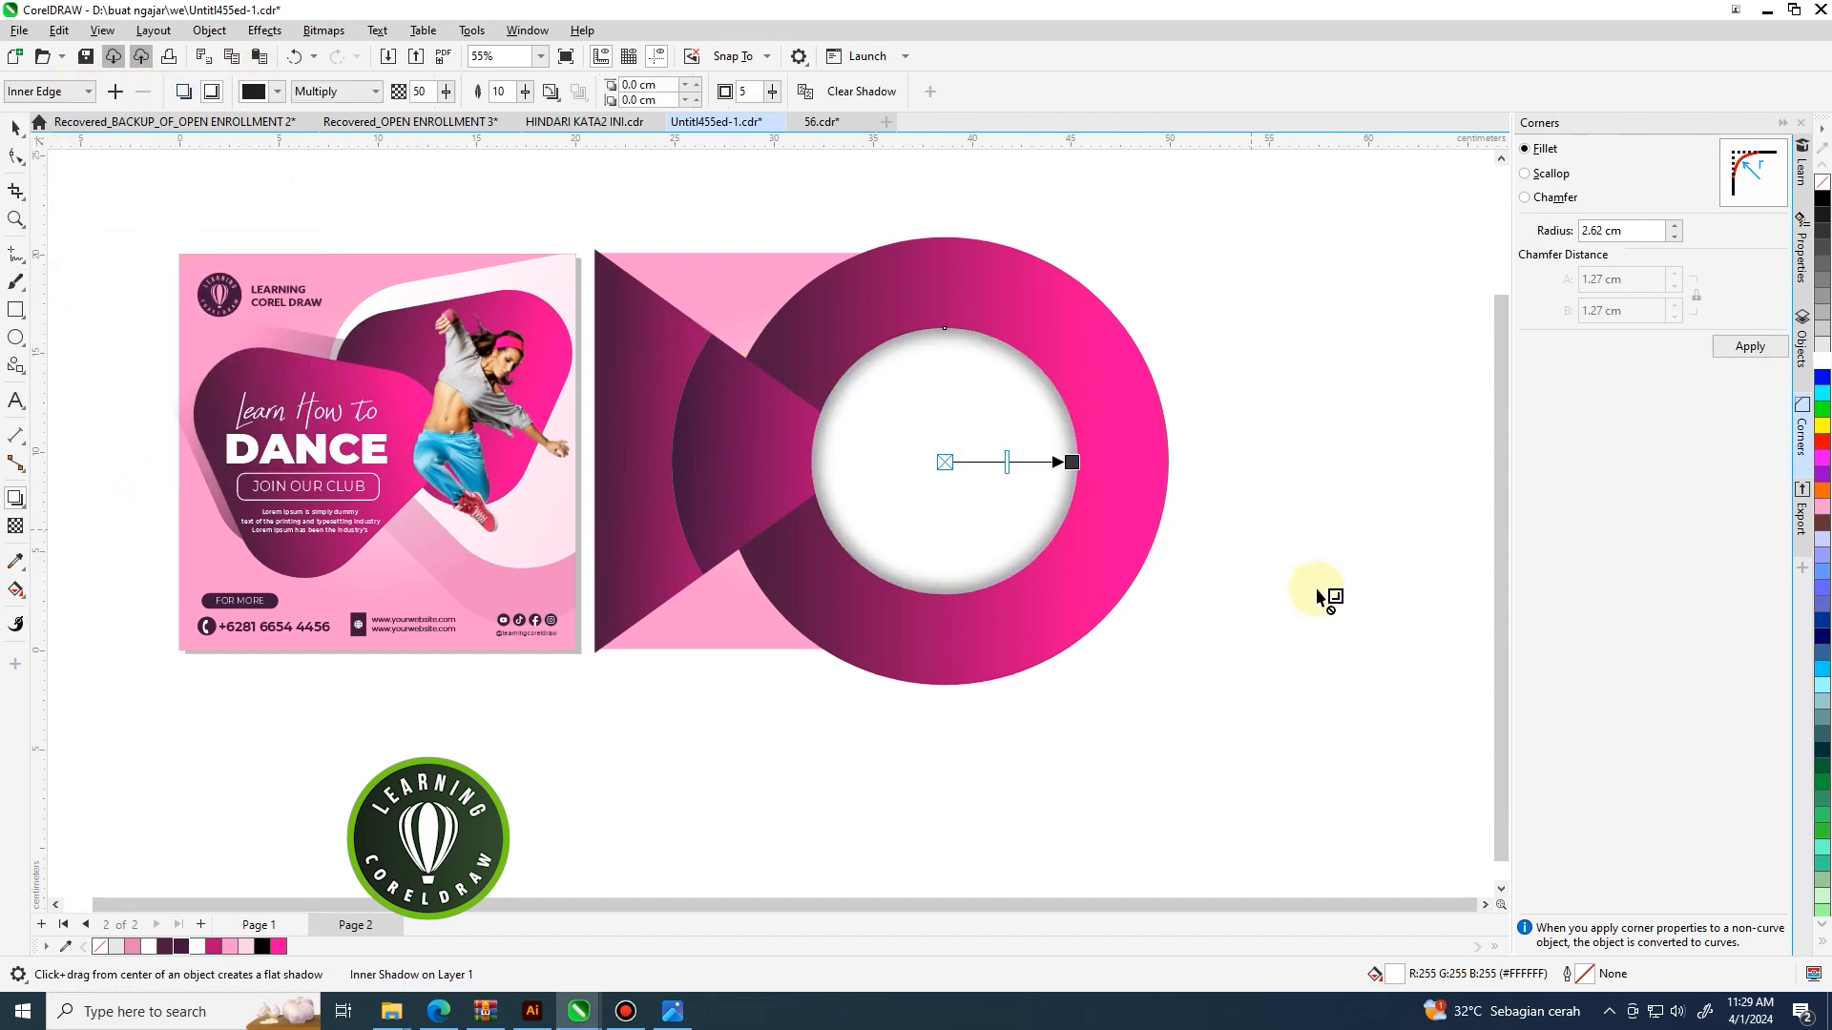
pyautogui.scroll(2, 1071, 464)
pyautogui.moveTo(1075, 456); pyautogui.dragTo(1114, 461)
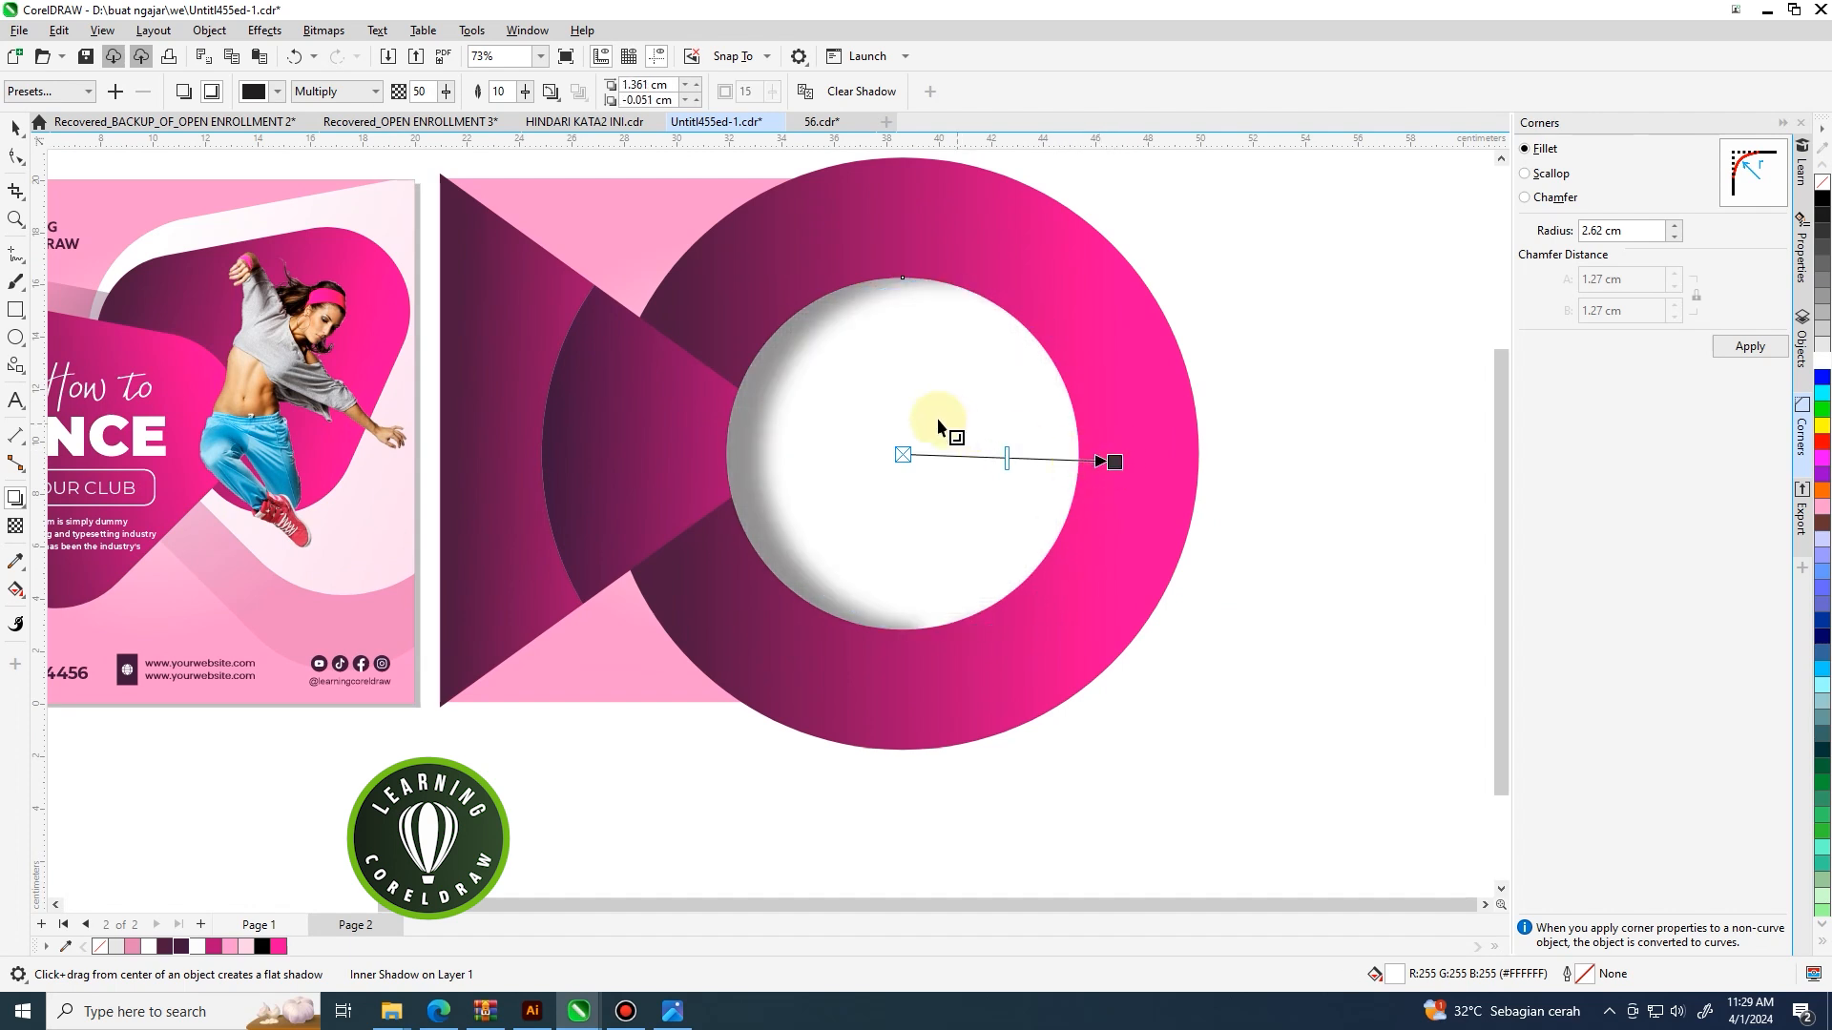
# Try moving the enlarged white circle aside, and undo that move and the inner shadow.
pyautogui.click(15, 127)
pyautogui.click(948, 356)
pyautogui.moveTo(948, 356); pyautogui.dragTo(1084, 405)
pyautogui.hotkey('ctrl', 'z')
pyautogui.hotkey('ctrl', 'z')
pyautogui.hotkey('ctrl', 'z')
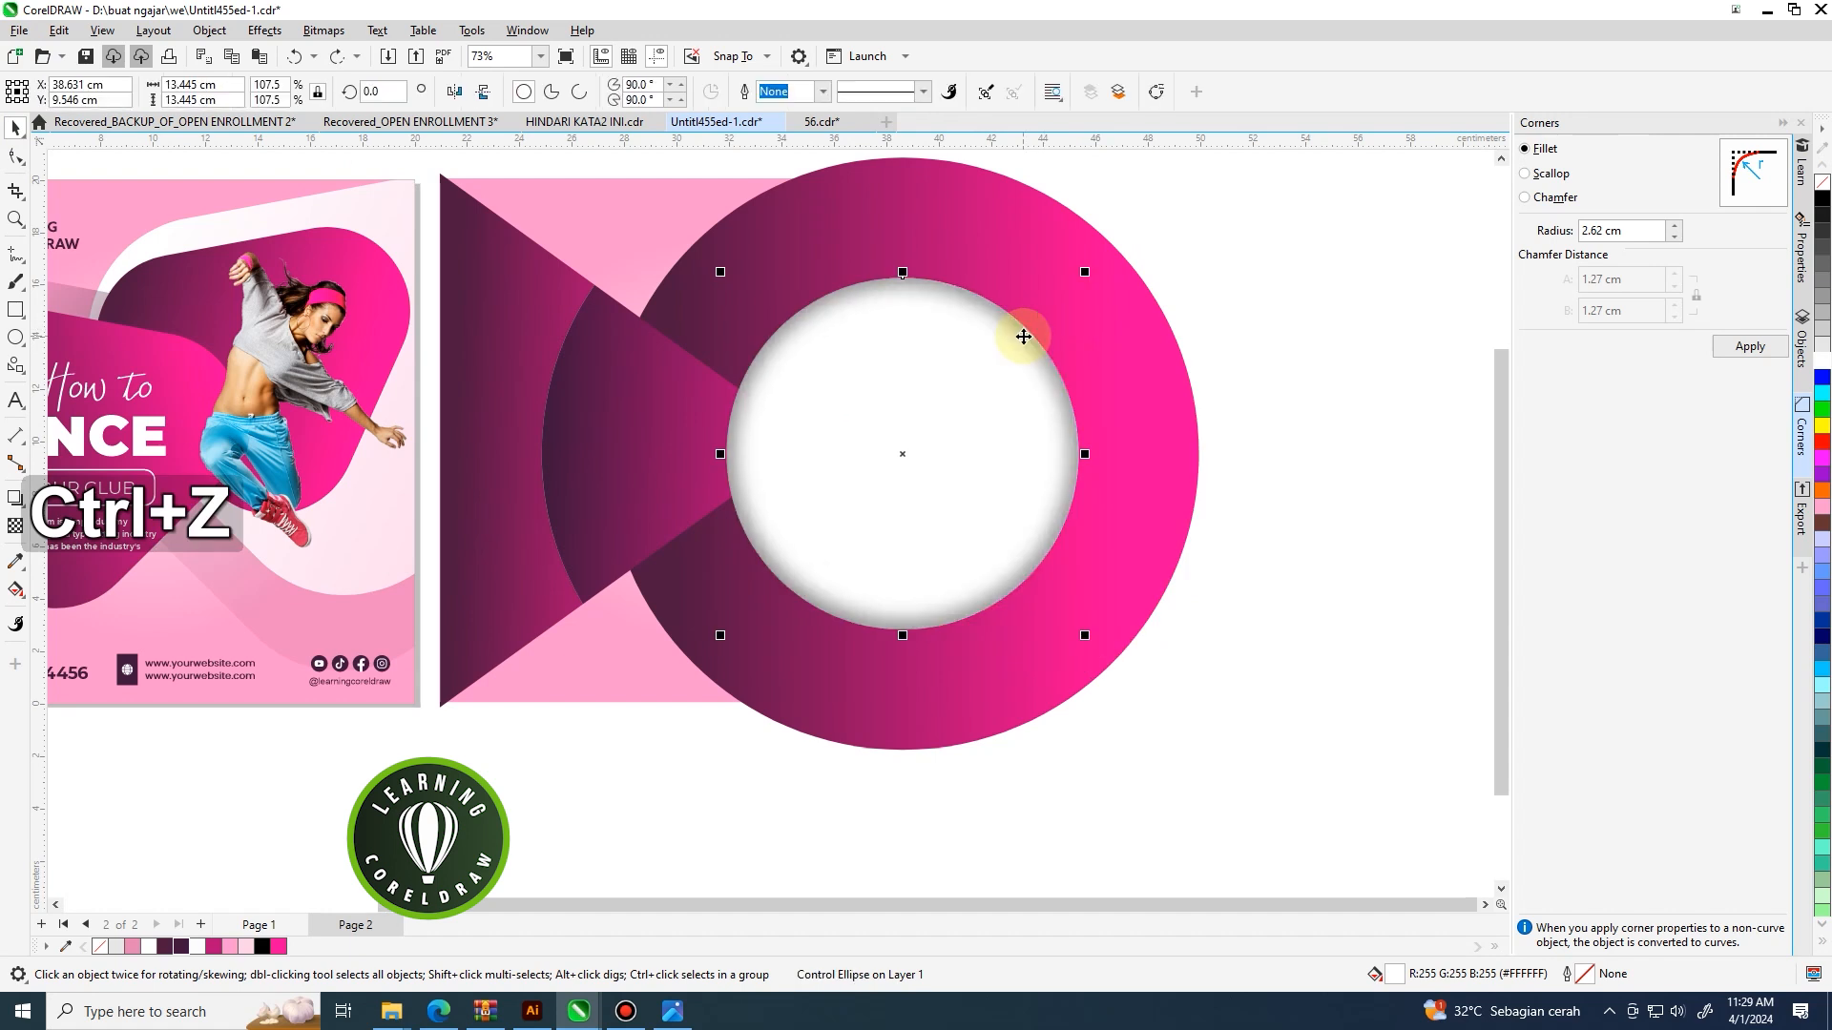
# Reorder the enlarged white circle so it sits in front of the gradient ring but behind the triangle's tip.
pyautogui.rightClick(981, 370)
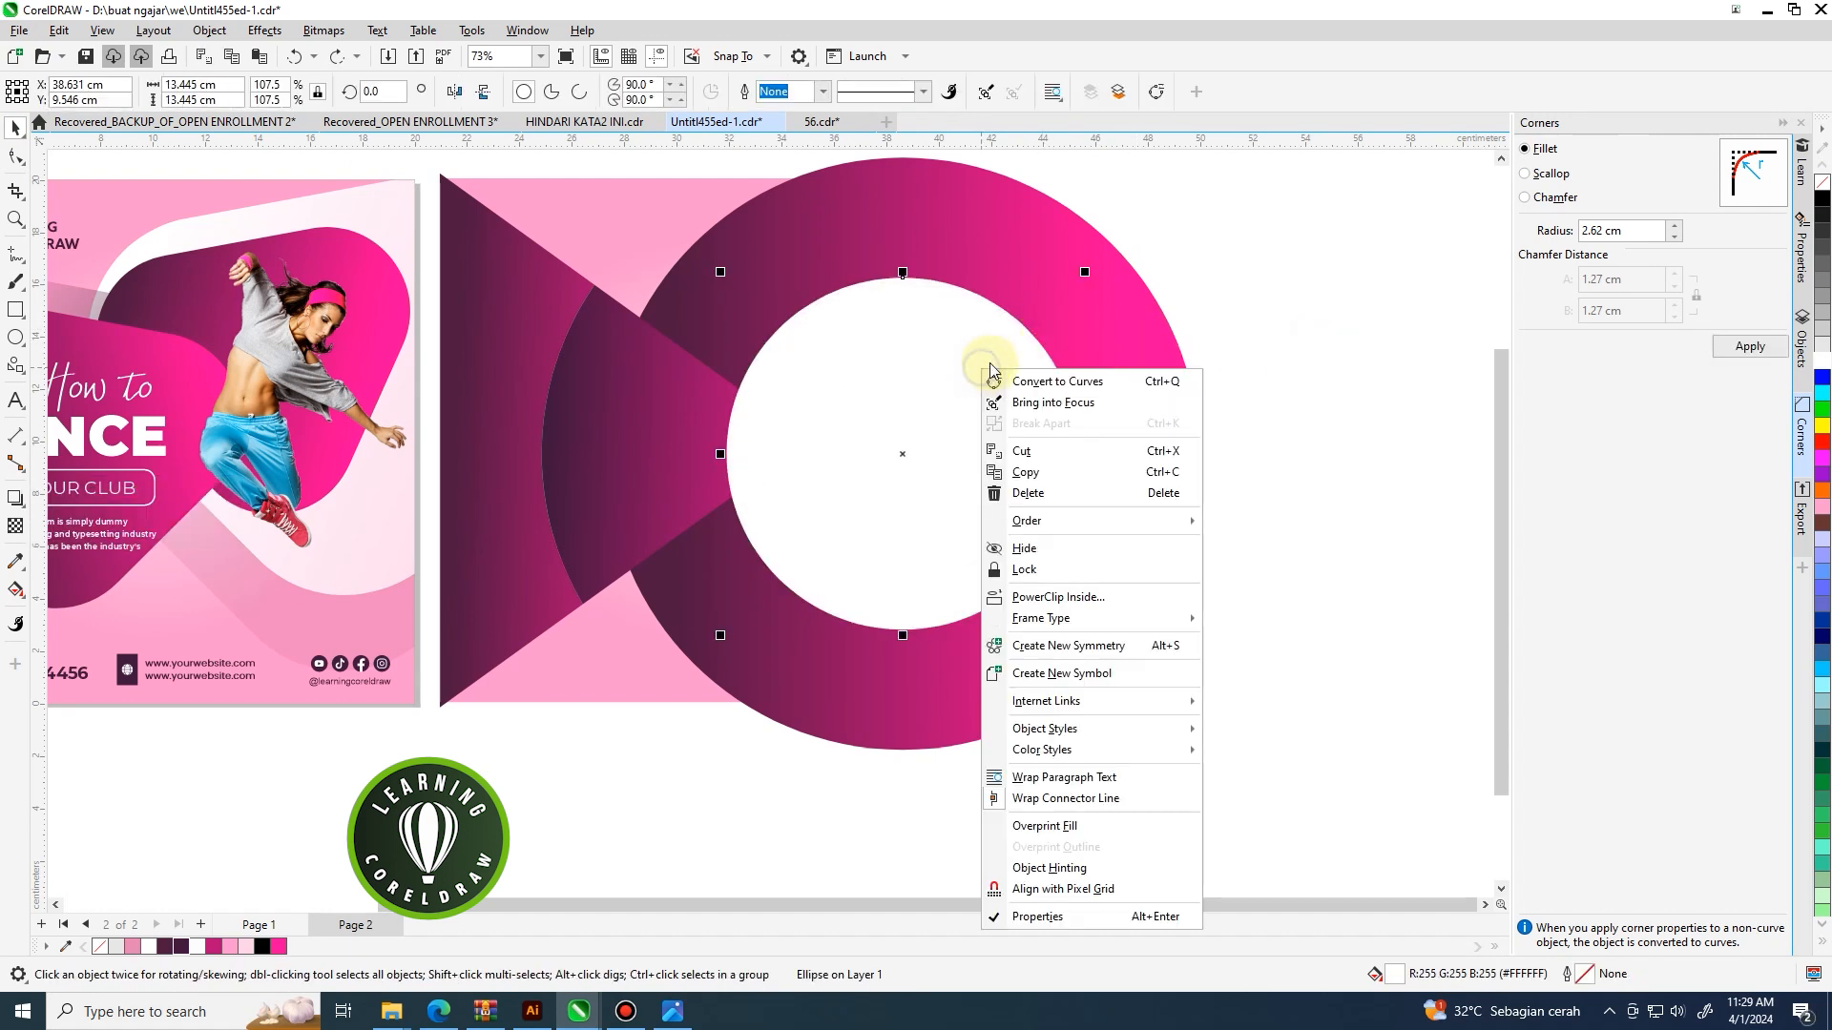
pyautogui.moveTo(1208, 527)
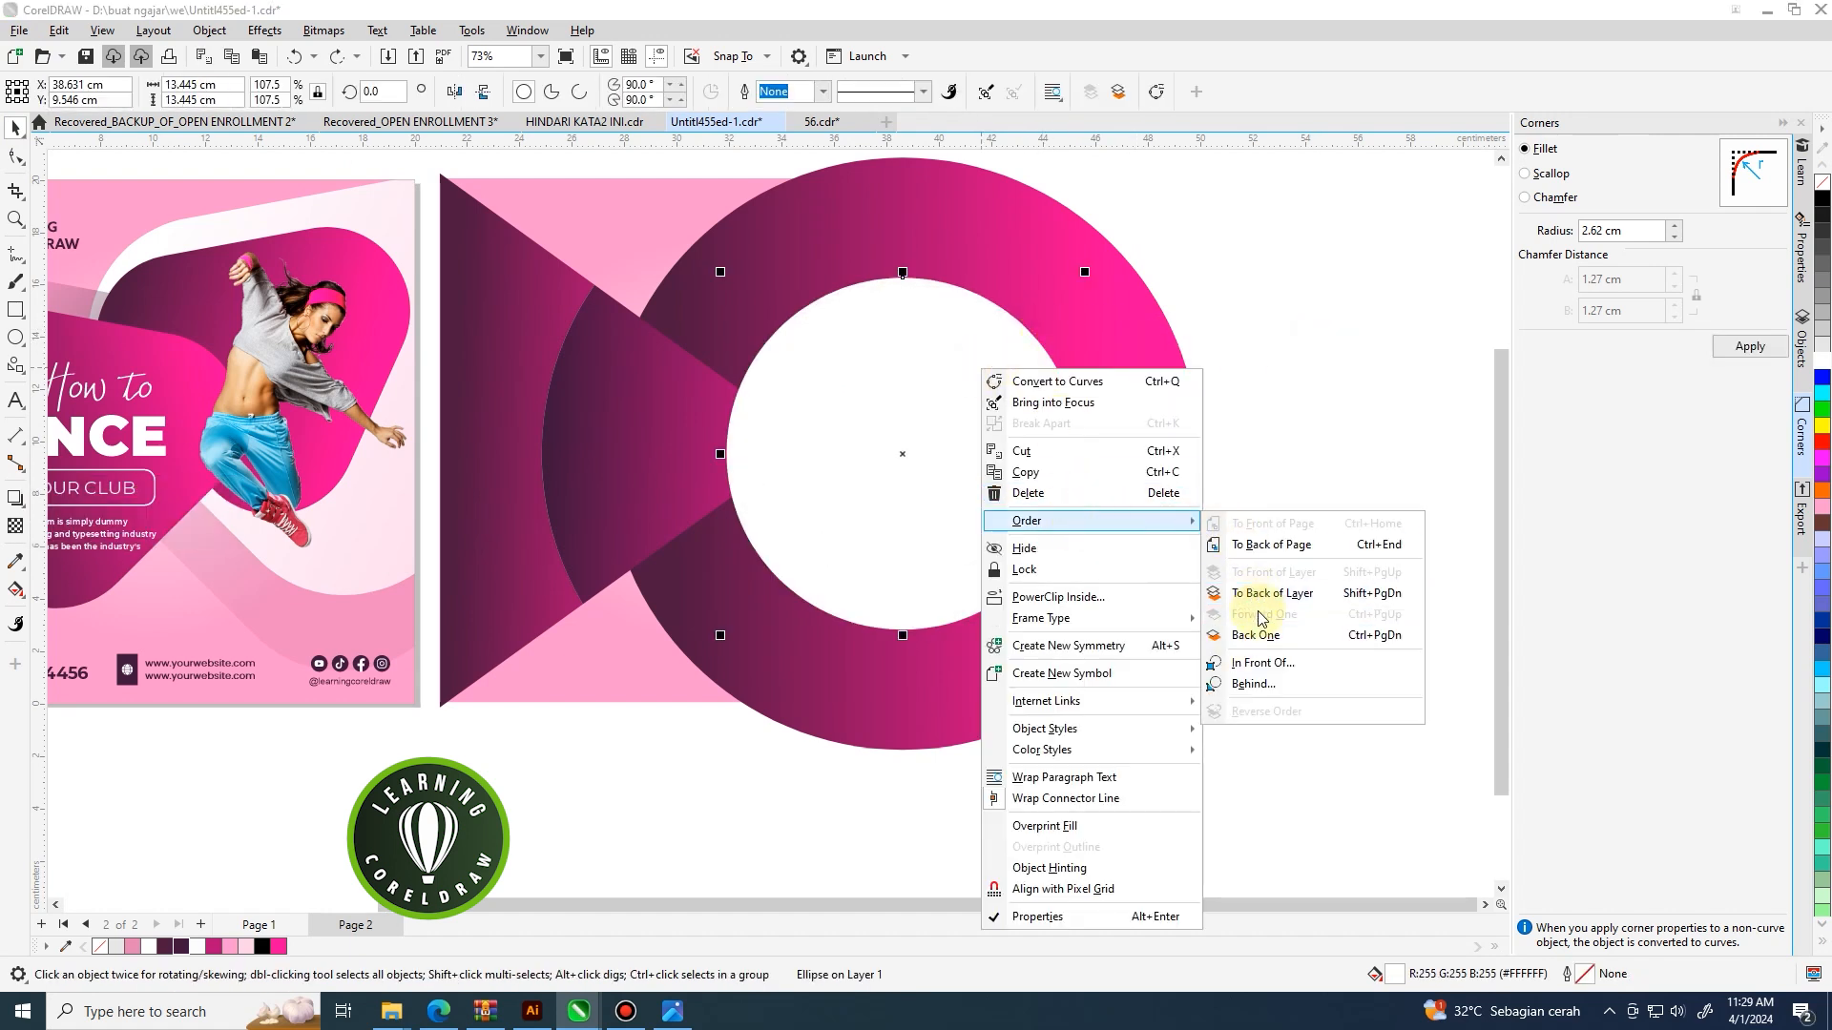
pyautogui.click(1256, 663)
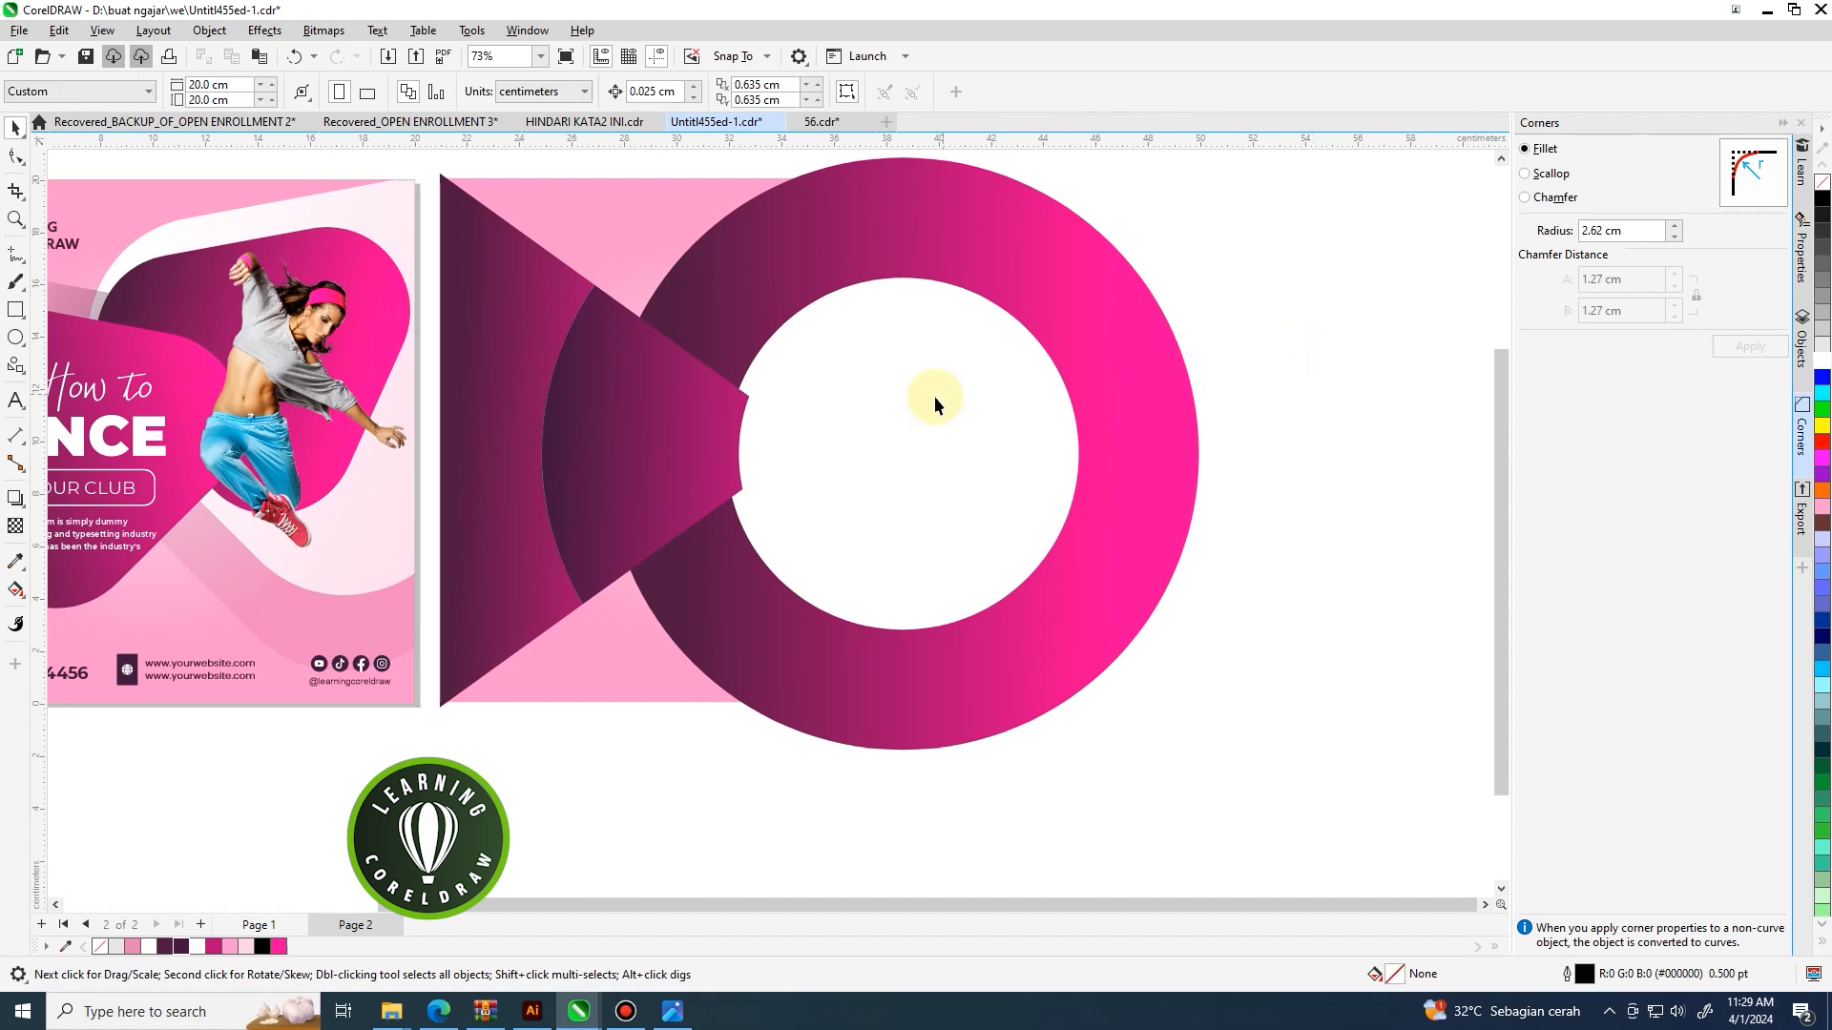
# Apply the Inner Edge shadow preset to the smaller white circle and offset the shadow about 1.25 cm horizontally and -0.06 cm vertically.
pyautogui.click(683, 388)
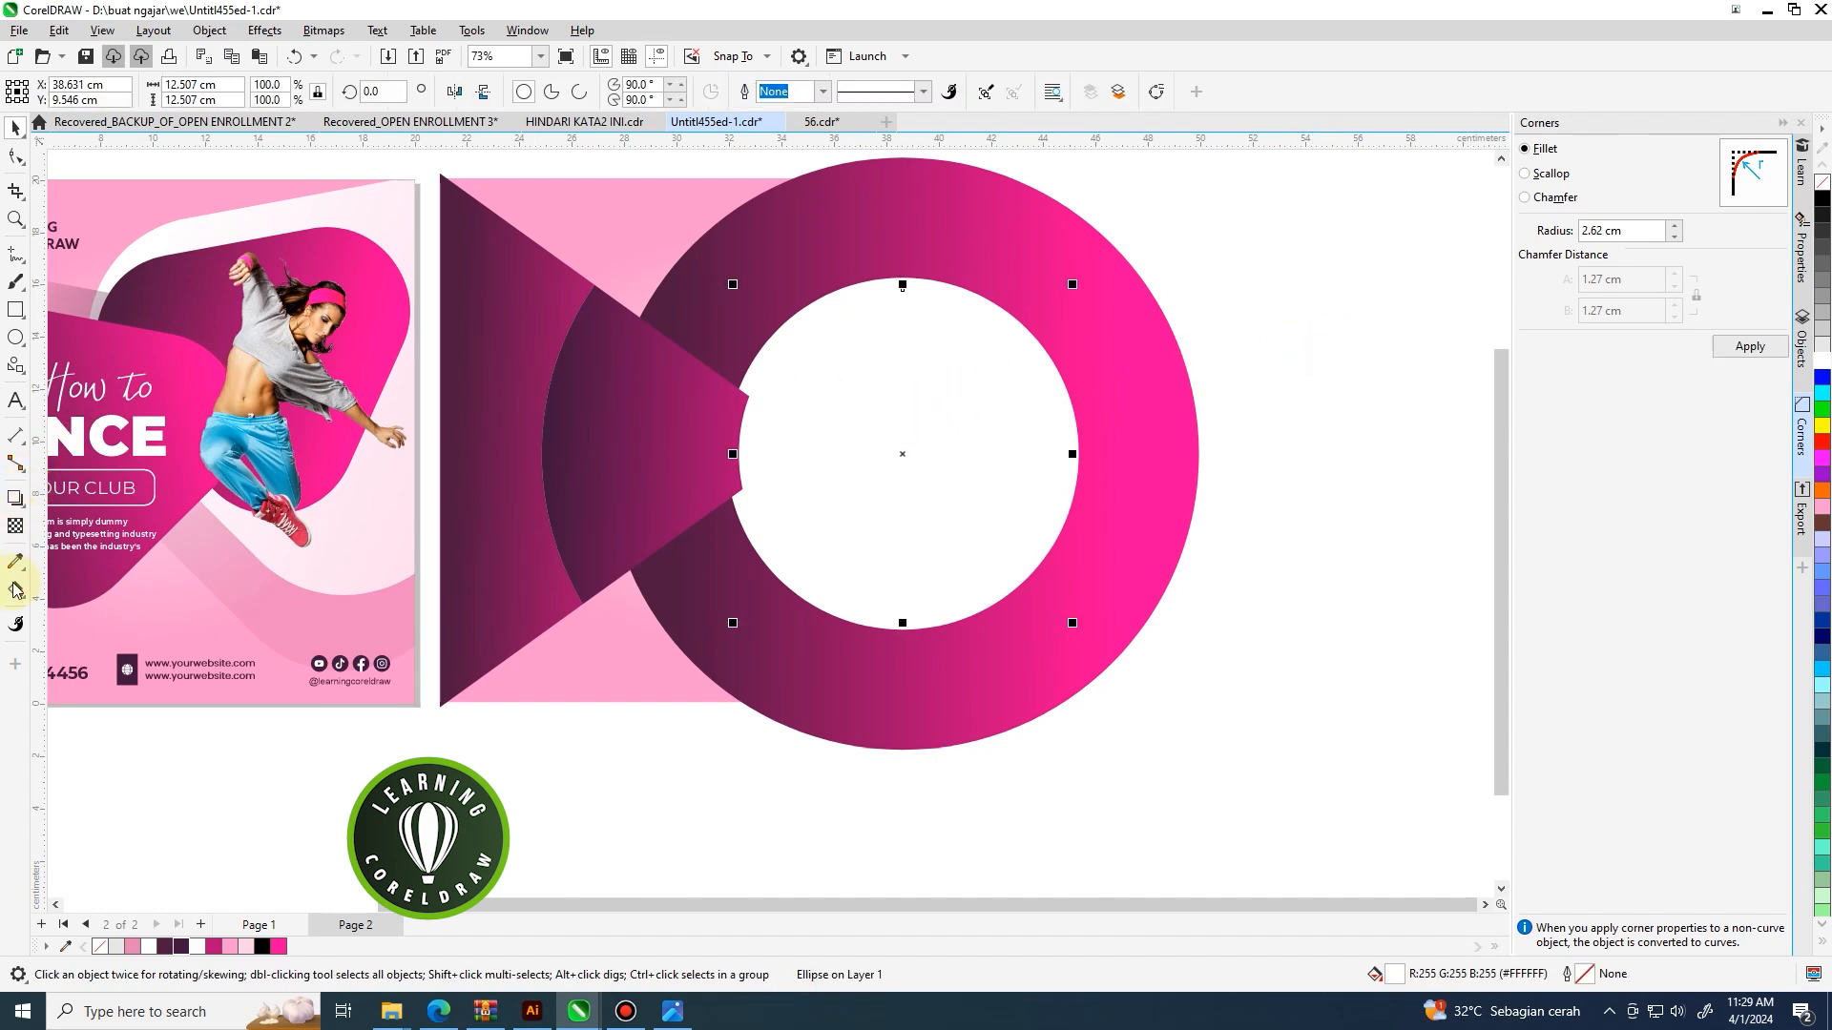
pyautogui.click(13, 512)
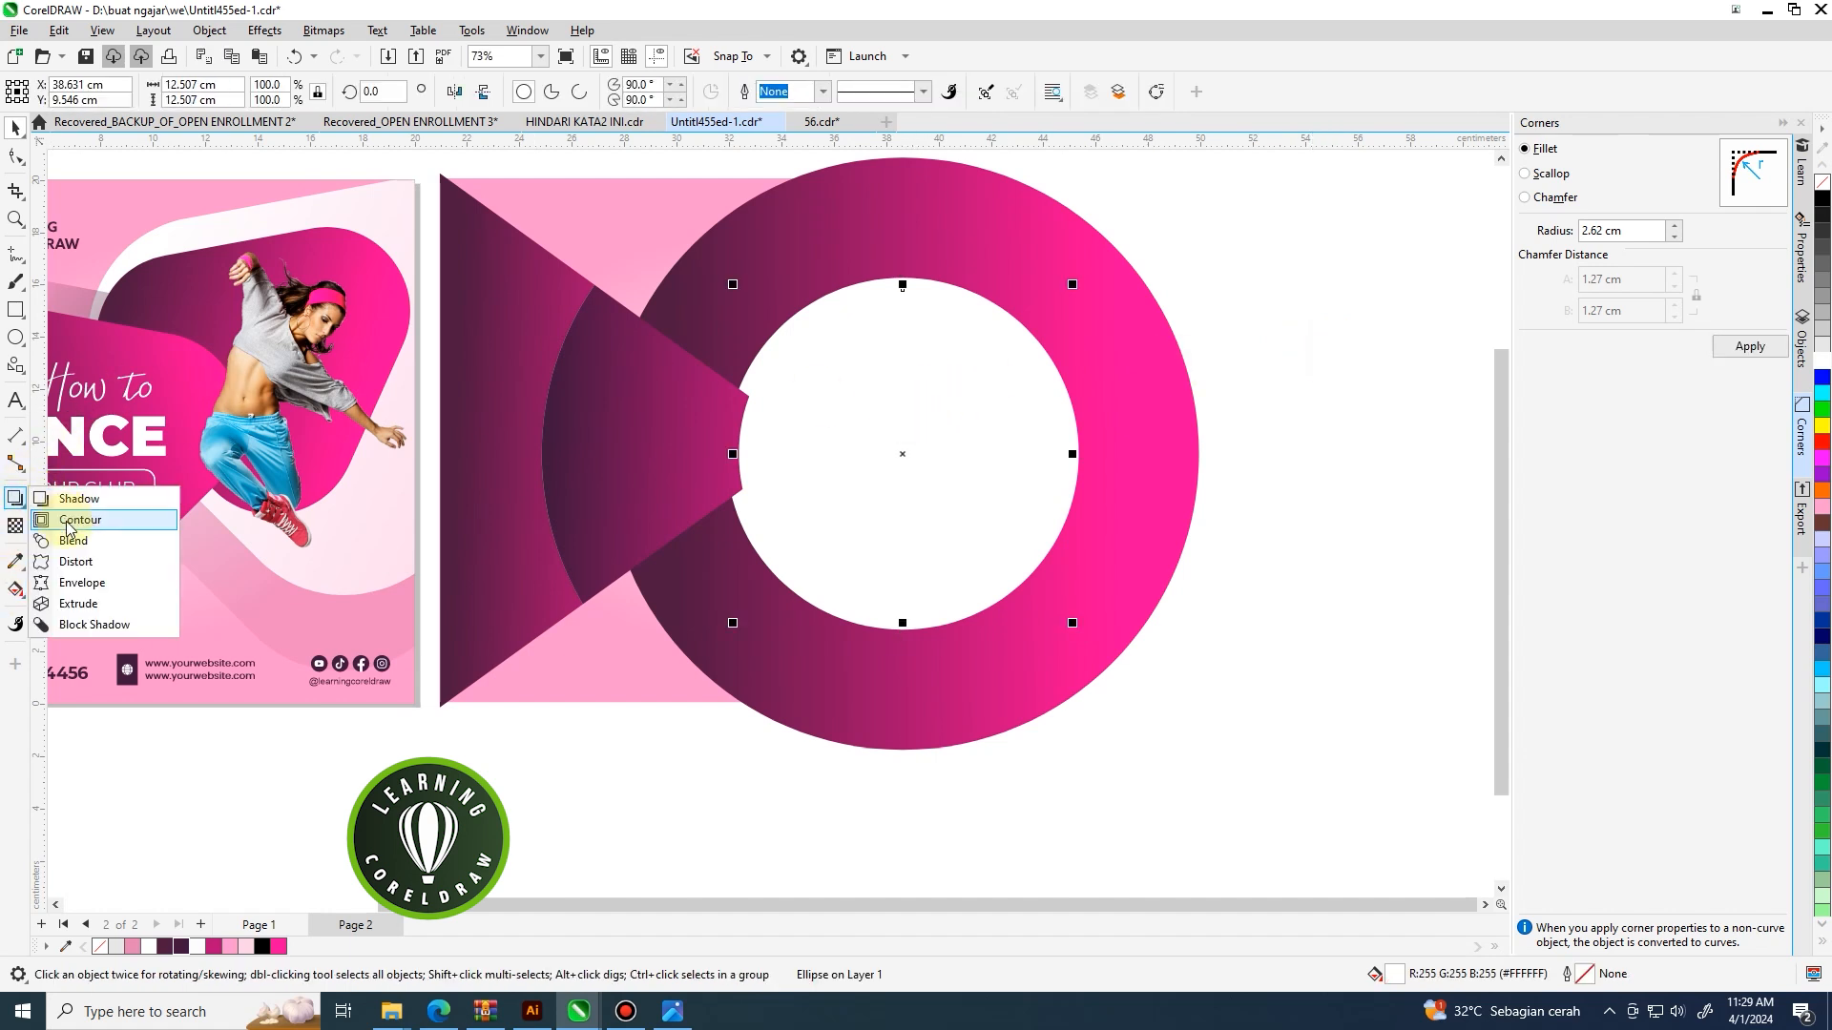
pyautogui.click(67, 494)
pyautogui.click(59, 99)
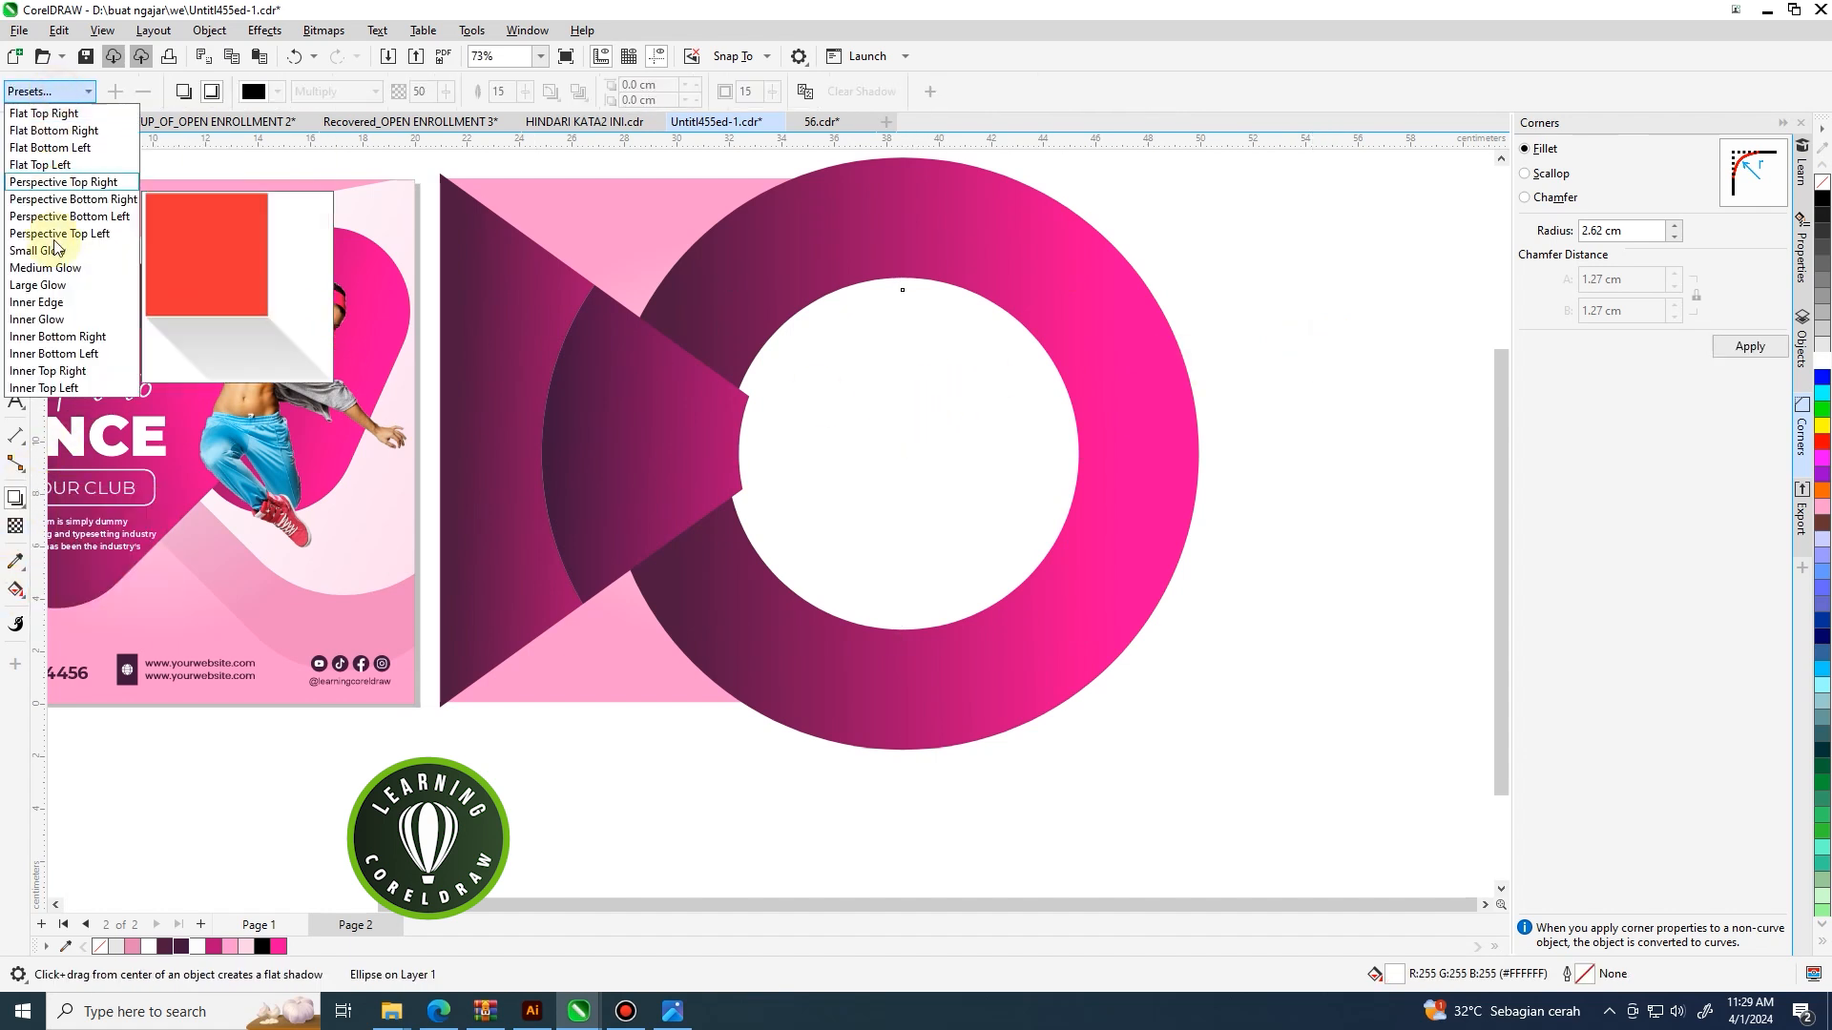
pyautogui.click(49, 301)
pyautogui.moveTo(1061, 455); pyautogui.dragTo(1102, 465)
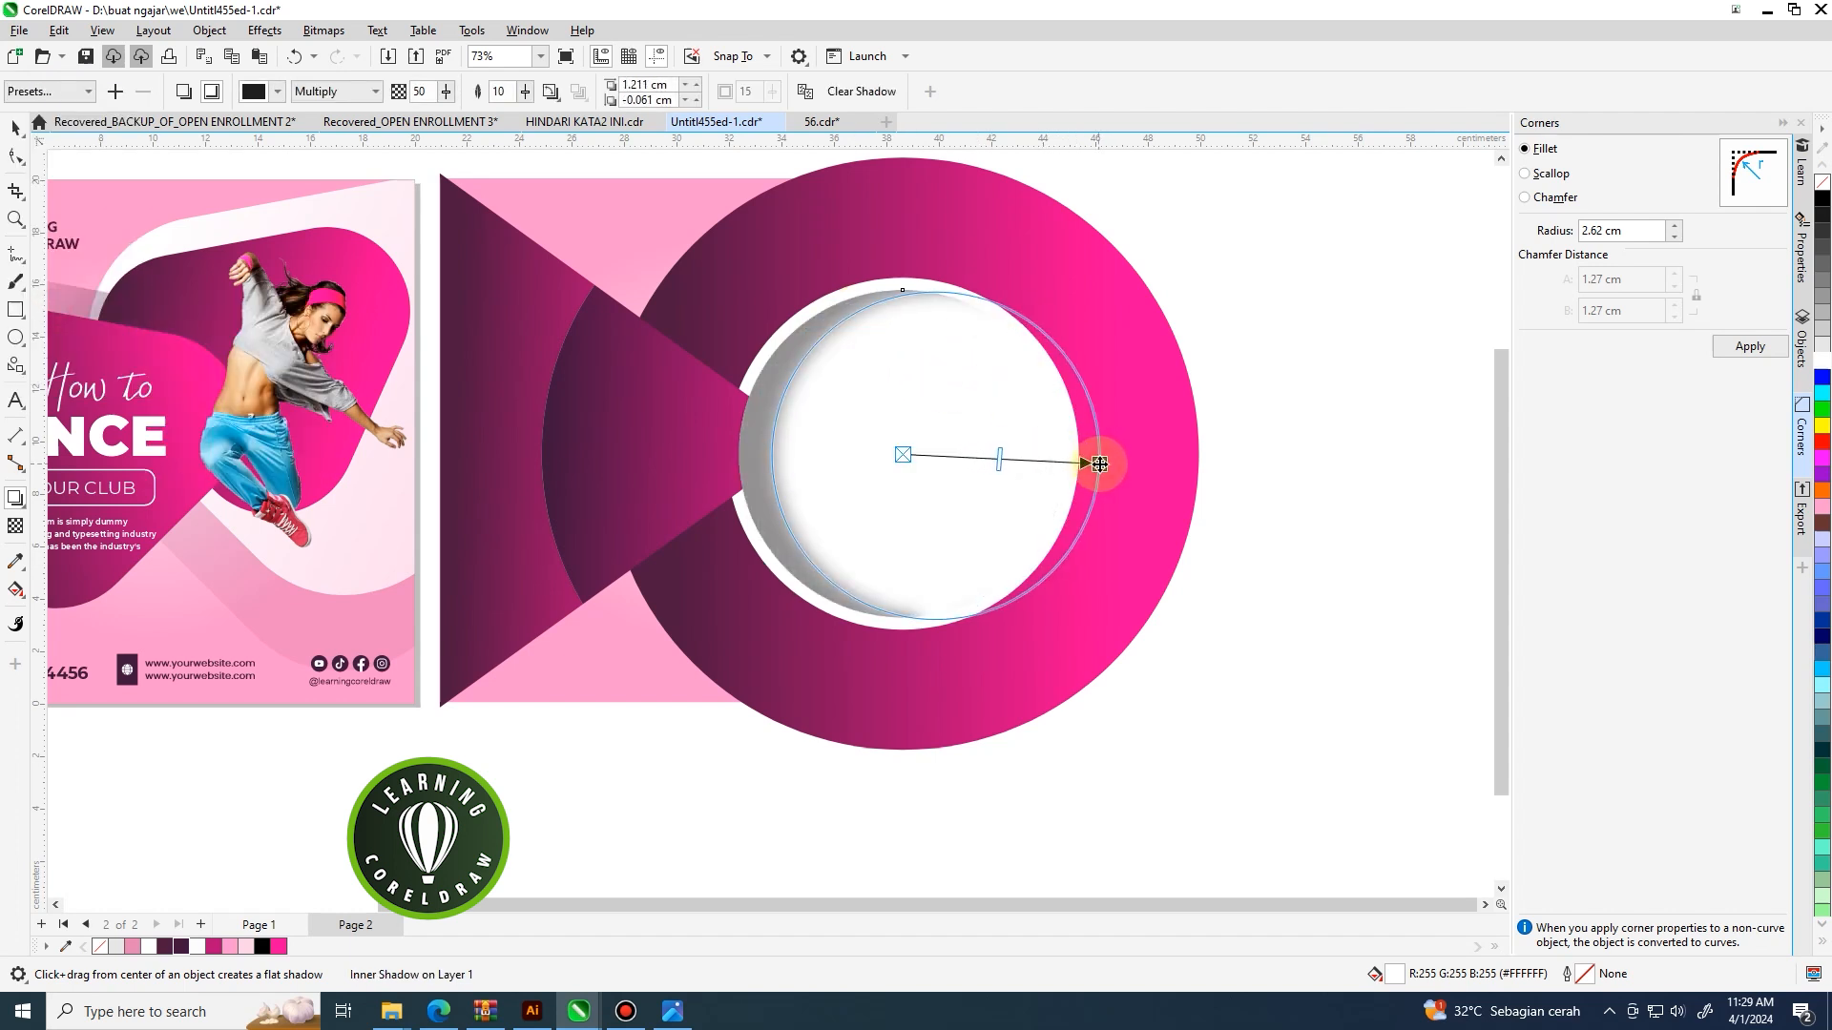
pyautogui.moveTo(1099, 465); pyautogui.dragTo(1097, 466)
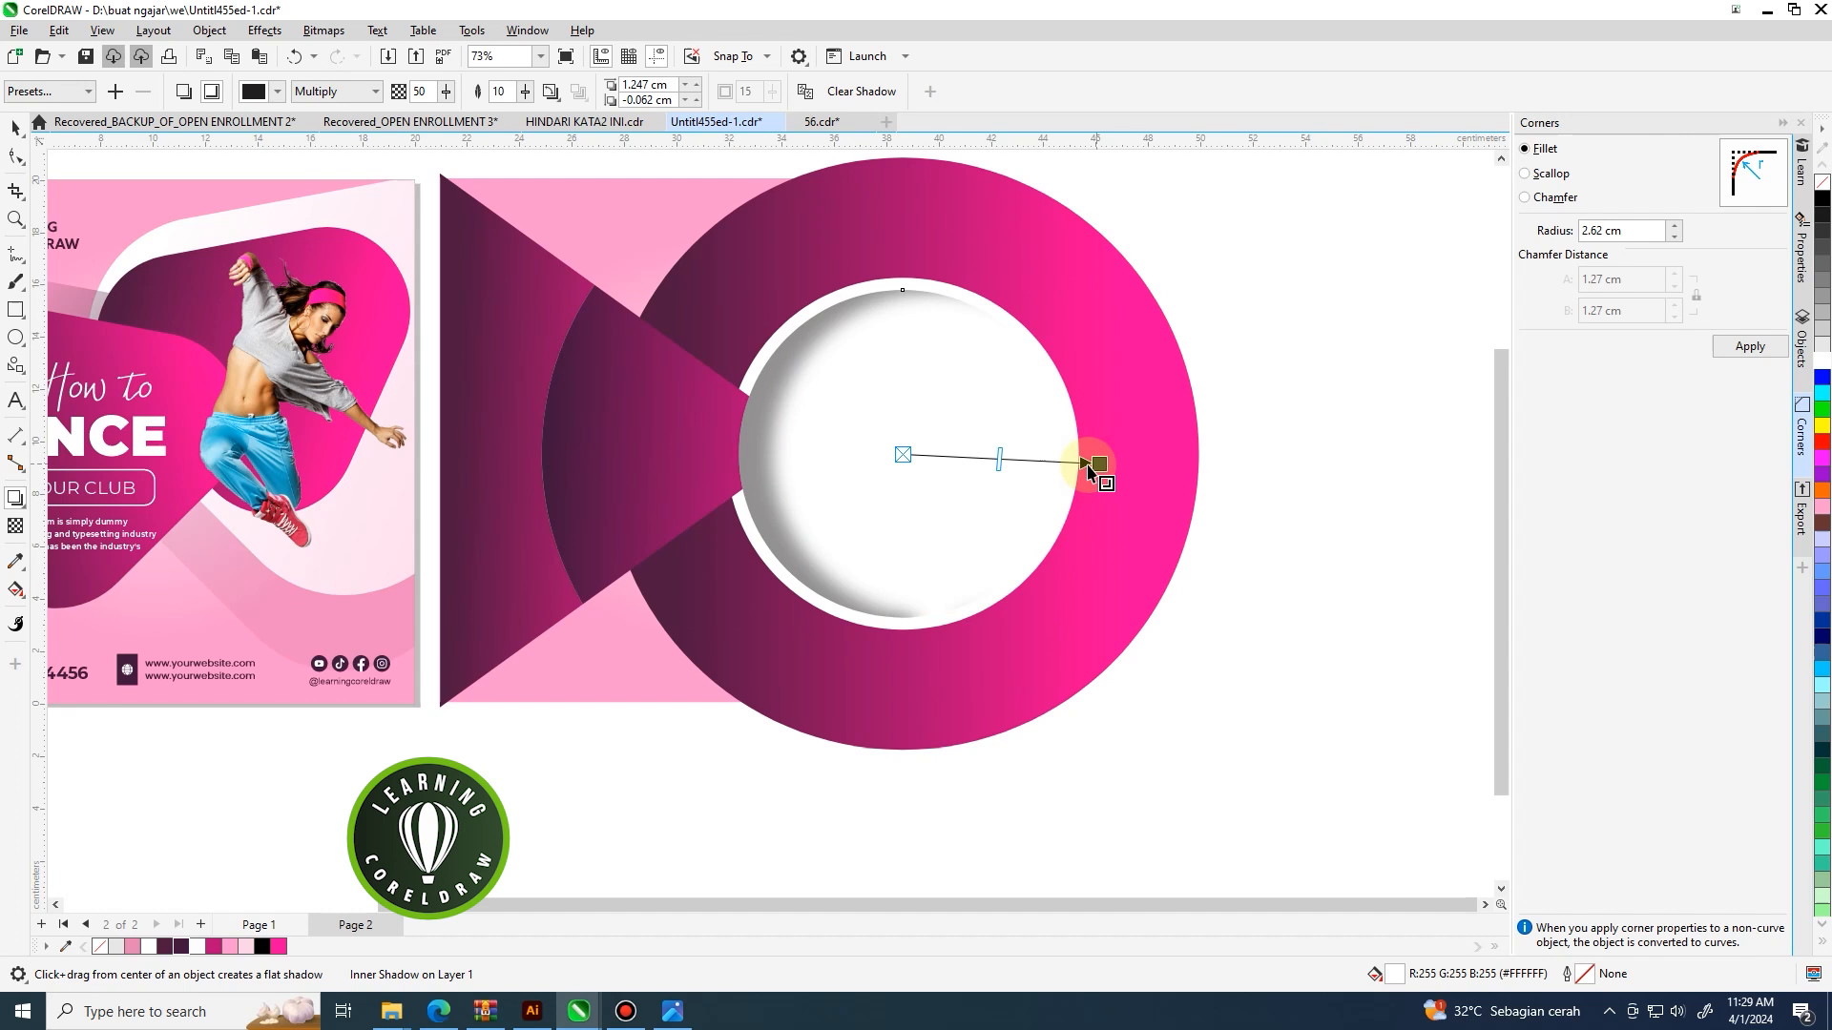
pyautogui.scroll(-3, 1046, 458)
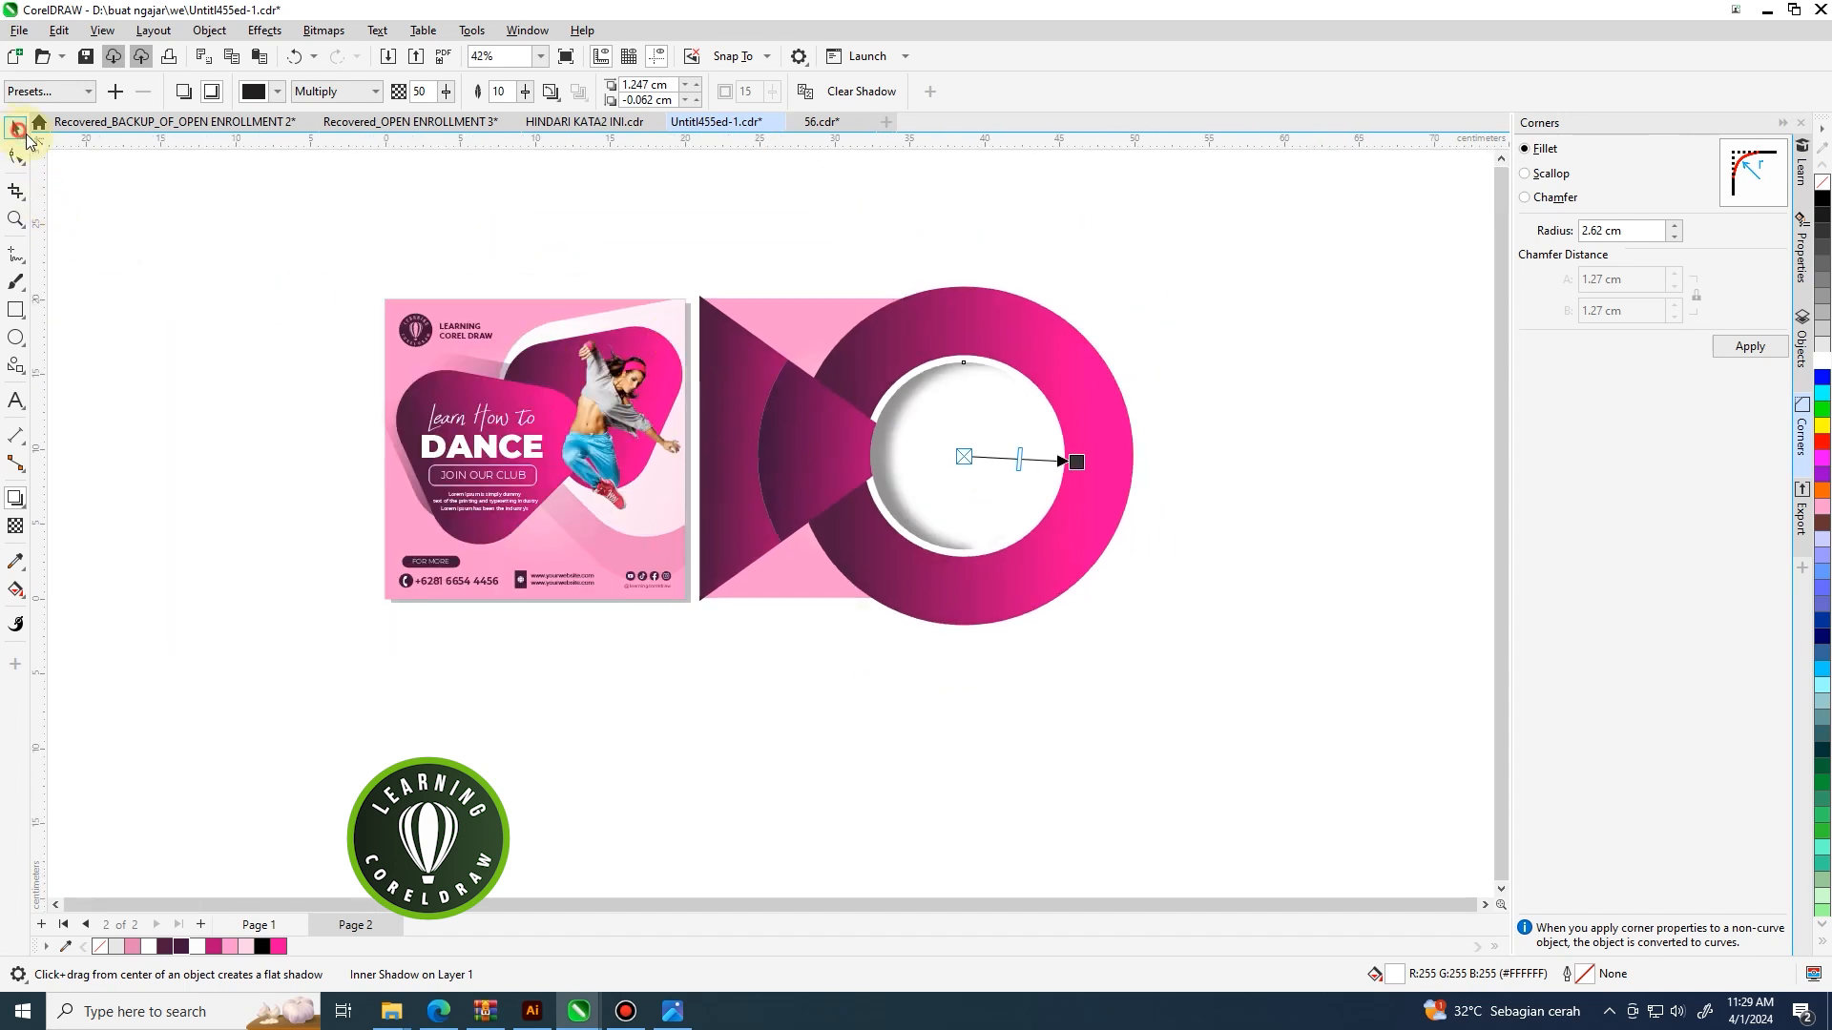
pyautogui.click(19, 130)
# Copy the dancer image from the finished design into the white circle and scale it to about 9.8 × 13.2 cm.
pyautogui.scroll(-1, 952, 363)
pyautogui.scroll(2, 821, 374)
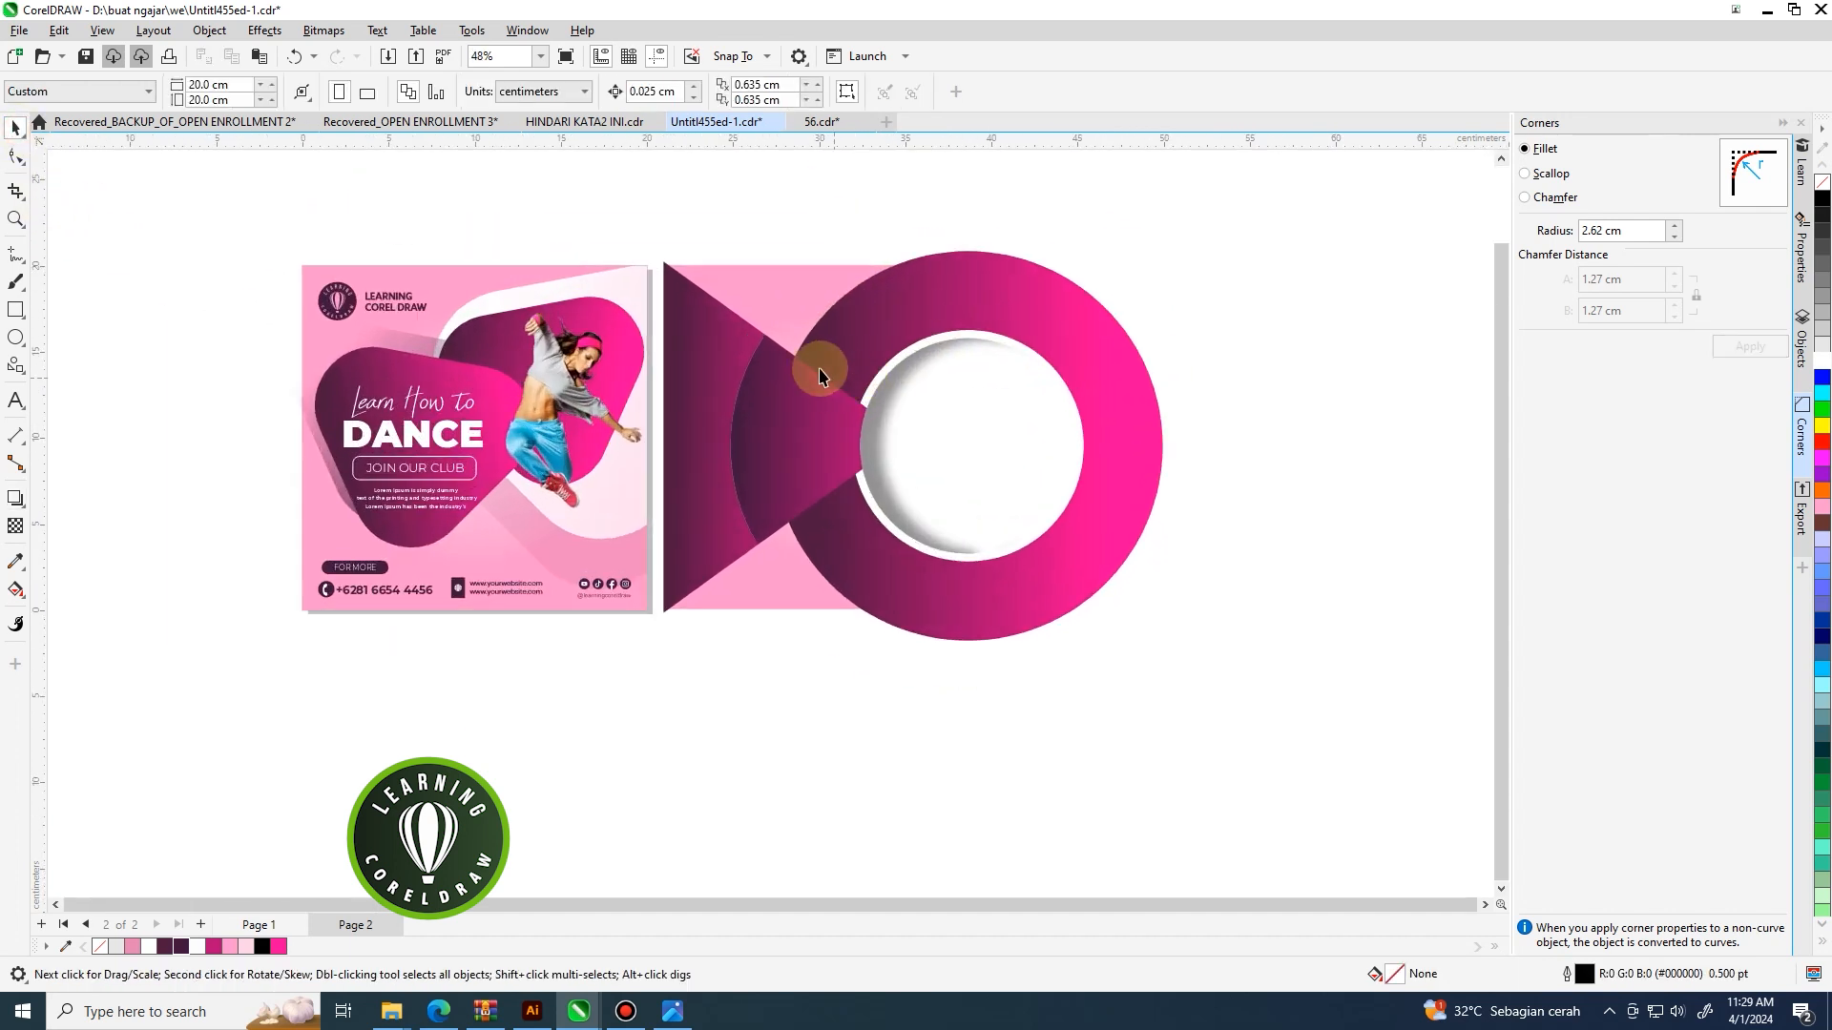
pyautogui.click(538, 382)
pyautogui.moveTo(548, 379); pyautogui.dragTo(930, 415)
pyautogui.scroll(1, 911, 418)
pyautogui.moveTo(850, 324)
pyautogui.mouseDown()
pyautogui.moveTo(826, 298)
pyautogui.moveTo(843, 316)
pyautogui.mouseUp()
pyautogui.moveTo(925, 394); pyautogui.dragTo(925, 414)
pyautogui.moveTo(835, 325); pyautogui.dragTo(825, 312)
pyautogui.moveTo(927, 372); pyautogui.dragTo(924, 368)
pyautogui.scroll(-1, 922, 369)
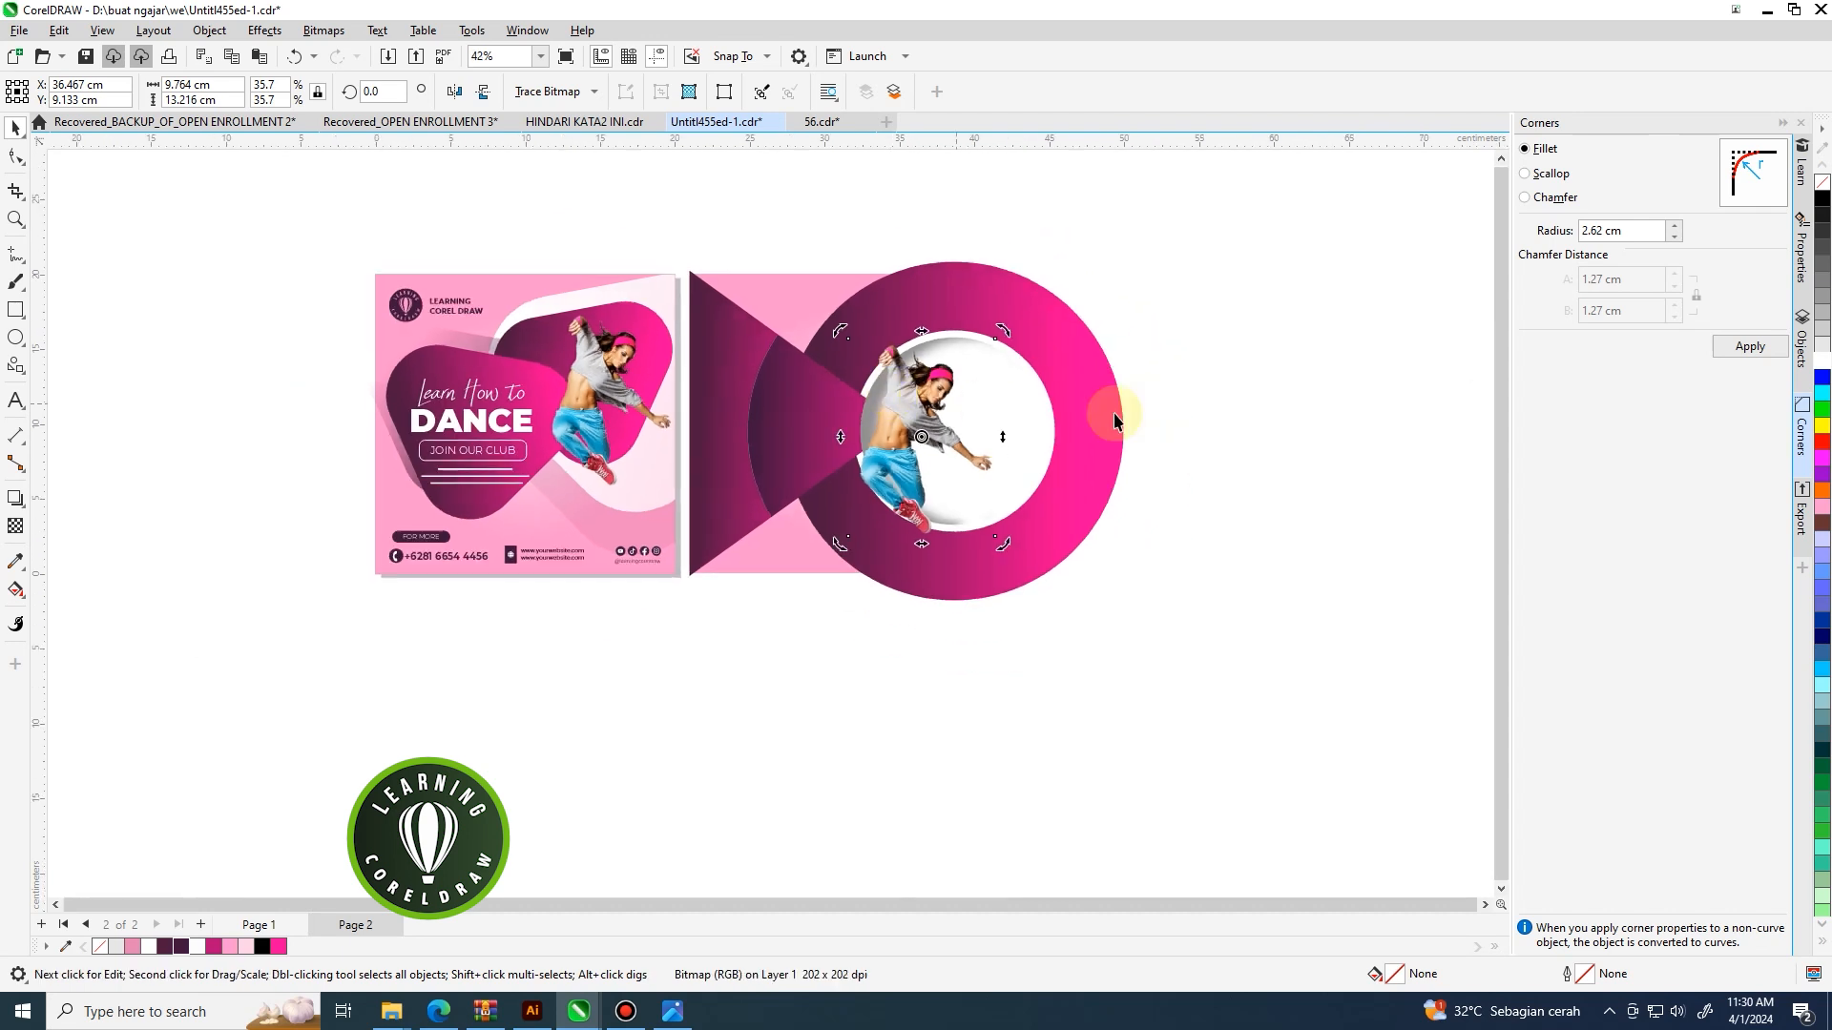
pyautogui.click(1179, 409)
# PowerClip the large gradient circle inside the pink background square.
pyautogui.scroll(1, 980, 370)
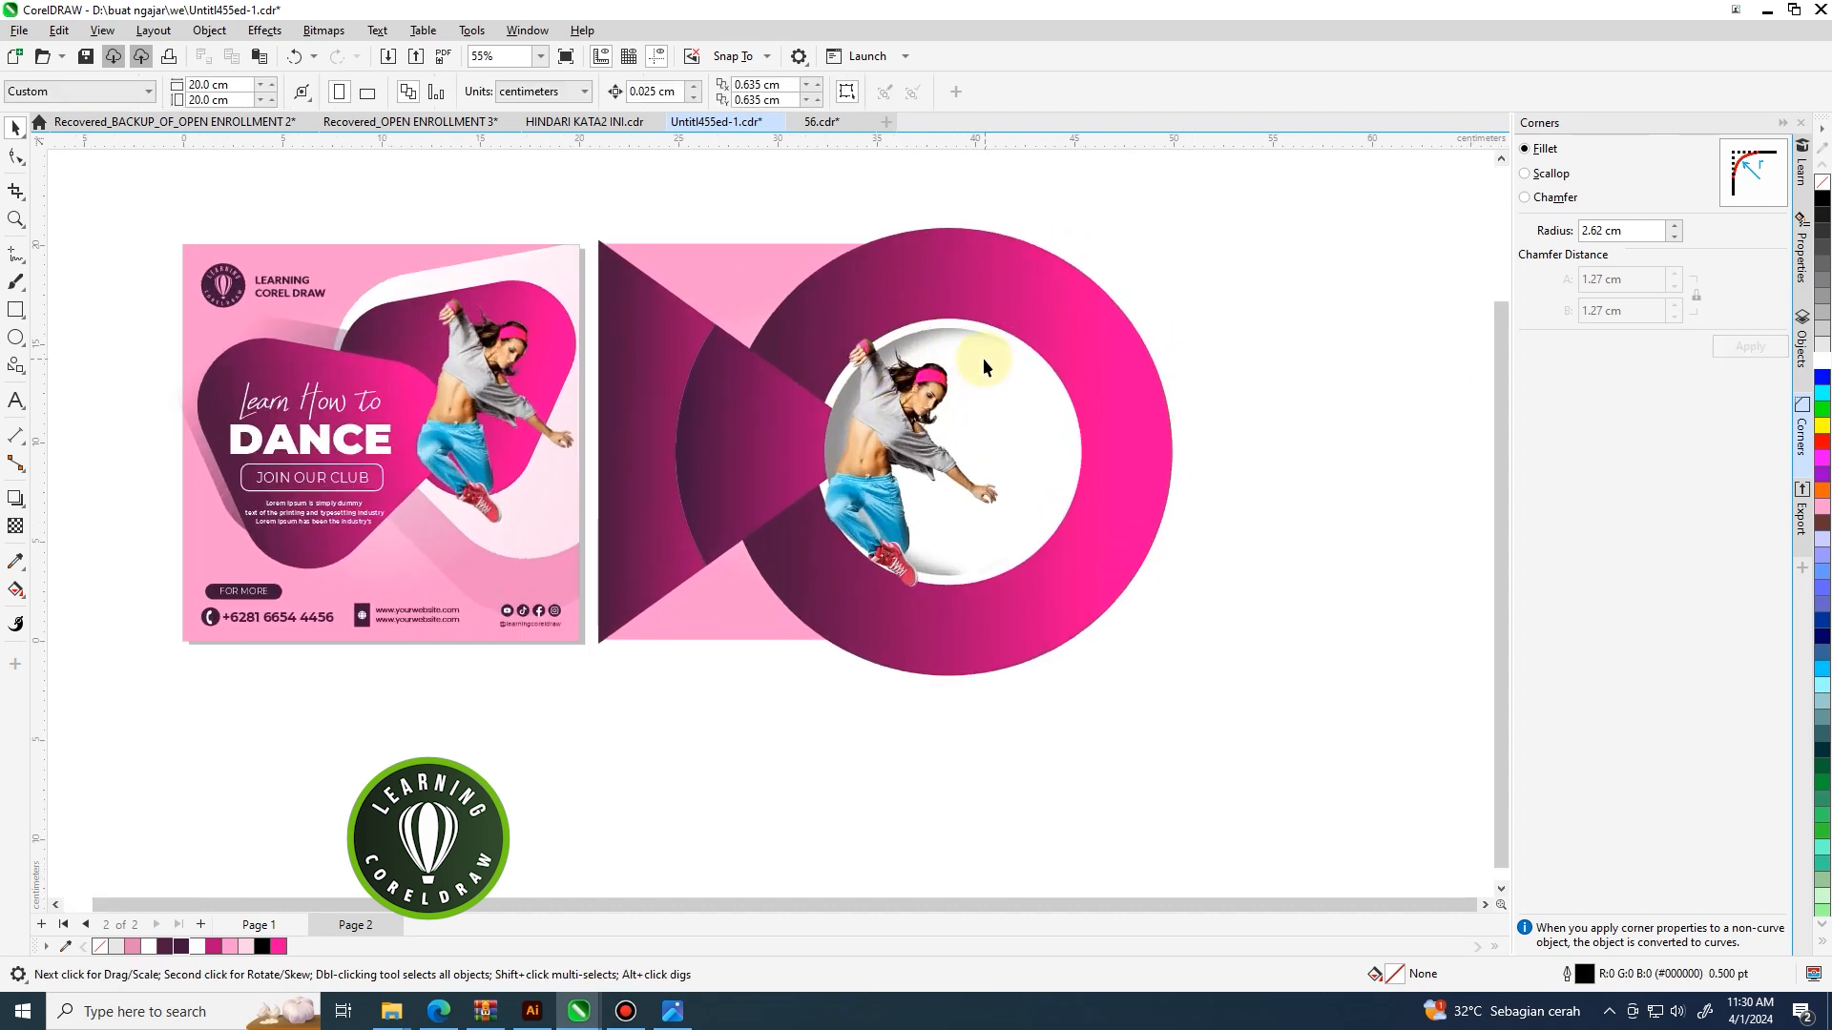
pyautogui.click(883, 288)
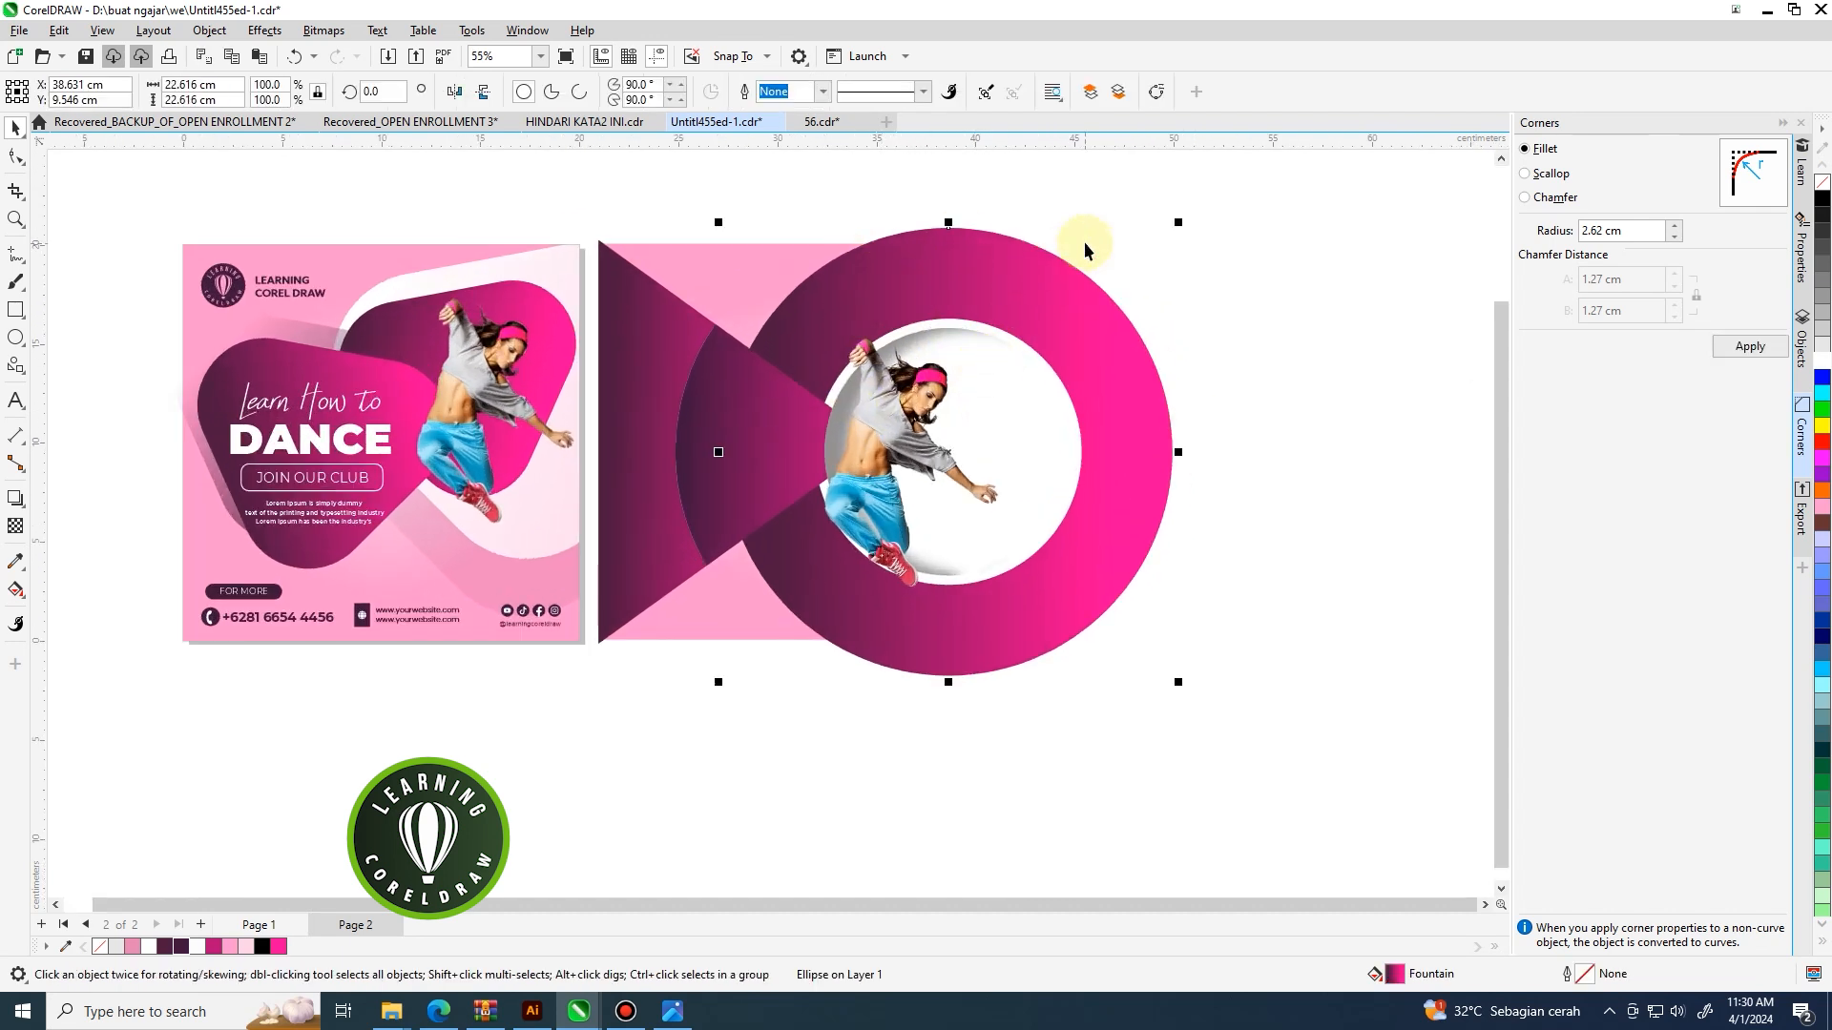
pyautogui.click(1149, 233)
pyautogui.click(1054, 272)
pyautogui.rightClick(1054, 272)
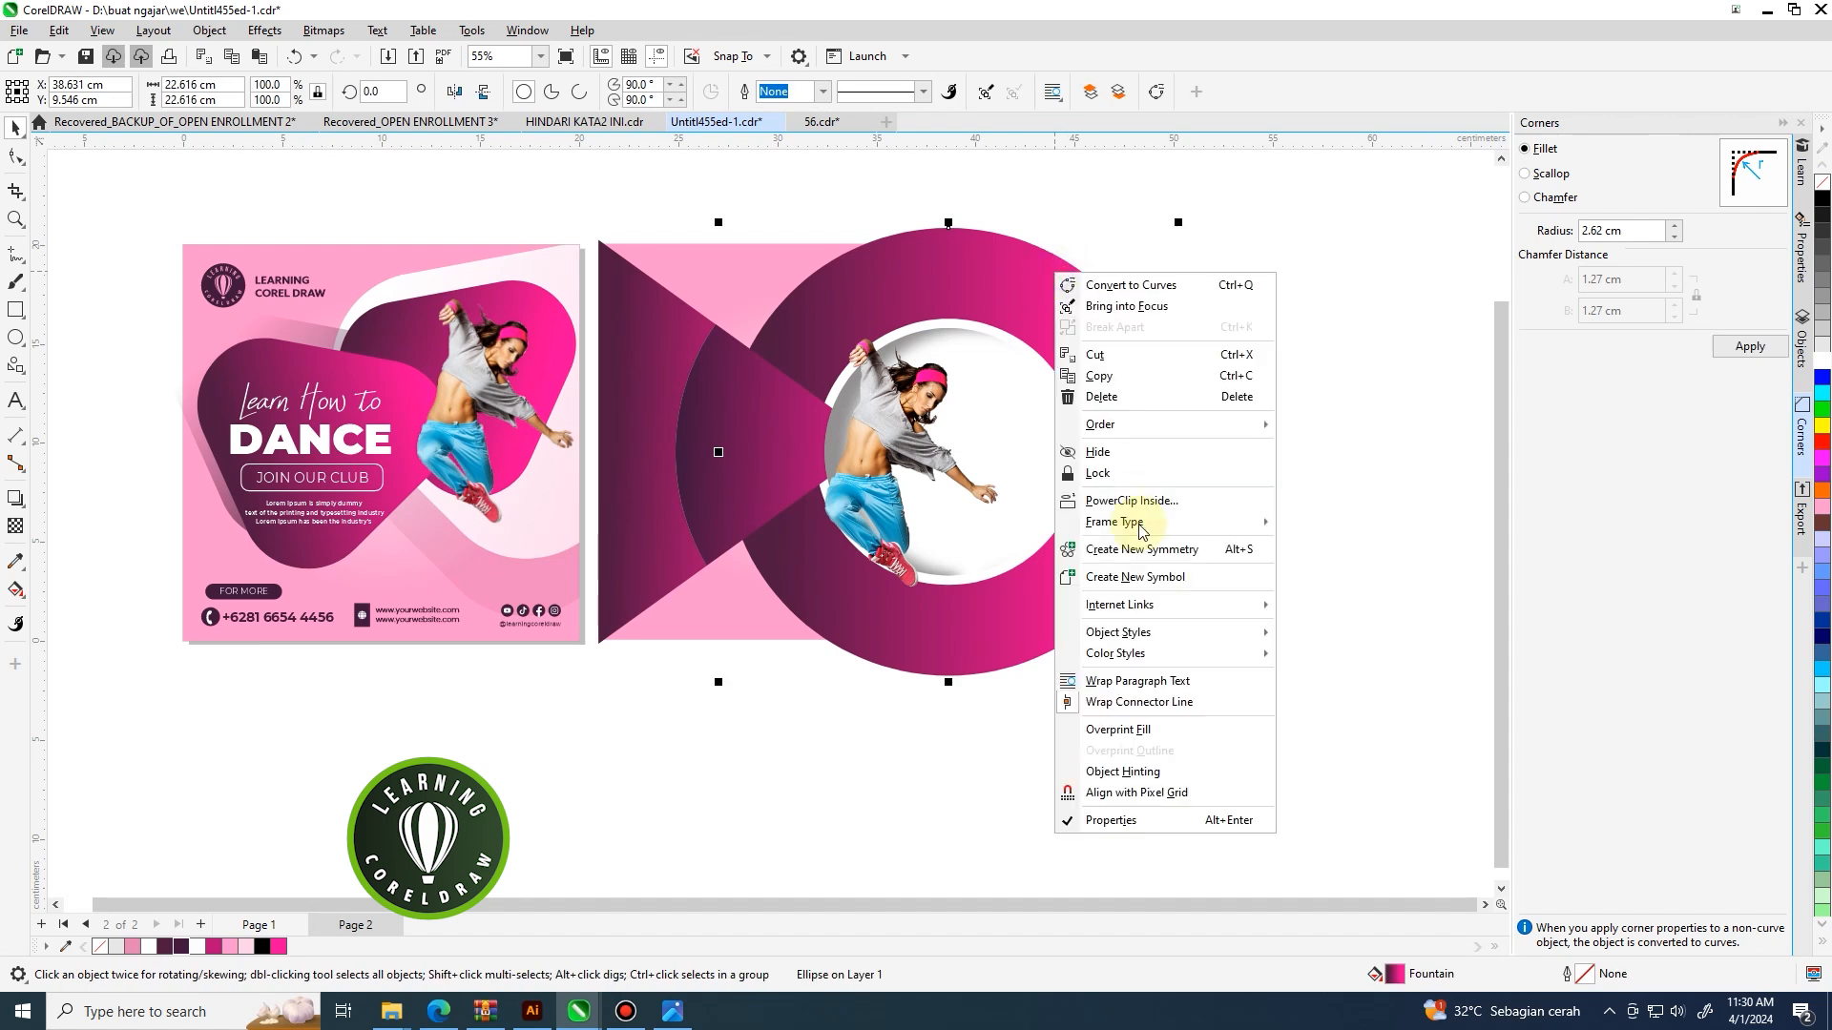
pyautogui.click(1135, 501)
pyautogui.click(771, 259)
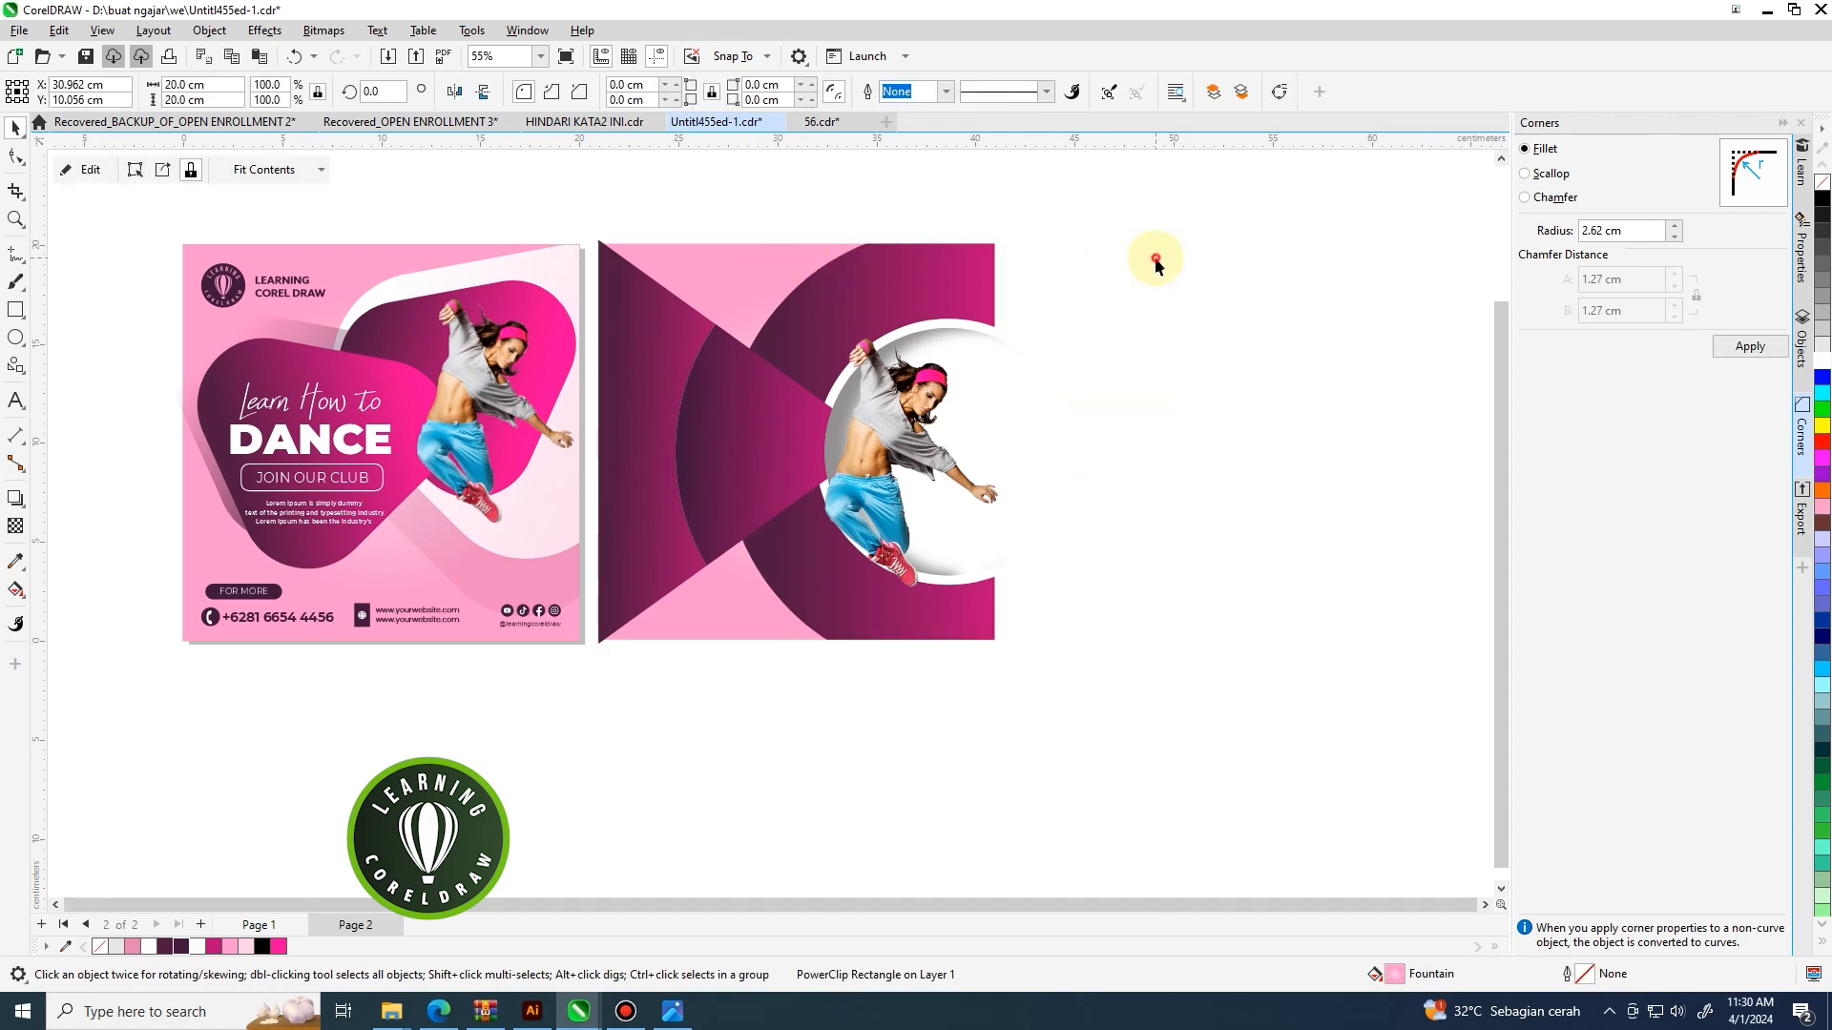
# PowerClip both triangle pieces together inside the pink background square.
pyautogui.moveTo(752, 660); pyautogui.dragTo(740, 662)
pyautogui.click(720, 475)
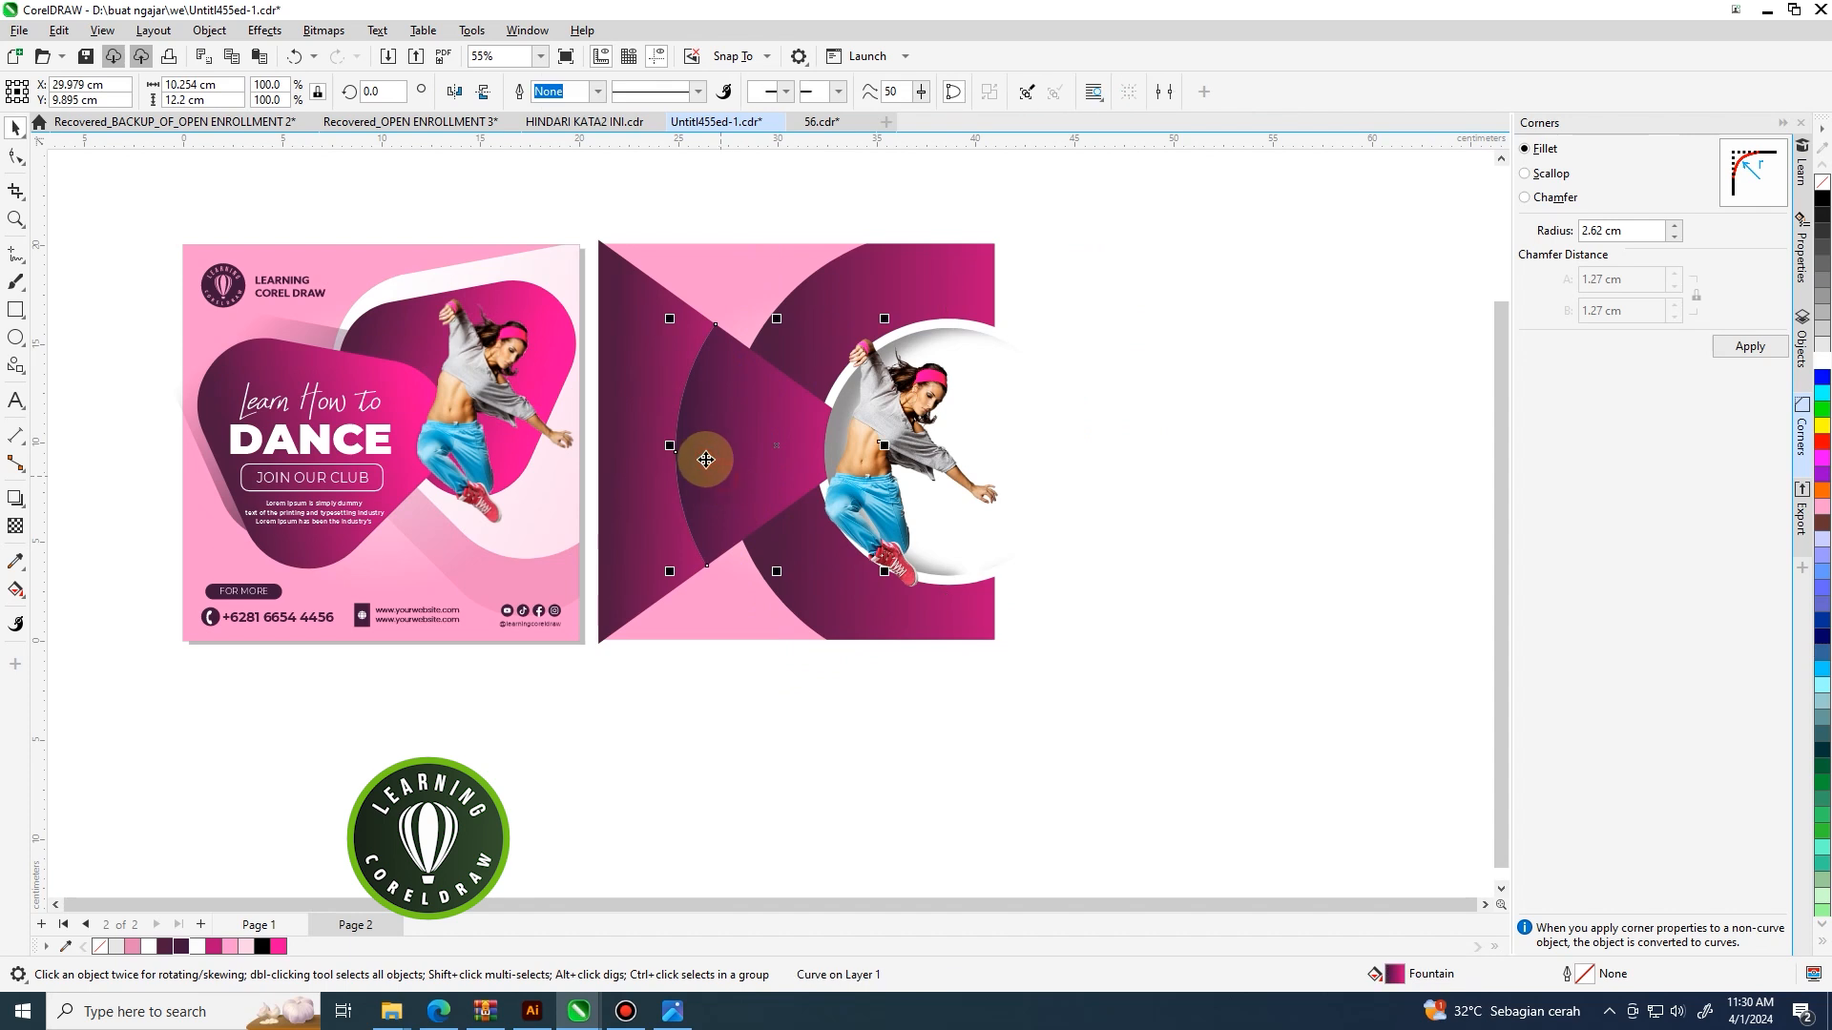
pyautogui.keyDown('shift'); pyautogui.click(638, 382); pyautogui.keyUp('shift')
pyautogui.rightClick(658, 388)
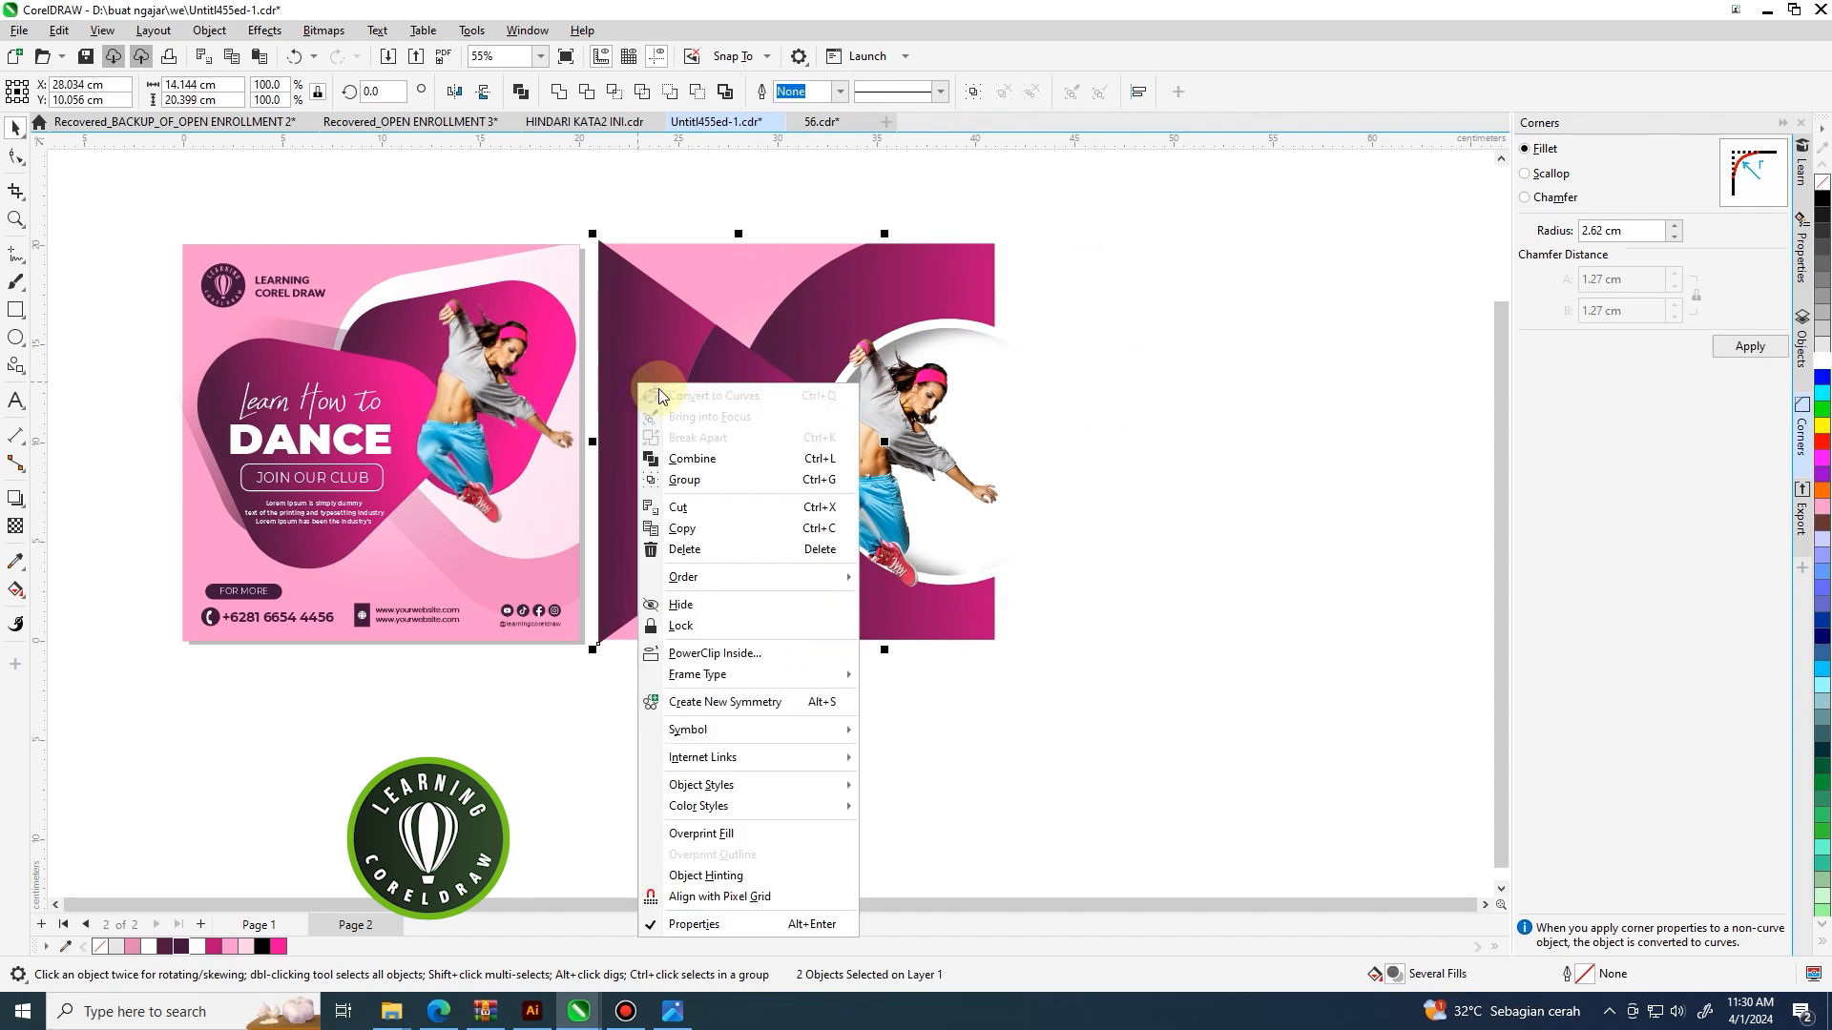
pyautogui.click(773, 650)
pyautogui.click(817, 316)
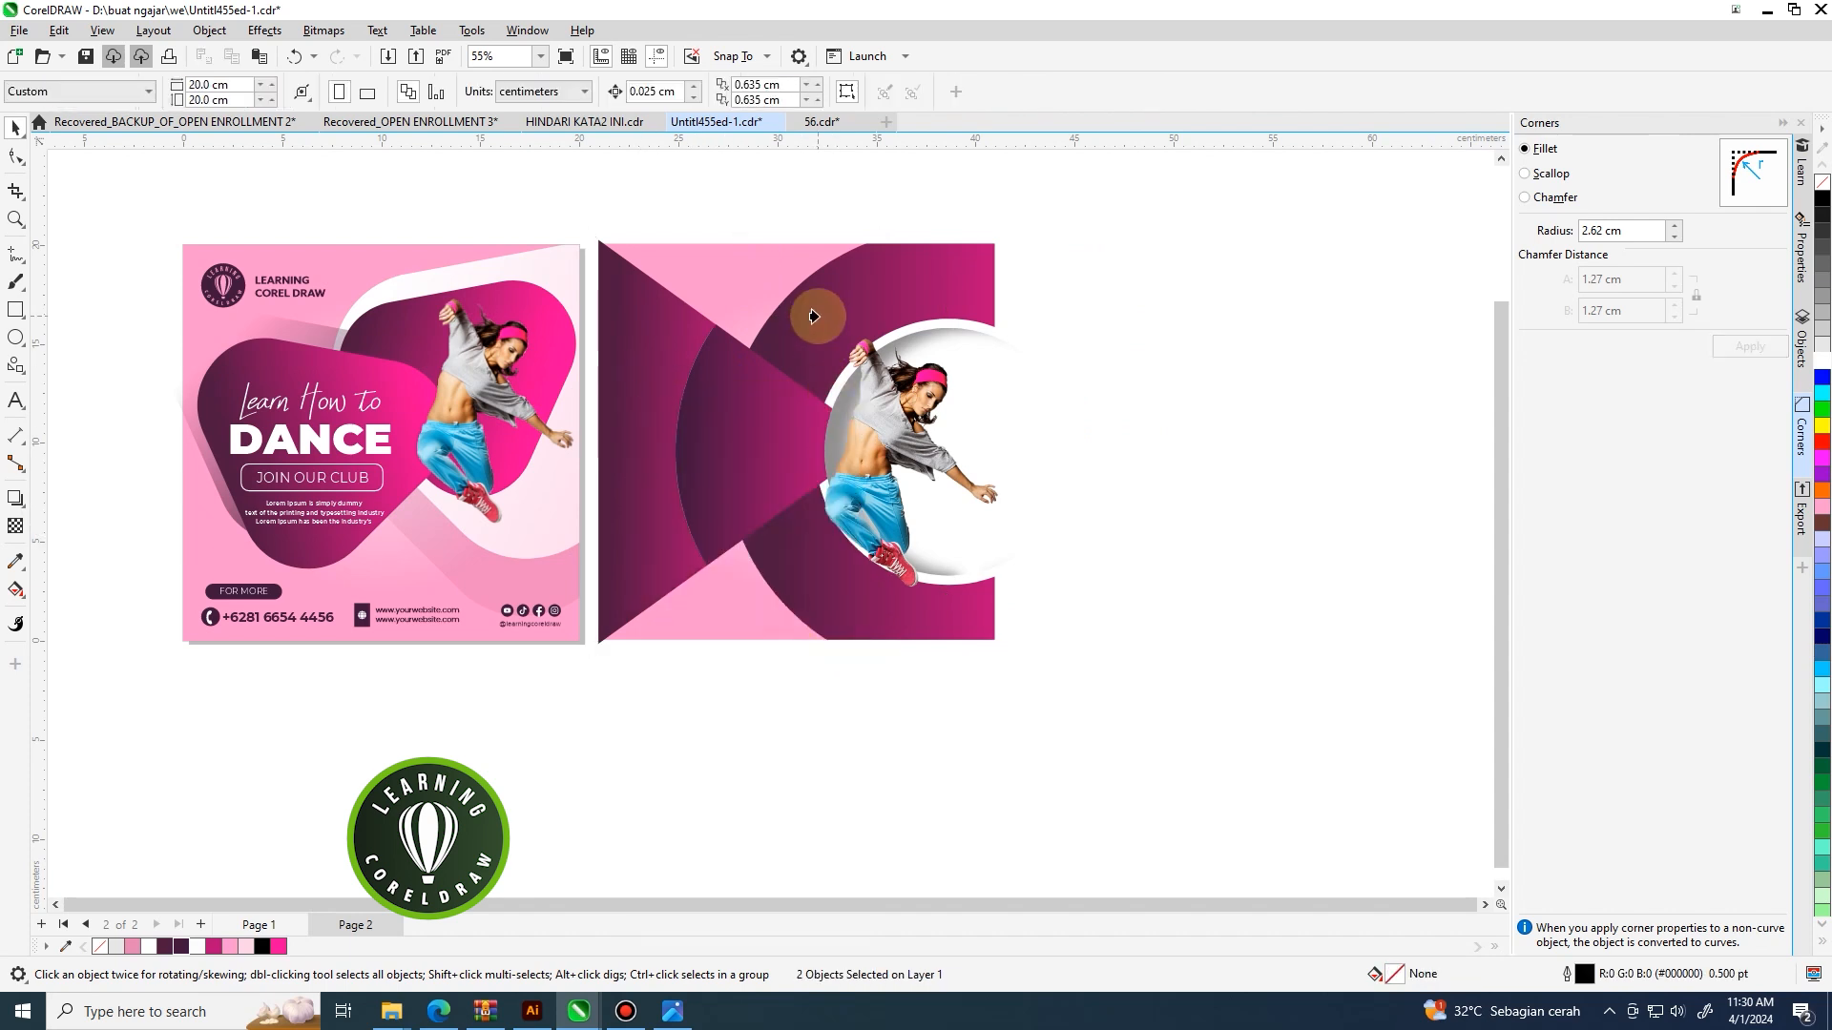
# PowerClip the two white circles with the inner shadow and the dancer image inside the pink background square.
pyautogui.click(1080, 360)
pyautogui.hotkey('ctrl', 'z')
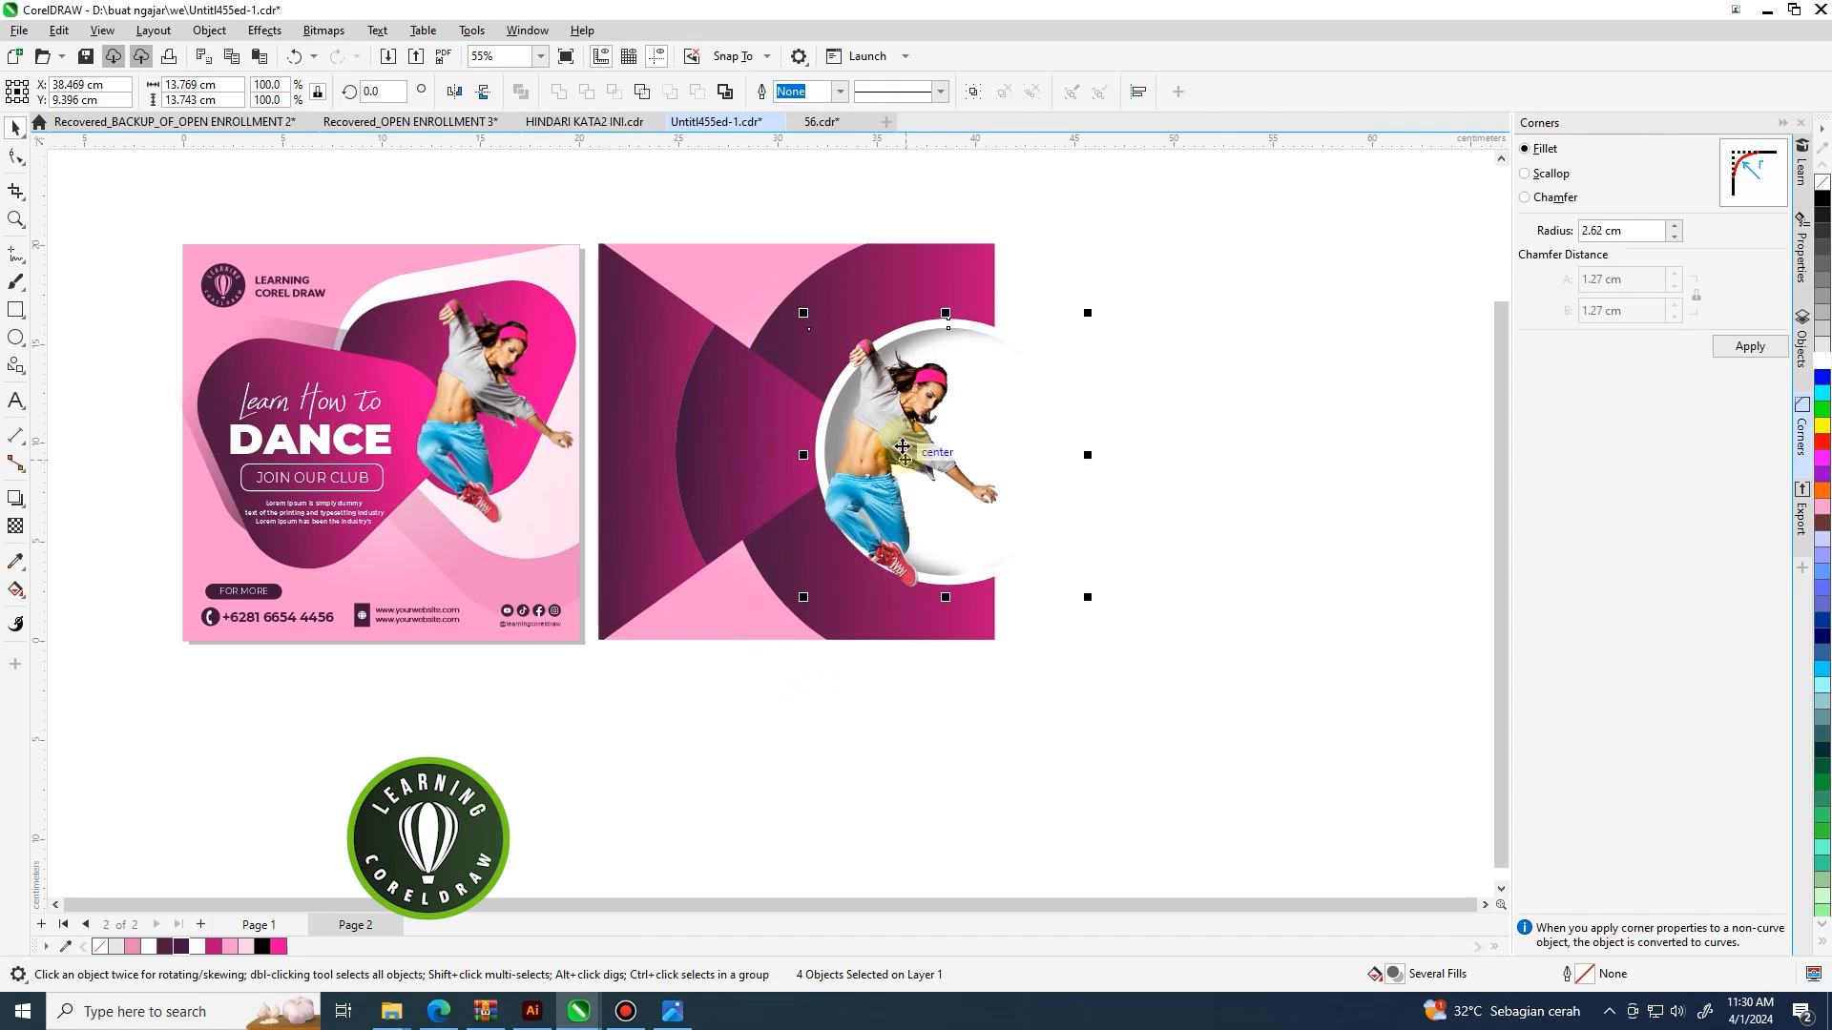
pyautogui.rightClick(944, 448)
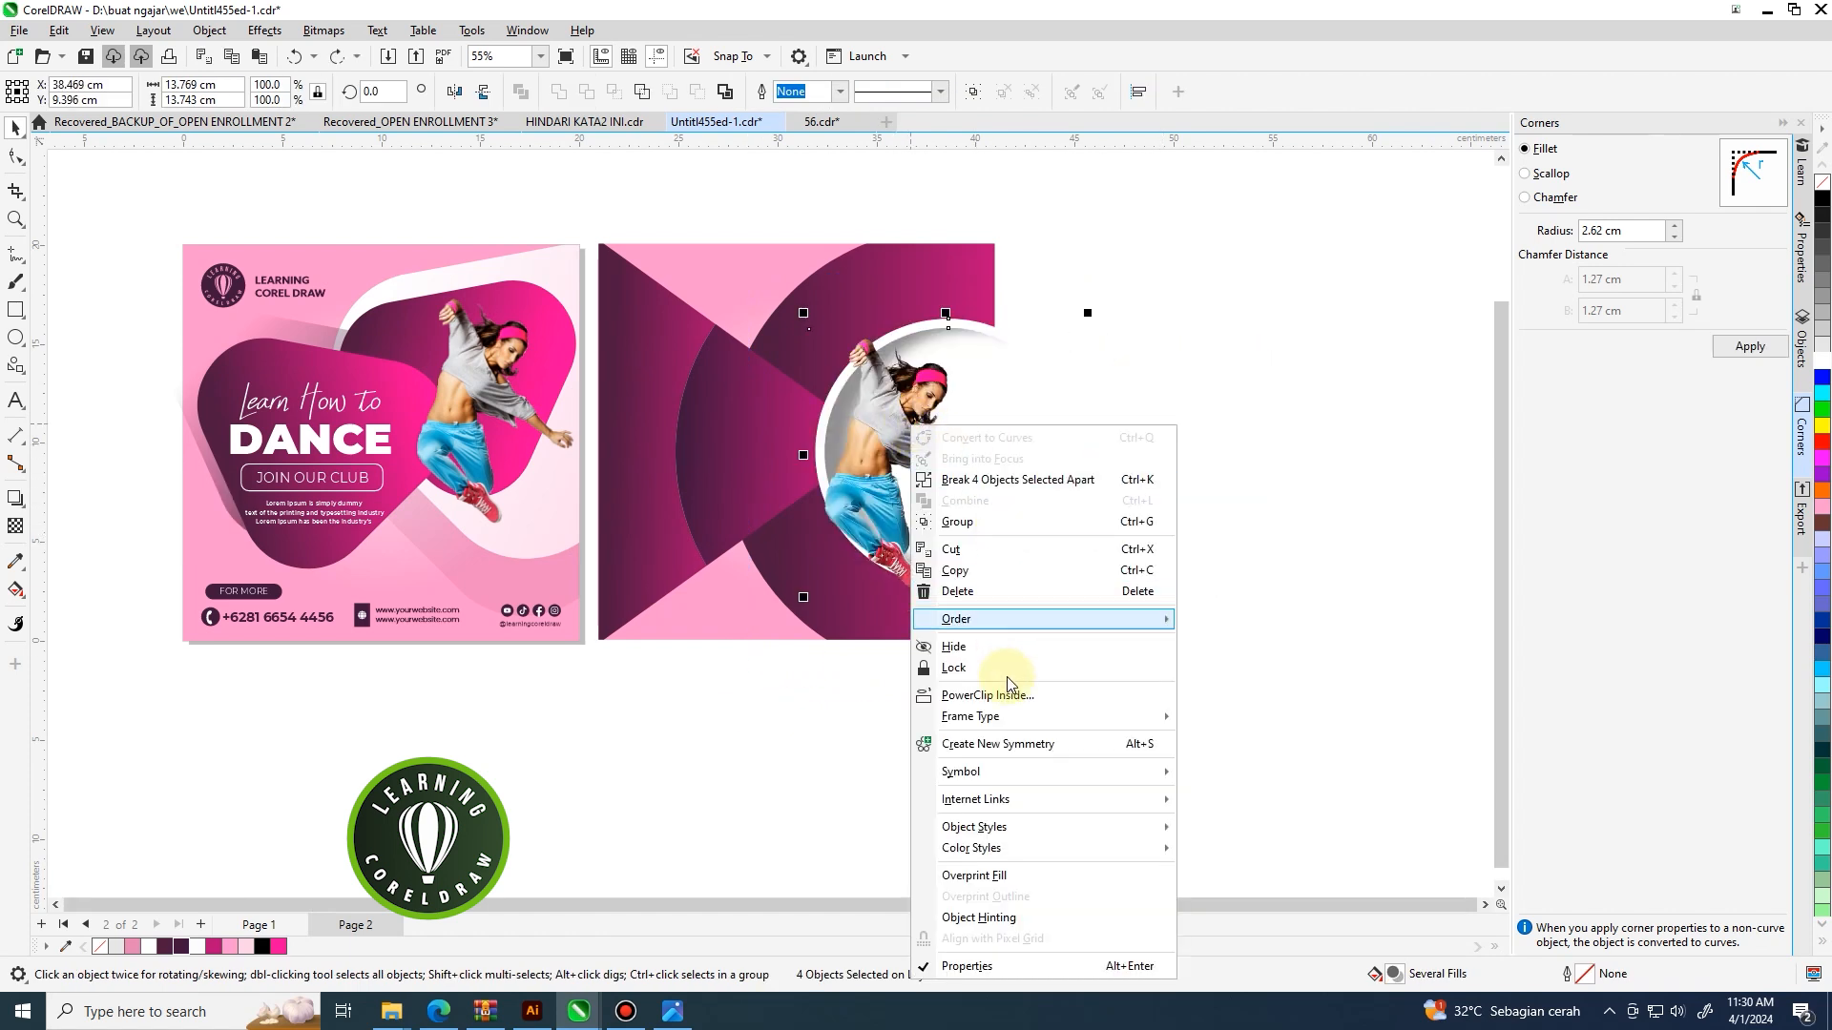
pyautogui.click(1002, 696)
pyautogui.click(924, 279)
pyautogui.click(1096, 347)
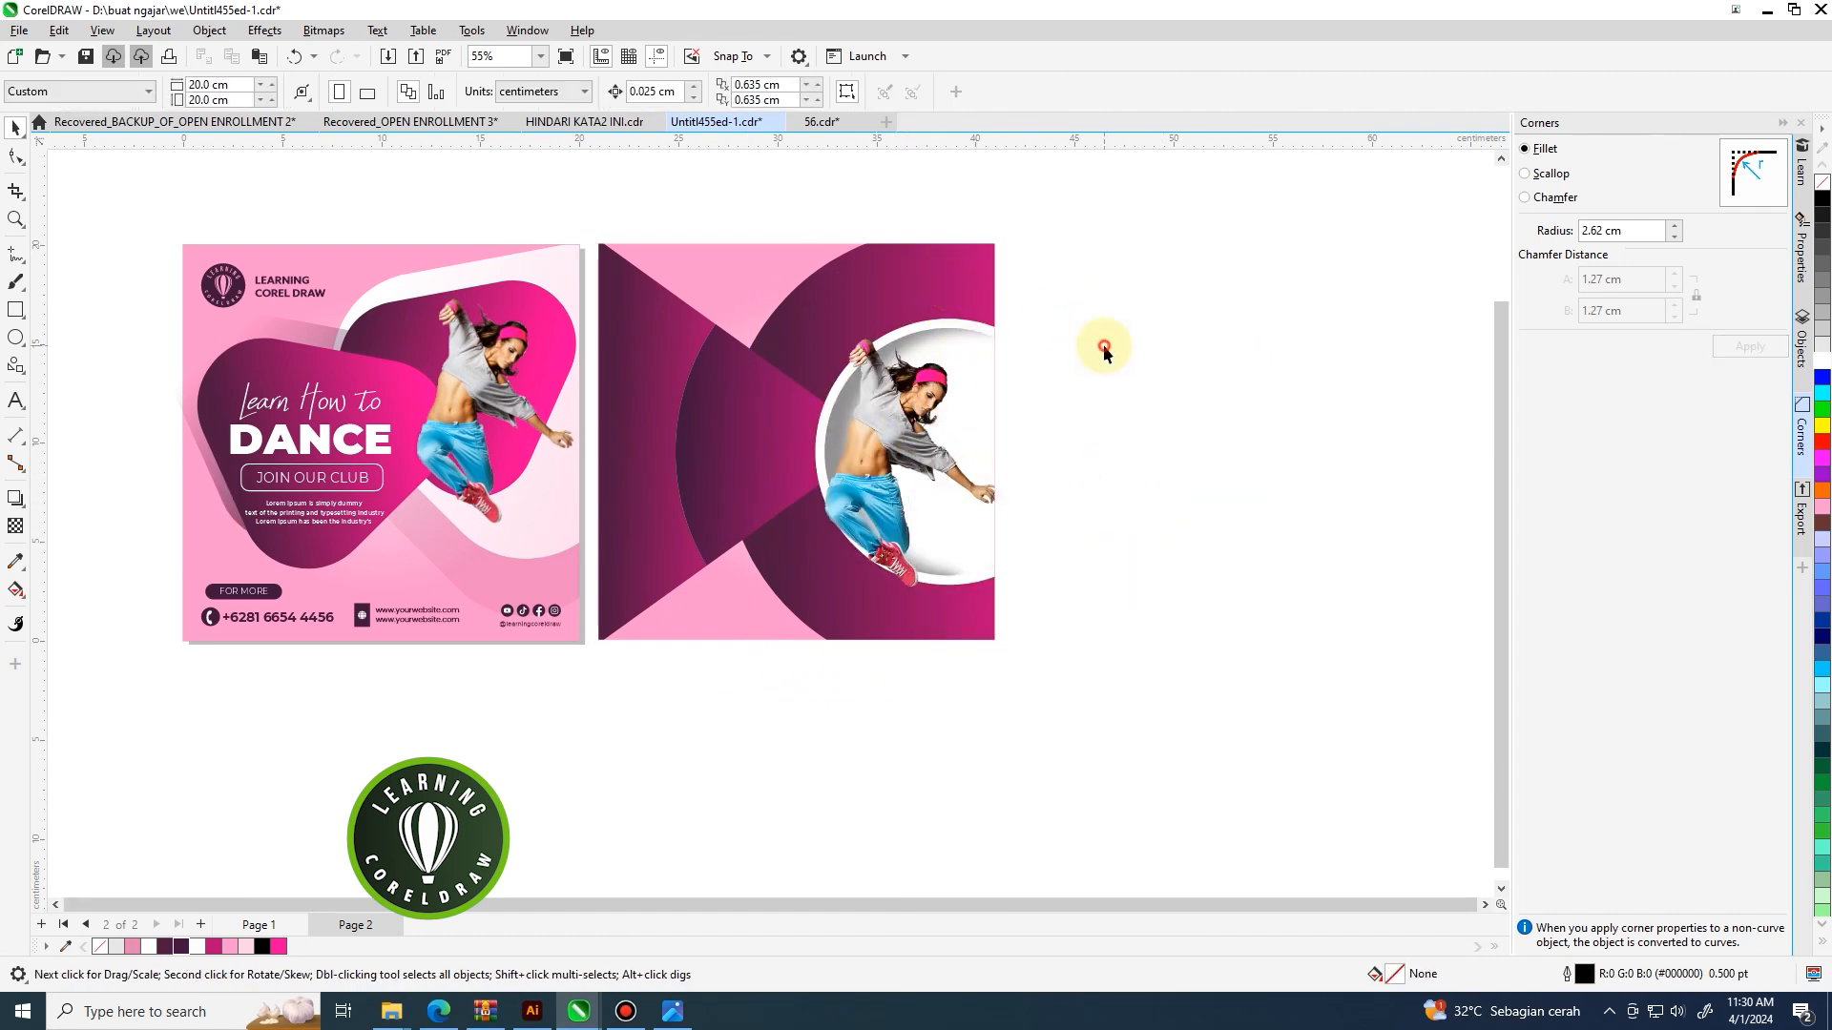
# Enlarge the dancer image inside the second layout's PowerClip to about 10.3 × 13.9 cm, adjust its position, and finish editing the PowerClip.
pyautogui.scroll(-1, 758, 360)
pyautogui.scroll(1, 893, 447)
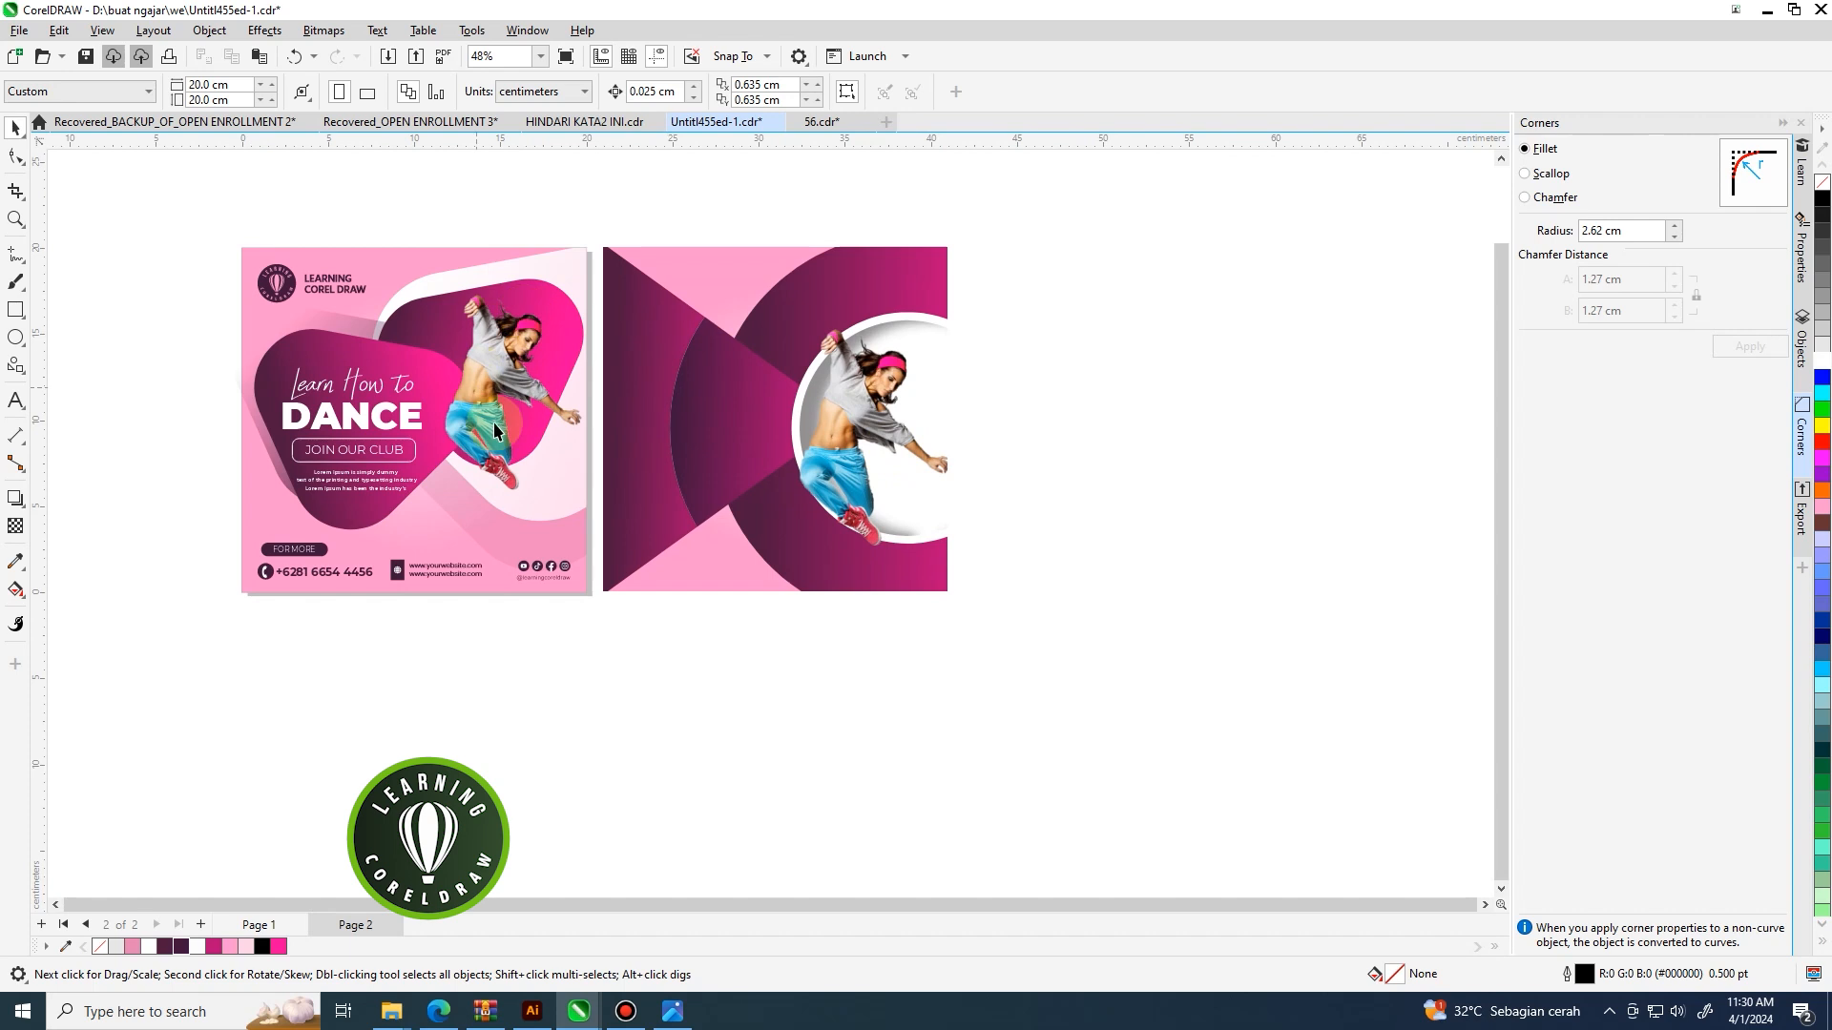
pyautogui.scroll(1, 882, 439)
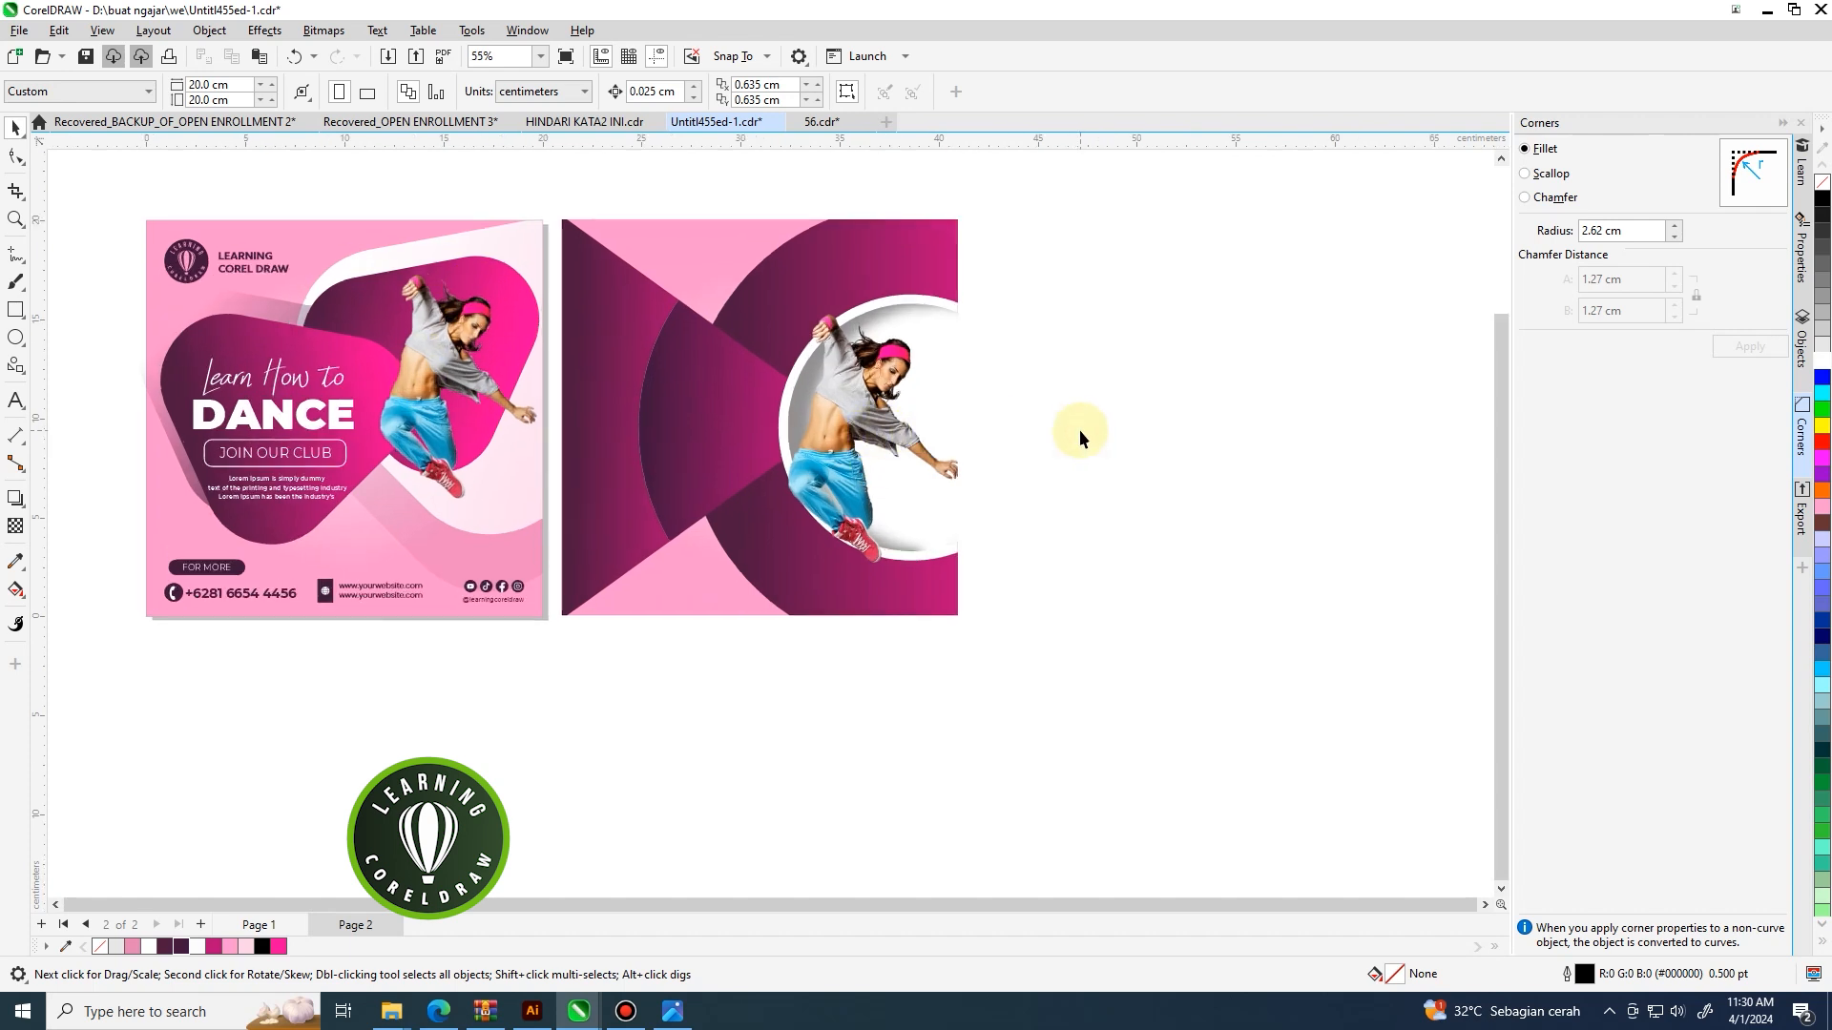
pyautogui.scroll(-2, 1079, 431)
pyautogui.scroll(2, 939, 428)
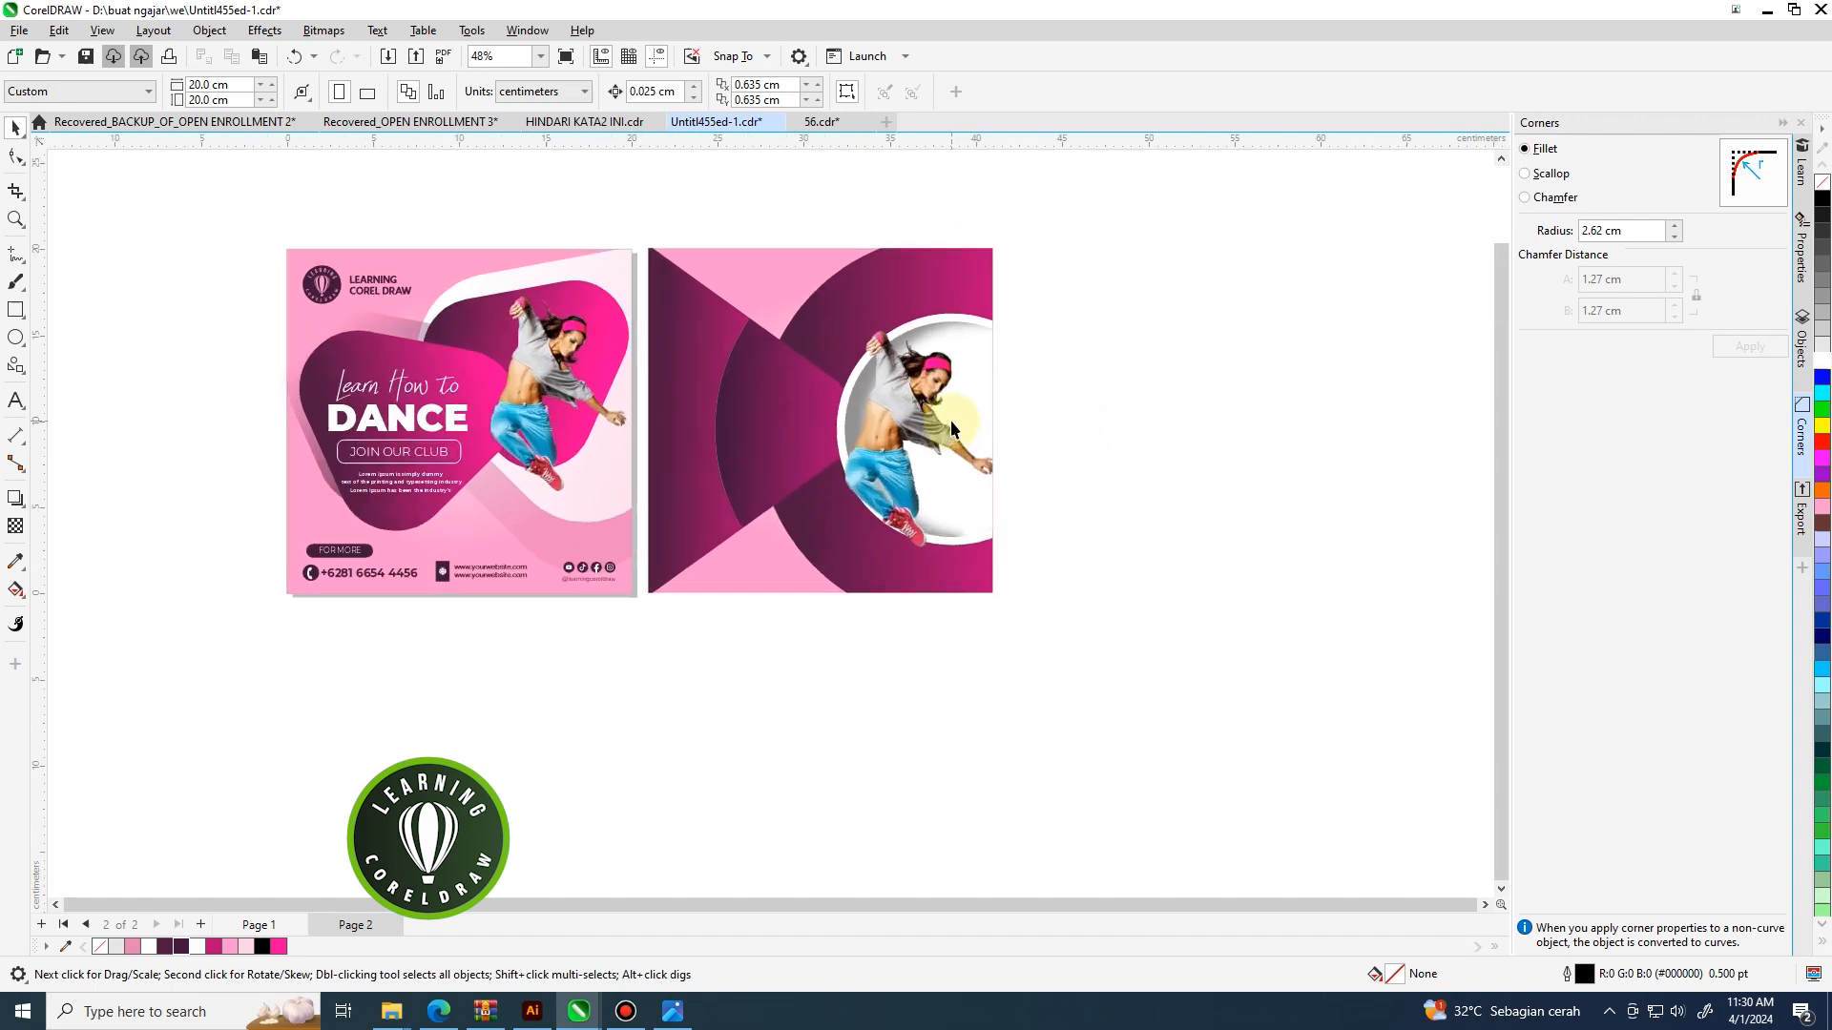
pyautogui.keyDown('ctrl'); pyautogui.click(919, 424); pyautogui.keyUp('ctrl')
pyautogui.moveTo(903, 414); pyautogui.dragTo(903, 398)
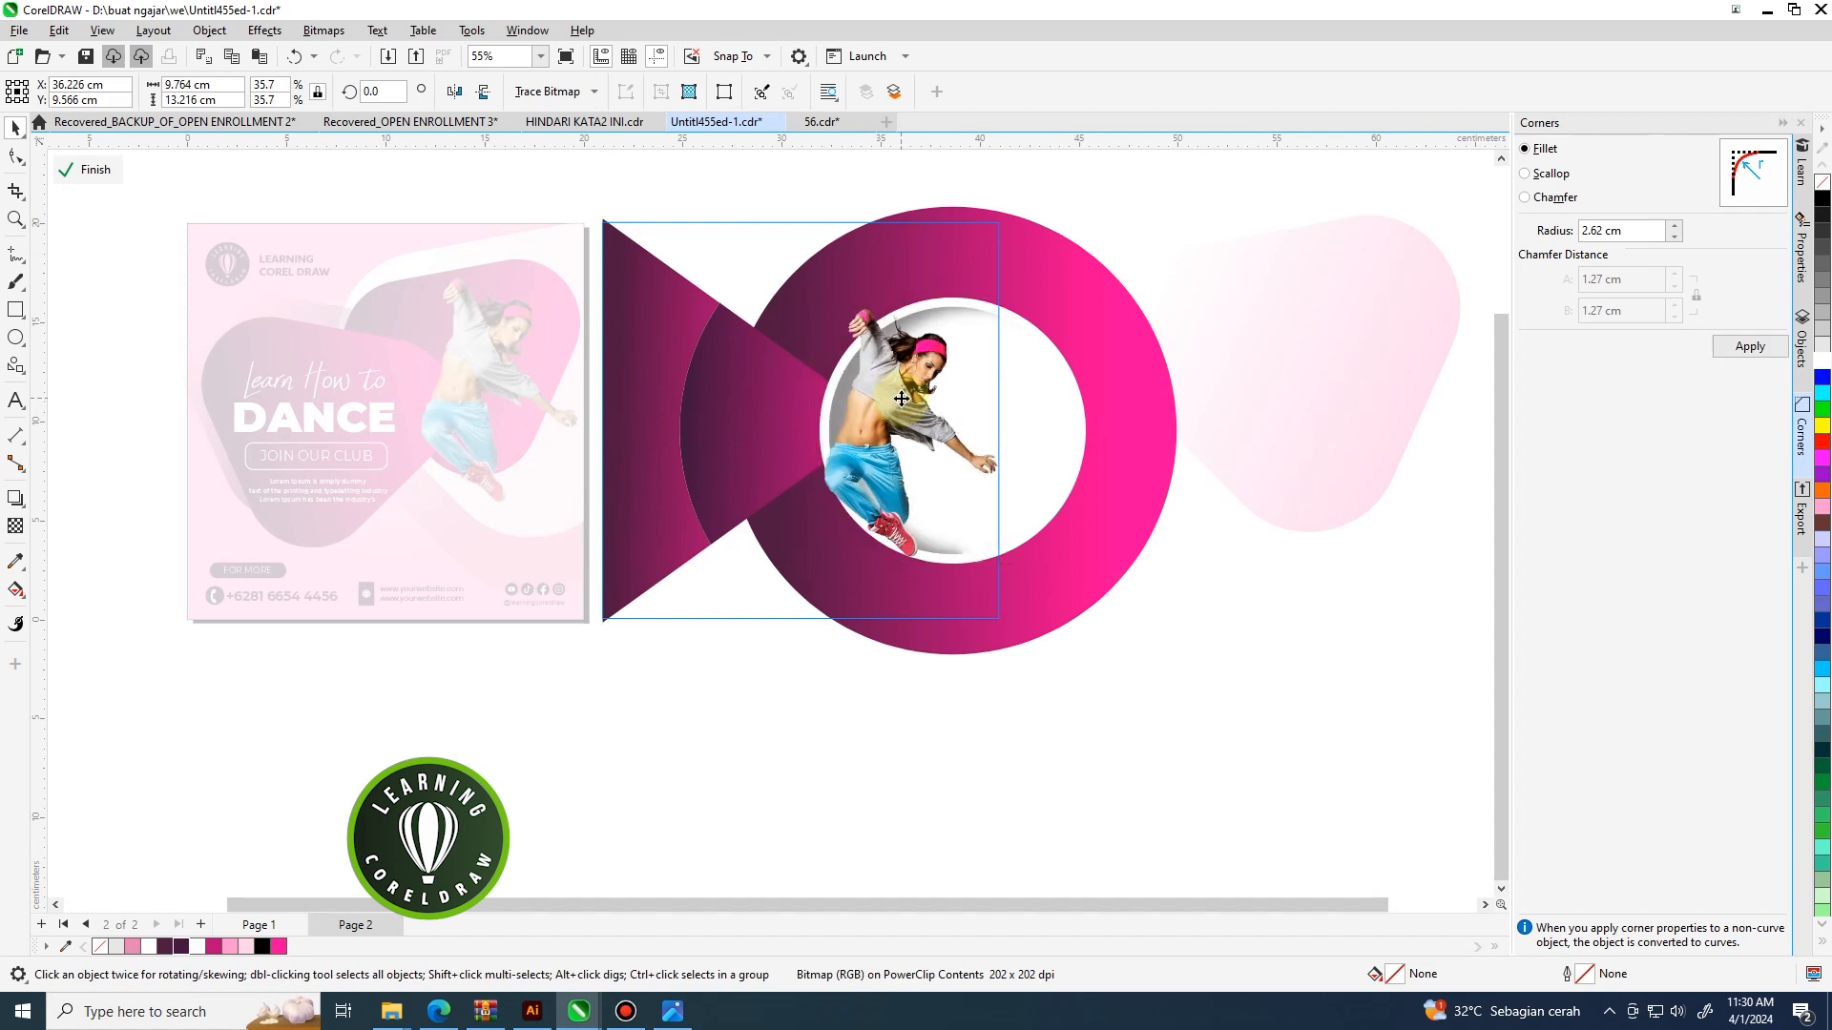
pyautogui.moveTo(902, 398); pyautogui.dragTo(901, 393)
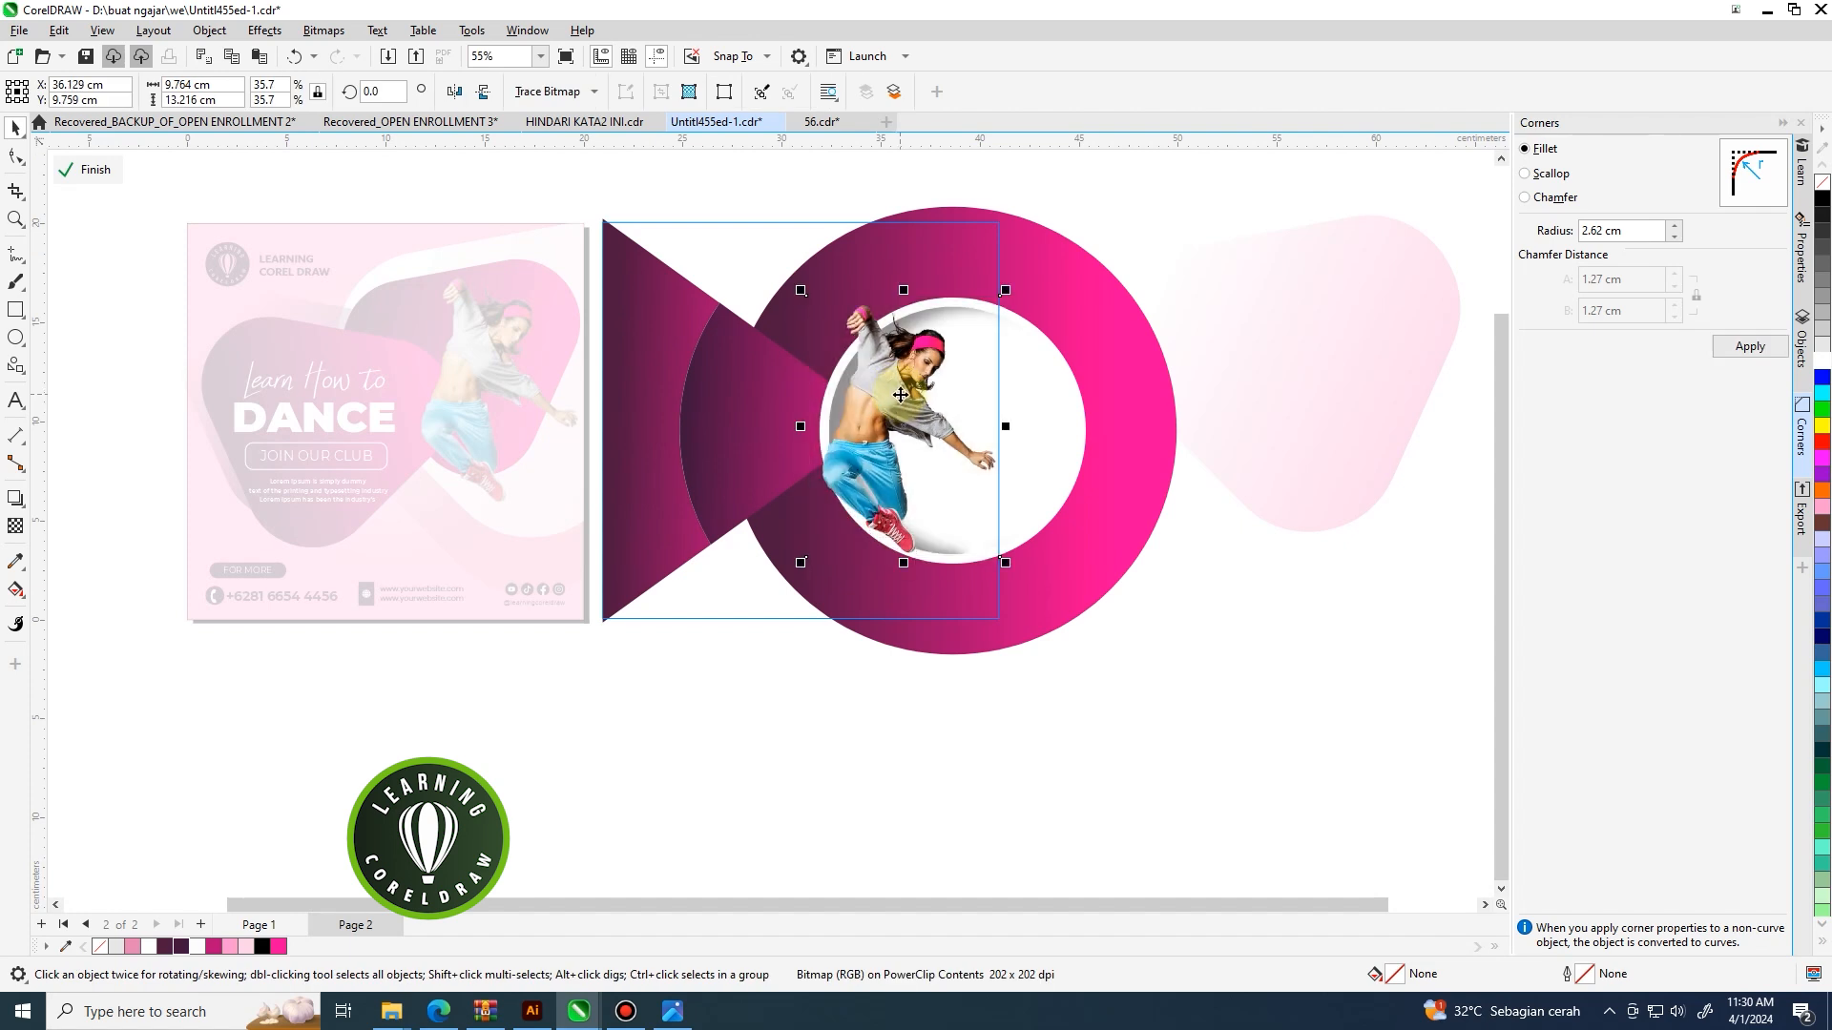
pyautogui.moveTo(799, 567); pyautogui.dragTo(791, 576)
pyautogui.moveTo(900, 423); pyautogui.dragTo(900, 424)
pyautogui.rightClick(933, 351)
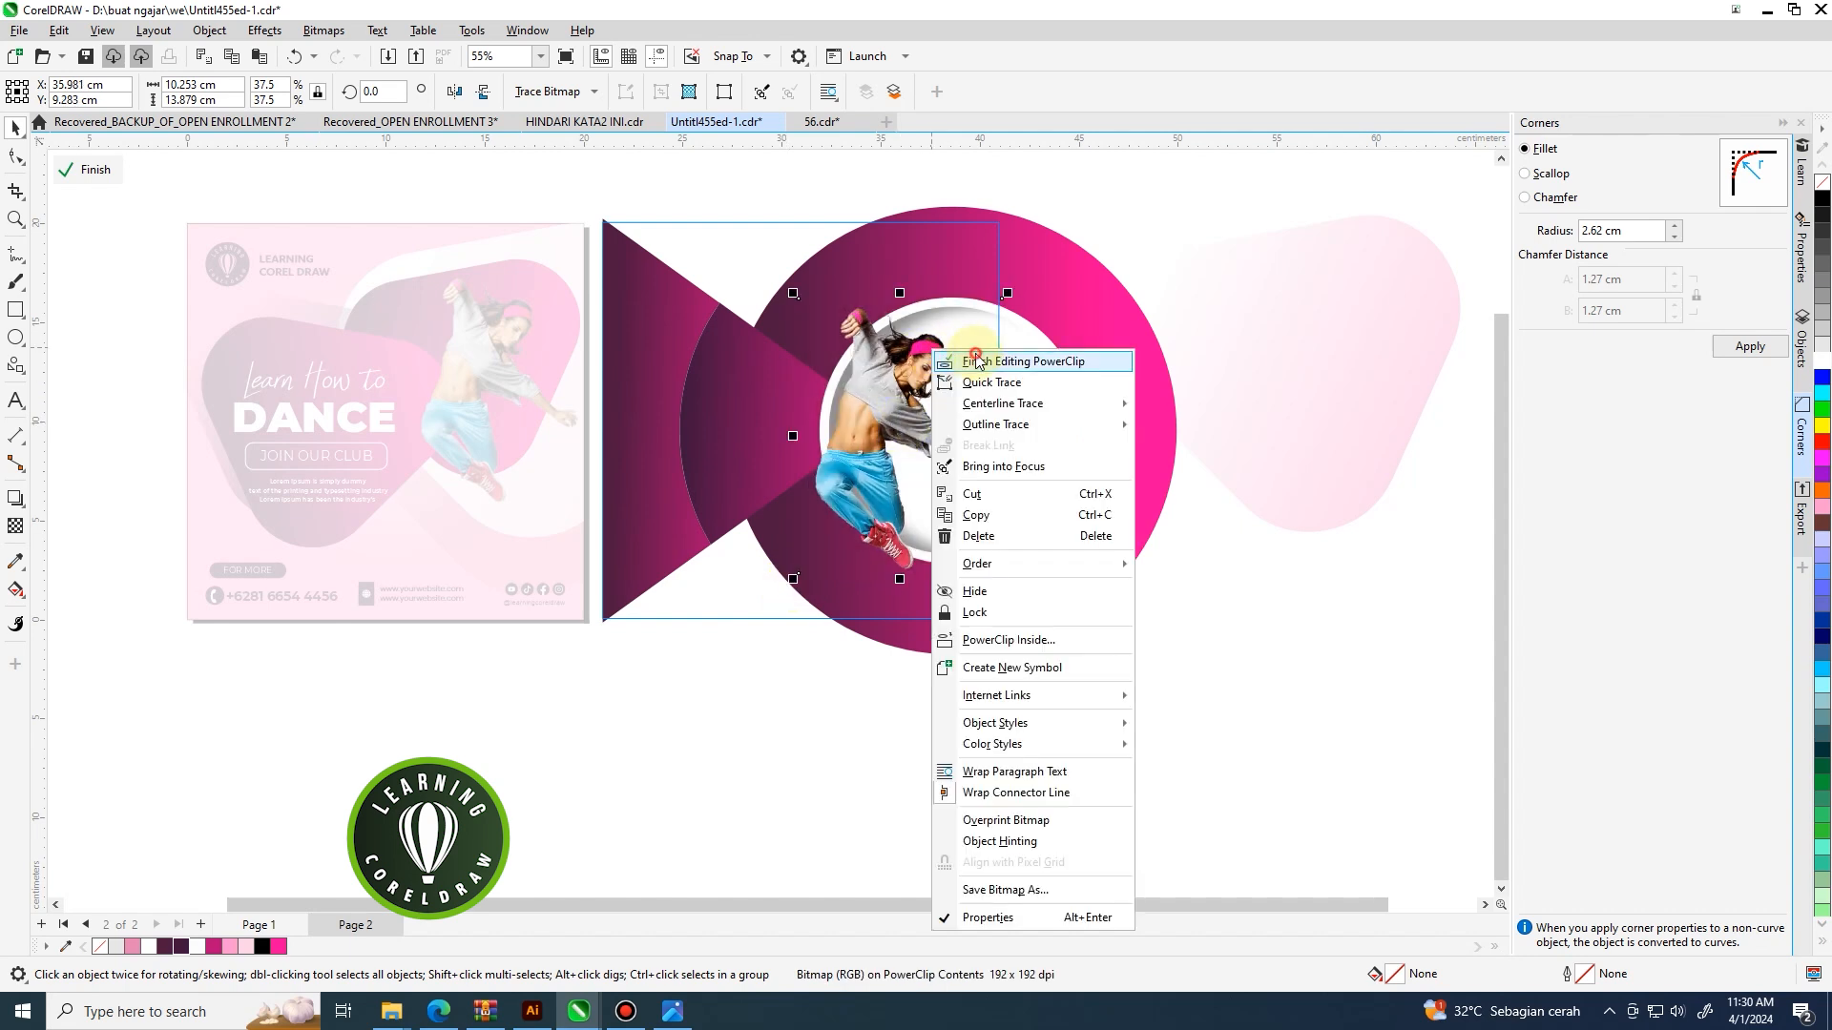
pyautogui.click(976, 361)
pyautogui.scroll(-2, 1112, 325)
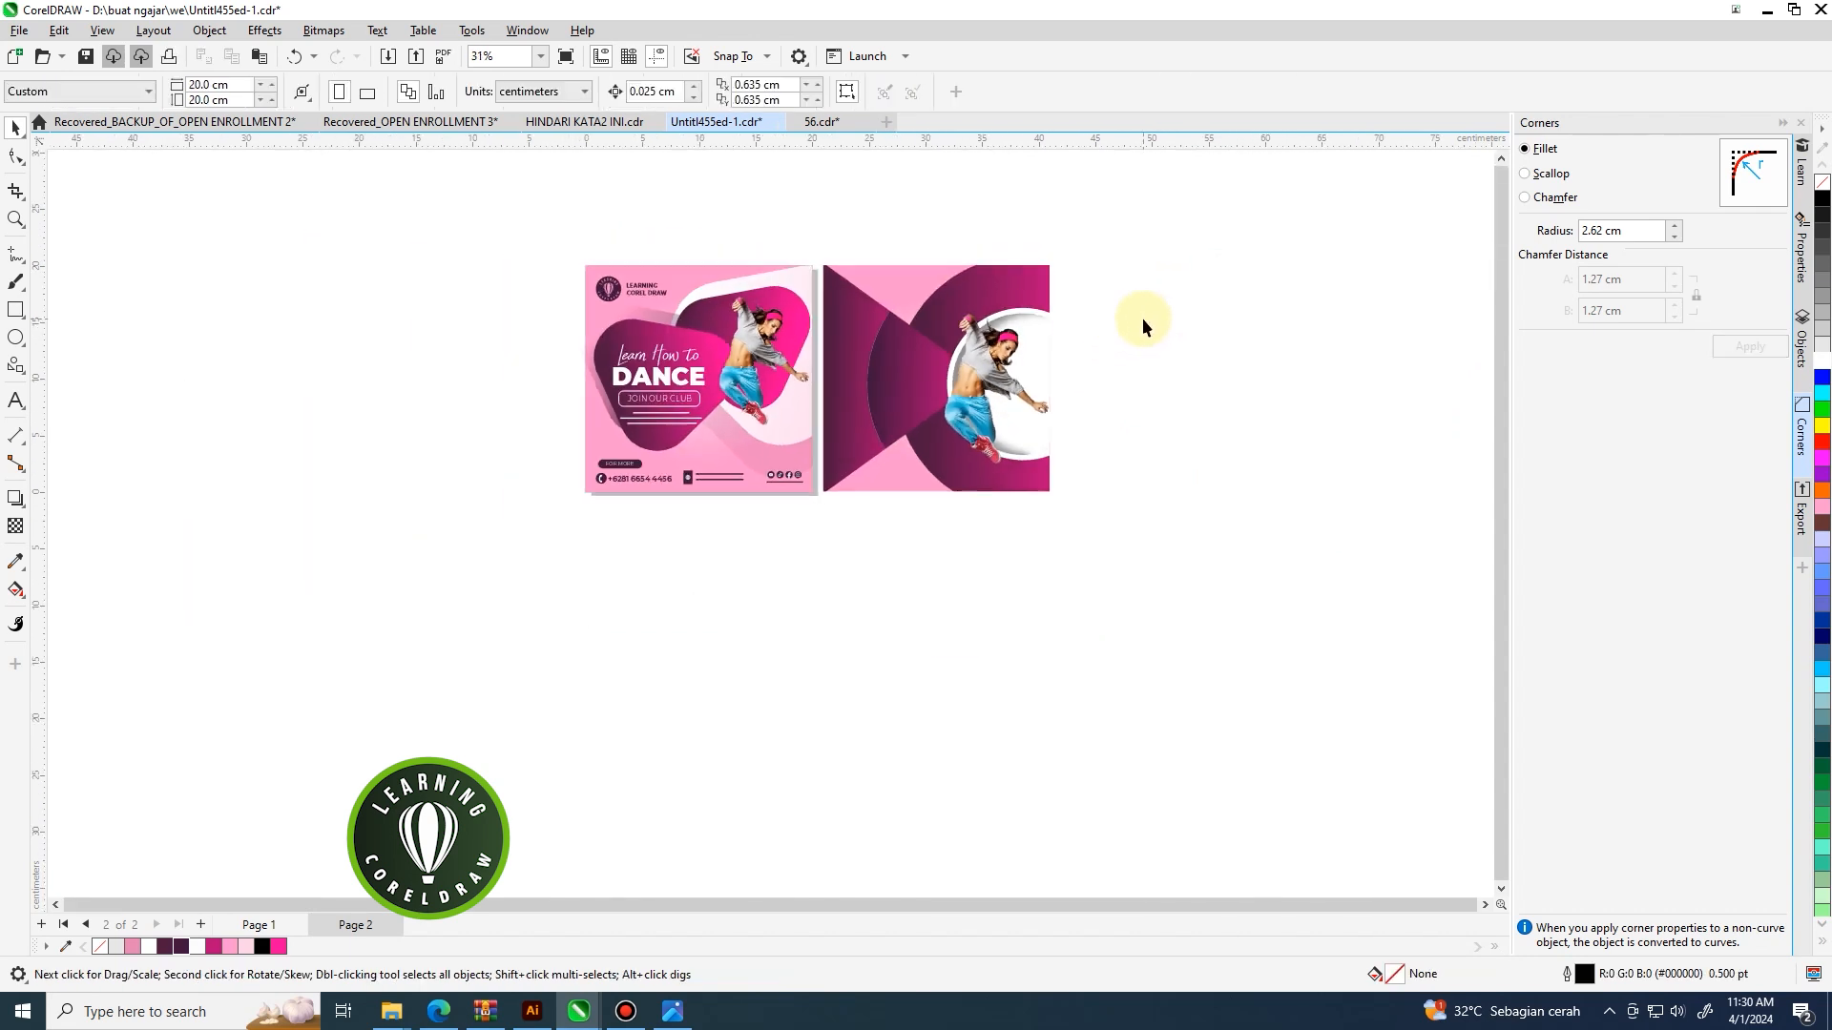
# Copy the headline text block and the LEARNING COREL DRAW logo into the second layout, scaling the logo to about 5.9 × 2.1 cm.
pyautogui.moveTo(581, 349); pyautogui.dragTo(890, 392)
pyautogui.click(844, 212)
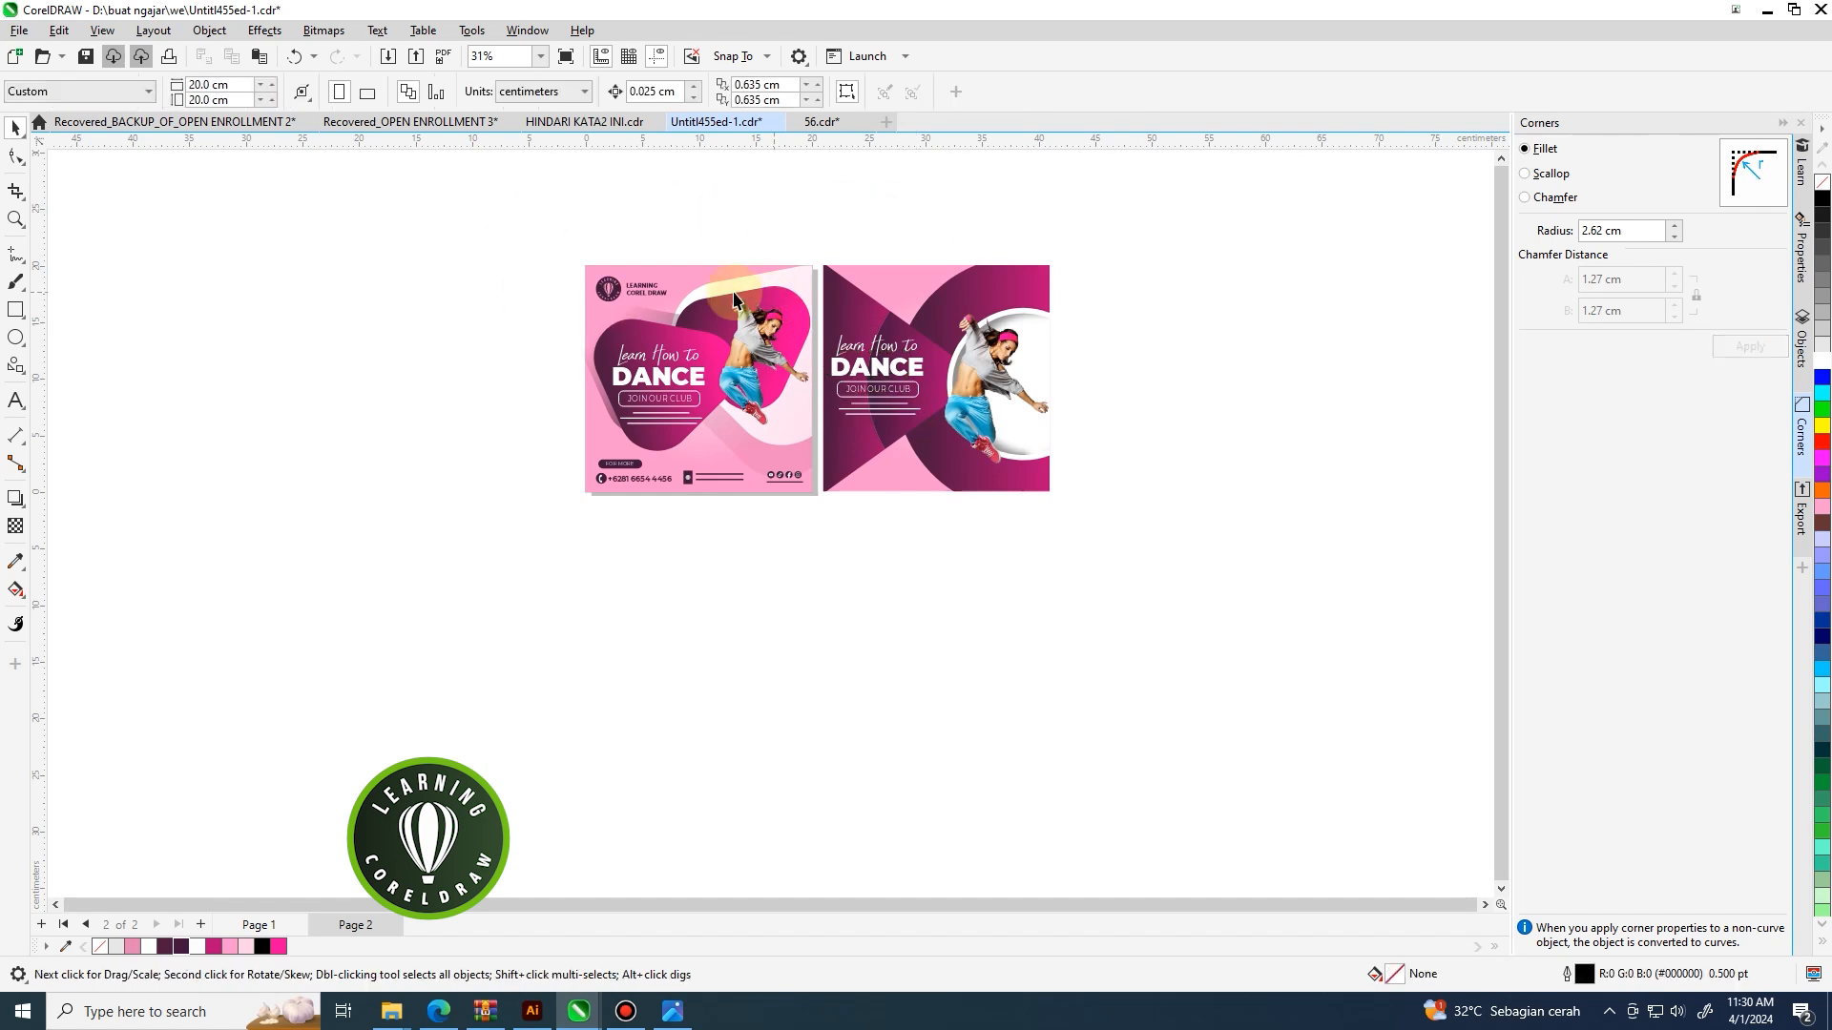
pyautogui.moveTo(622, 288); pyautogui.dragTo(889, 283)
pyautogui.scroll(4, 889, 283)
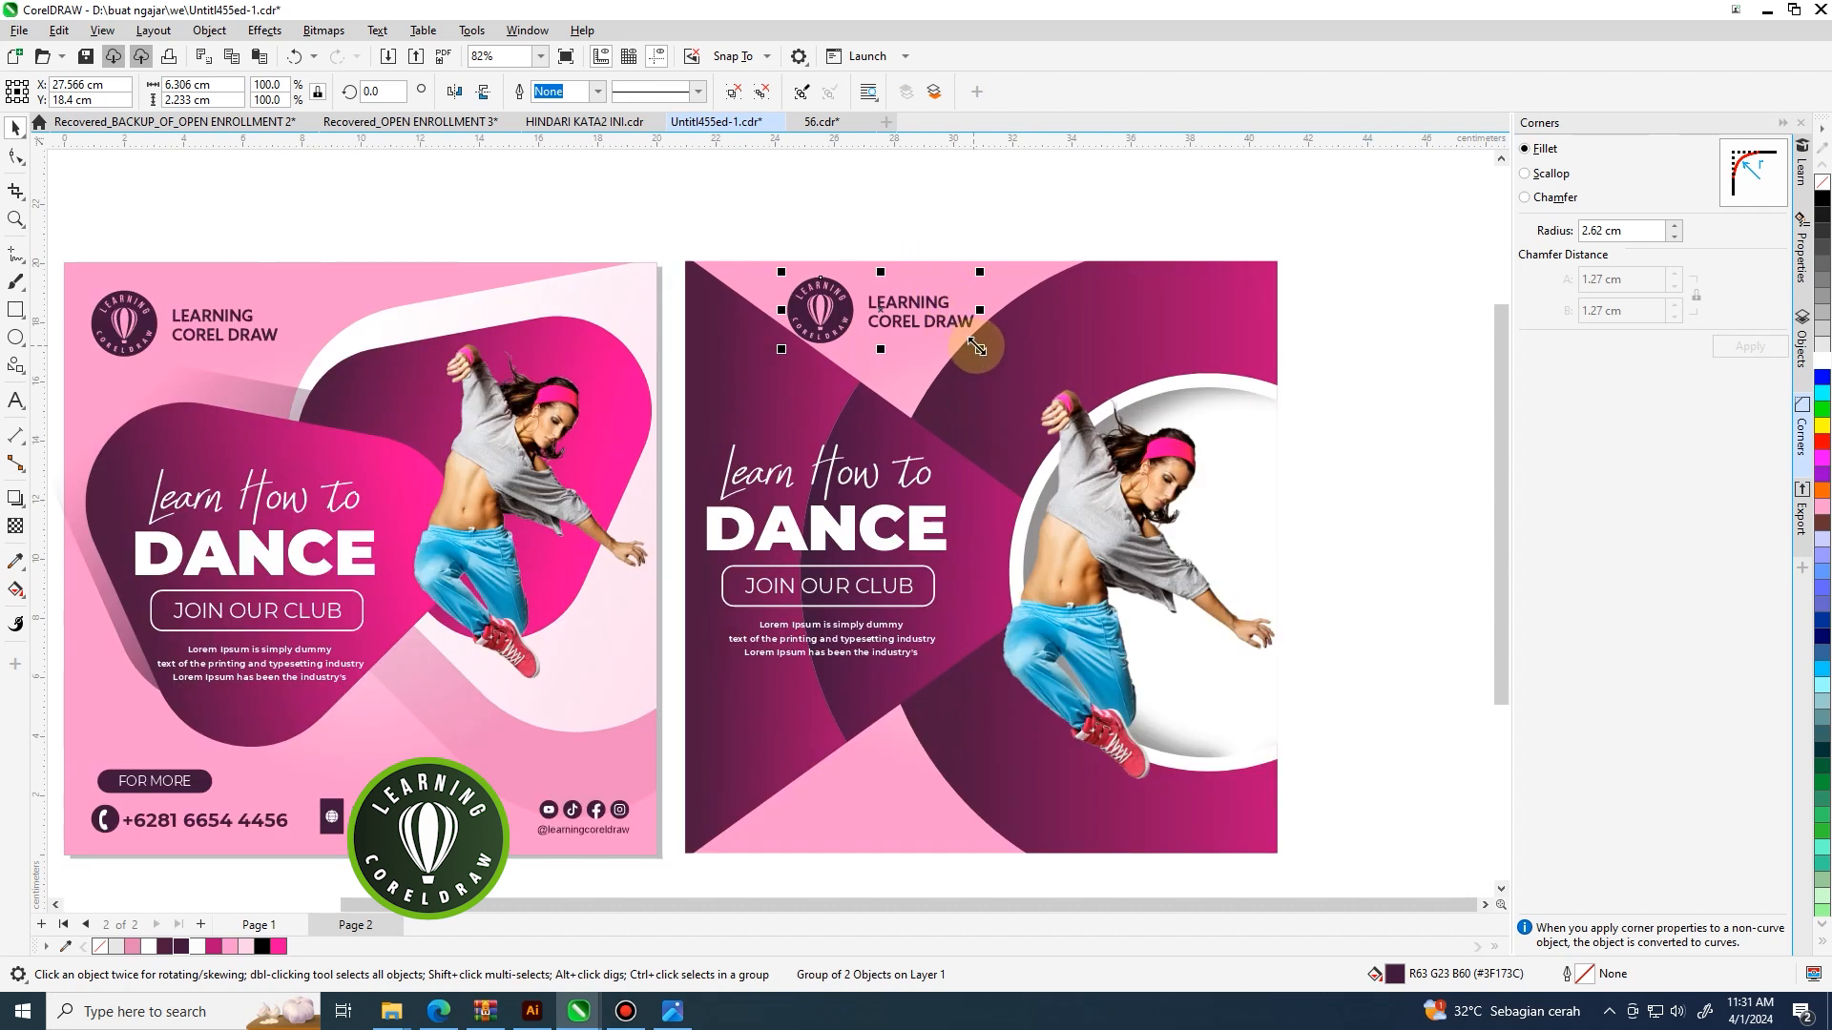
pyautogui.moveTo(979, 347); pyautogui.dragTo(968, 345)
pyautogui.moveTo(834, 311); pyautogui.dragTo(834, 311)
pyautogui.scroll(-2, 834, 311)
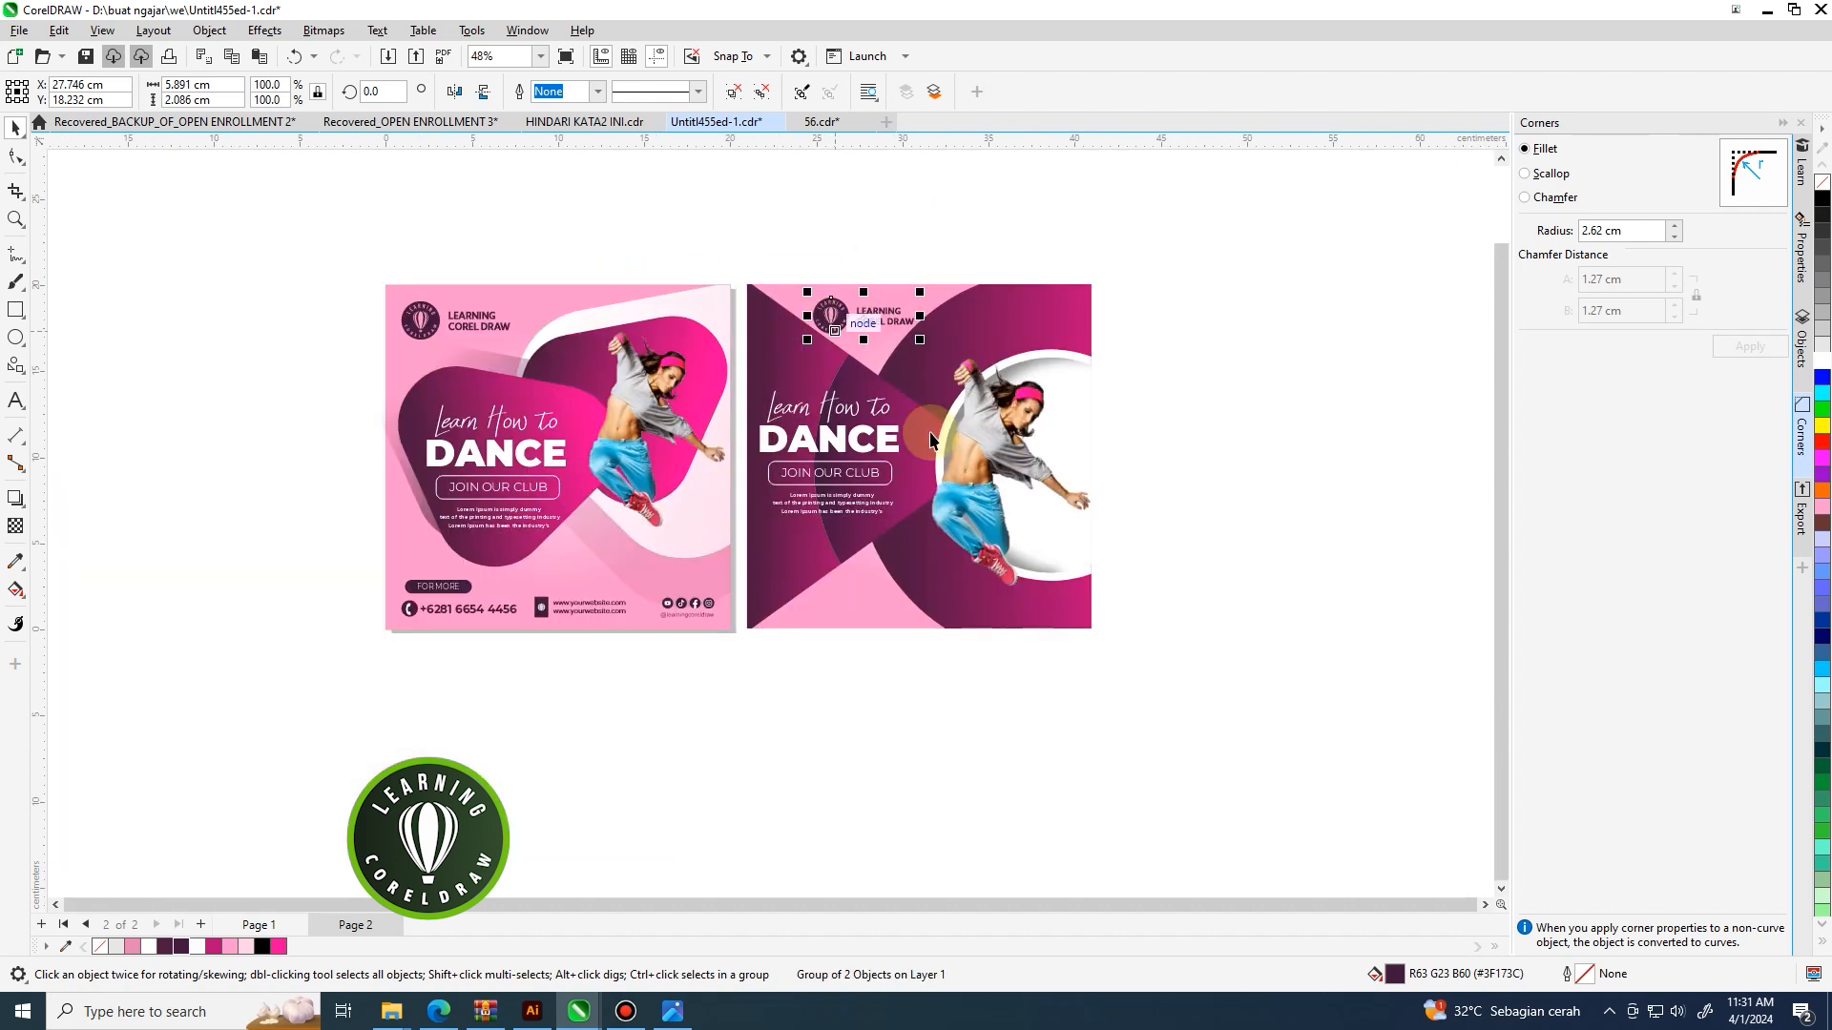
pyautogui.click(891, 695)
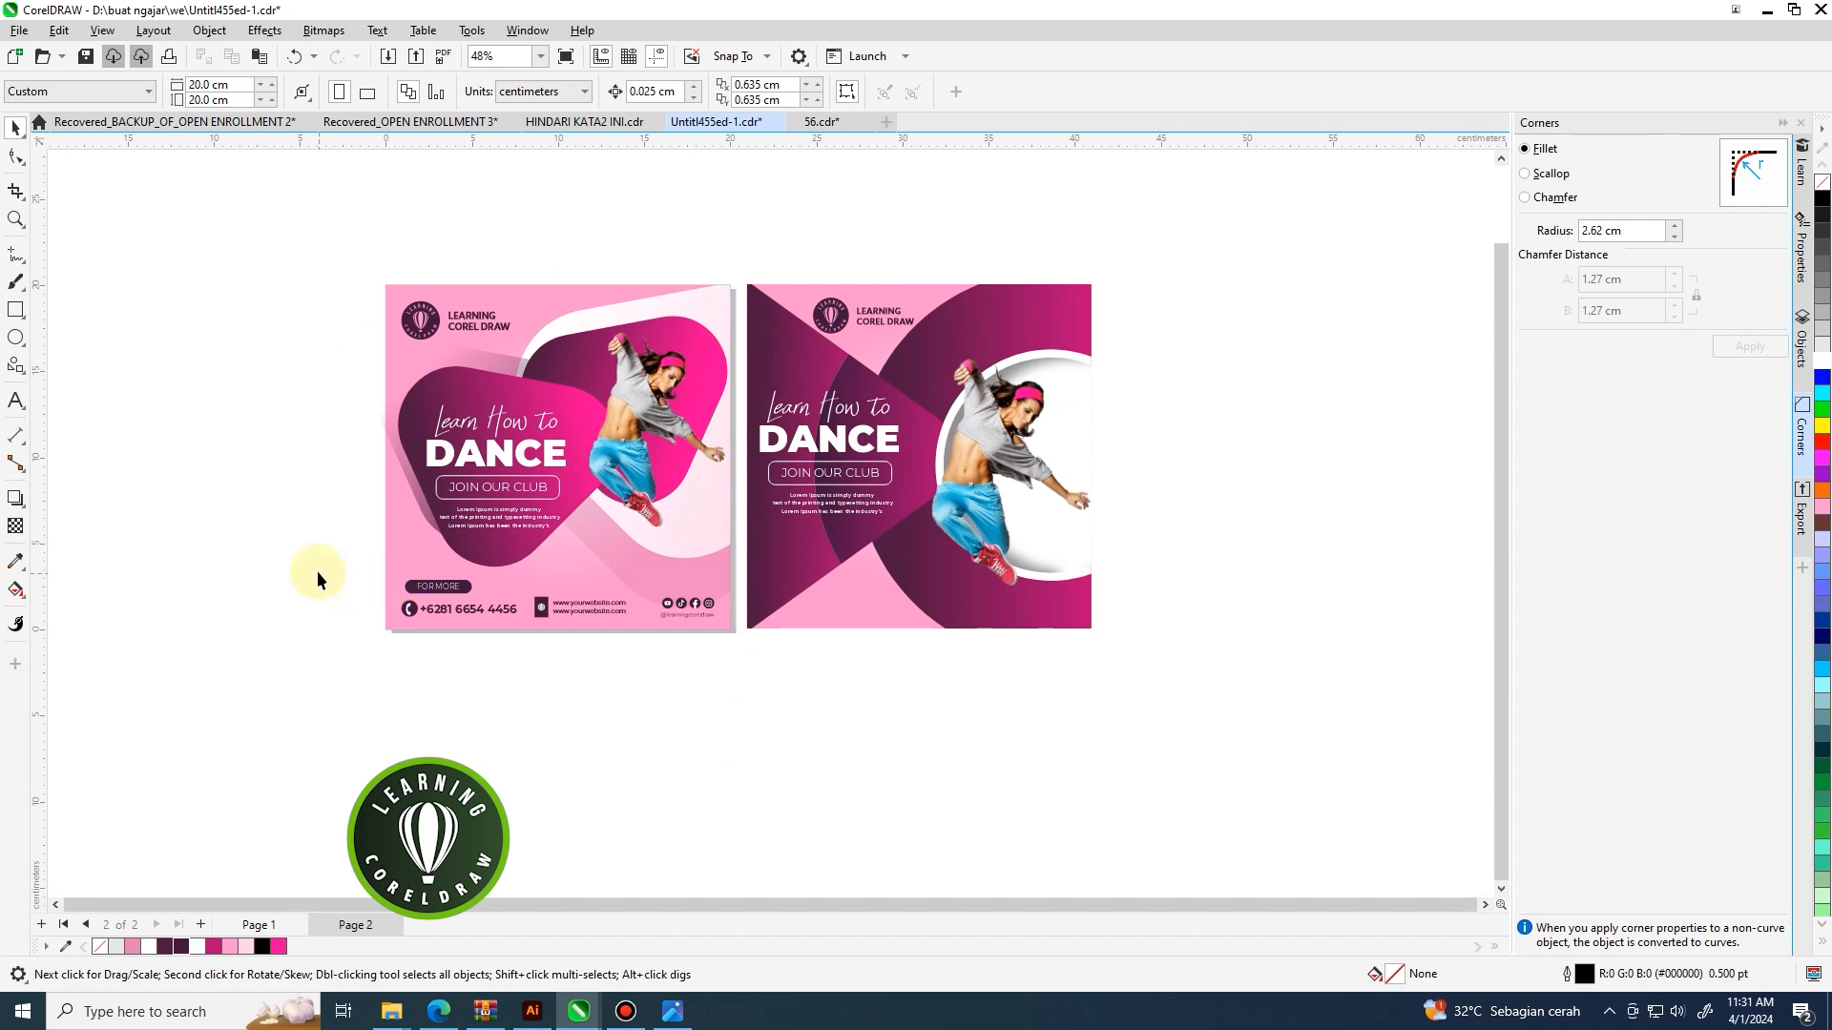
# Copy the FOR MORE badge and the phone contact line from the first design into the second layout's lower pink triangle.
pyautogui.moveTo(649, 645); pyautogui.dragTo(532, 645)
pyautogui.click(491, 609)
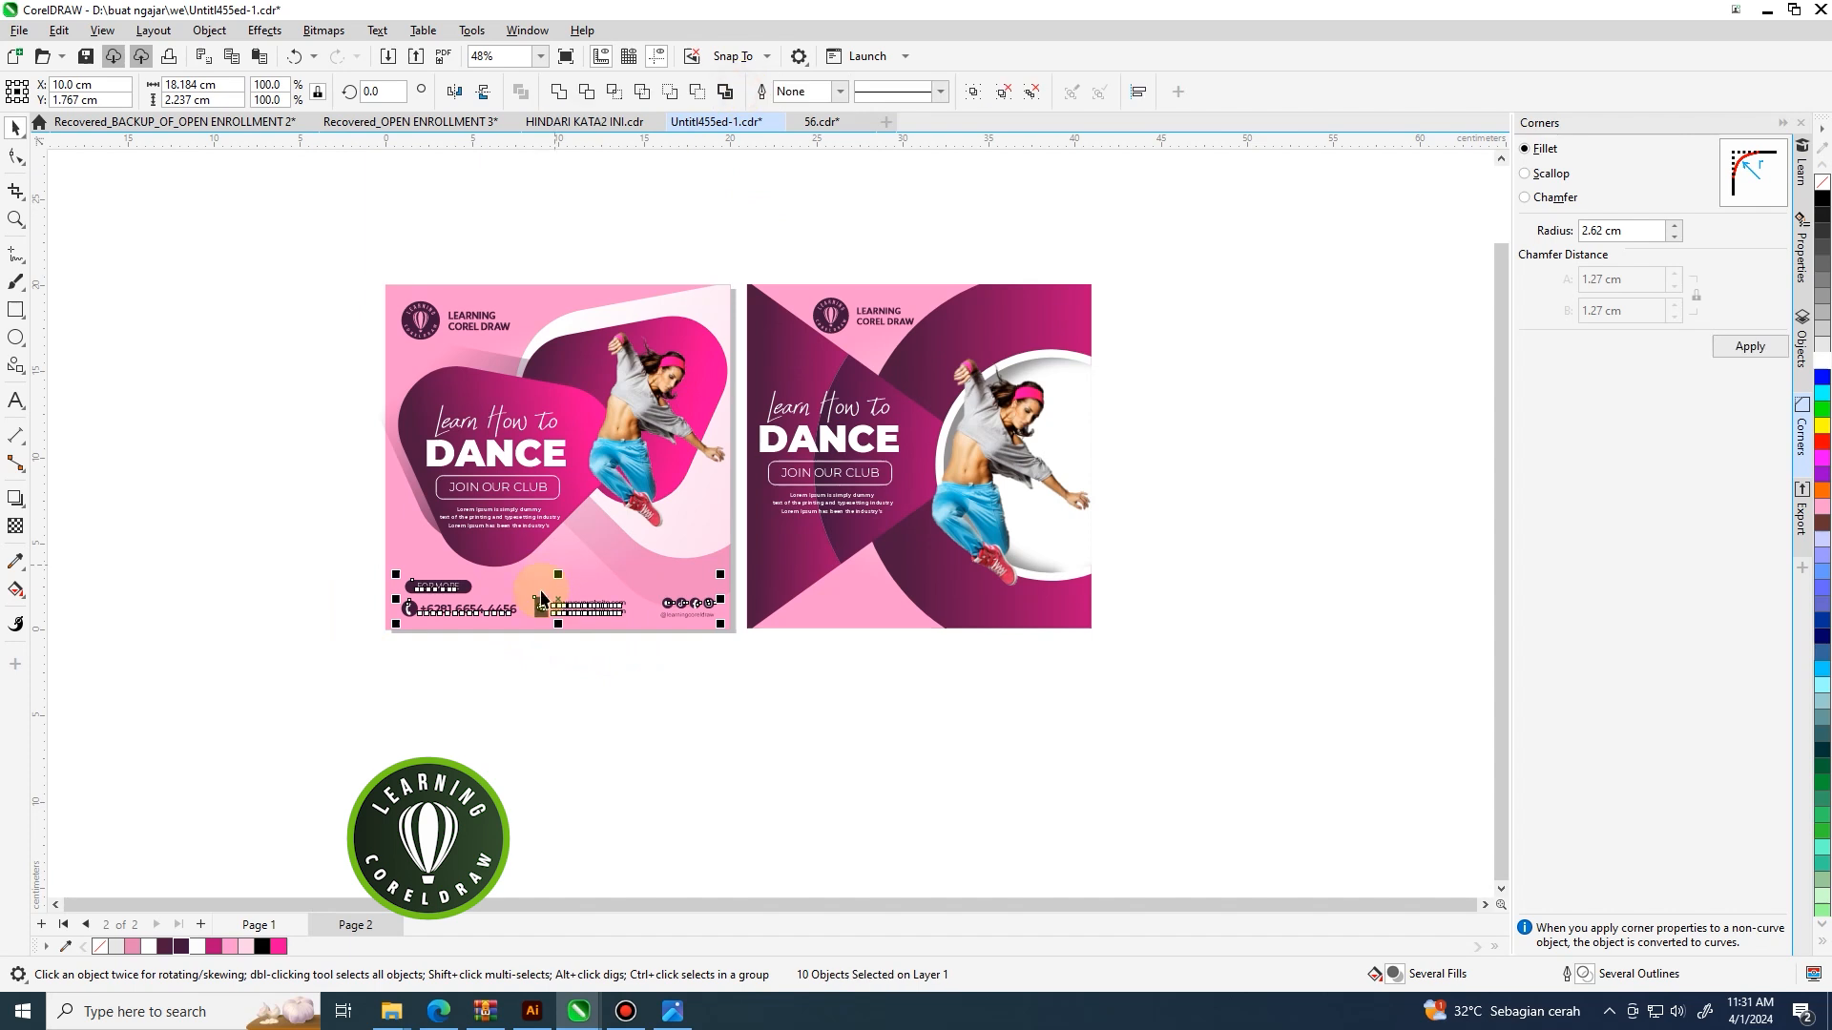
pyautogui.click(337, 677)
pyautogui.moveTo(539, 577); pyautogui.dragTo(862, 654)
pyautogui.click(861, 653)
pyautogui.scroll(2, 870, 643)
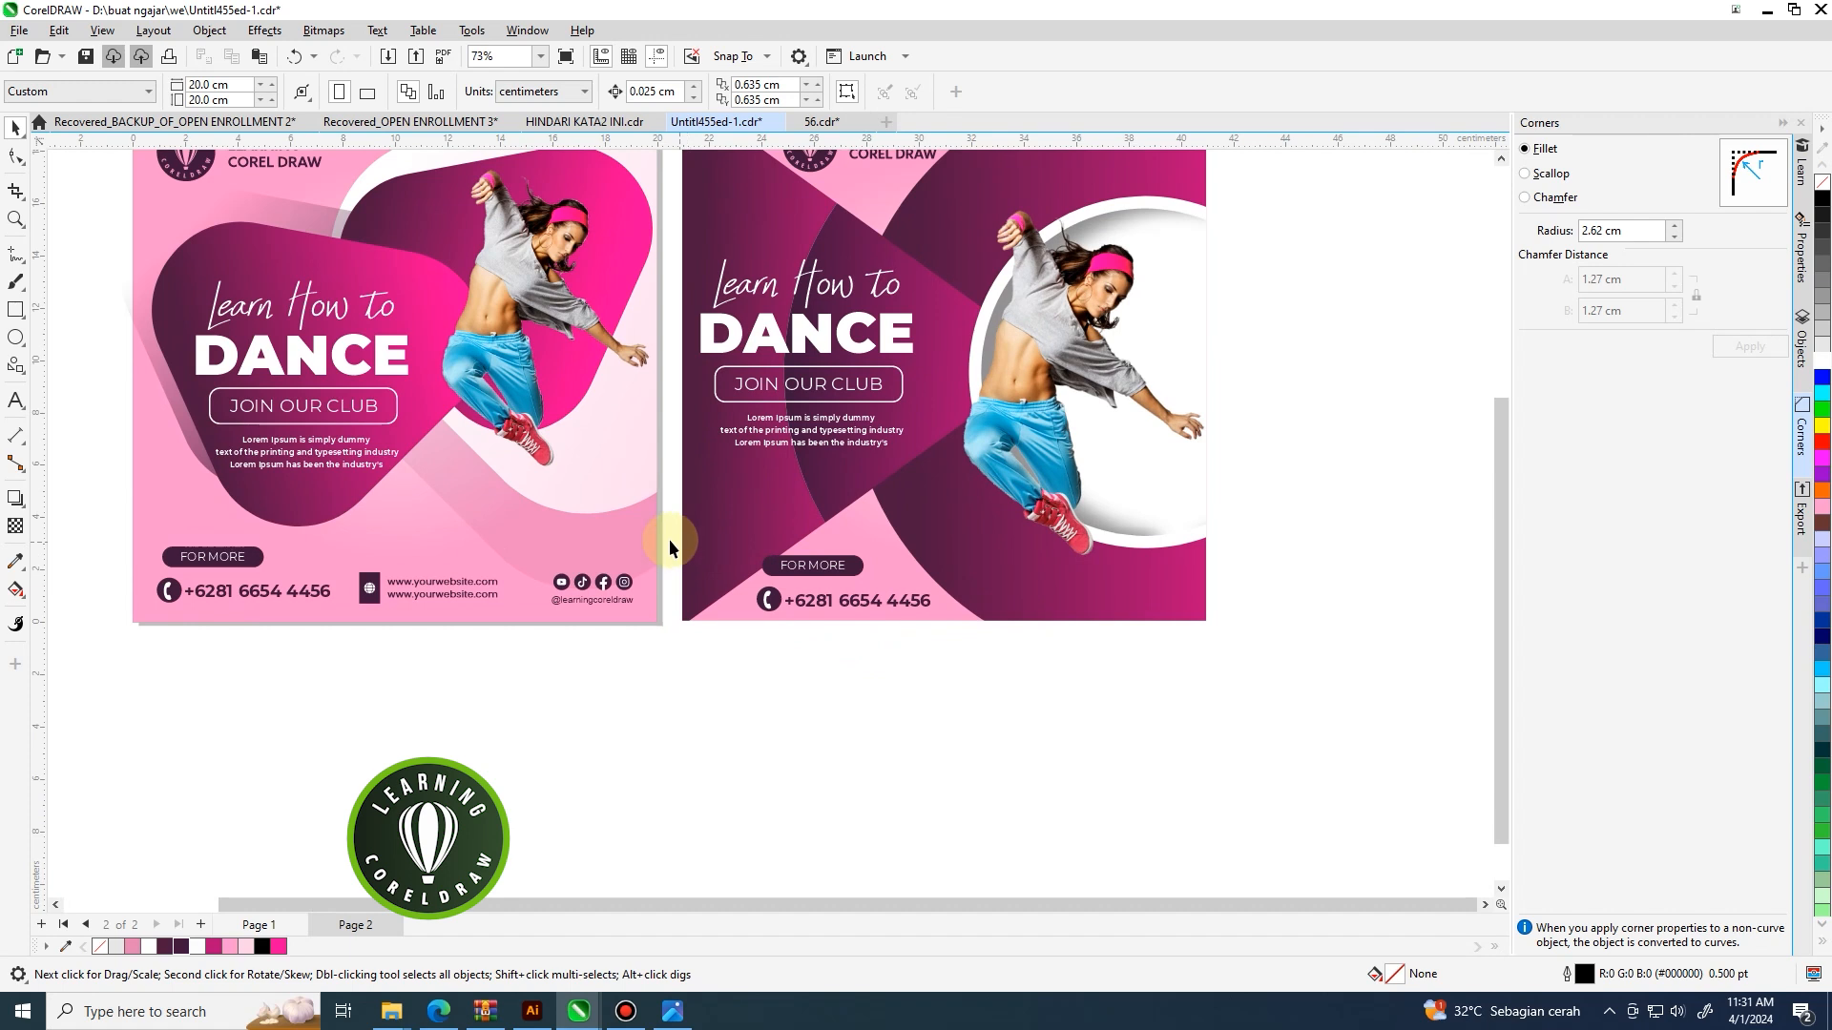
# Move the copied FOR MORE badge and the phone contact line slightly lower within the second layout's pink triangle.
pyautogui.click(831, 566)
pyautogui.scroll(2, 830, 565)
pyautogui.moveTo(829, 563); pyautogui.dragTo(842, 578)
pyautogui.scroll(-1, 761, 588)
pyautogui.click(670, 669)
pyautogui.moveTo(713, 663); pyautogui.dragTo(850, 616)
pyautogui.scroll(2, 849, 601)
pyautogui.scroll(-3, 847, 615)
pyautogui.click(887, 681)
pyautogui.scroll(-3, 586, 622)
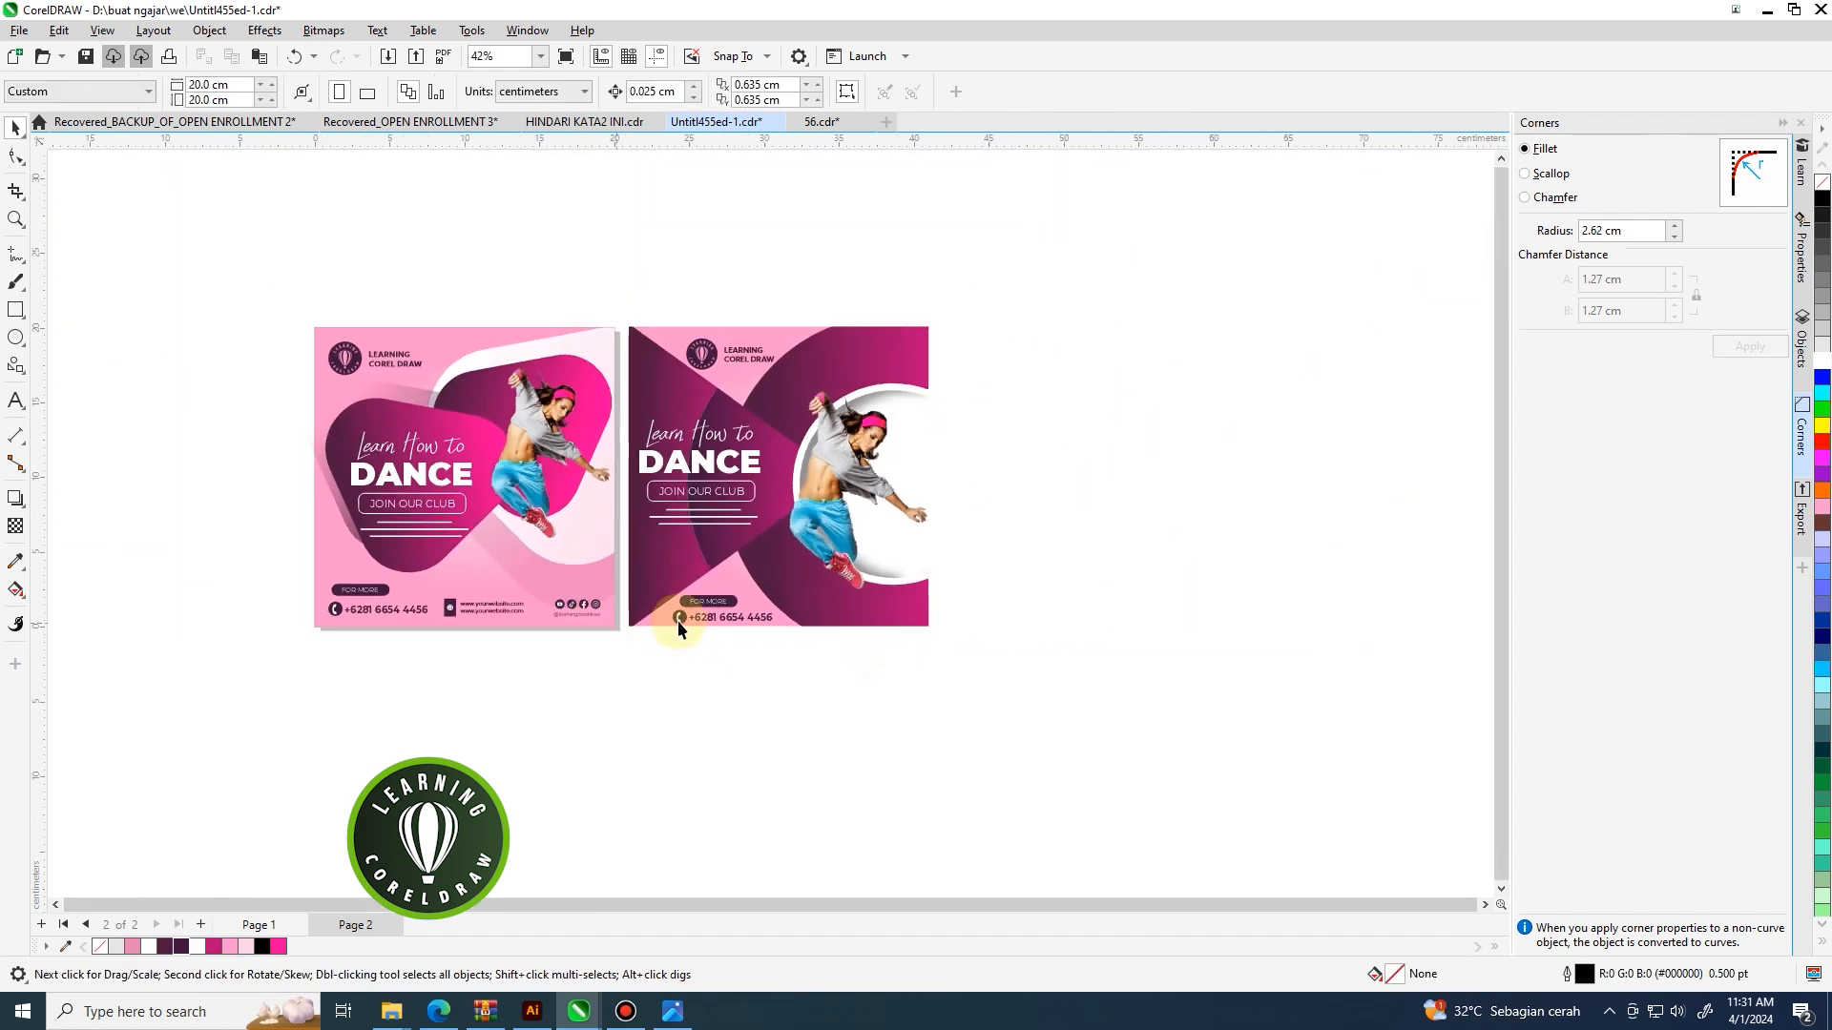
# Copy the social media icon group above the second layout's white circle and recolor its icon circles with a sampled dark purple.
pyautogui.moveTo(612, 600); pyautogui.dragTo(891, 347)
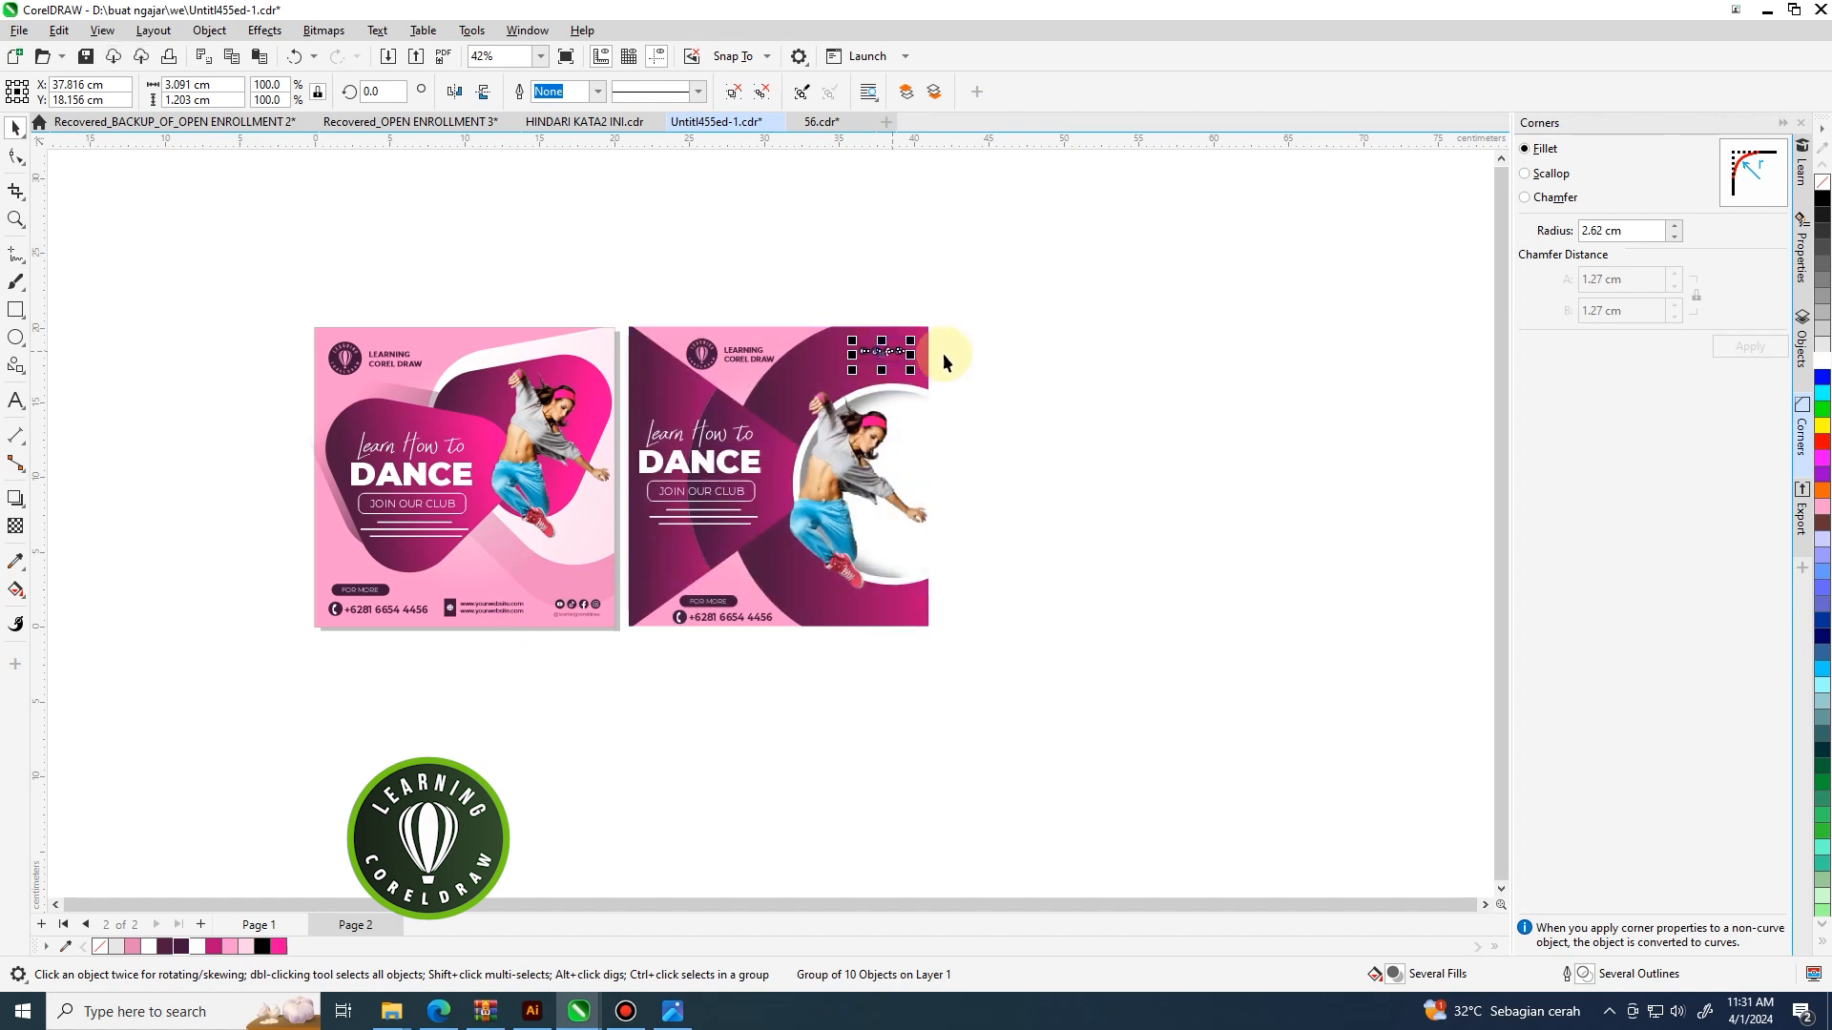
pyautogui.click(954, 357)
pyautogui.scroll(4, 954, 358)
pyautogui.click(13, 558)
pyautogui.click(573, 468)
pyautogui.scroll(3, 839, 351)
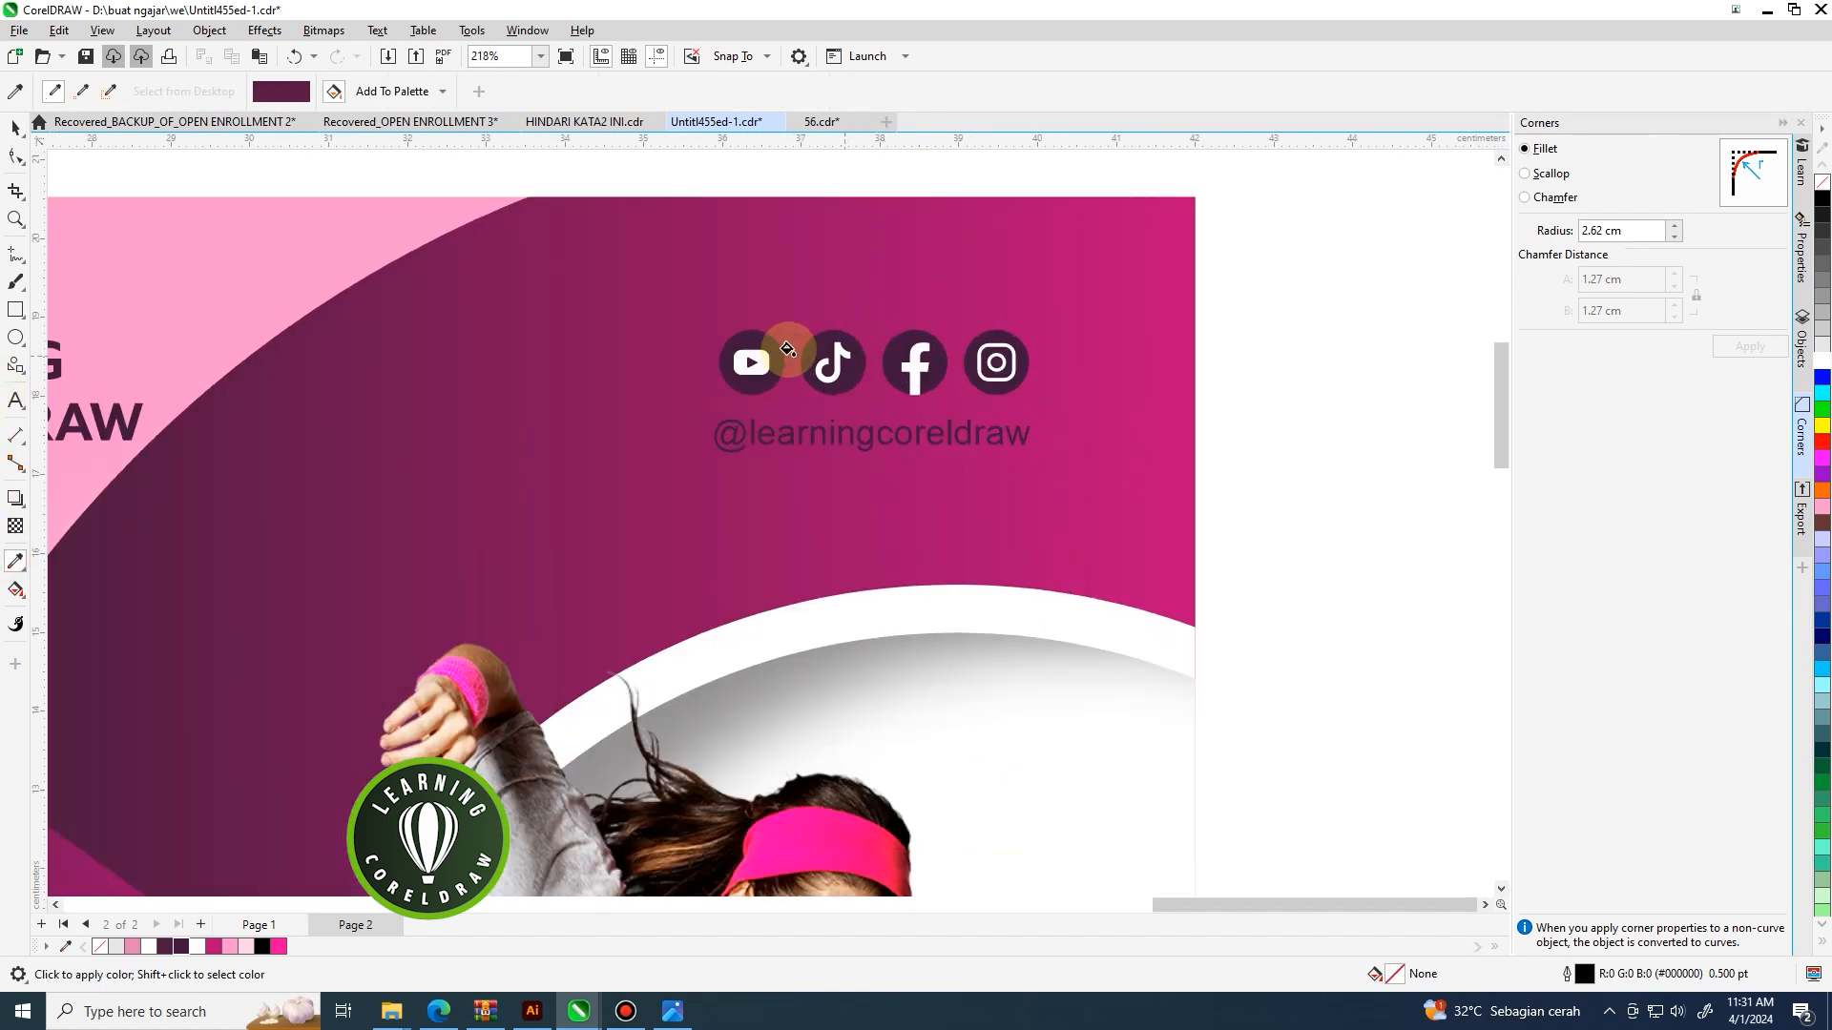
pyautogui.scroll(2, 788, 349)
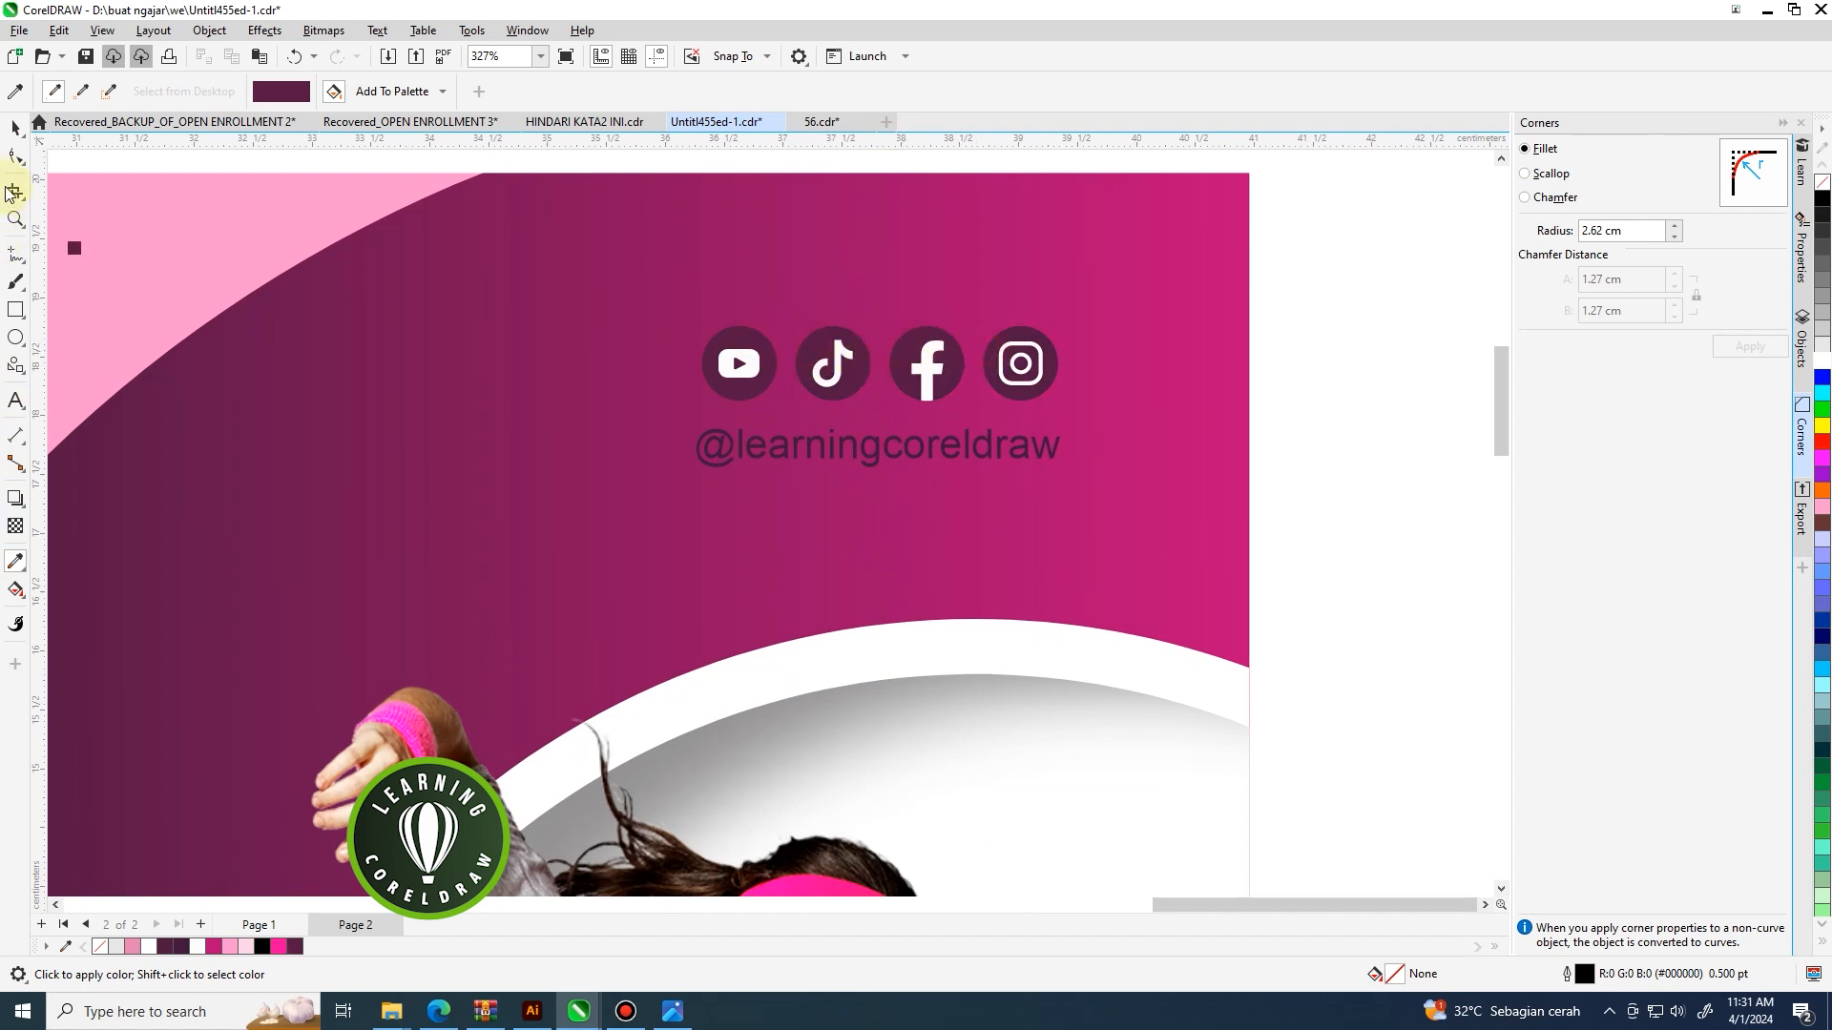
pyautogui.click(17, 132)
pyautogui.click(735, 458)
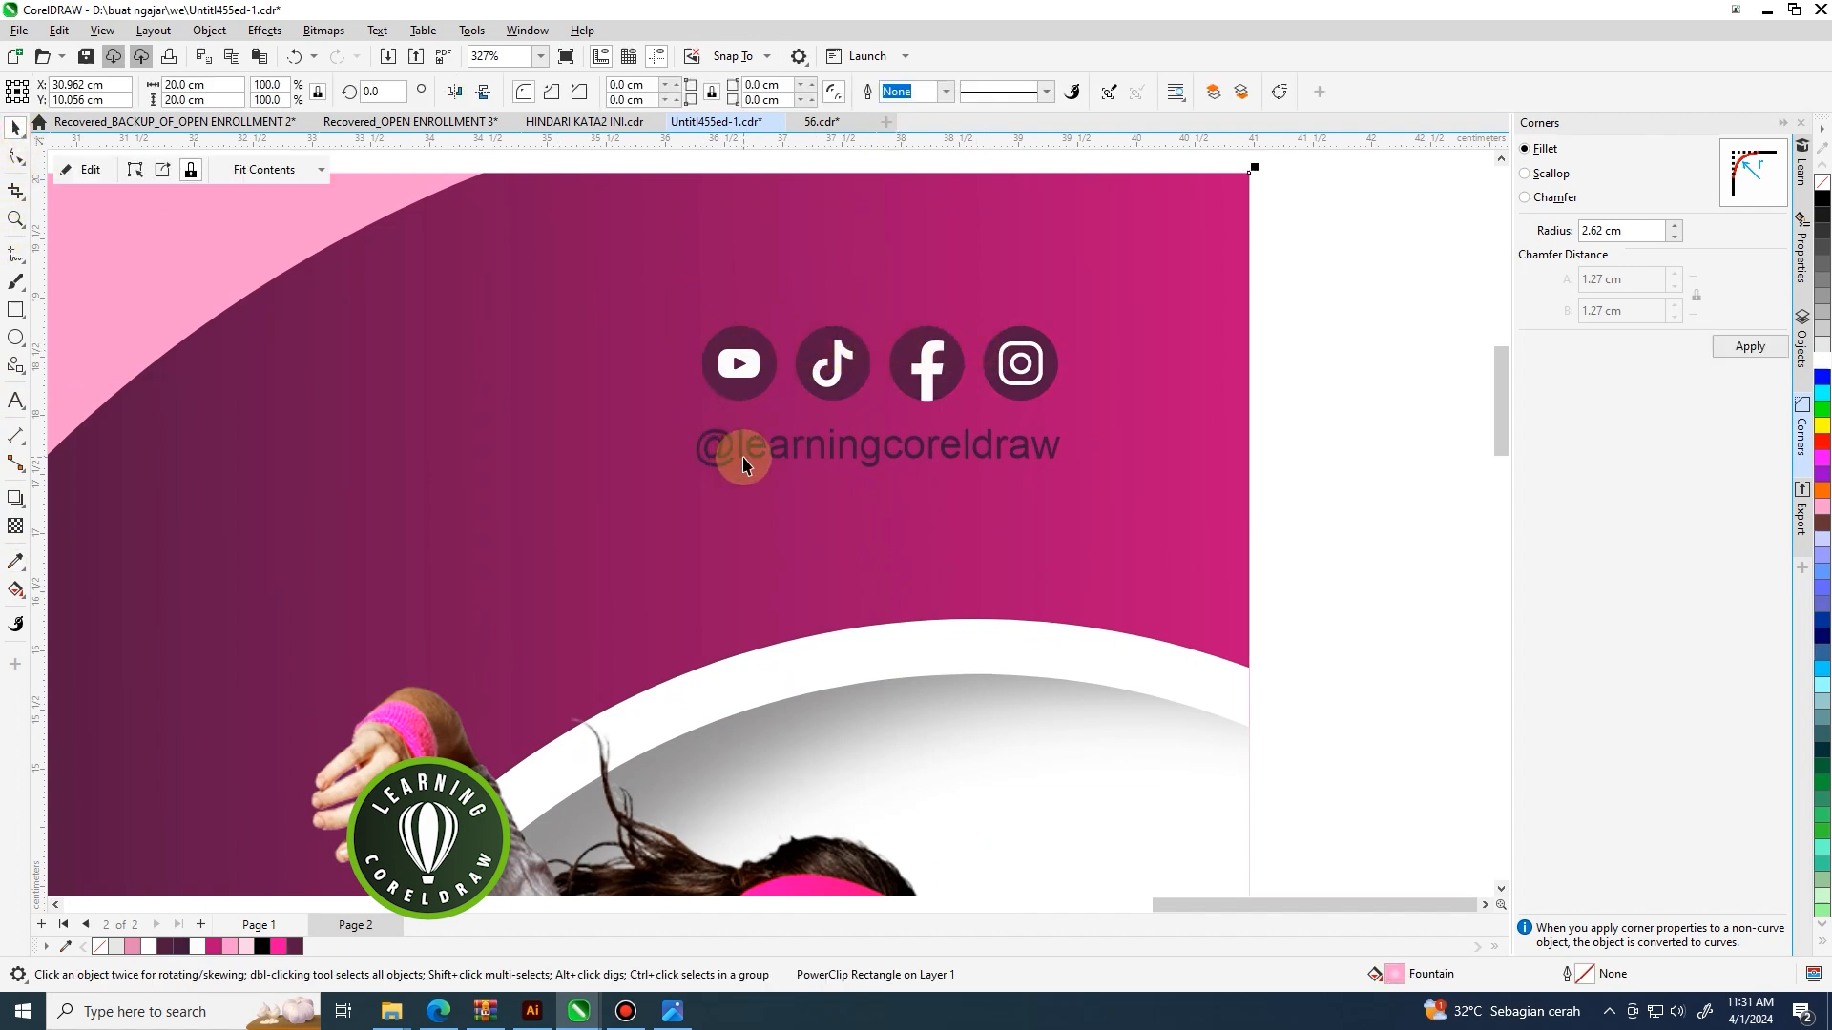
pyautogui.click(790, 456)
pyautogui.click(730, 93)
pyautogui.click(1009, 478)
pyautogui.click(1021, 449)
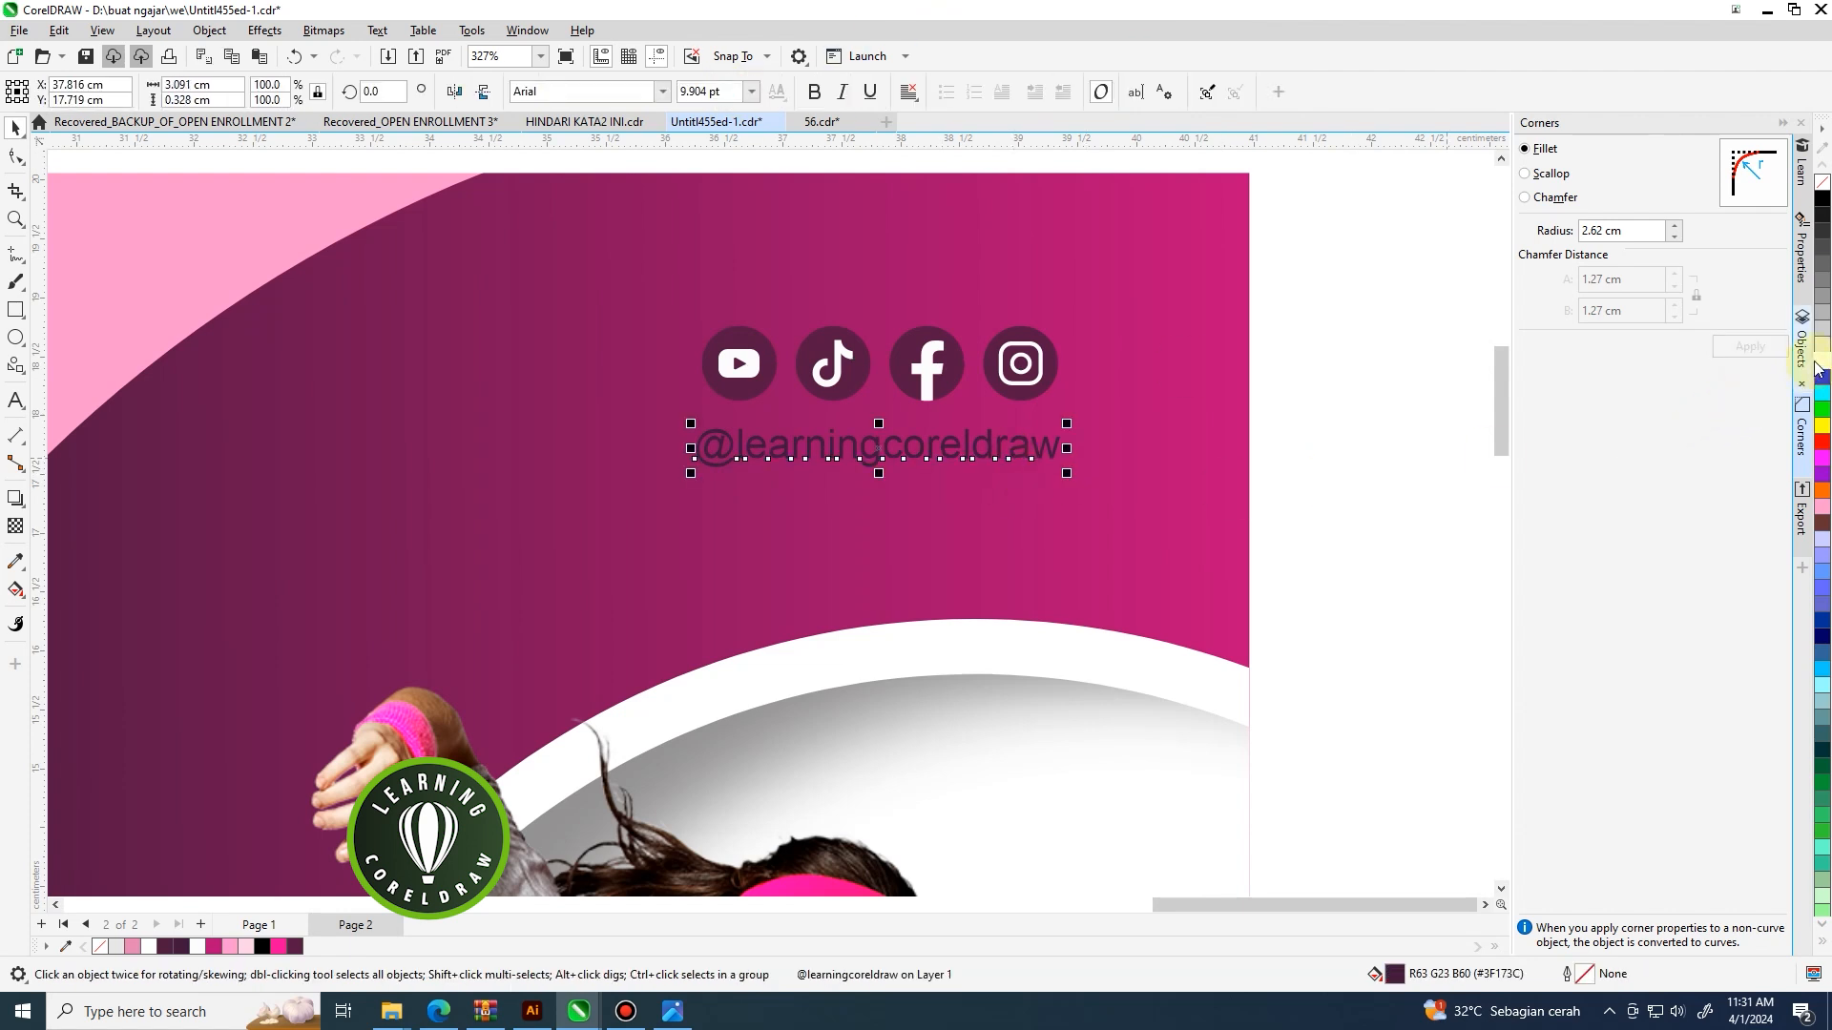
pyautogui.click(1465, 376)
pyautogui.scroll(-3, 981, 326)
pyautogui.scroll(-2, 982, 329)
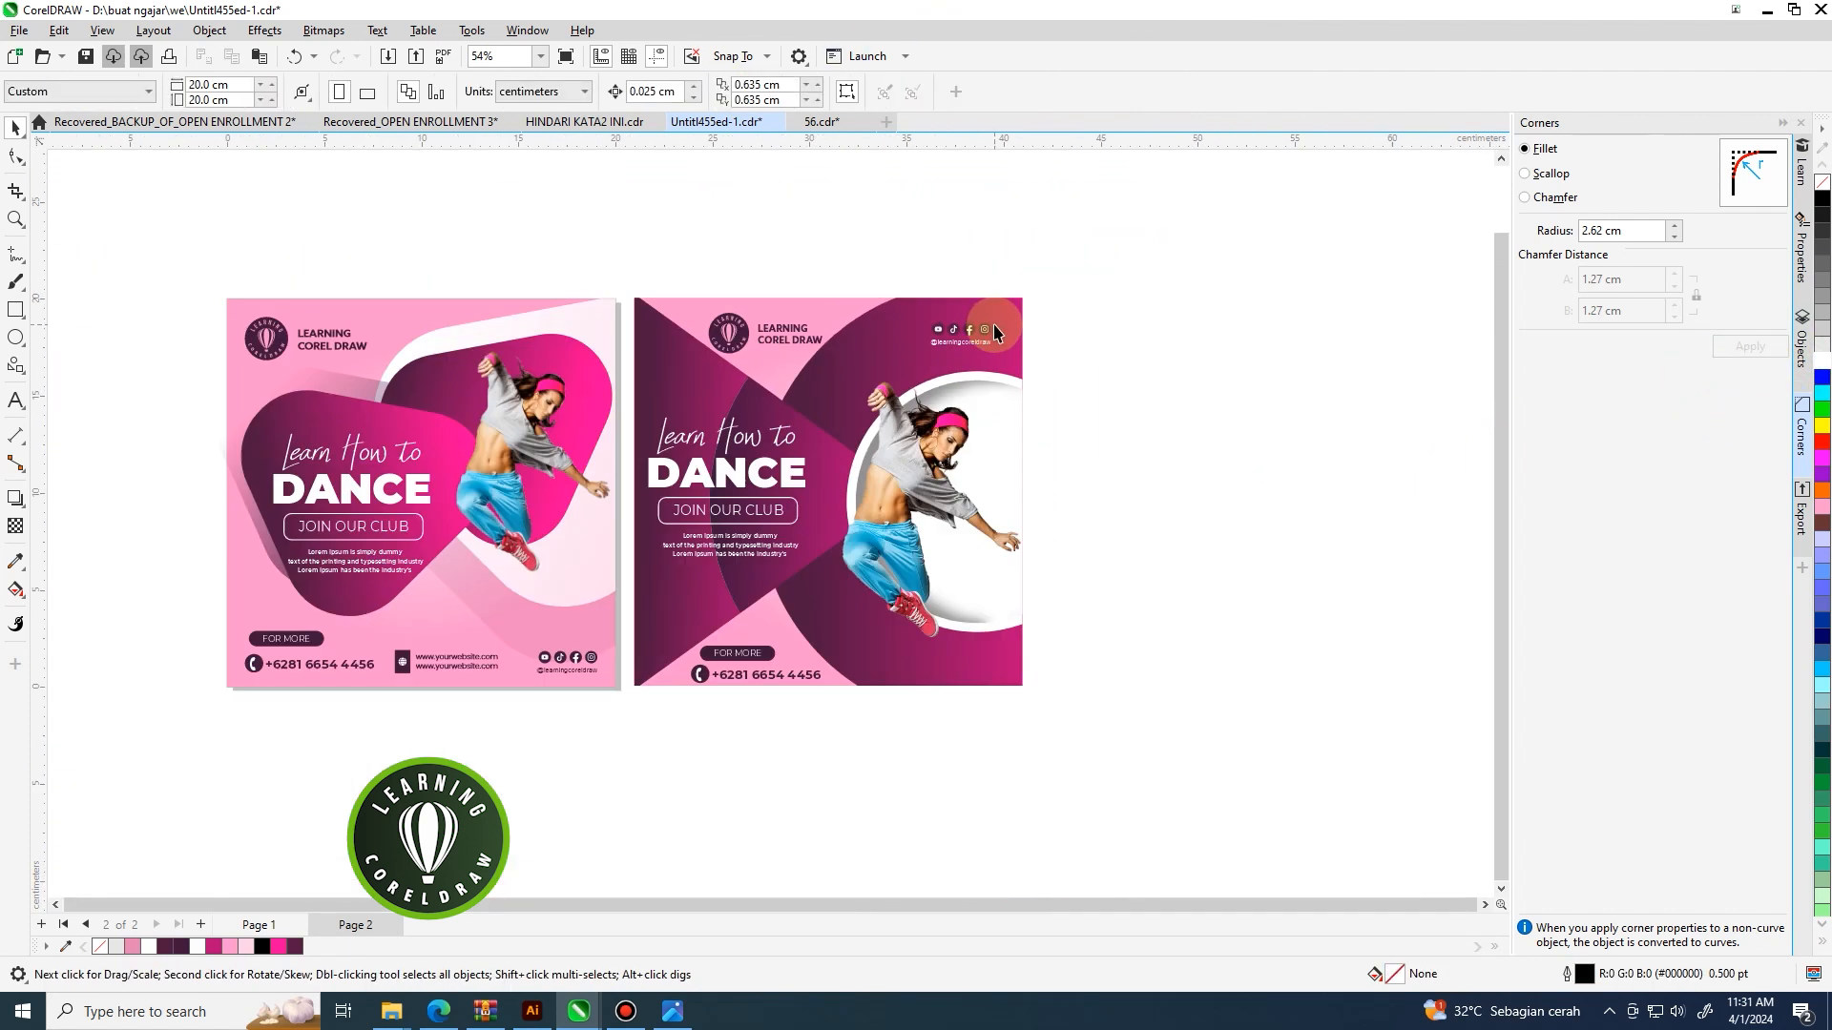
pyautogui.scroll(-1, 1138, 429)
pyautogui.scroll(1, 813, 524)
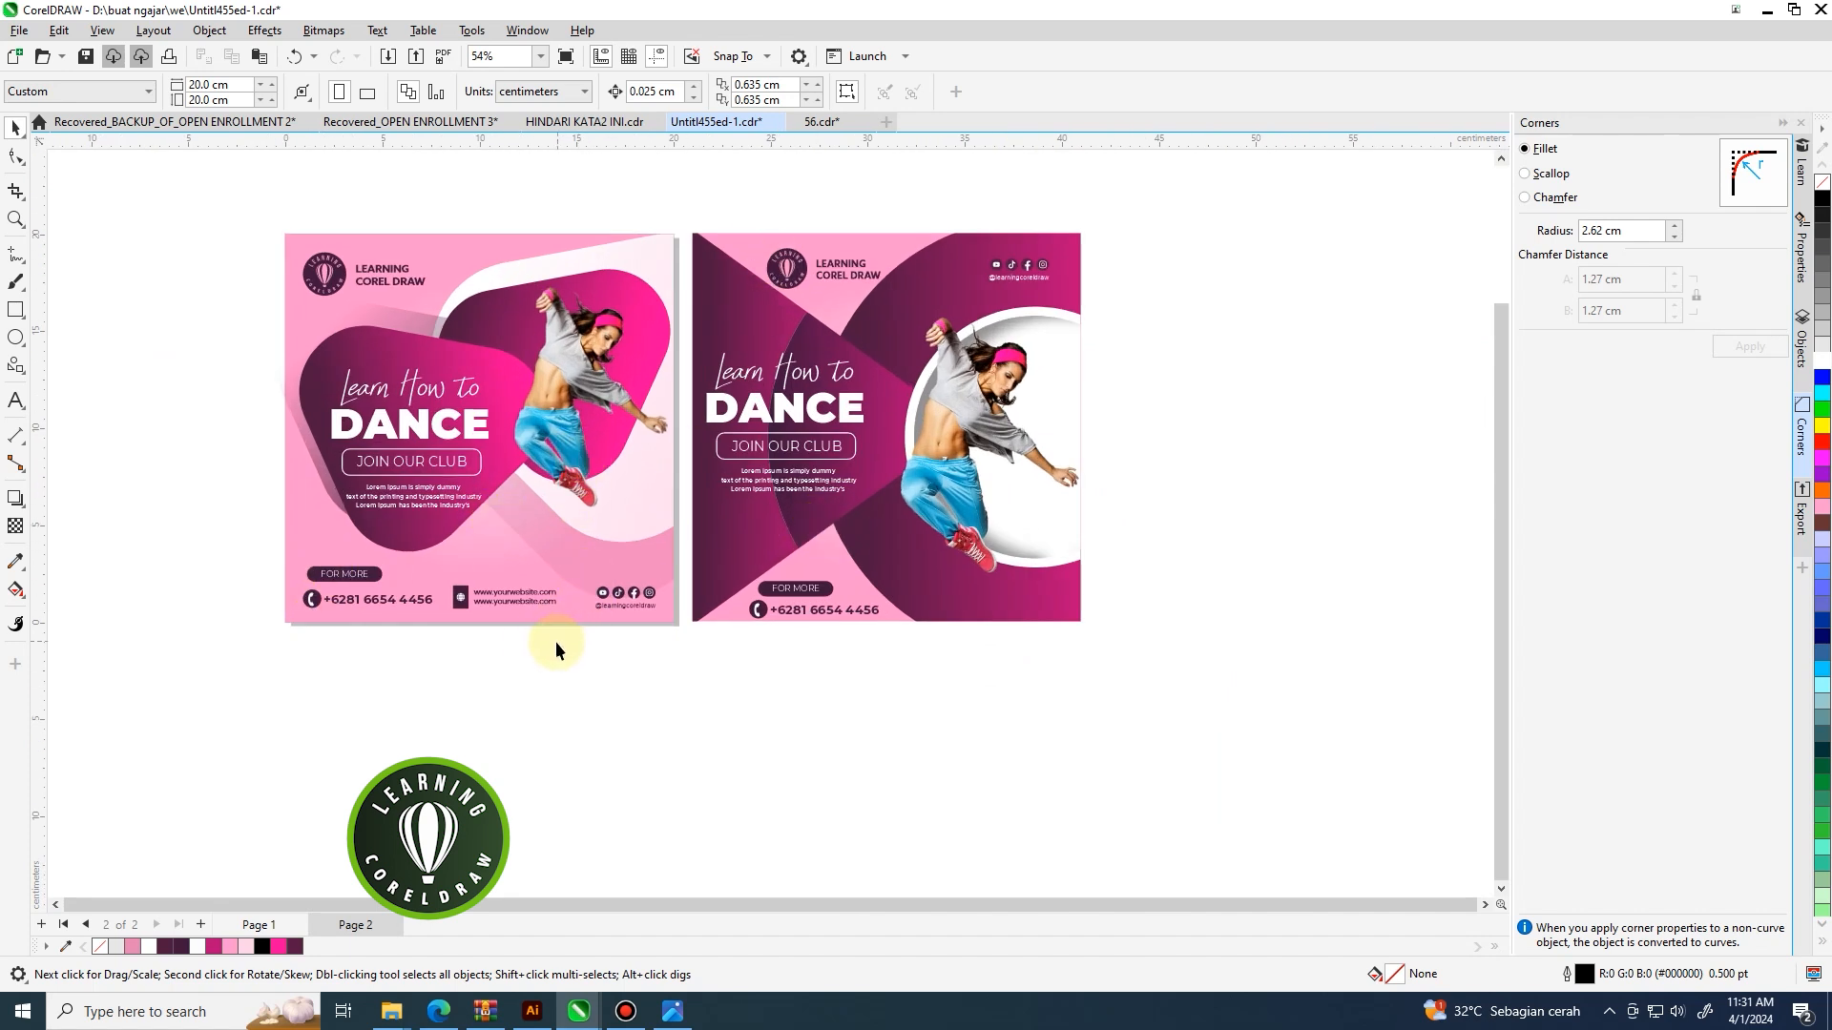
pyautogui.click(635, 597)
pyautogui.moveTo(633, 593); pyautogui.dragTo(628, 678)
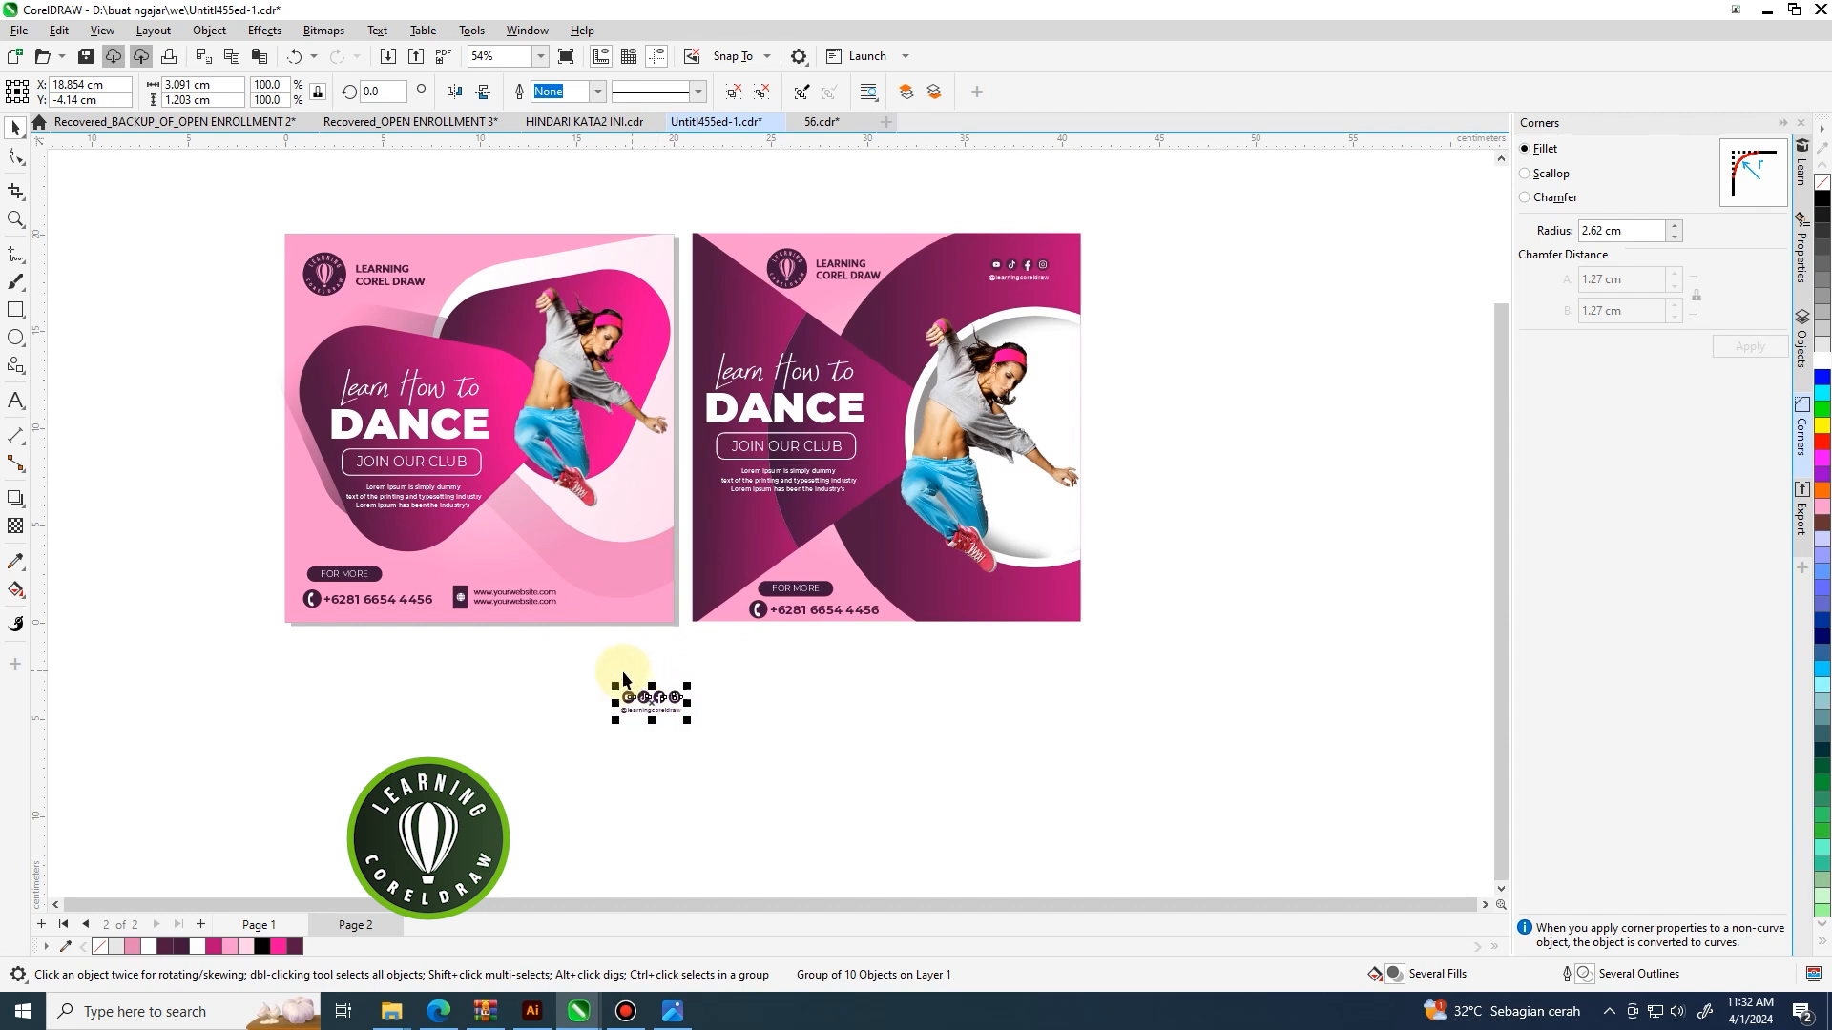
pyautogui.hotkey('ctrl', 'z')
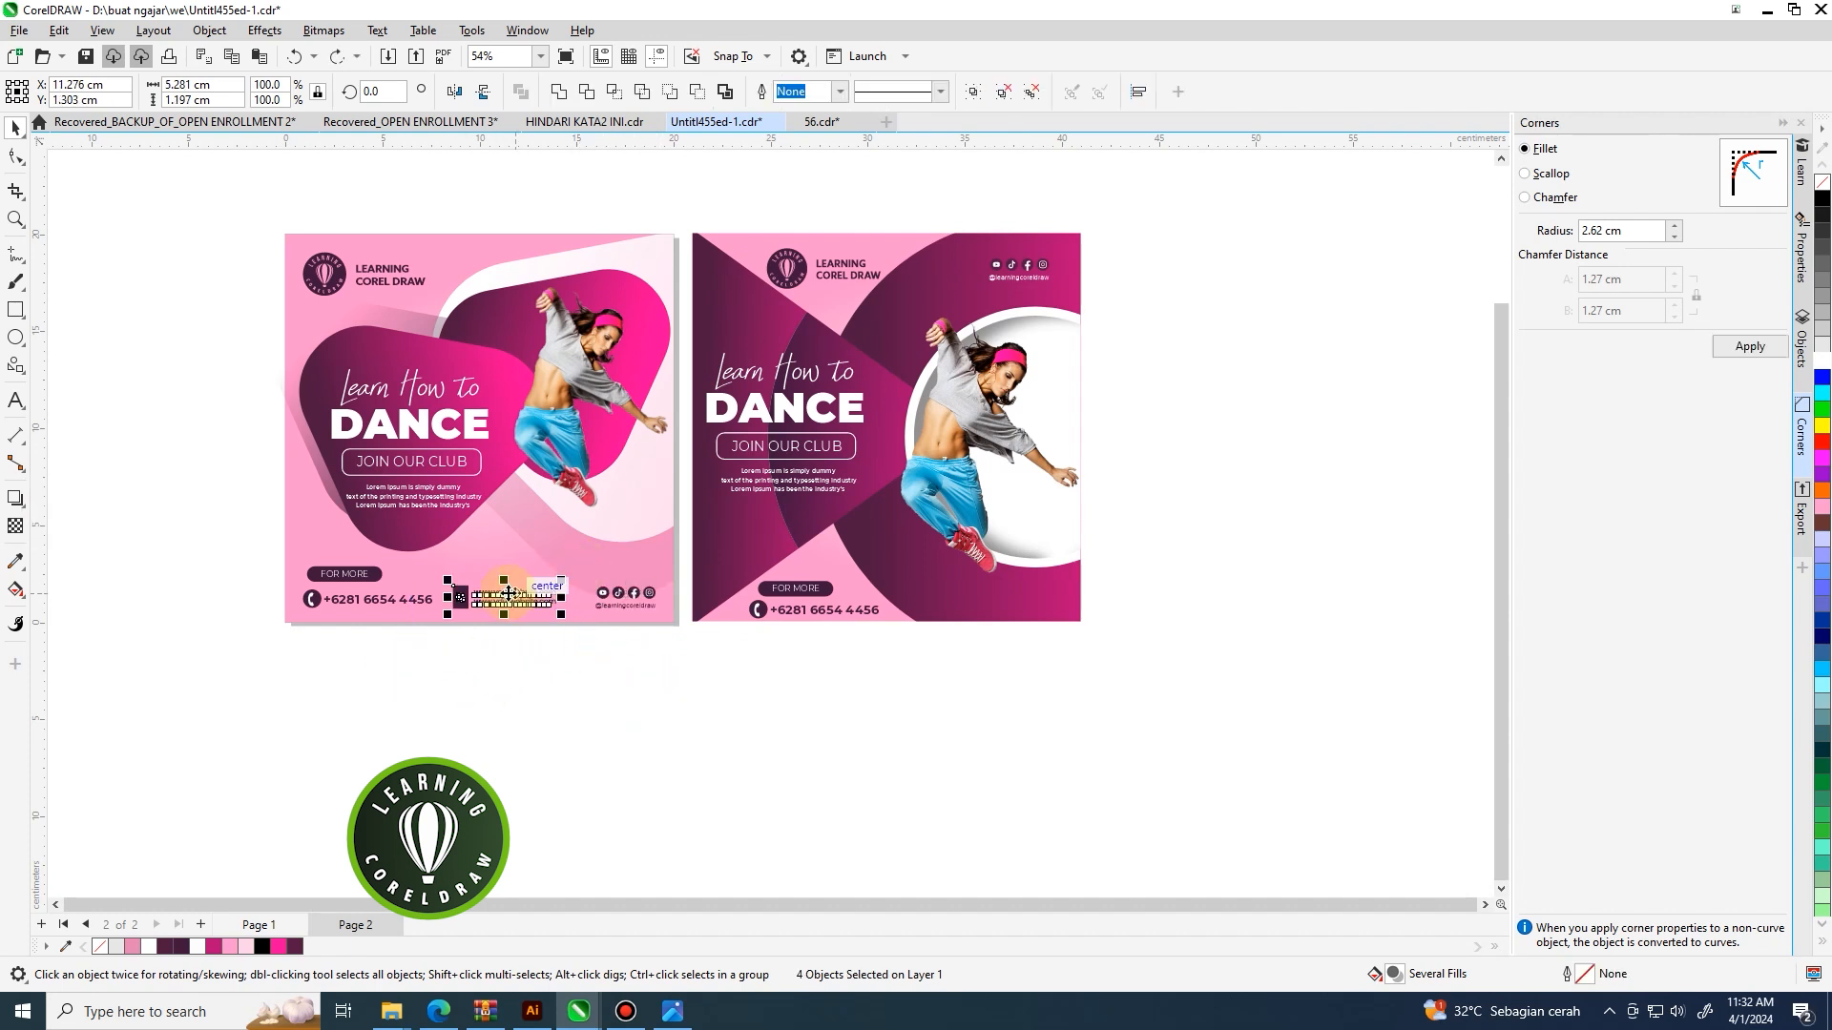
# Copy the website block with its globe icon from the first design into the dark area below the second layout's dancer.
pyautogui.moveTo(572, 596); pyautogui.dragTo(967, 602)
pyautogui.click(1208, 615)
pyautogui.scroll(3, 958, 611)
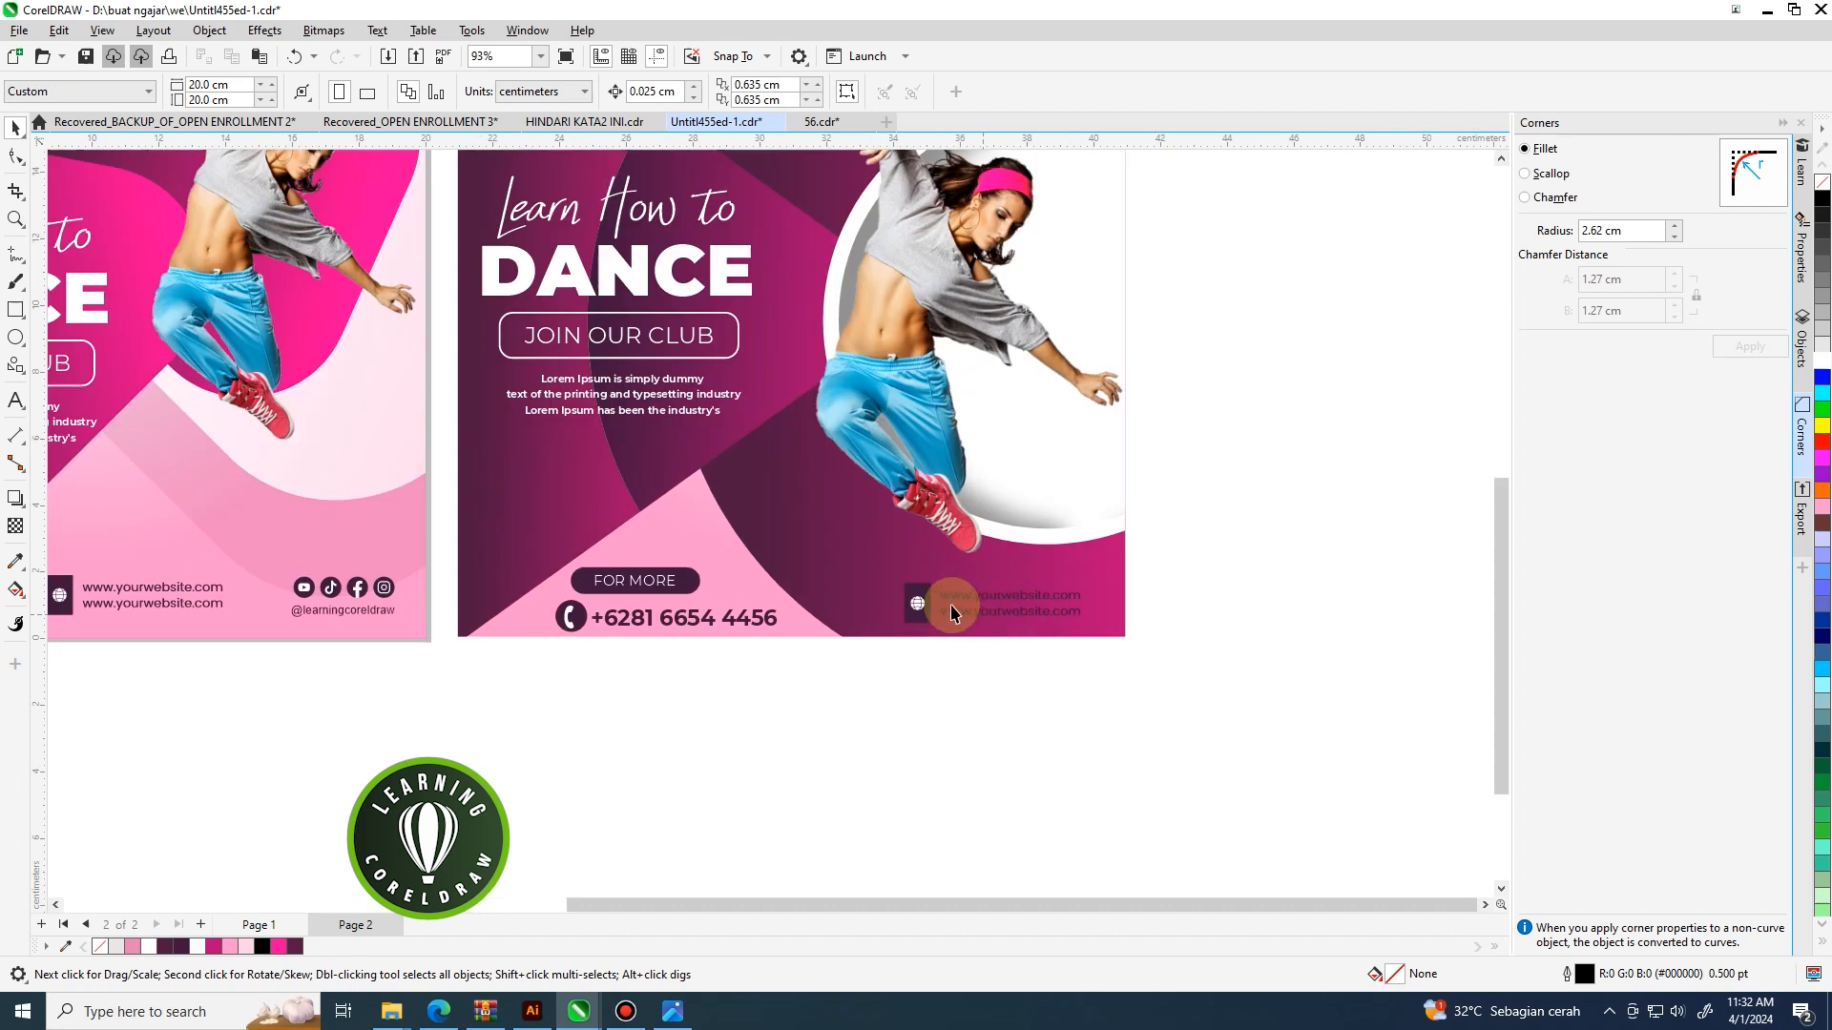
pyautogui.scroll(3, 959, 616)
pyautogui.click(886, 598)
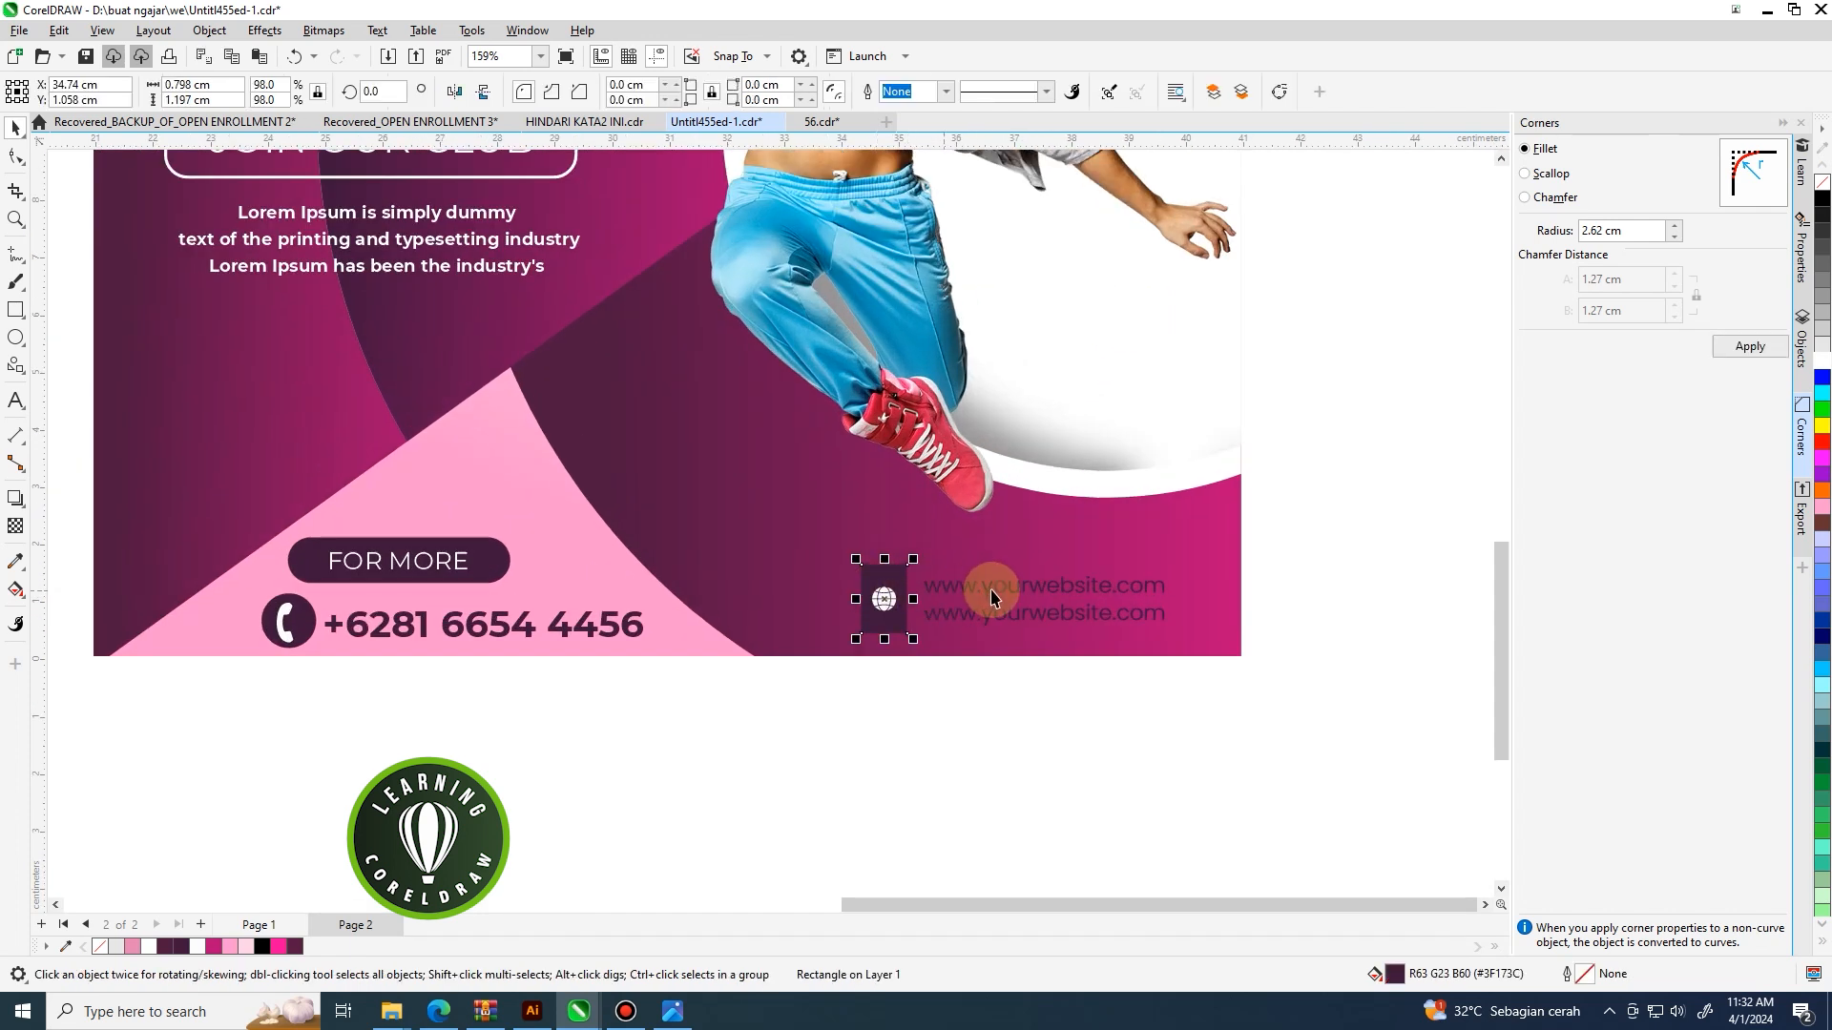
pyautogui.click(17, 563)
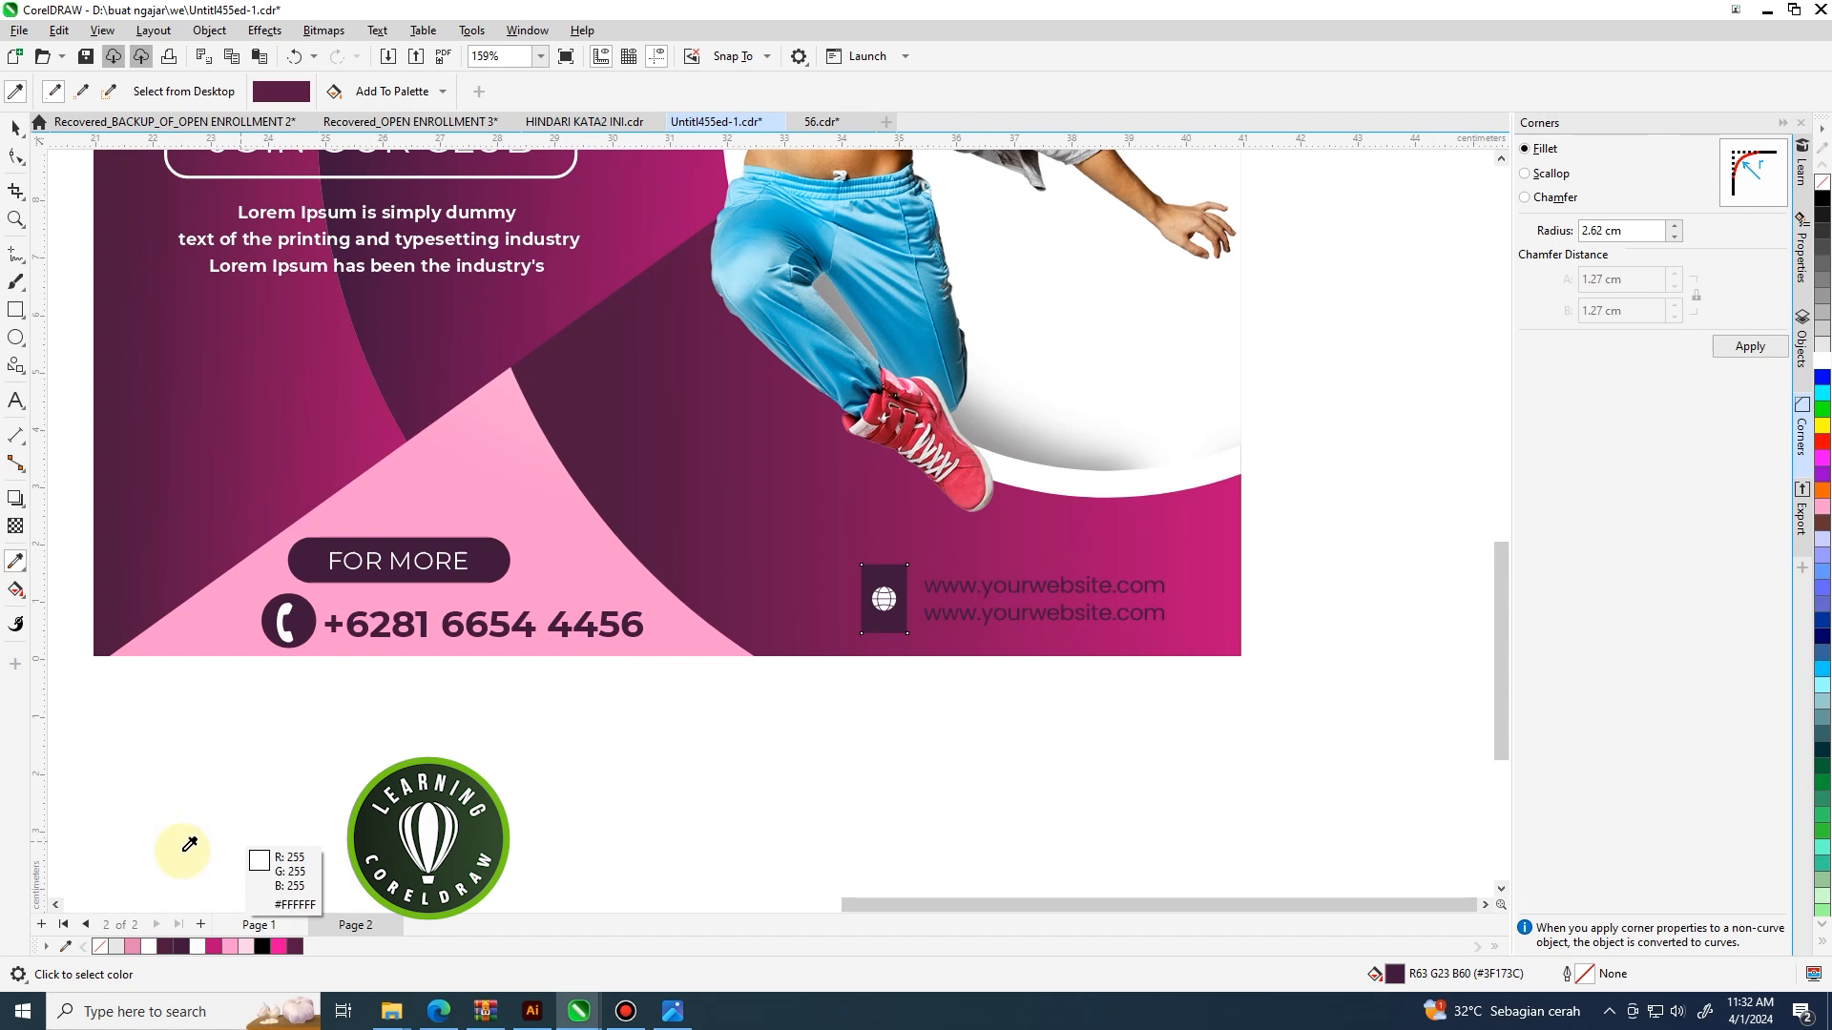
pyautogui.click(16, 127)
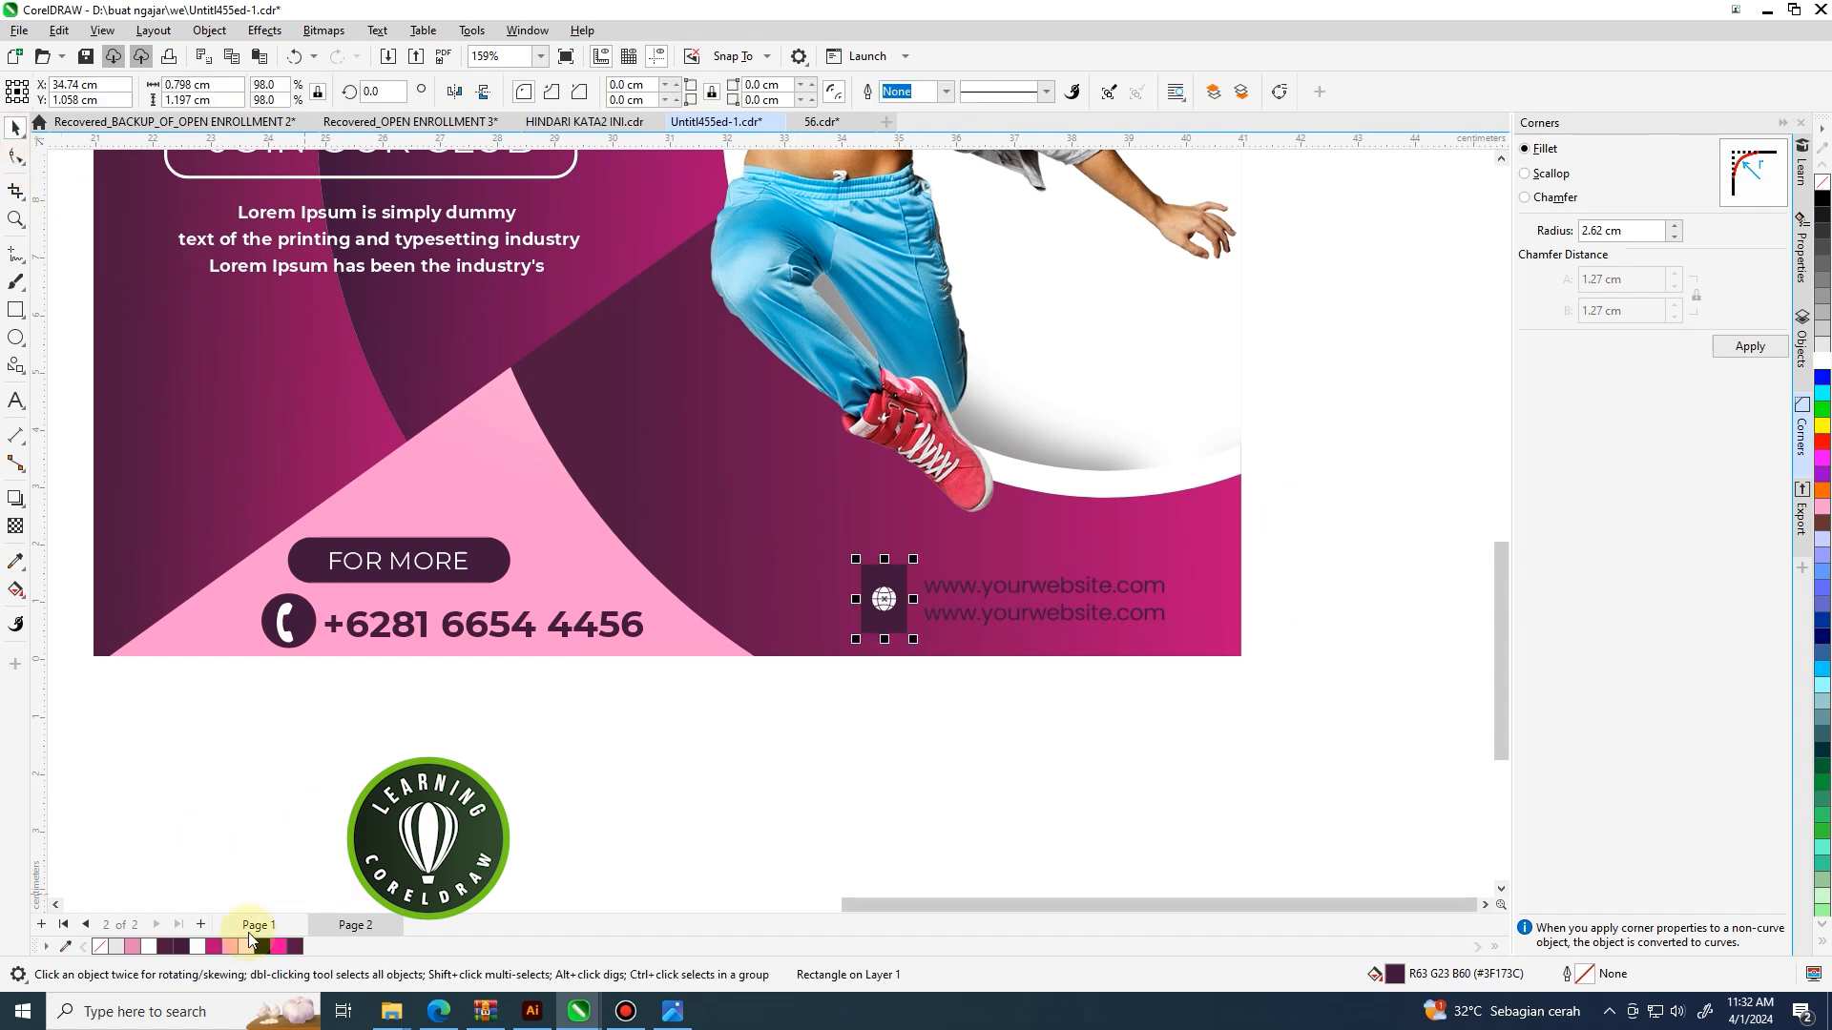
pyautogui.click(202, 952)
pyautogui.click(735, 866)
pyautogui.click(954, 606)
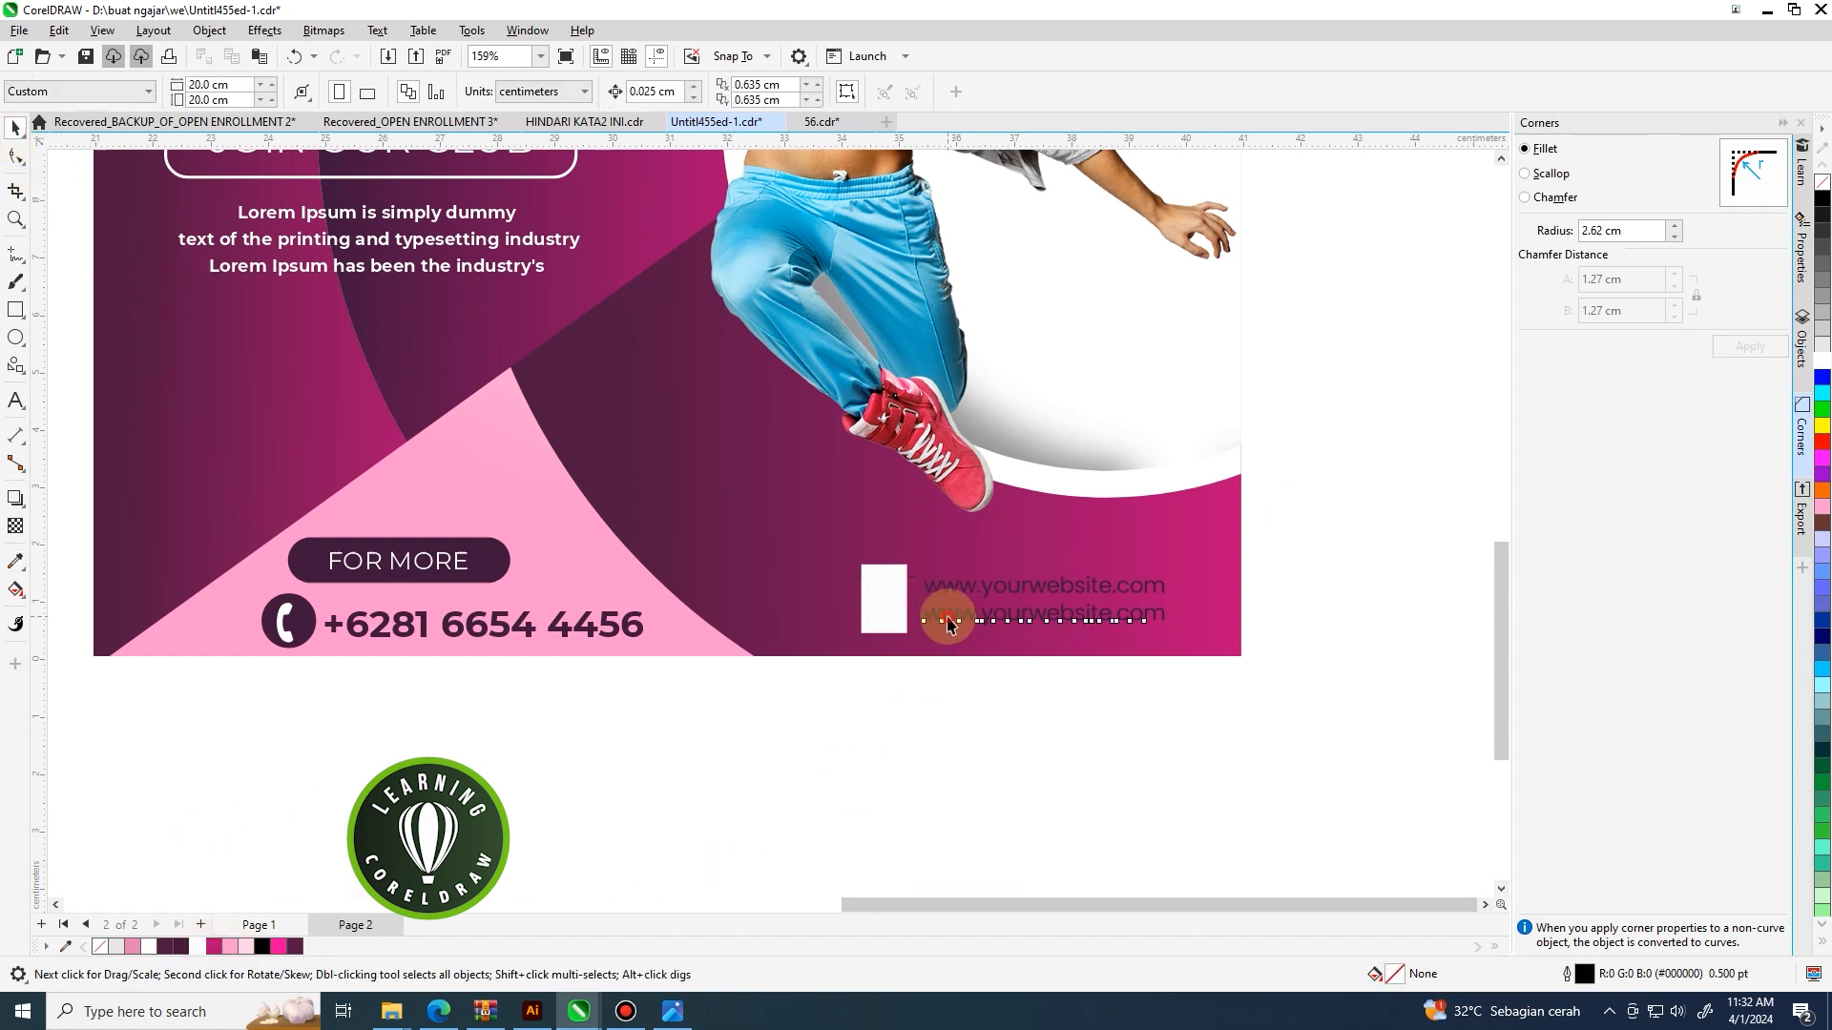
pyautogui.keyDown('shift'); pyautogui.click(965, 592); pyautogui.keyUp('shift')
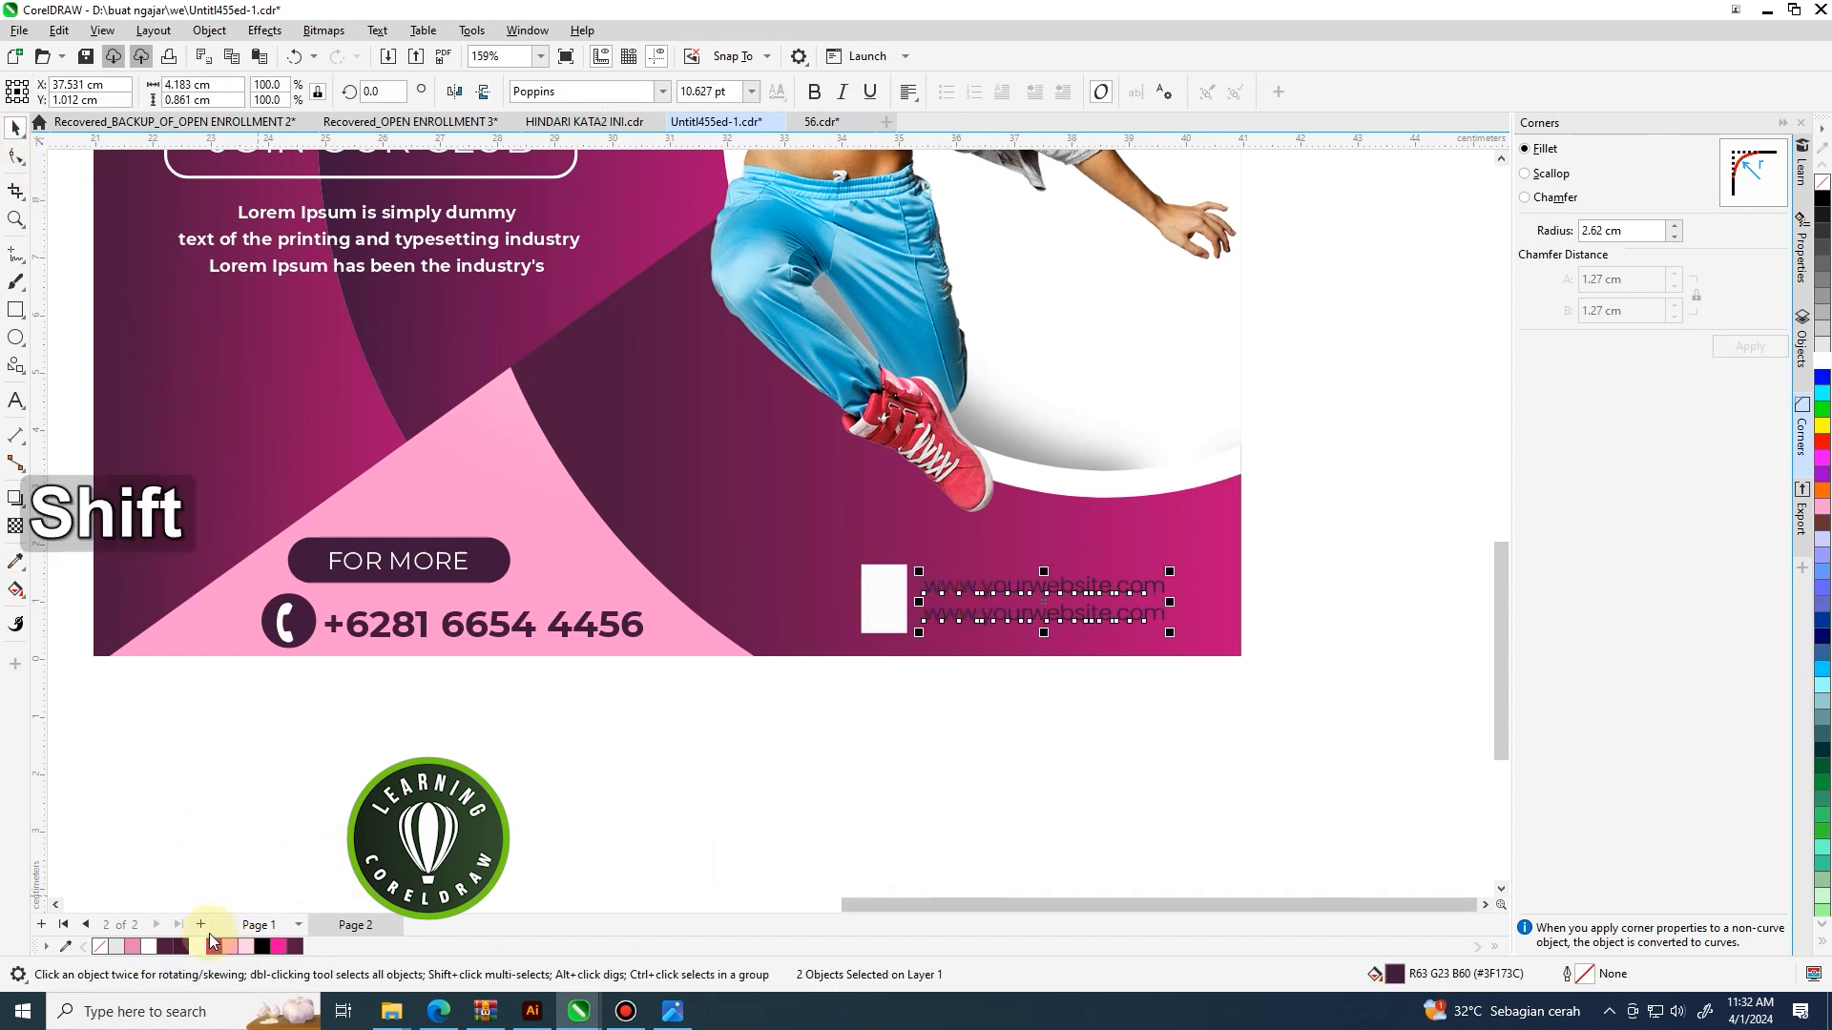
pyautogui.click(197, 947)
pyautogui.click(673, 811)
# Fill the globe icon on the second layout's white rectangle with dark purple.
pyautogui.moveTo(790, 746); pyautogui.dragTo(918, 575)
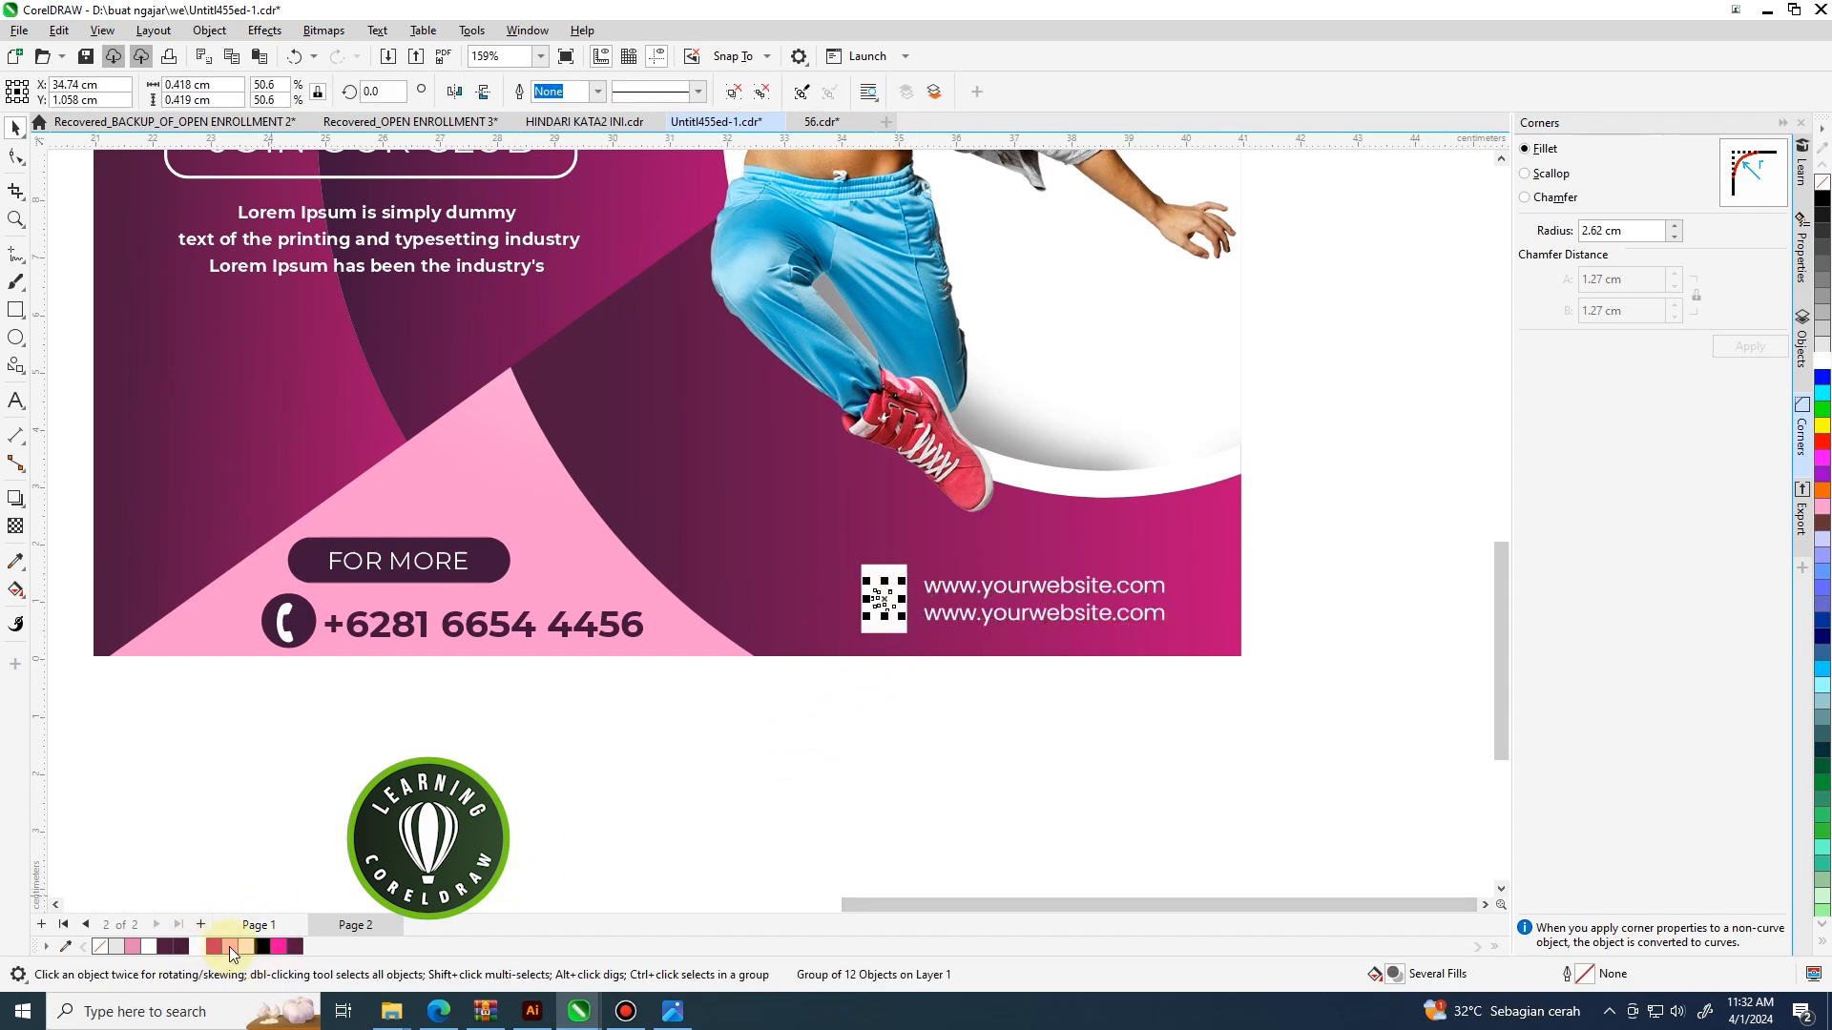
pyautogui.click(168, 947)
pyautogui.click(809, 775)
pyautogui.scroll(-3, 1044, 579)
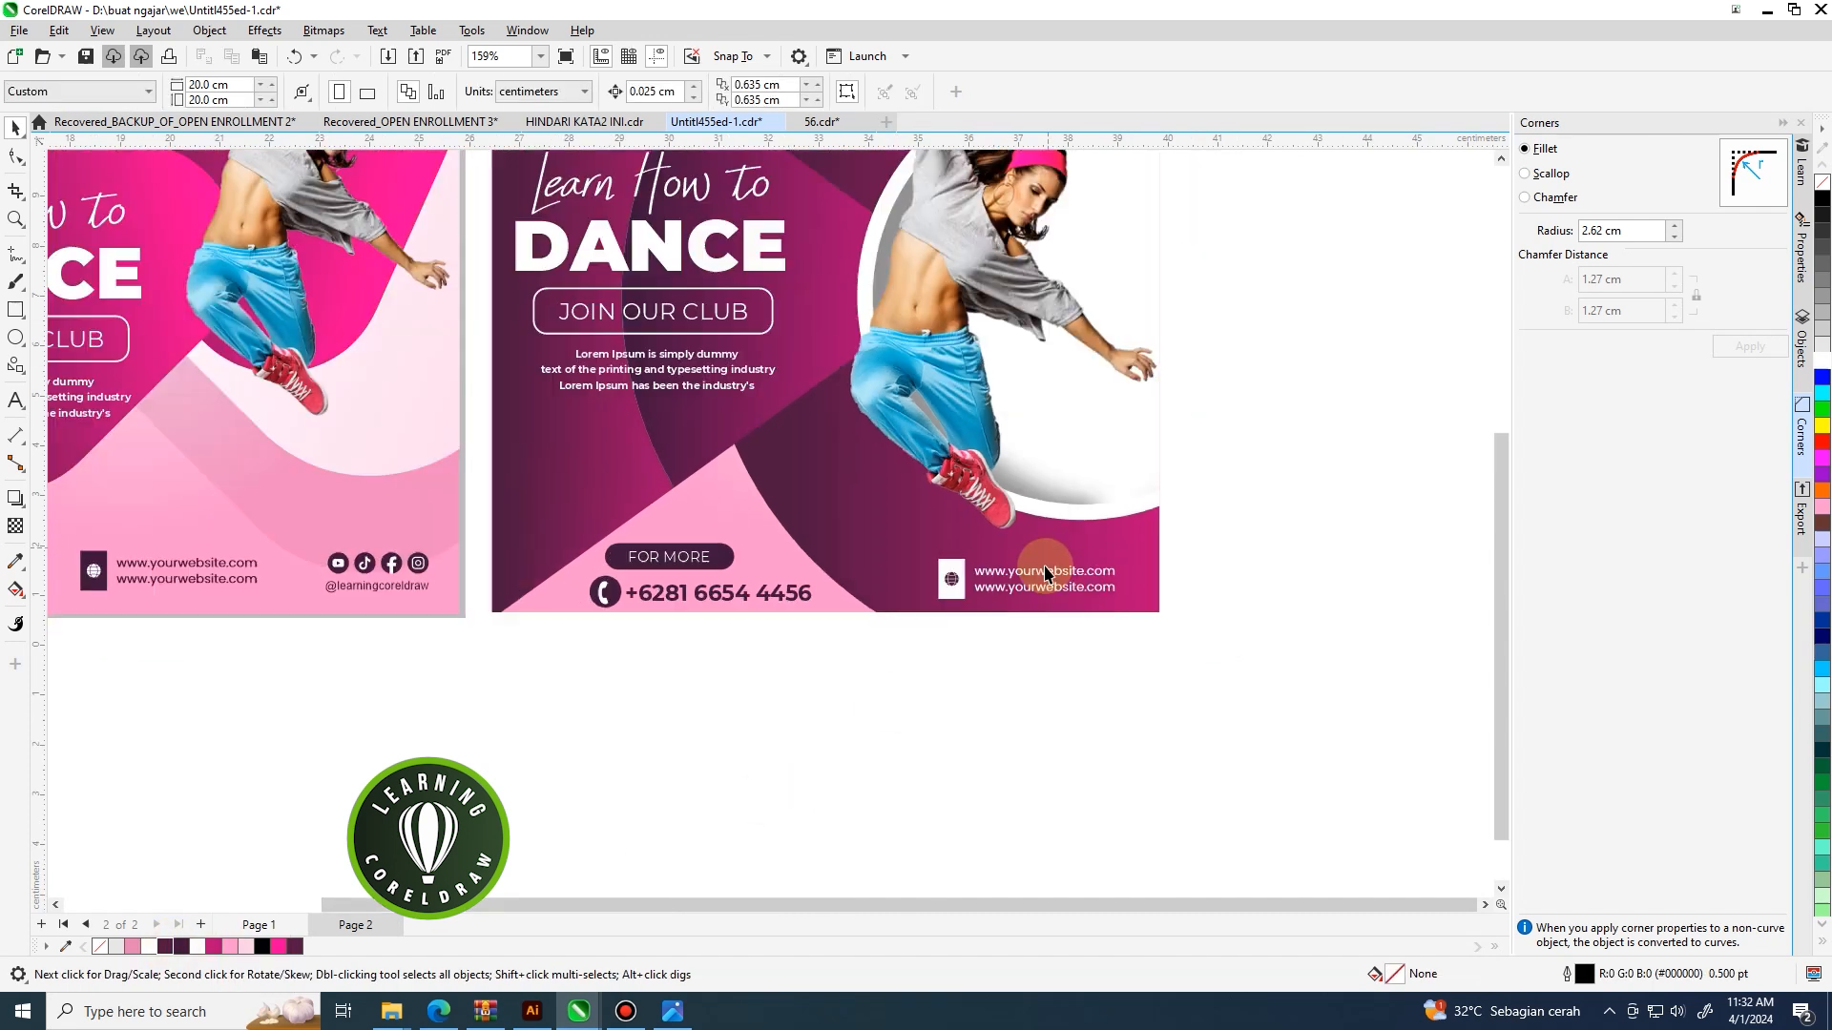
pyautogui.scroll(-3, 1023, 630)
pyautogui.click(1104, 658)
pyautogui.scroll(4, 1023, 418)
pyautogui.moveTo(957, 342)
pyautogui.mouseDown()
pyautogui.moveTo(836, 475)
pyautogui.moveTo(788, 457)
pyautogui.mouseUp()
pyautogui.scroll(3, 864, 438)
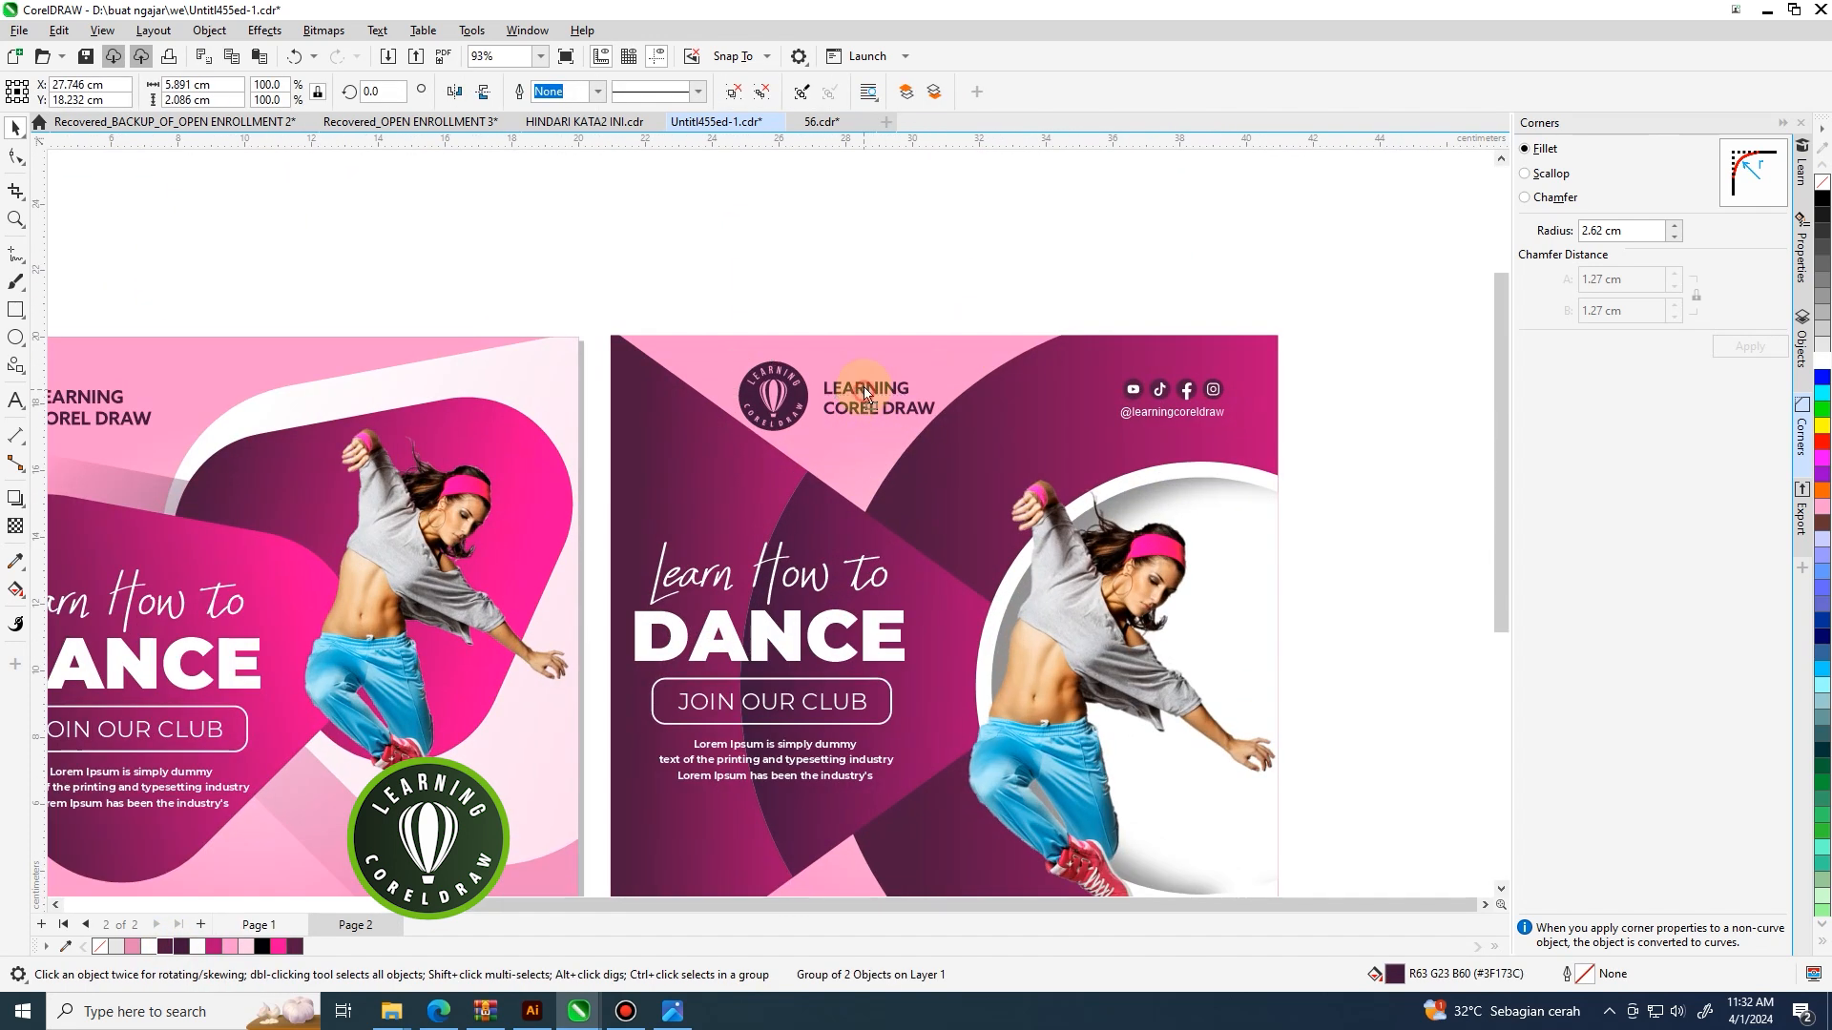
pyautogui.scroll(-3, 863, 391)
pyautogui.click(1189, 349)
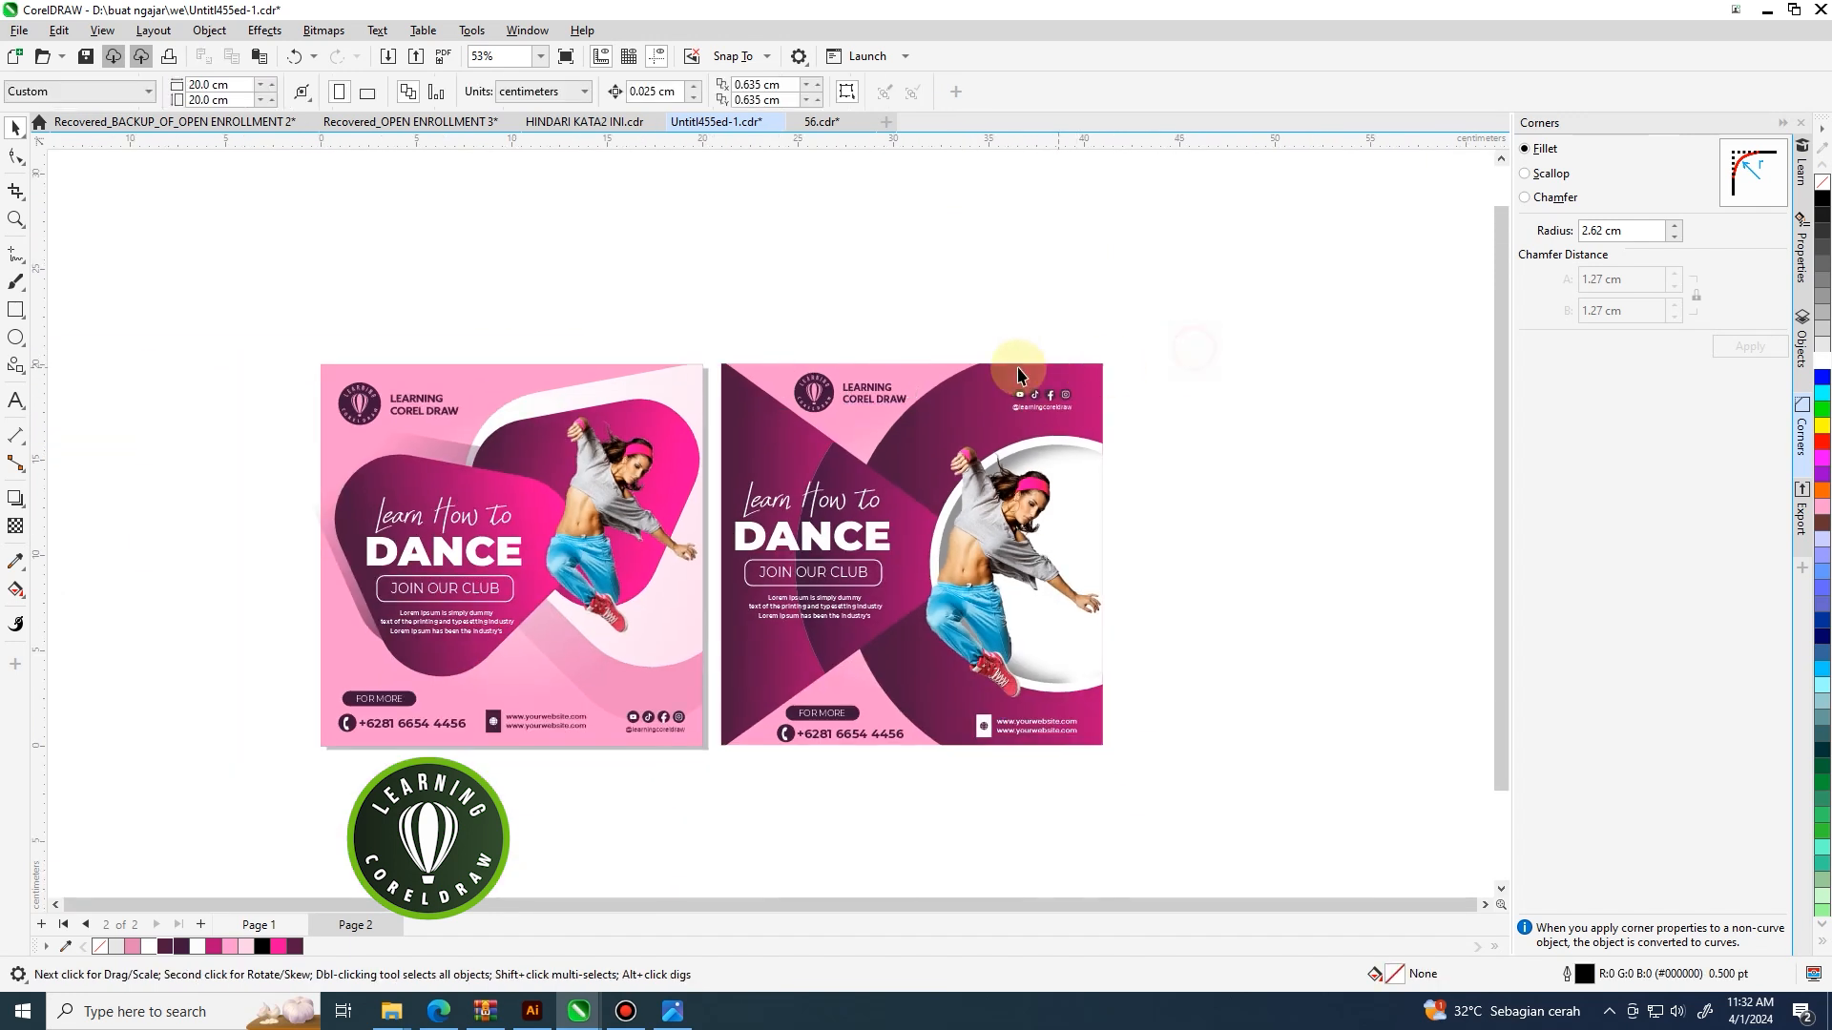
# Move the second layout's whole headline text block slightly down and right, to about X 25.9 cm, Y 9.8 cm.
pyautogui.scroll(-1, 1018, 374)
pyautogui.moveTo(1253, 474); pyautogui.dragTo(755, 574)
pyautogui.scroll(1, 1221, 474)
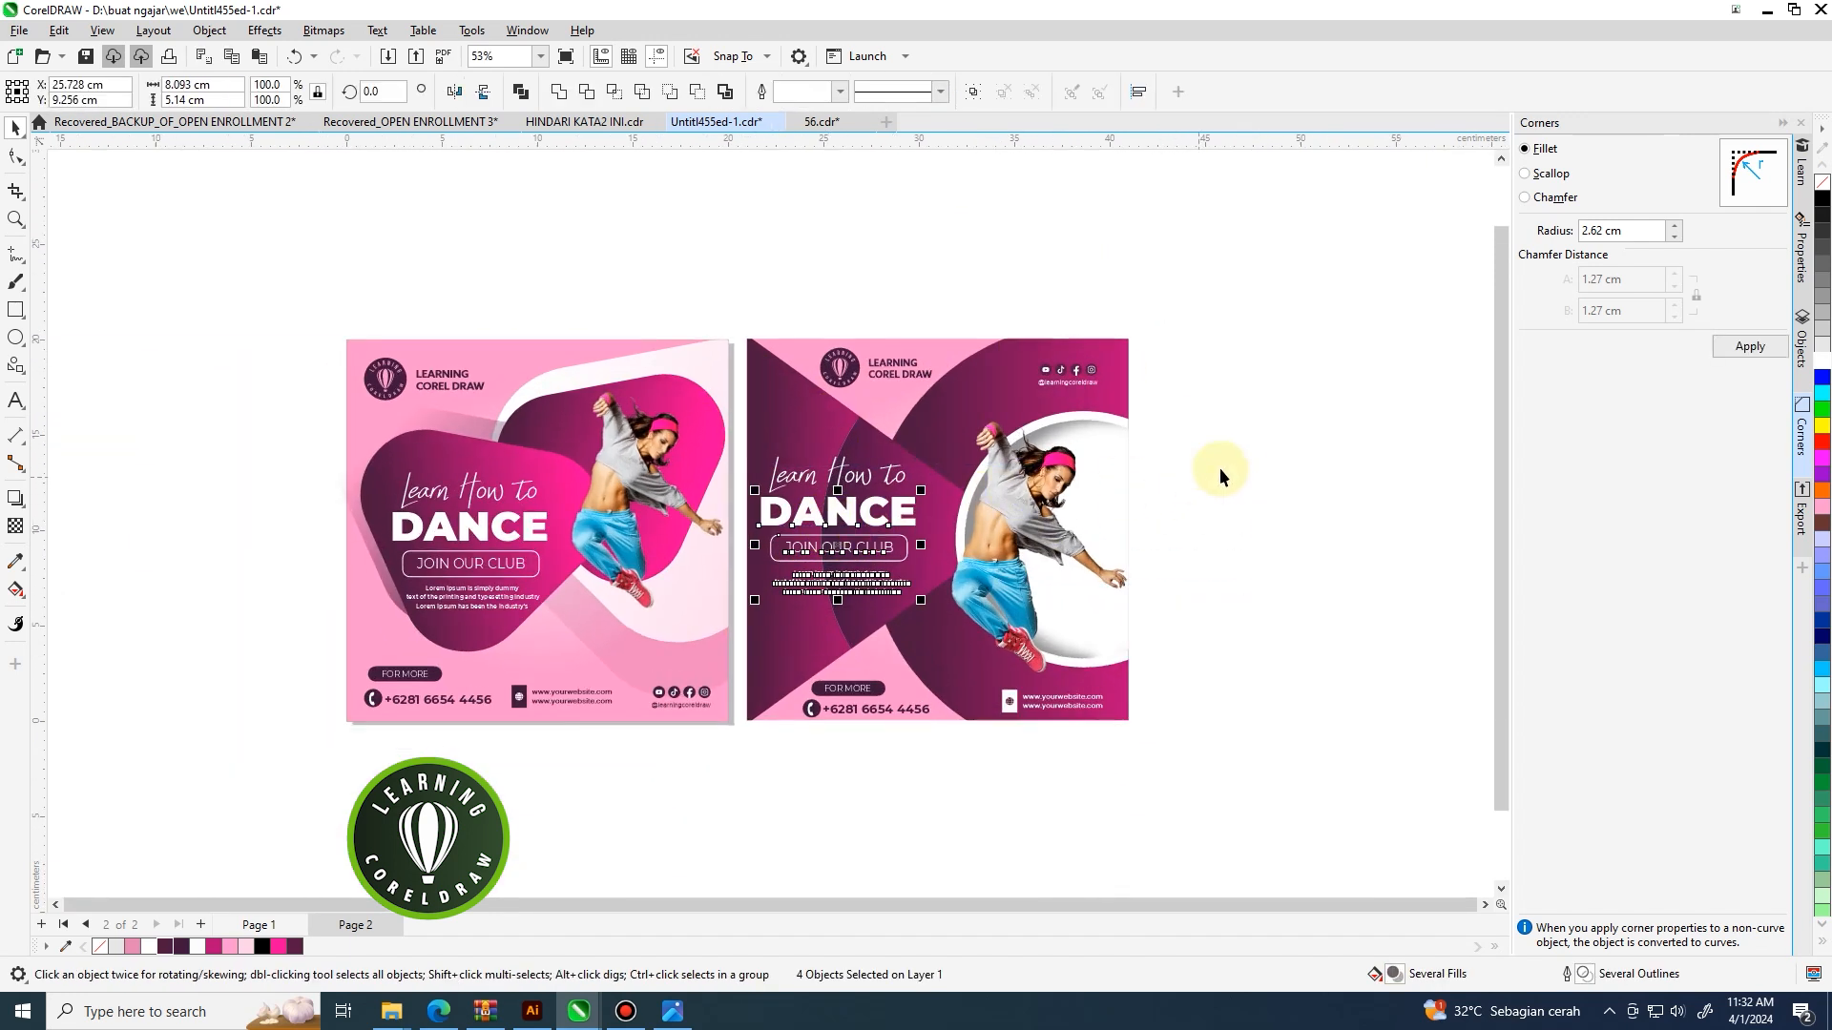
pyautogui.click(1200, 468)
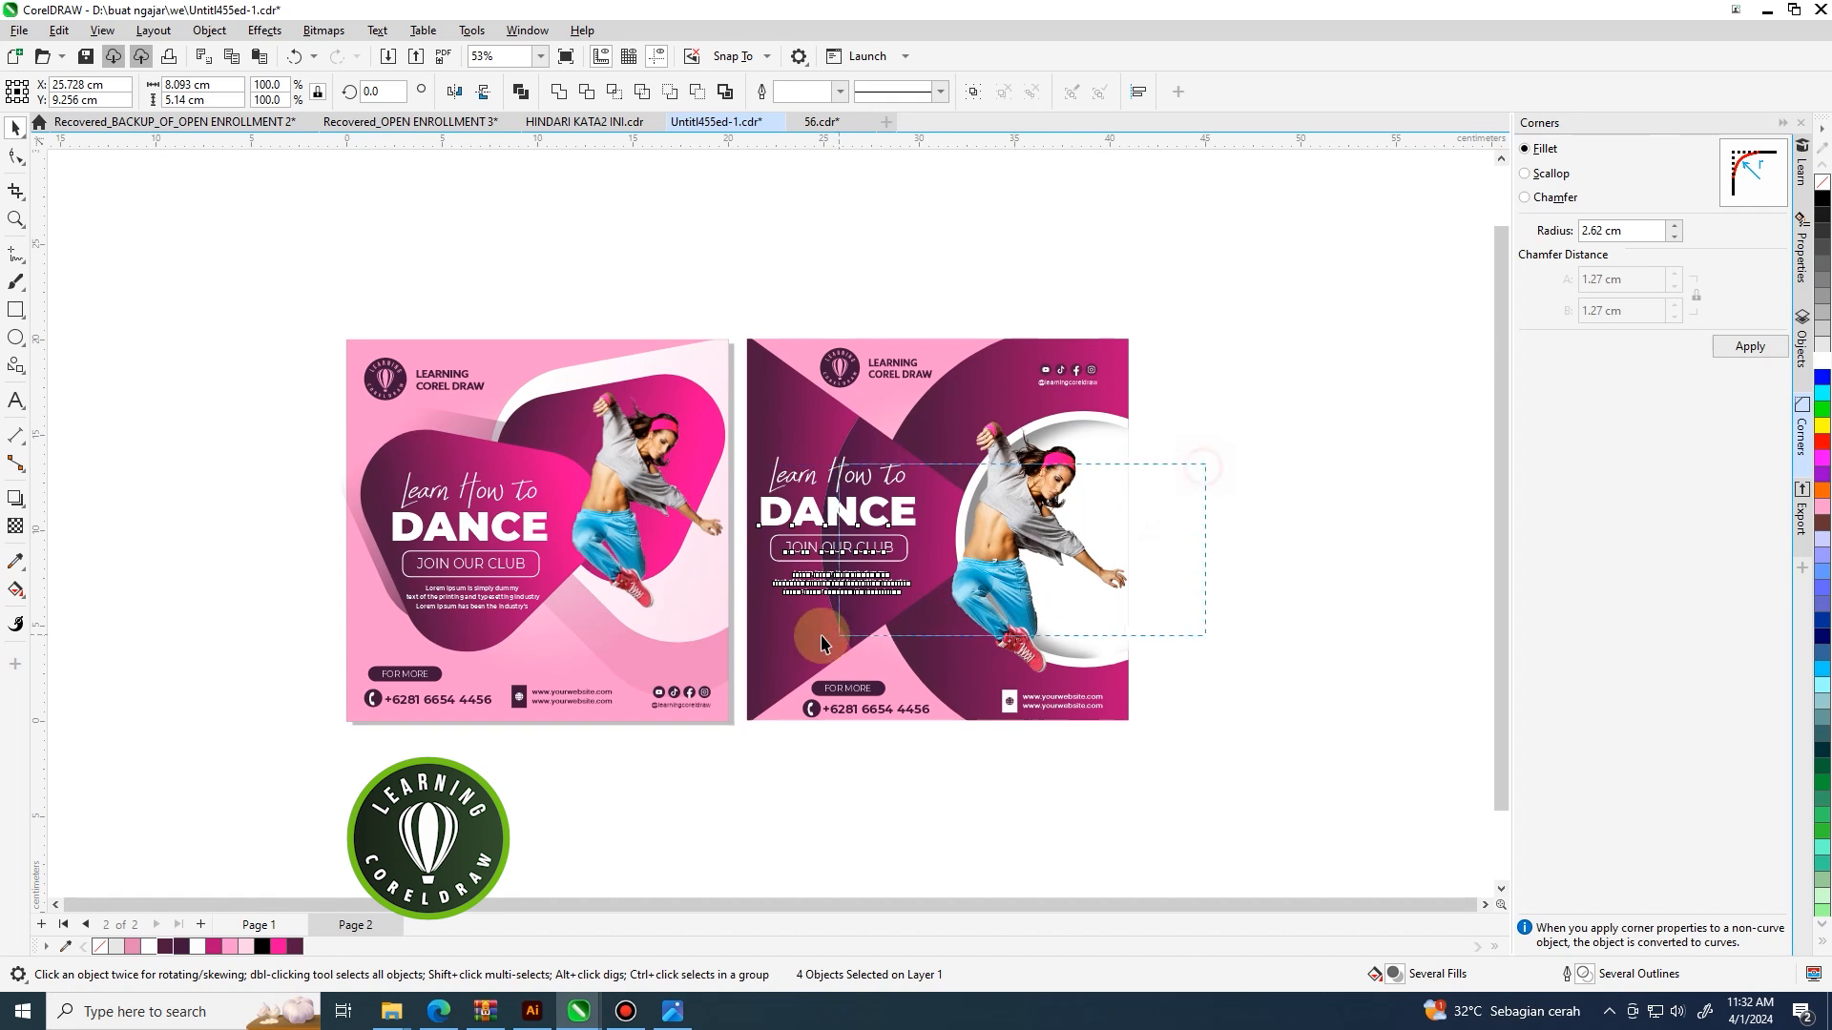
pyautogui.moveTo(1259, 453); pyautogui.dragTo(749, 606)
pyautogui.scroll(1, 828, 566)
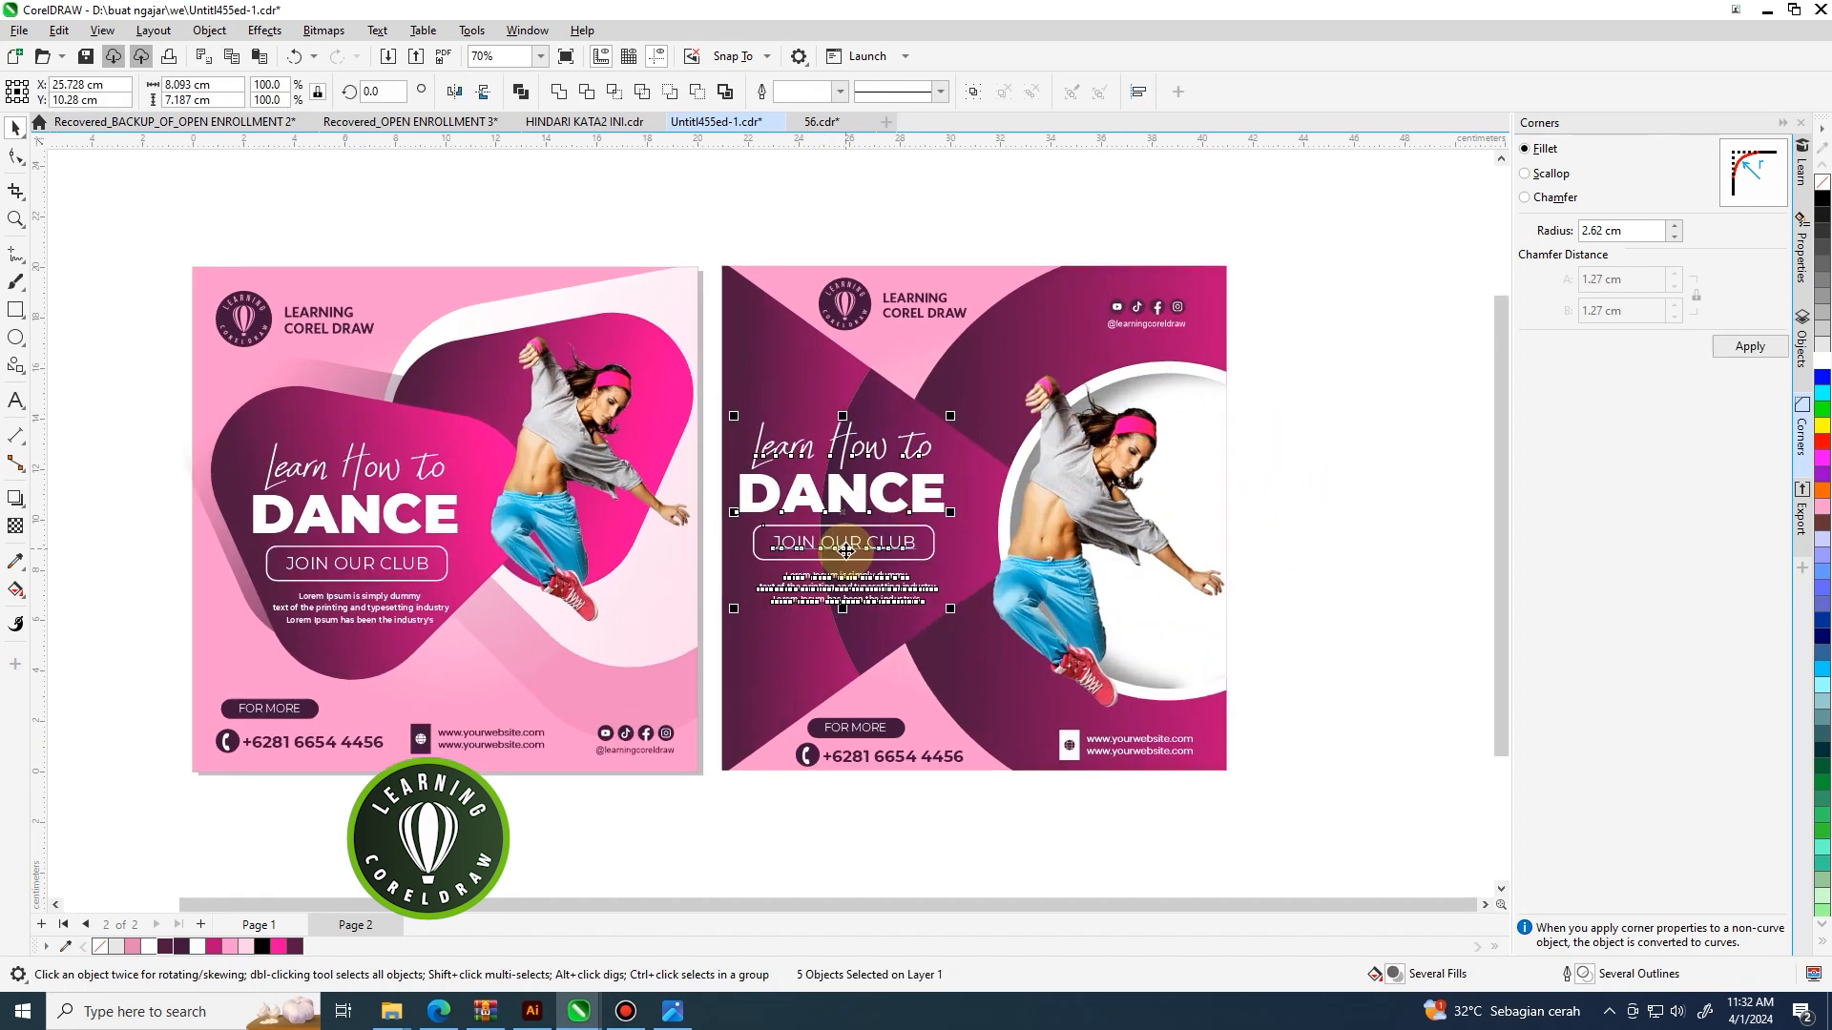
pyautogui.moveTo(847, 551); pyautogui.dragTo(850, 556)
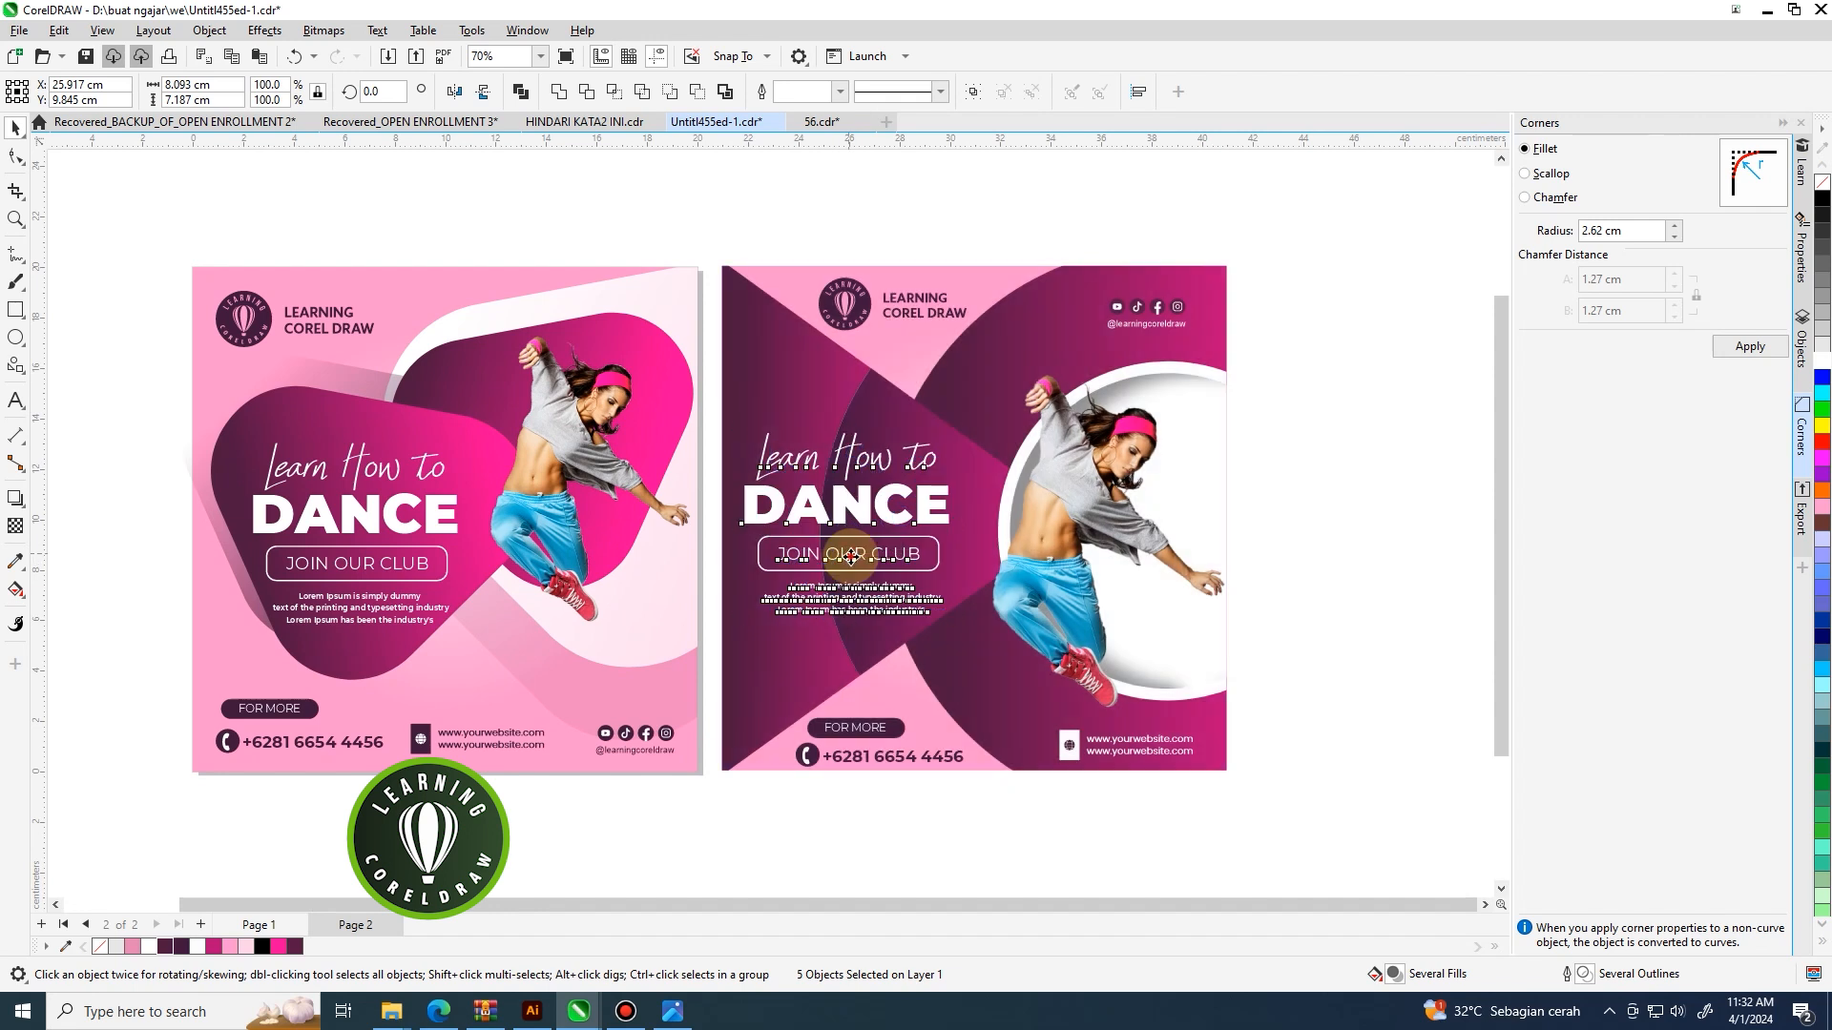
pyautogui.scroll(-2, 1030, 561)
pyautogui.click(1365, 555)
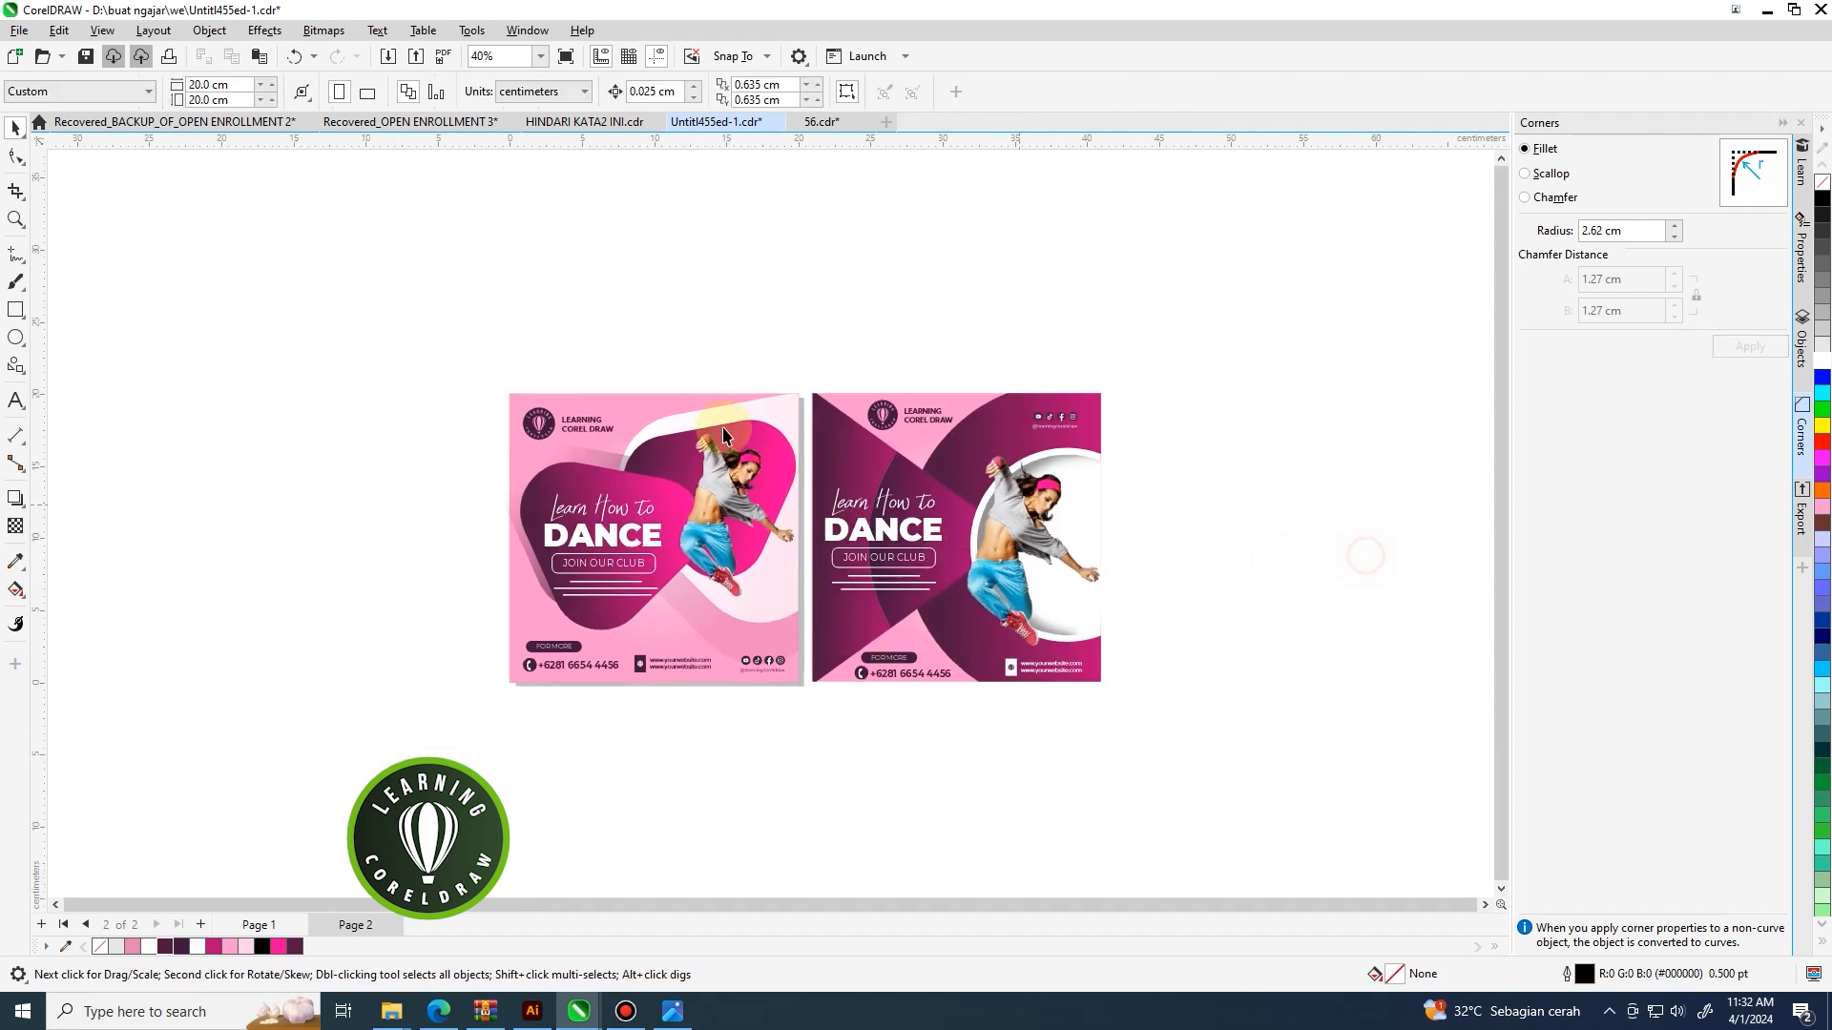
# Fit both layouts in the view and show them in full-screen preview.
pyautogui.scroll(-1, 1114, 489)
pyautogui.scroll(1, 855, 368)
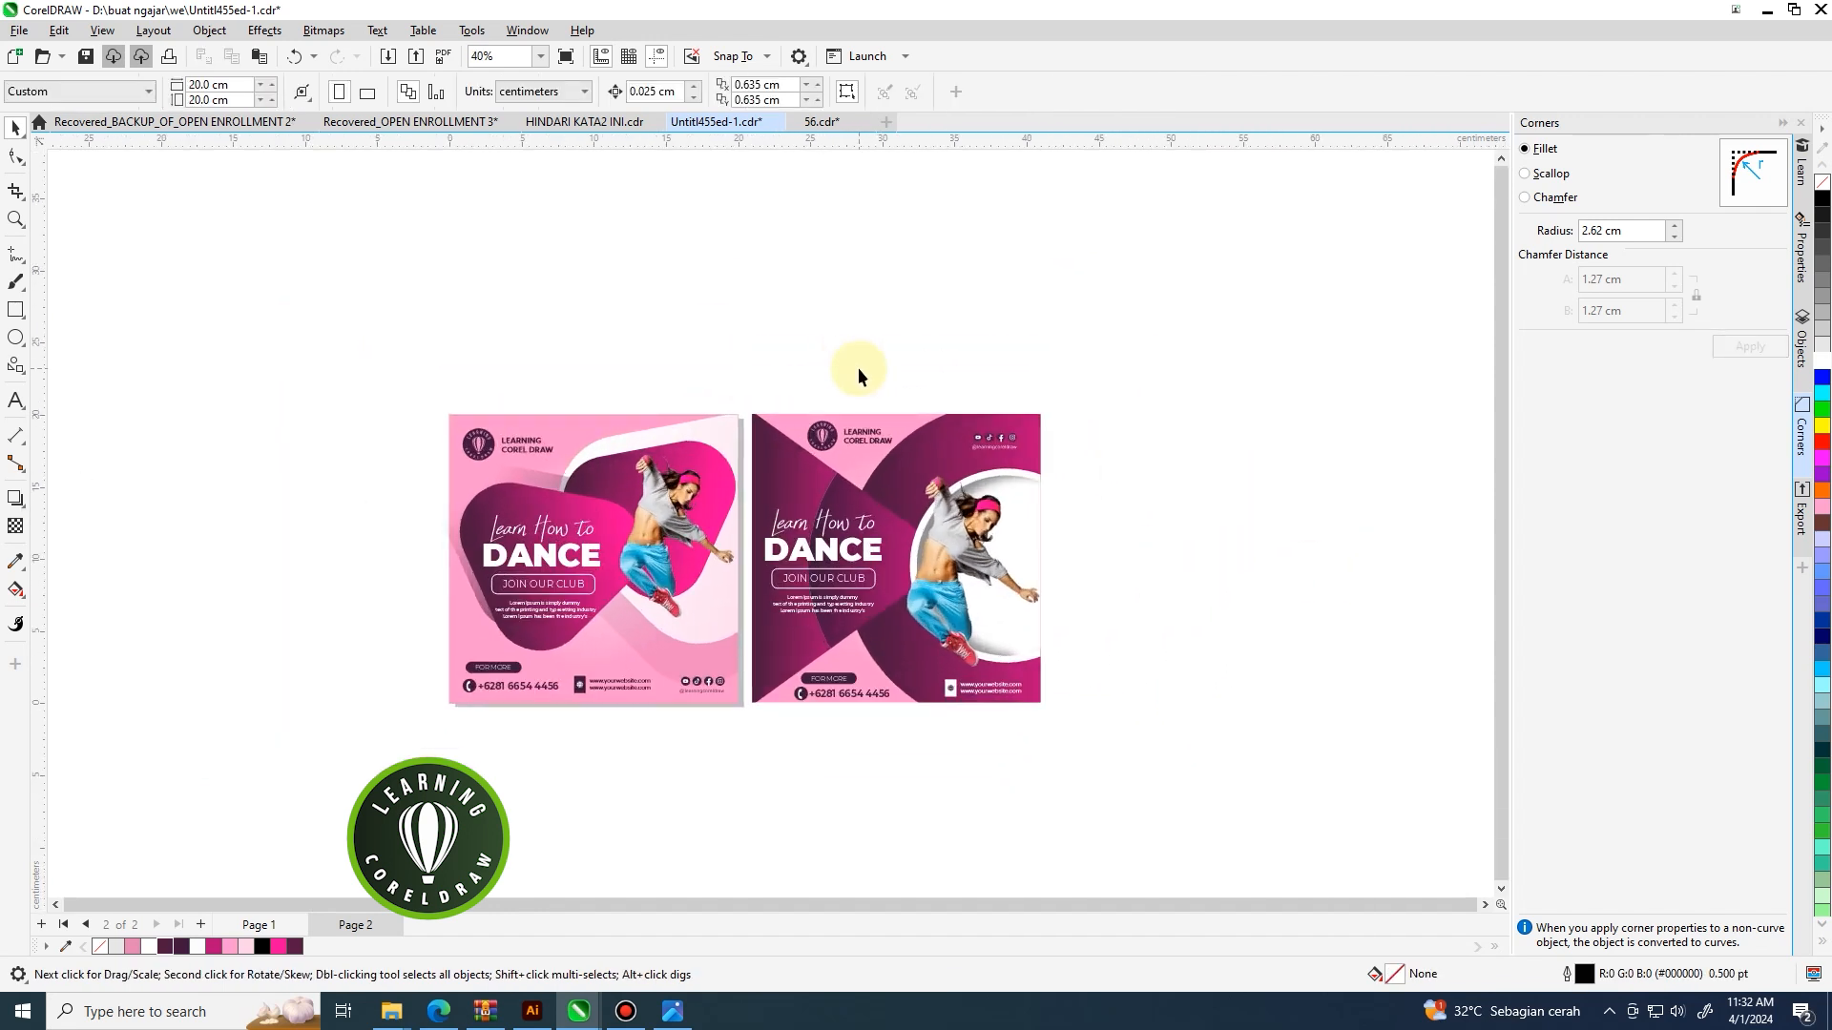
pyautogui.press('F4')
pyautogui.press('F9')
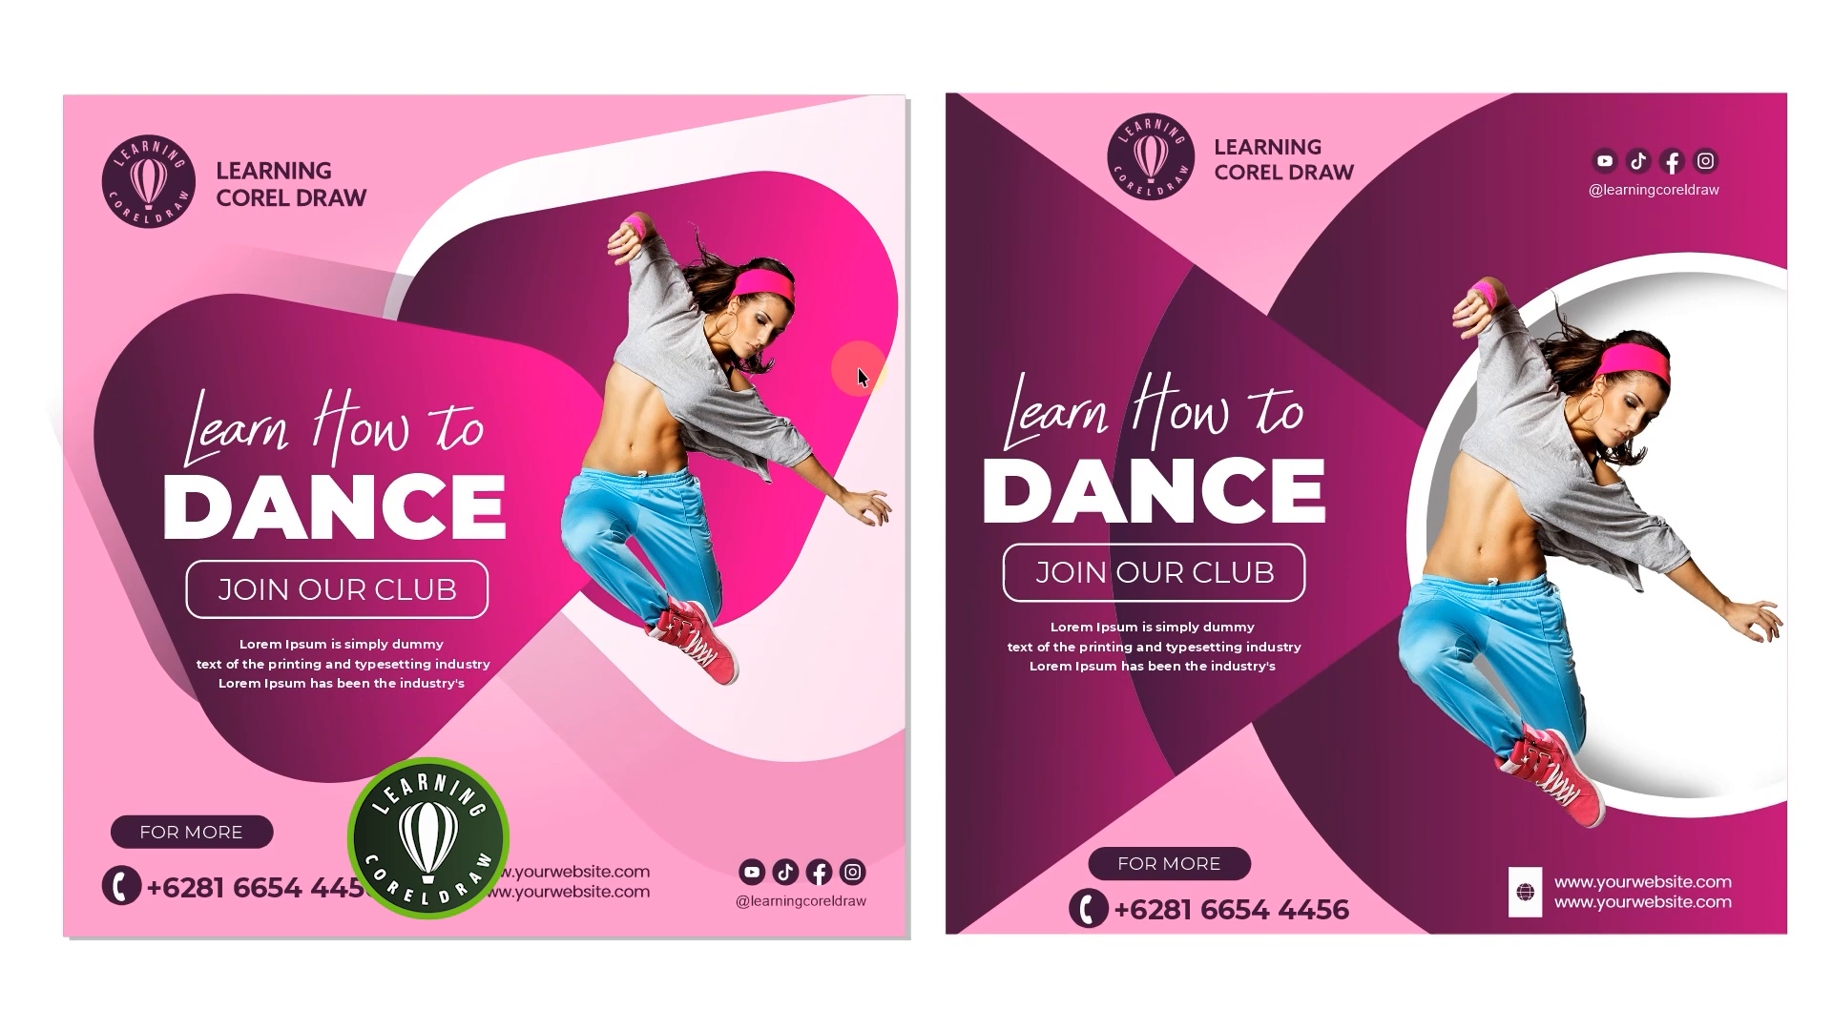